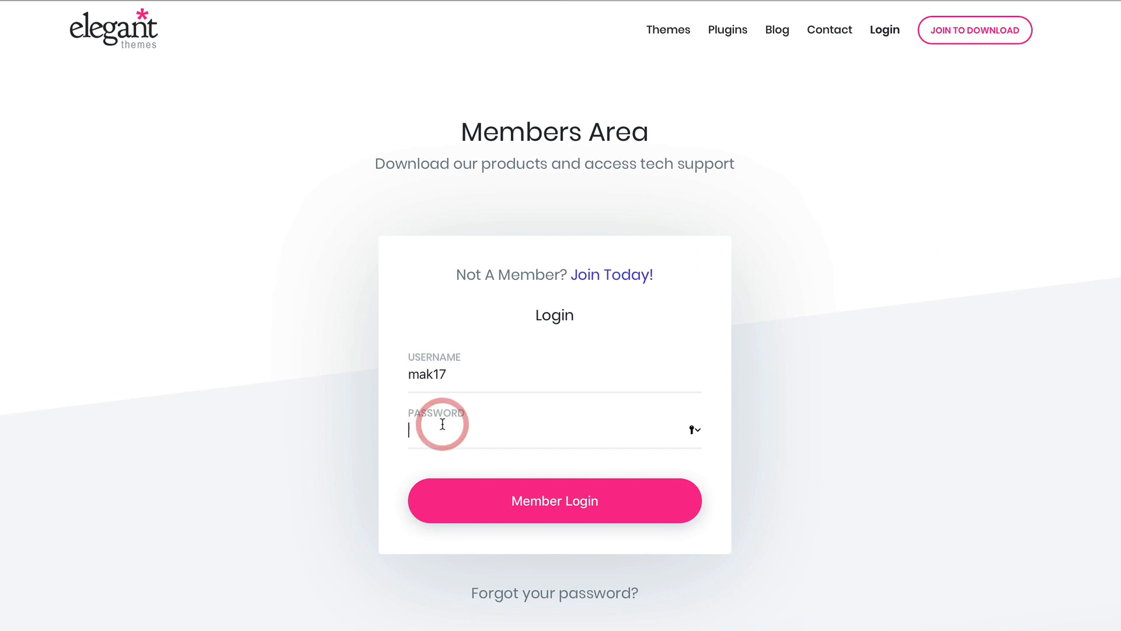
Step: Enter the account password, log in to the Elegant Themes members area and save the password in the browser
text(•••••••••••)
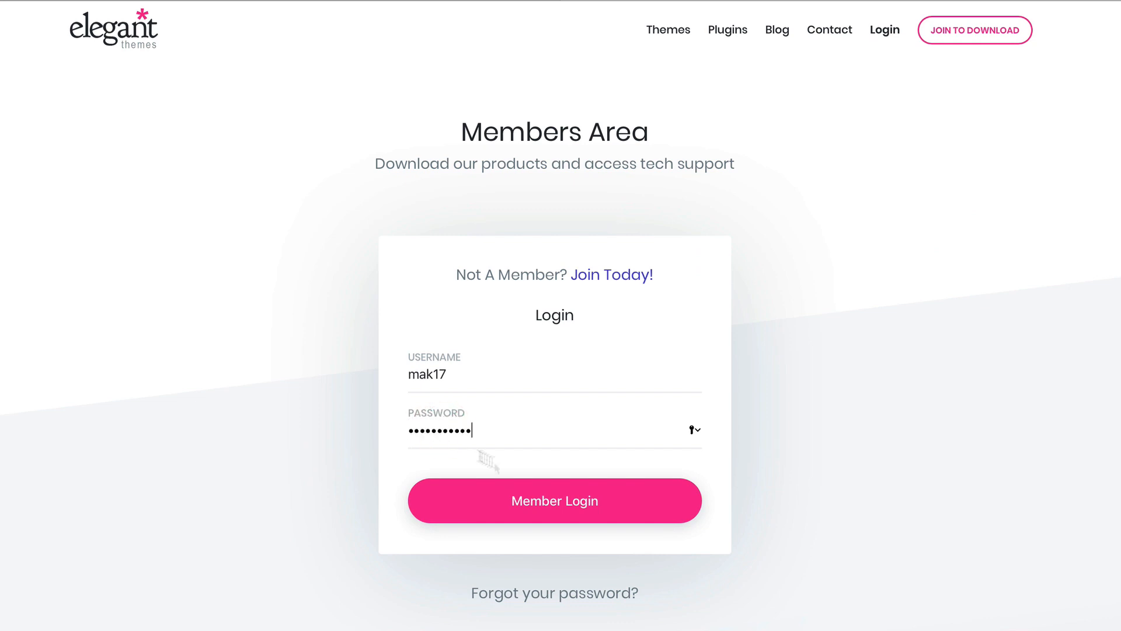
click(555, 501)
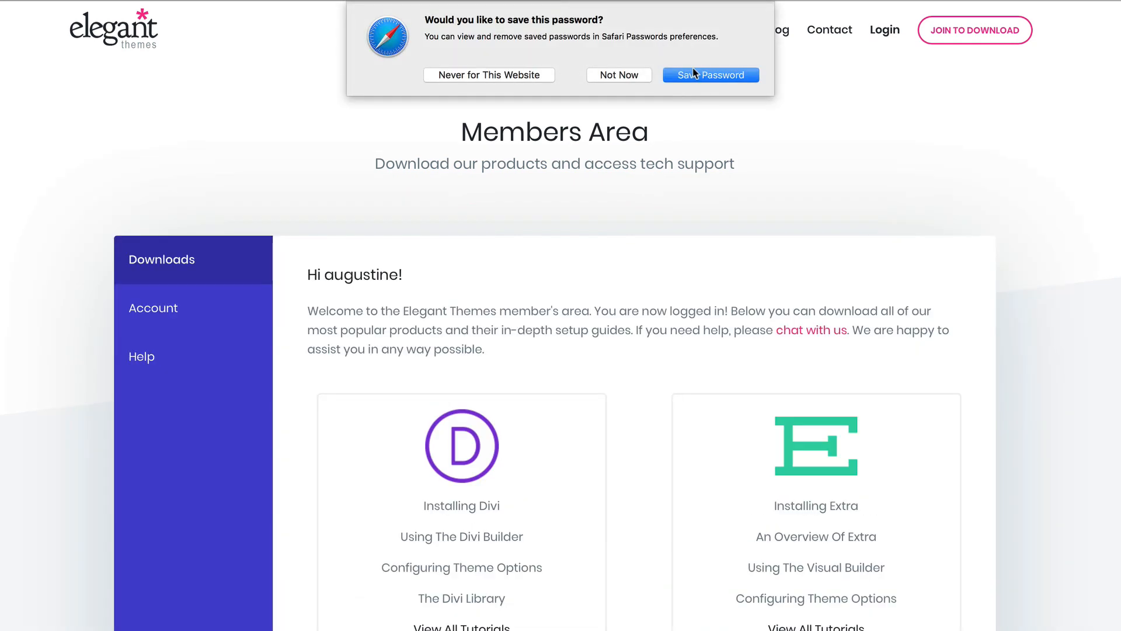
click(694, 74)
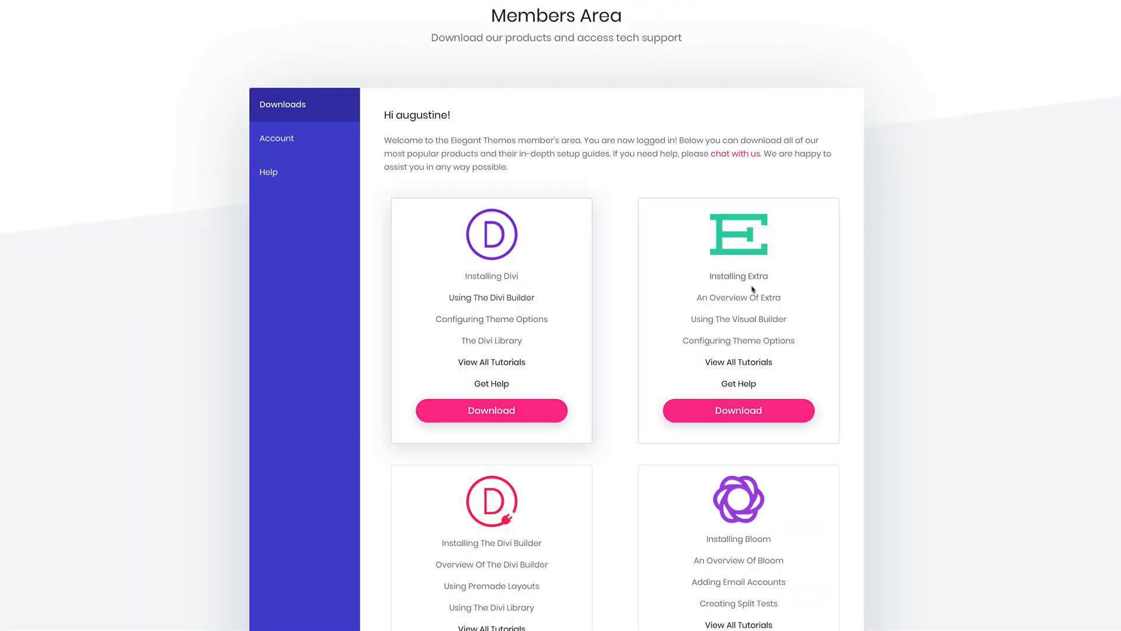
Step: Look through the available products in the members area and download the Divi theme
scroll(750, 380, down, 3)
scroll(751, 383, down, 6)
scroll(752, 383, up, 9)
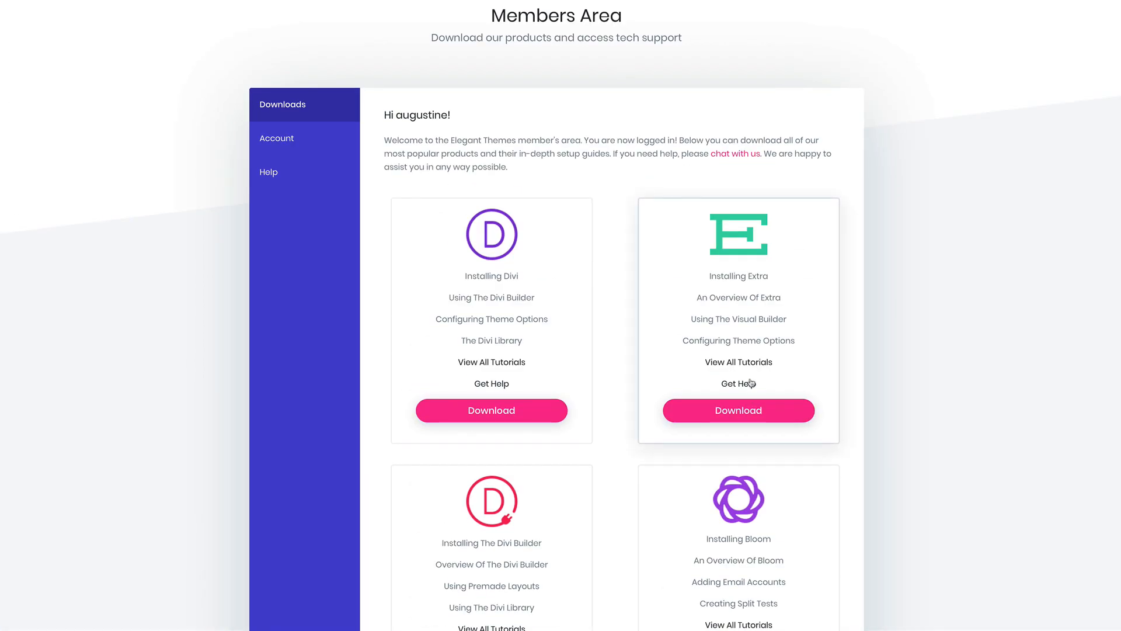
click(500, 411)
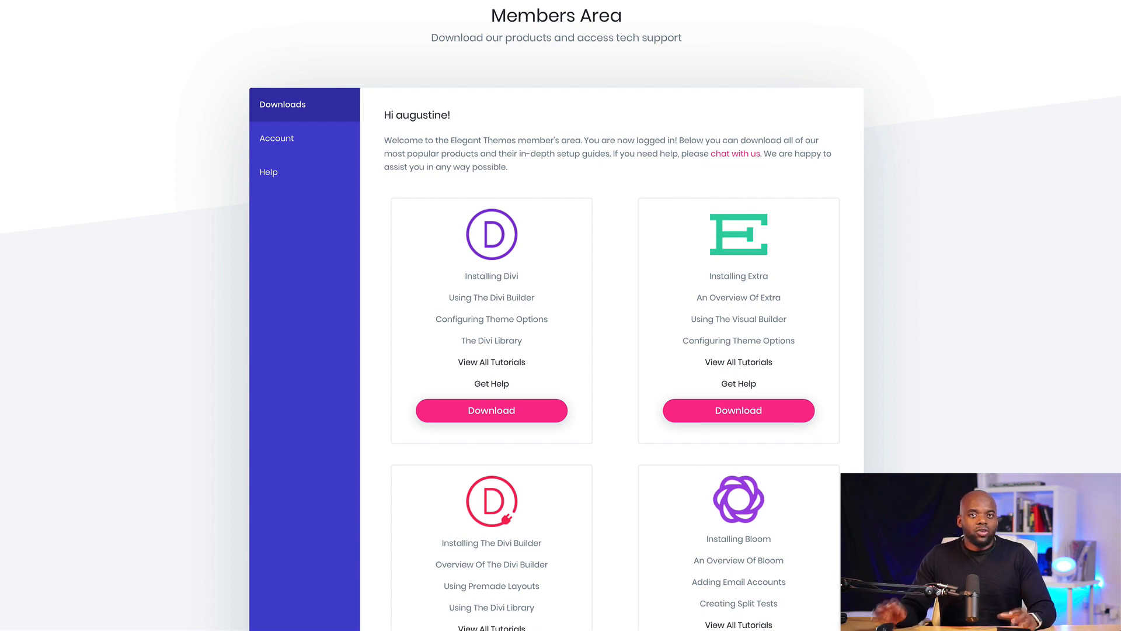
Step: Open the wp-admin page of mak.dev and log in with the saved administrator username and password
click(470, 24)
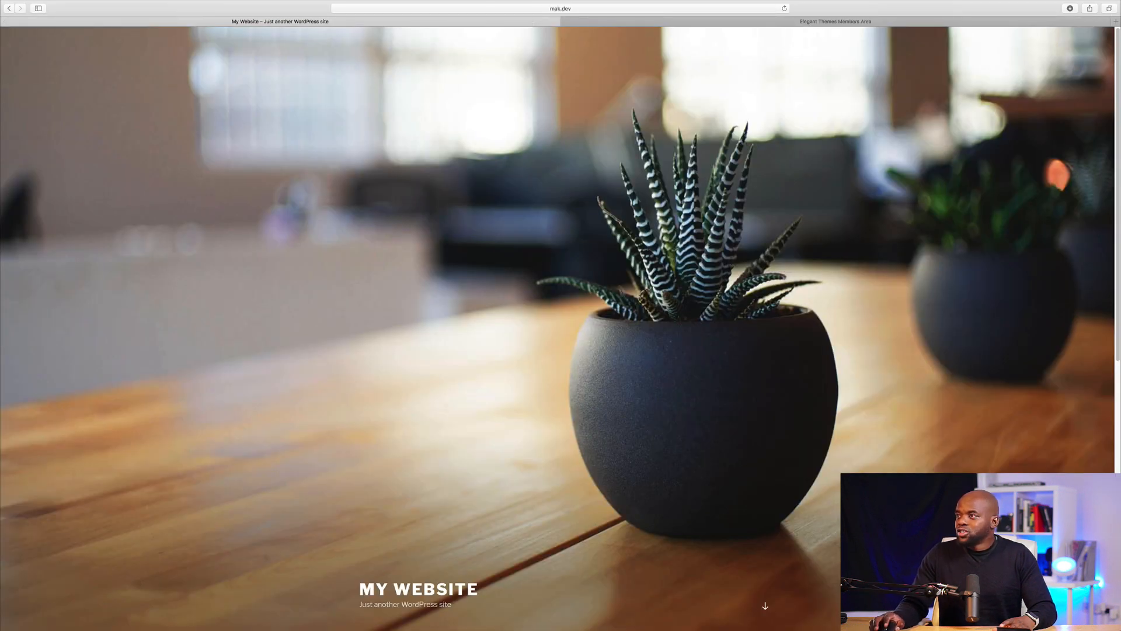
scroll(463, 288, down, 10)
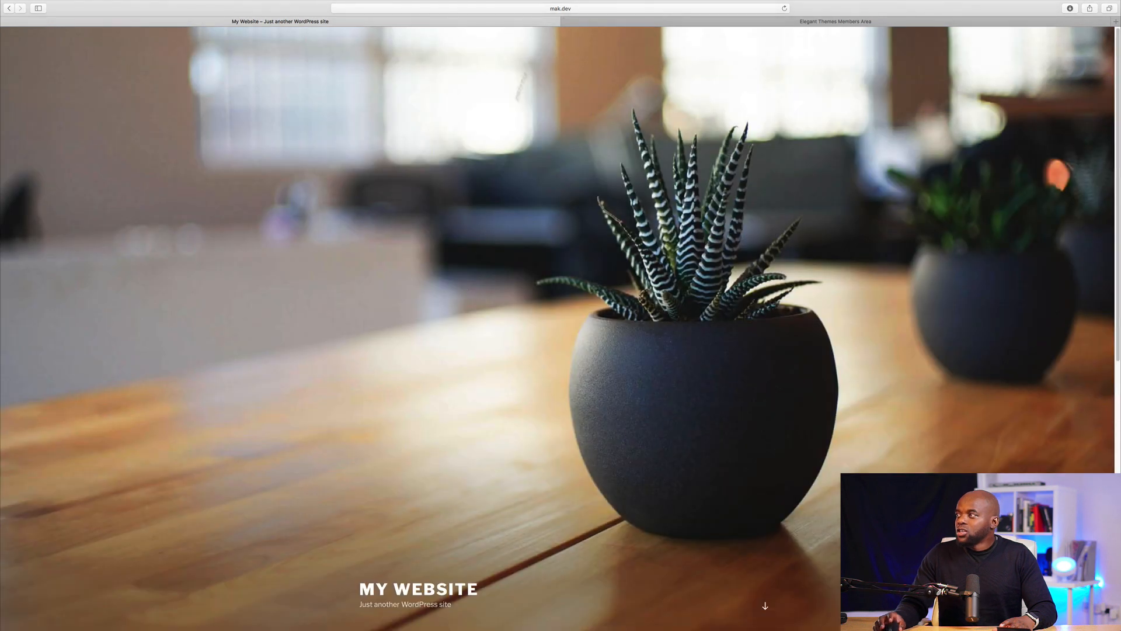
key(super+l)
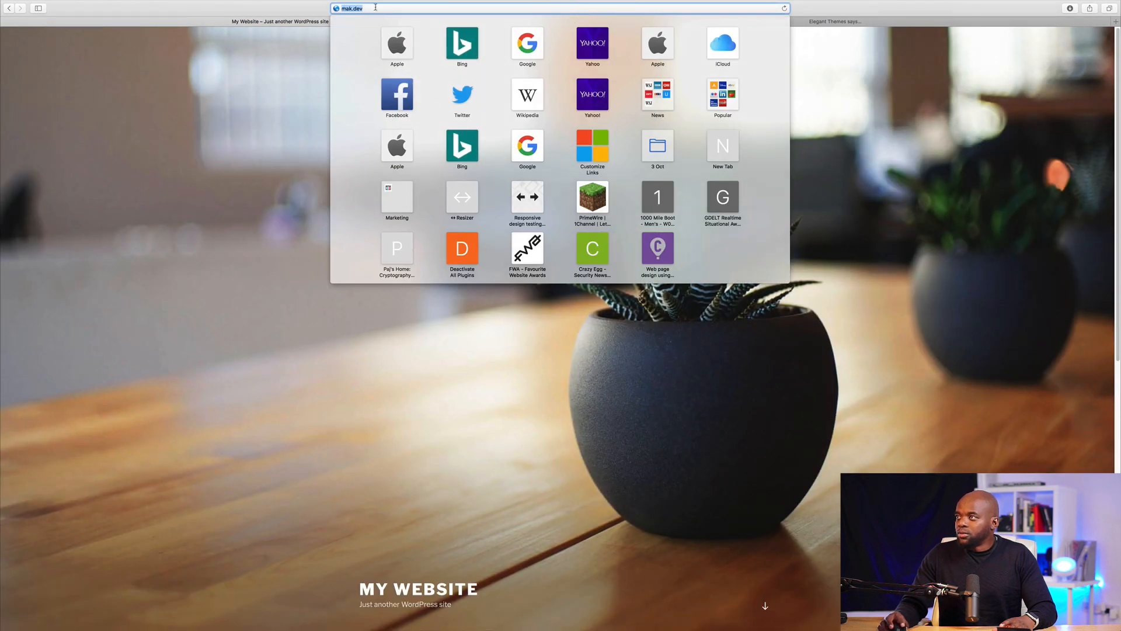
click(376, 7)
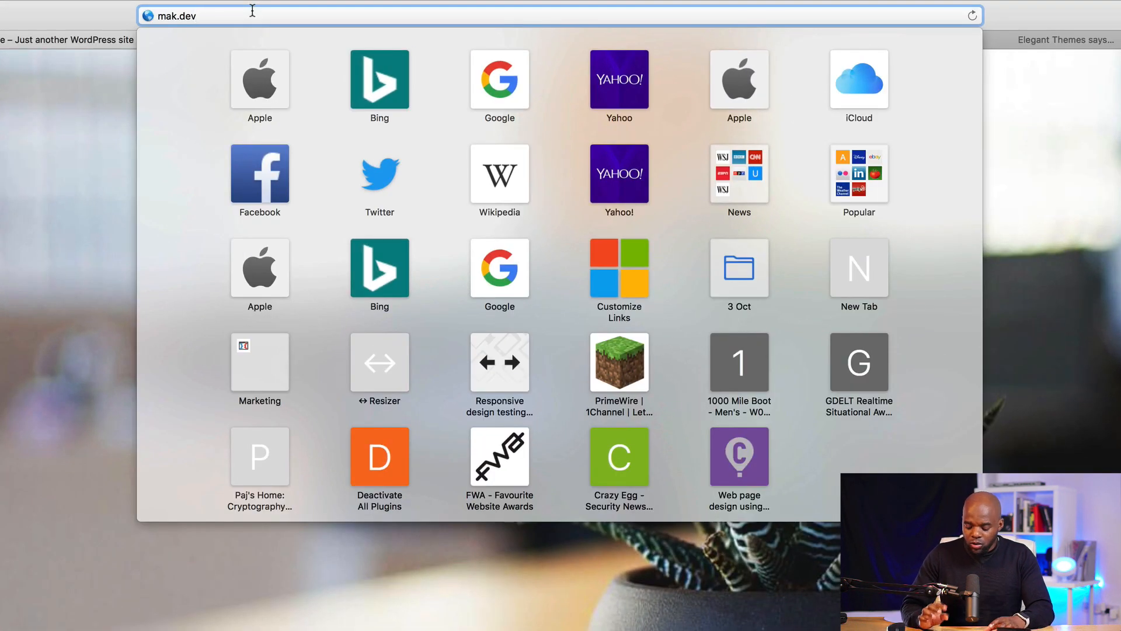
text(/)
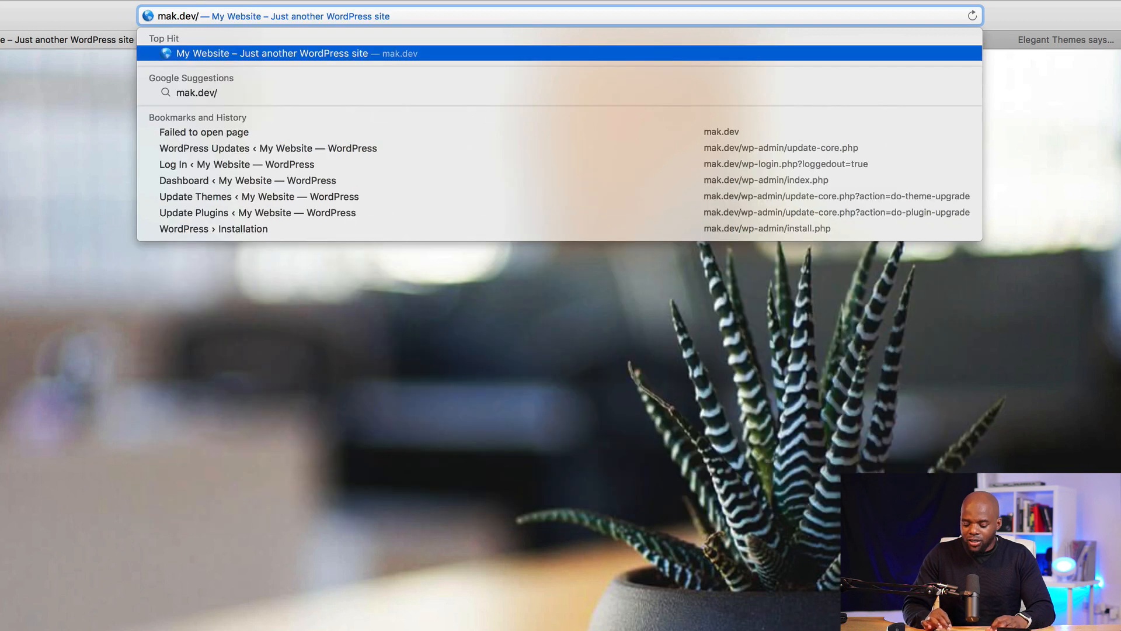
text(wp-)
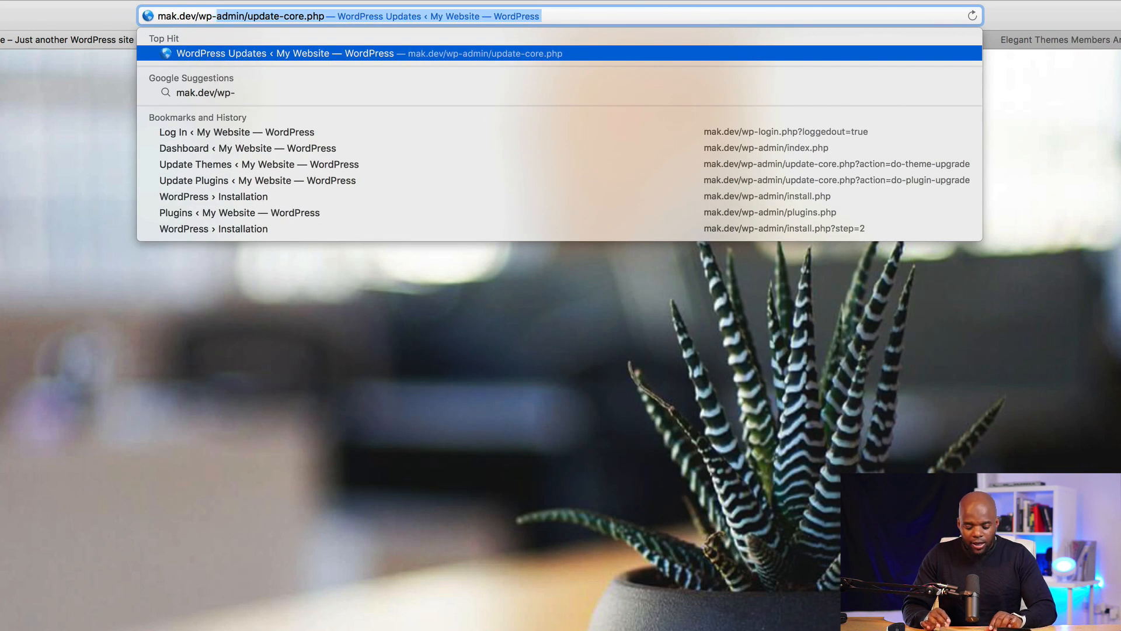
text(admi)
key(Return)
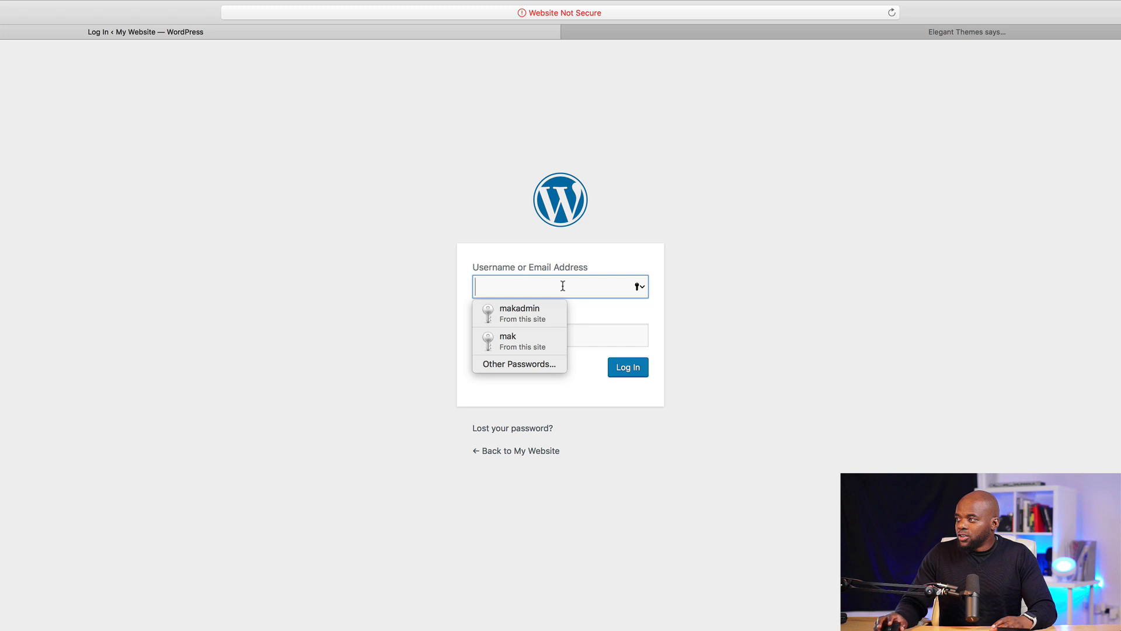
click(554, 311)
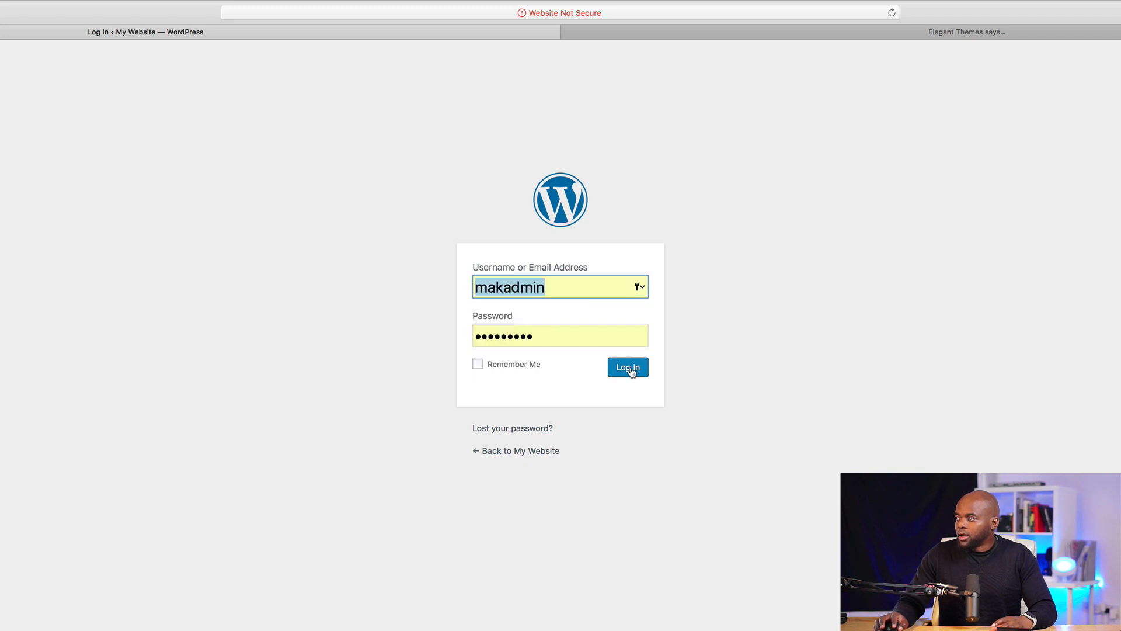
click(632, 372)
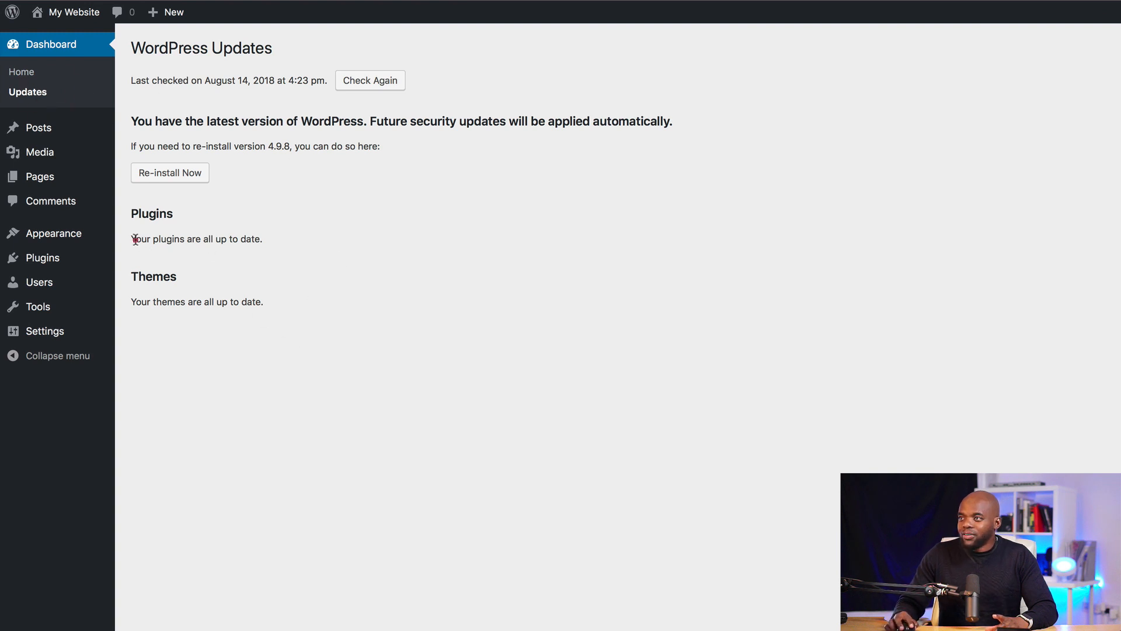
Step: Check the plugin and theme update status on the WordPress Updates page
drag(135, 239, 325, 240)
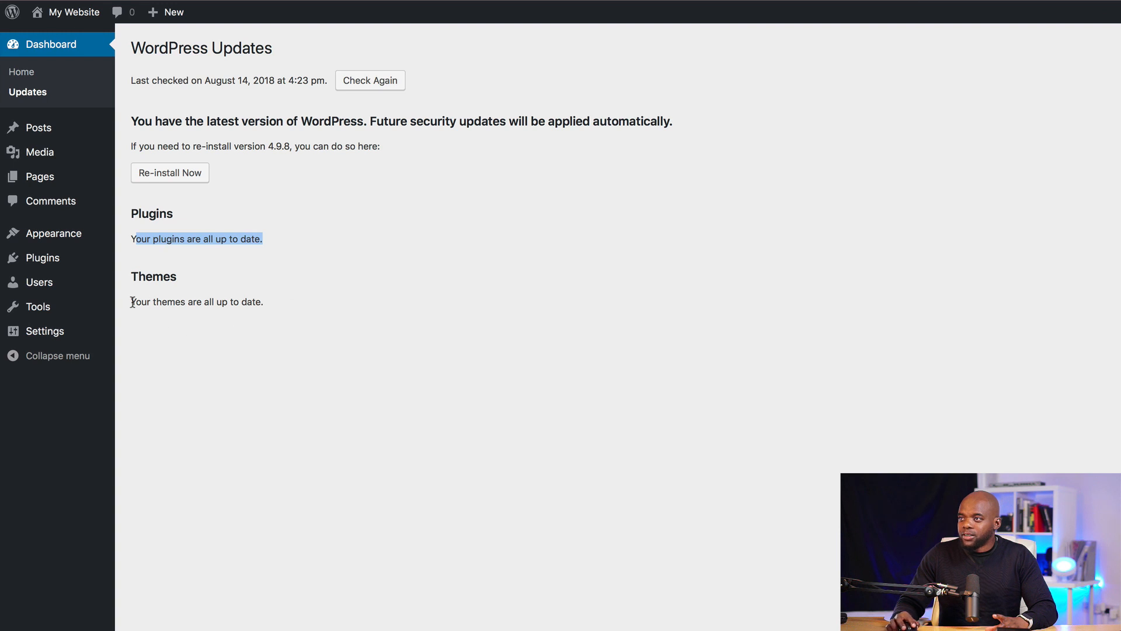
click(310, 308)
click(266, 305)
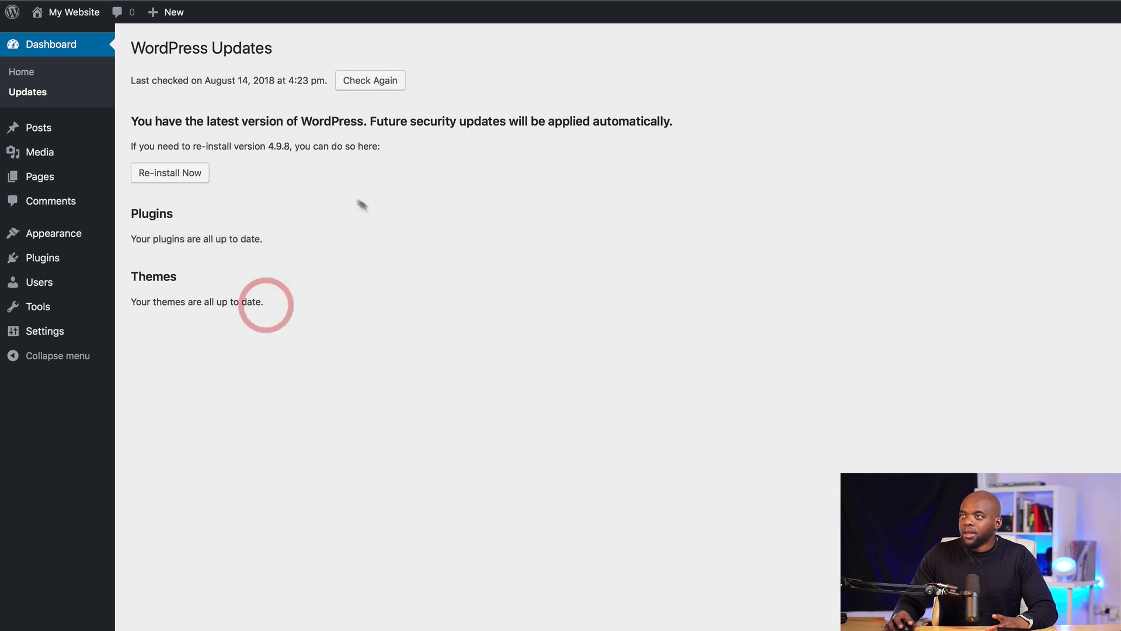
Step: Install and activate the Gutenberg editor from the dashboard home and look over its demo post
click(27, 76)
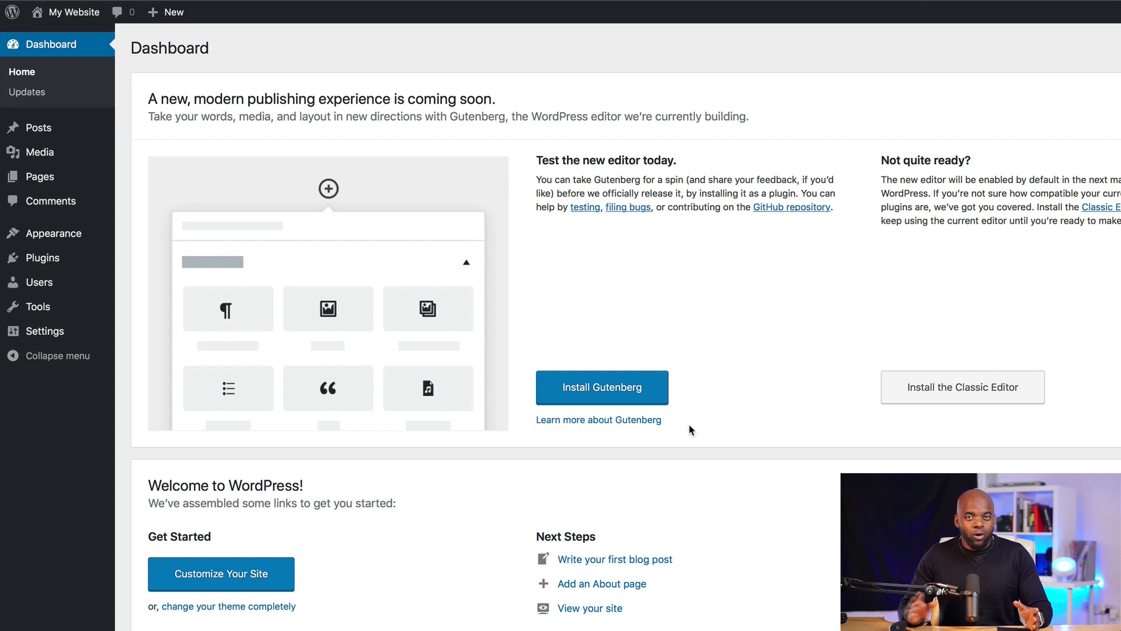
click(617, 393)
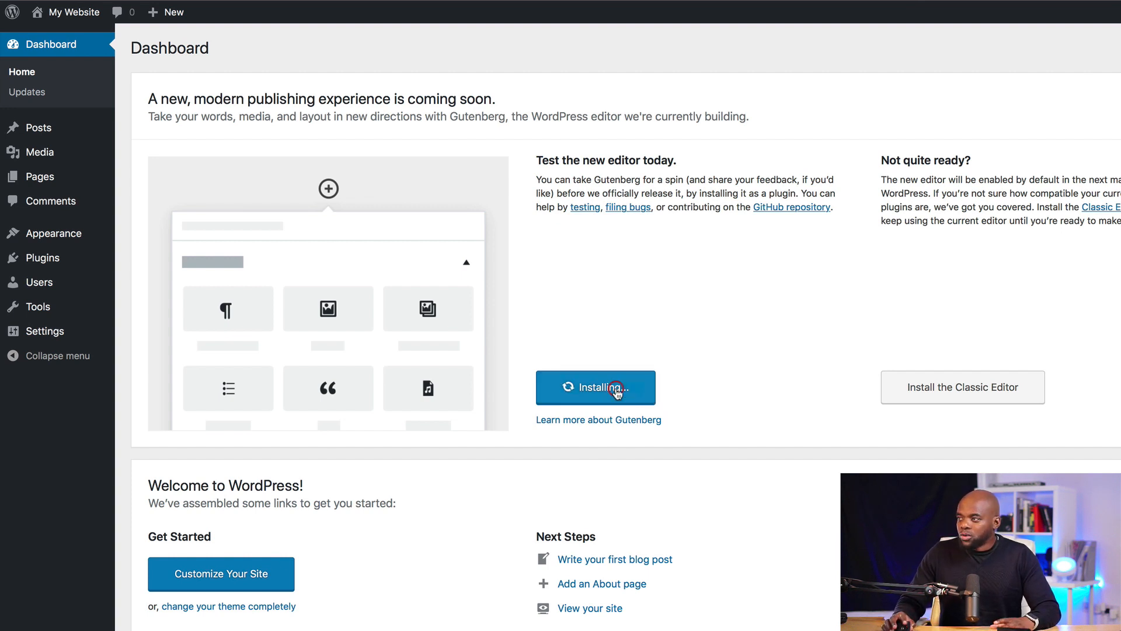
click(623, 388)
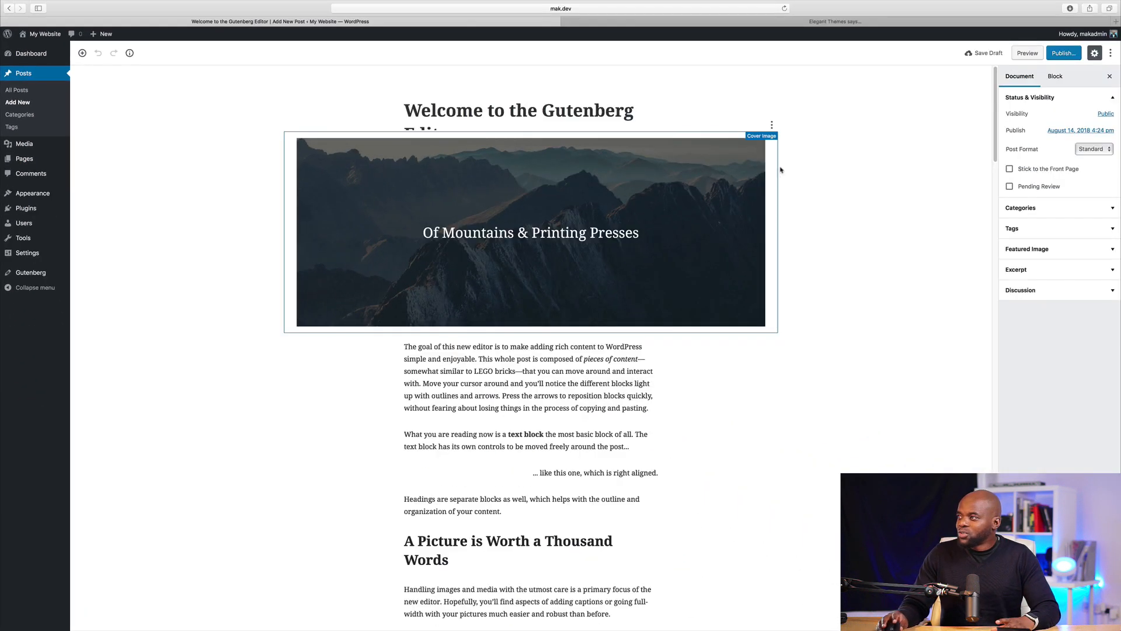
scroll(485, 403, down, 3)
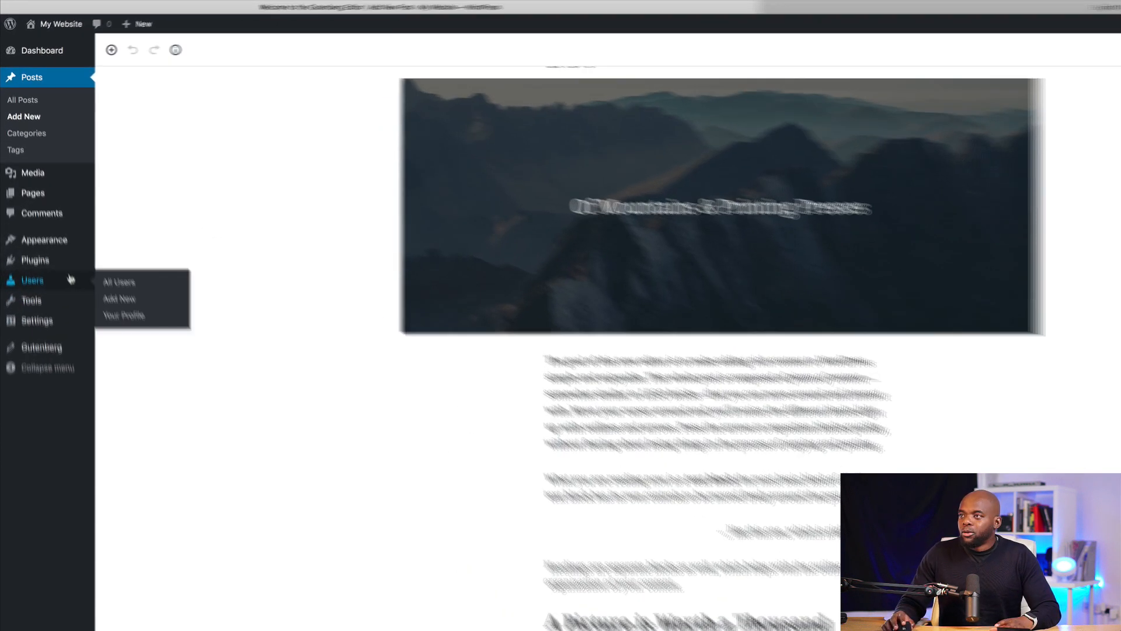
Step: Upload Divi 2.zip from the Downloads folder as a new theme, then install and activate it
mouse_move(38, 193)
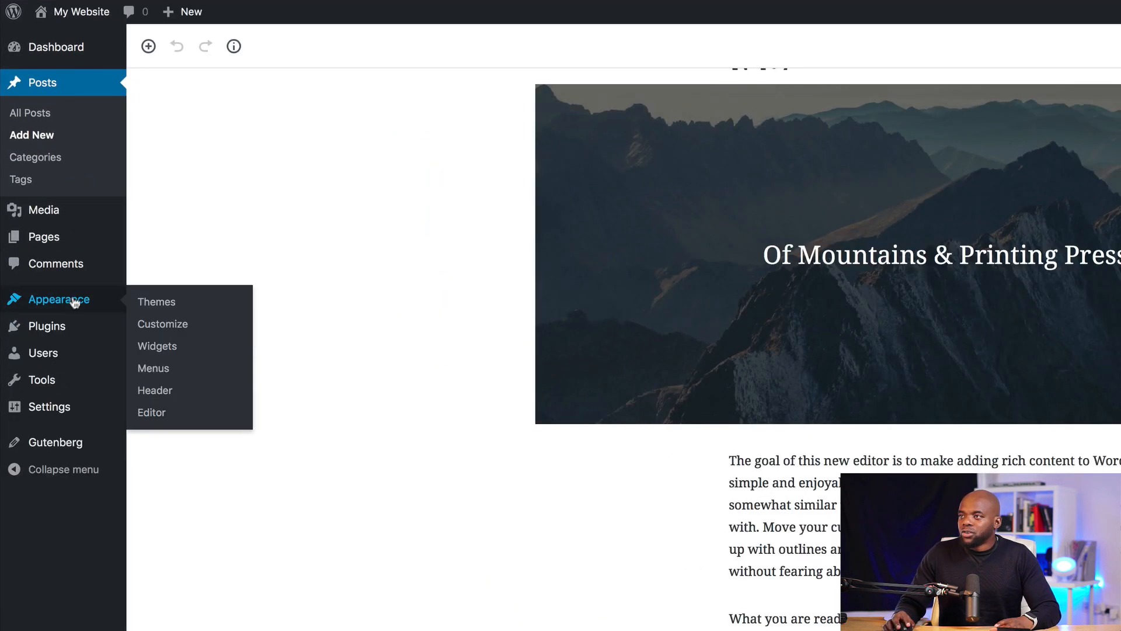
click(168, 303)
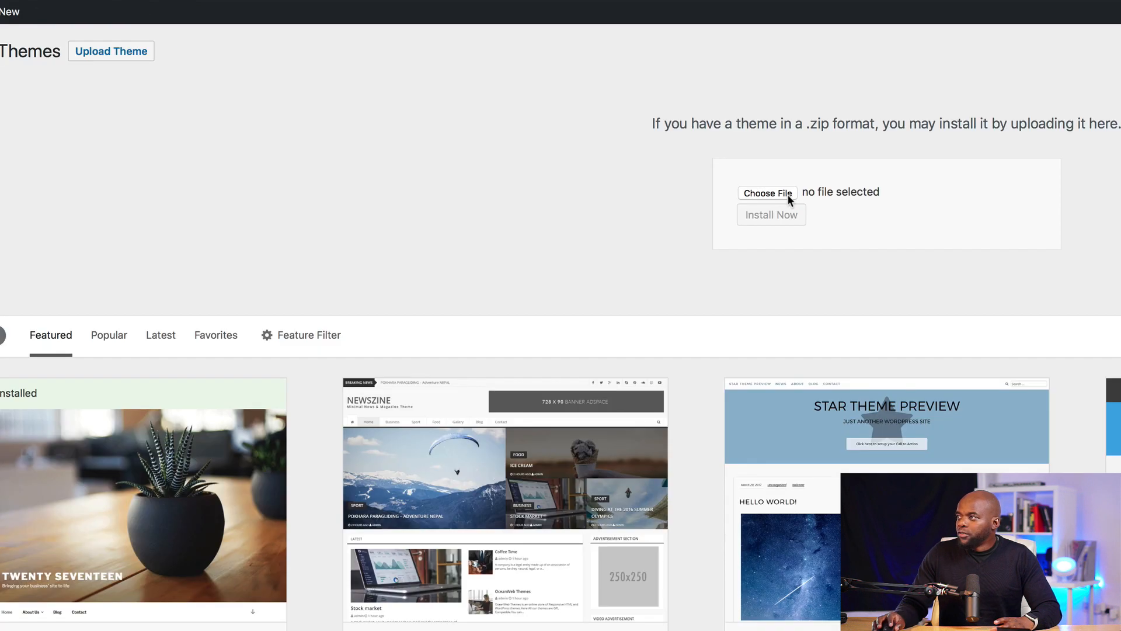
click(787, 194)
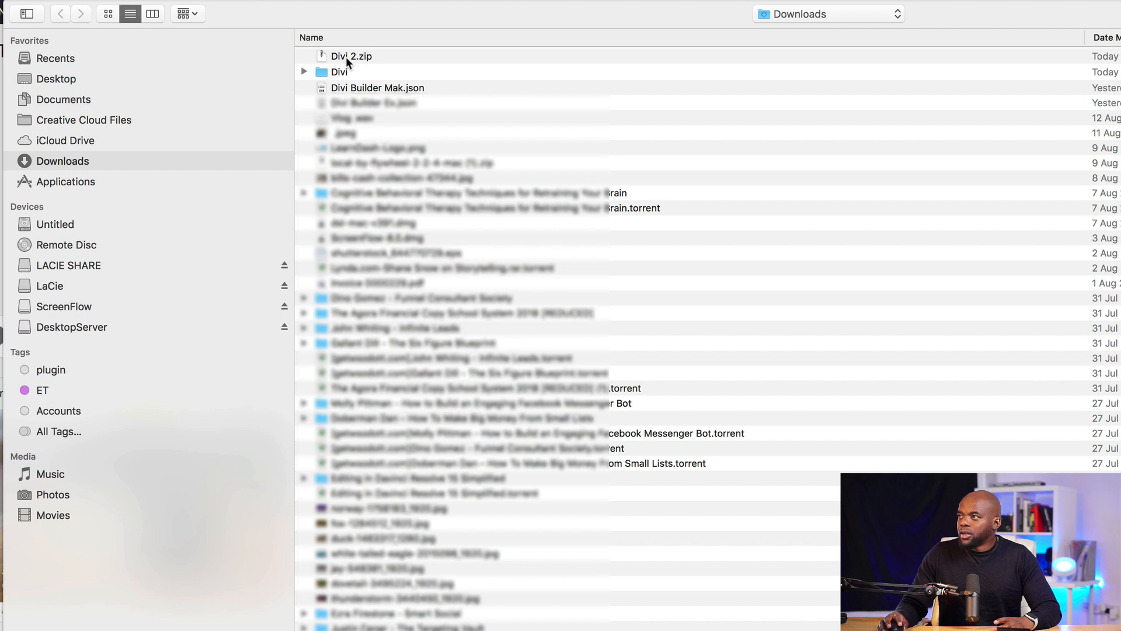
double_click(366, 55)
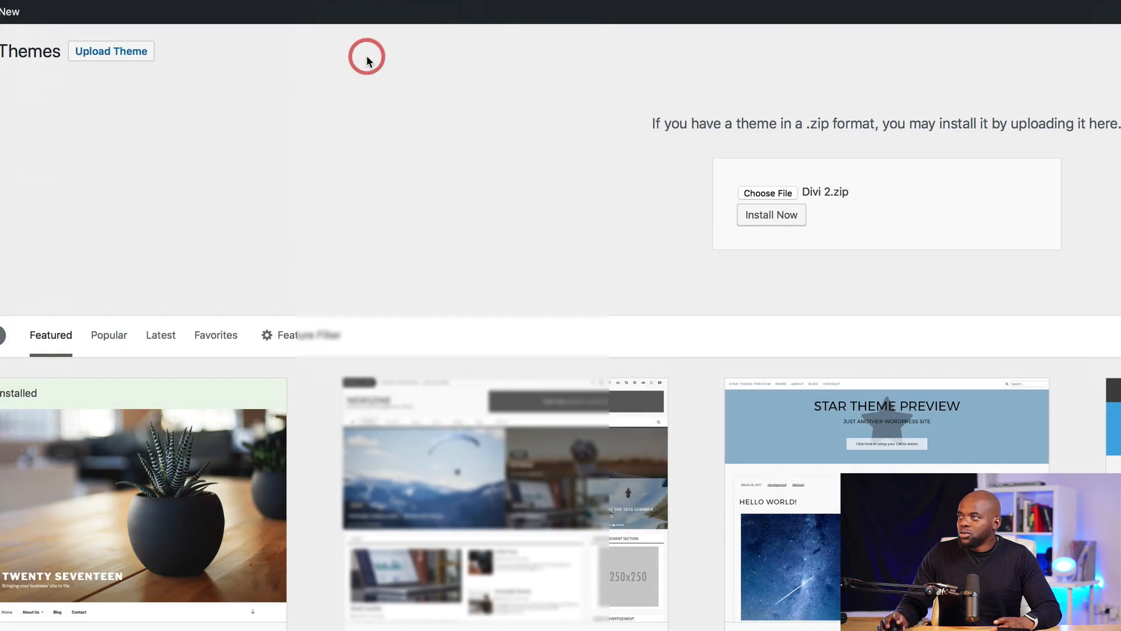
click(782, 215)
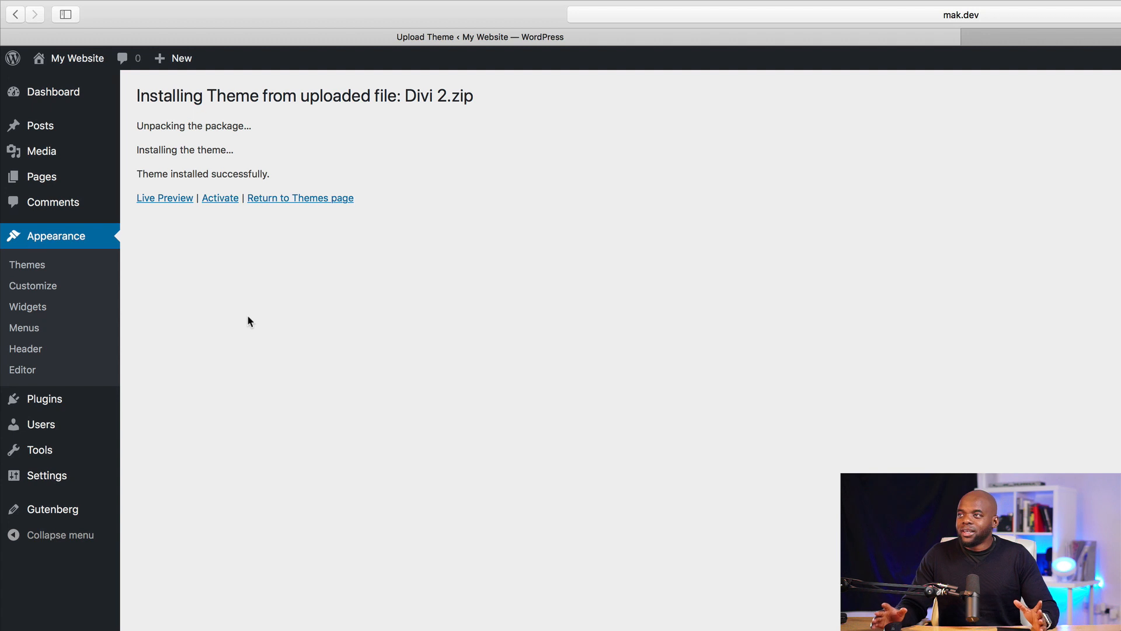
click(220, 202)
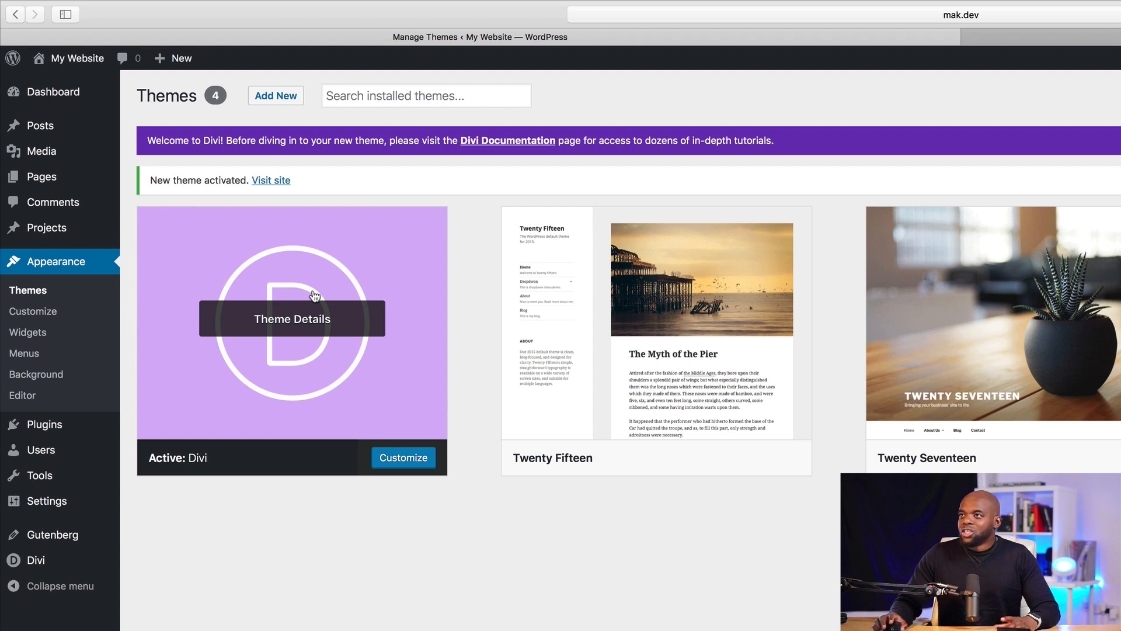
Step: View the website's front page with the Divi theme and return to the dashboard
mouse_move(73, 58)
click(60, 85)
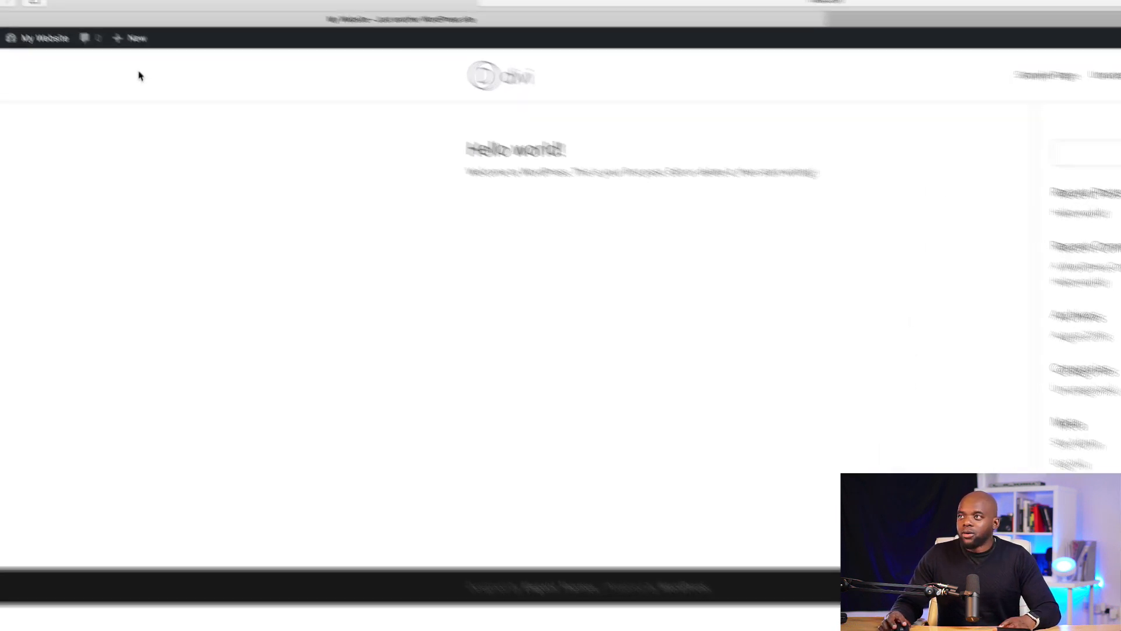
mouse_move(65, 57)
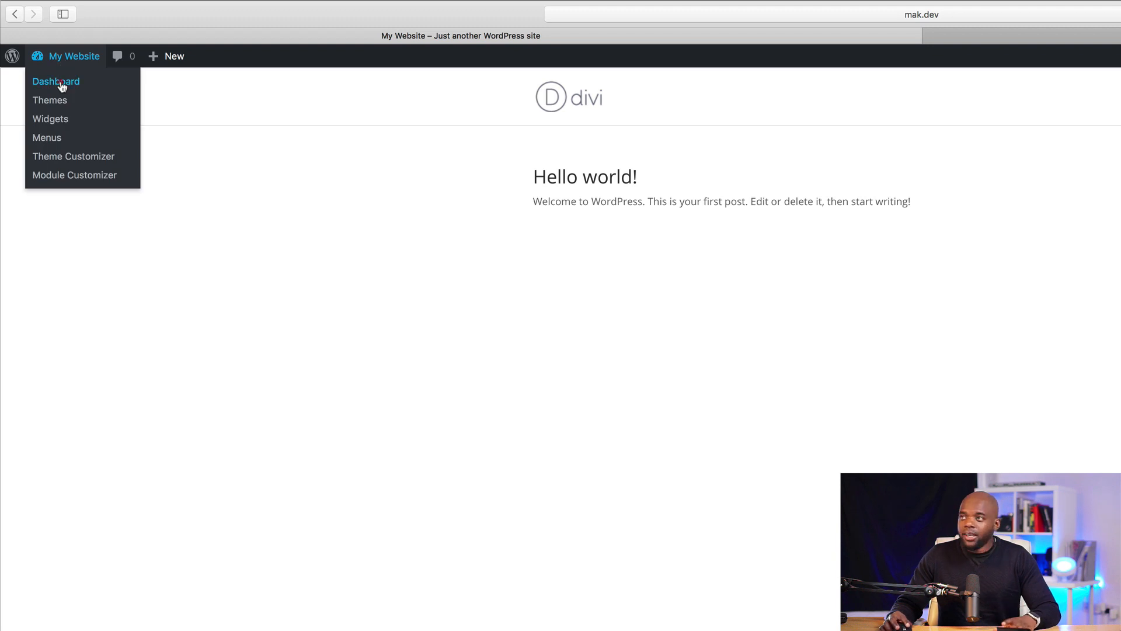
click(62, 85)
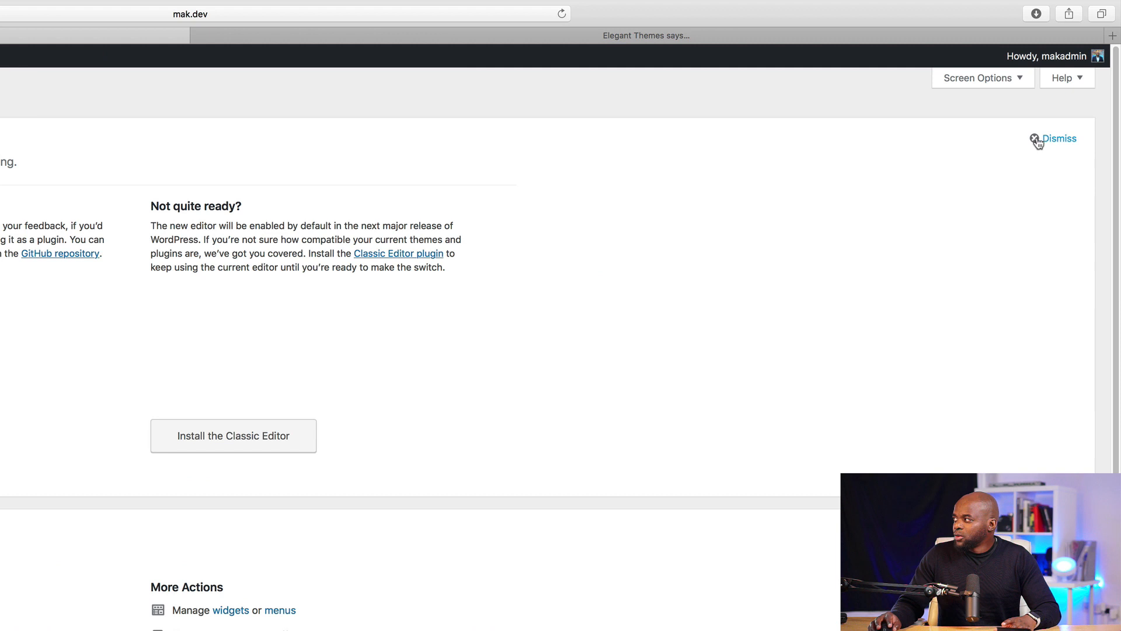
Step: Dismiss the Gutenberg and Welcome panels and move the WordPress Events and News and Activity widgets into the empty dashboard columns
click(1039, 142)
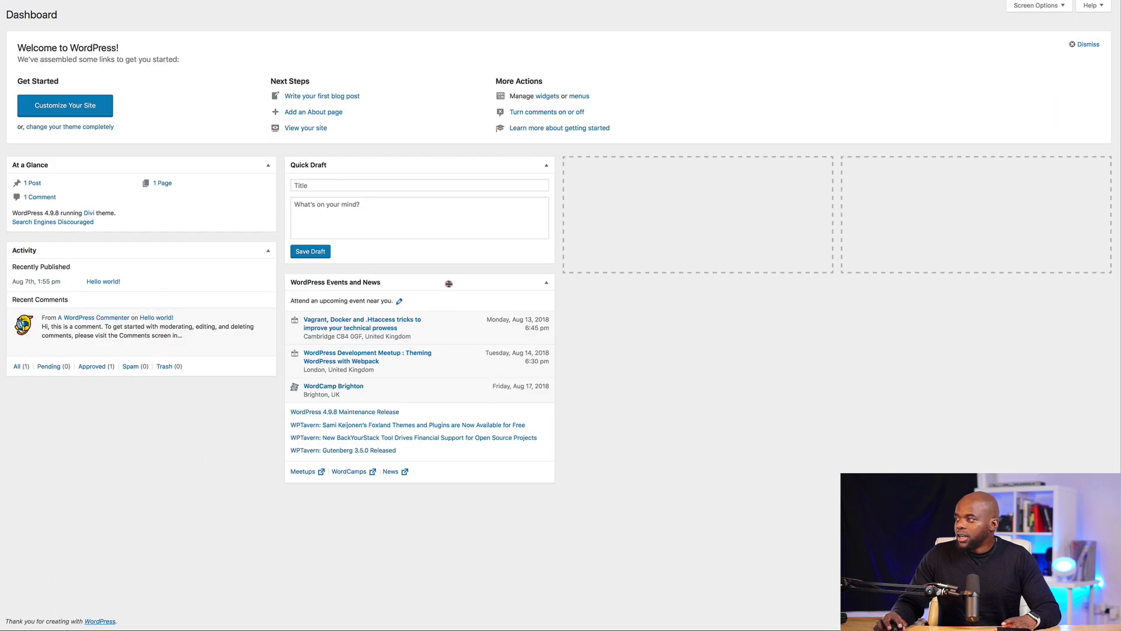
drag(448, 283, 710, 175)
drag(222, 250, 929, 231)
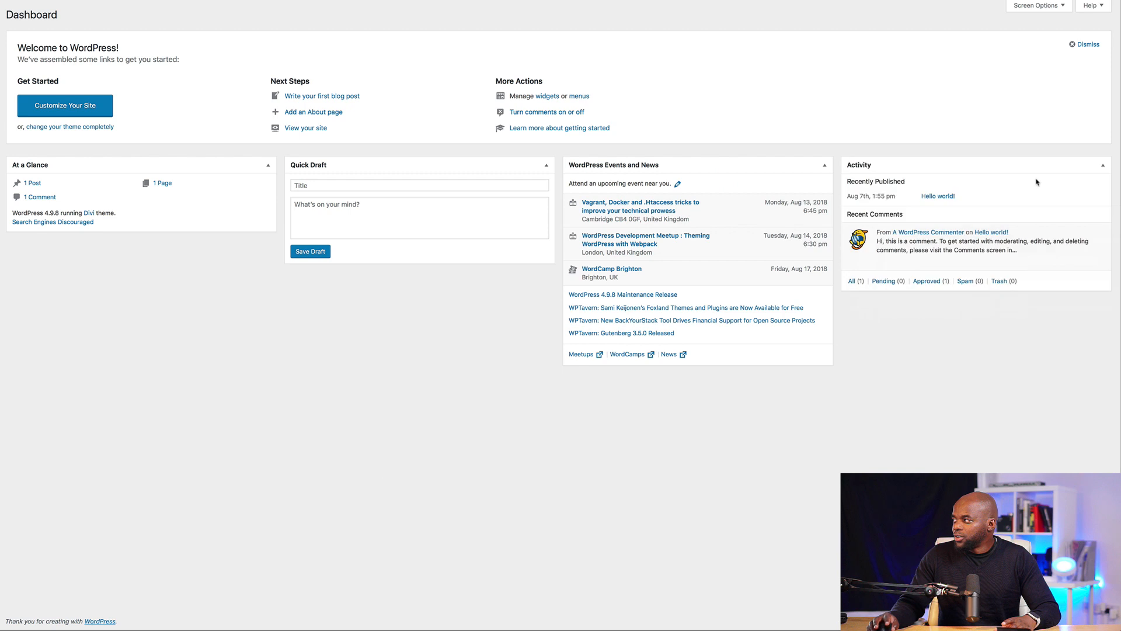
click(1074, 47)
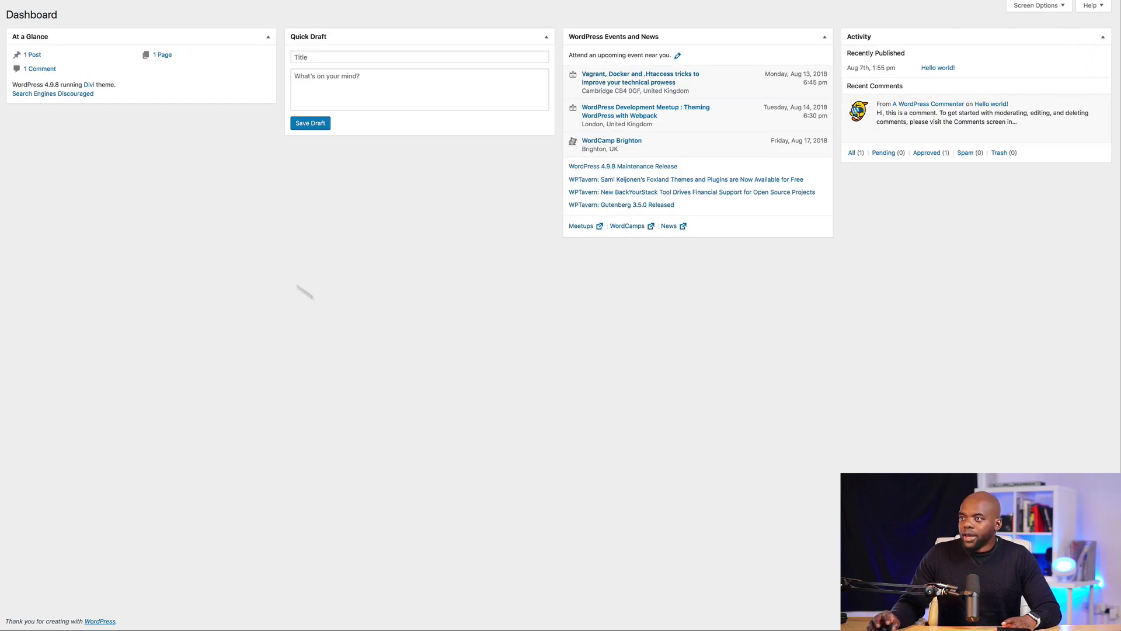
Step: Open the Updates settings in Divi's theme options, where the username and API key are entered
mouse_move(27, 359)
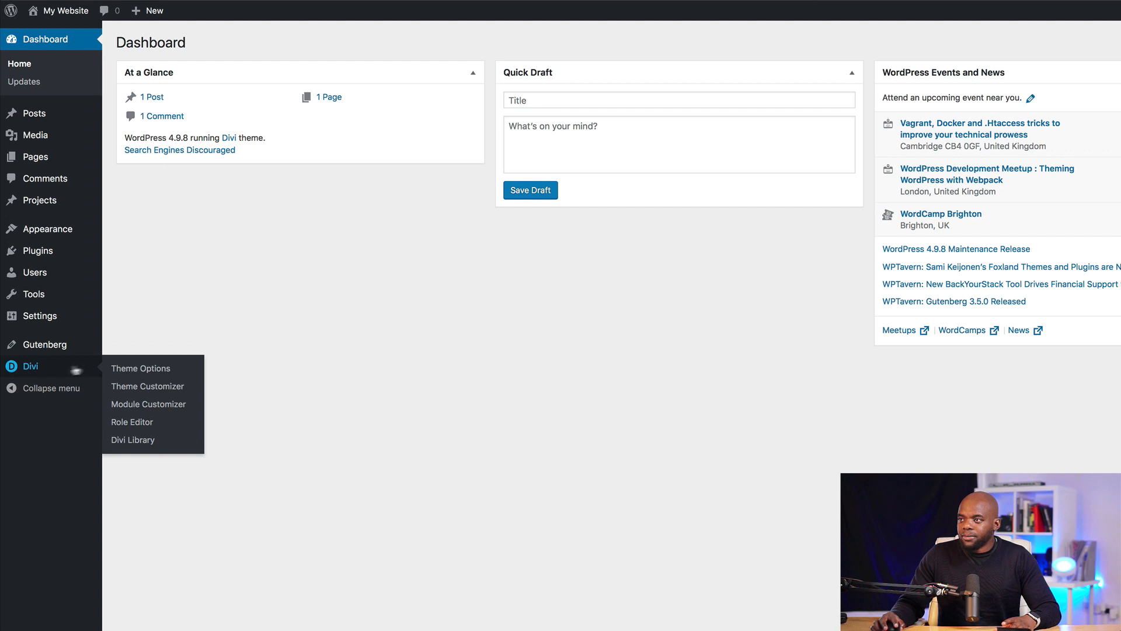
click(158, 369)
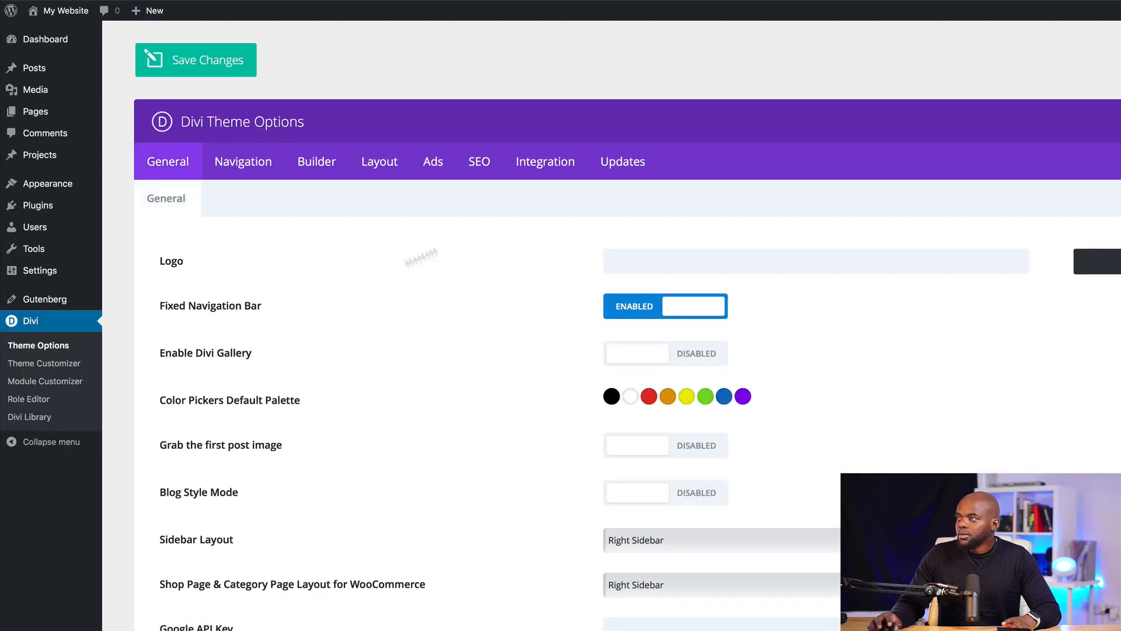
click(636, 168)
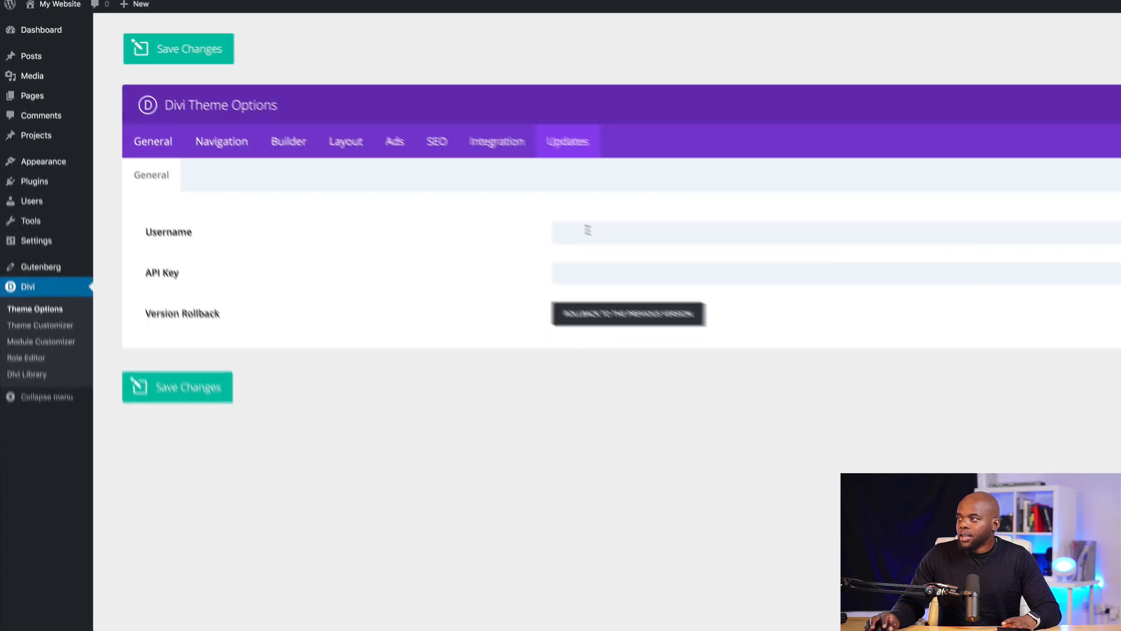
click(644, 260)
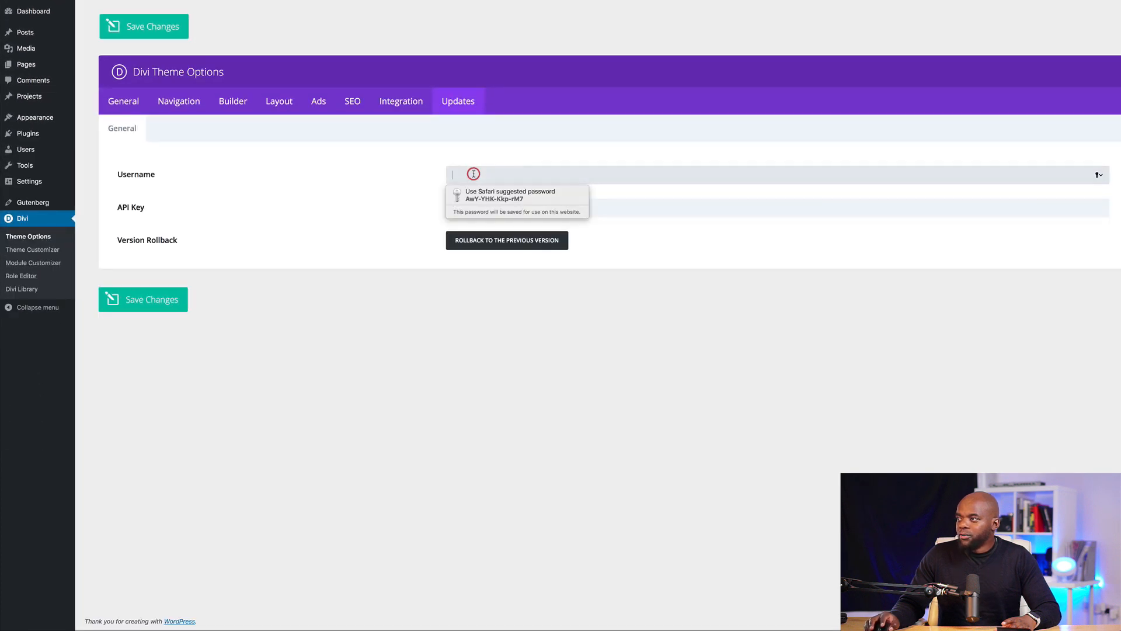
click(307, 223)
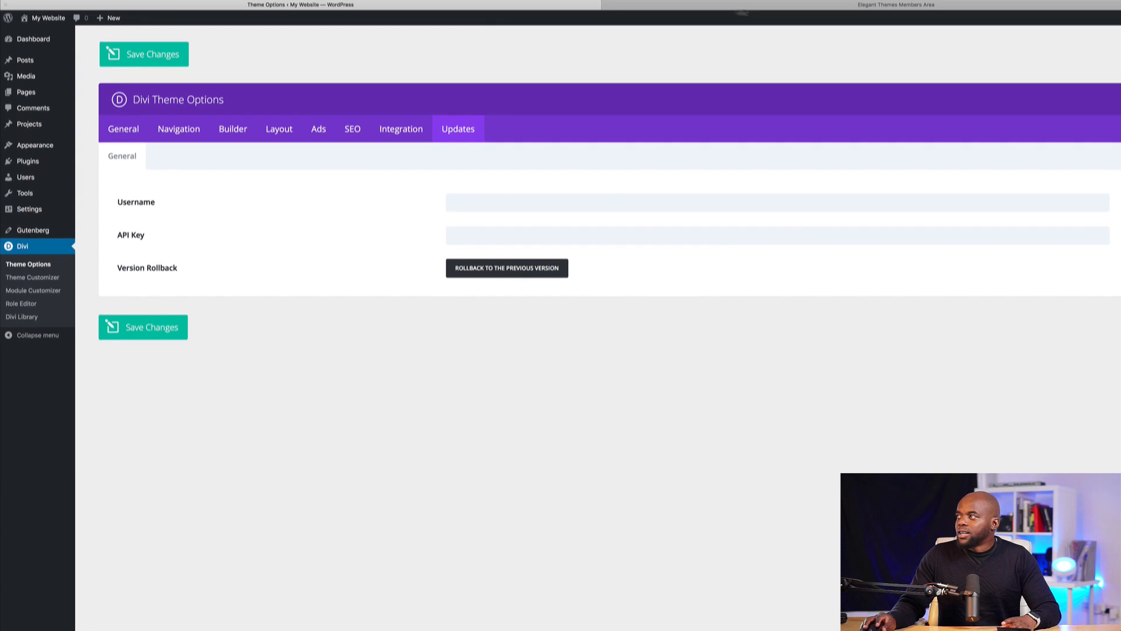
Step: Switch to the Elegant Themes members area, open the account's API key page and copy the existing API key
click(741, 7)
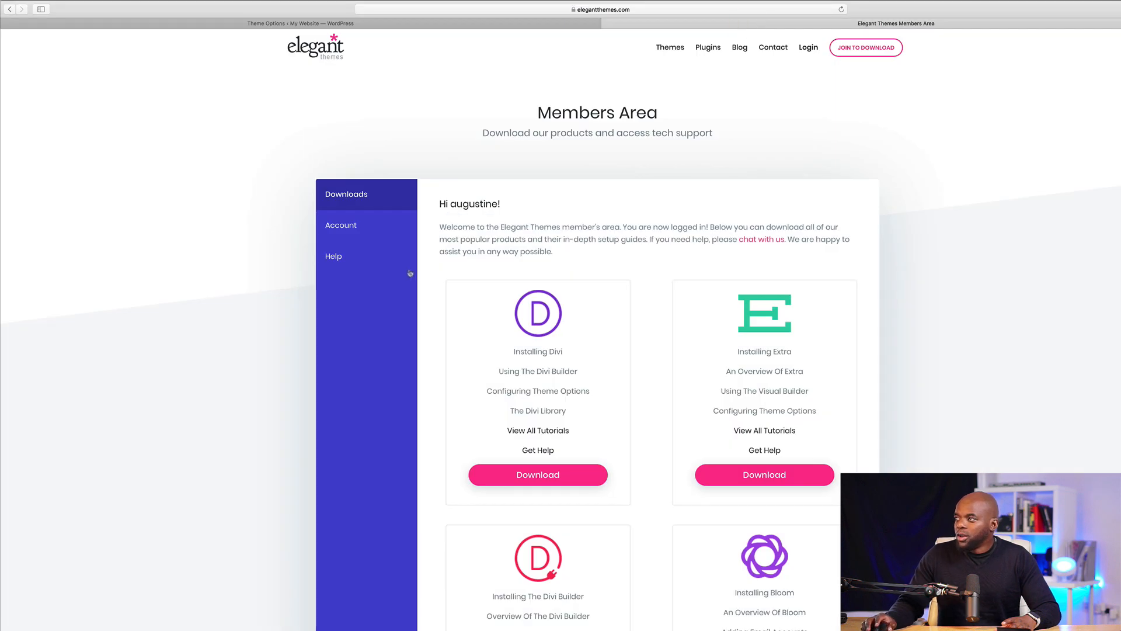
click(344, 226)
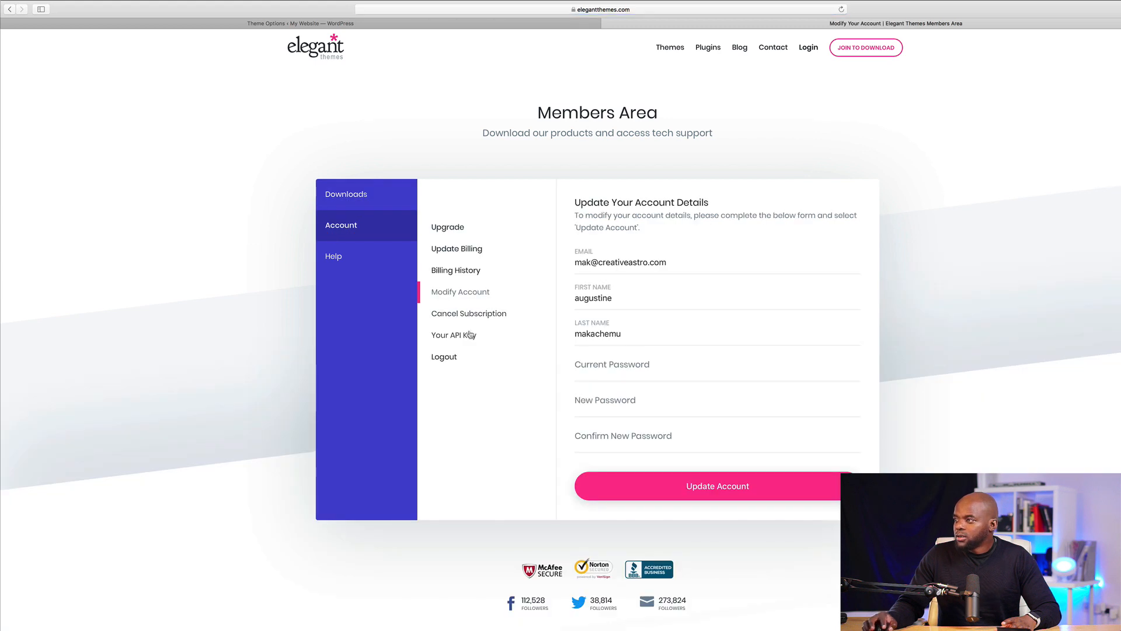
click(469, 337)
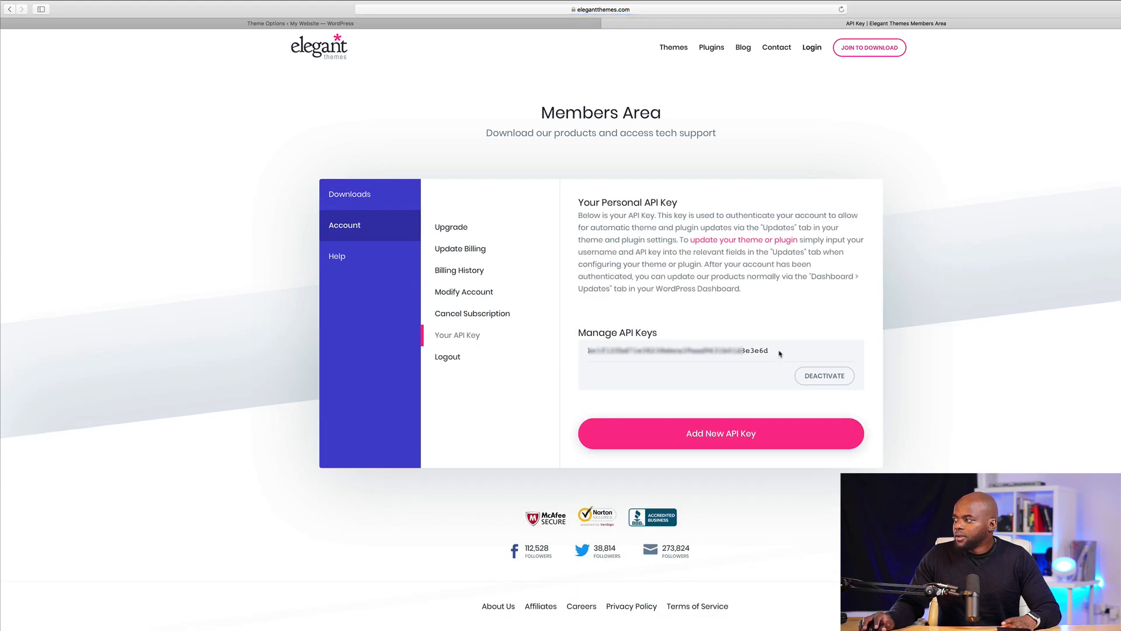
triple_click(779, 350)
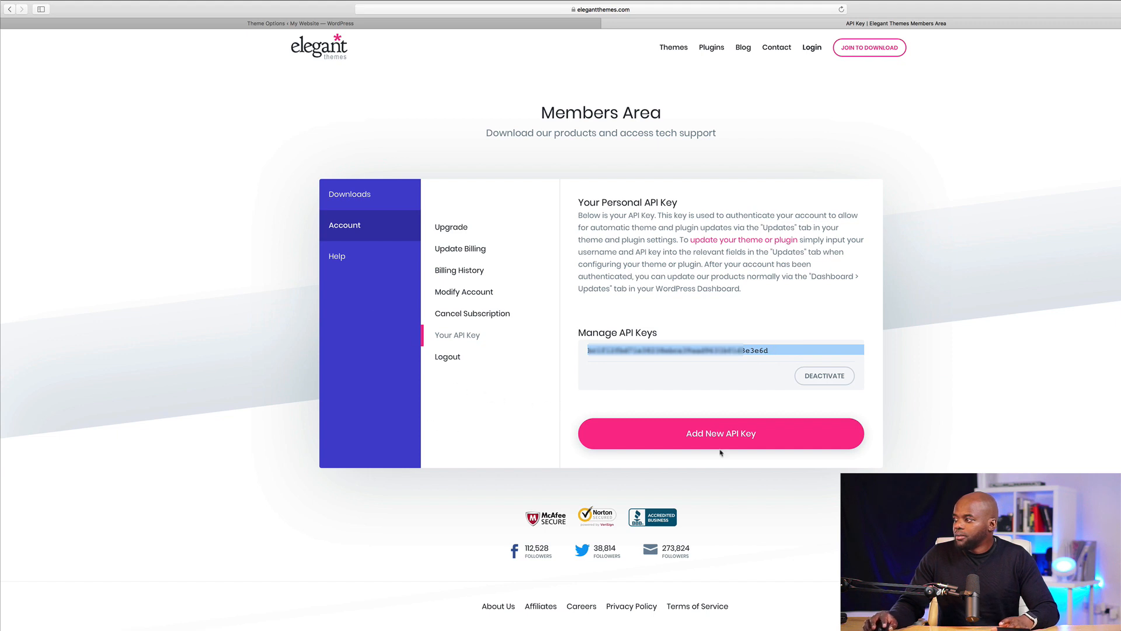
Step: Back in Divi's update settings, paste the API key, enter the account username and save the changes
click(363, 22)
click(486, 257)
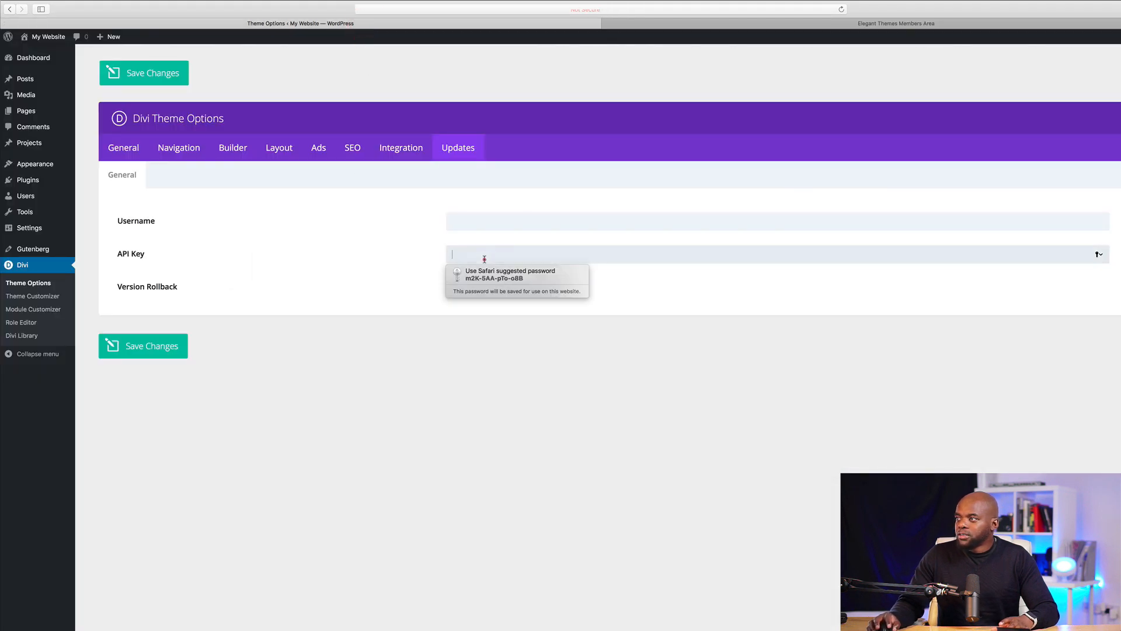
text(•••••)
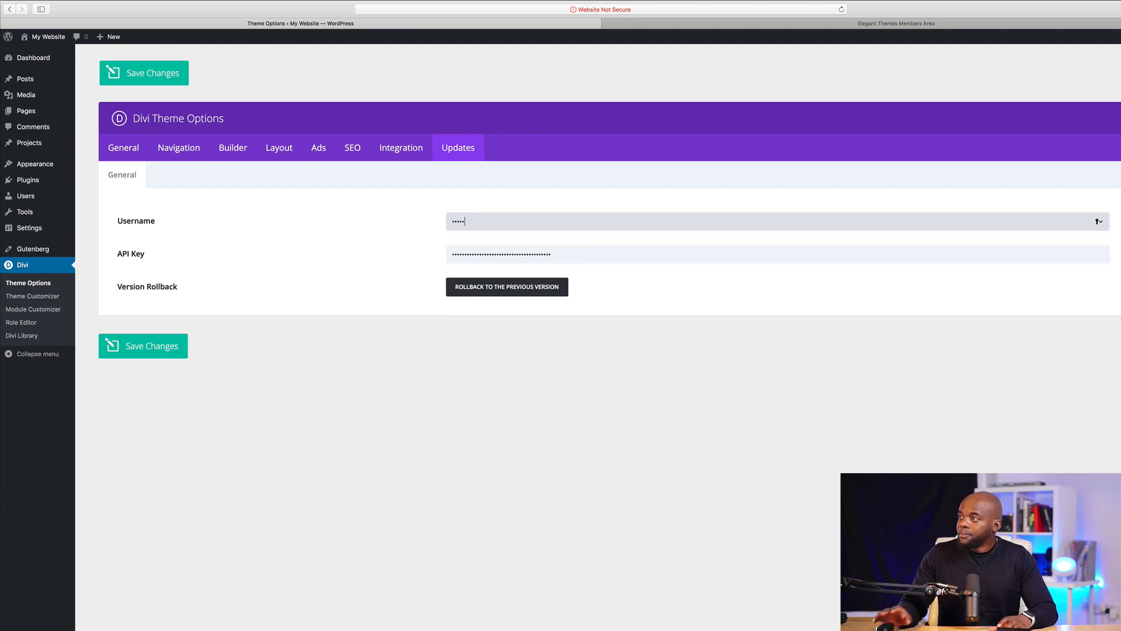
click(157, 347)
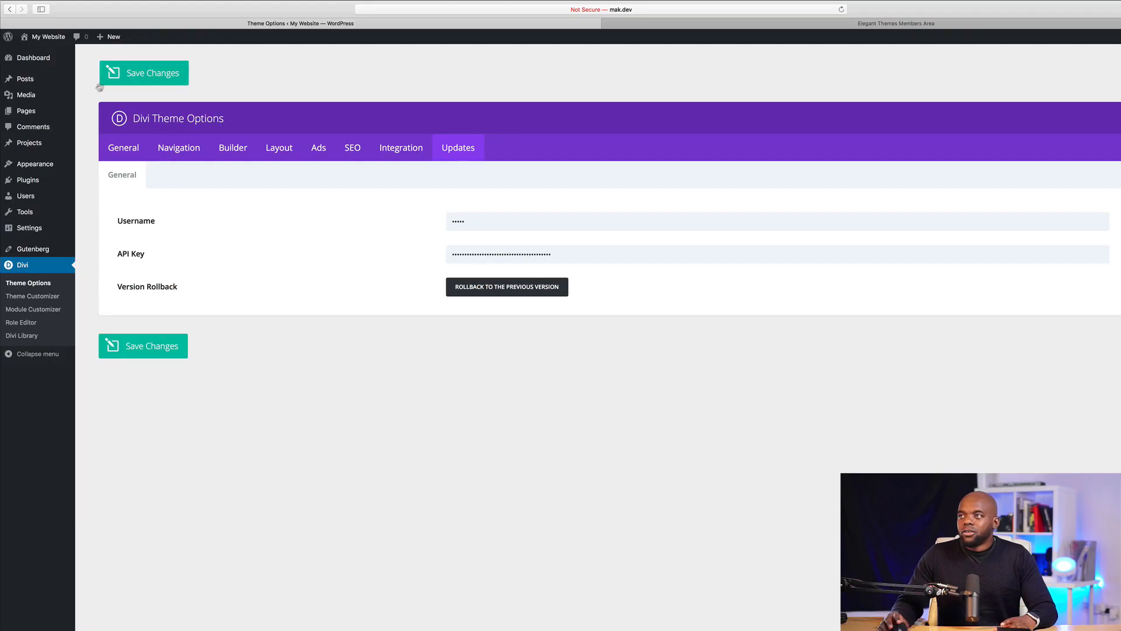
Step: Open the list of all pages, decline the saved-password update and move Sample Page to the trash
mouse_move(43, 84)
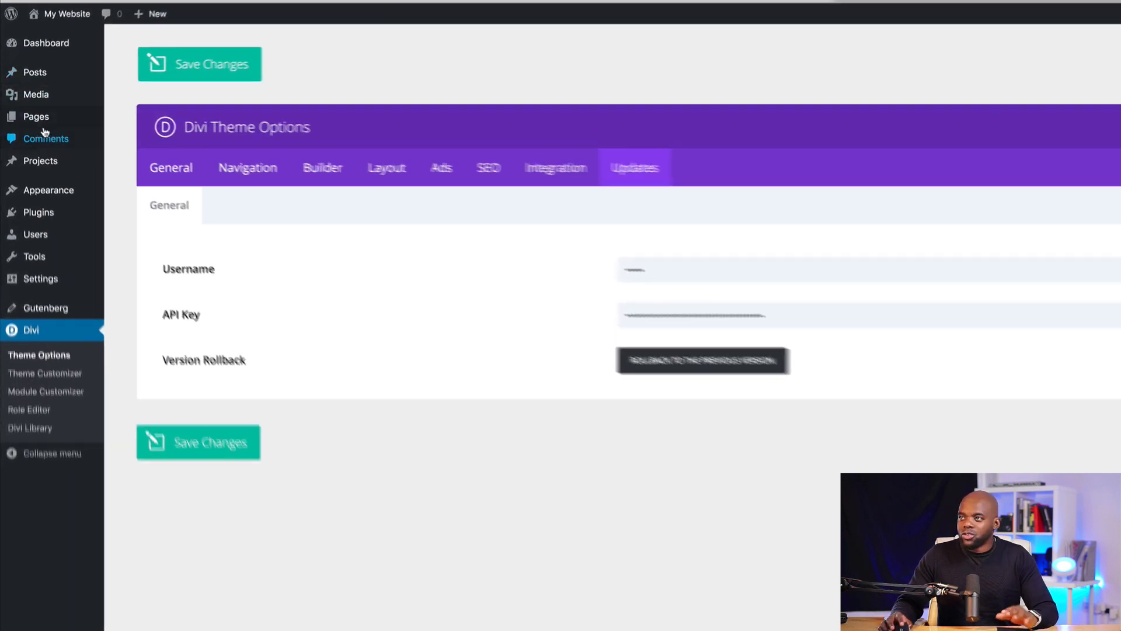
mouse_move(27, 126)
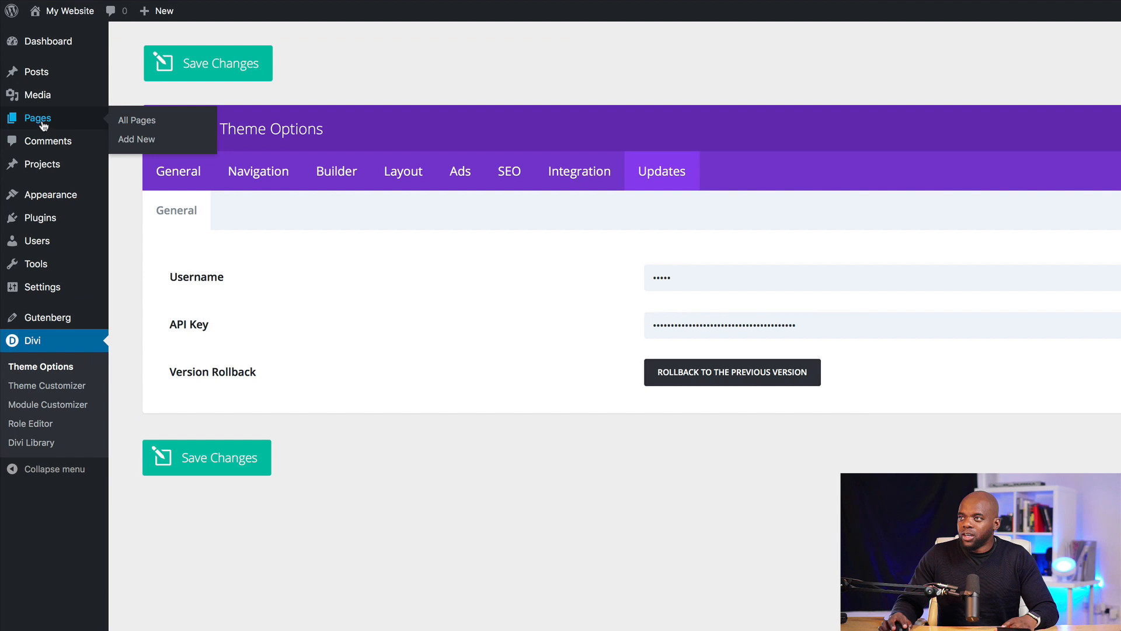
click(147, 122)
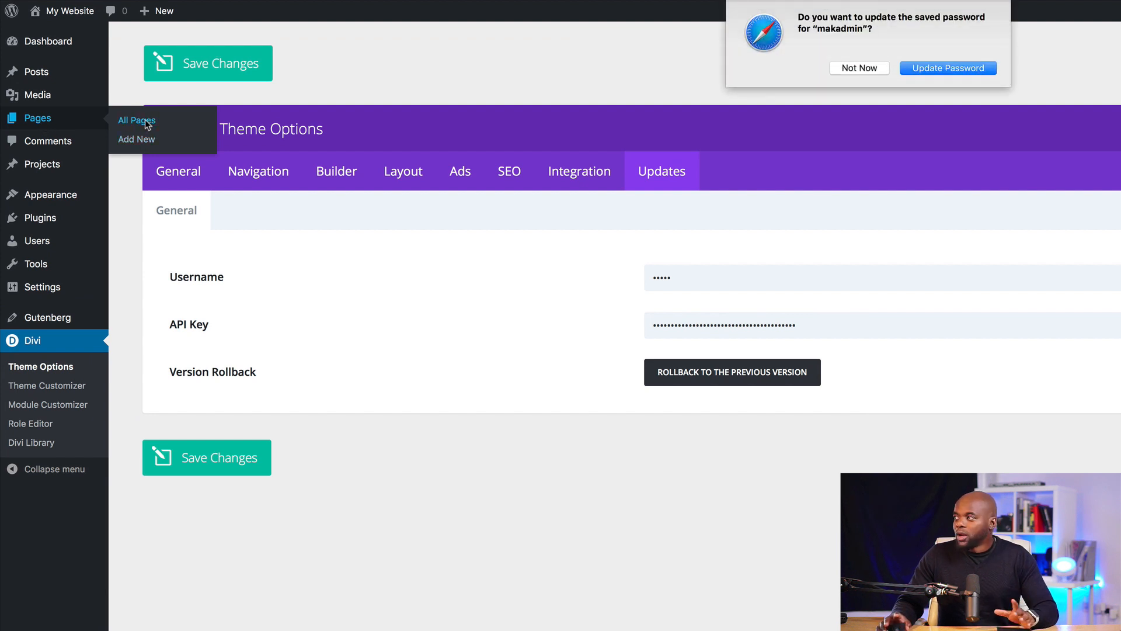
click(860, 68)
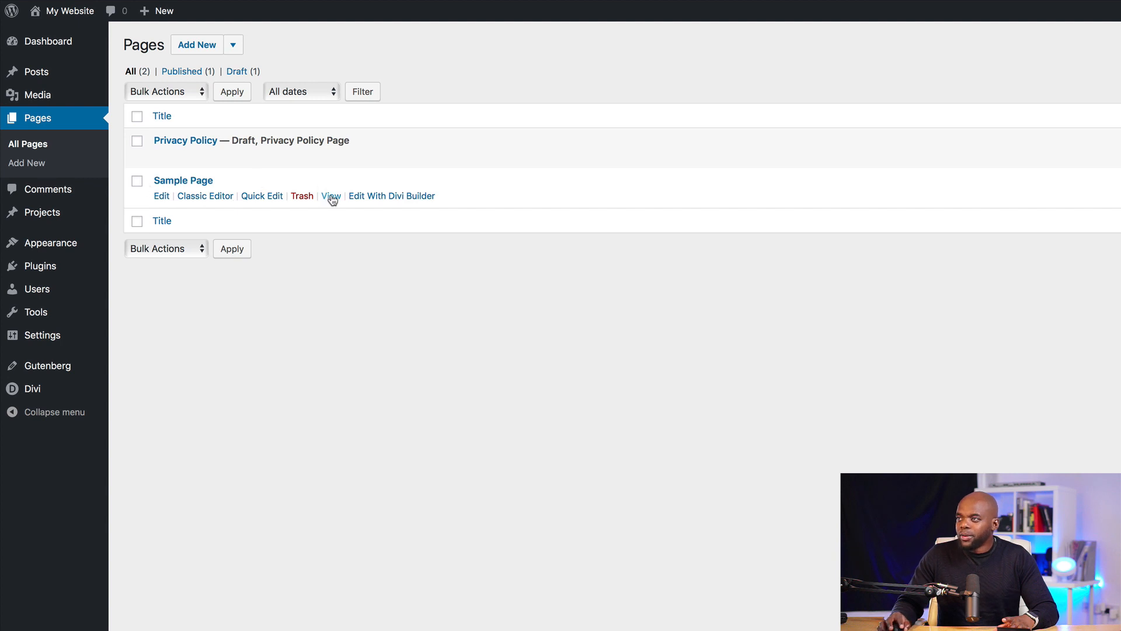
click(301, 197)
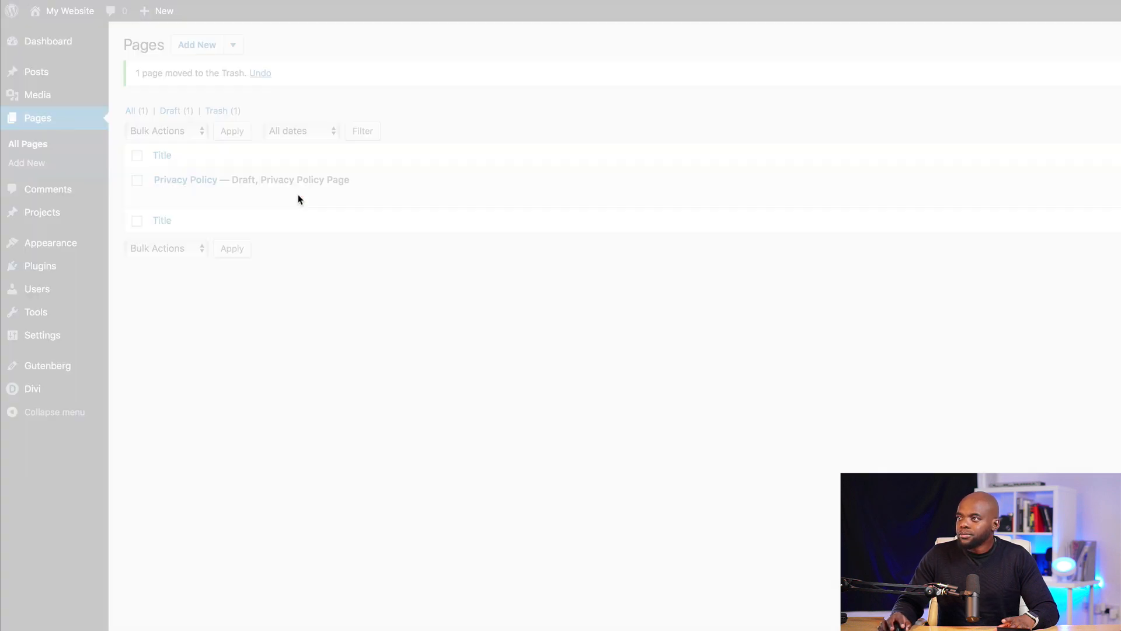
Step: Add a new page titled "Home" and publish it
click(206, 47)
click(709, 125)
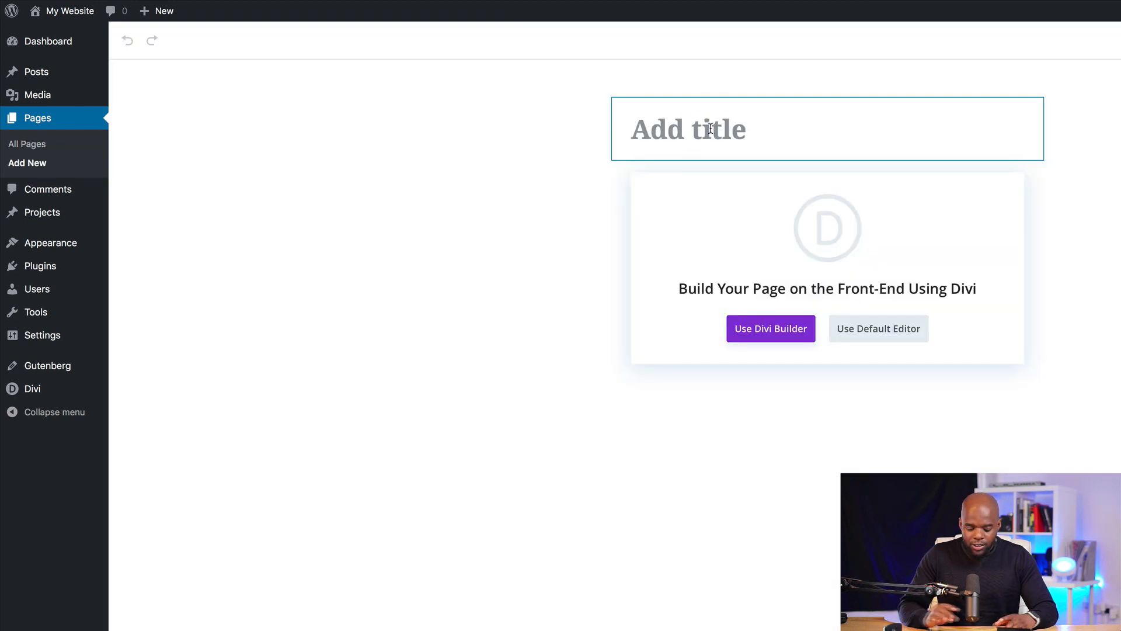
text(Home)
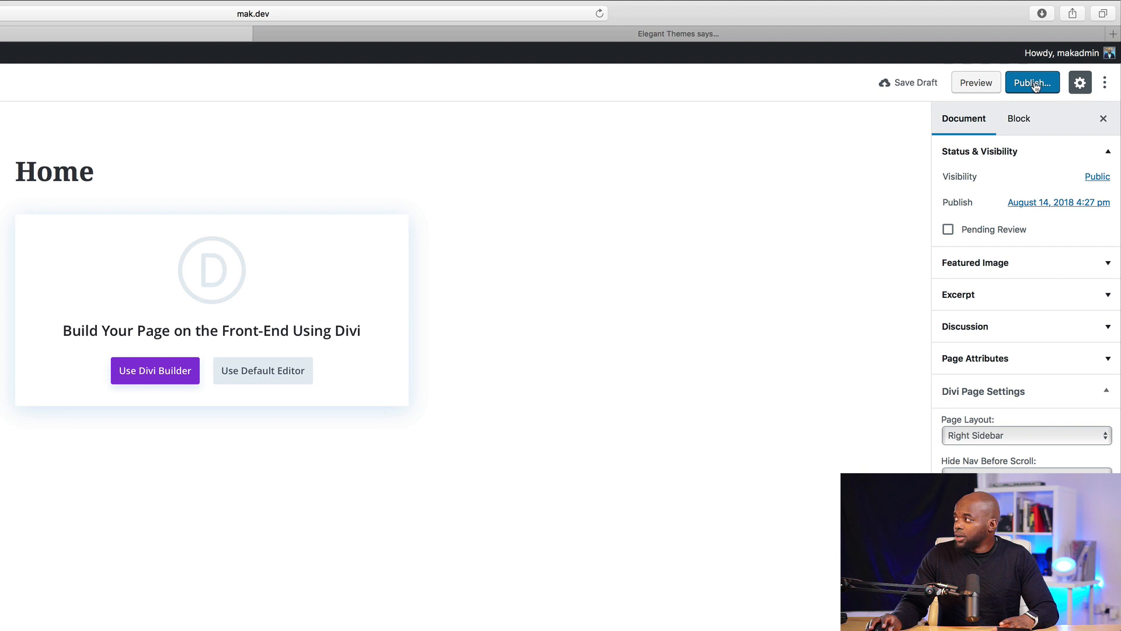
click(1035, 85)
click(1036, 85)
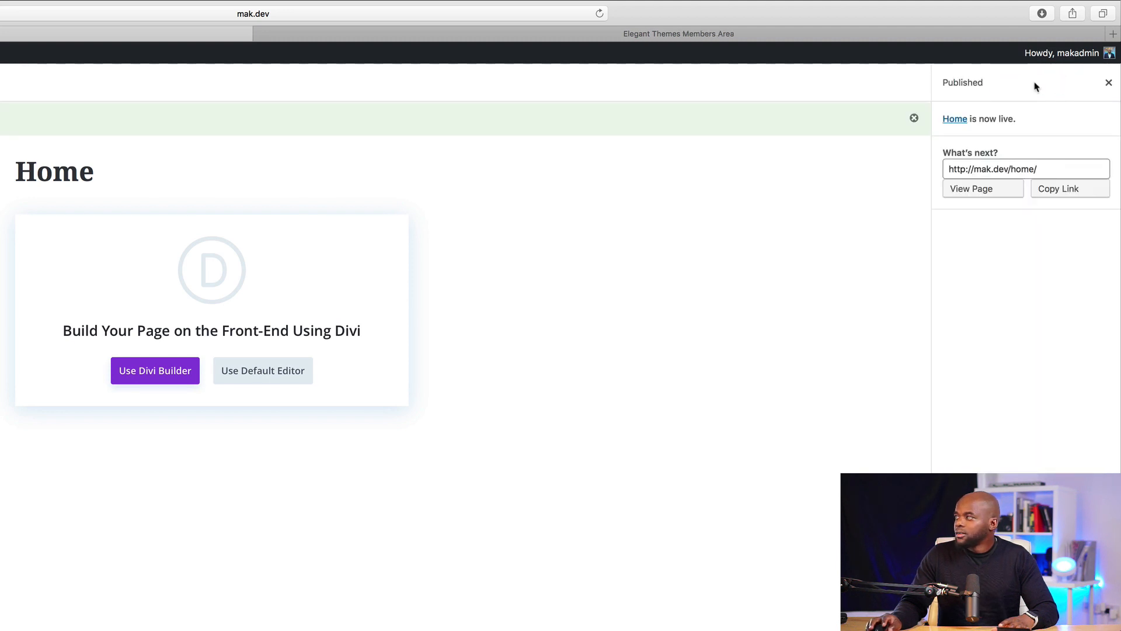
Step: Add a new page titled "About Me" and publish it
mouse_move(158, 54)
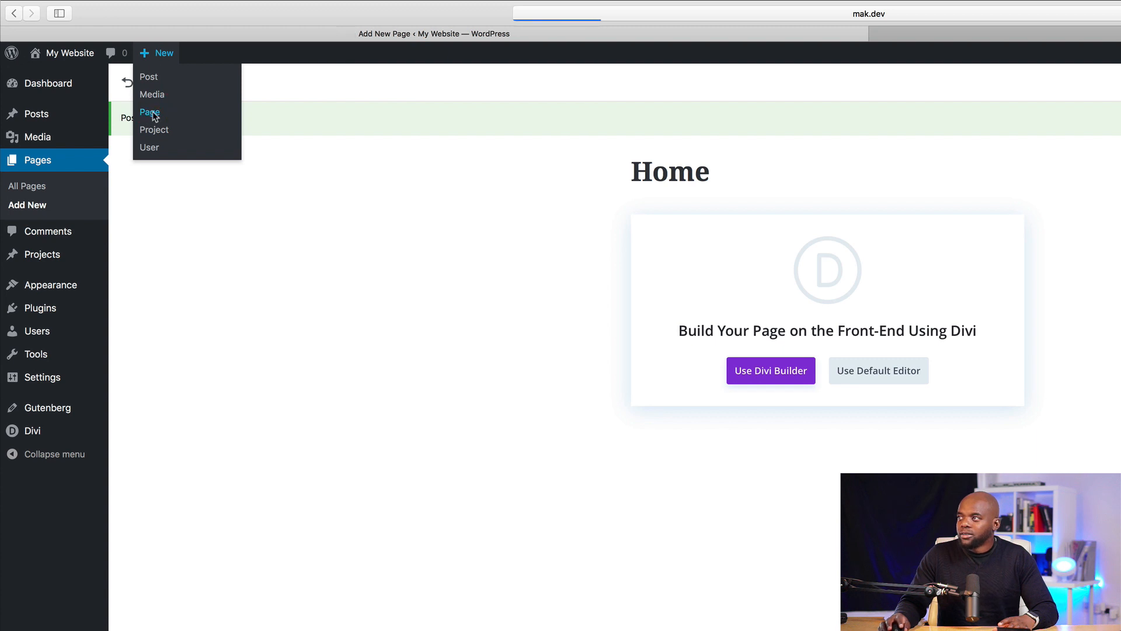
click(645, 172)
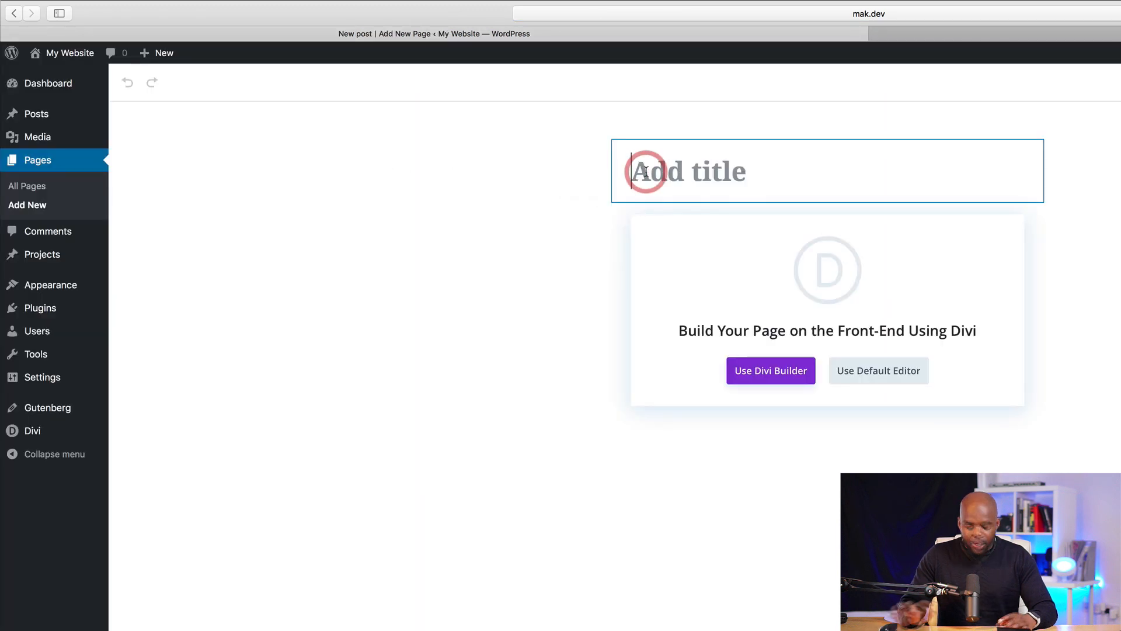
text(About Me)
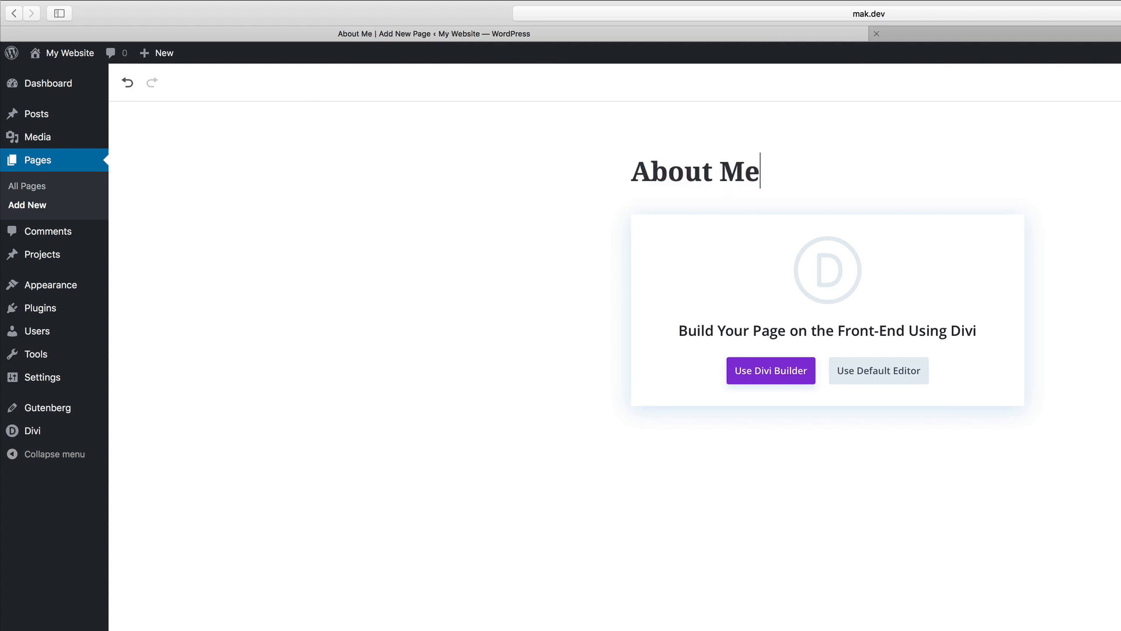
click(1041, 87)
click(1040, 85)
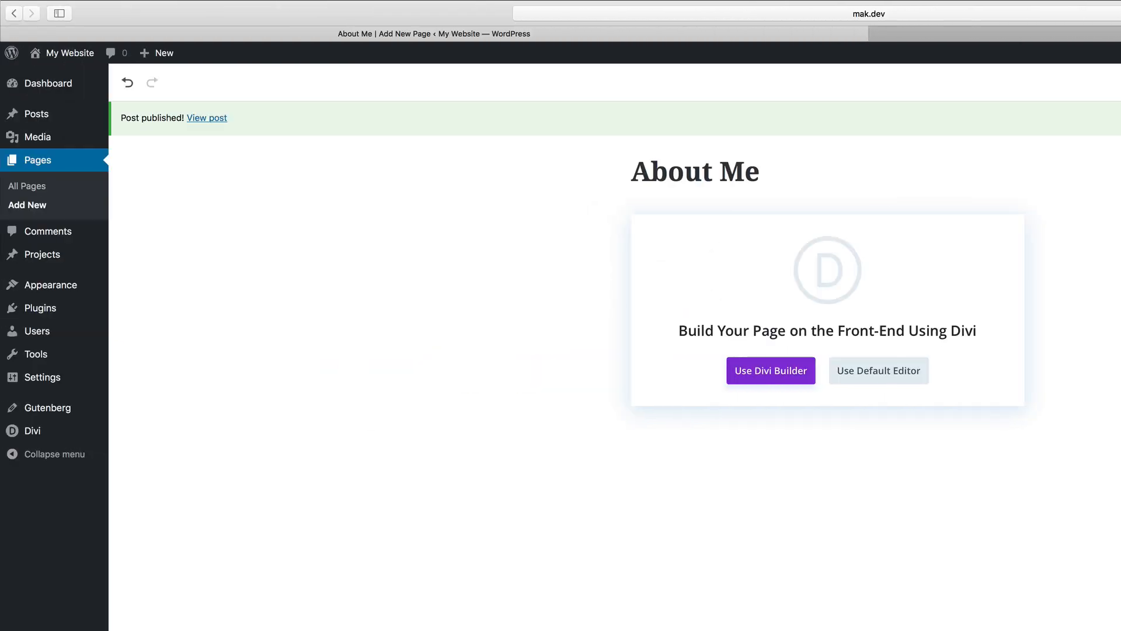
Step: Add a new page titled "Services" and publish it
mouse_move(157, 53)
click(161, 117)
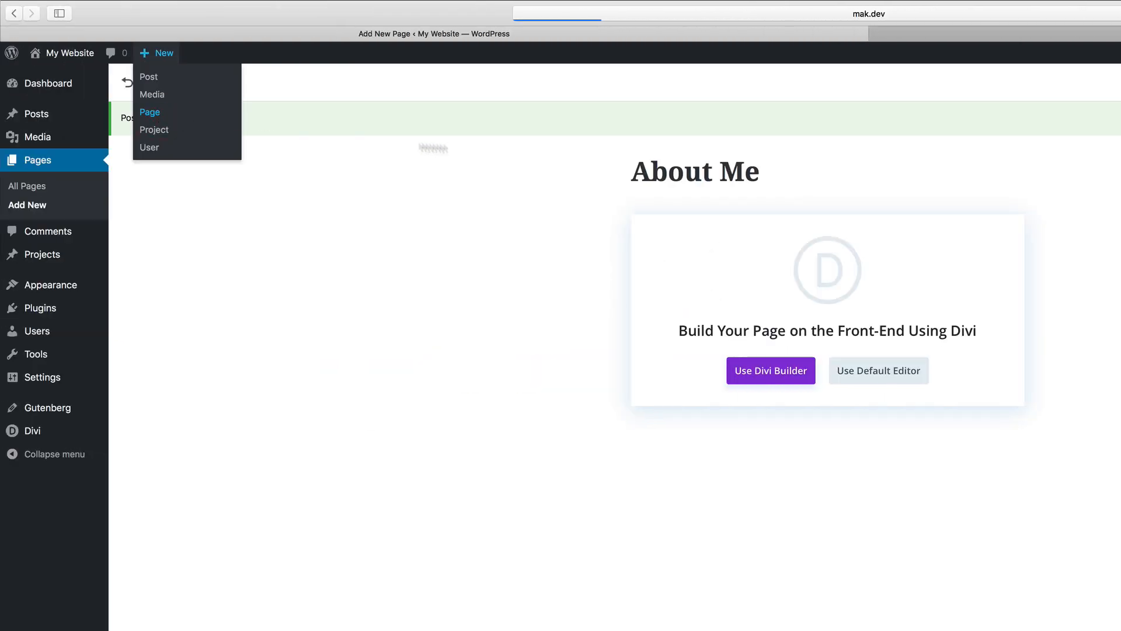
click(698, 170)
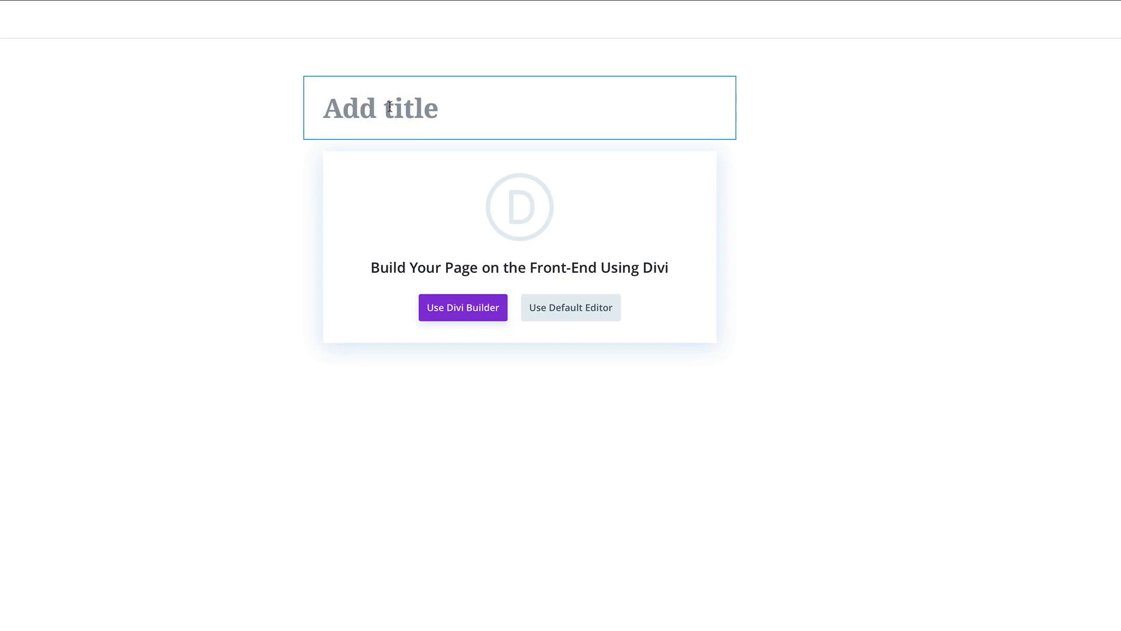
text(Services)
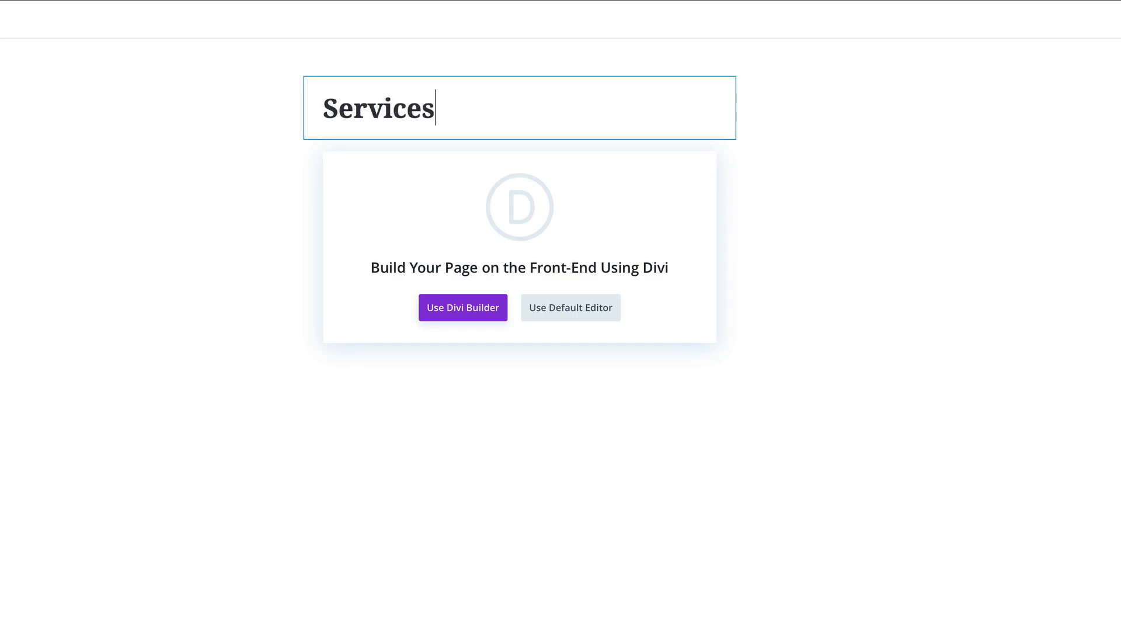
click(1037, 41)
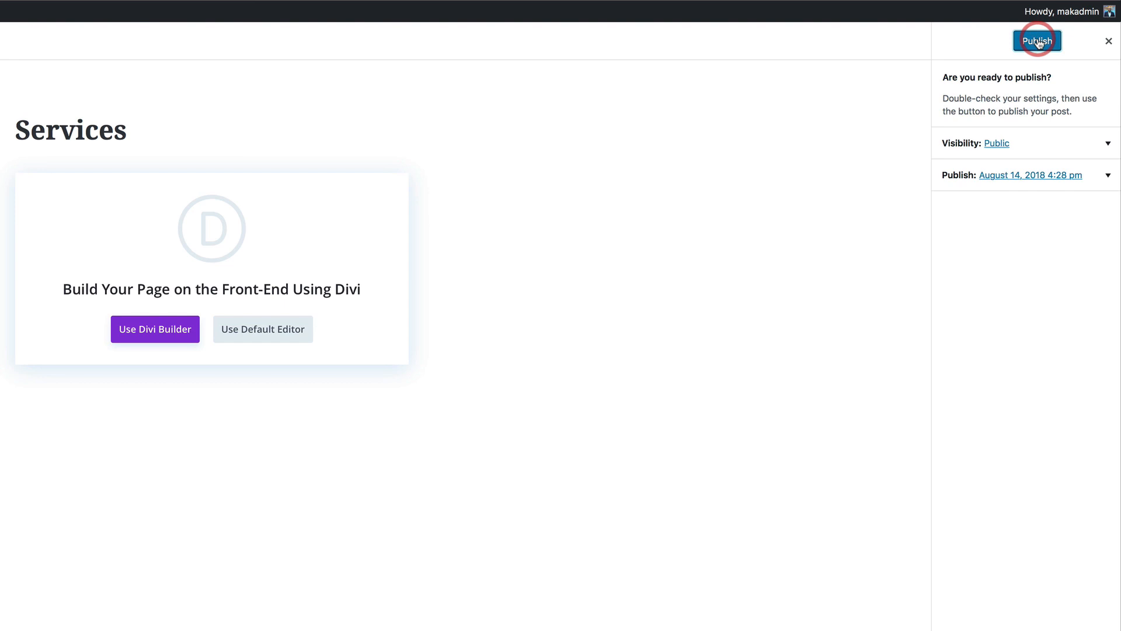
click(1038, 41)
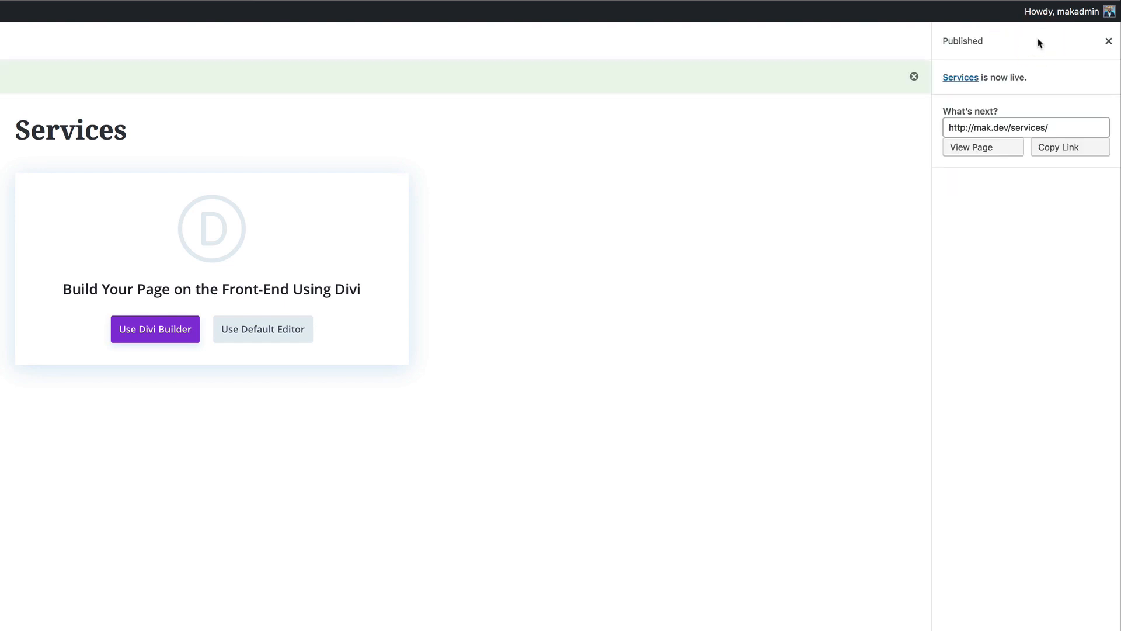
Step: Add a new page titled "Fun Stuff" and publish it
mouse_move(175, 14)
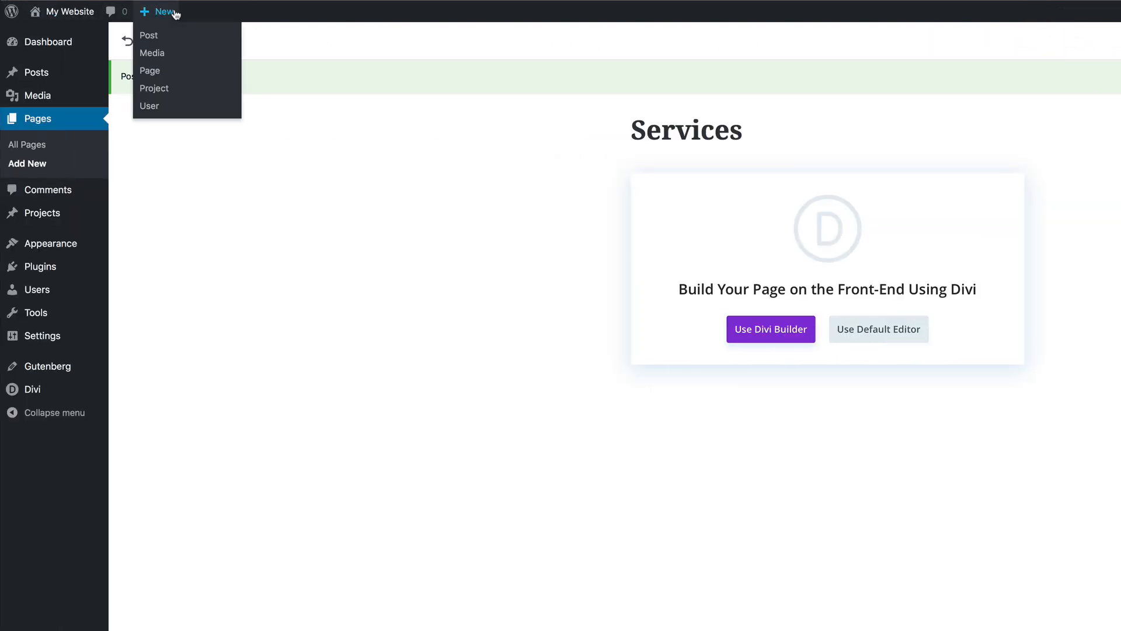
click(159, 75)
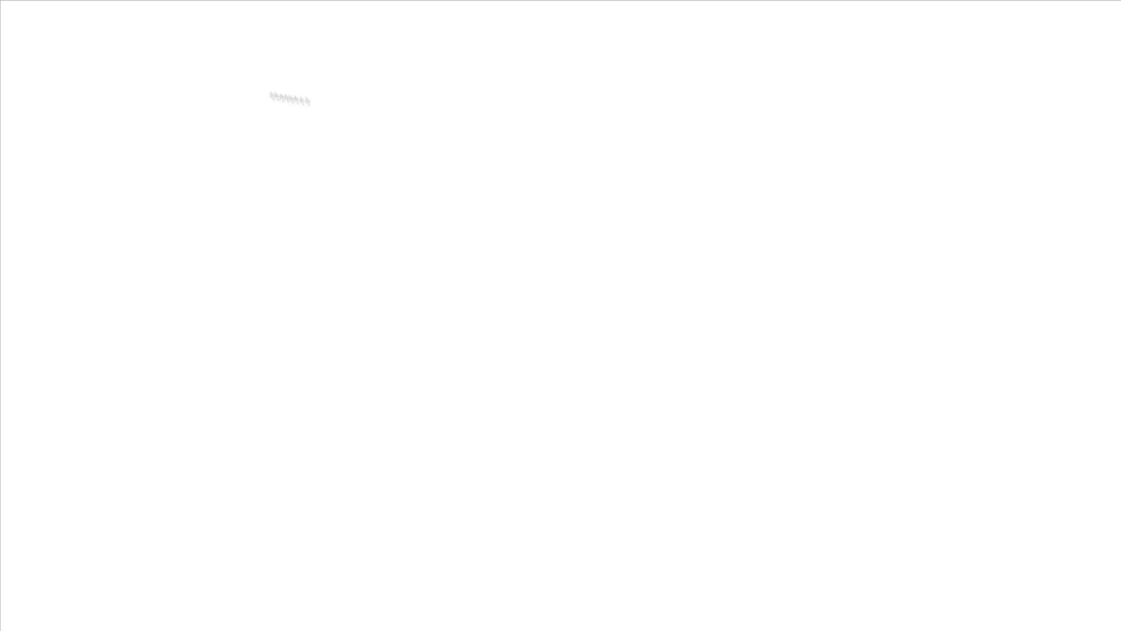
click(724, 134)
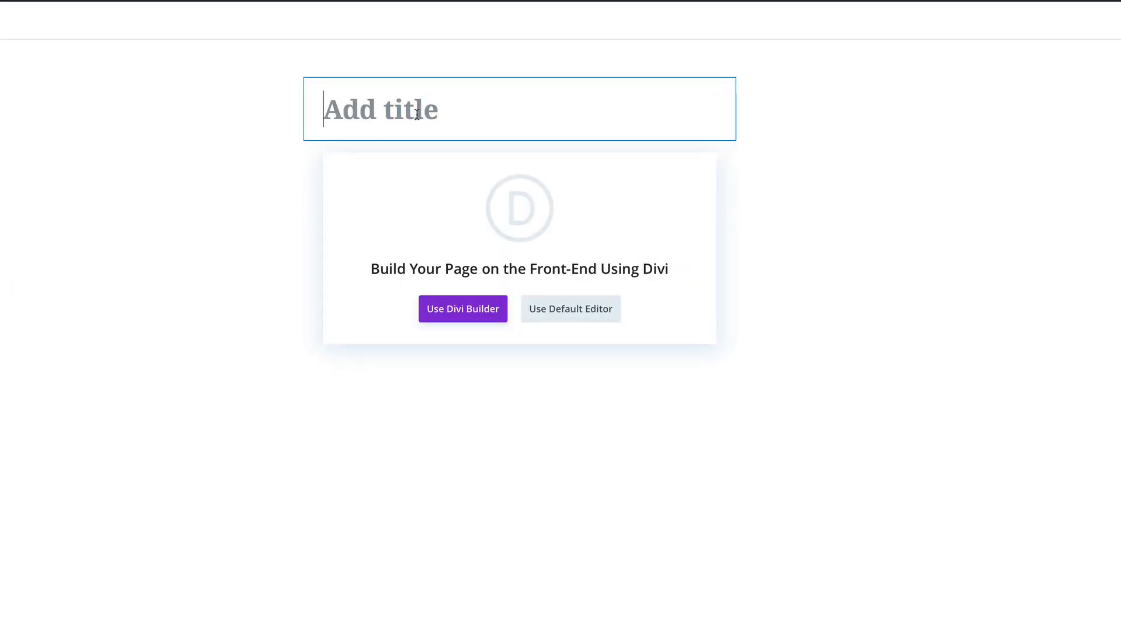
text(Fun Stuff)
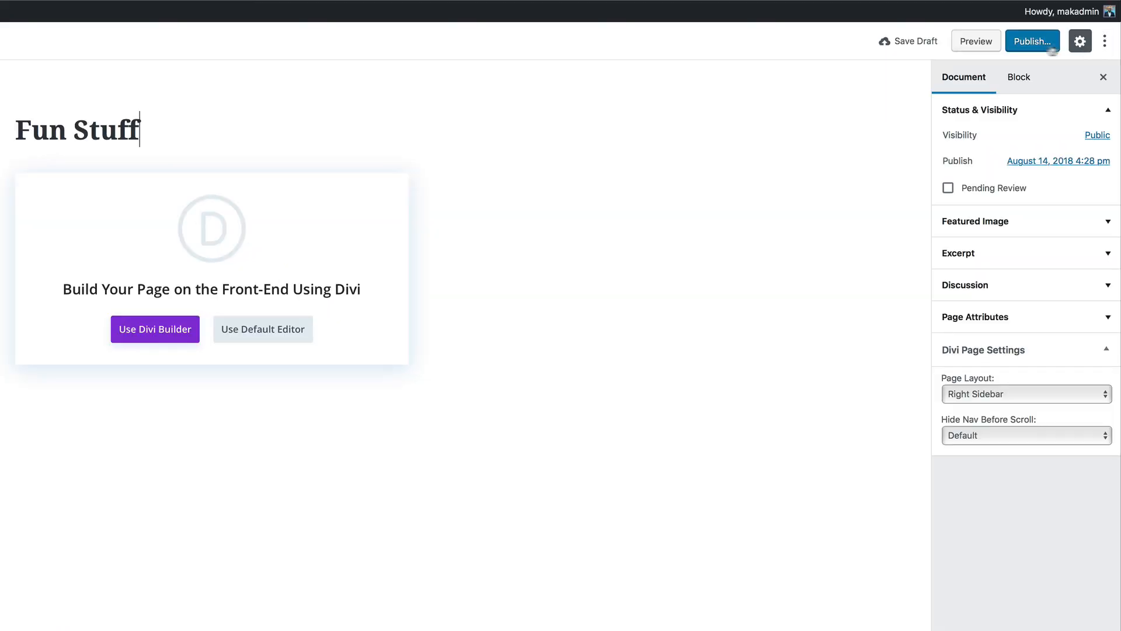
click(1033, 42)
click(1040, 42)
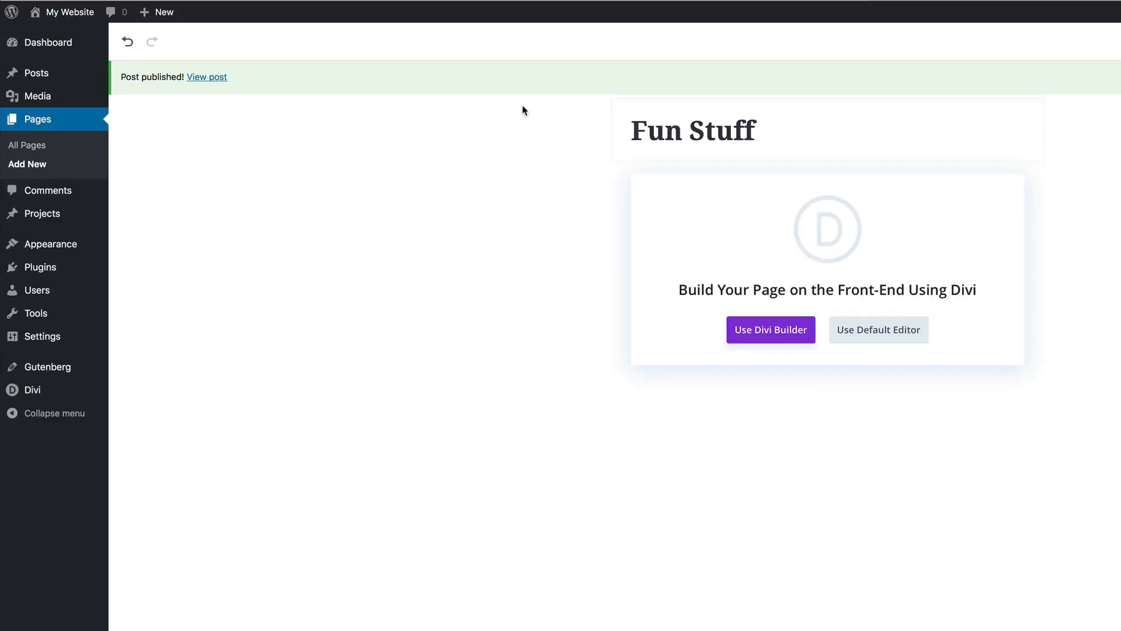
Step: Add a new page titled "Contact Me" and publish it
mouse_move(157, 18)
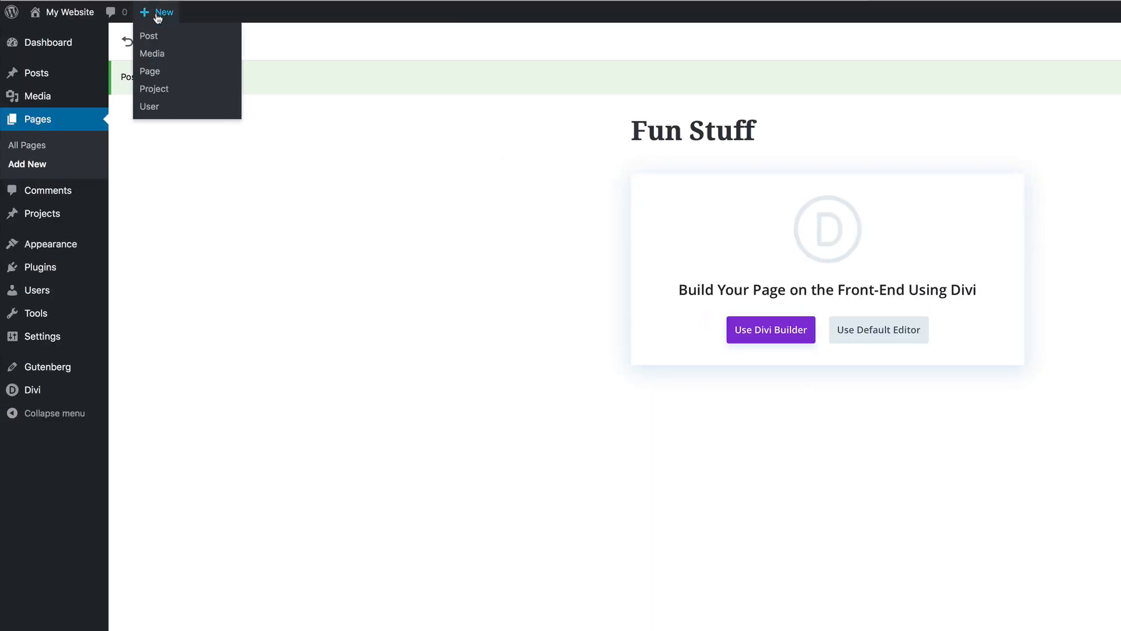
click(161, 72)
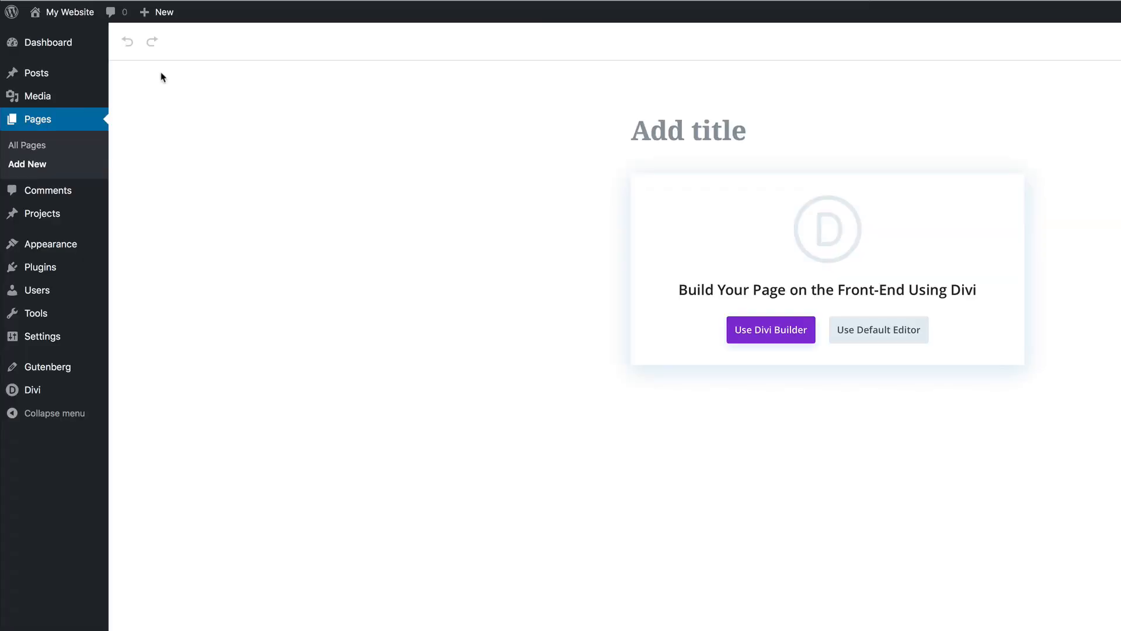
click(693, 130)
text(C)
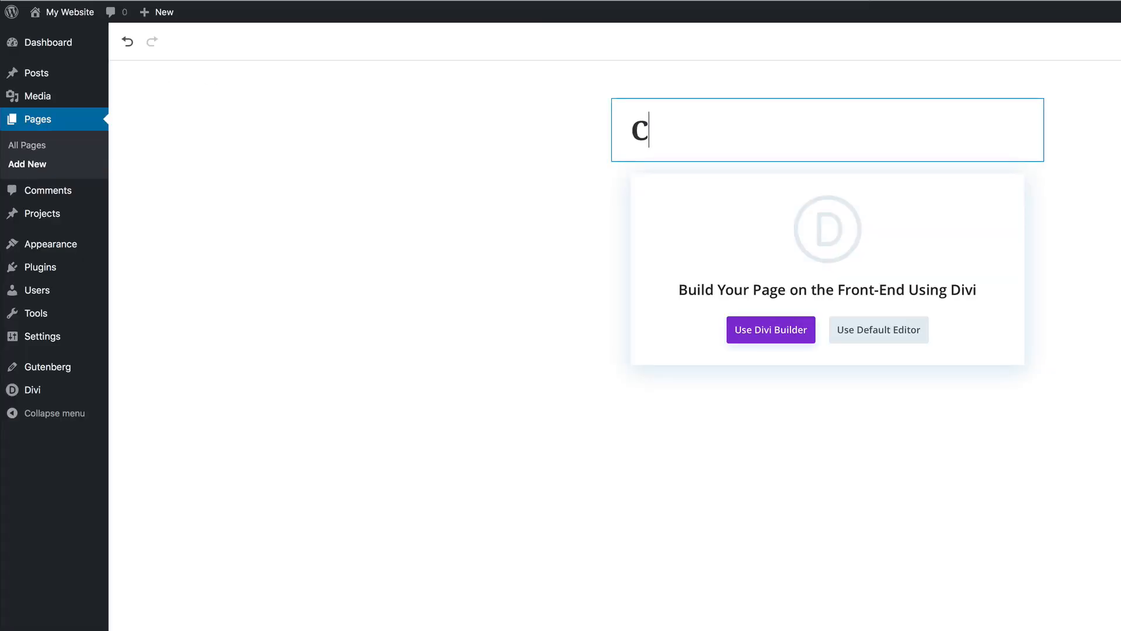
text(ontact Me)
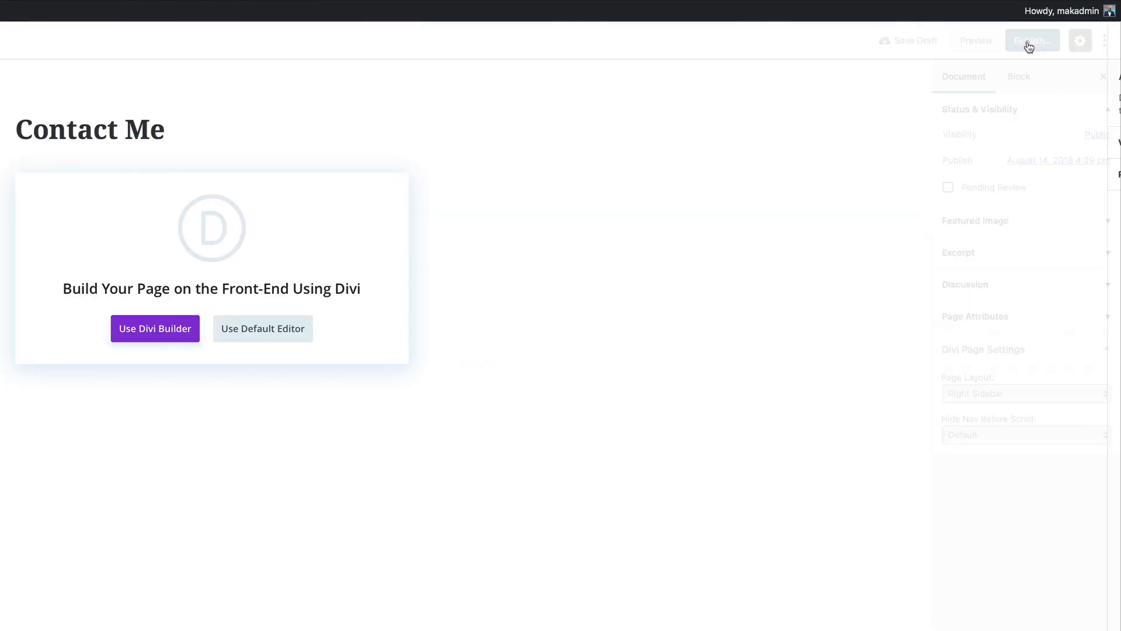
click(1026, 42)
click(1028, 42)
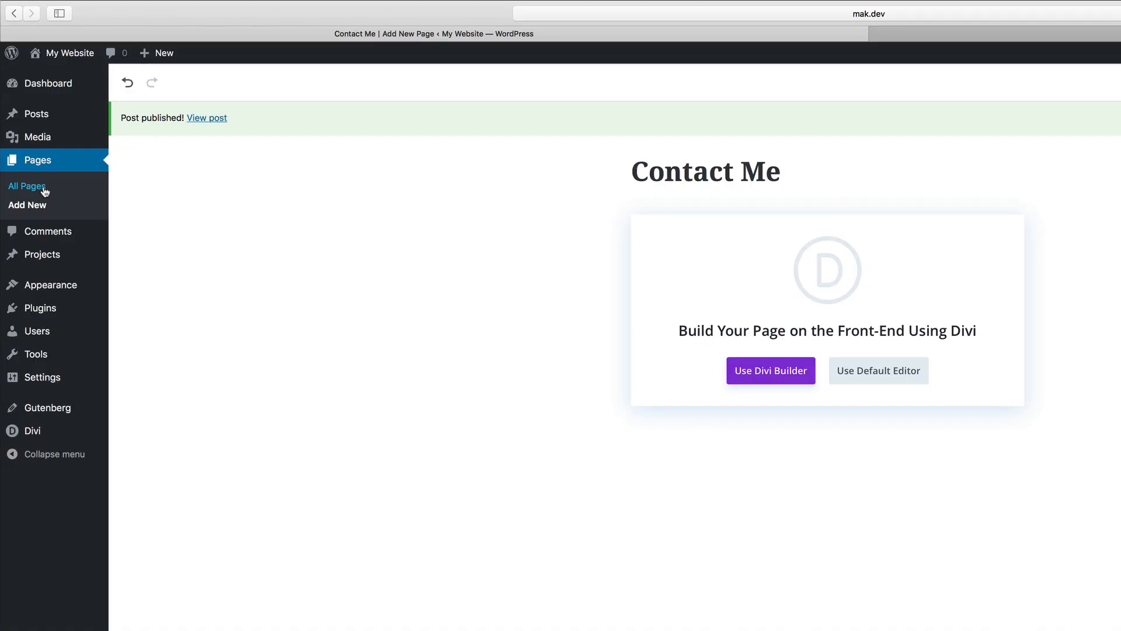
Step: Review the list of all pages and check the live site's navigation and Home link
click(42, 191)
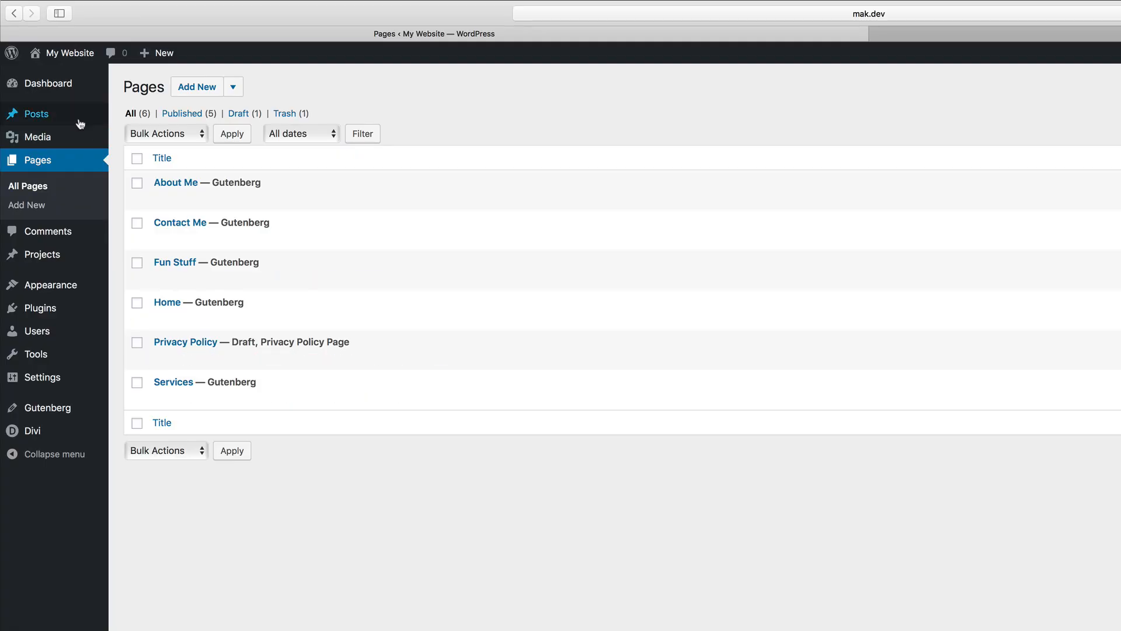
mouse_move(76, 125)
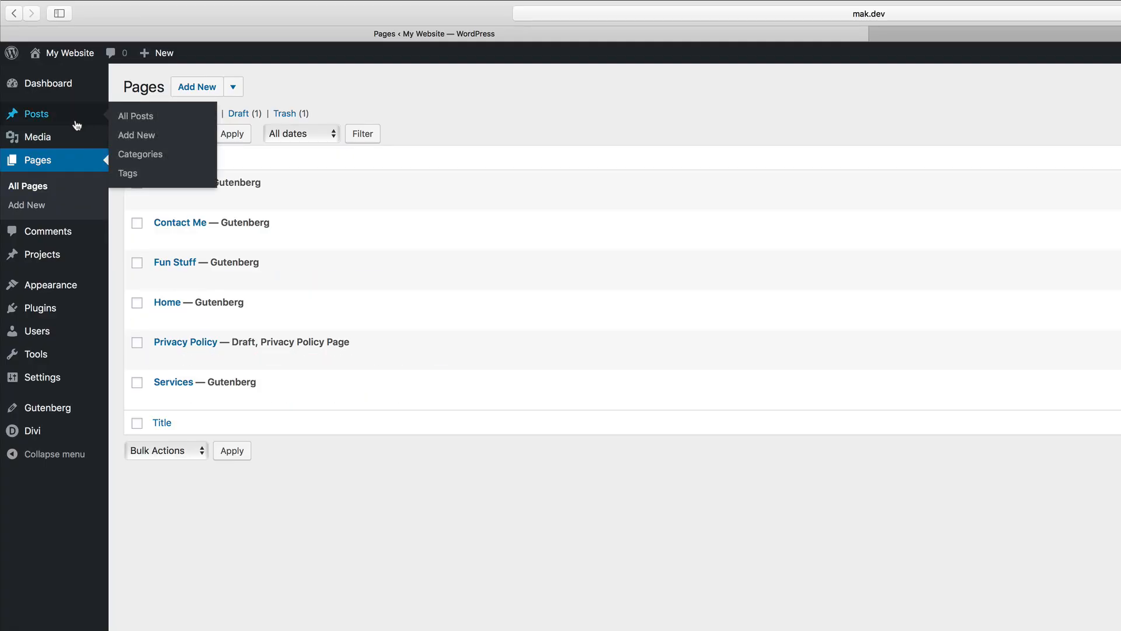
mouse_move(74, 64)
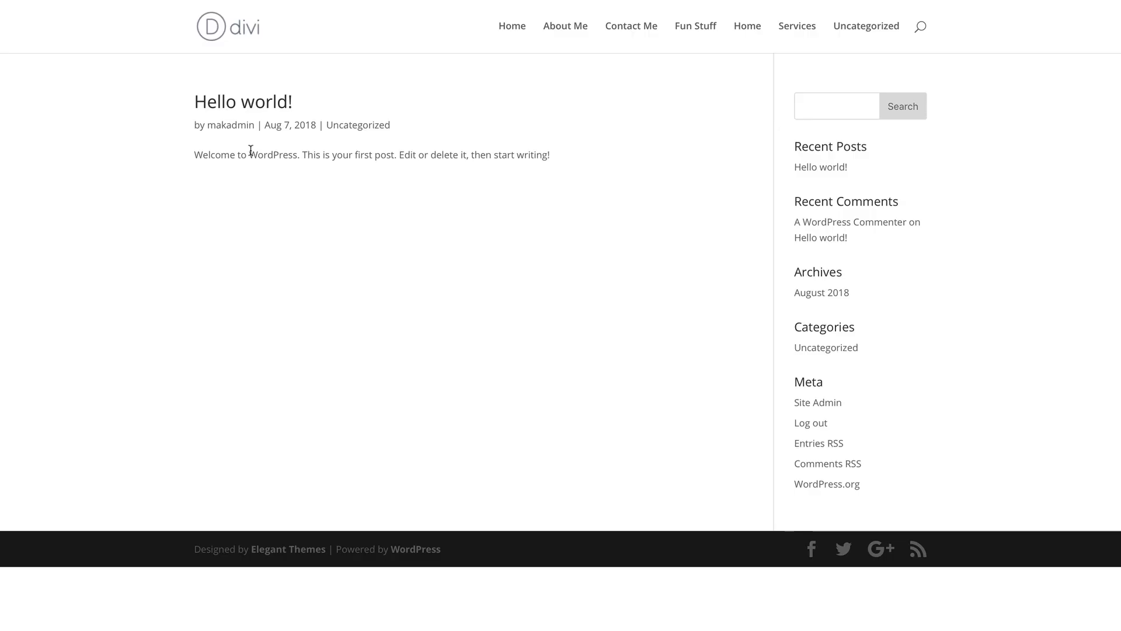
click(512, 27)
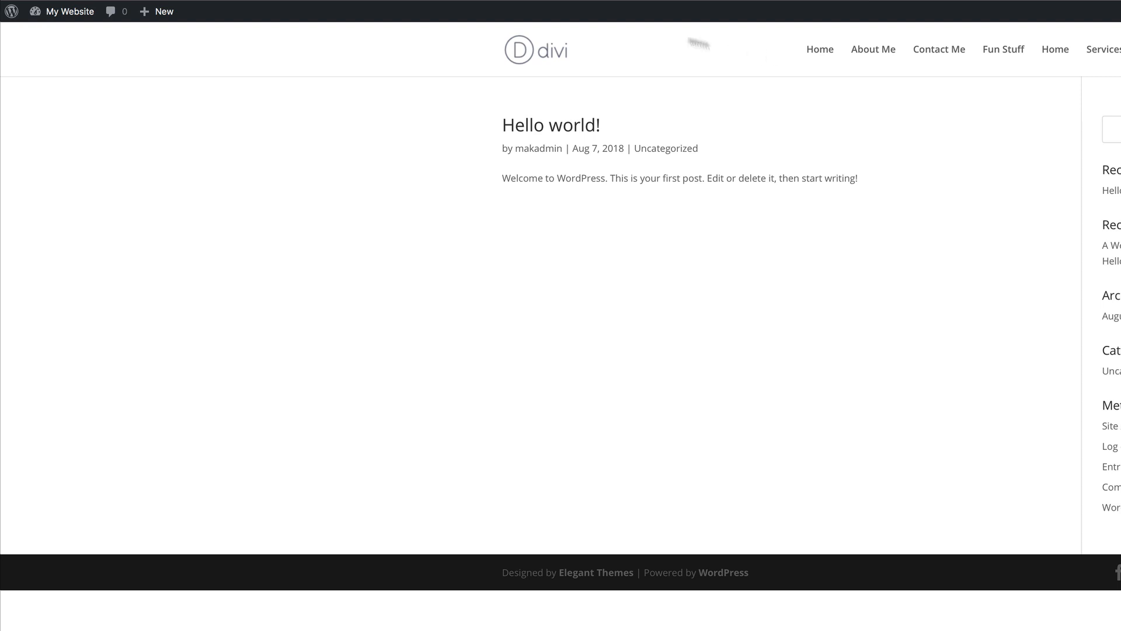
Step: Return to the dashboard and set the site's homepage to the static page "Home" in the Reading settings, saving the change
mouse_move(65, 12)
click(53, 35)
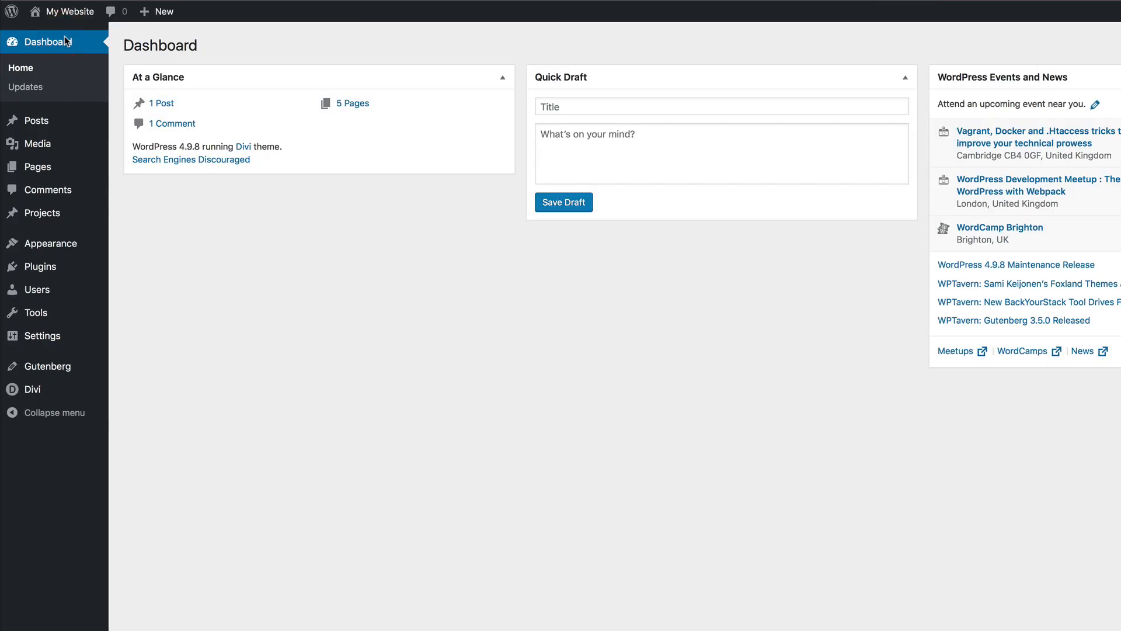
mouse_move(48, 342)
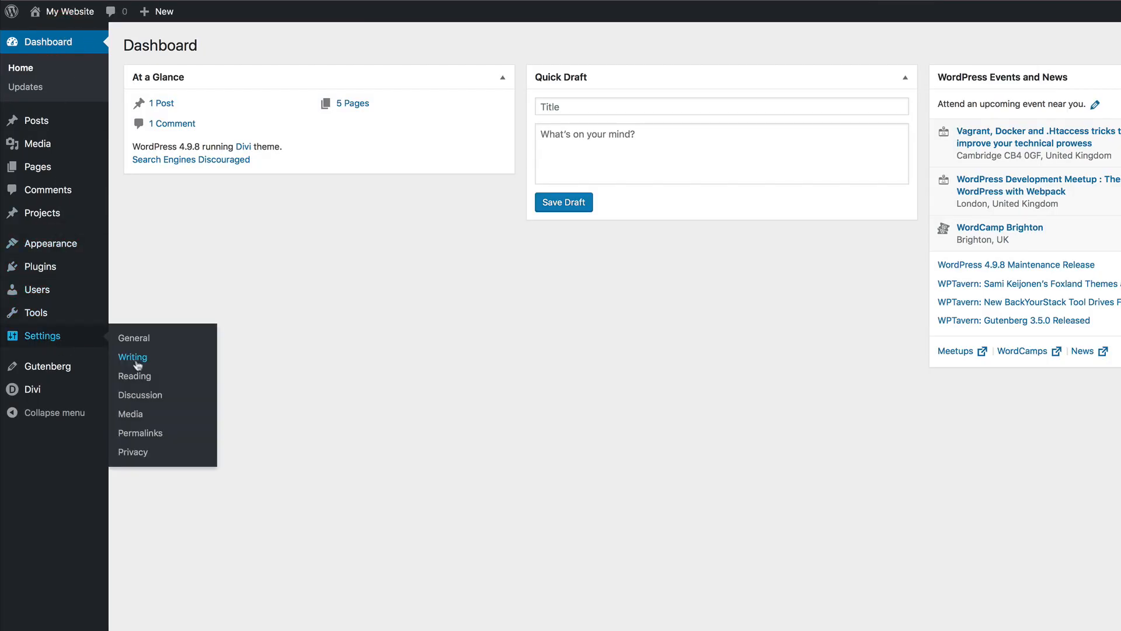
click(143, 379)
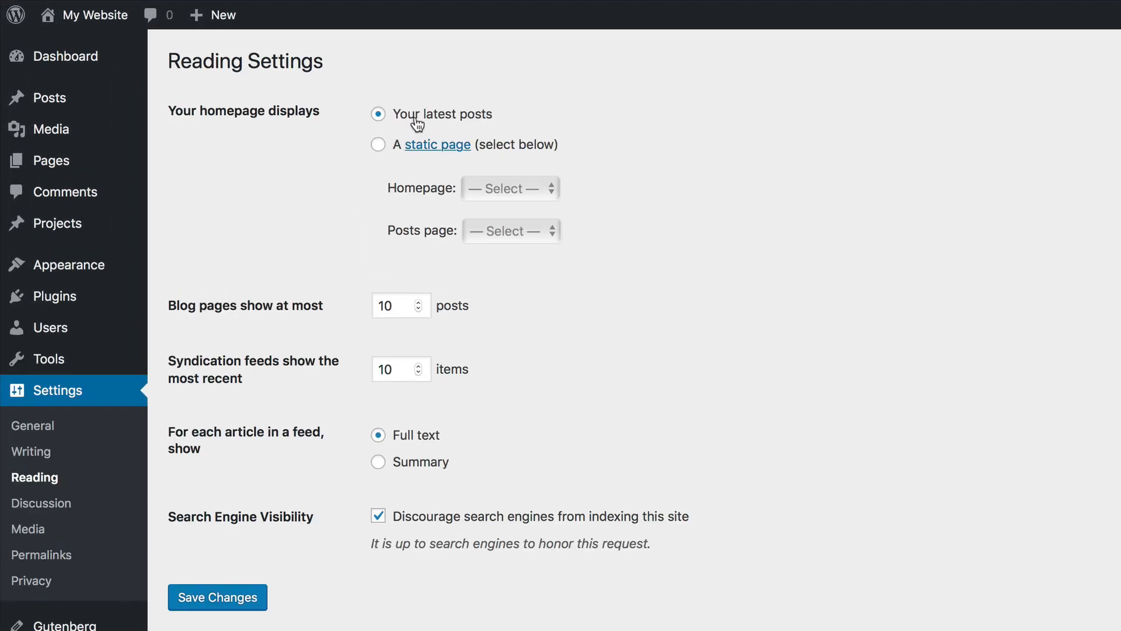
click(379, 146)
click(546, 188)
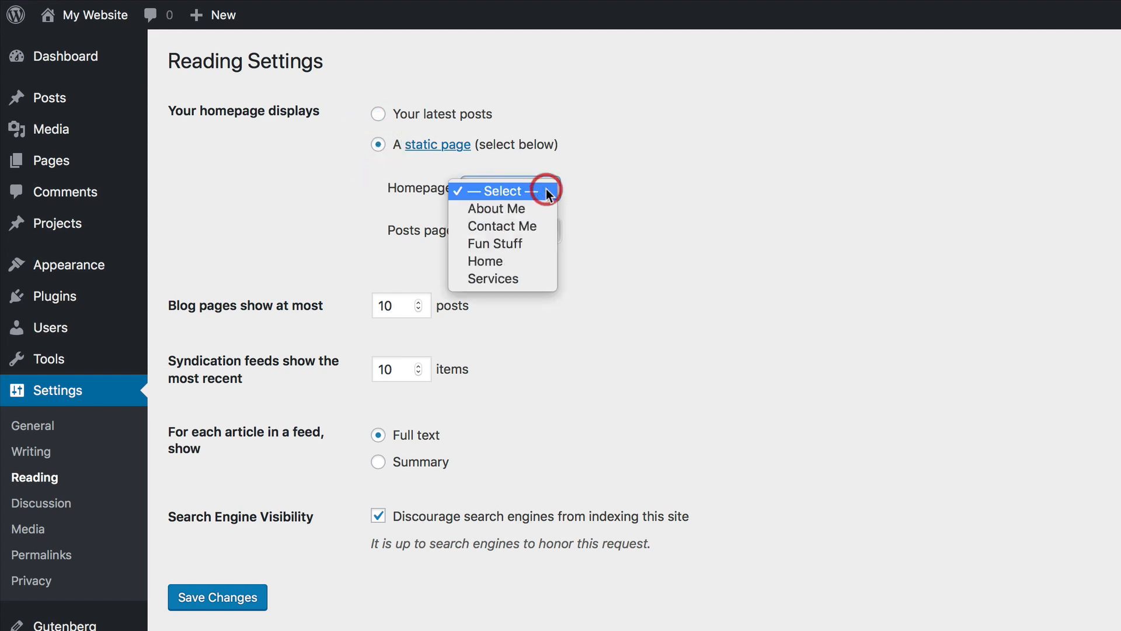
click(545, 263)
click(235, 608)
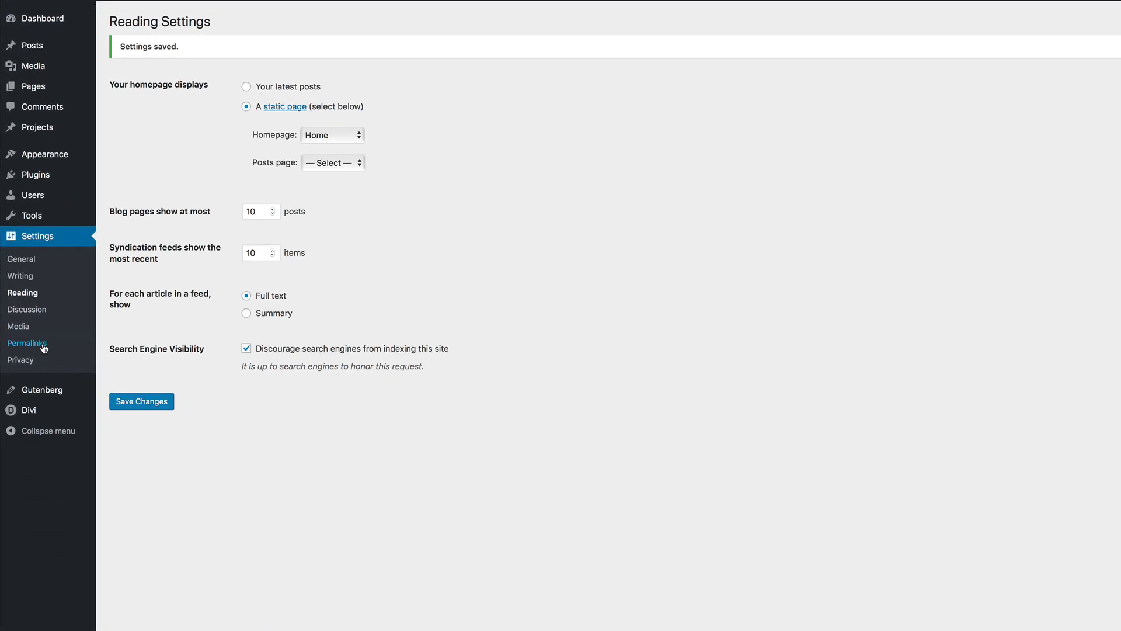
Step: Change the site's permalink structure to "Post name" and save it
click(44, 348)
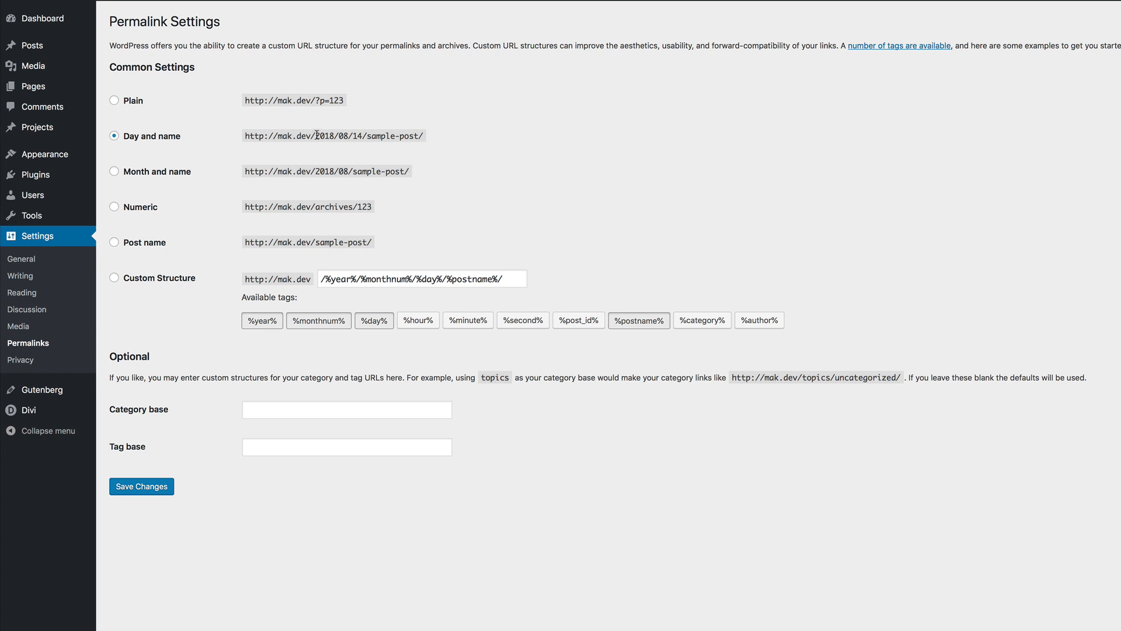
click(115, 243)
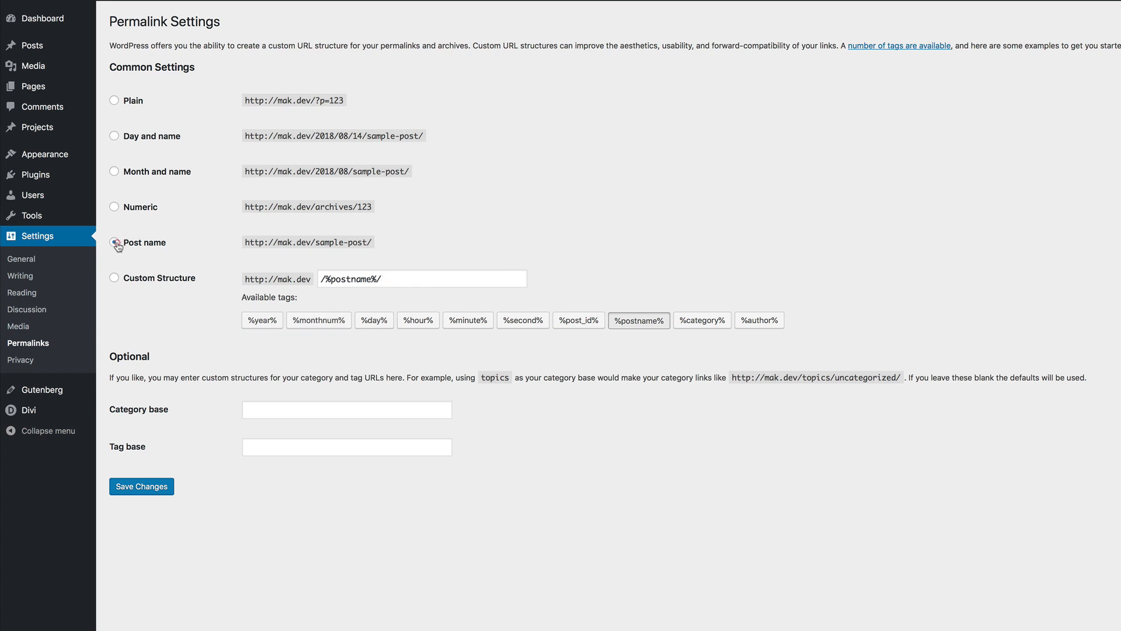
click(162, 491)
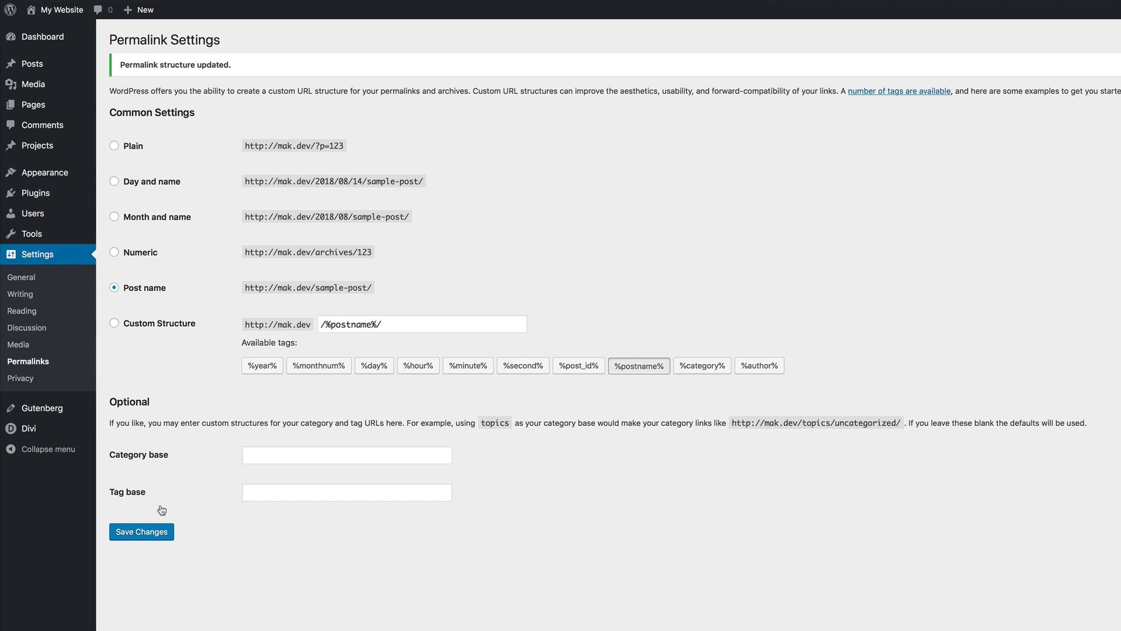
Step: Create a new navigation menu named "main menu"
mouse_move(65, 181)
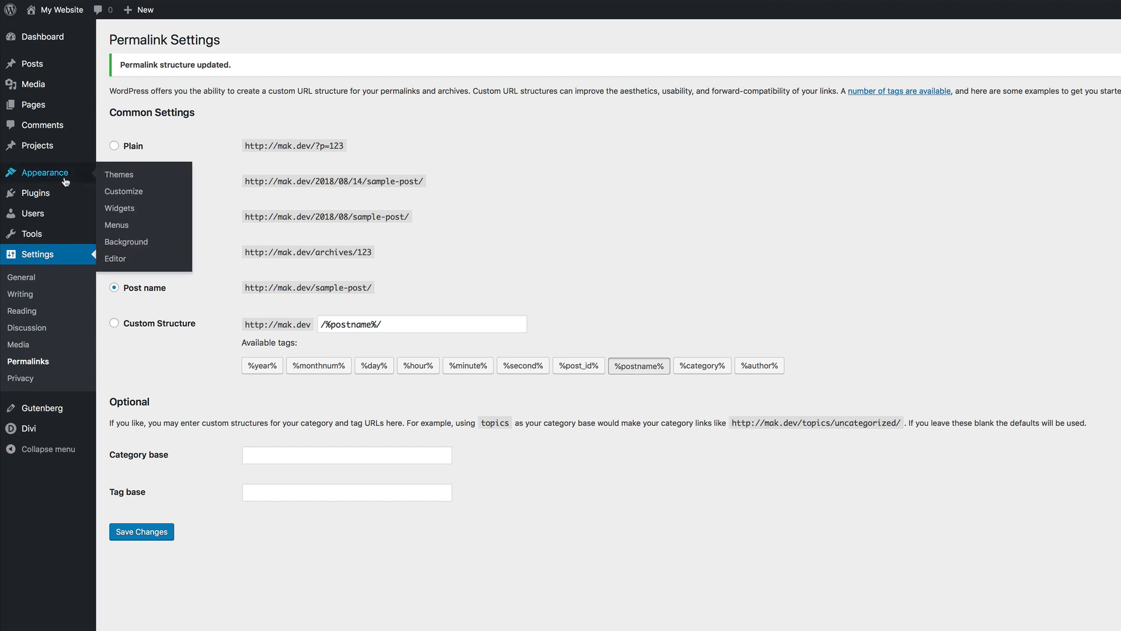
click(123, 227)
click(366, 143)
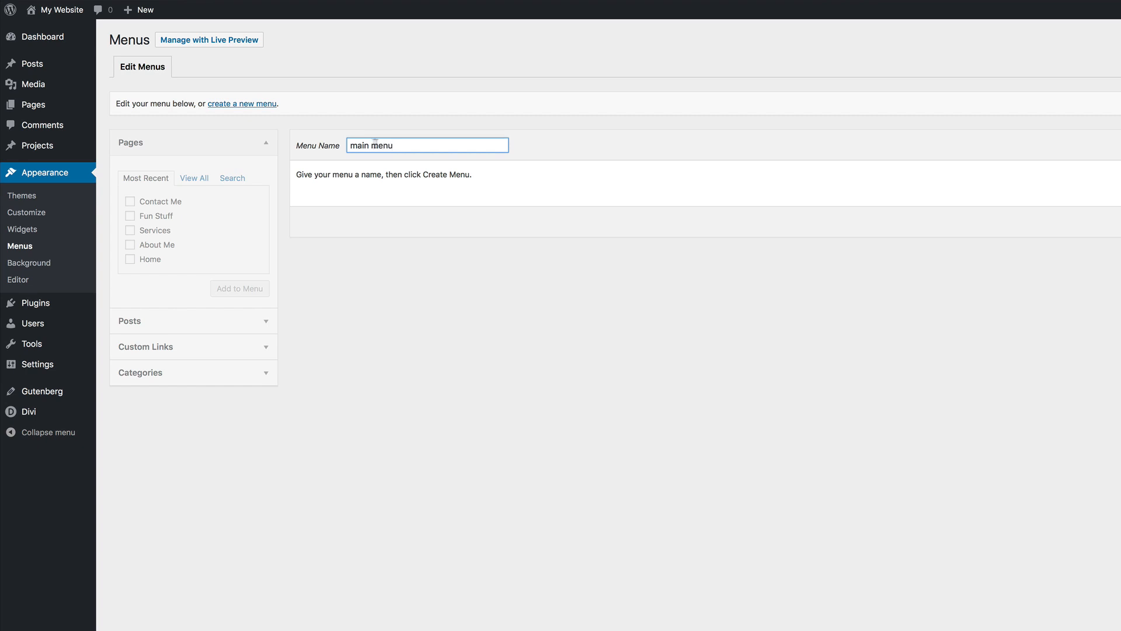
click(1065, 150)
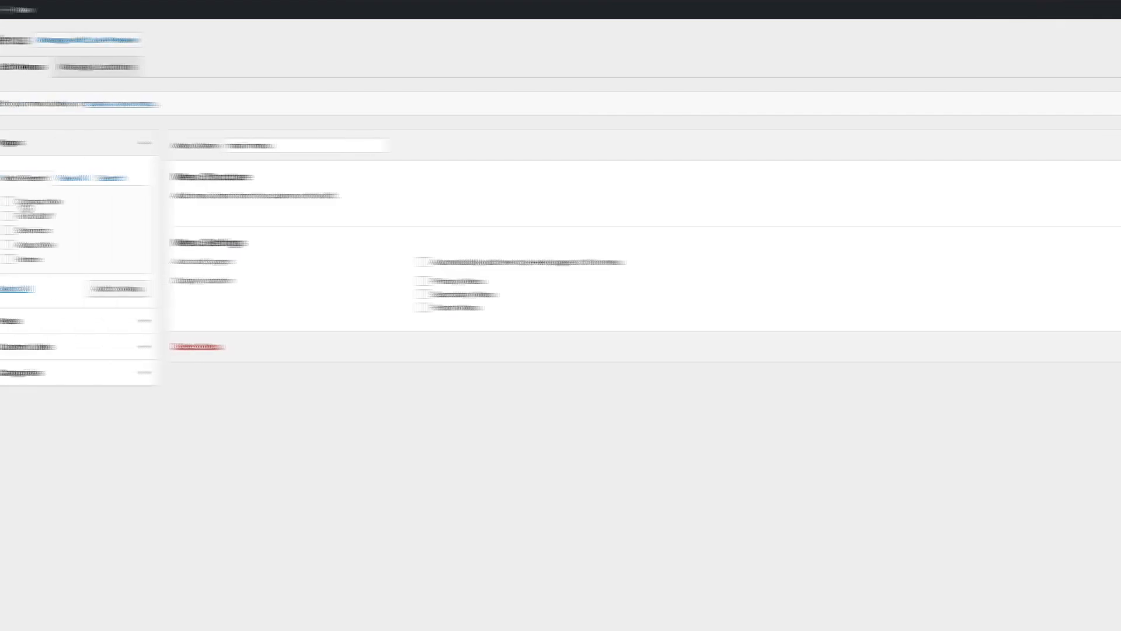
Step: Add the Contact Me, Fun Stuff, Services, About Me and Home pages to the main menu
click(7, 201)
click(7, 216)
click(7, 230)
click(130, 246)
click(130, 259)
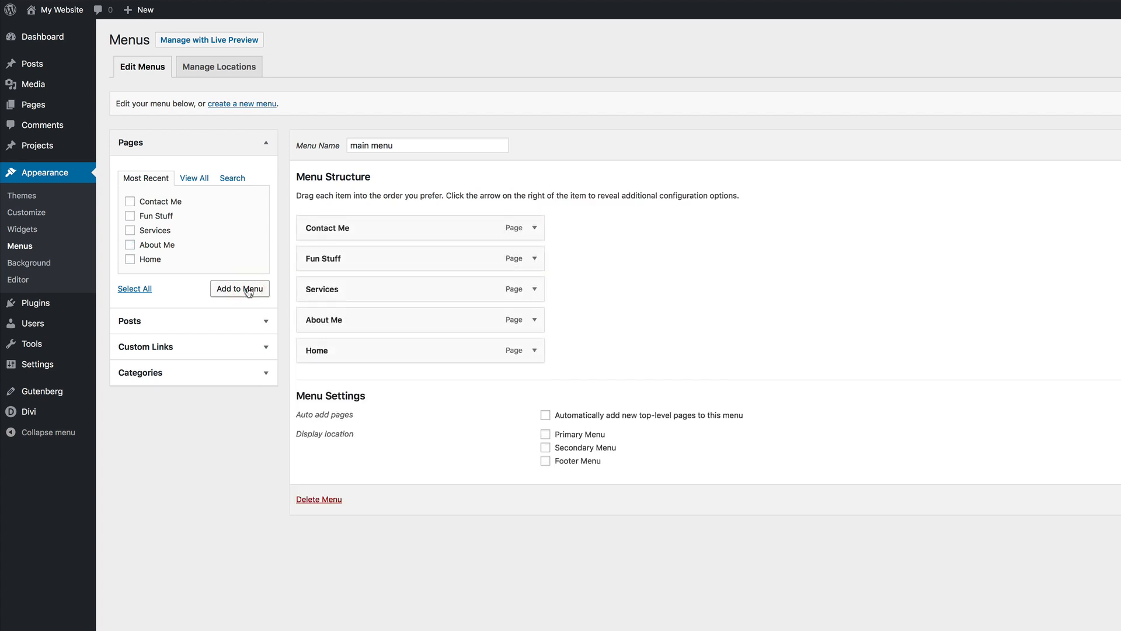
Step: Reorder the menu items as Home, About Me, Fun Stuff, Services, Contact Me
drag(343, 351, 352, 226)
drag(366, 268, 363, 351)
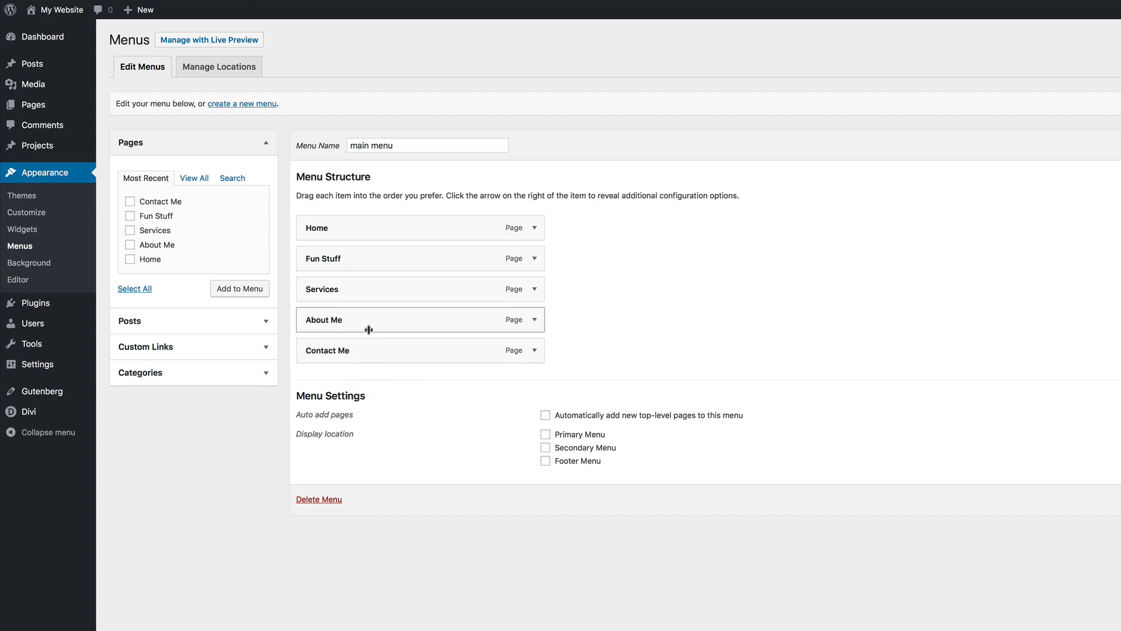
drag(356, 320, 358, 260)
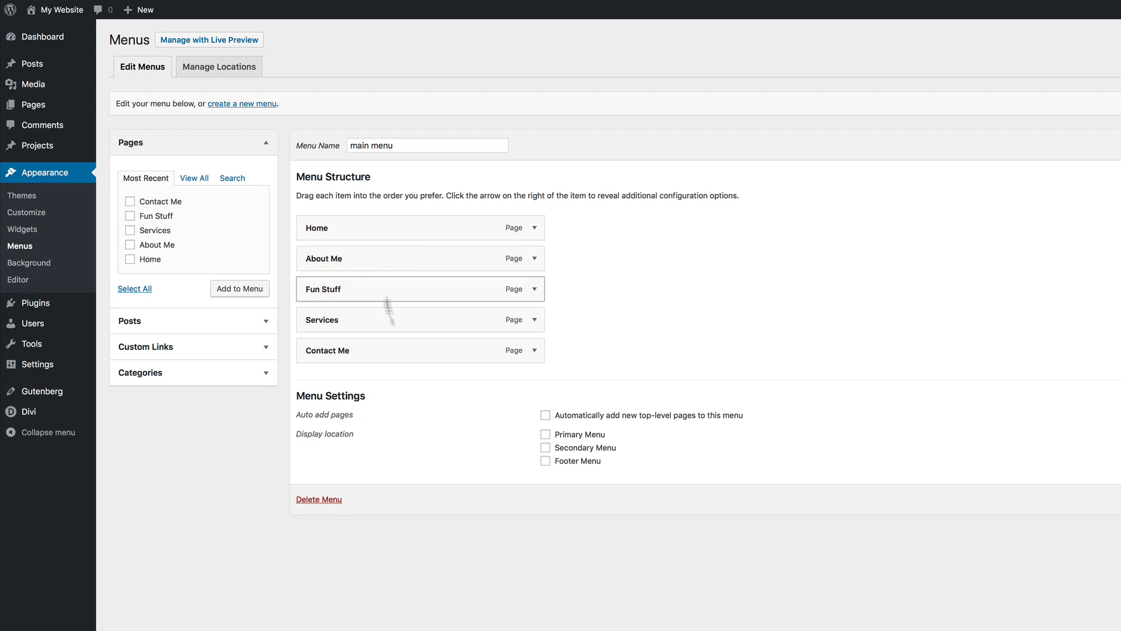
Step: Assign "main menu" to the Primary Menu display location and save the menu and its locations
click(546, 436)
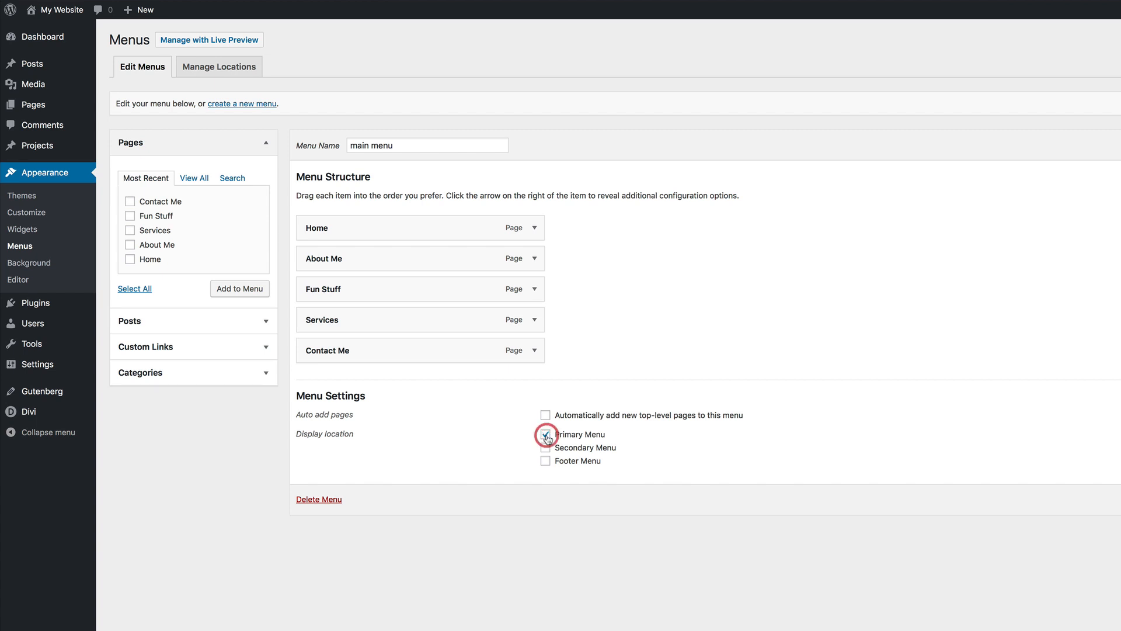
click(1071, 450)
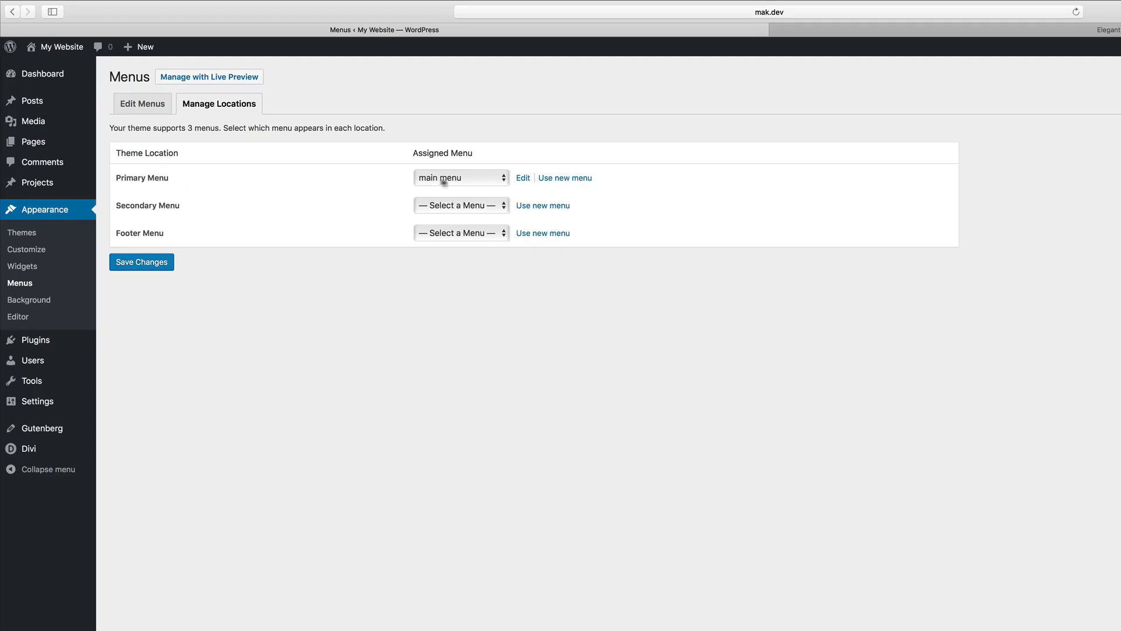
click(157, 268)
Step: Visit the site, start the Divi Visual Builder on the Home page and choose to build it from scratch
mouse_move(58, 48)
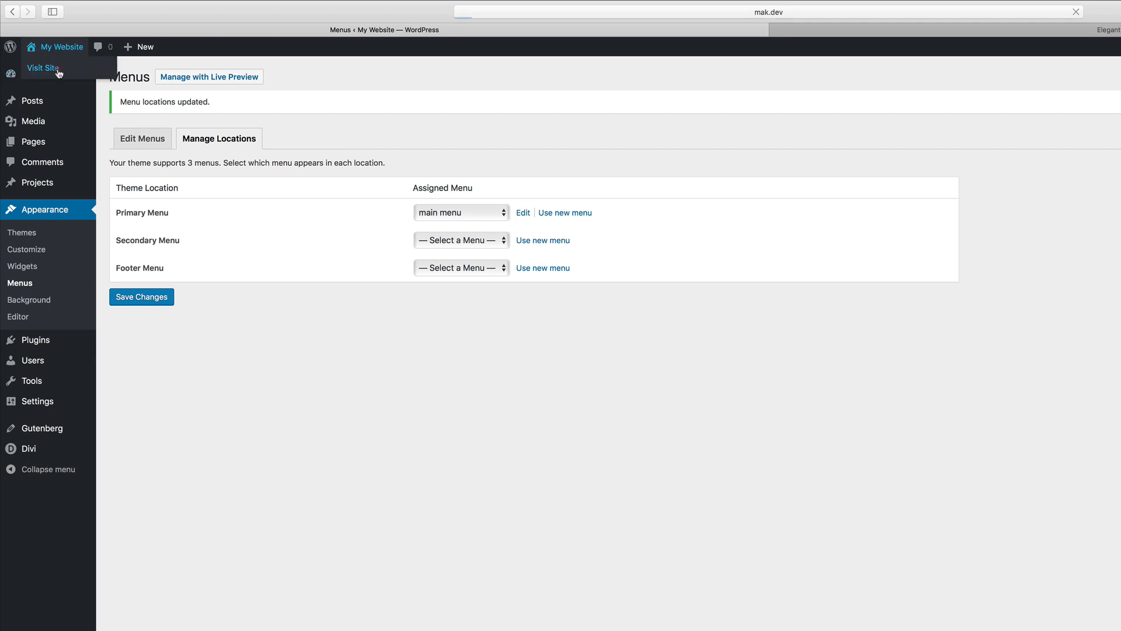
click(58, 69)
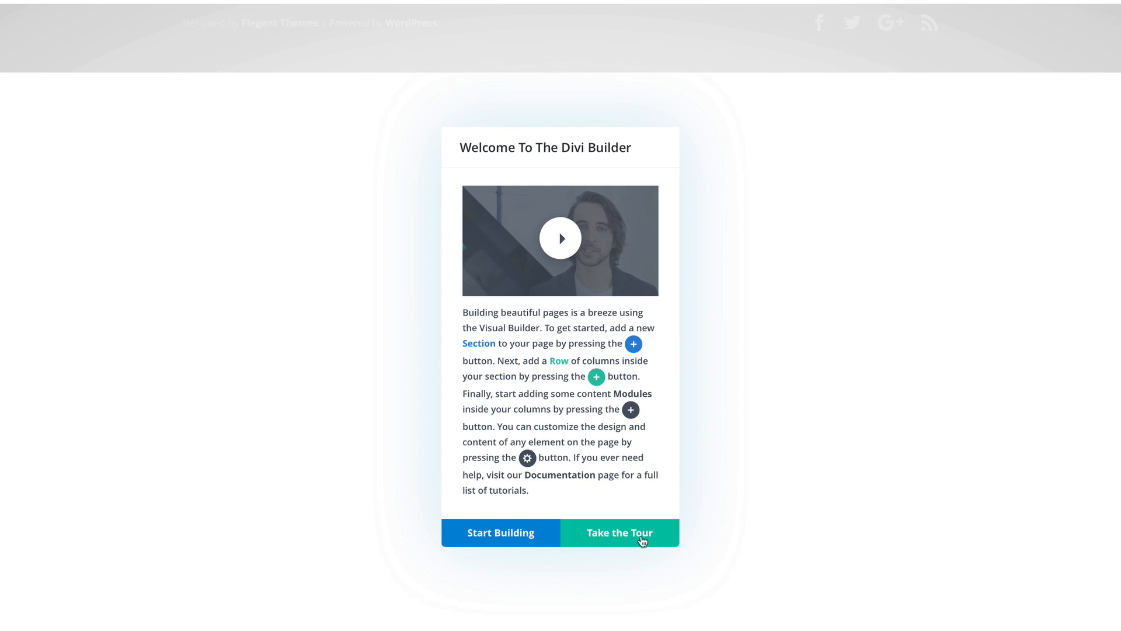
click(509, 536)
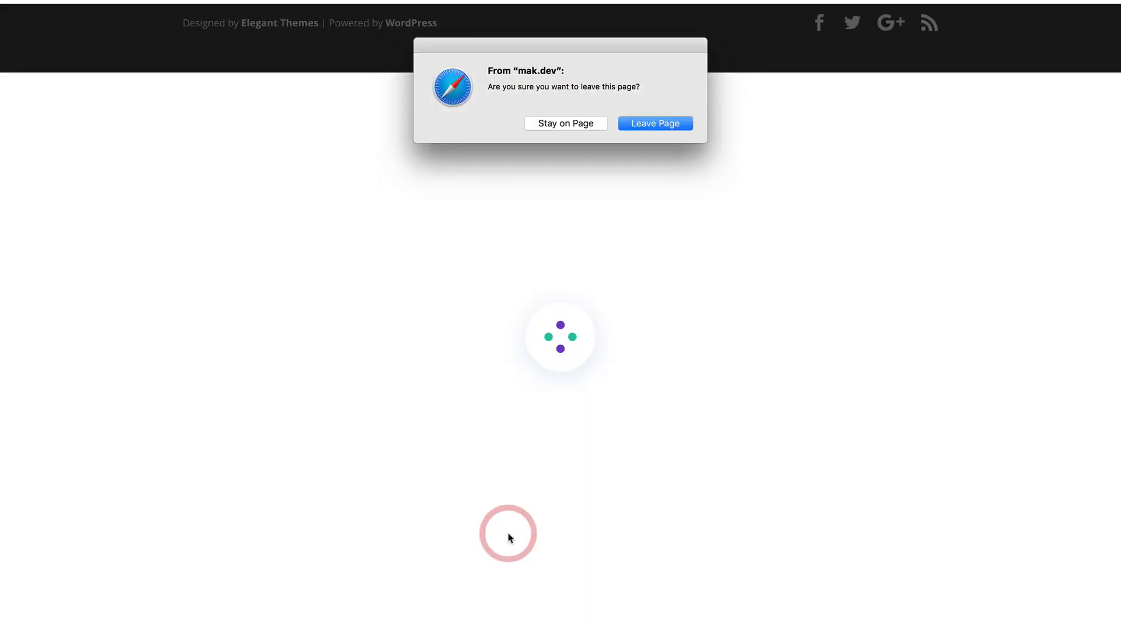
click(566, 120)
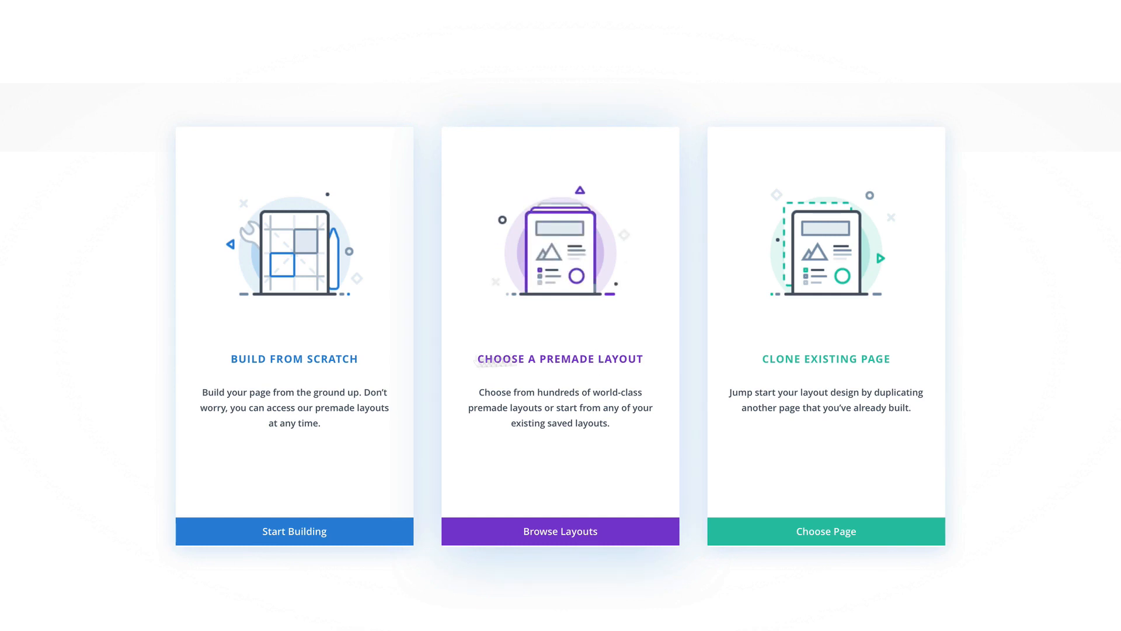
click(325, 363)
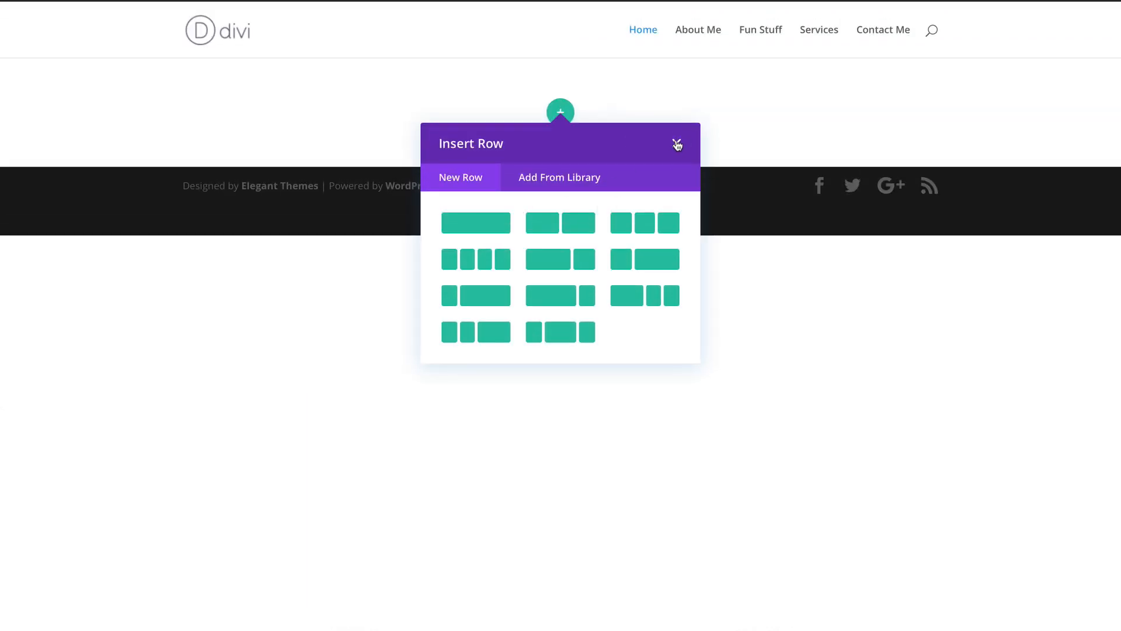
Step: Dismiss the row chooser, insert a Fullwidth section with a Fullwidth Header module, and dock and save its settings with the default content
click(678, 144)
click(561, 167)
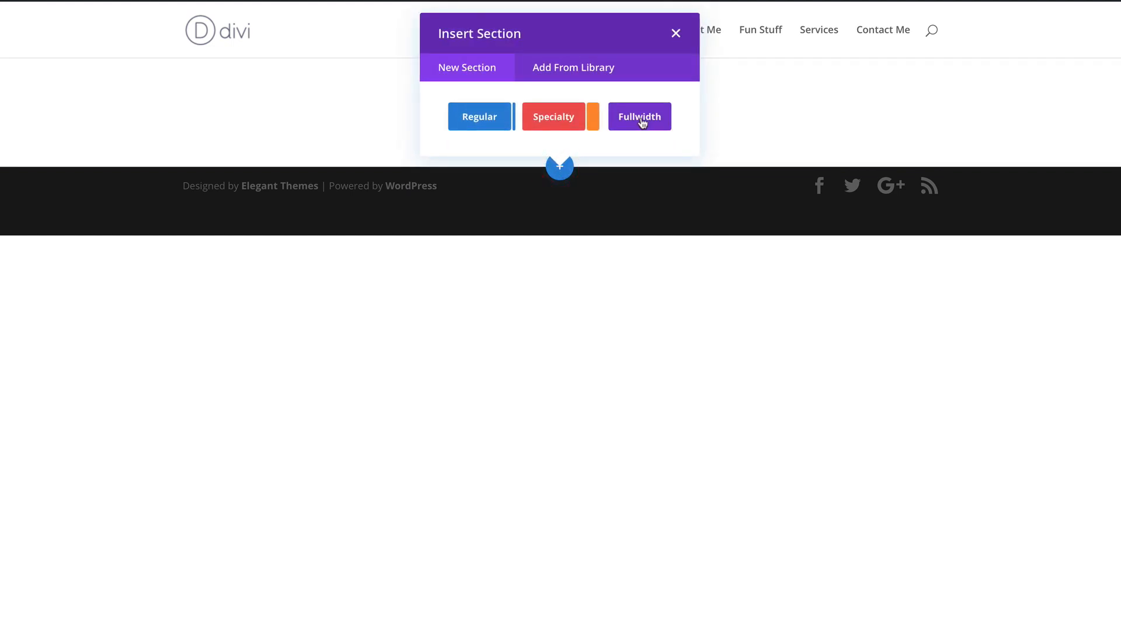
click(642, 123)
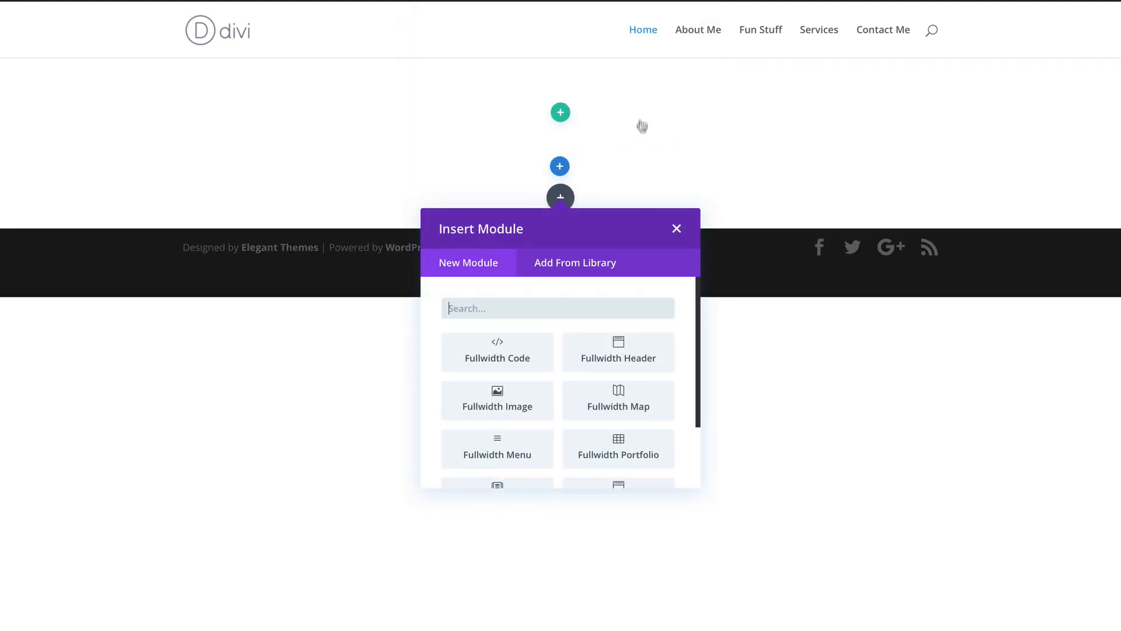
click(639, 358)
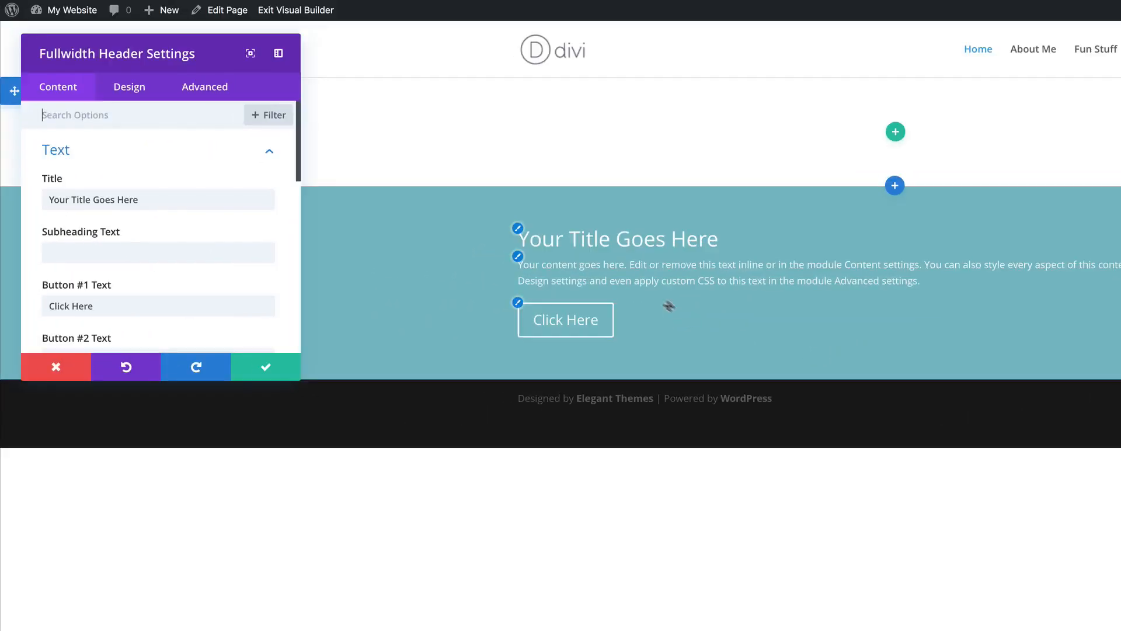
click(279, 54)
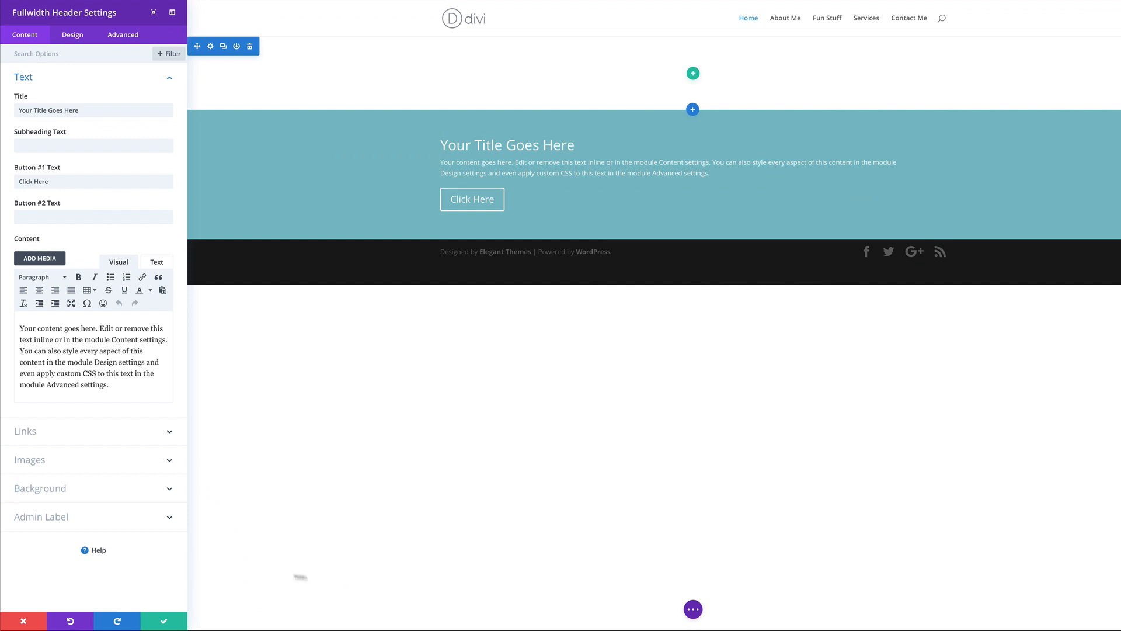
click(163, 624)
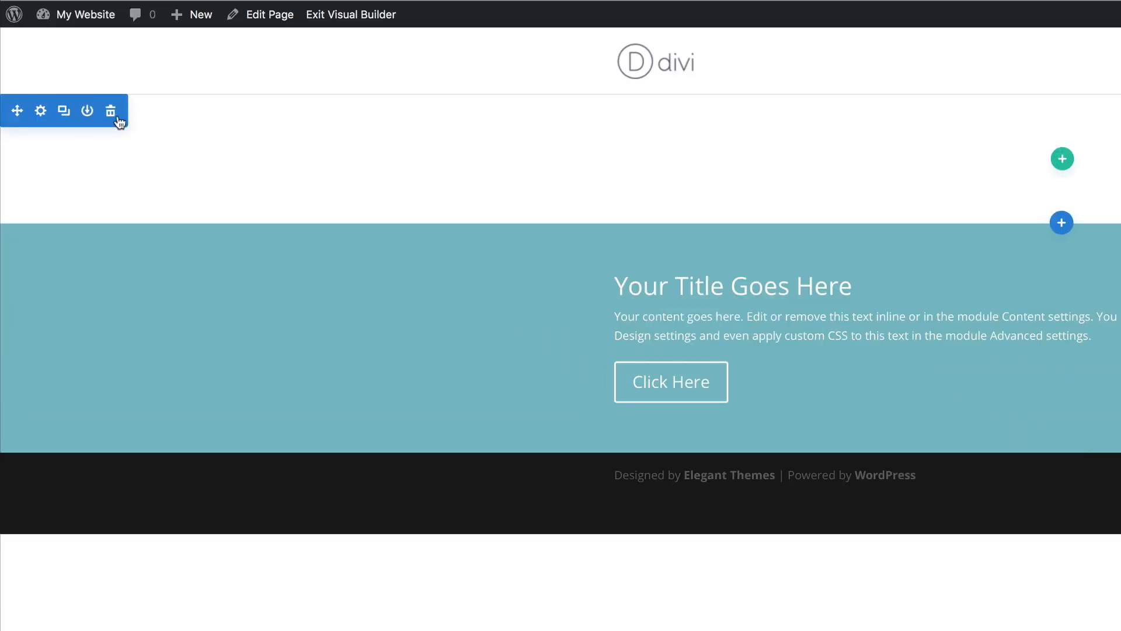
Step: Delete the empty section above the fullwidth header, exit the Visual Builder and go to the WordPress dashboard
click(87, 79)
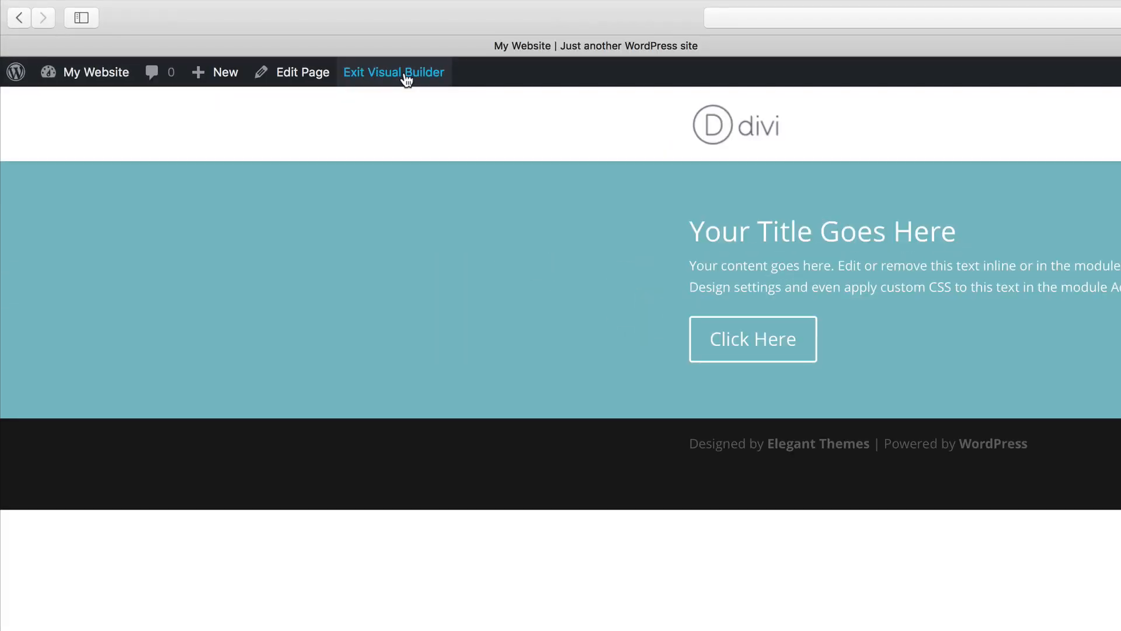
click(344, 64)
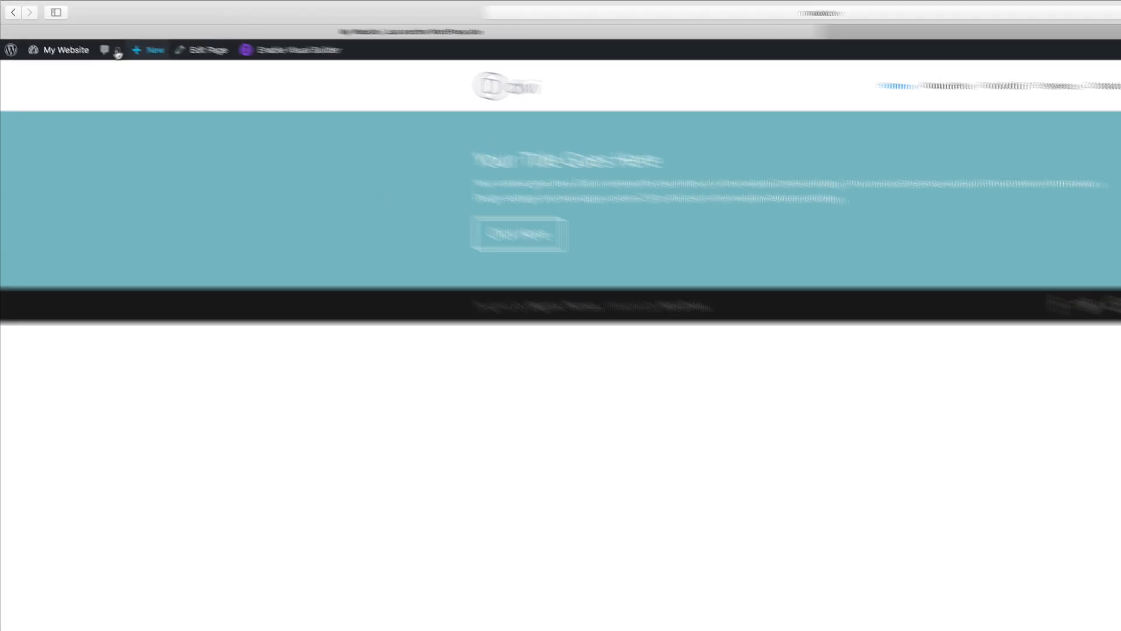
mouse_move(55, 37)
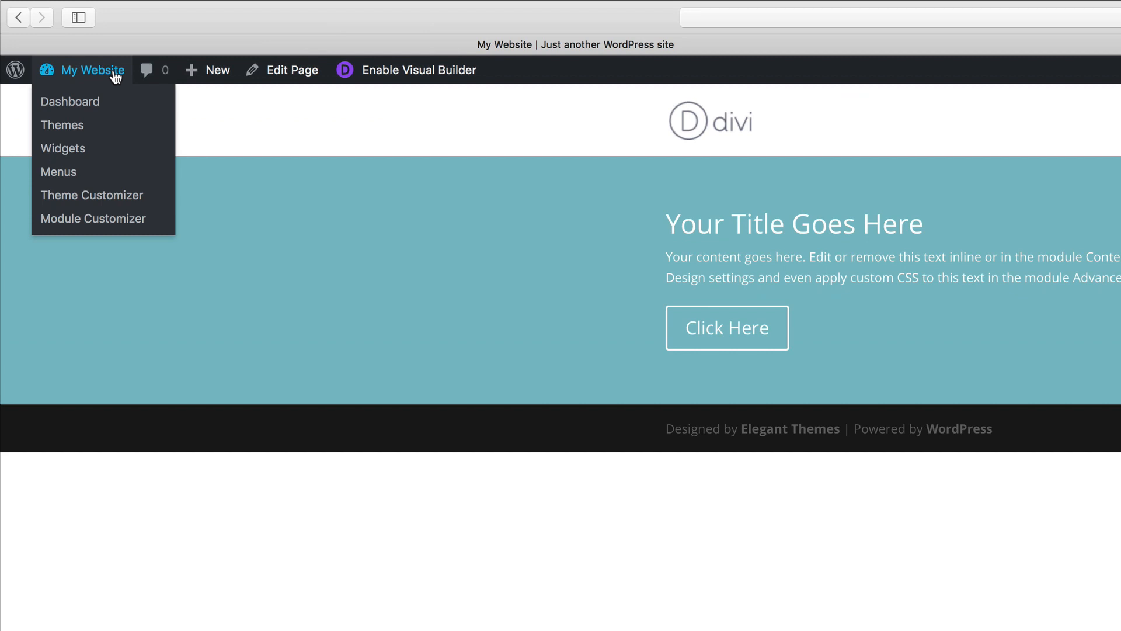
click(91, 105)
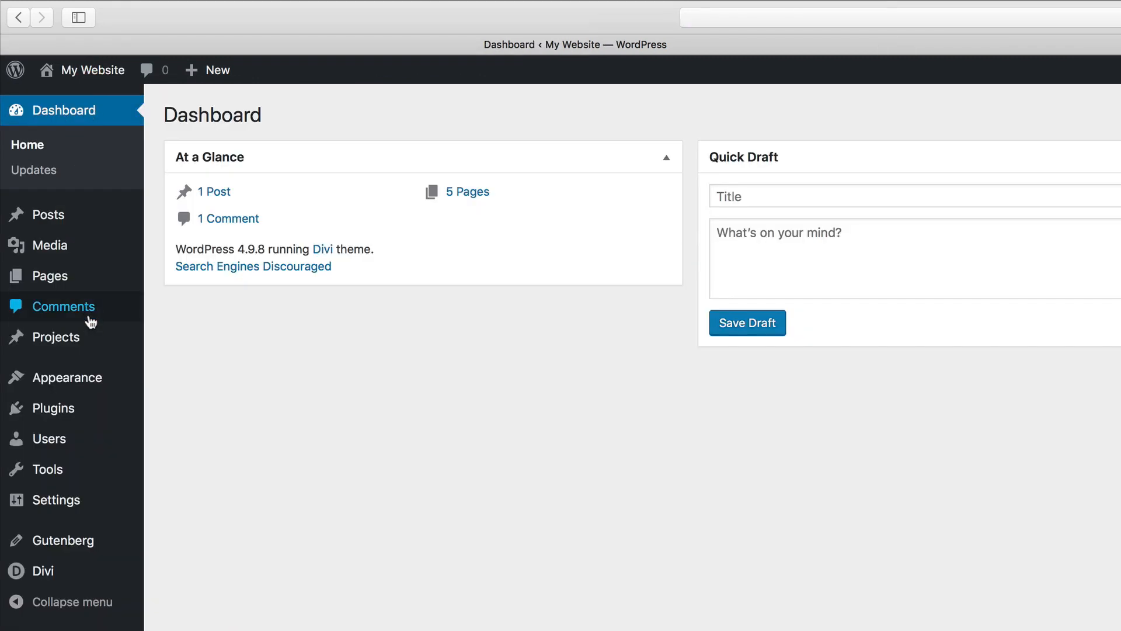
Step: Upload the set of website photos to the Media Library
mouse_move(51, 252)
click(163, 251)
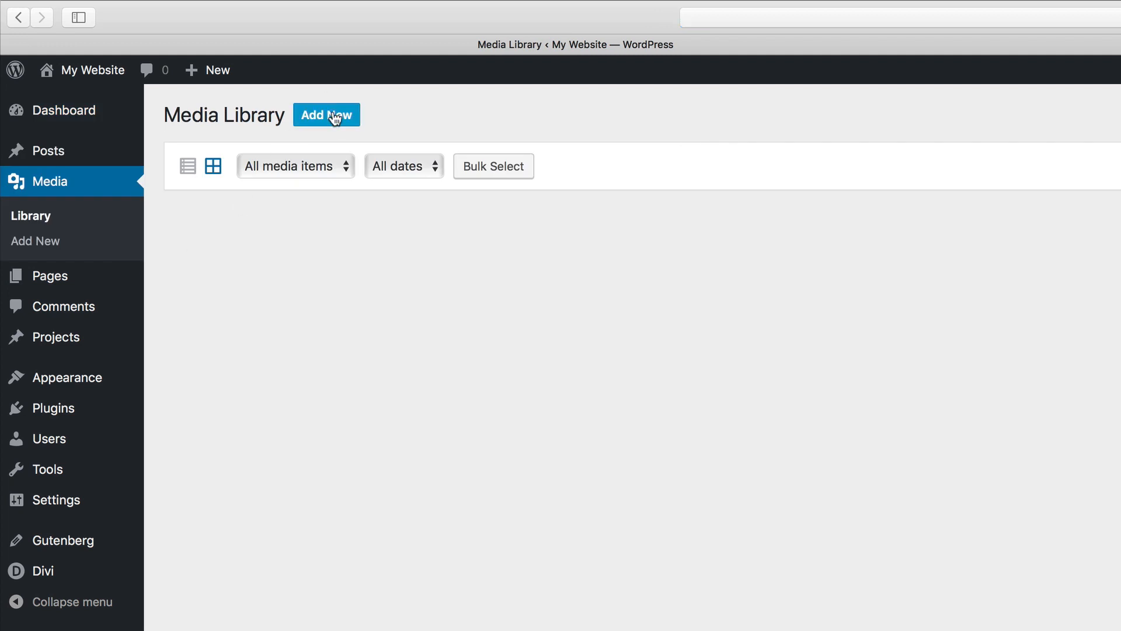
click(329, 124)
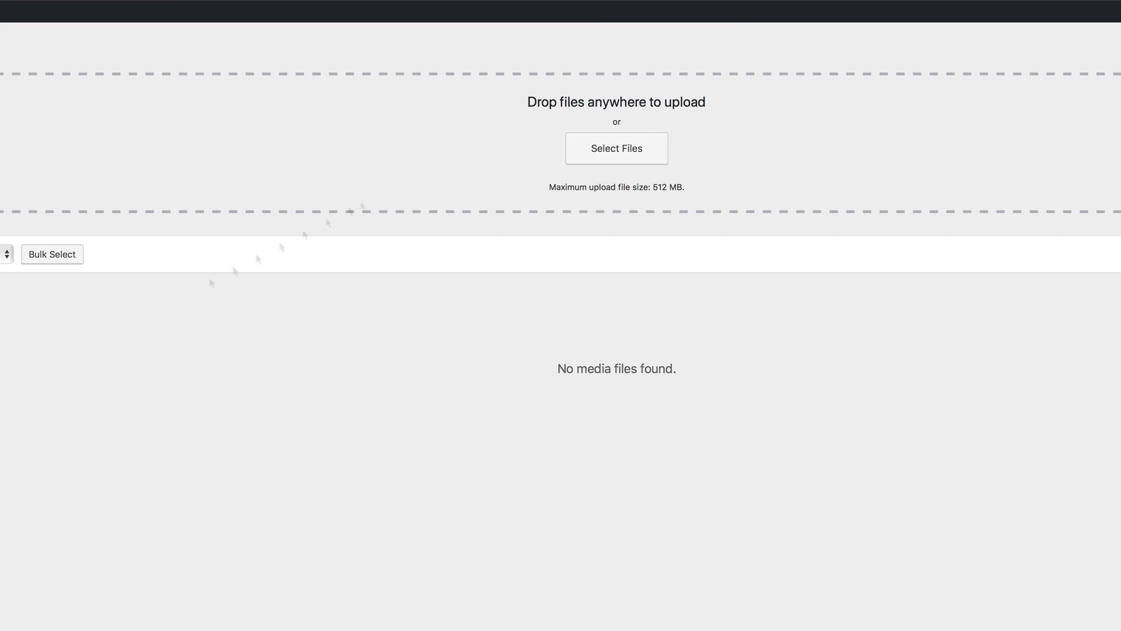
drag(752, 268, 740, 220)
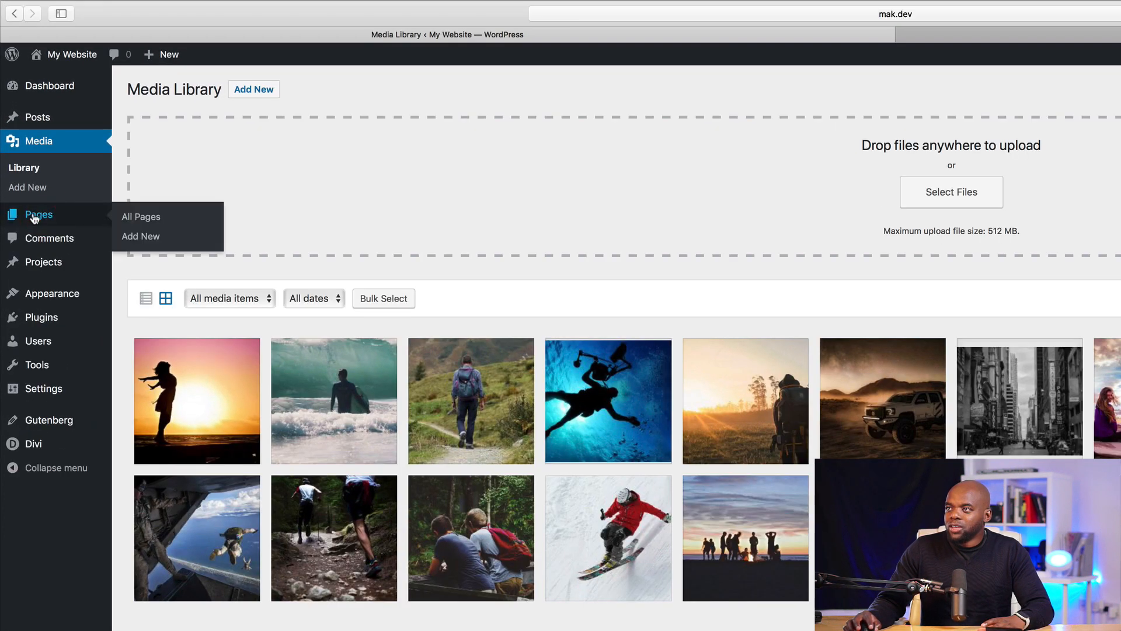
Step: Reopen the Home page in the Visual Builder and set the Fullwidth Header's background image to the man sitting on a motorcycle
click(25, 136)
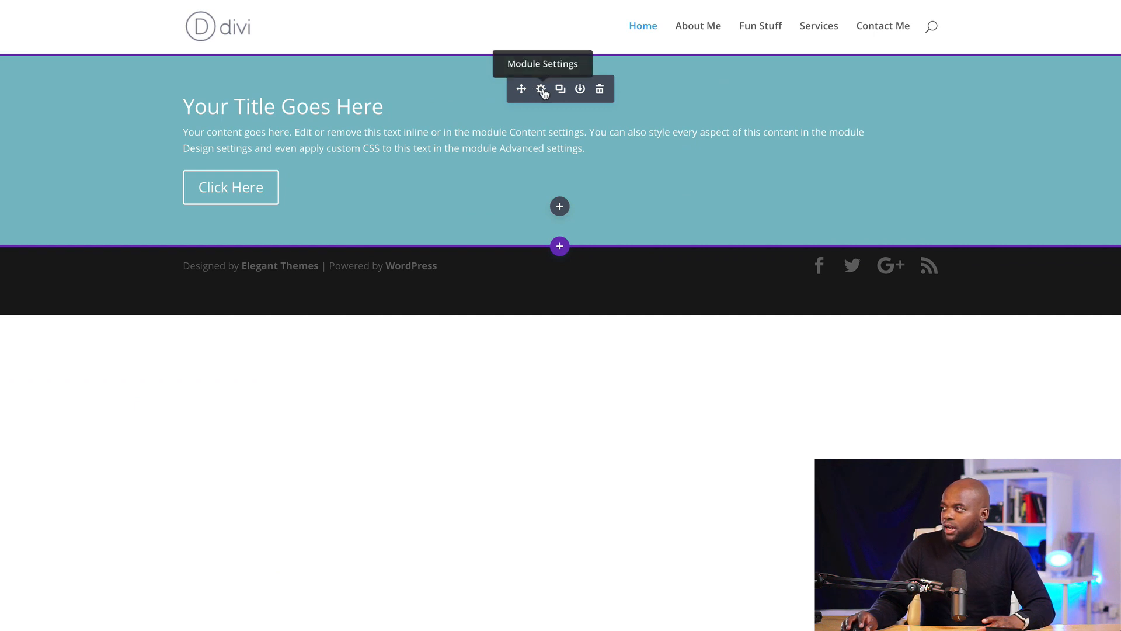
click(542, 90)
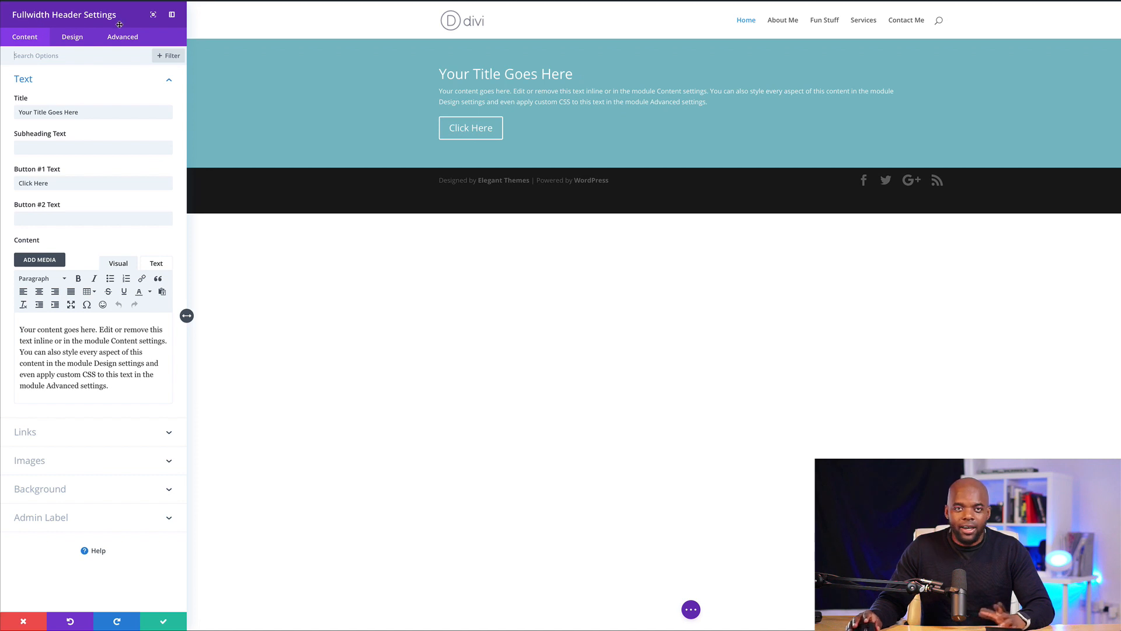
click(56, 492)
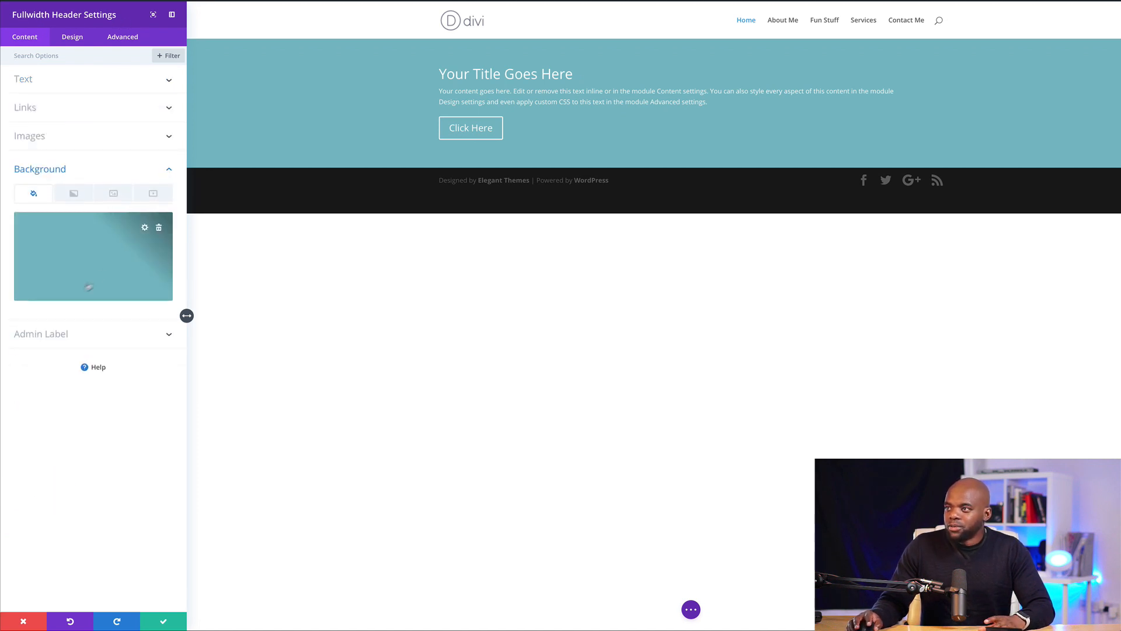
click(114, 194)
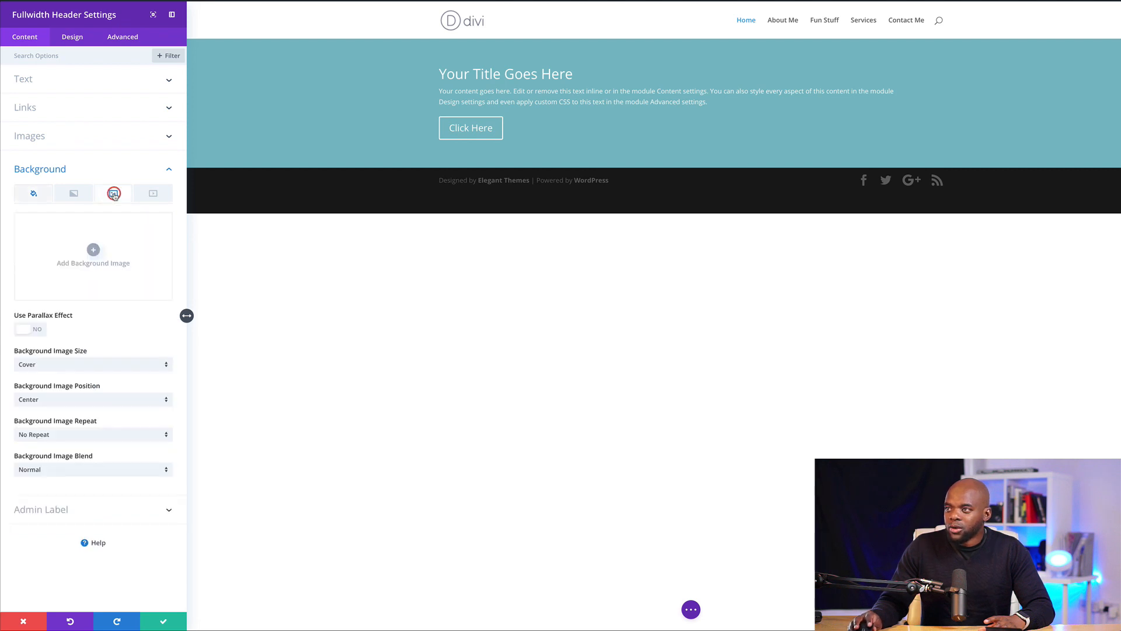
click(93, 251)
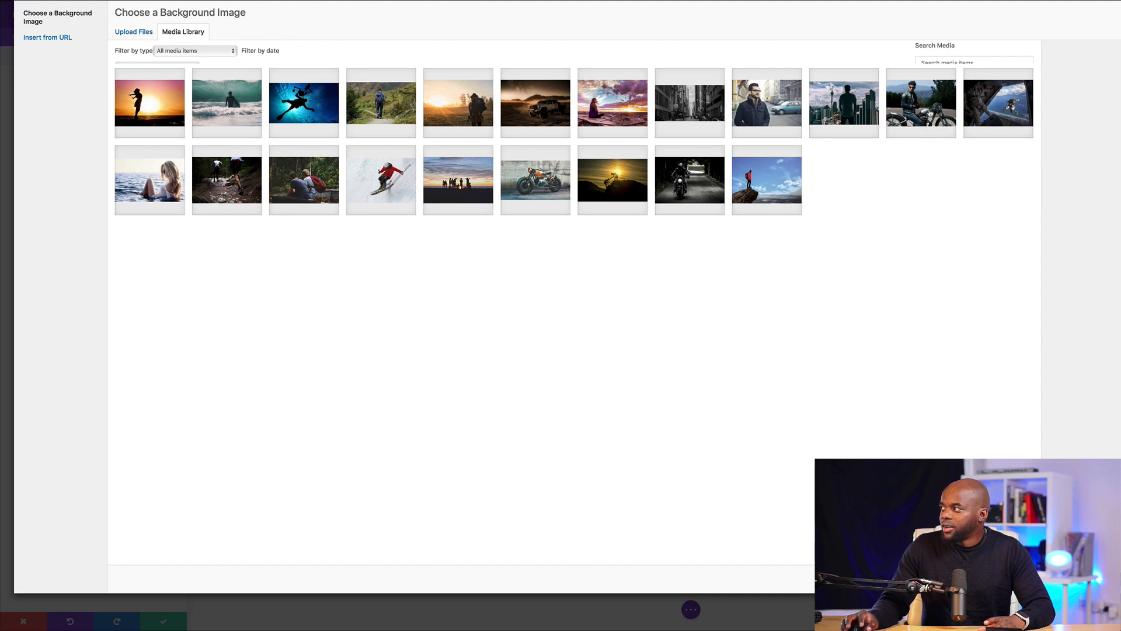
click(930, 113)
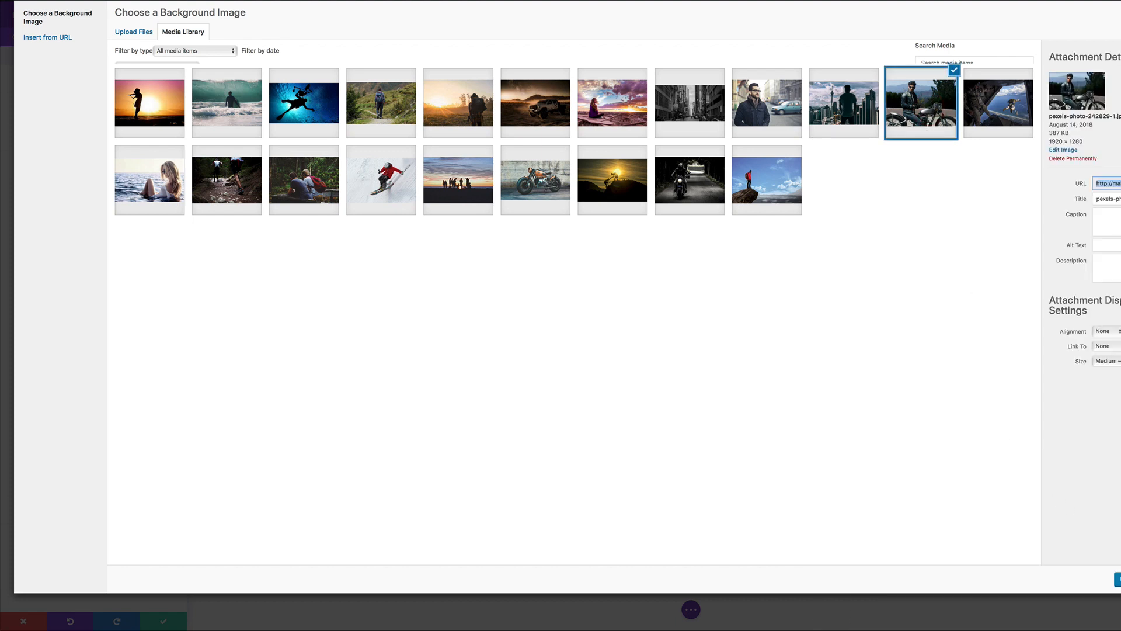
click(1118, 579)
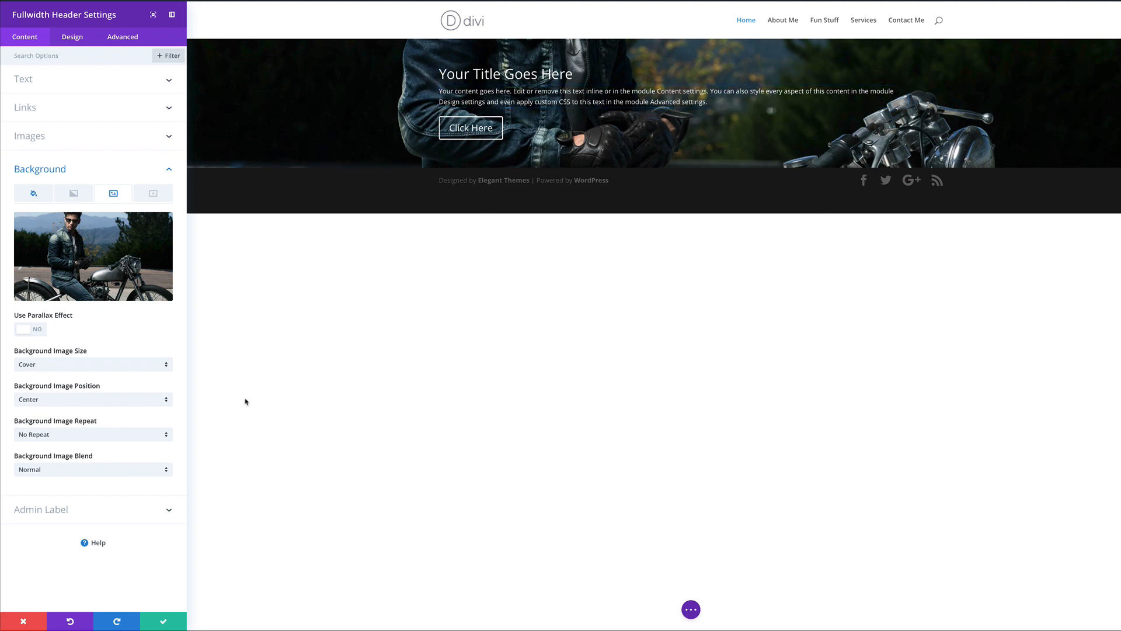
Step: Make the Fullwidth Header fullscreen in its layout design settings
click(78, 39)
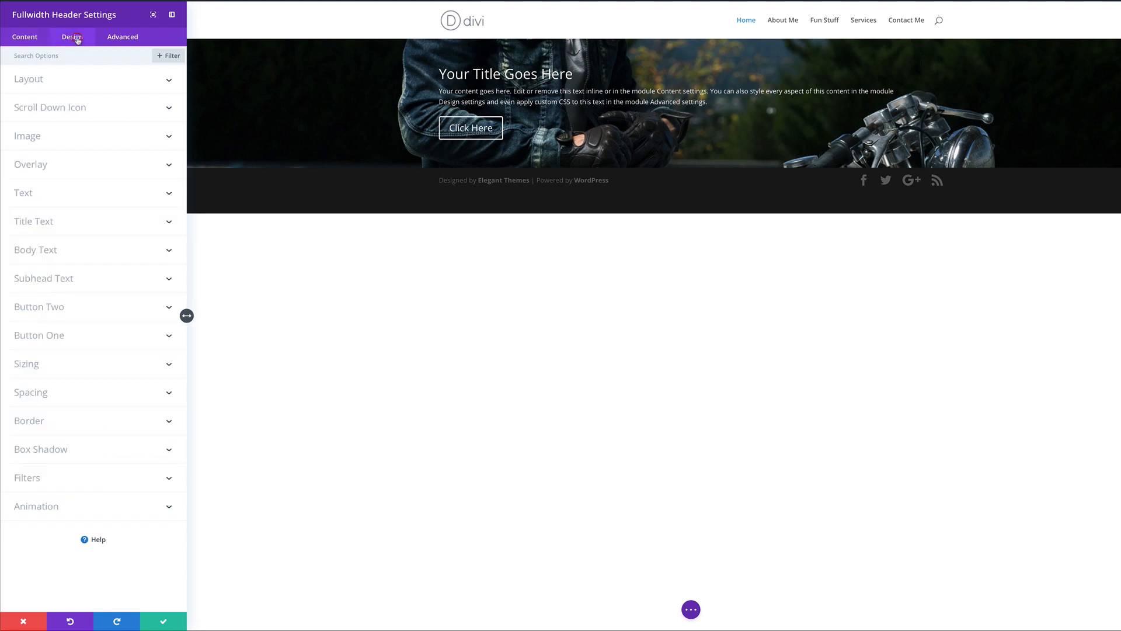
click(42, 81)
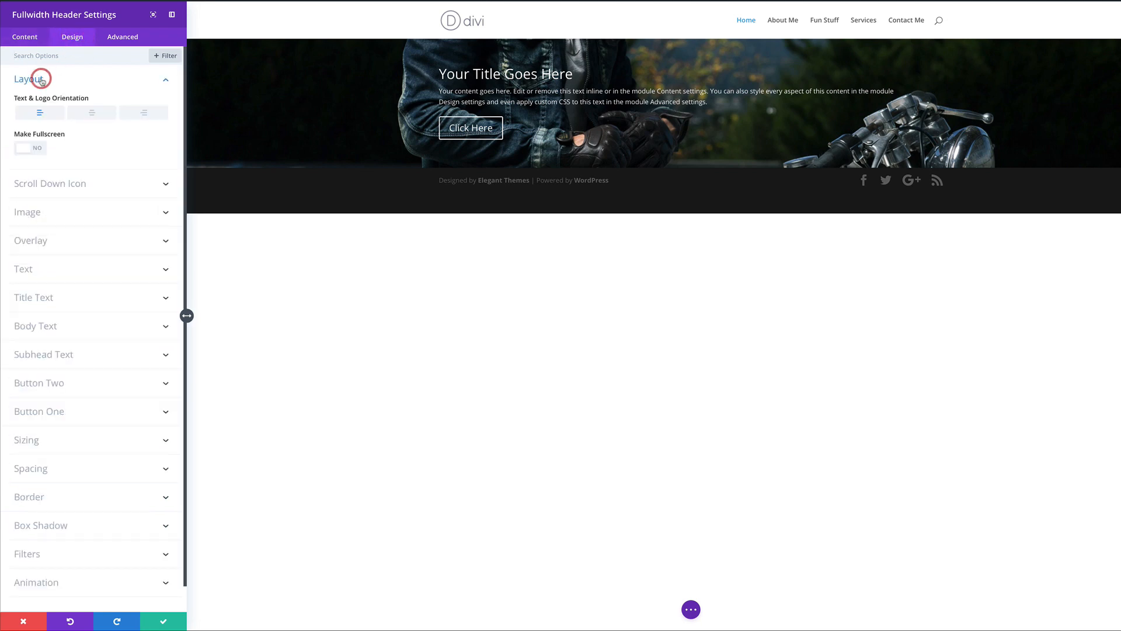
click(41, 150)
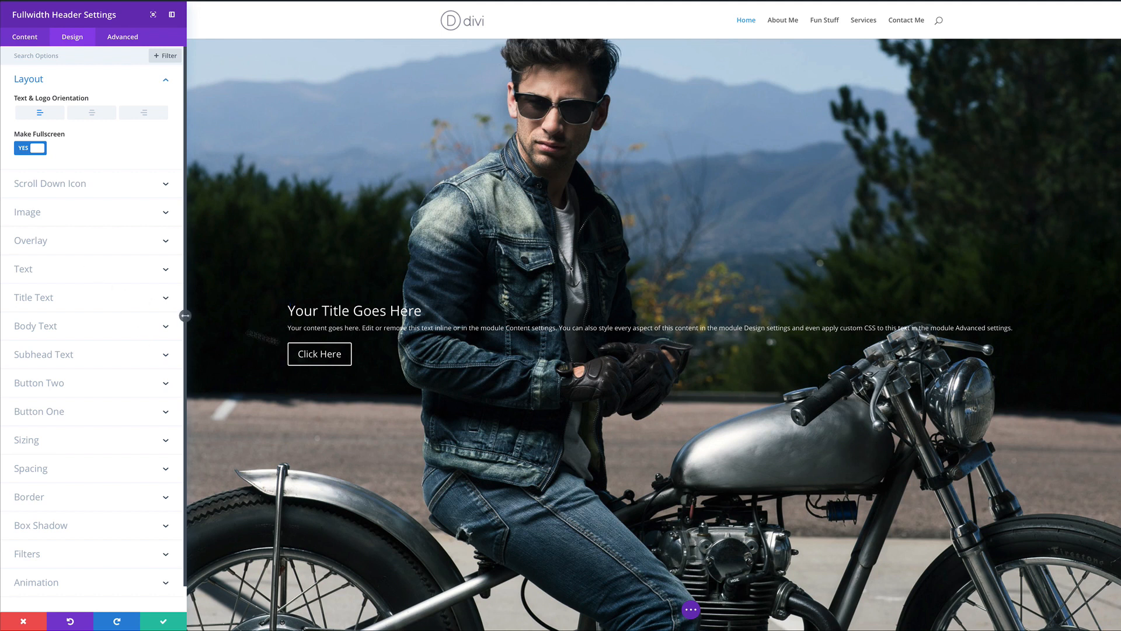
scroll(424, 297, down, 2)
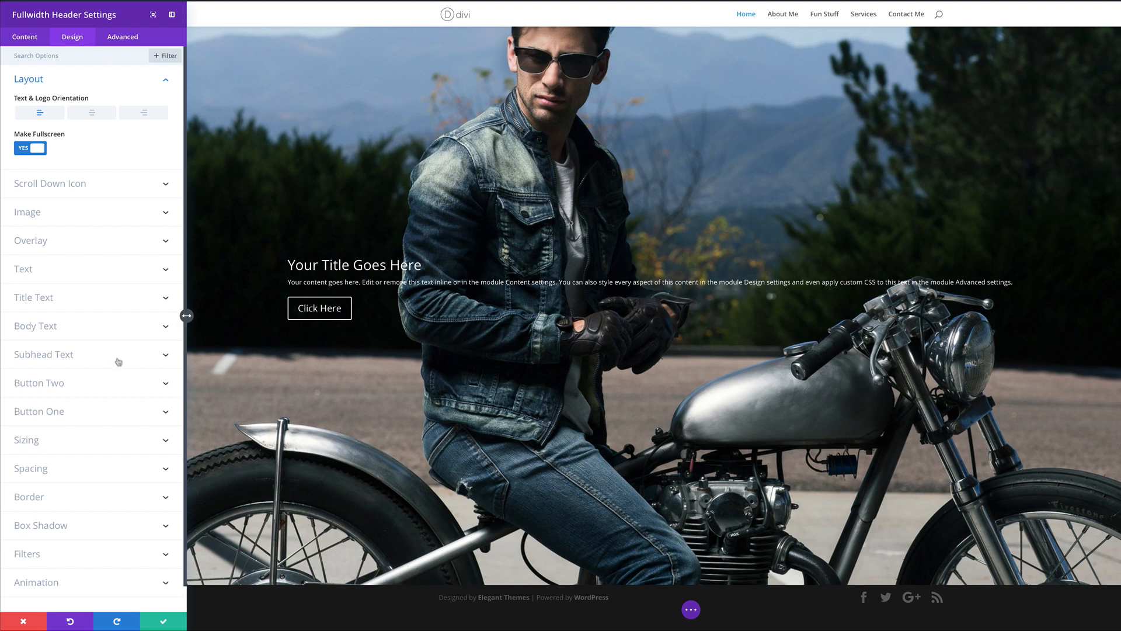
Step: Set the Fullwidth Header's content width to 40%
scroll(121, 367, down, 1)
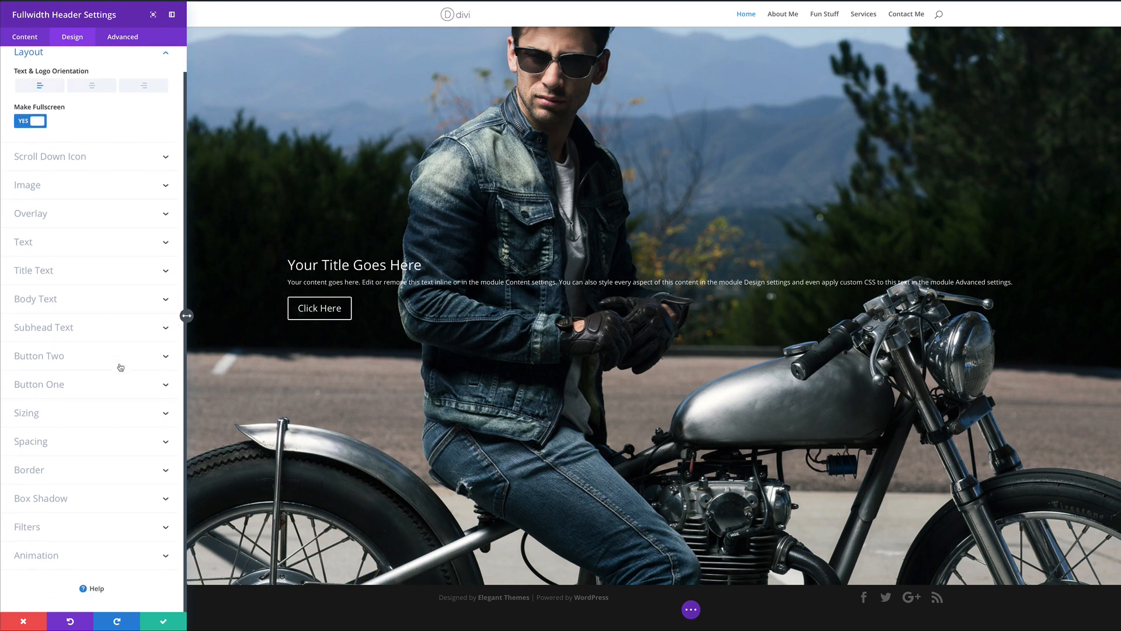
click(47, 415)
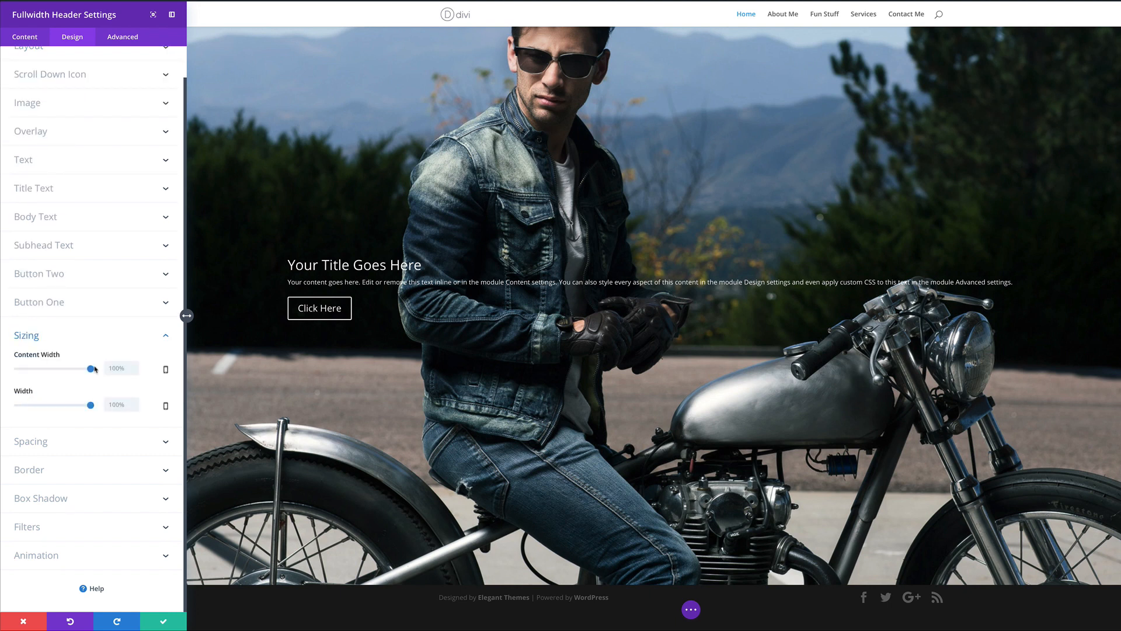
drag(90, 370, 47, 372)
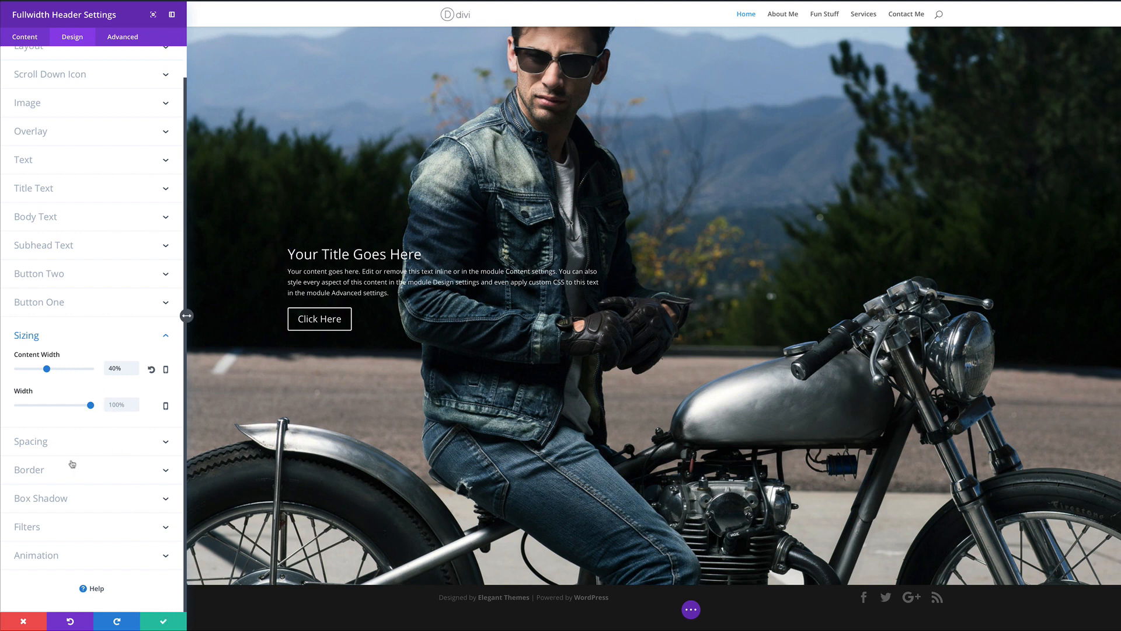
Step: Style the header's title text in uppercase Lato with a 45px text size and 4px letter spacing
click(49, 191)
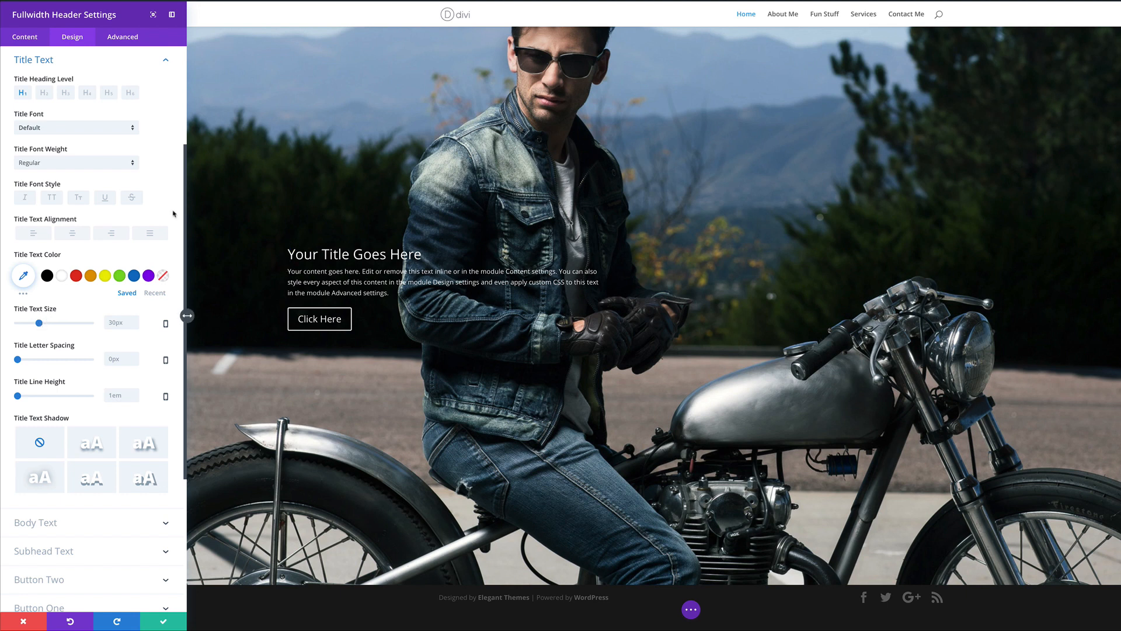
click(49, 130)
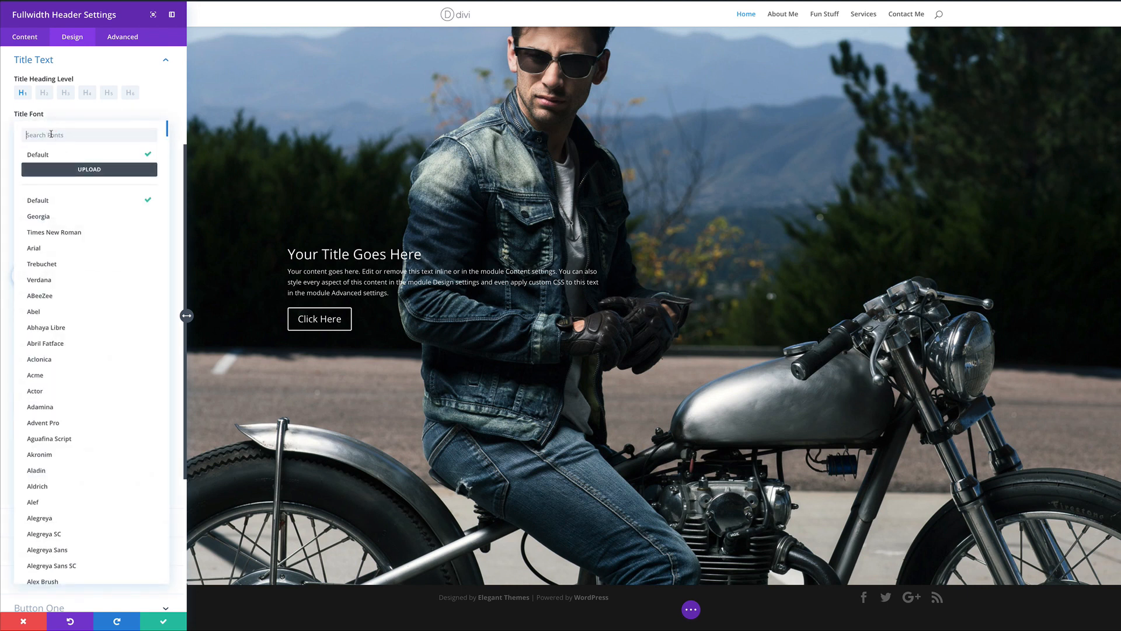
text(Lat)
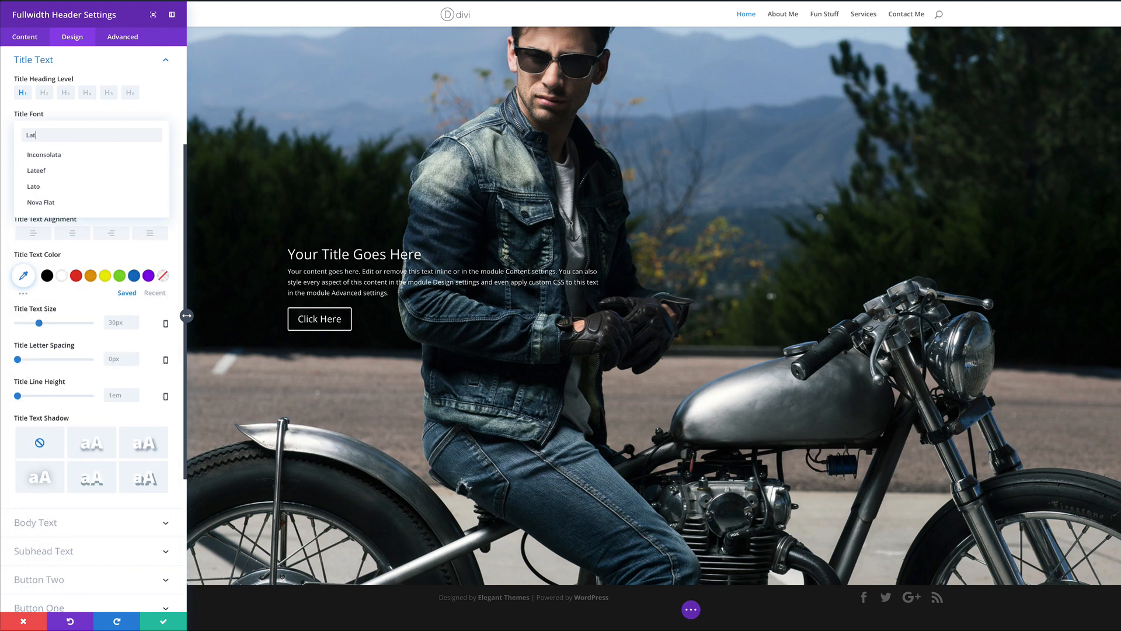
text(o)
click(41, 154)
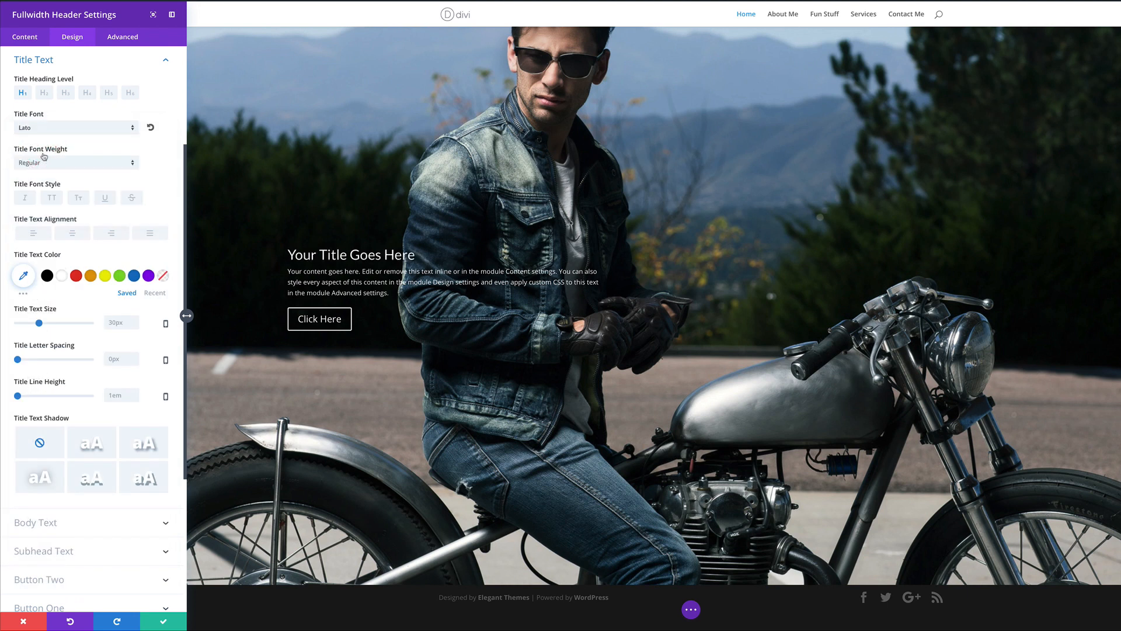
click(52, 200)
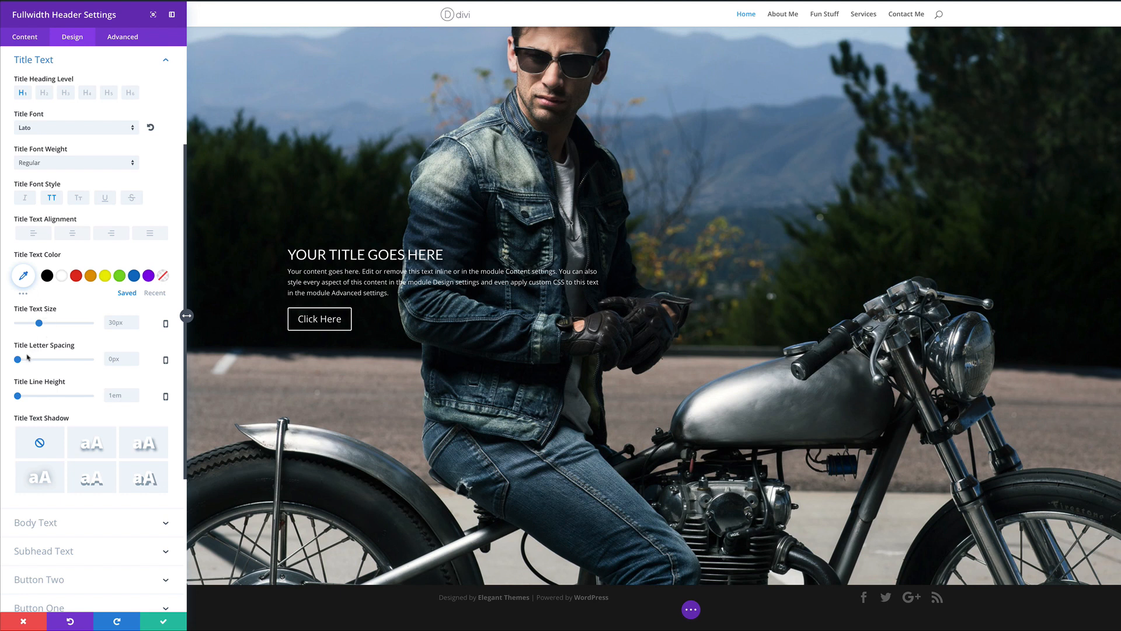
drag(18, 360, 50, 326)
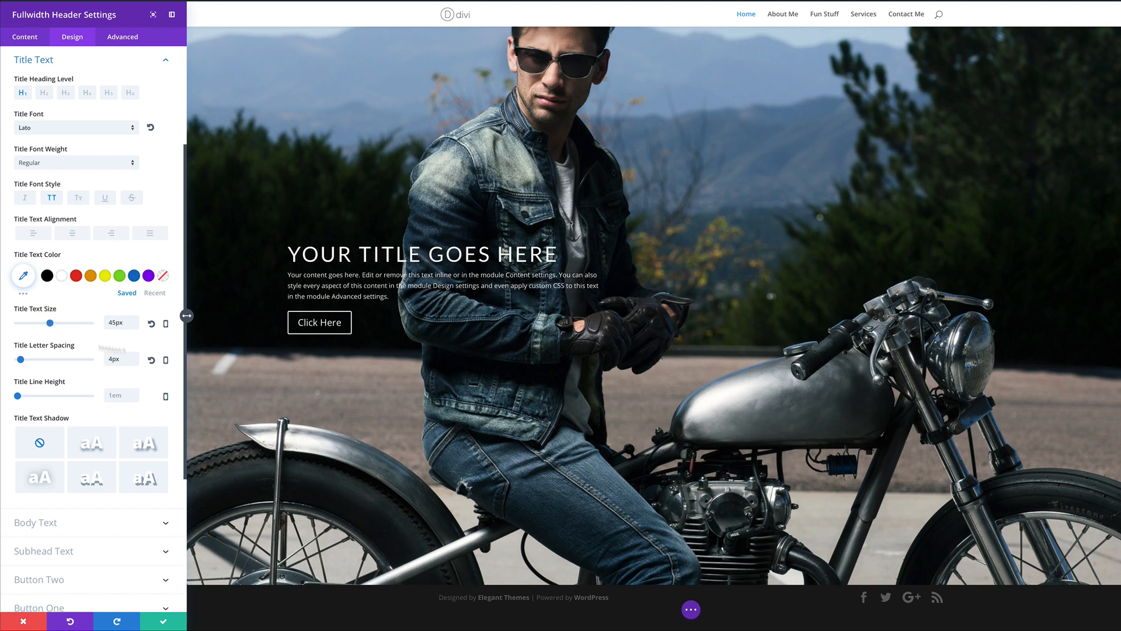
Step: Set the header's body text size to 19px and its line height to 1.8em
click(289, 273)
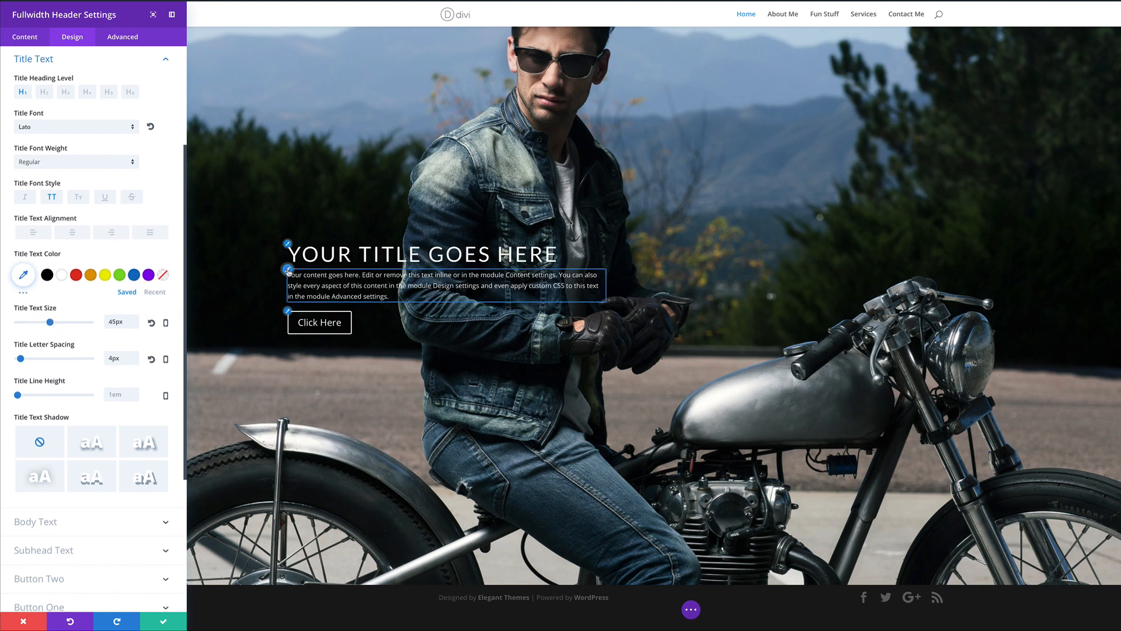
drag(26, 288, 32, 290)
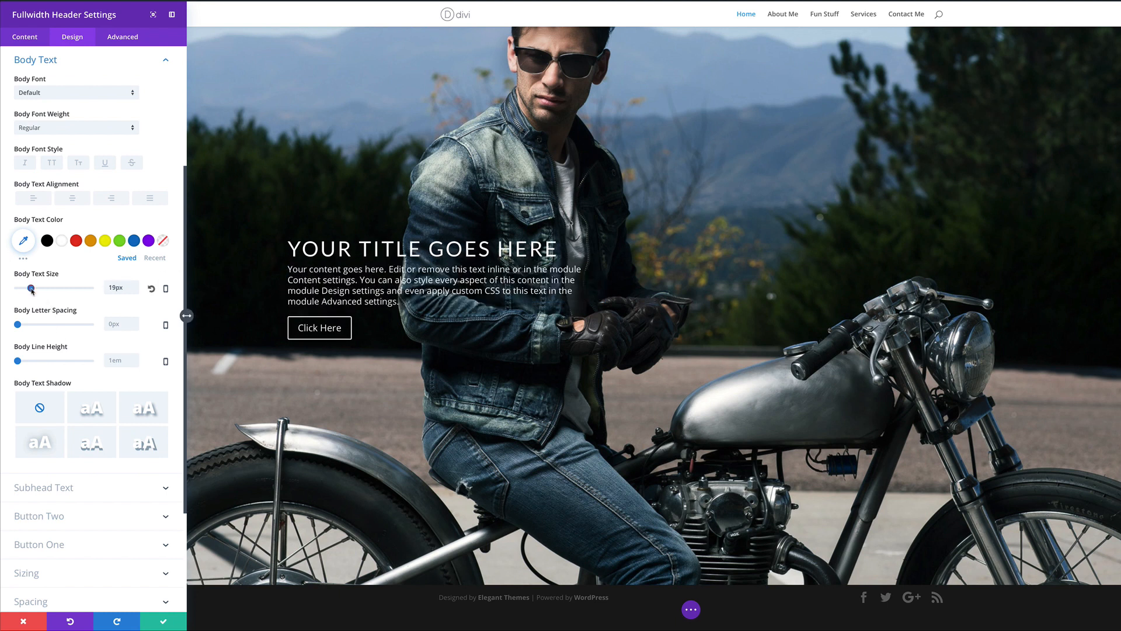
drag(19, 362, 48, 363)
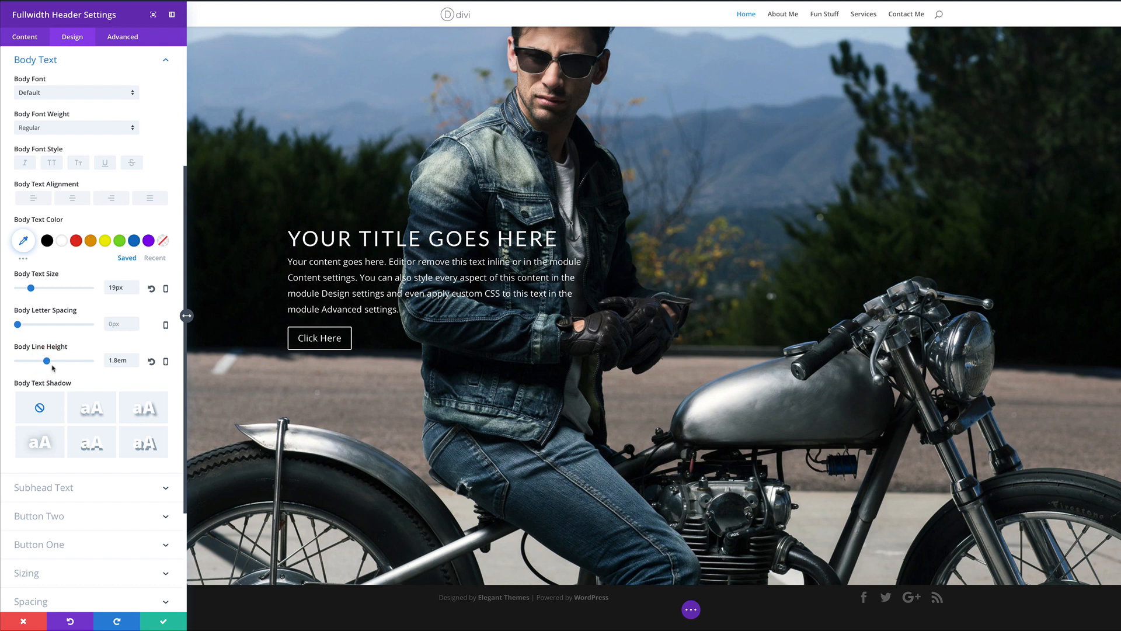
Step: Enable custom styles for the header's Button One and set its text color to white
scroll(77, 531, down, 2)
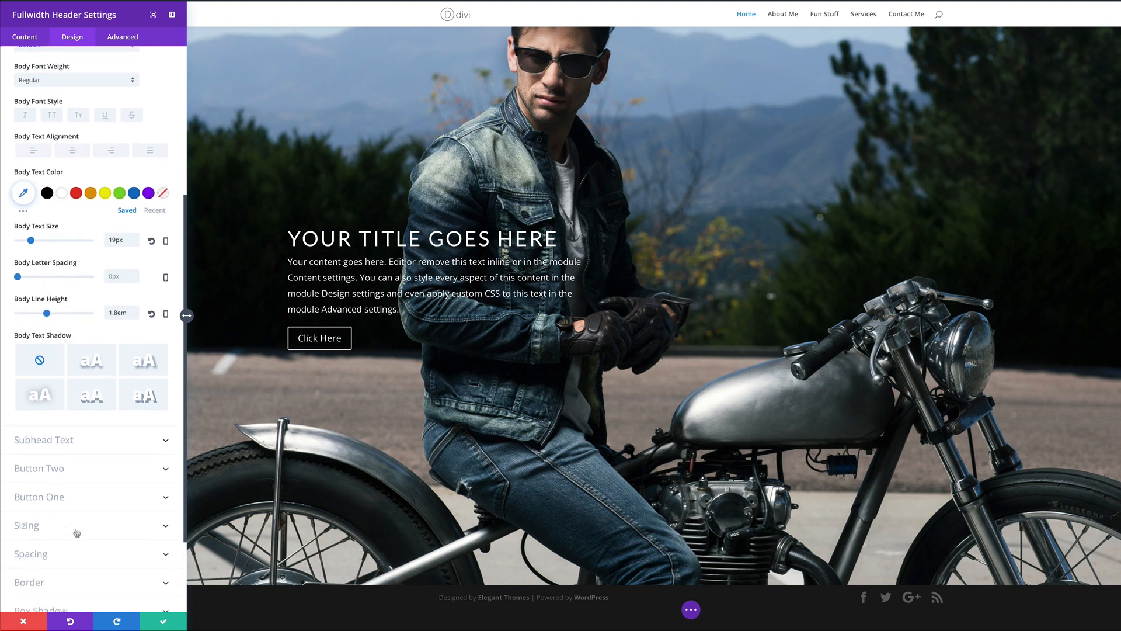
scroll(76, 533, down, 1)
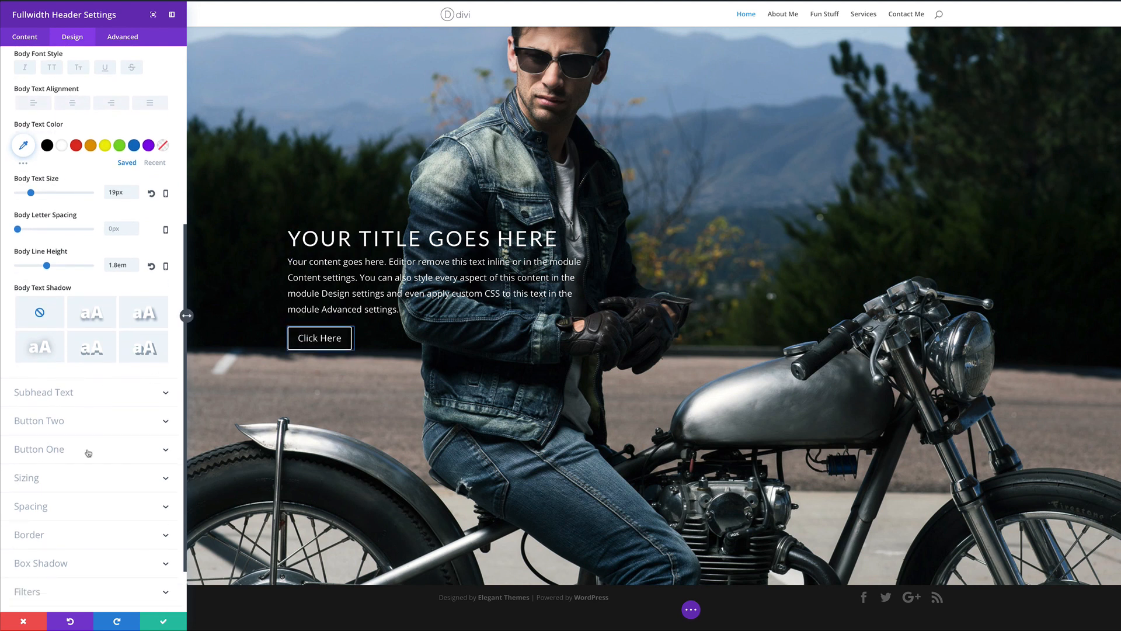
click(61, 451)
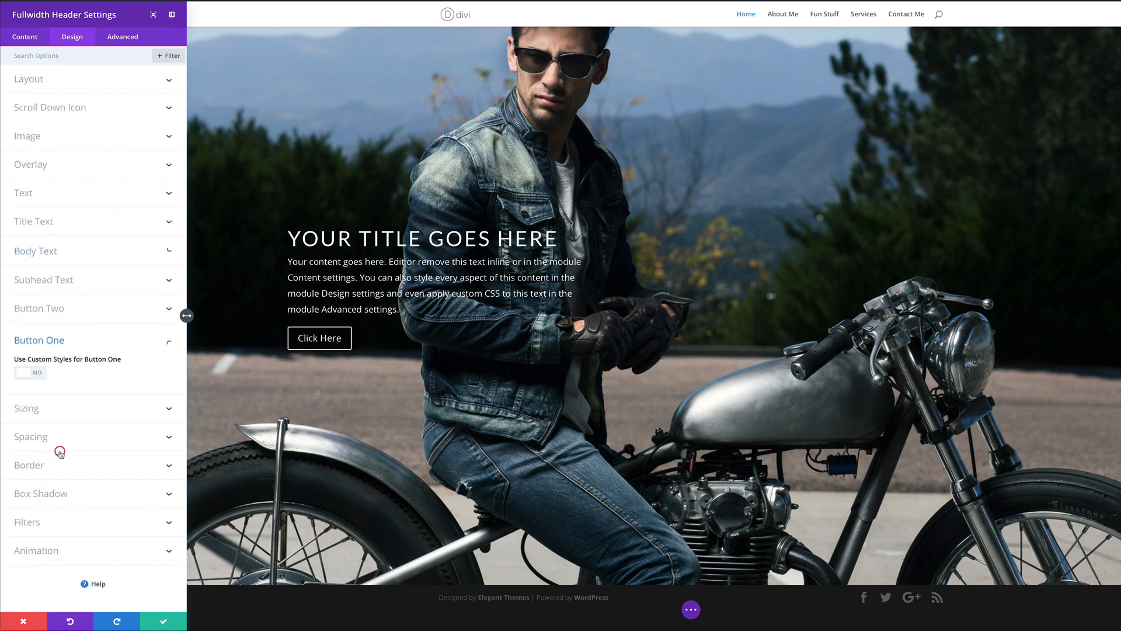
click(40, 376)
scroll(34, 439, down, 2)
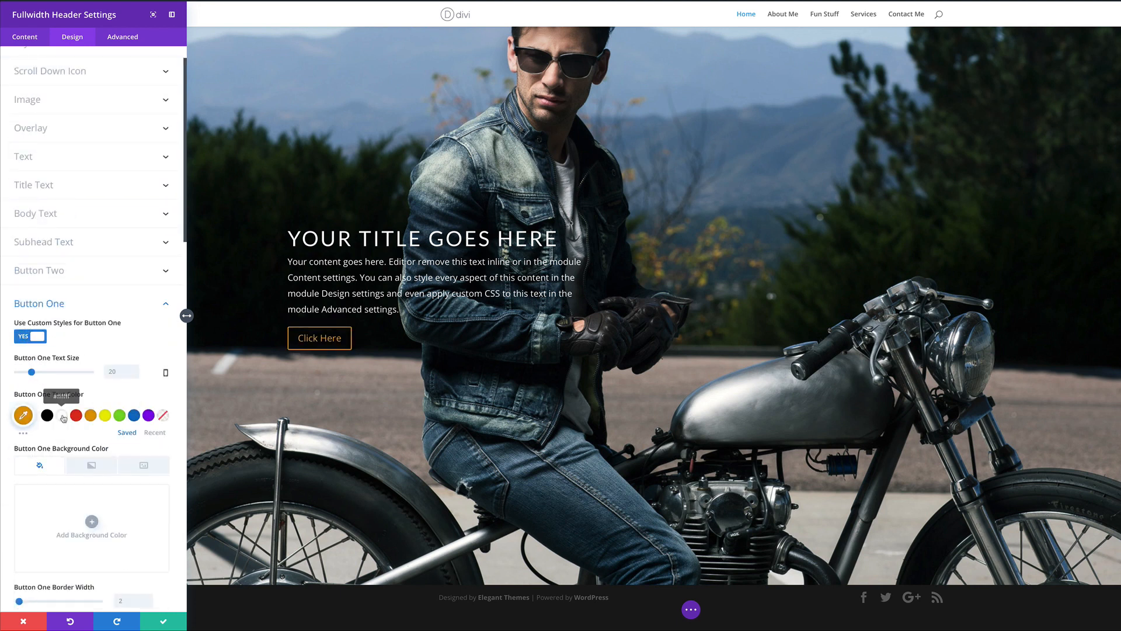
scroll(128, 449, down, 1)
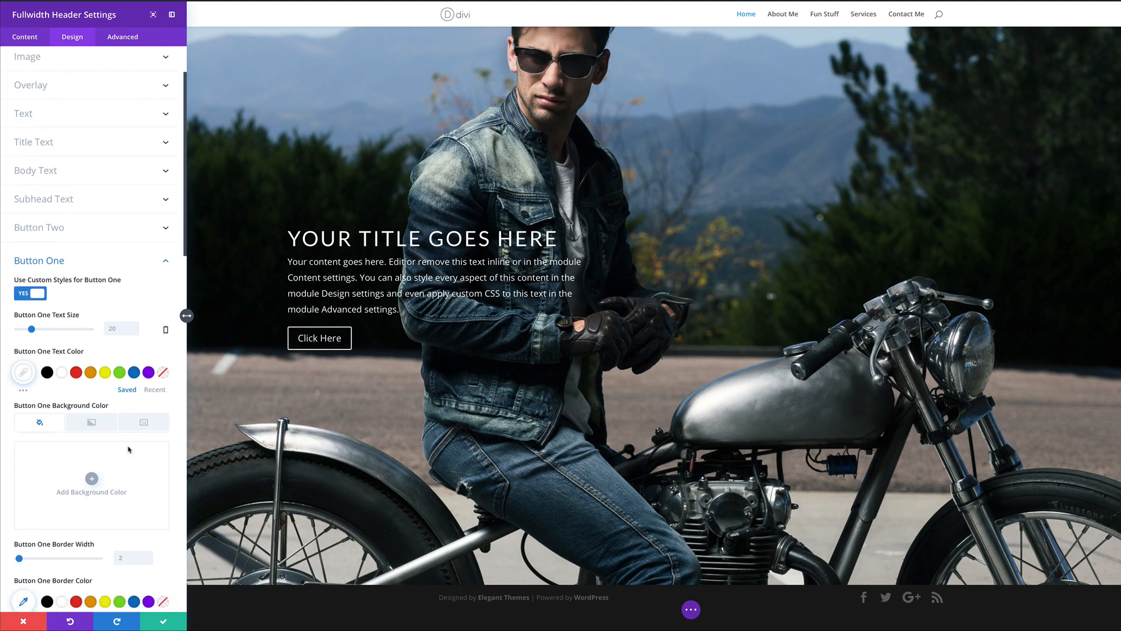
Step: Give Button One a red #e02b20 background and a red border color
click(91, 461)
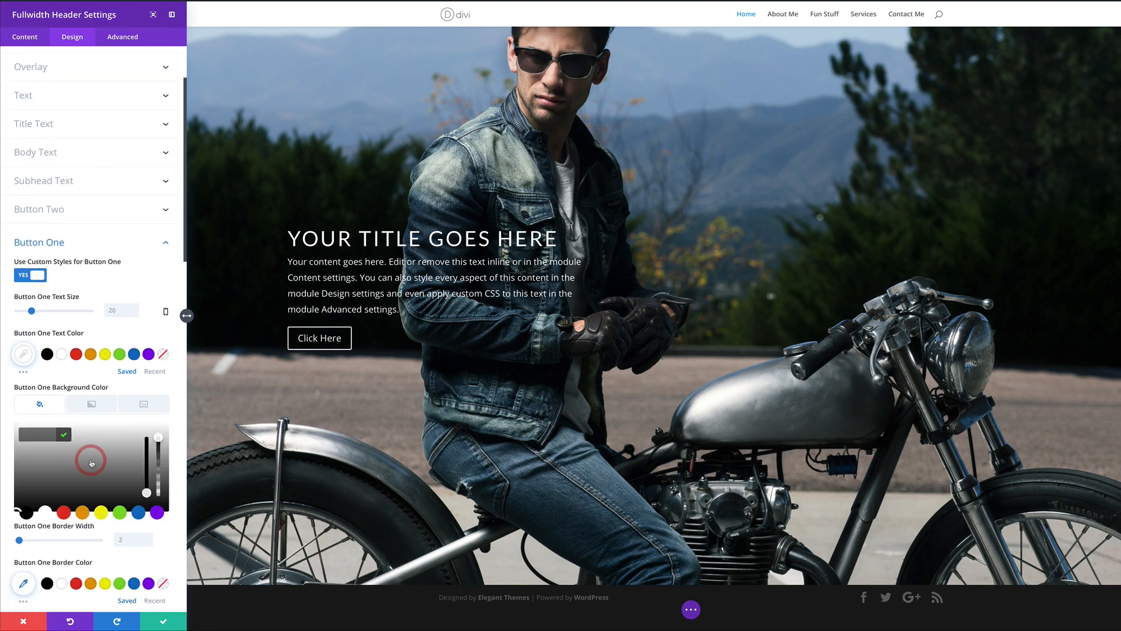
click(64, 513)
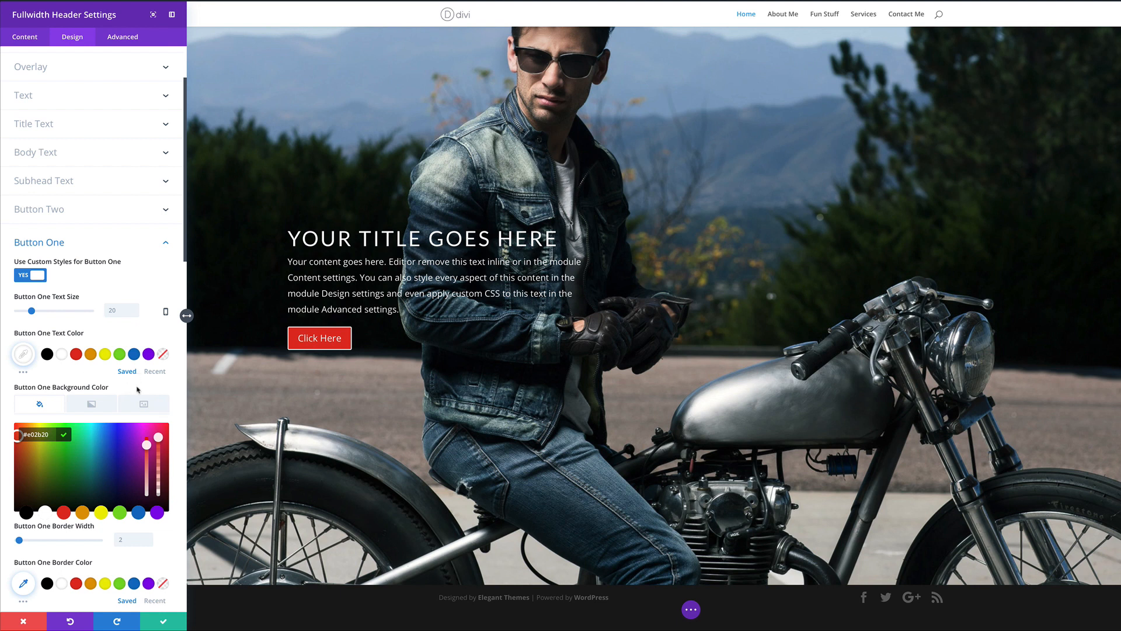
scroll(137, 389, down, 5)
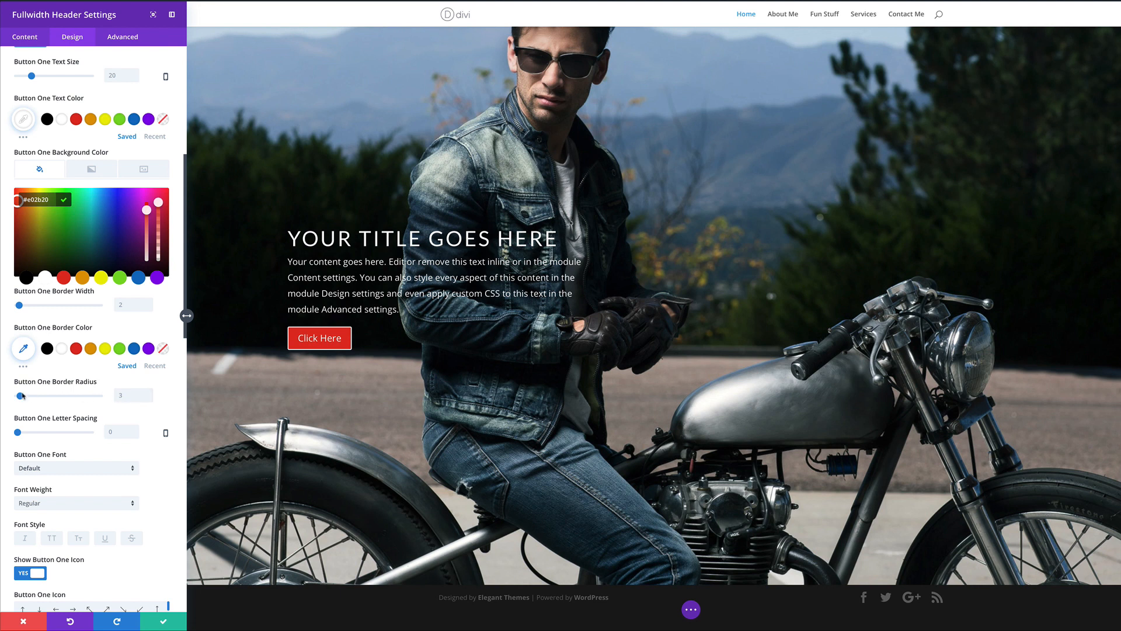
click(76, 348)
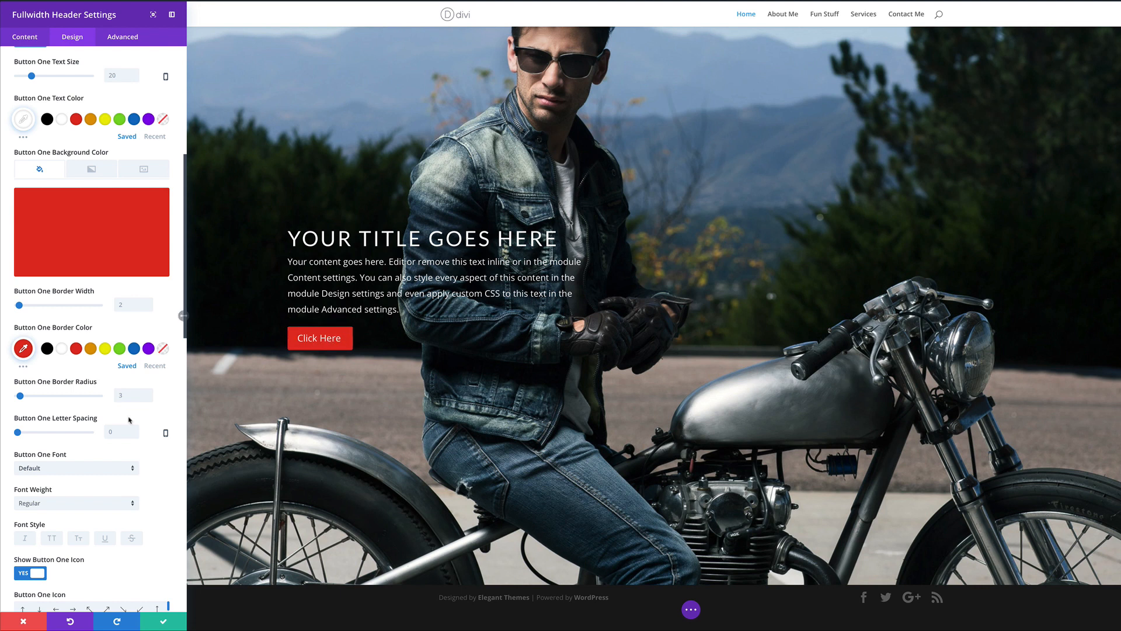
Step: Style Button One's text in bold uppercase with 2px letter spacing and save the header settings
scroll(117, 448, down, 1)
scroll(118, 448, down, 3)
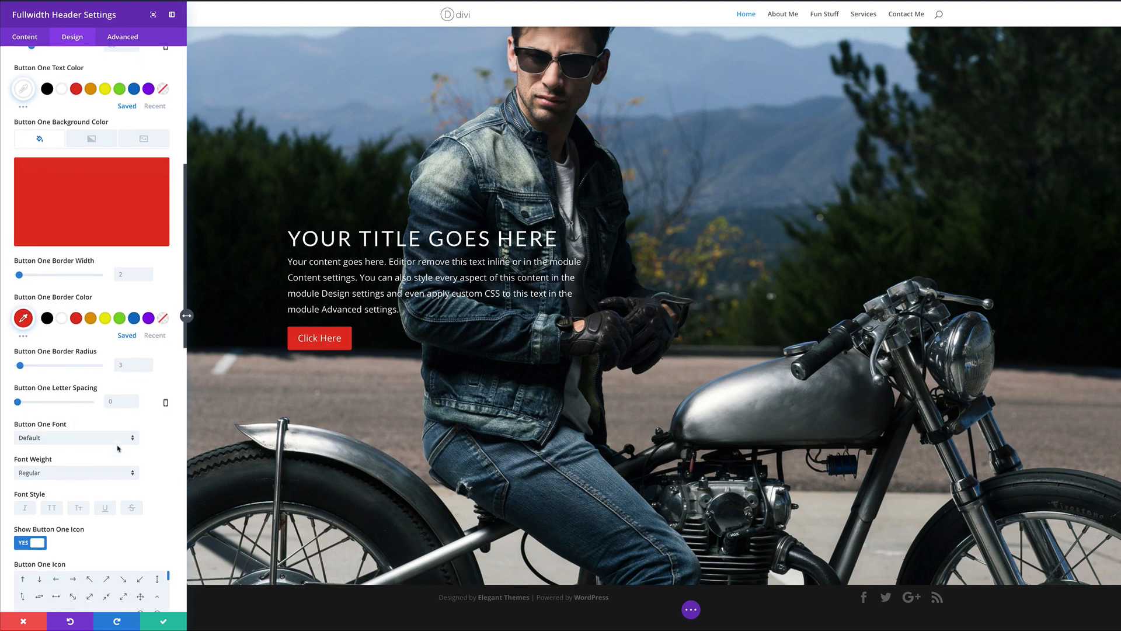
click(53, 490)
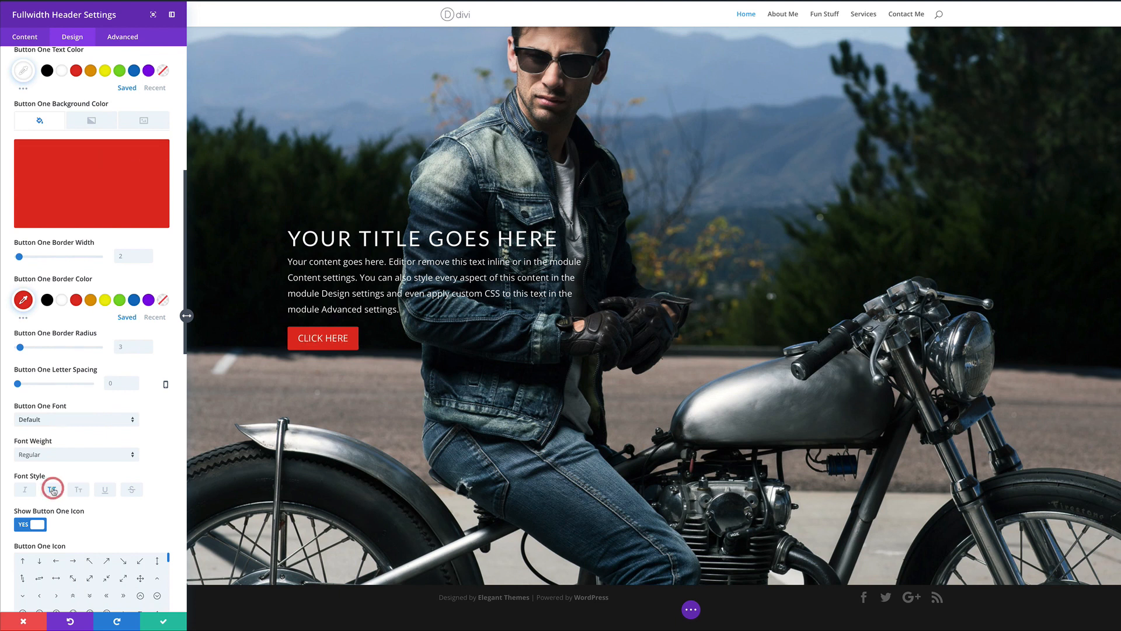
scroll(49, 447, down, 1)
drag(17, 365, 19, 367)
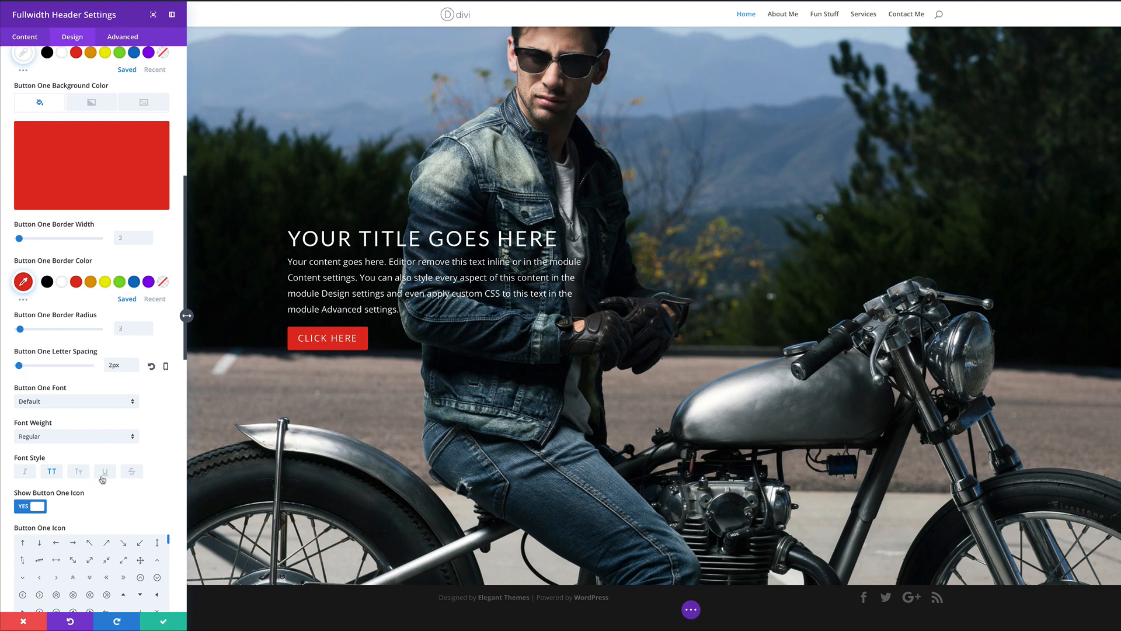
scroll(140, 445, down, 1)
click(50, 419)
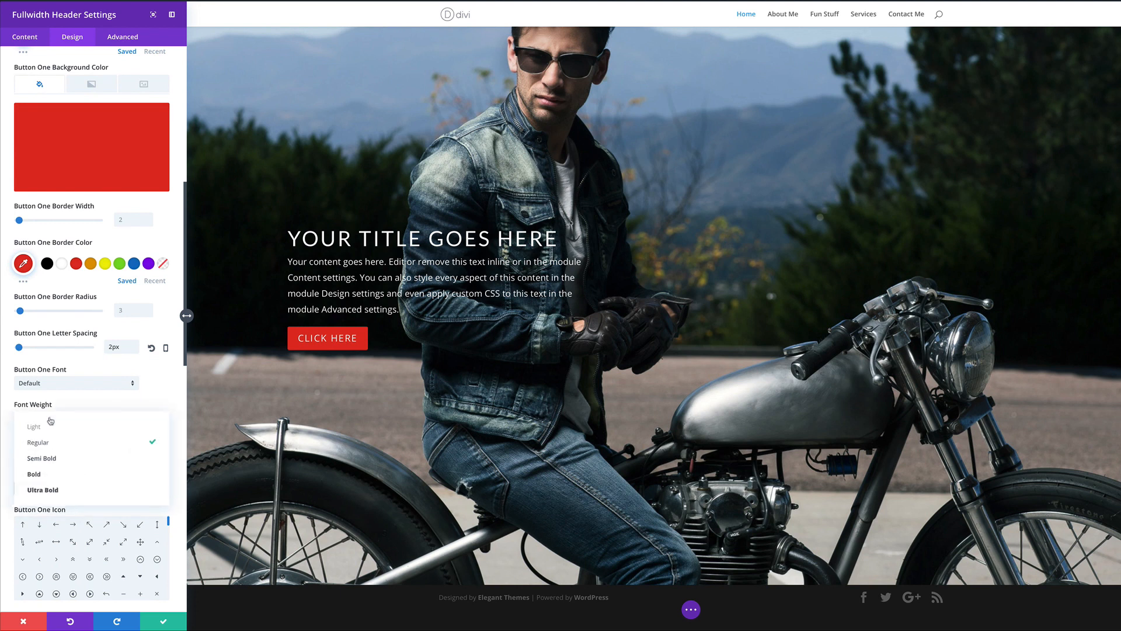
click(56, 477)
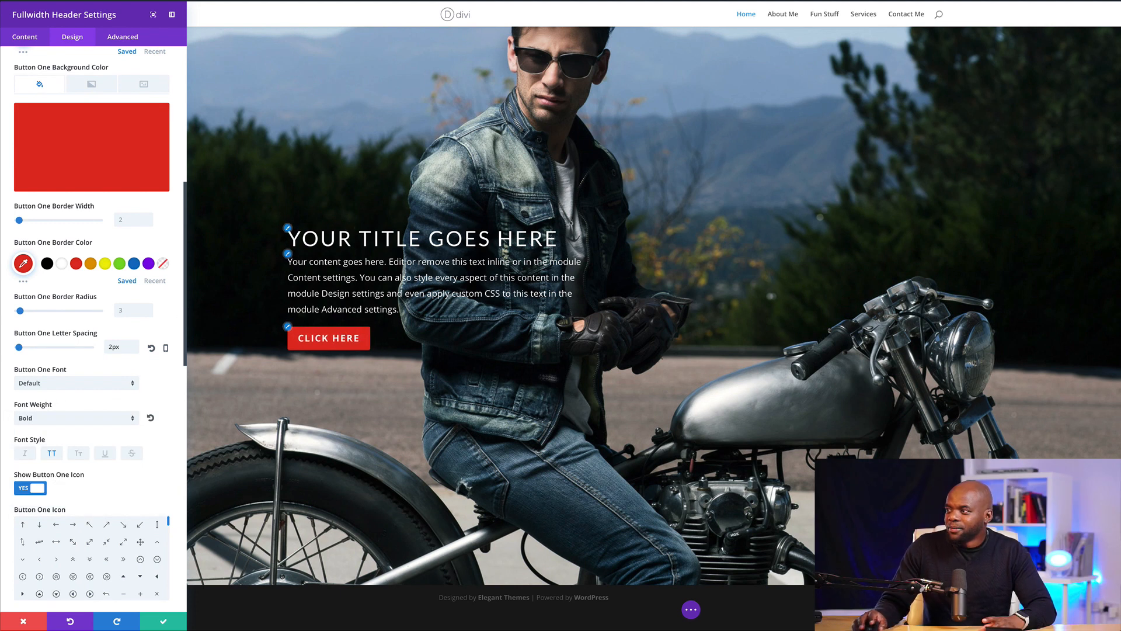
click(163, 622)
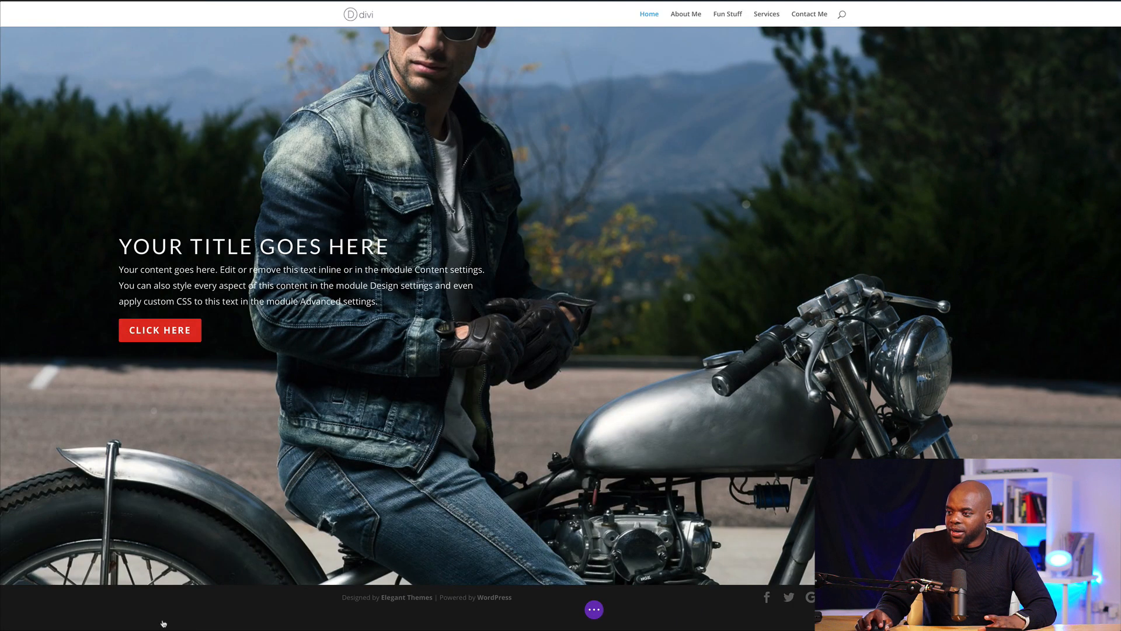
Step: Add a background gradient to the Fullwidth Header running from black to white at 0.4 opacity
scroll(539, 406, up, 1)
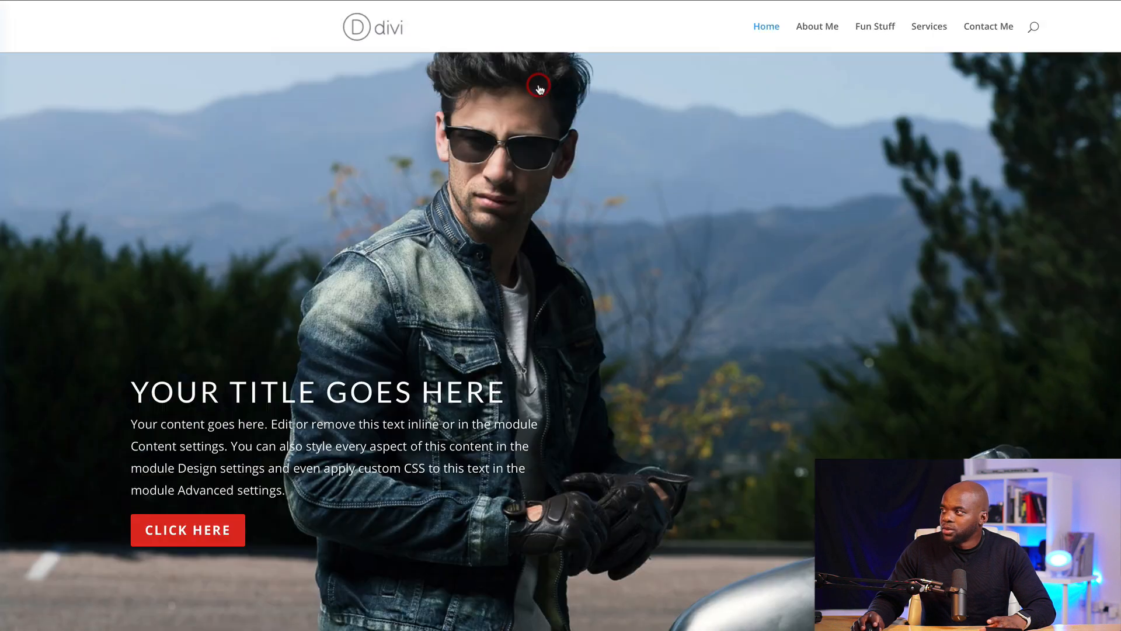
click(538, 85)
click(60, 495)
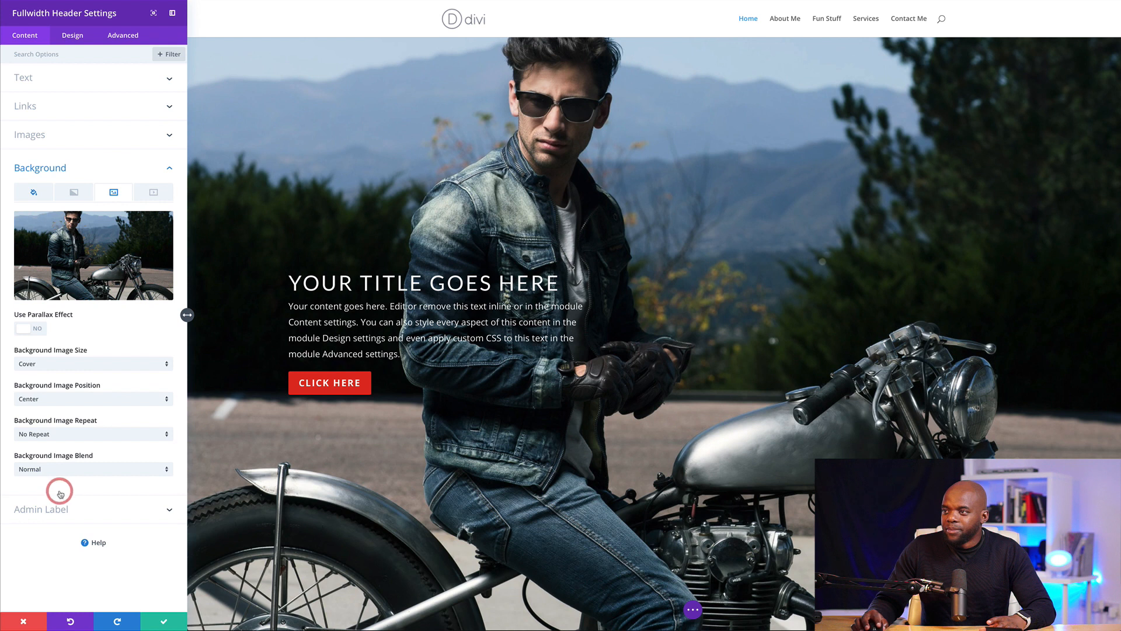
click(76, 197)
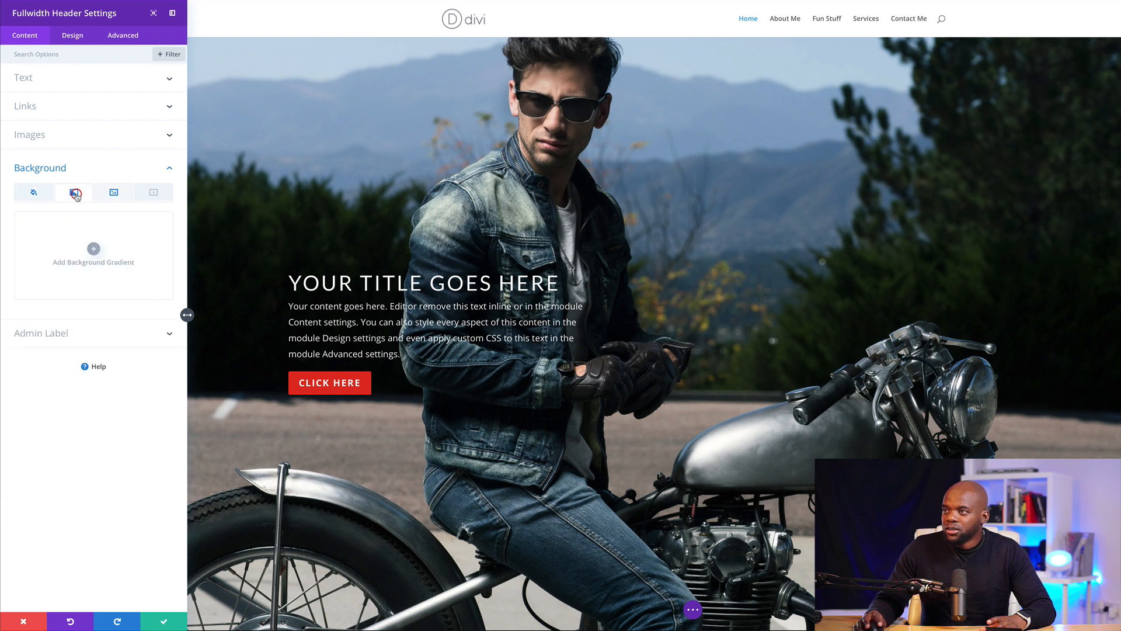
click(94, 250)
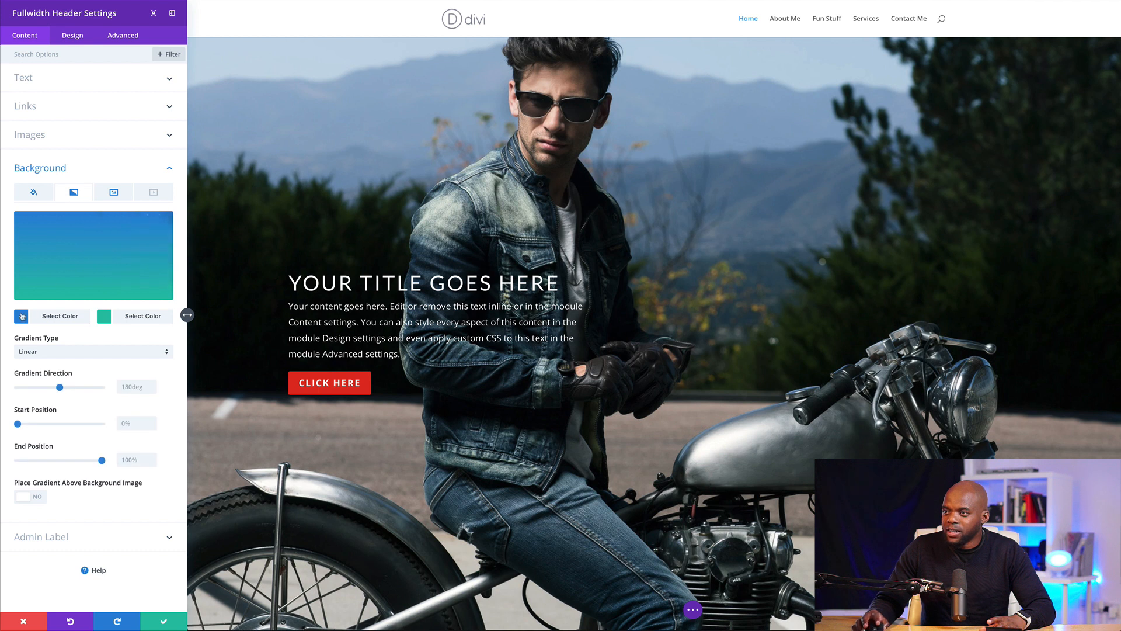
click(24, 319)
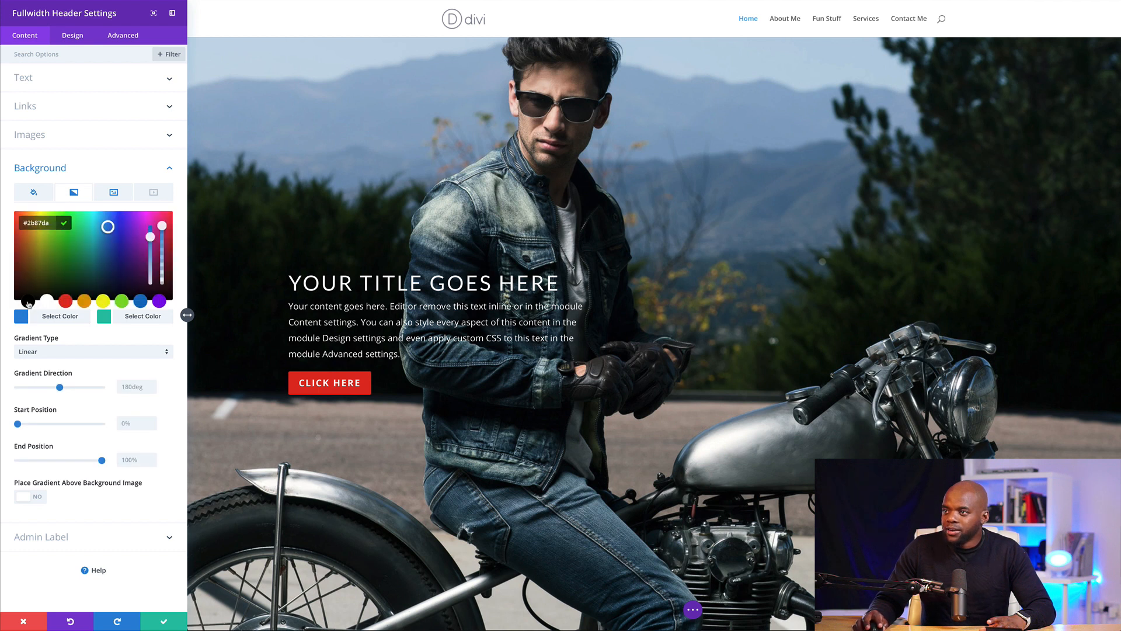
click(28, 302)
click(105, 320)
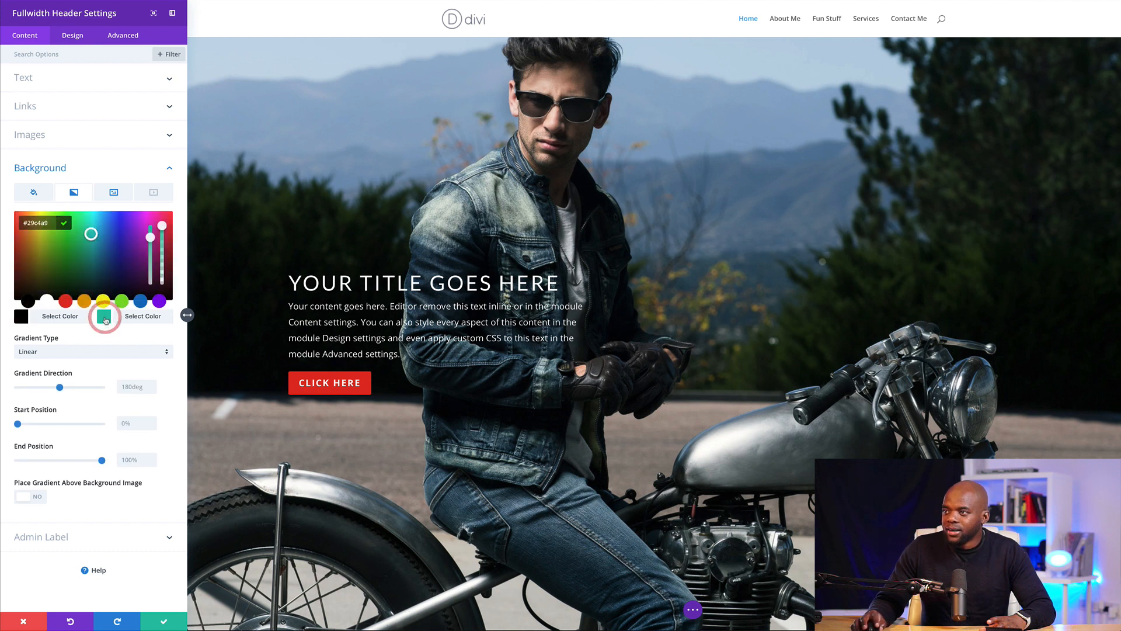
click(46, 302)
drag(159, 225, 162, 258)
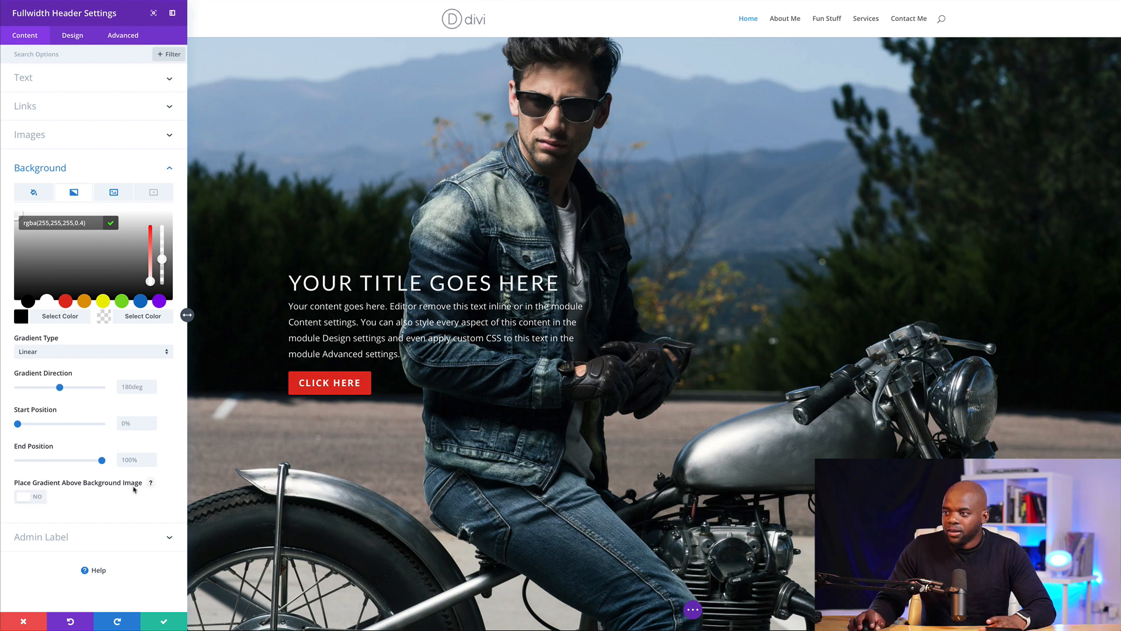
Step: Place the gradient above the background image, with a direction of 1deg and an end position of 50%
click(38, 498)
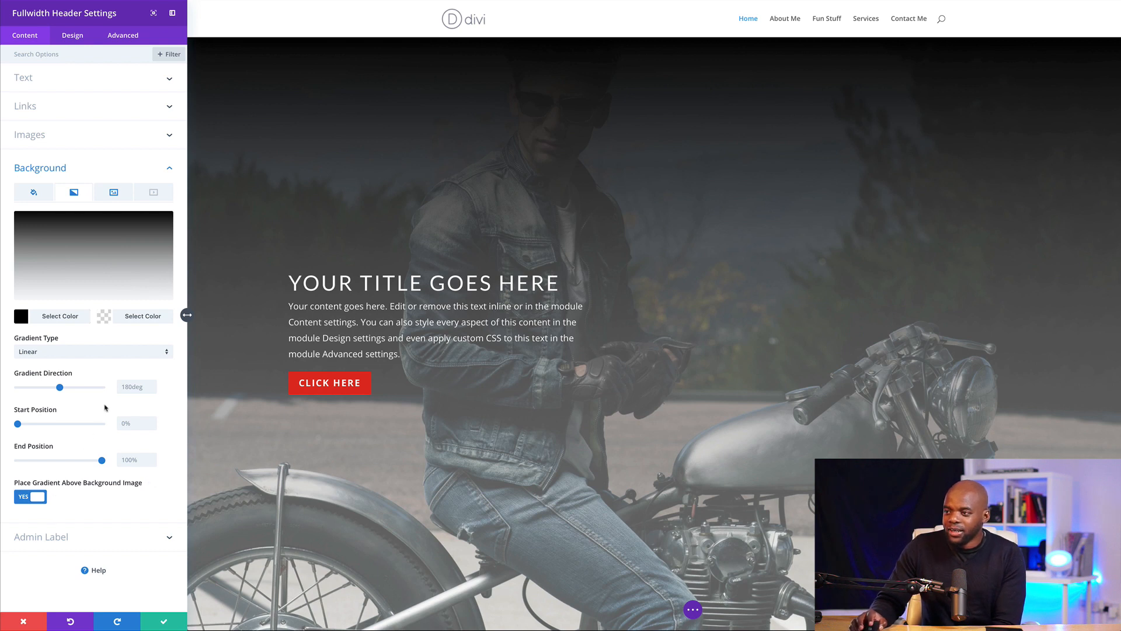
drag(60, 387, 9, 389)
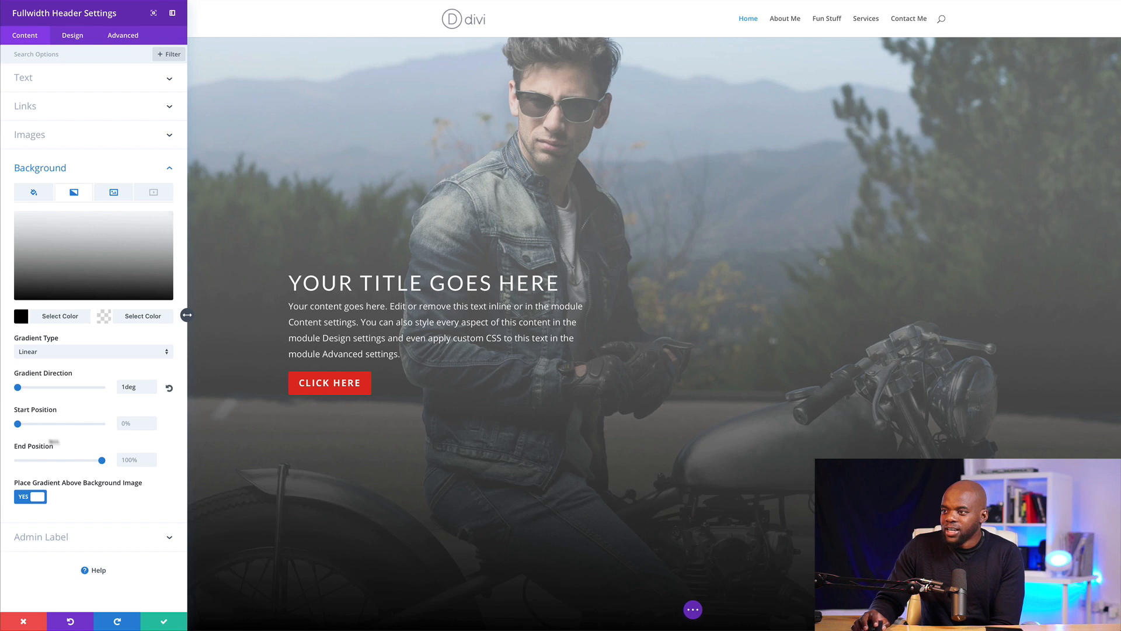
drag(101, 461, 66, 463)
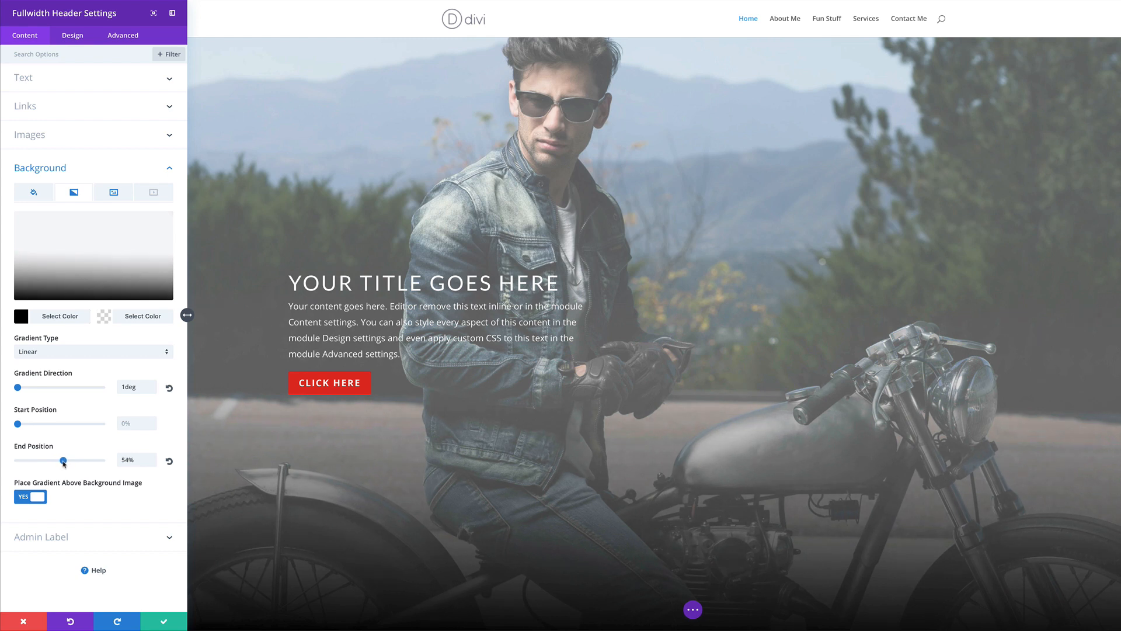
drag(63, 463, 59, 462)
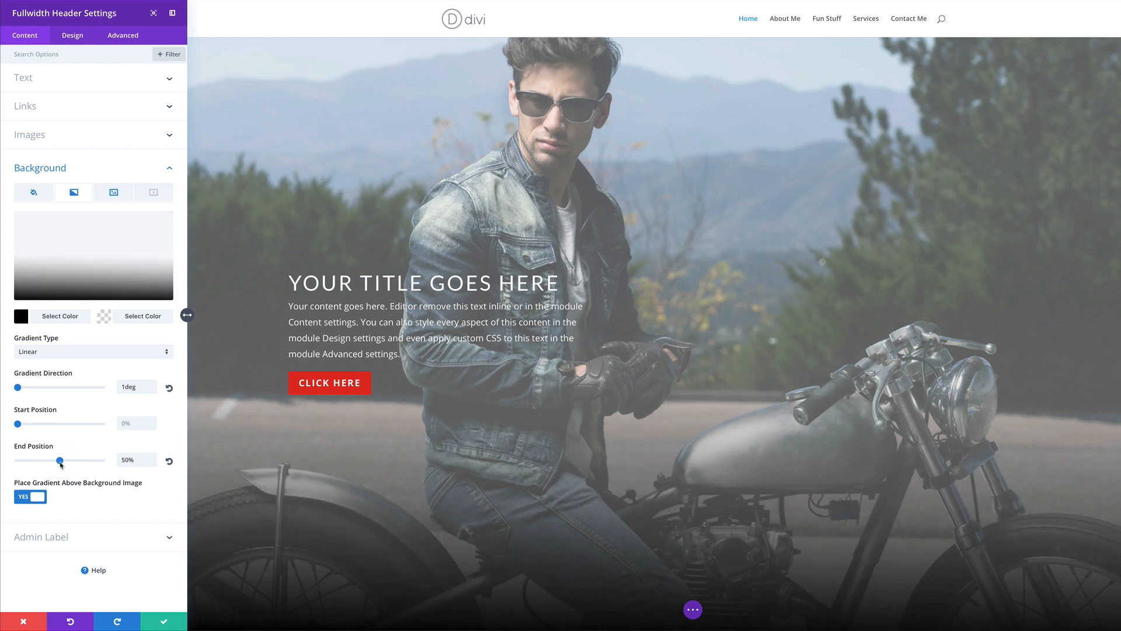
Step: Lower the opacity of the gradient's second color and set the gradient's start position to 15% and end position to 69%
click(104, 316)
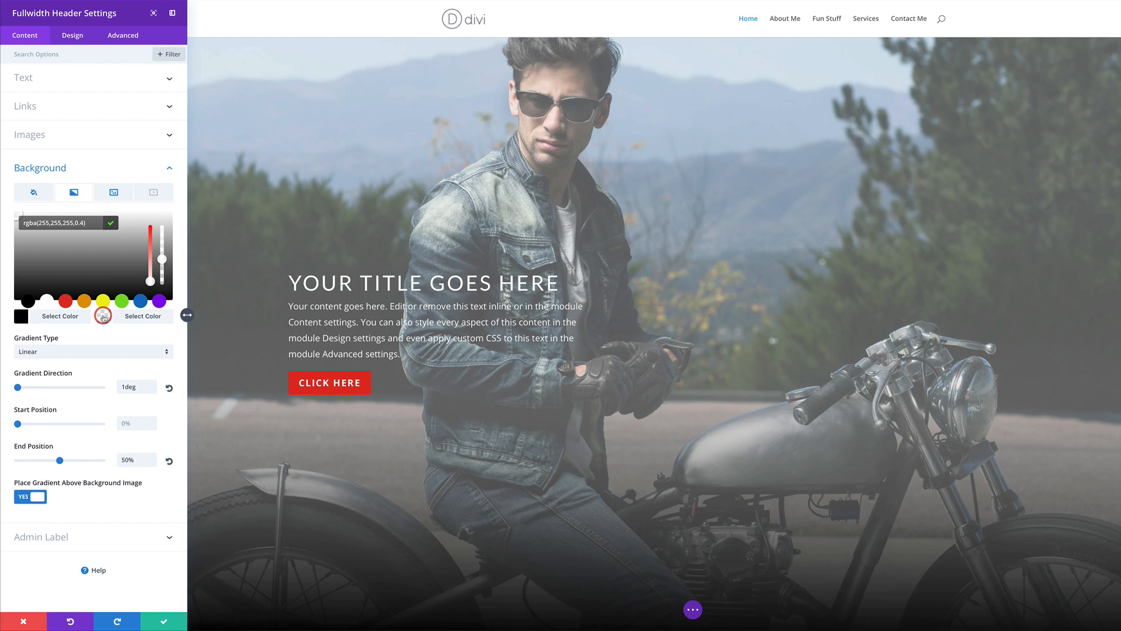
drag(163, 259, 166, 296)
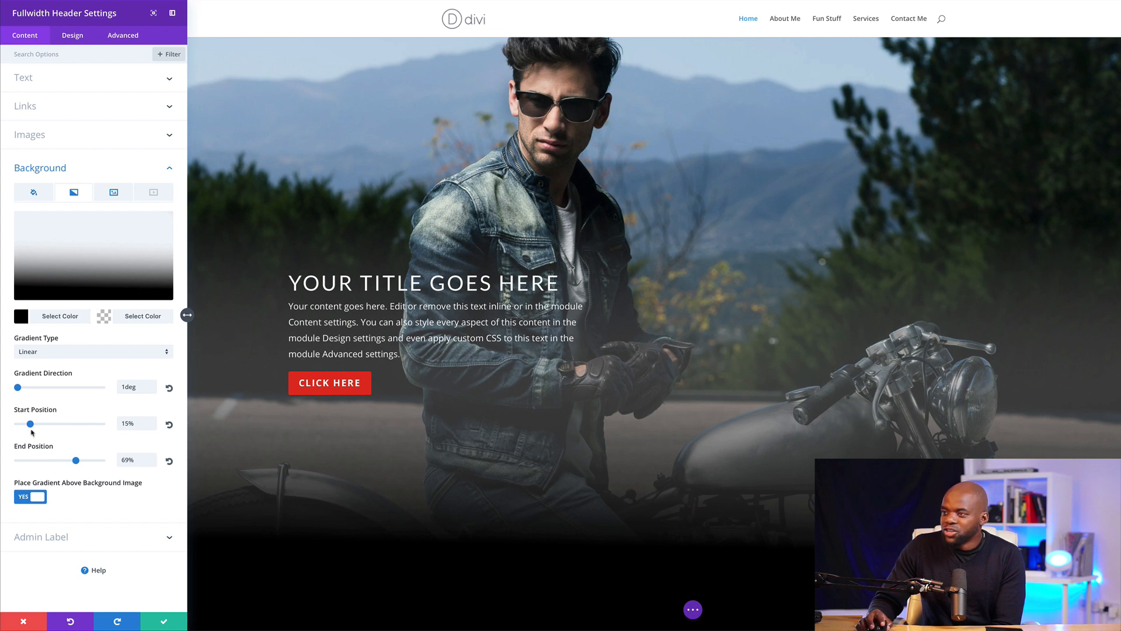
drag(30, 424, 31, 426)
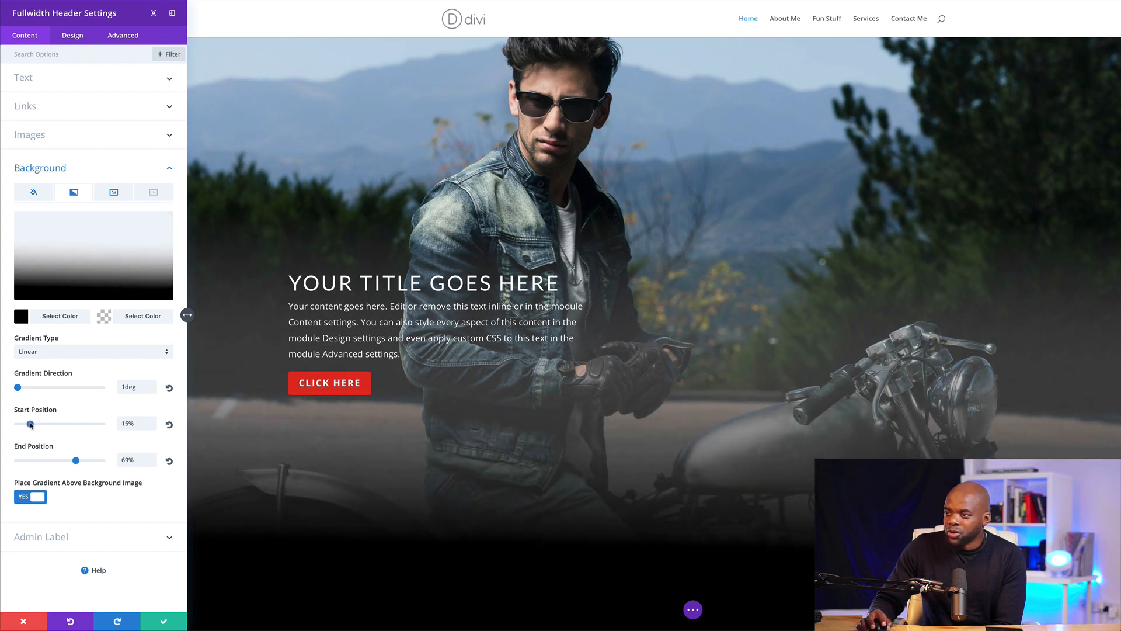
drag(17, 387, 26, 388)
drag(16, 390, 7, 391)
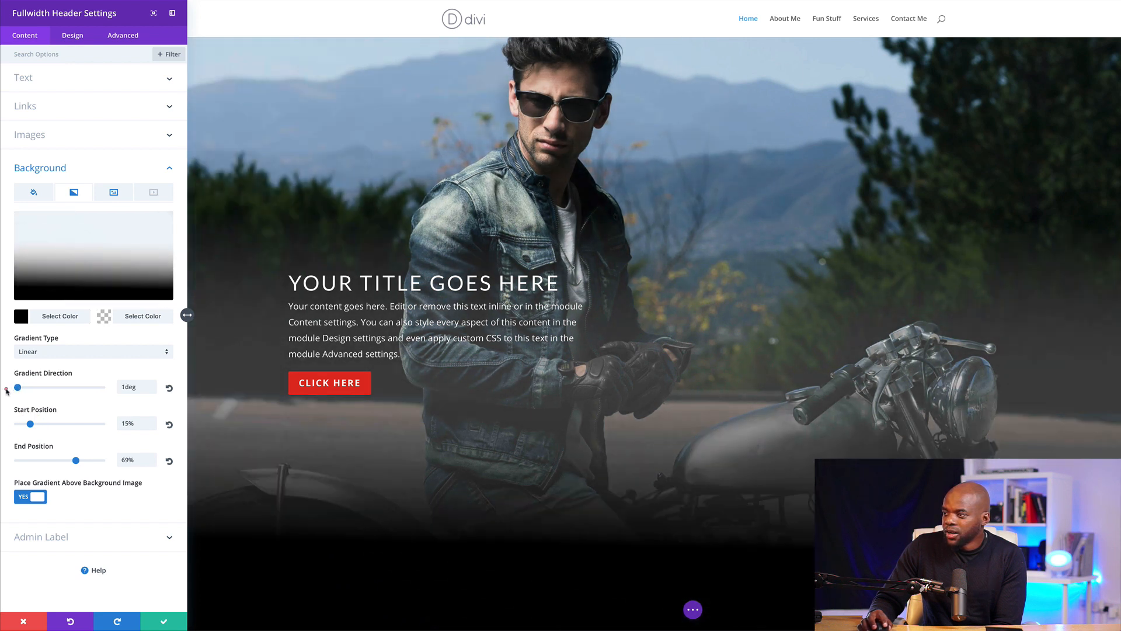
Step: Fine-tune the gradient to a 15% start position and a 72% end position, and save the header settings
drag(76, 463, 78, 464)
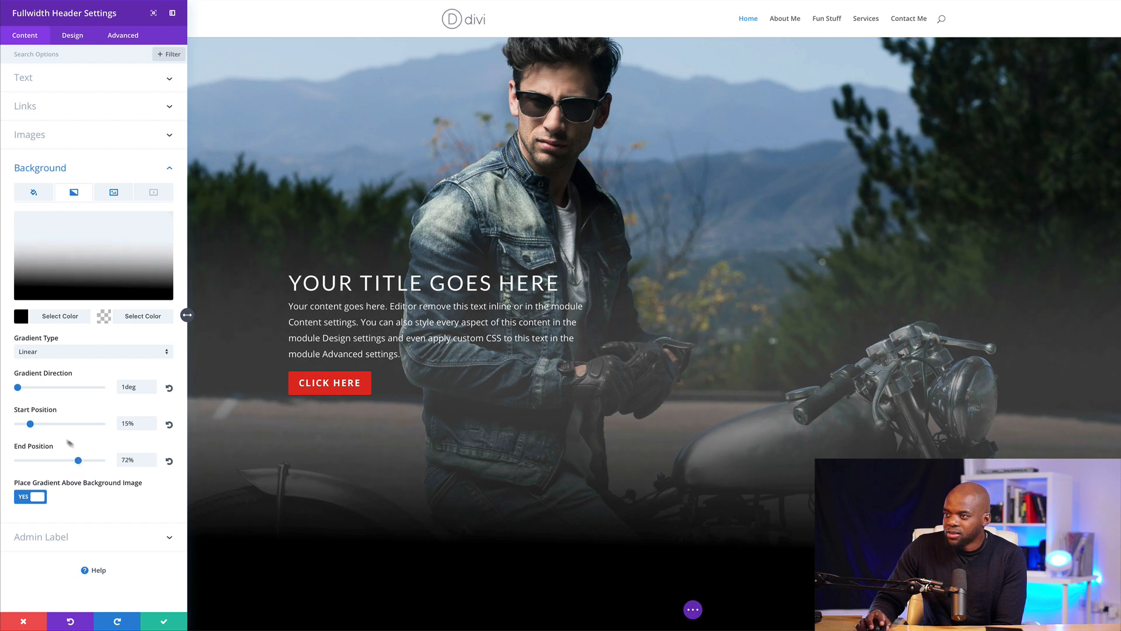
drag(31, 425, 34, 426)
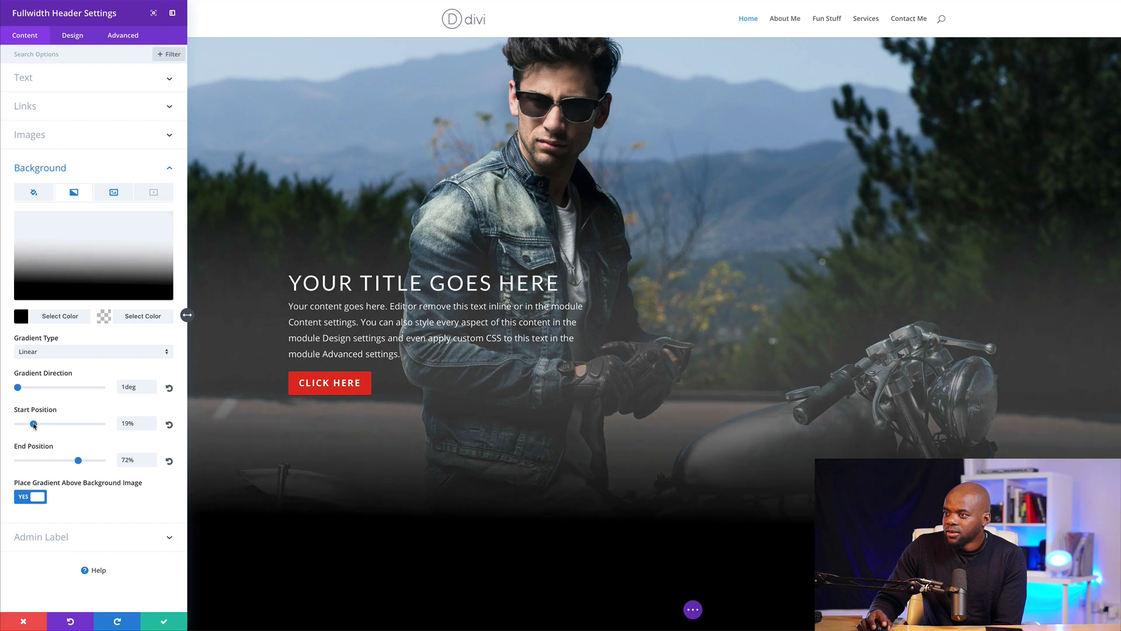
scroll(661, 418, down, 2)
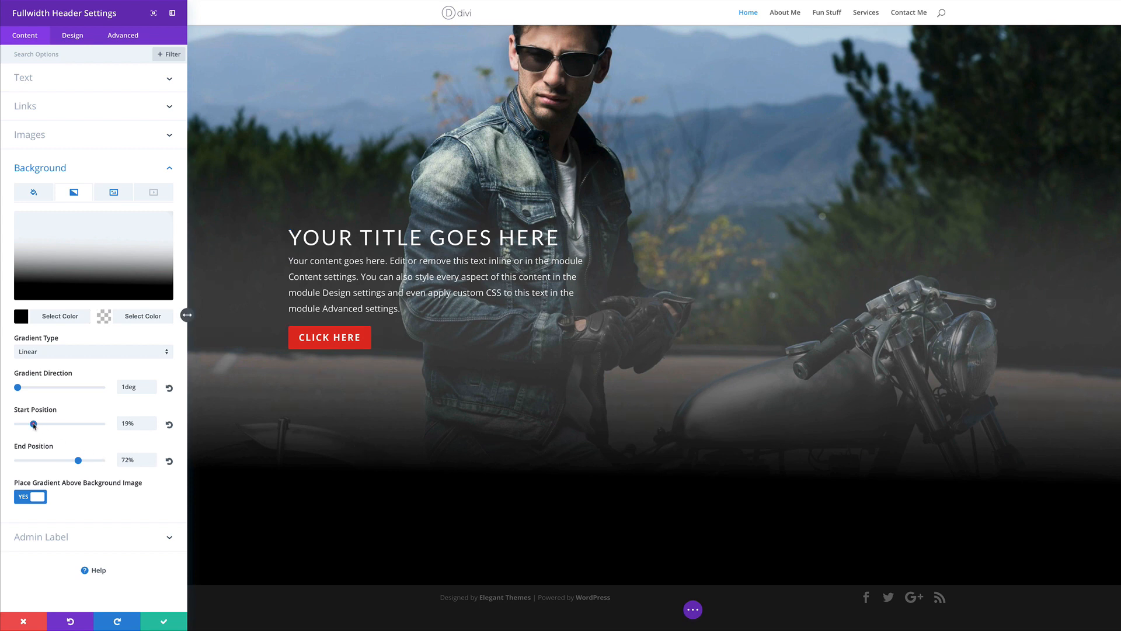
drag(34, 426, 31, 425)
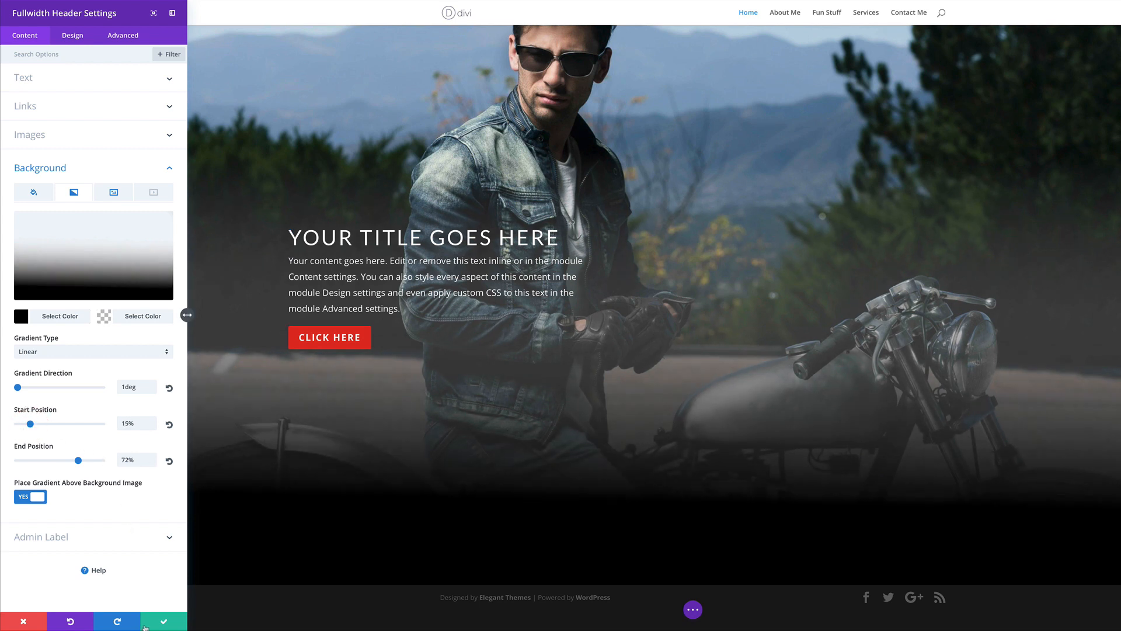
click(163, 622)
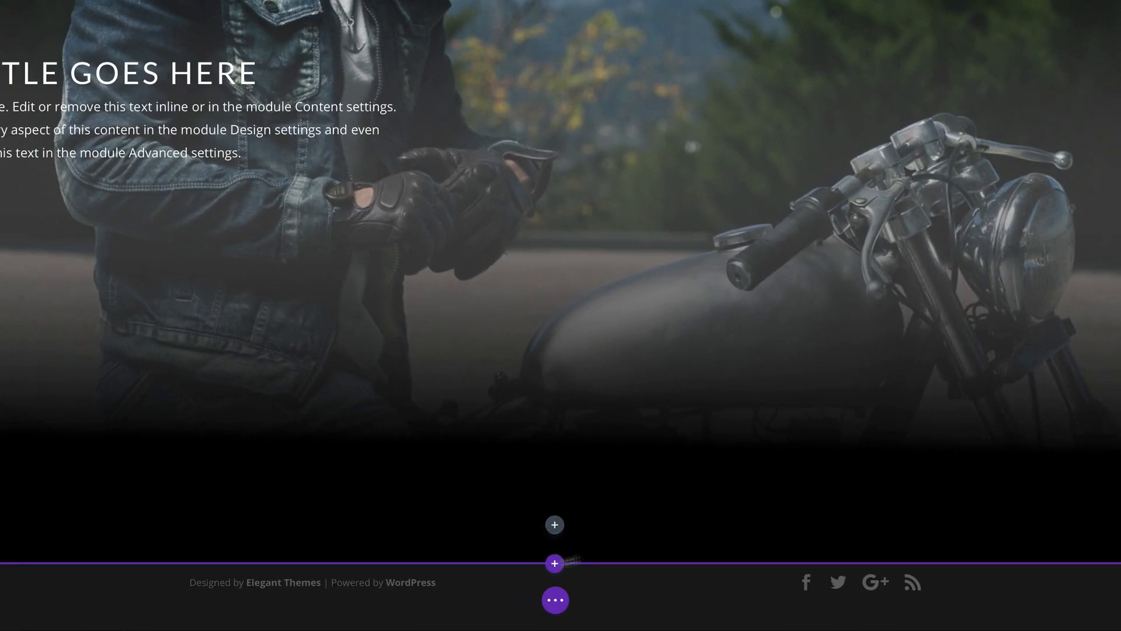
Step: Insert a regular section with a row of three equal columns below the header, without adding a module
click(556, 565)
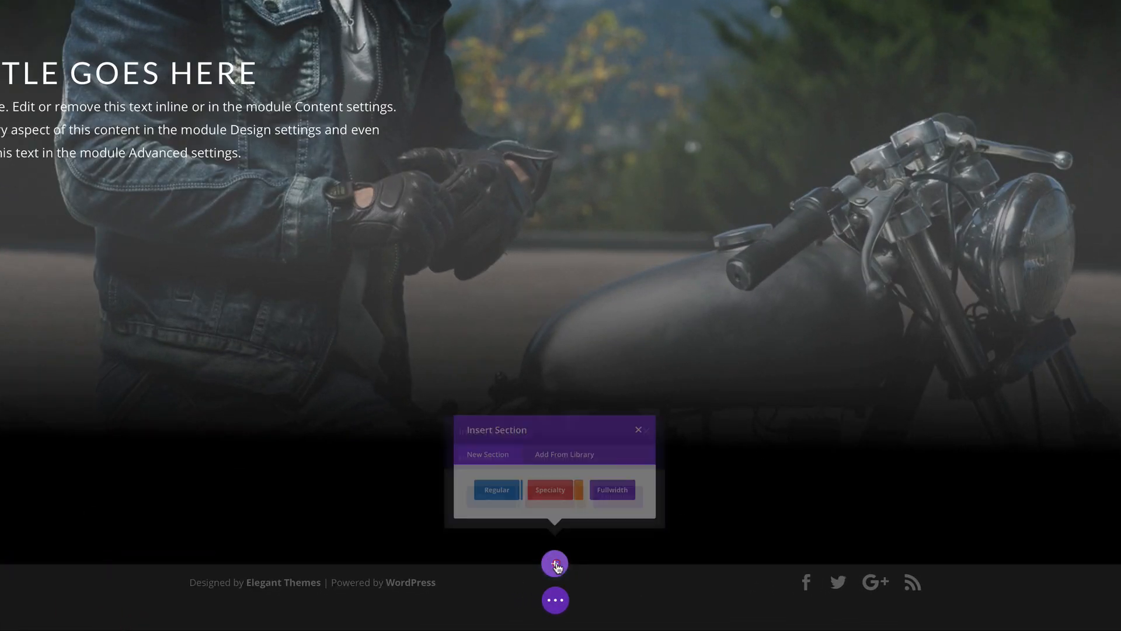
click(488, 521)
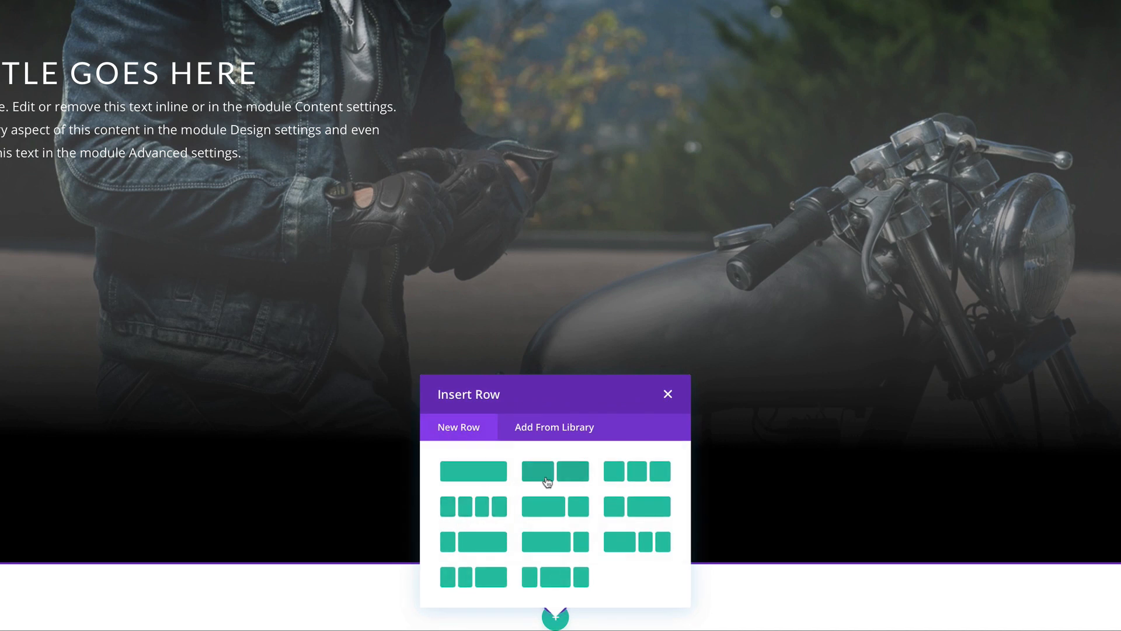
click(640, 478)
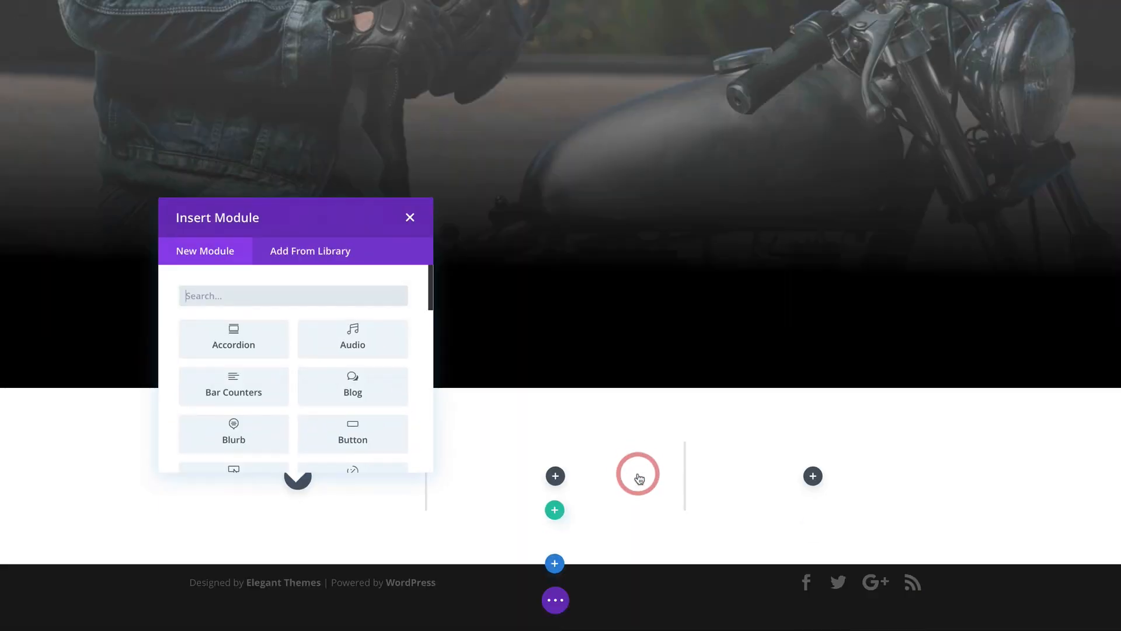
click(406, 221)
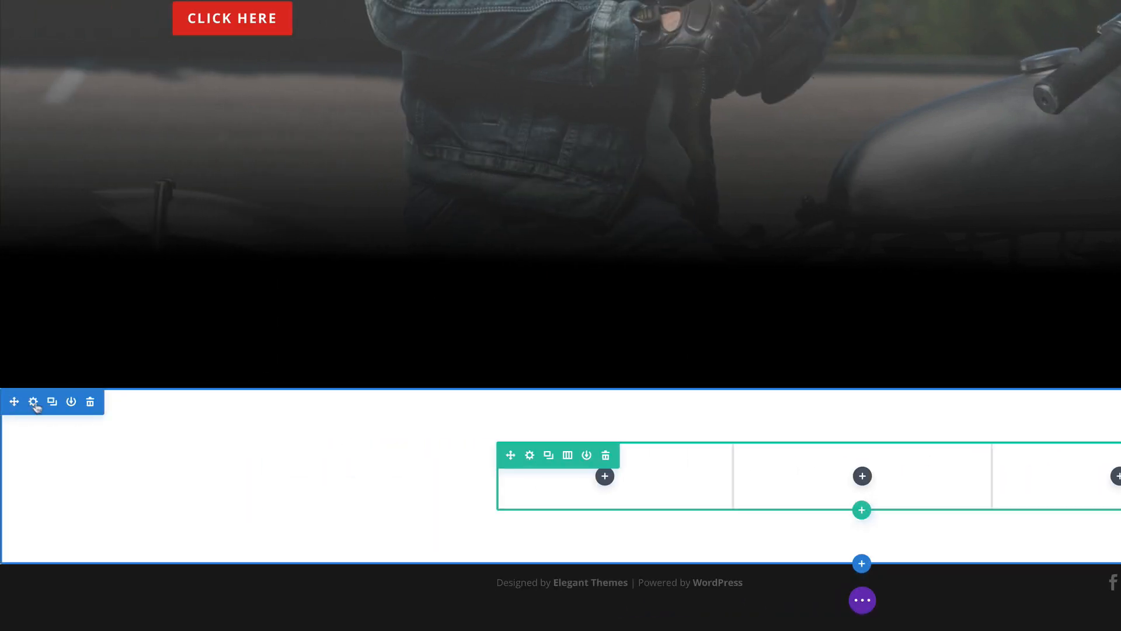
Step: Set the new three-column section's background color to black (#000000) and save the section settings
click(32, 402)
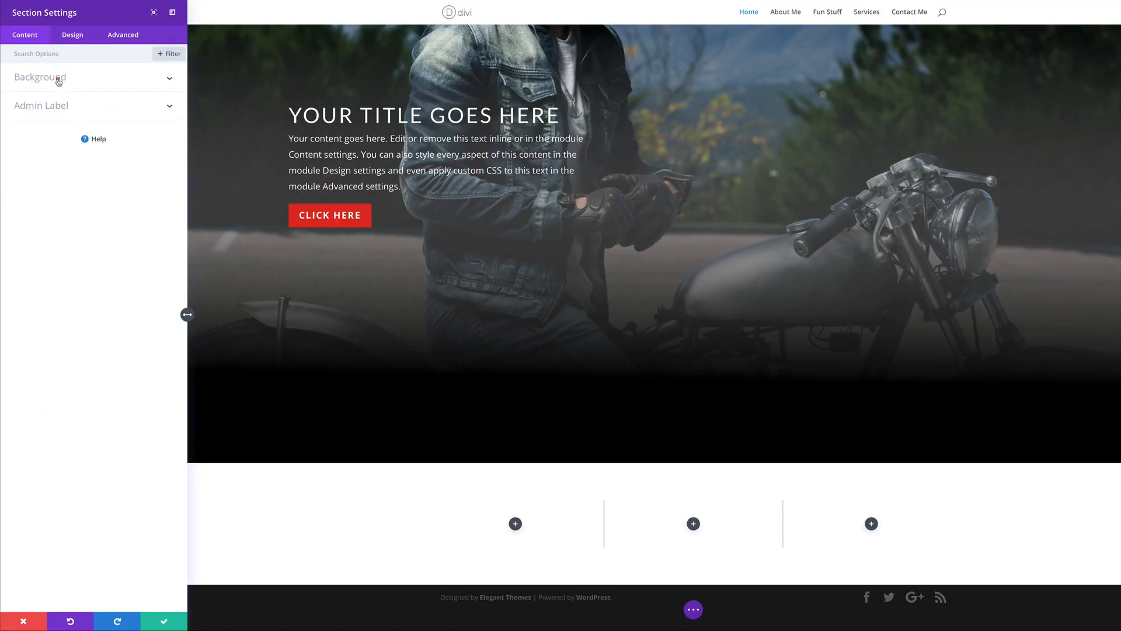
click(58, 80)
click(97, 163)
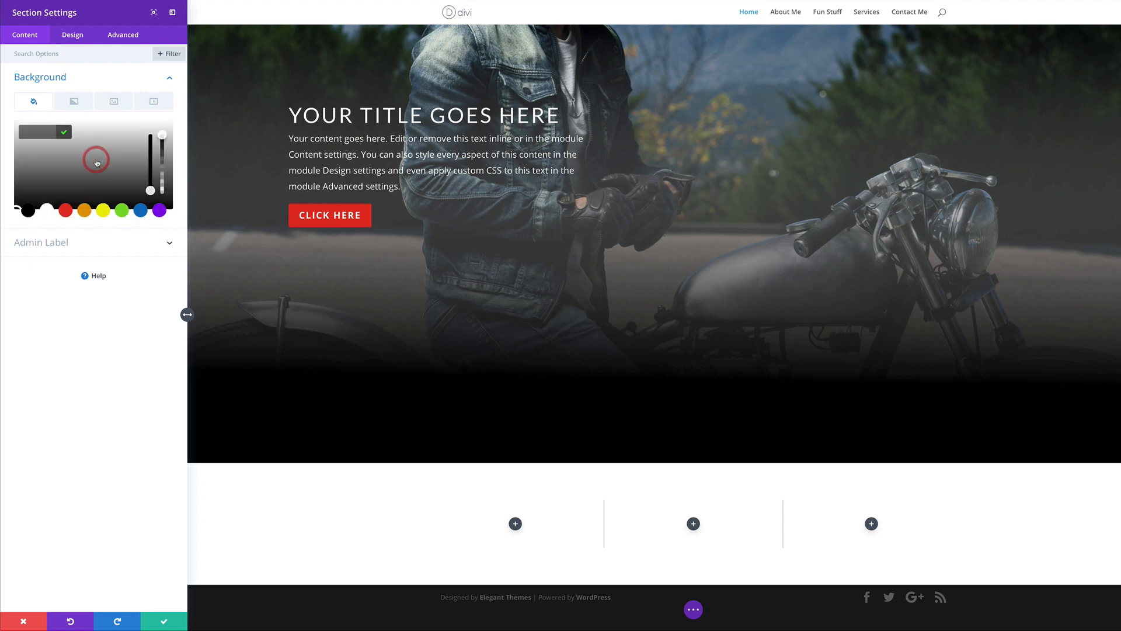
click(30, 212)
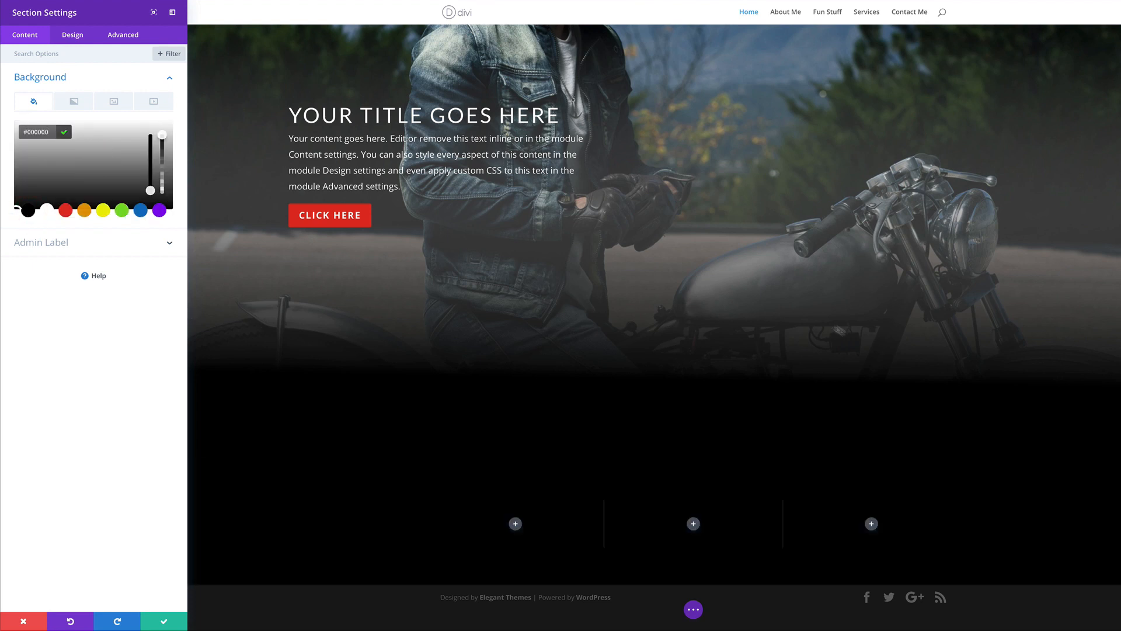
click(166, 623)
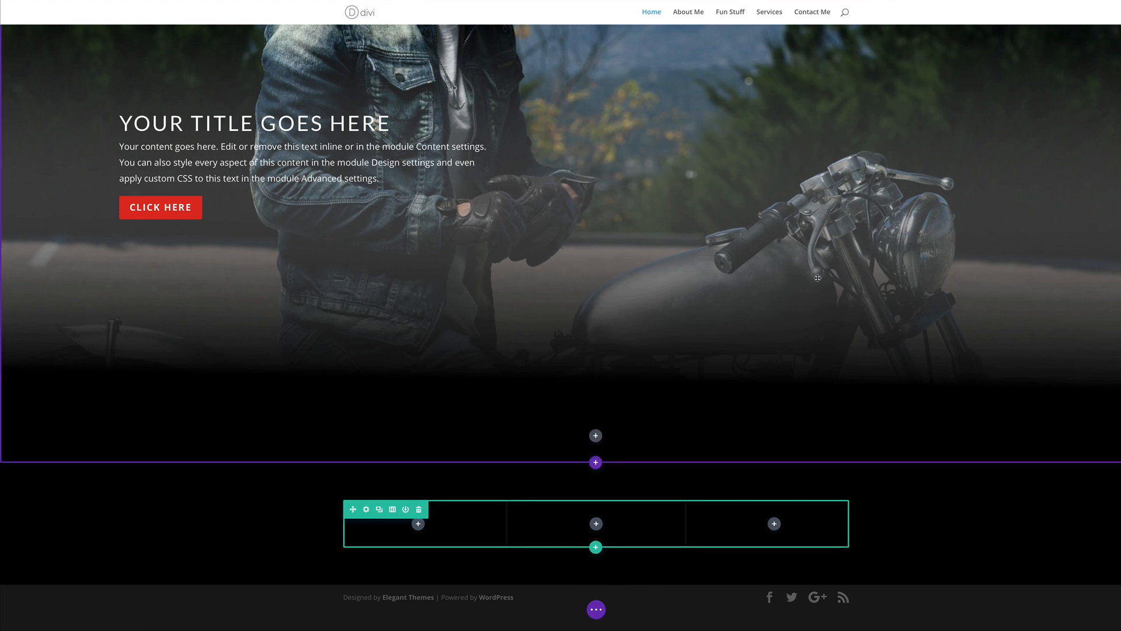
Step: Insert a Blurb module into the first column of the black three-column section
scroll(782, 308, up, 4)
scroll(781, 309, down, 4)
click(418, 523)
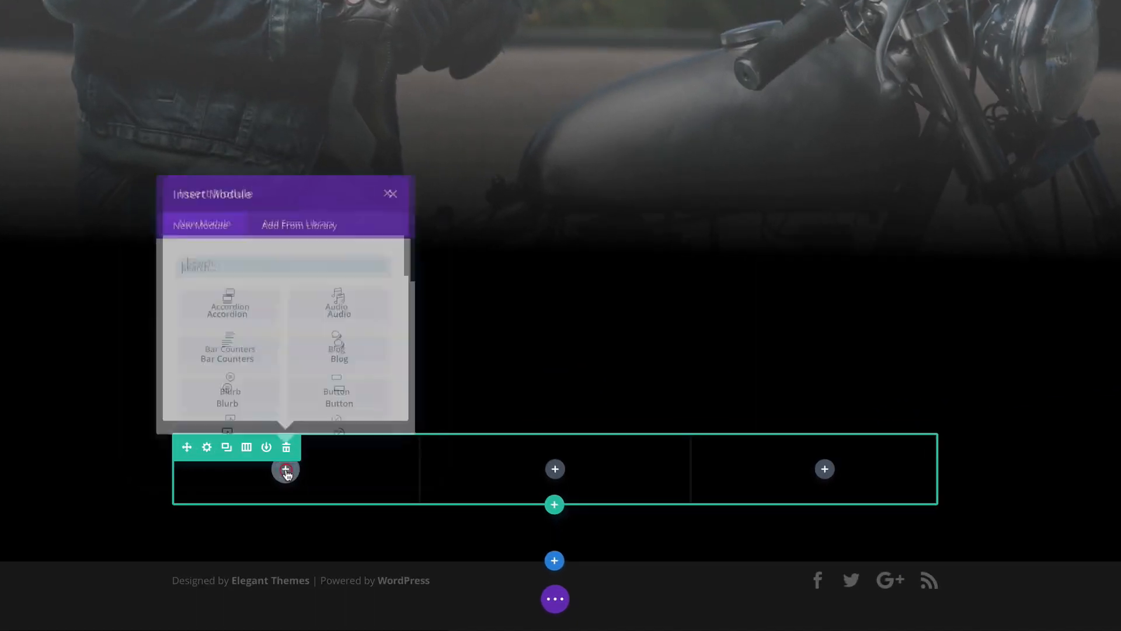
click(267, 275)
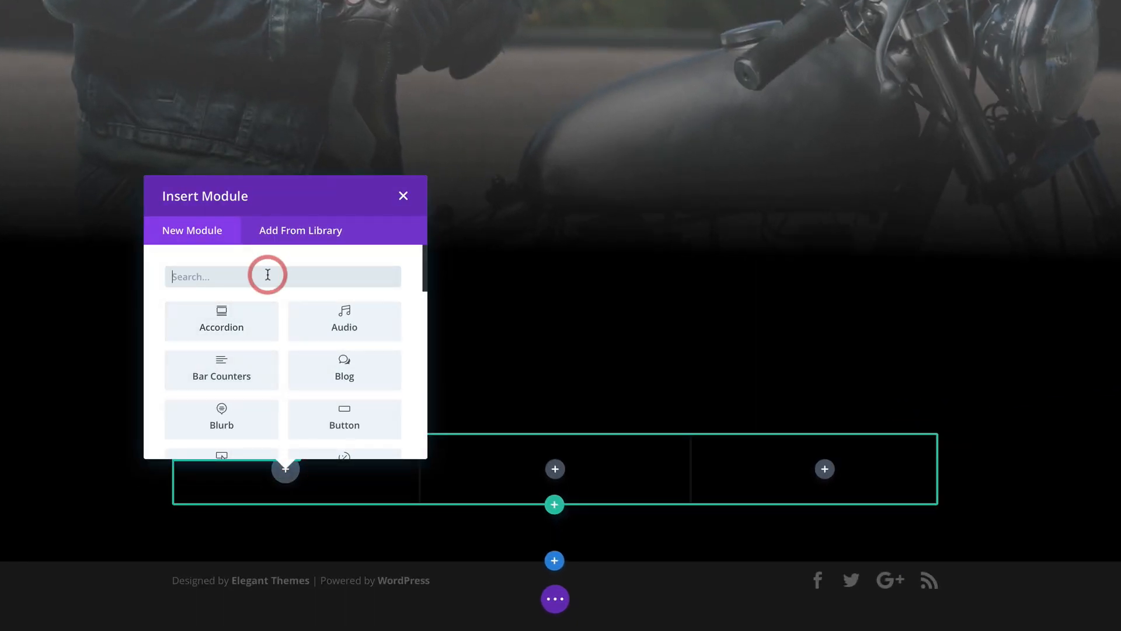
text(blur)
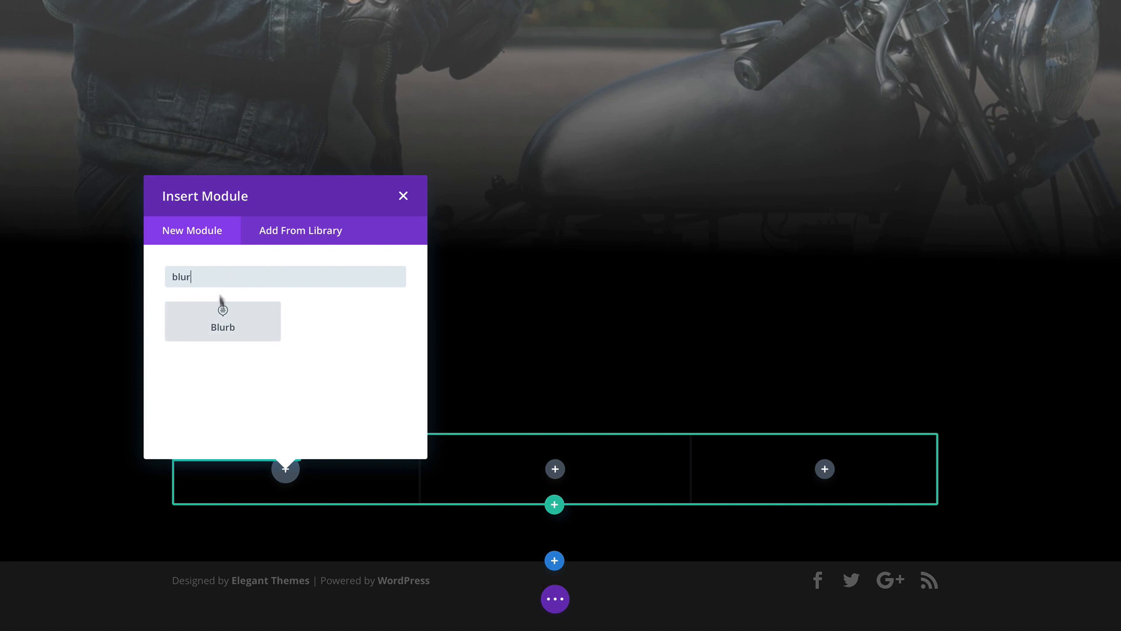
click(231, 330)
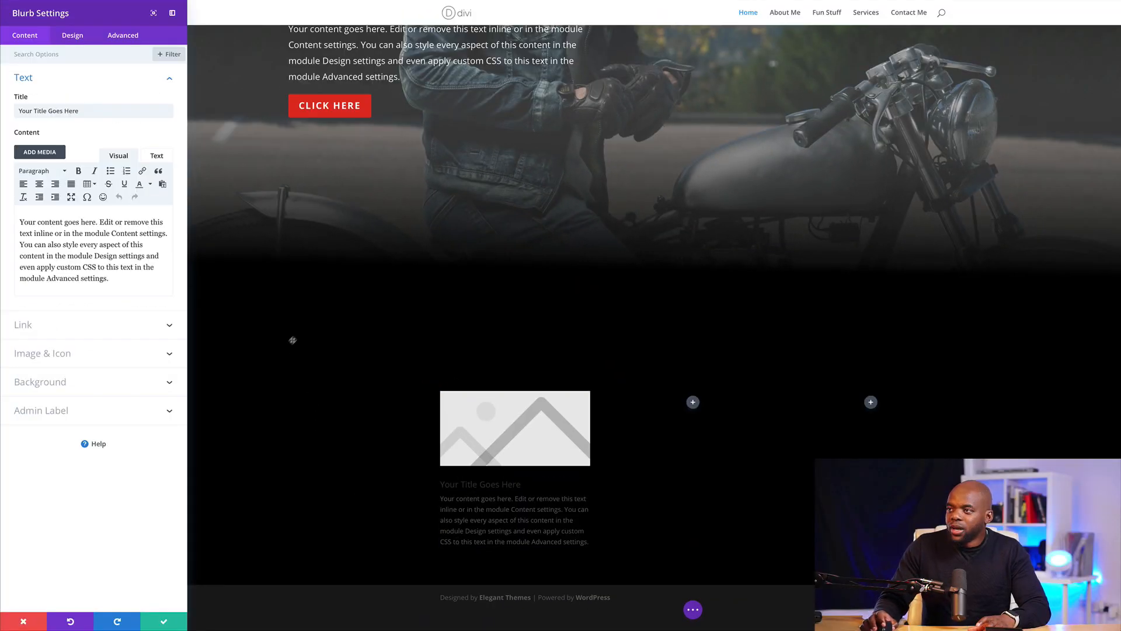
Step: Make the blurb use an icon instead of an image, choosing the credit card icon
scroll(290, 342, up, 1)
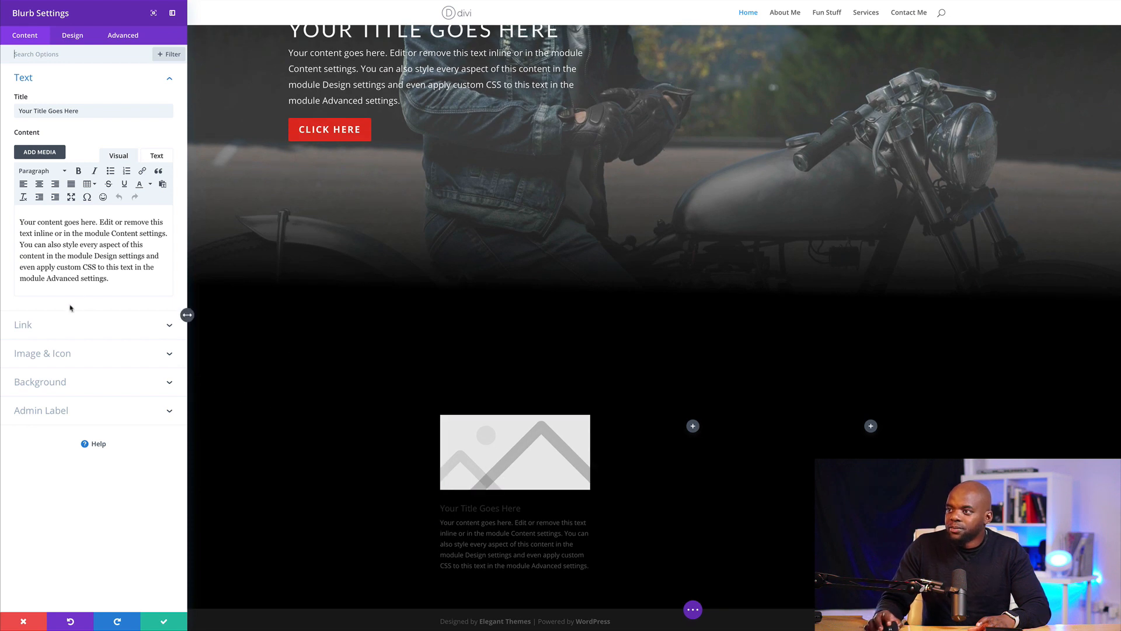
click(68, 357)
mouse_move(160, 221)
click(41, 174)
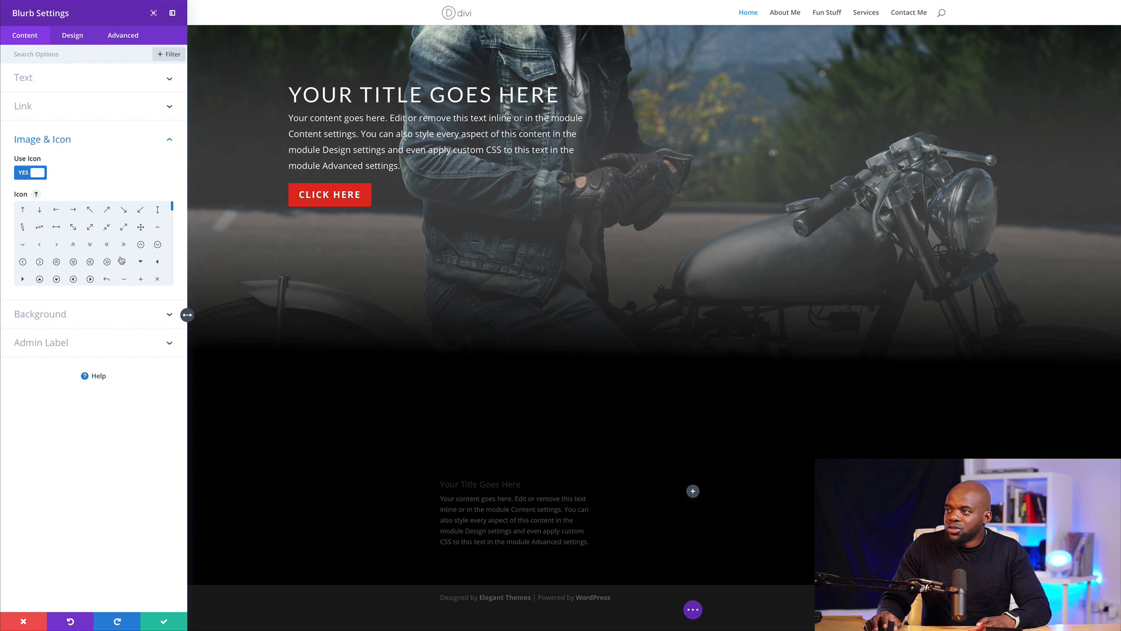
drag(171, 208, 173, 225)
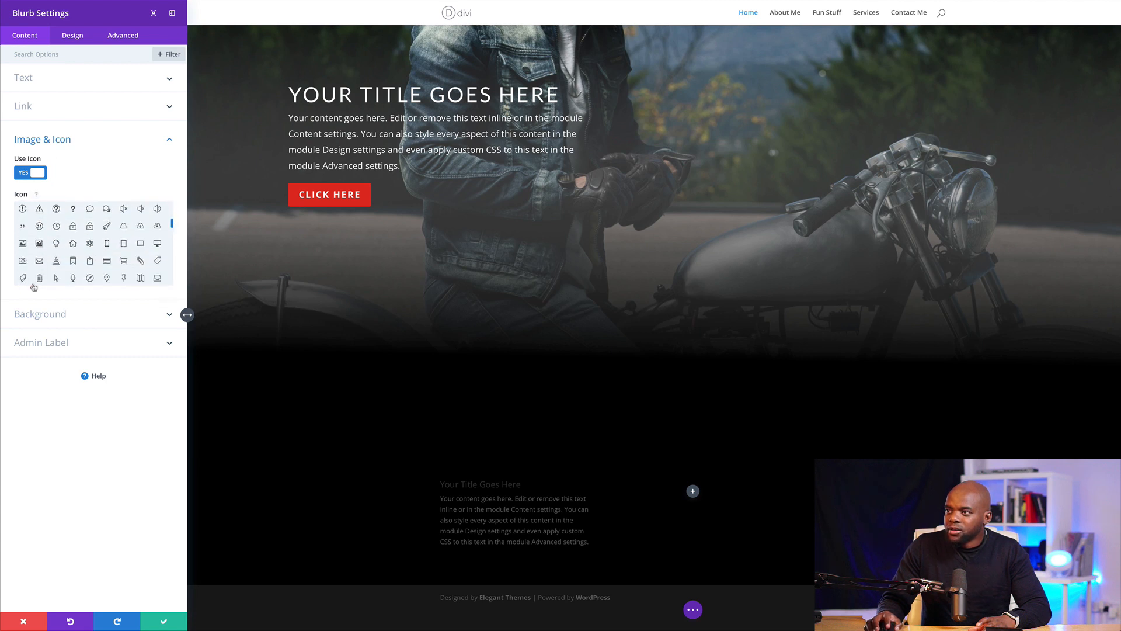
click(107, 262)
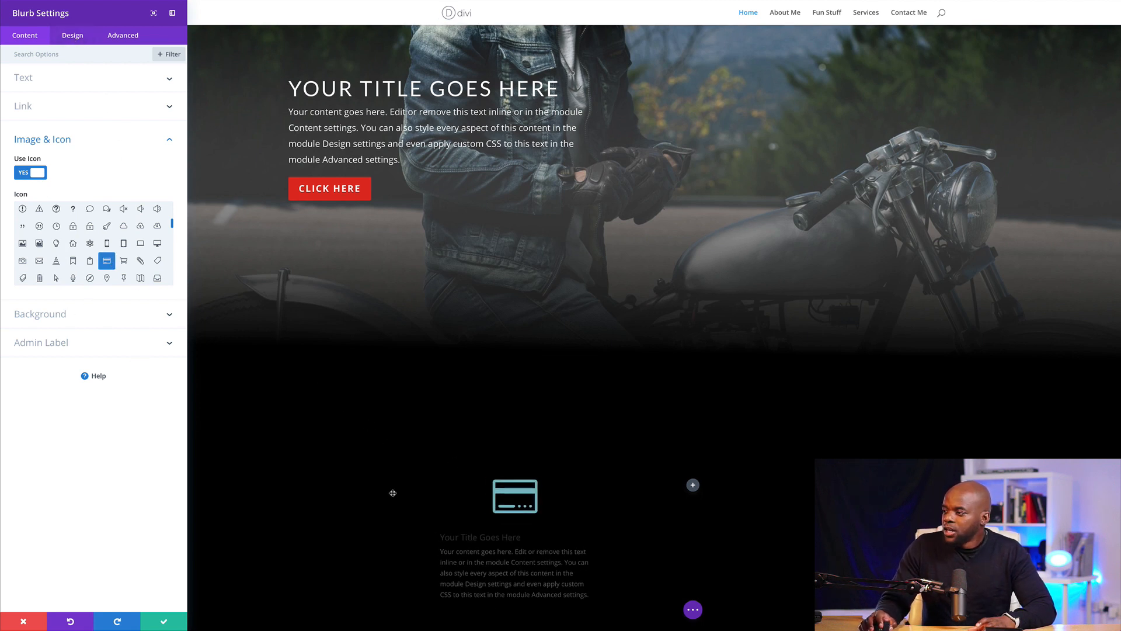
scroll(393, 493, down, 1)
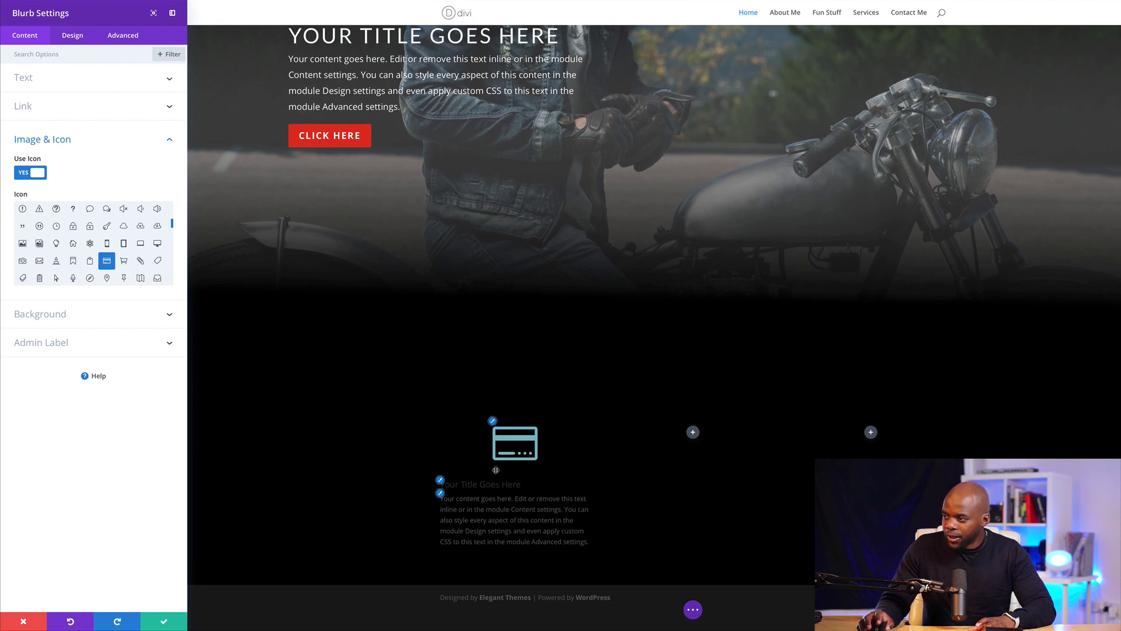
Step: Turn on the circle icon for the blurb, with a red circle color and a white icon color
click(72, 36)
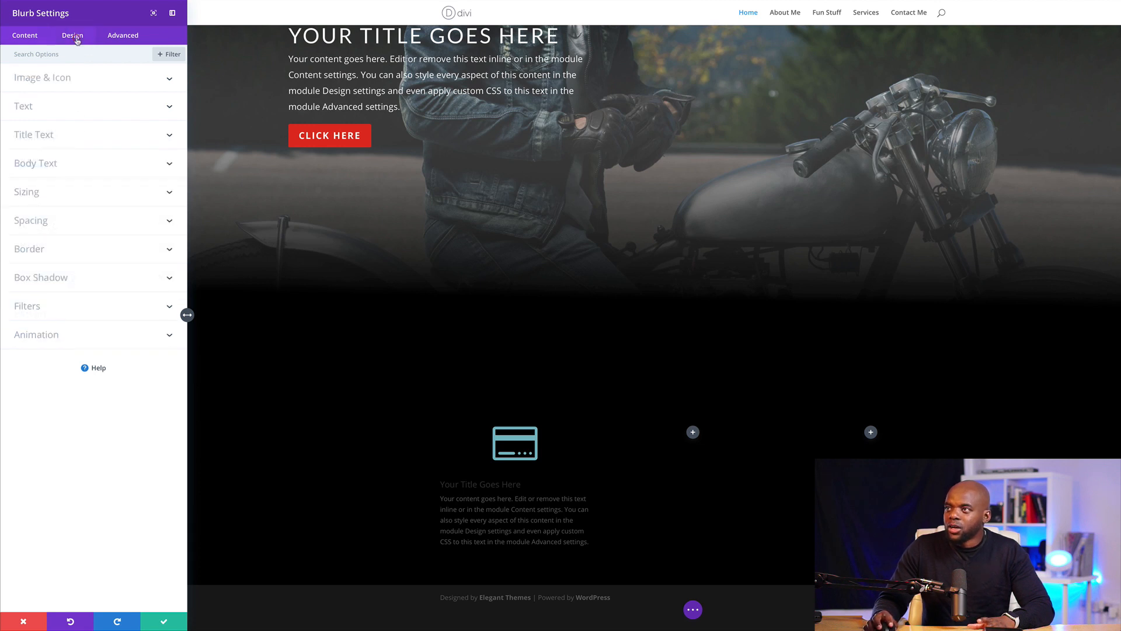
click(56, 79)
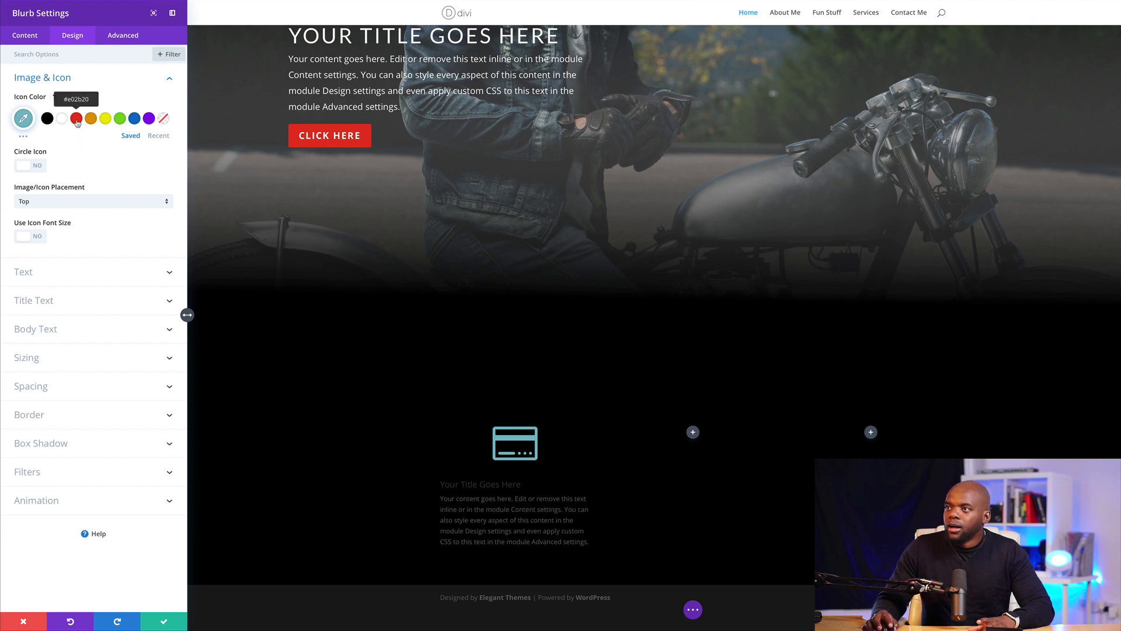
click(39, 167)
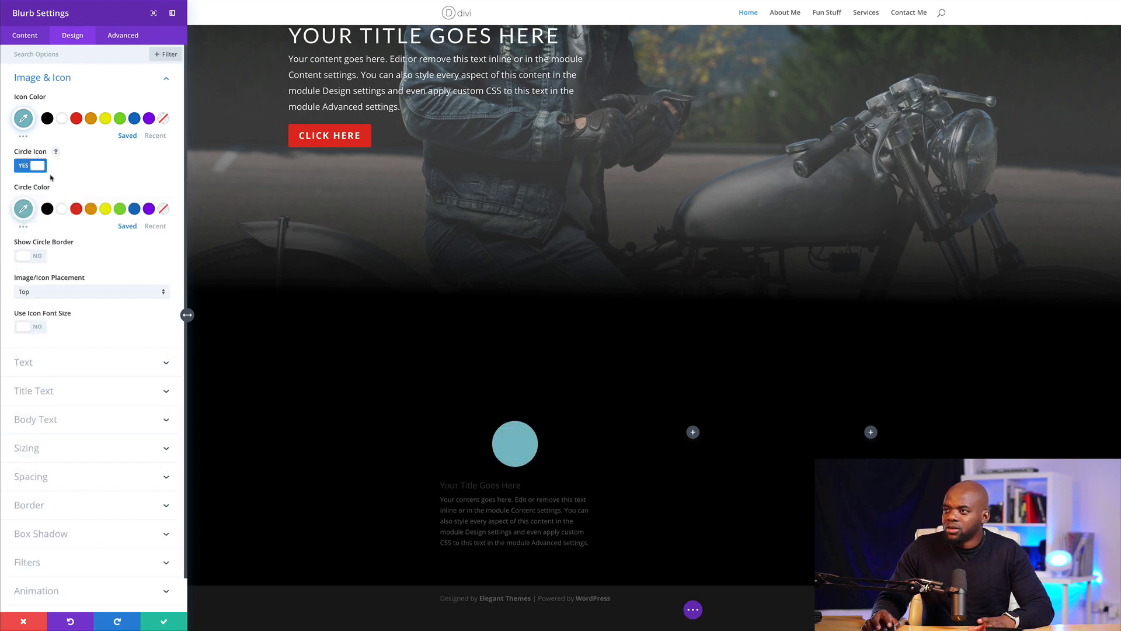
click(76, 208)
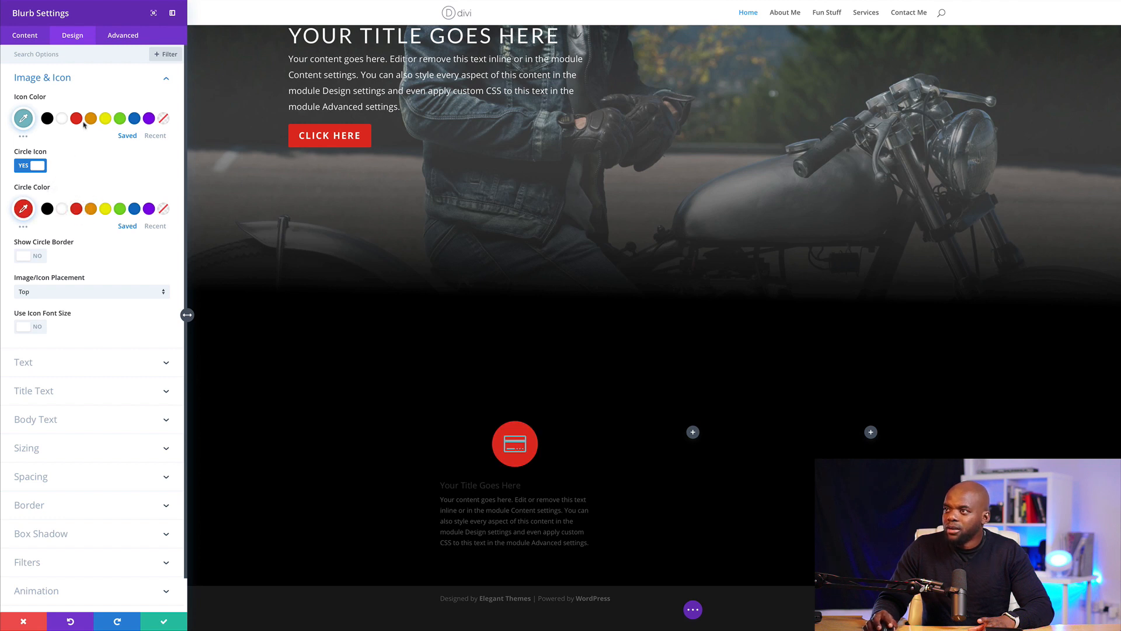
click(63, 122)
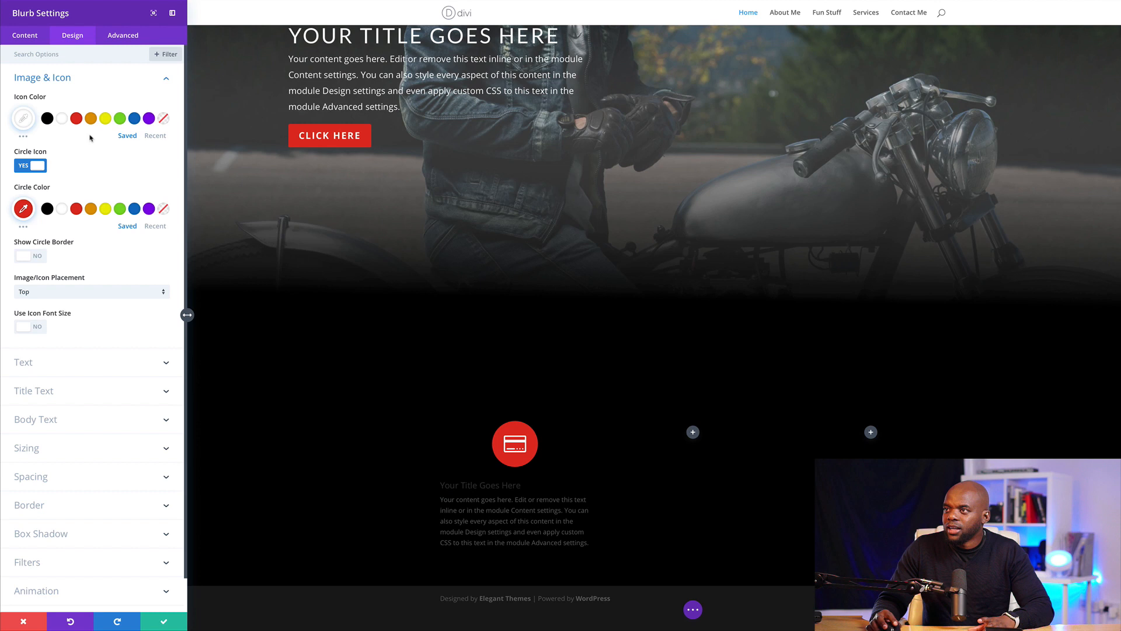
Step: Try a yellow icon color from the extended palette, and return the icon color to white
click(24, 138)
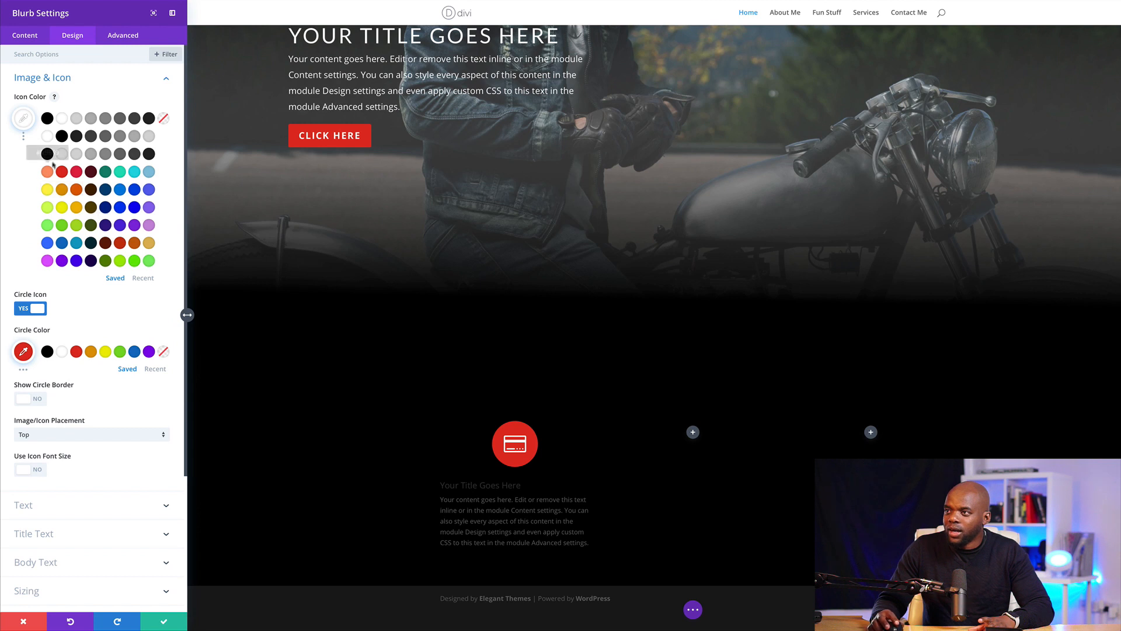
click(62, 208)
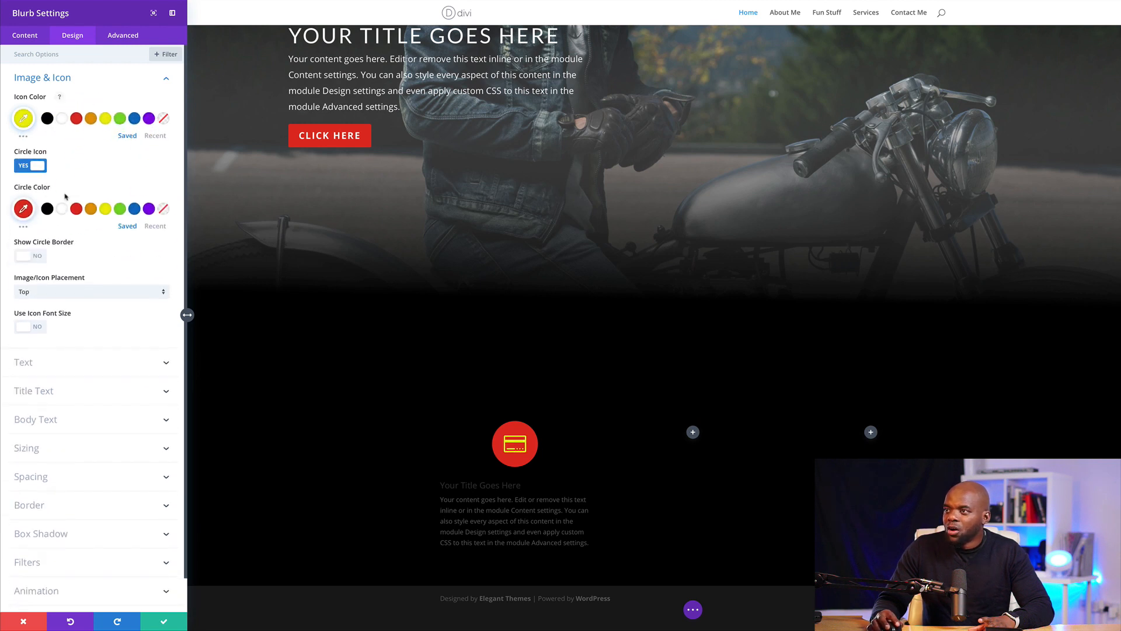
click(62, 120)
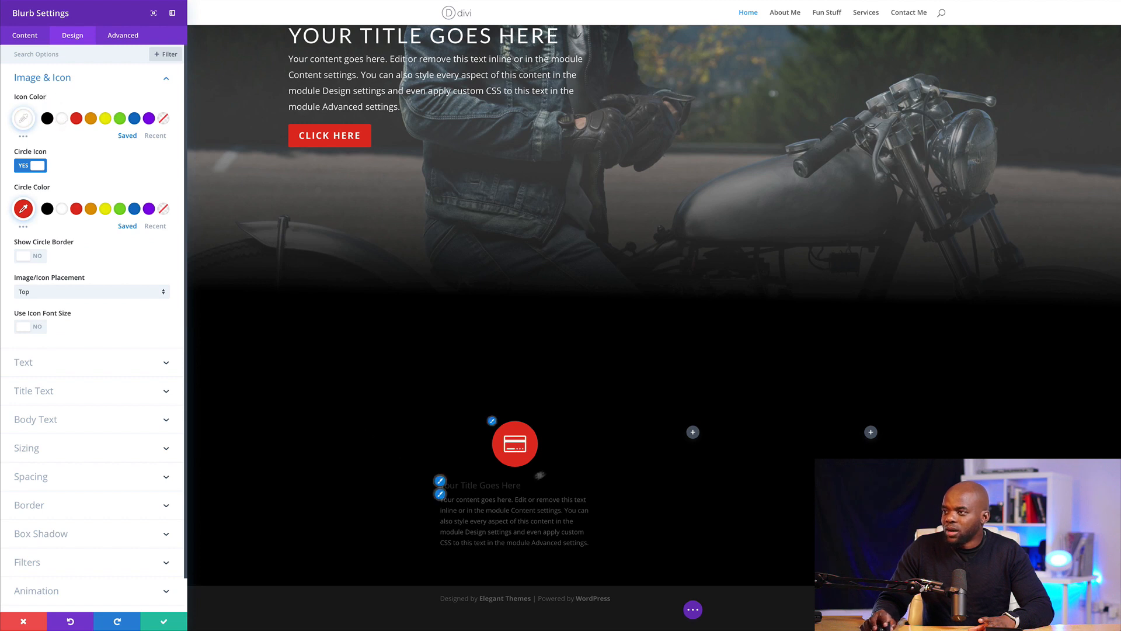
Step: Enable a custom icon font size for the blurb and set it to 48px
click(38, 329)
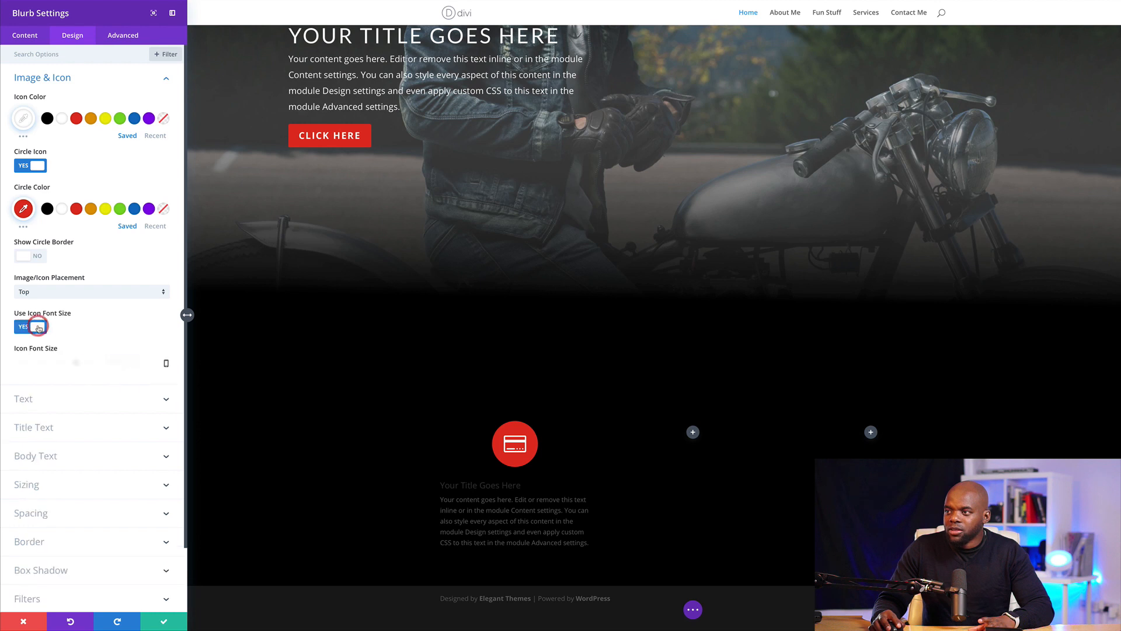
drag(76, 365, 48, 368)
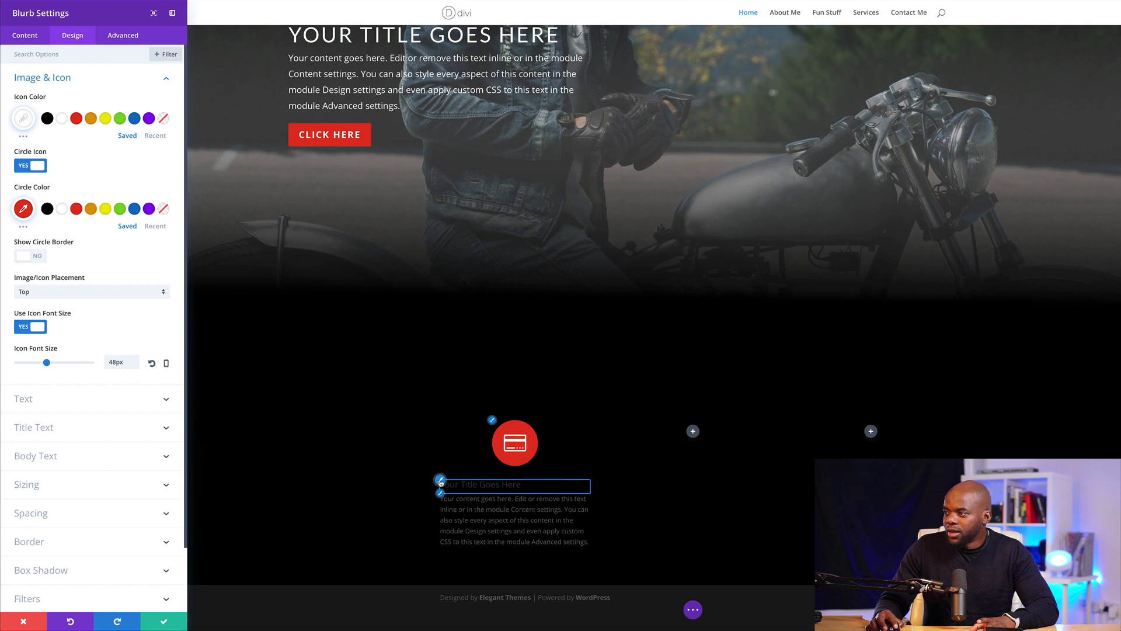
Step: Style the blurb's title text as bold and centered, with a size of 21px and the light gray color #d6d6d6
click(441, 481)
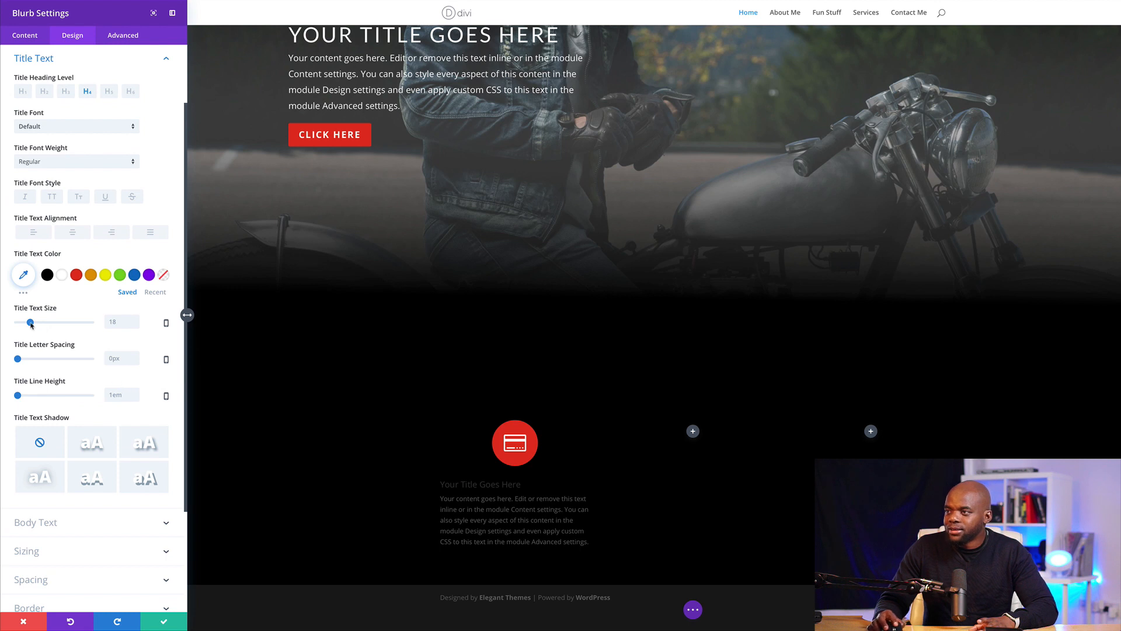
drag(31, 323, 32, 323)
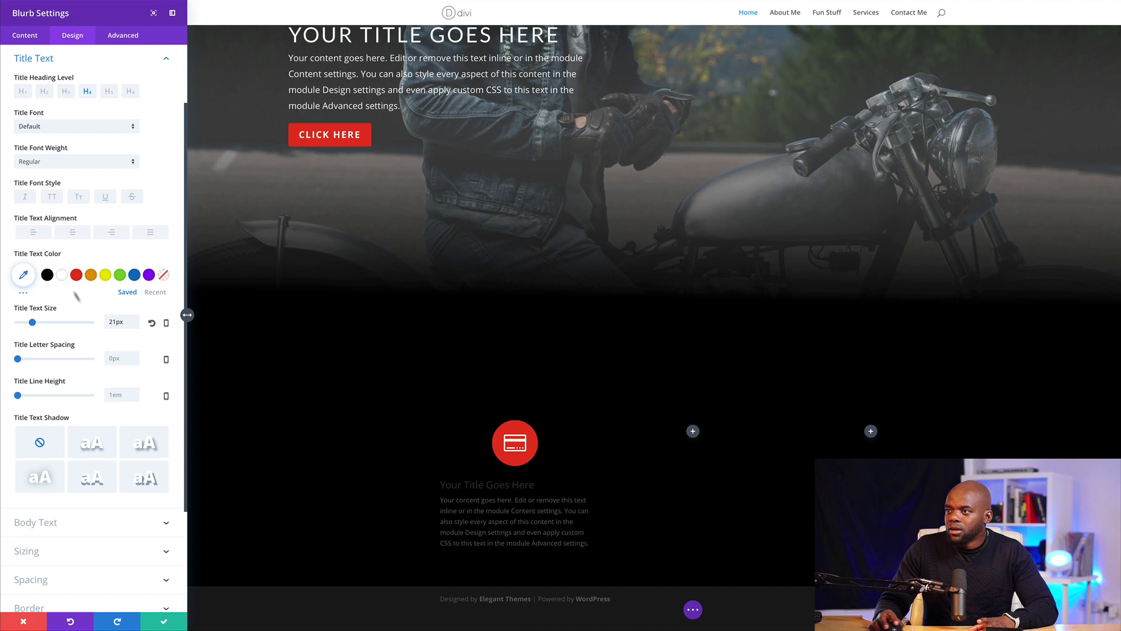
click(62, 277)
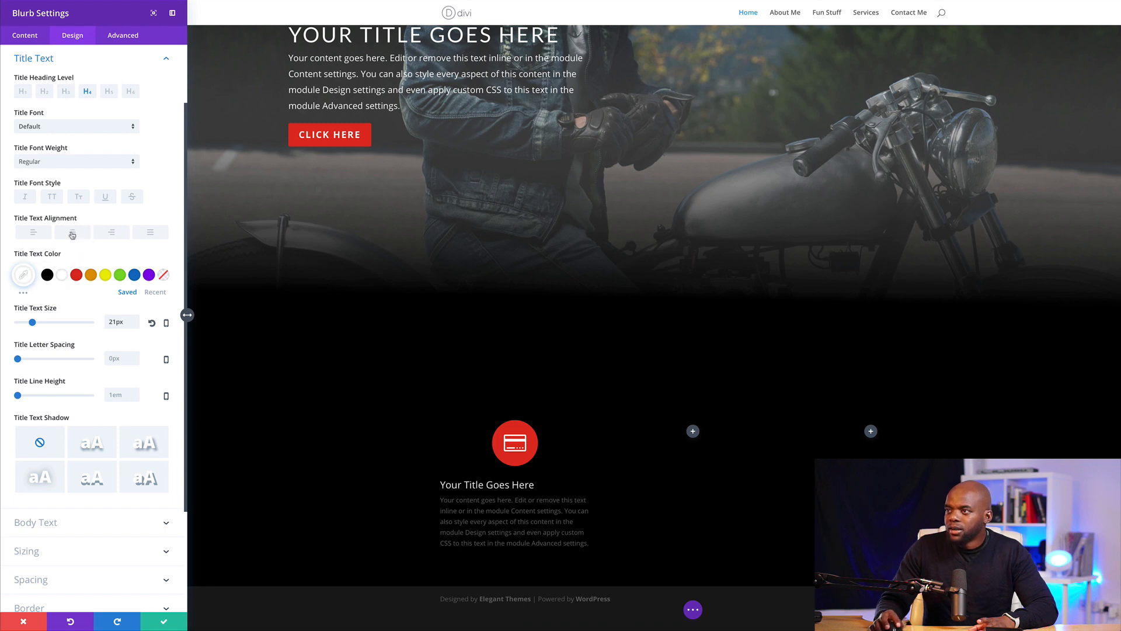
click(72, 233)
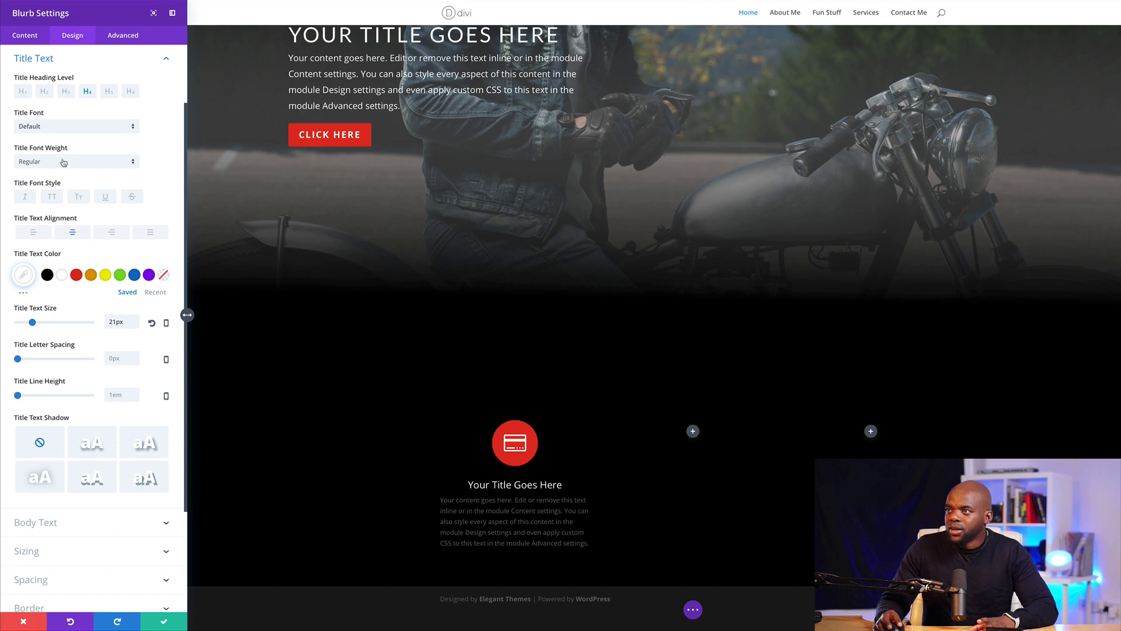
click(63, 162)
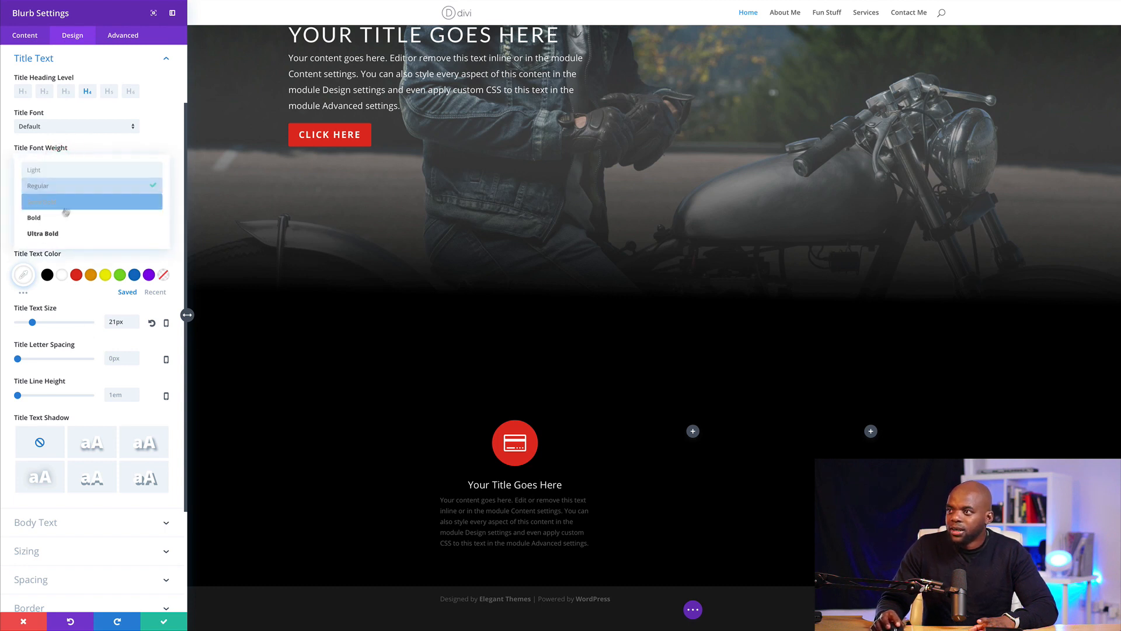
click(59, 216)
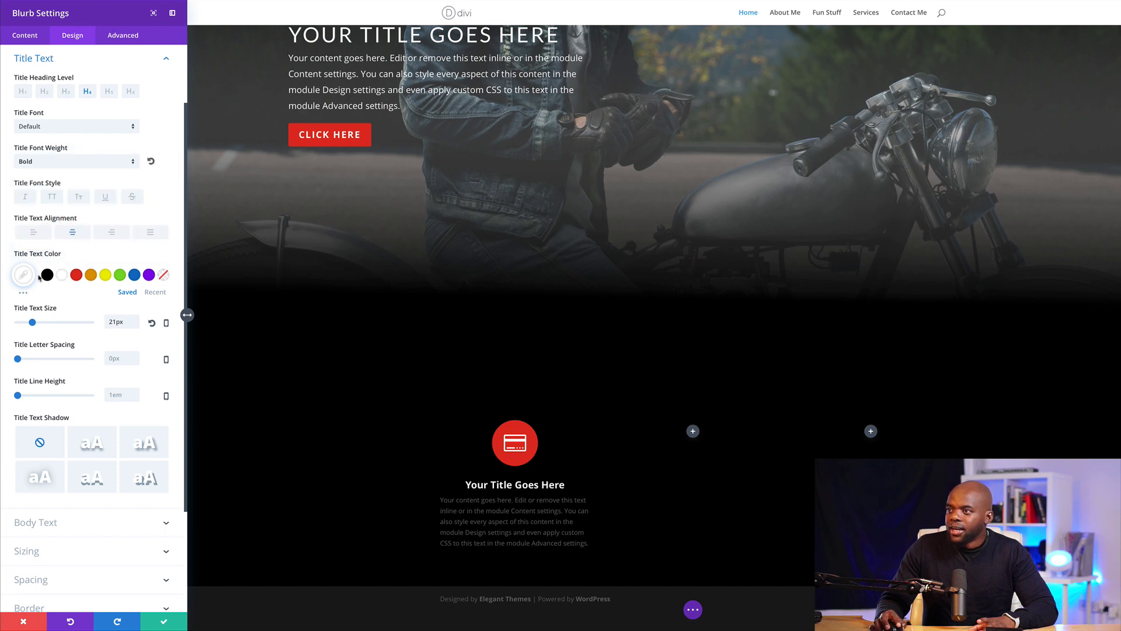
click(24, 296)
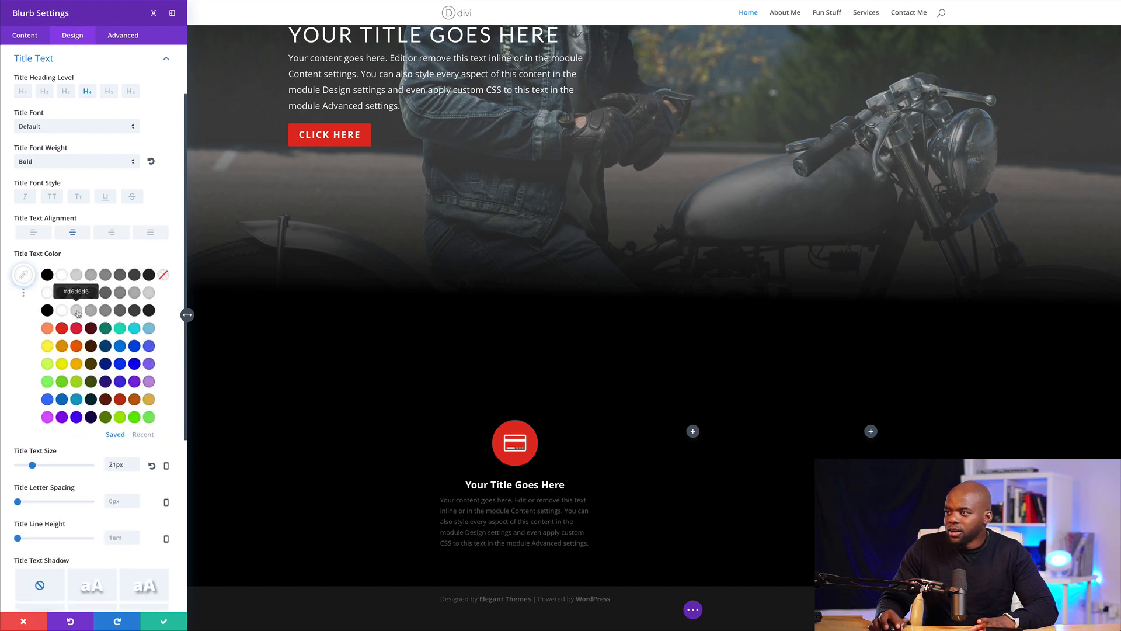
click(77, 310)
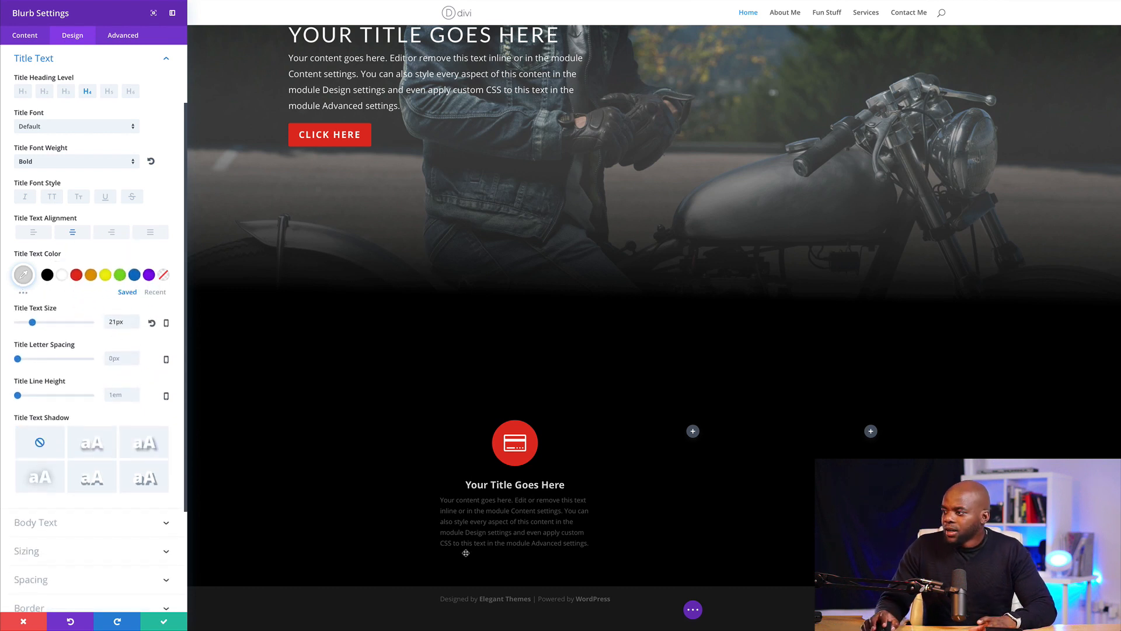
Step: Set the blurb's body text size to 16px and its color to light gray from the extended palette
click(440, 495)
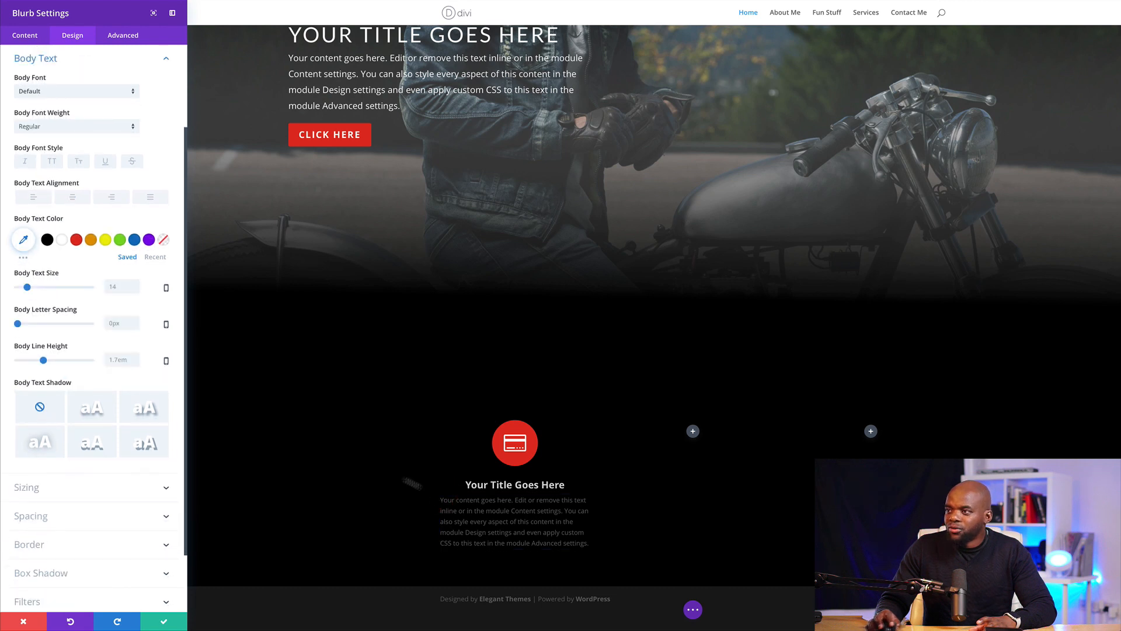
drag(28, 287, 30, 288)
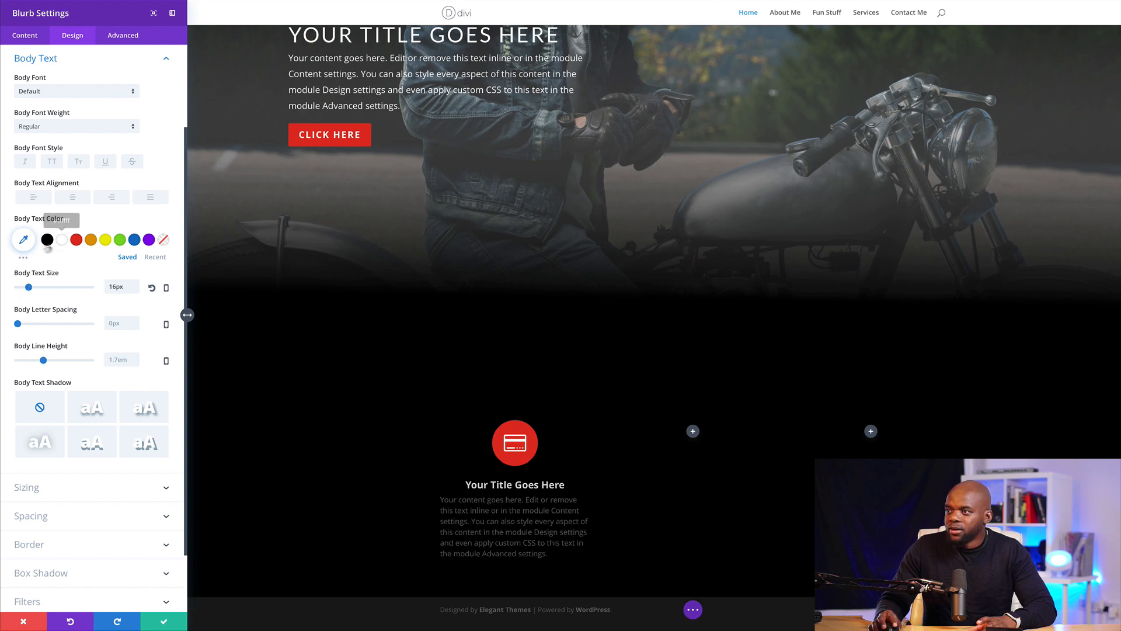
click(23, 257)
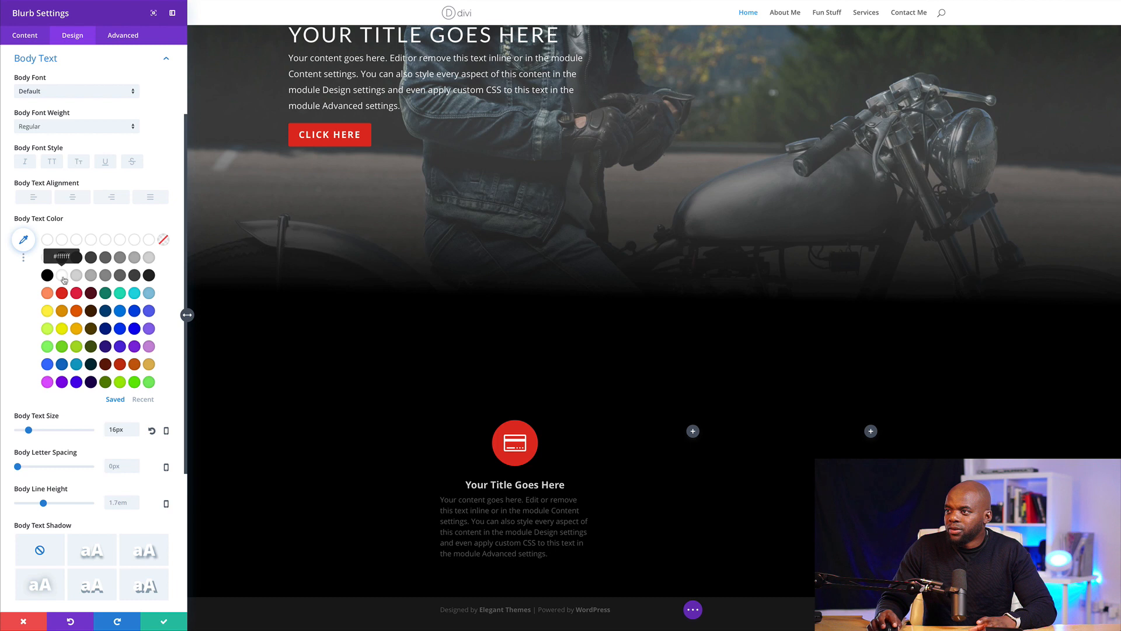
click(77, 277)
scroll(85, 207, up, 2)
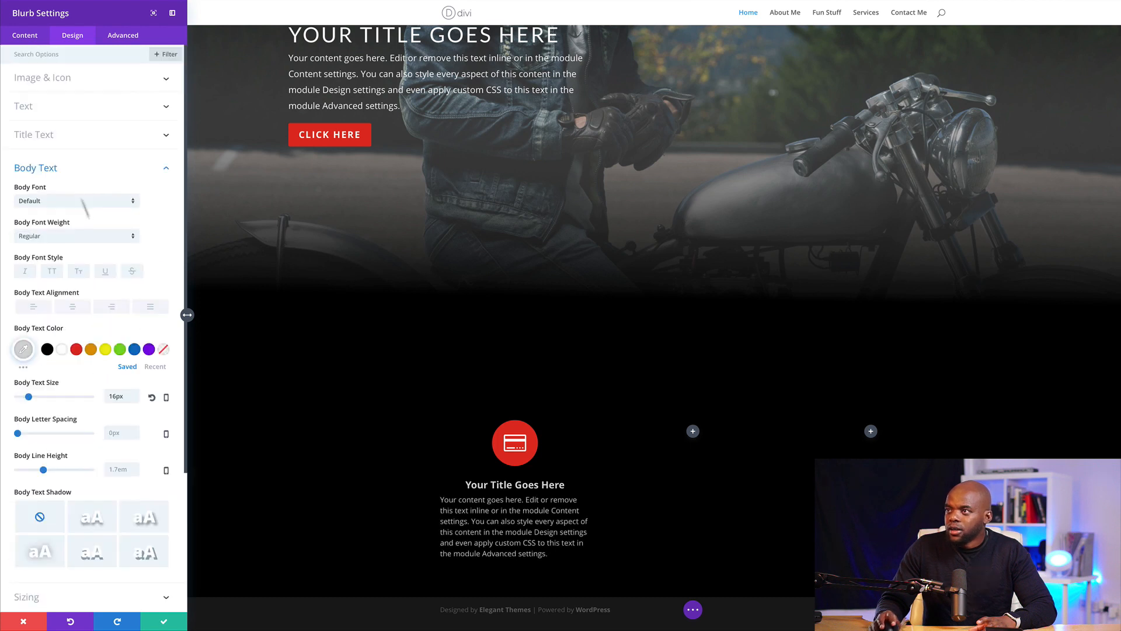
Step: Center the blurb's text orientation, and duplicate the blurb into the row's other two columns
click(52, 108)
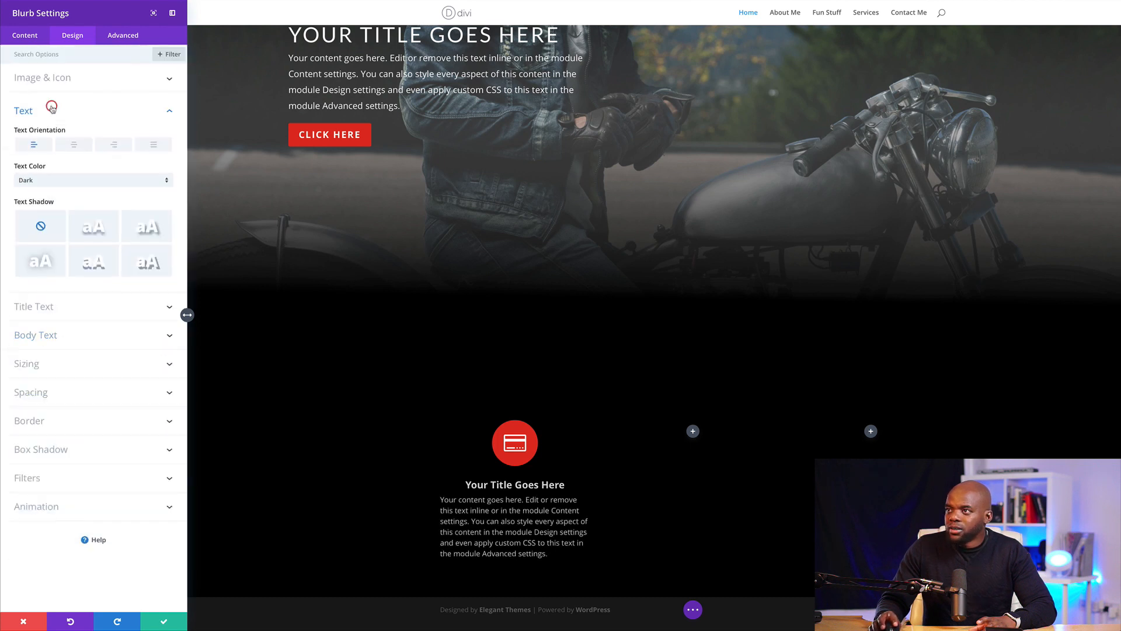
click(75, 150)
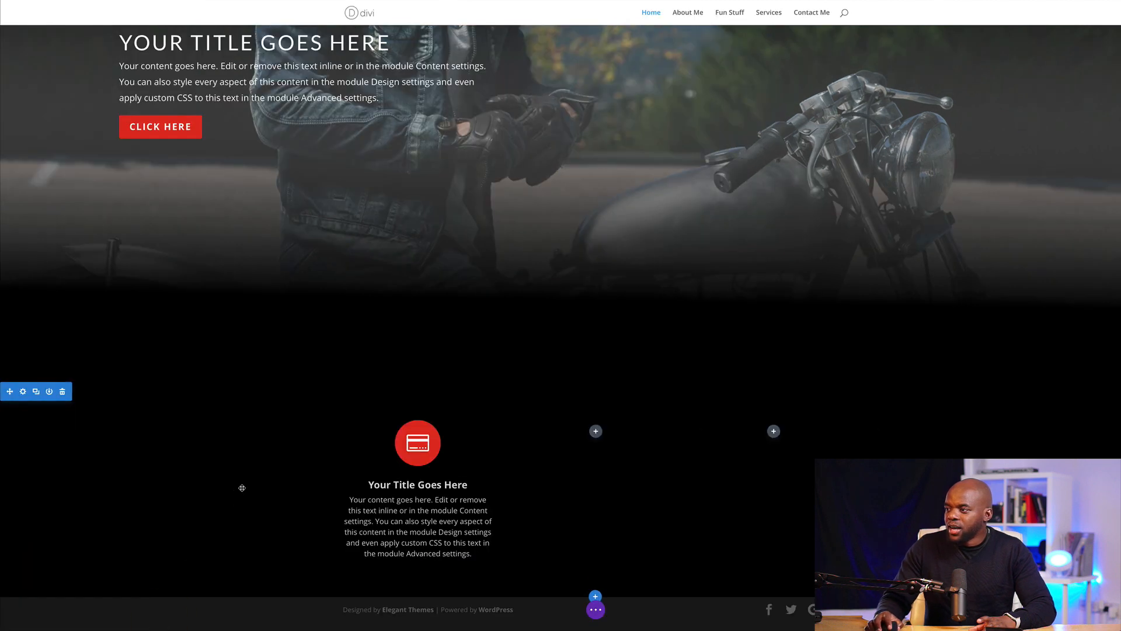
scroll(242, 488, down, 1)
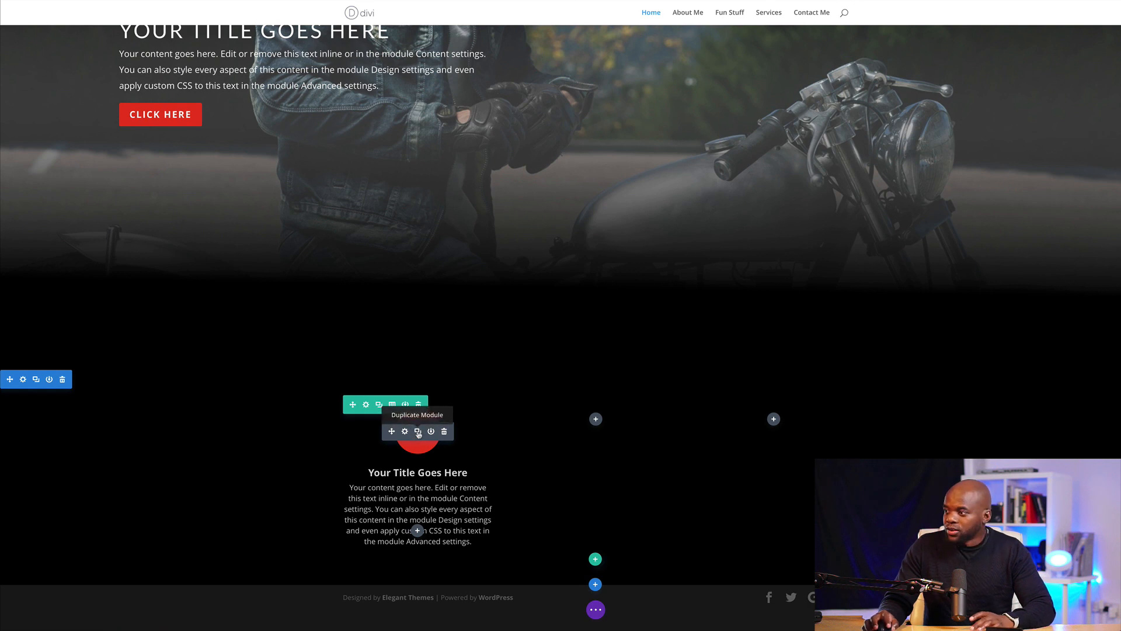
click(418, 433)
scroll(418, 434, down, 3)
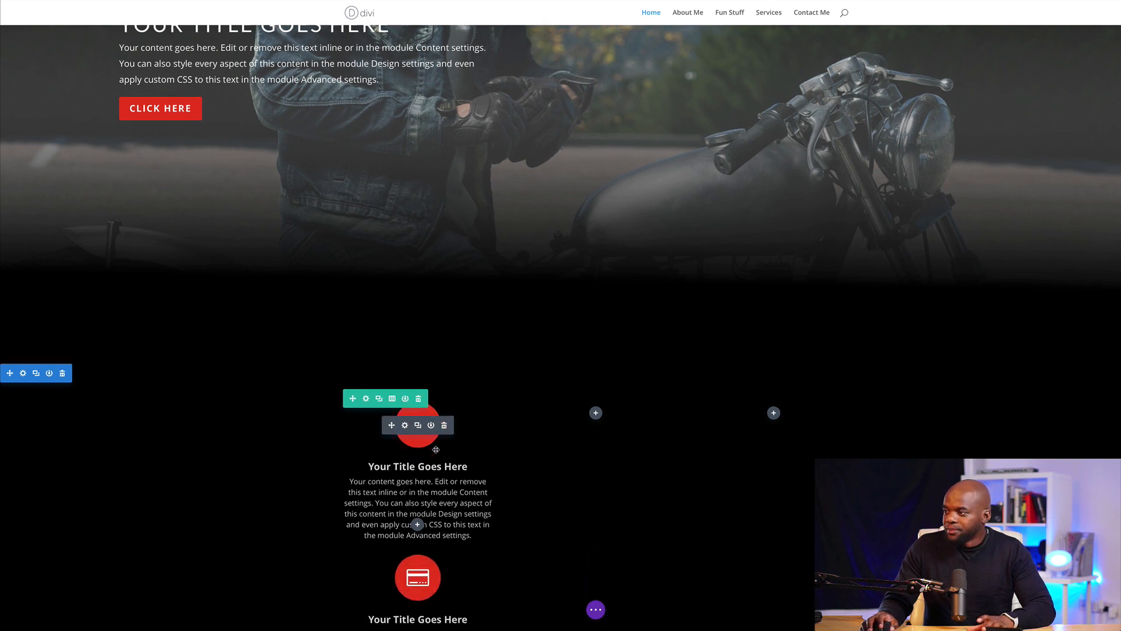
drag(391, 382, 593, 223)
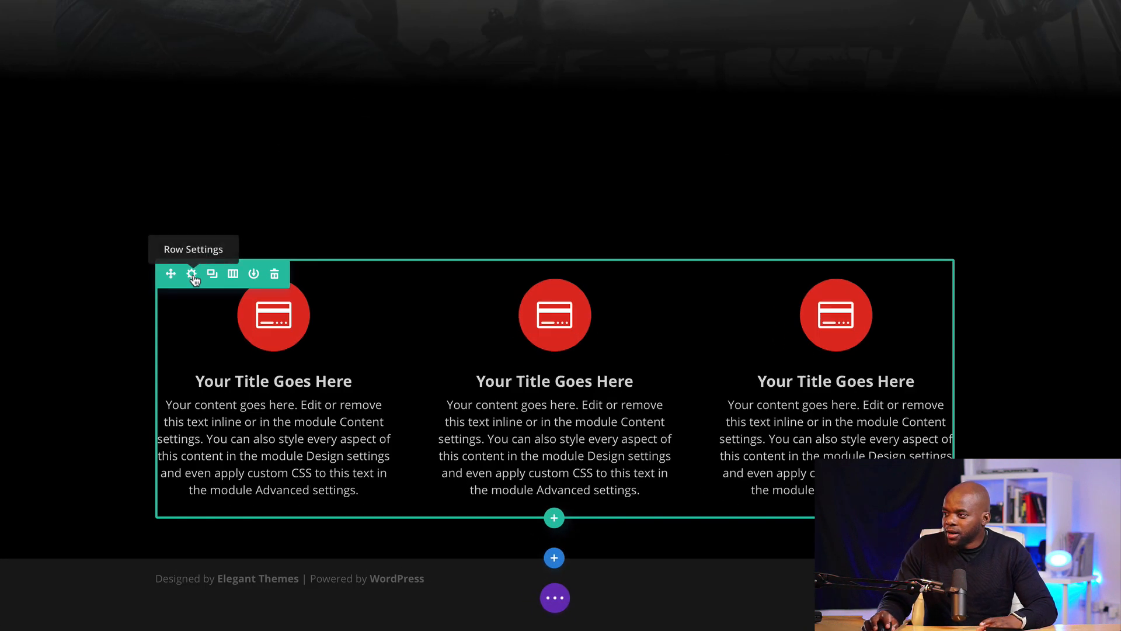
Step: Give the blurb row a custom width of 70%, using percent as the unit
click(193, 277)
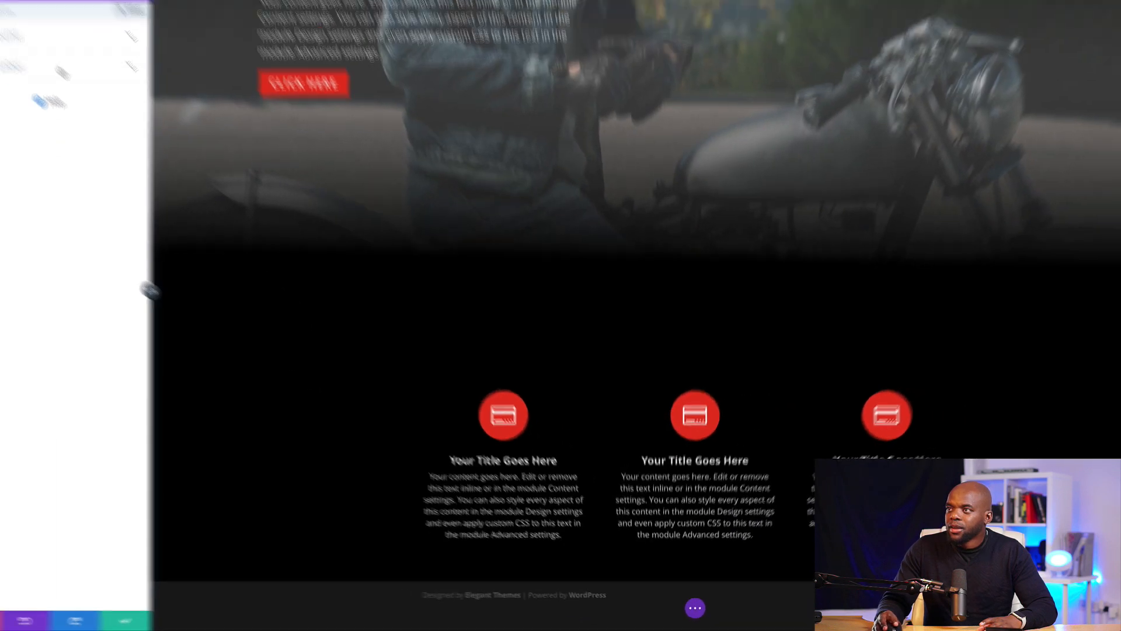
click(77, 38)
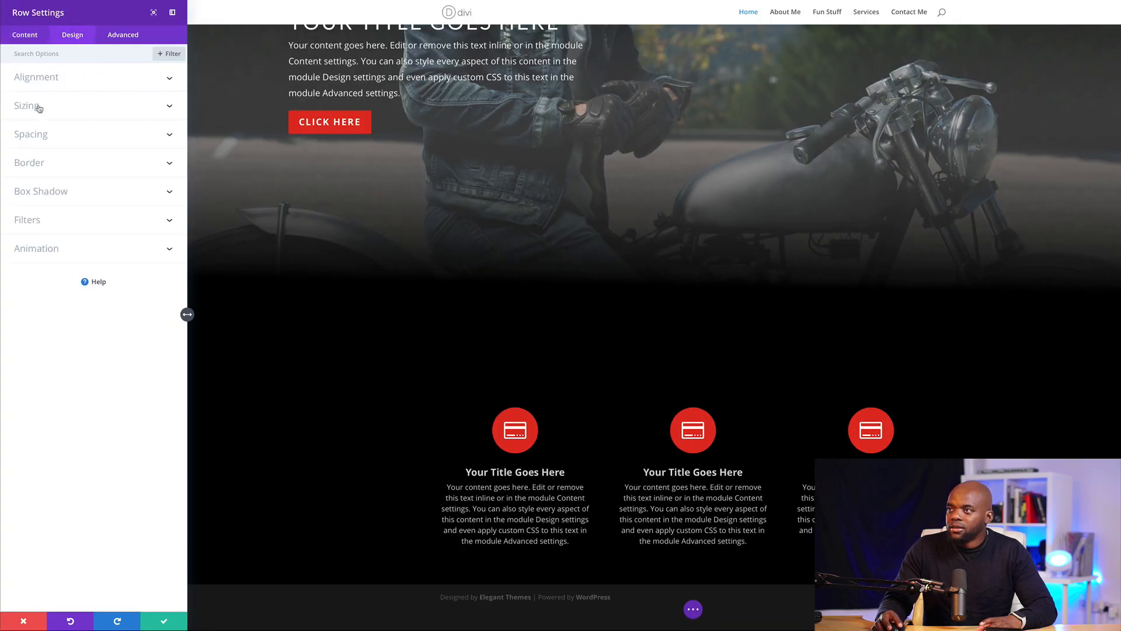
click(38, 108)
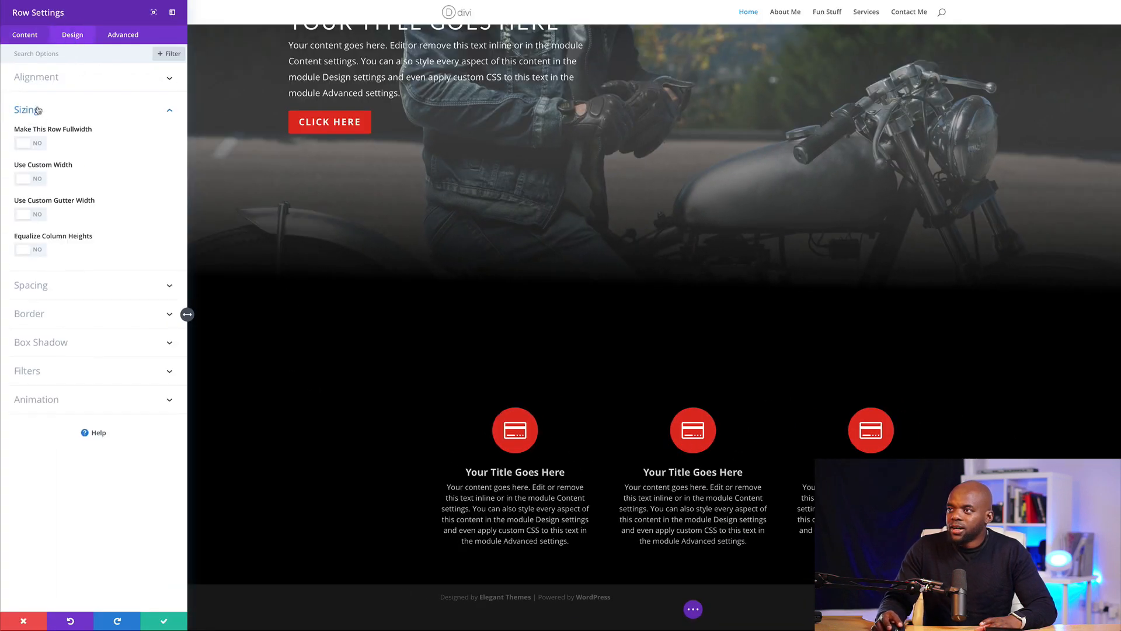
click(42, 182)
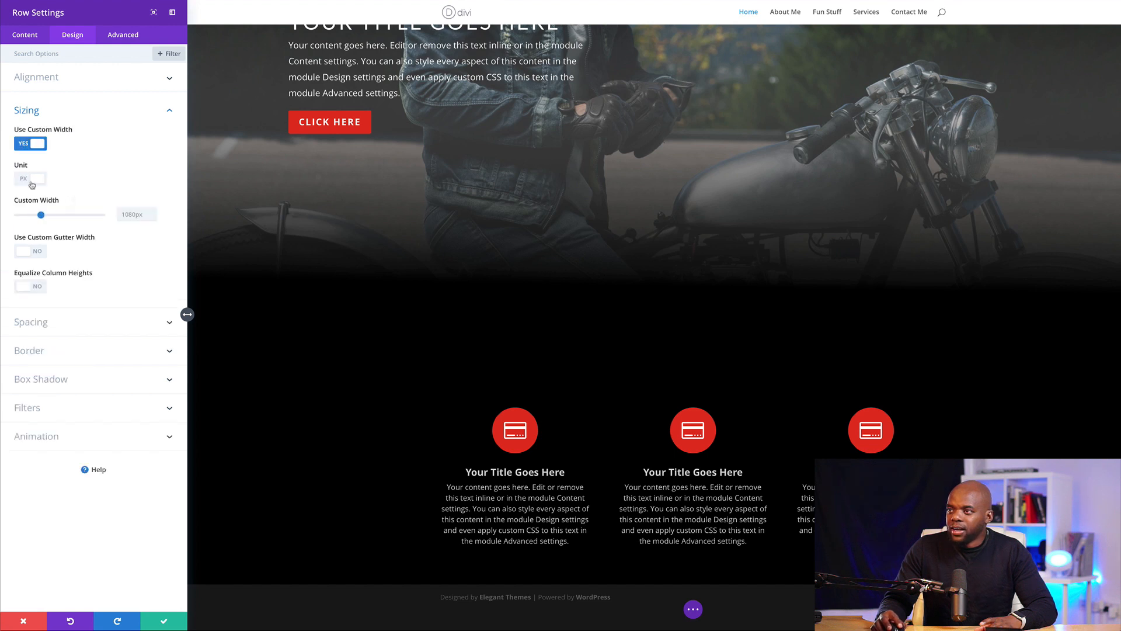
click(25, 181)
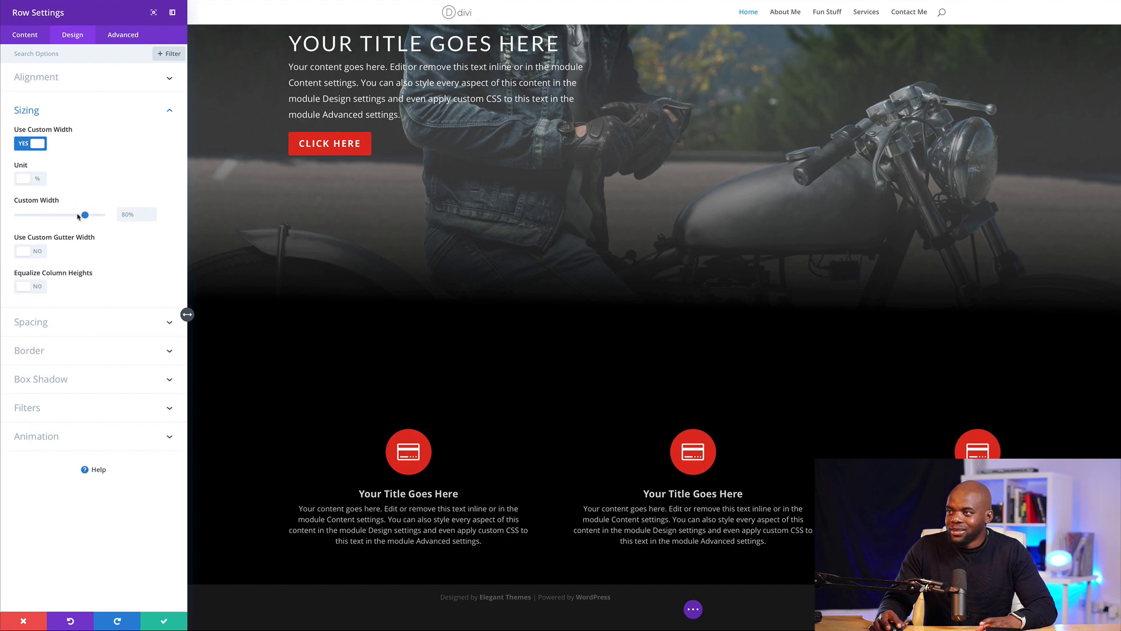
text(70)
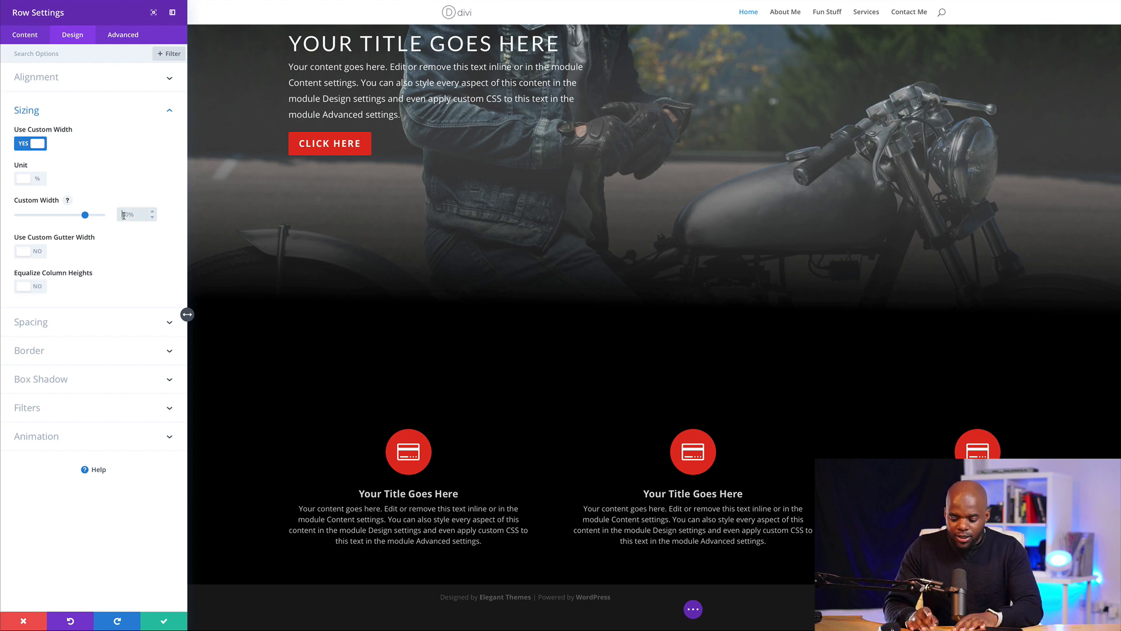
text(%)
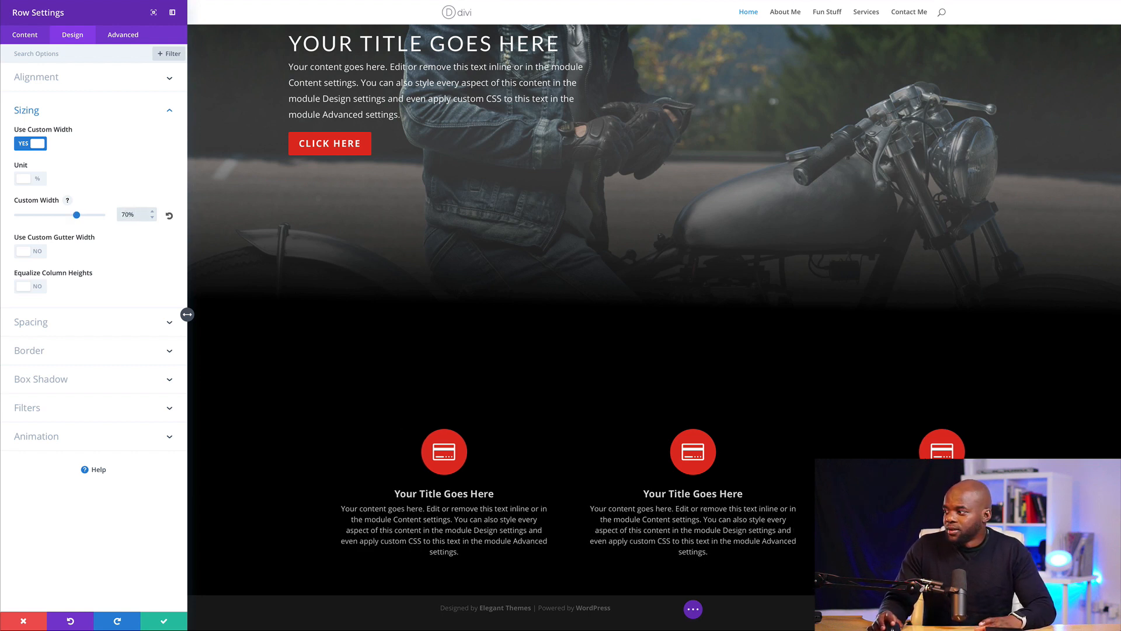
click(166, 624)
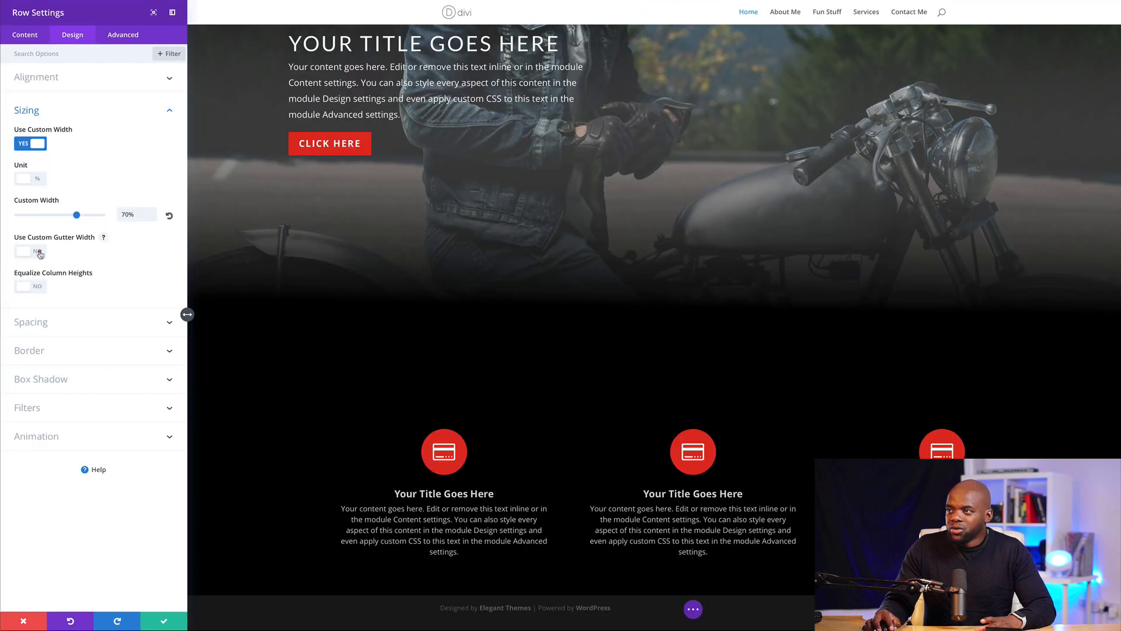
Step: Enable a custom gutter width of 4 for the blurb row and save the row settings
click(39, 253)
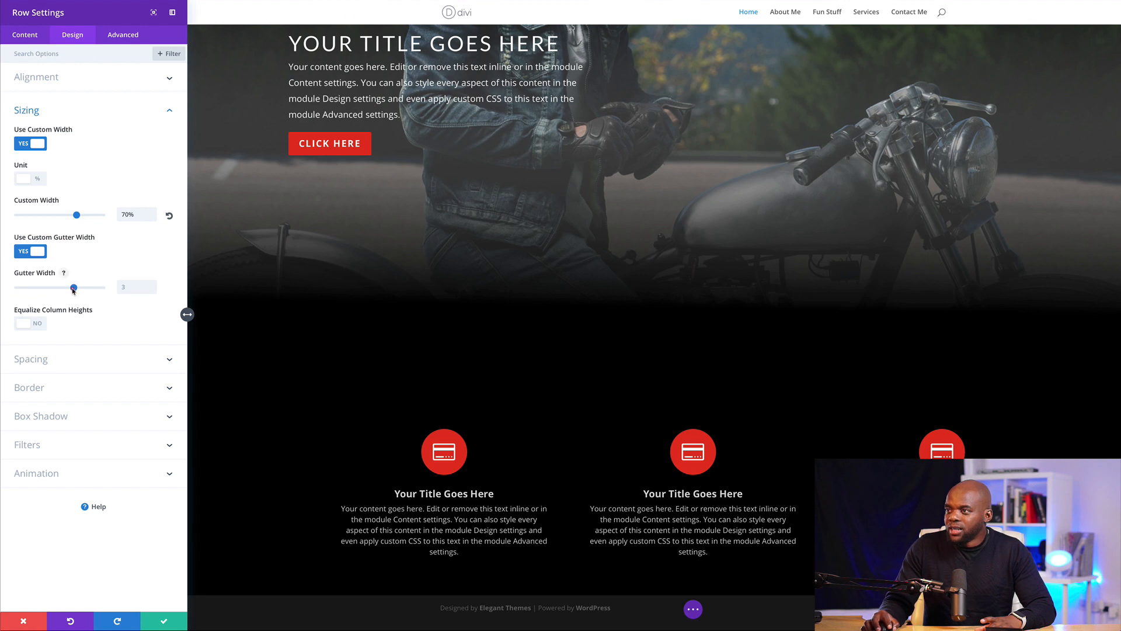
drag(75, 288, 101, 288)
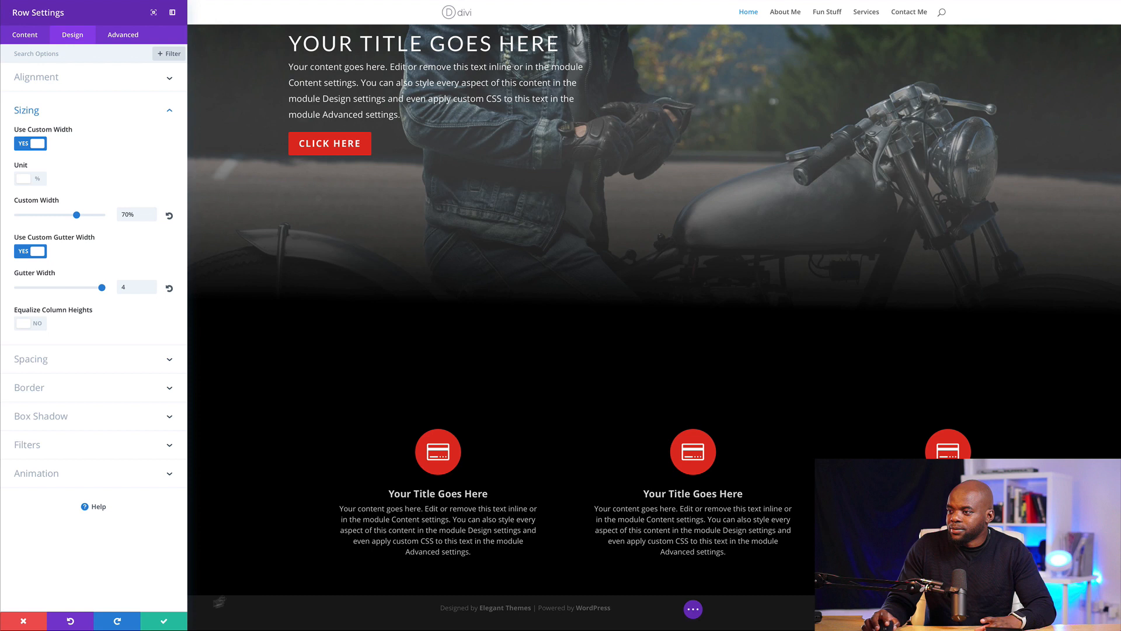
click(166, 622)
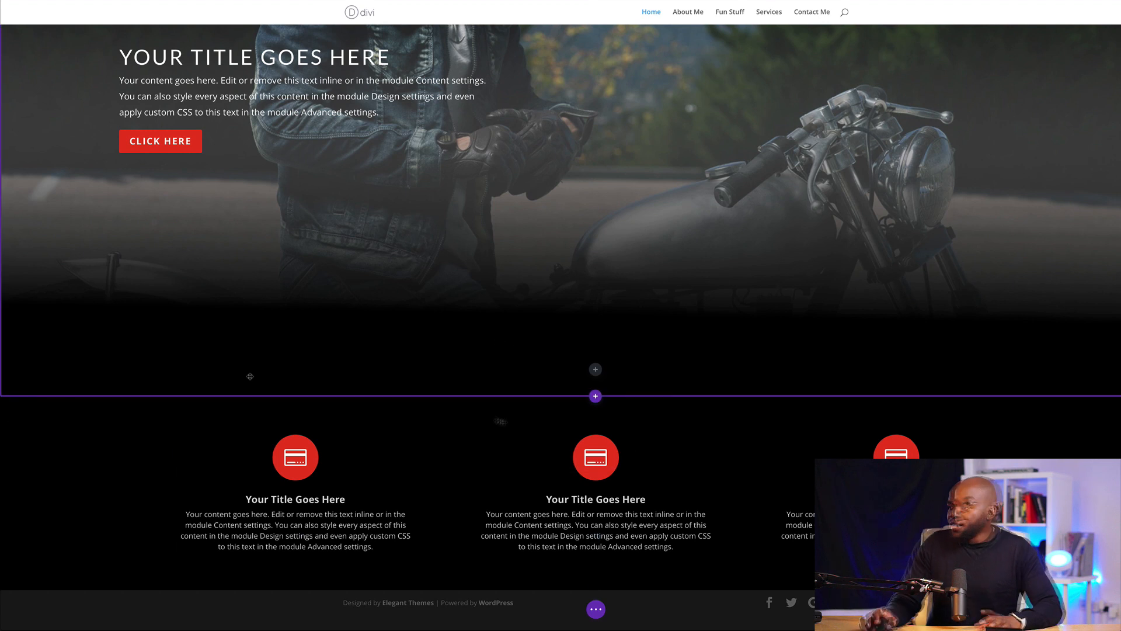
Step: Change the middle blurb's icon to the traffic cone and save the blurb
mouse_move(583, 459)
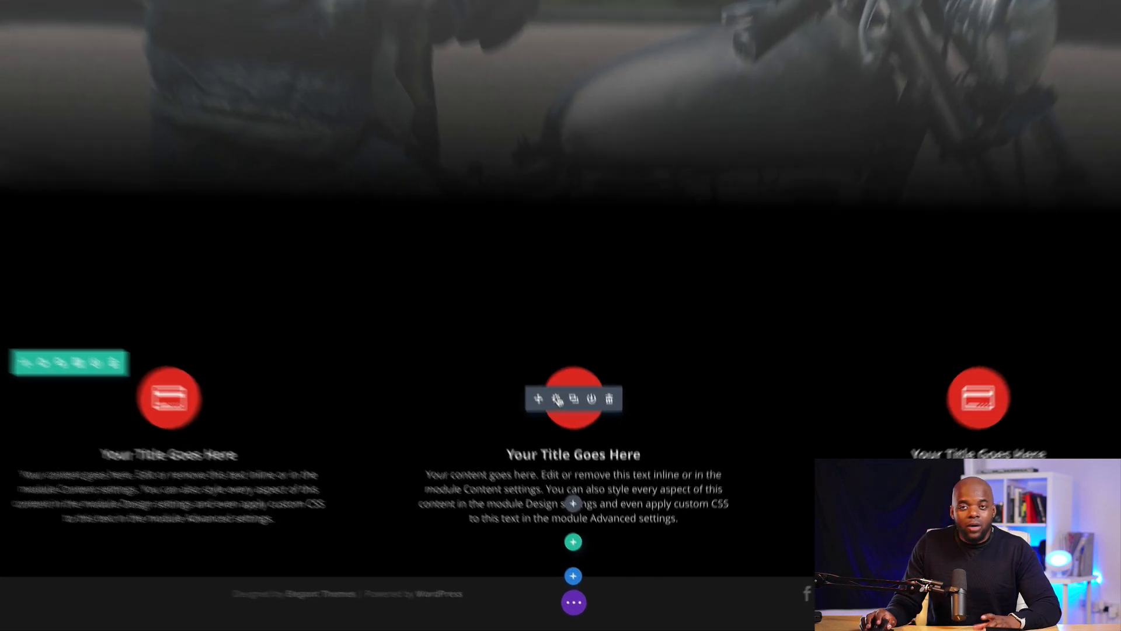
click(536, 348)
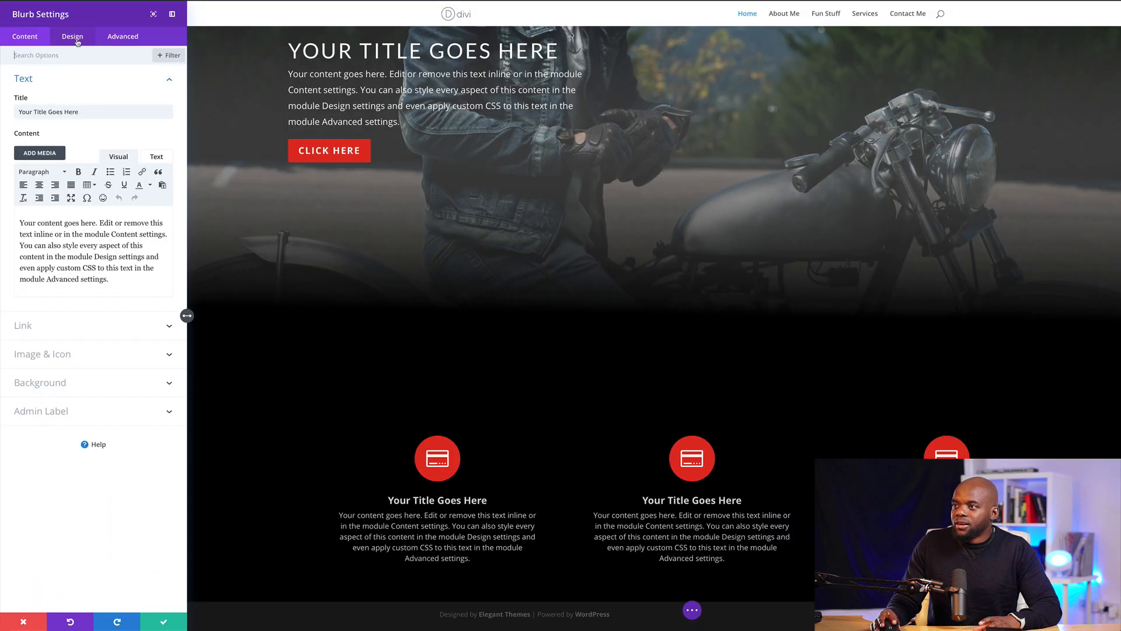
click(54, 354)
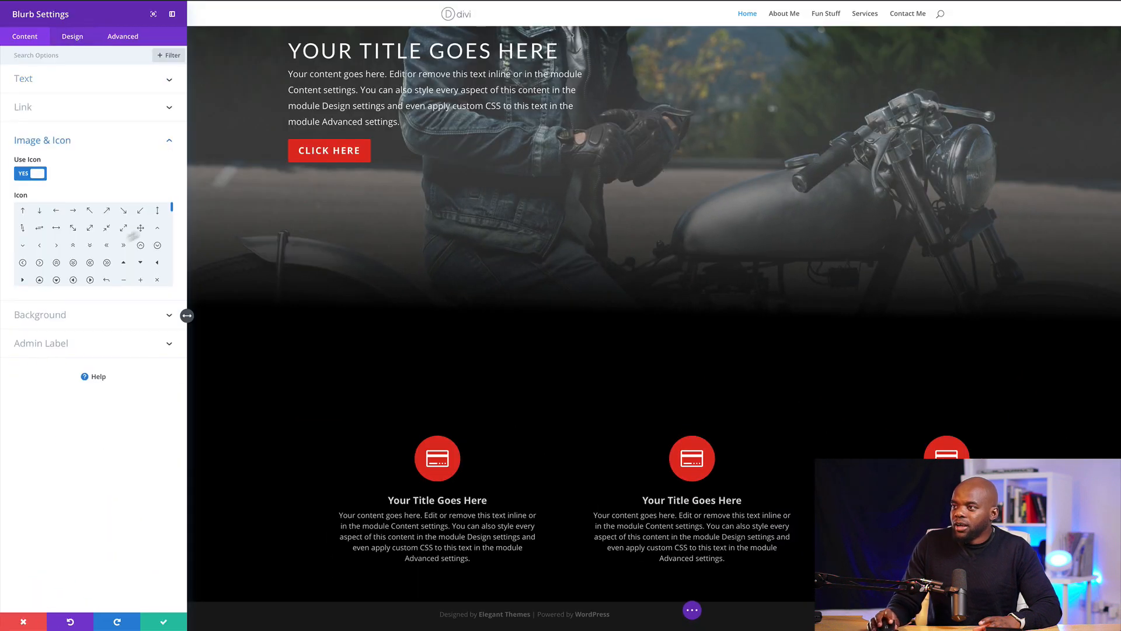
drag(172, 207, 172, 226)
click(57, 240)
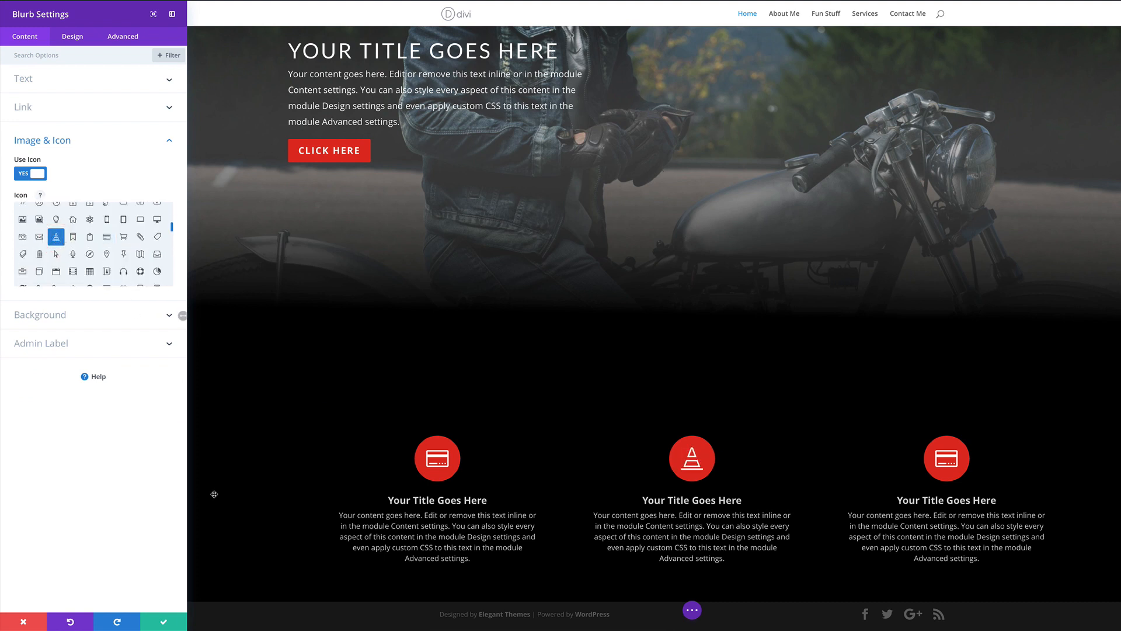
click(159, 623)
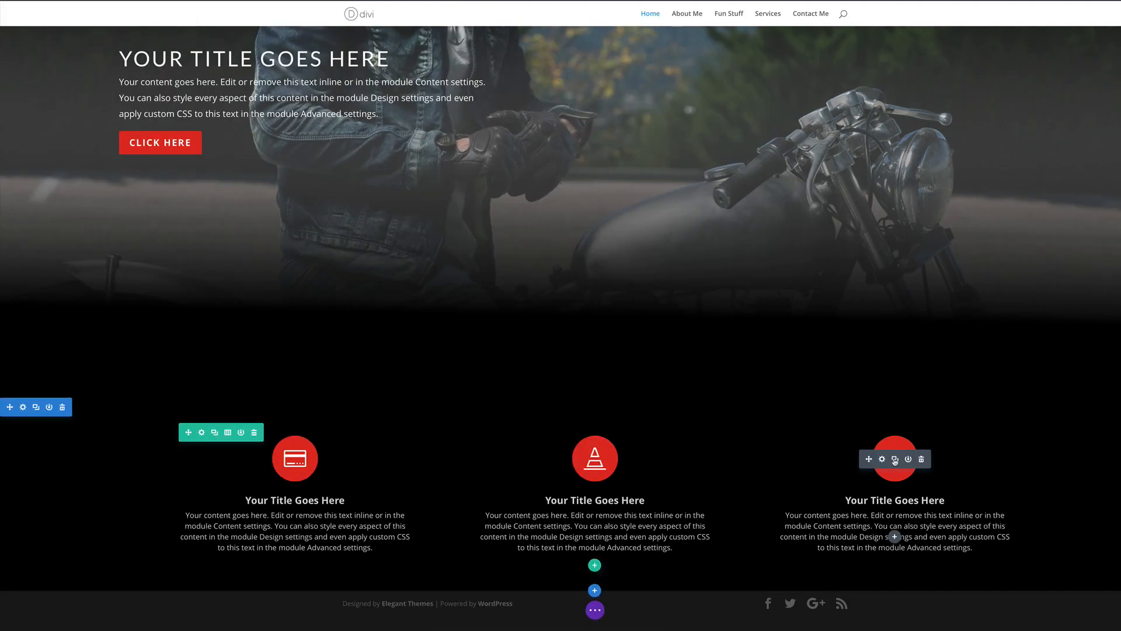
Step: Change the third blurb's icon to the stacked pictures icon and save the blurb
click(884, 459)
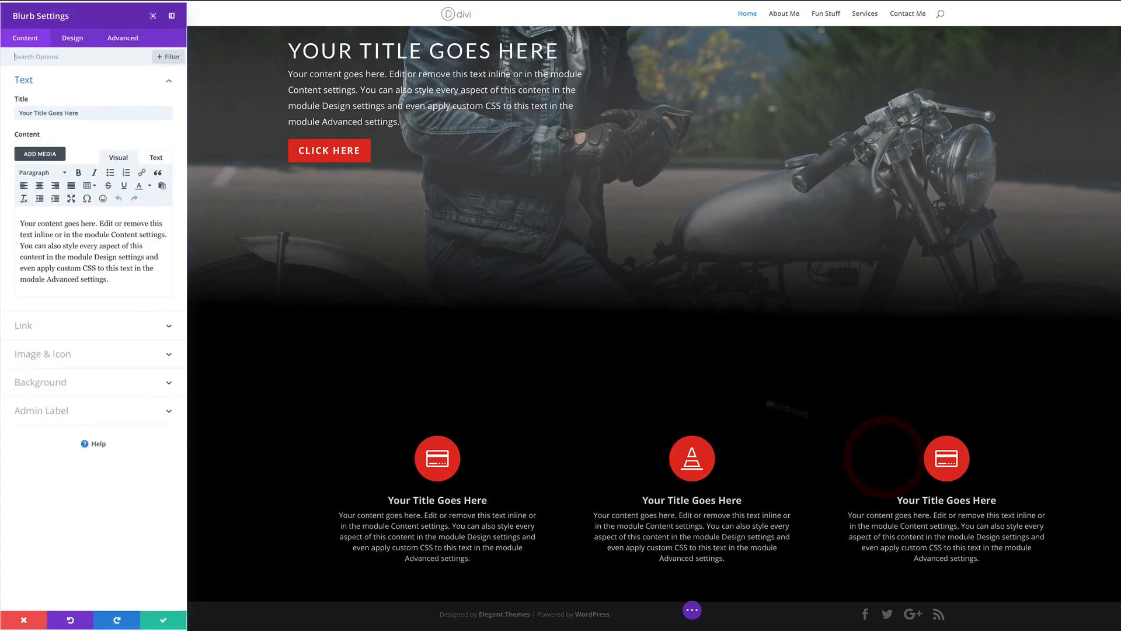
click(70, 354)
drag(170, 211, 175, 229)
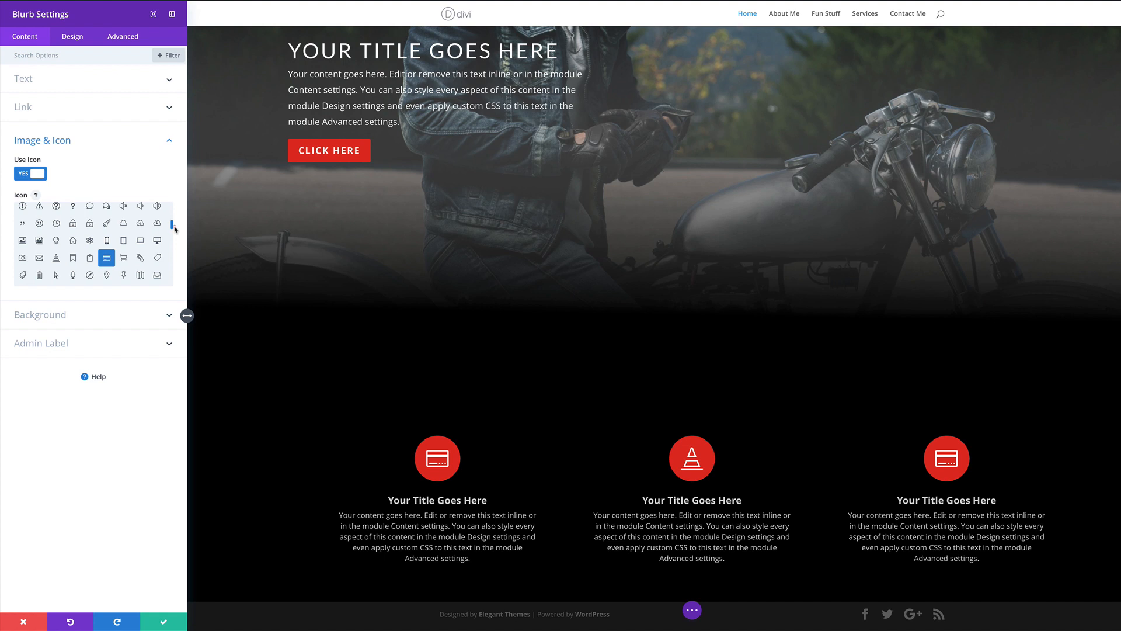
click(38, 242)
click(163, 622)
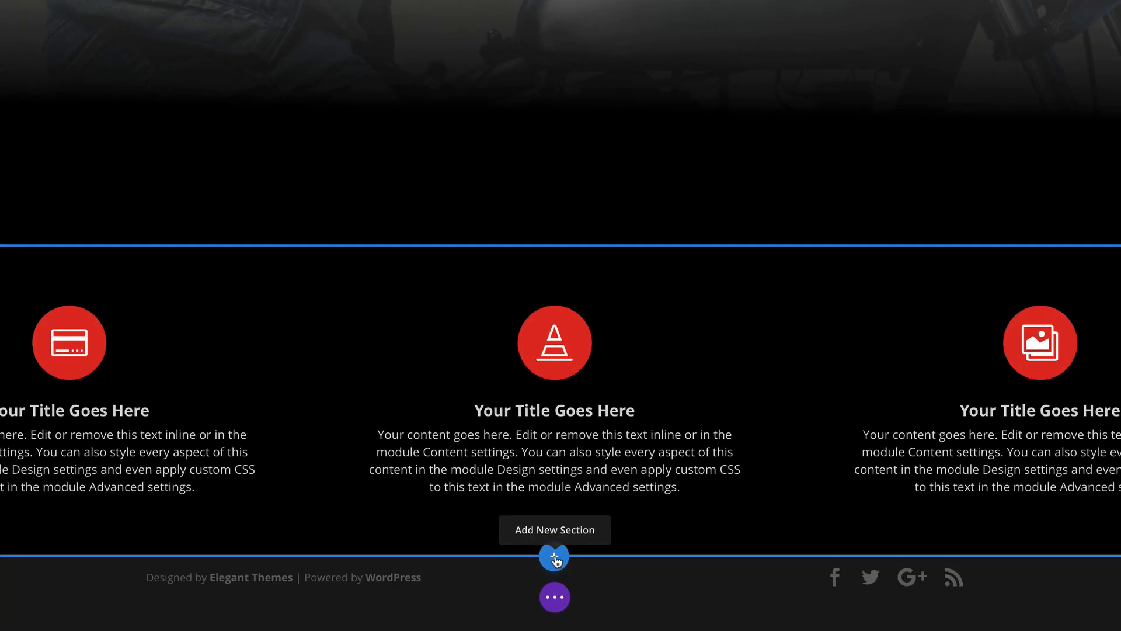
Step: Add a regular section below the blurbs with a two-thirds and one-third column row
click(595, 585)
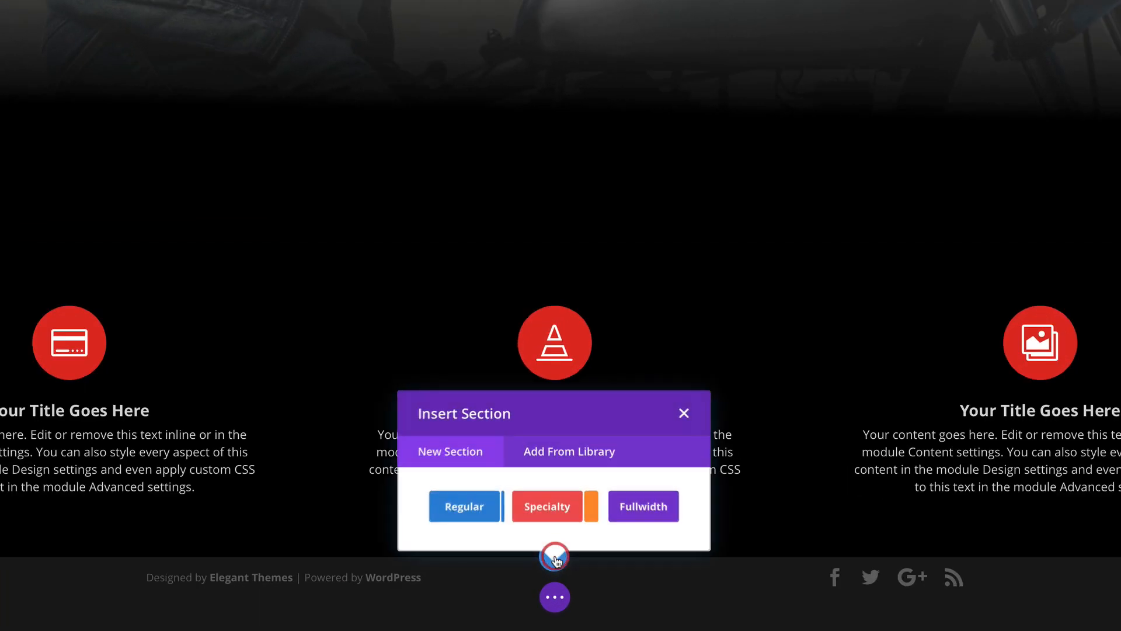
click(473, 511)
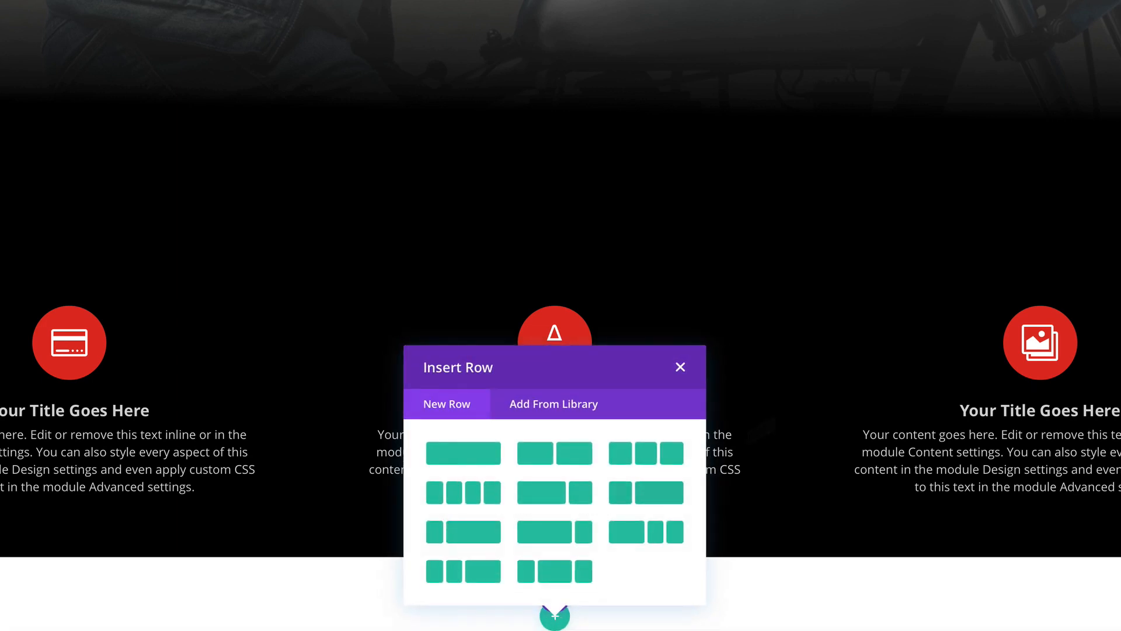
scroll(830, 388, down, 2)
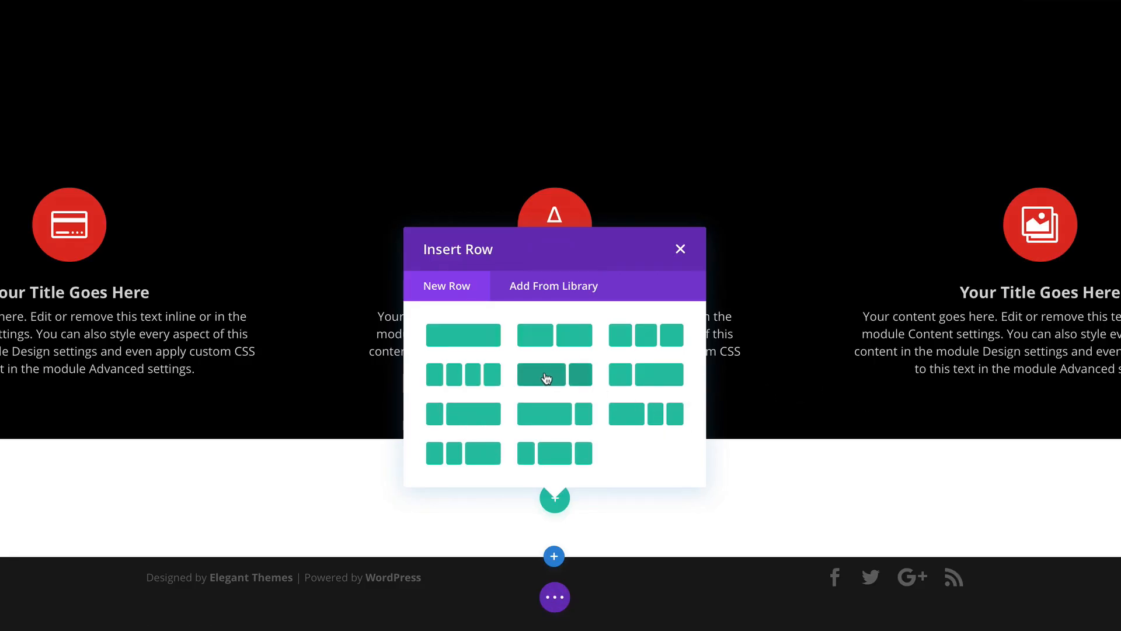
click(557, 380)
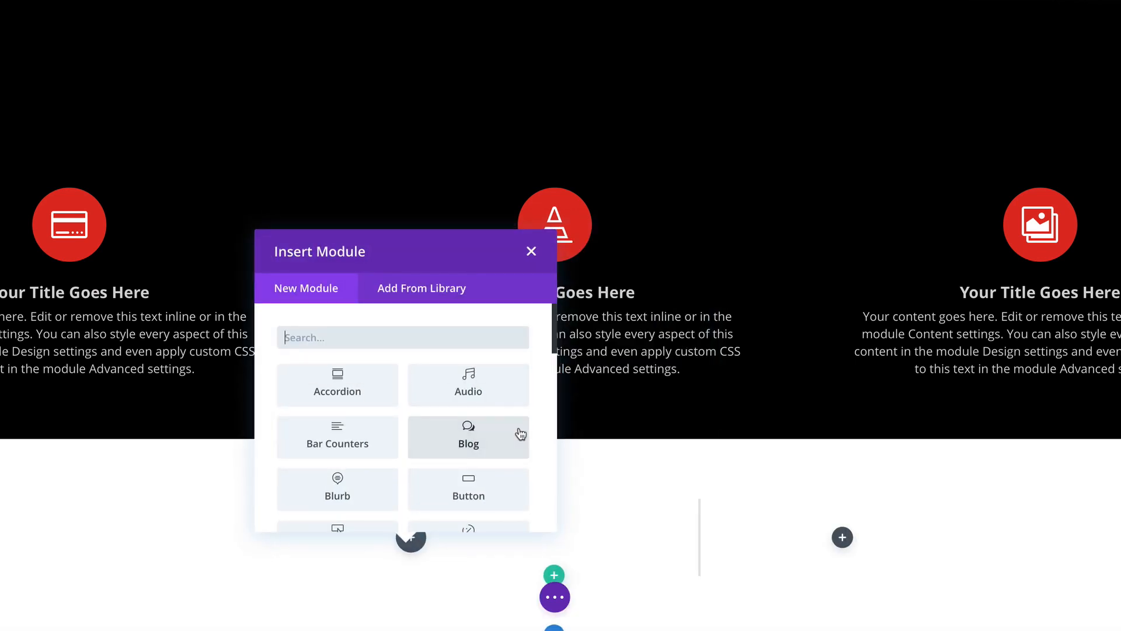
Step: Insert a Video module with its default video in the wide column of the new row
click(389, 337)
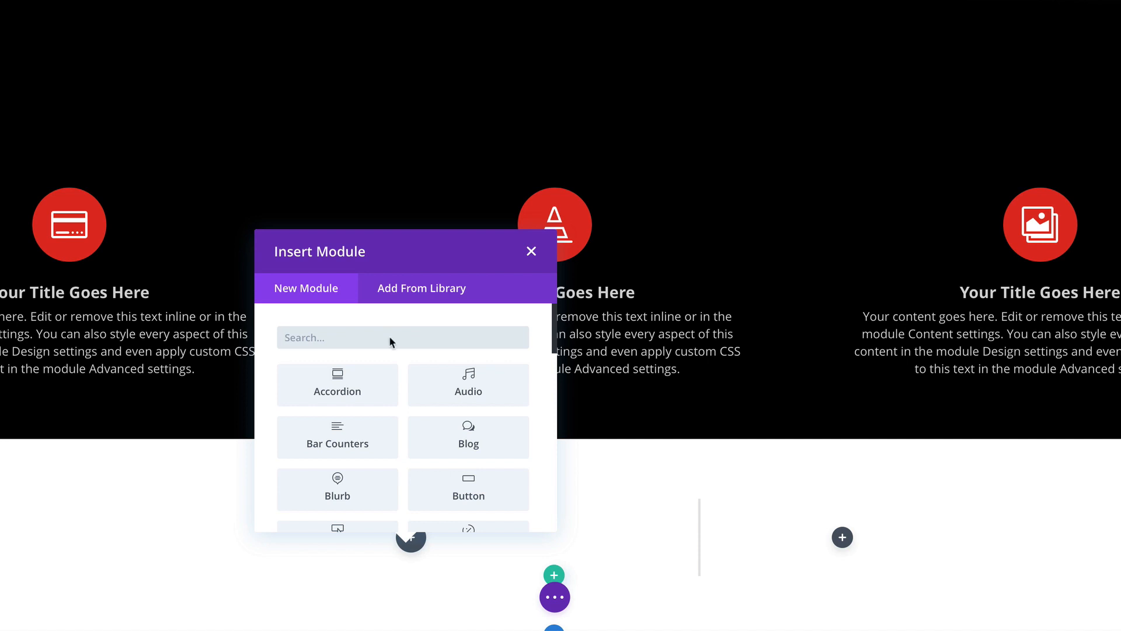
text(vide)
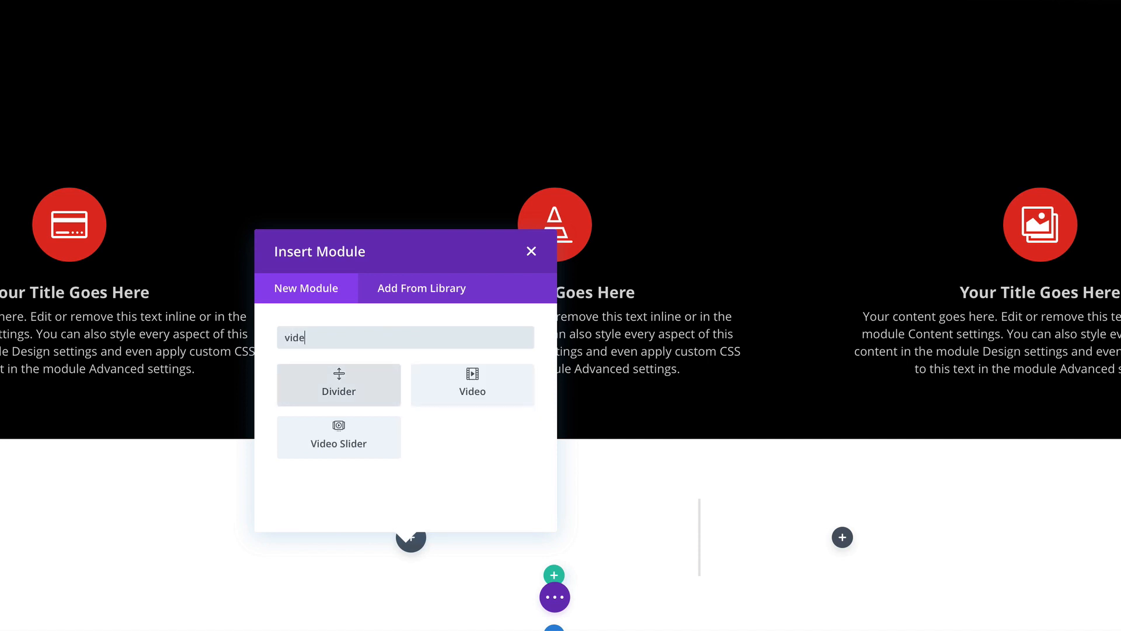
click(474, 388)
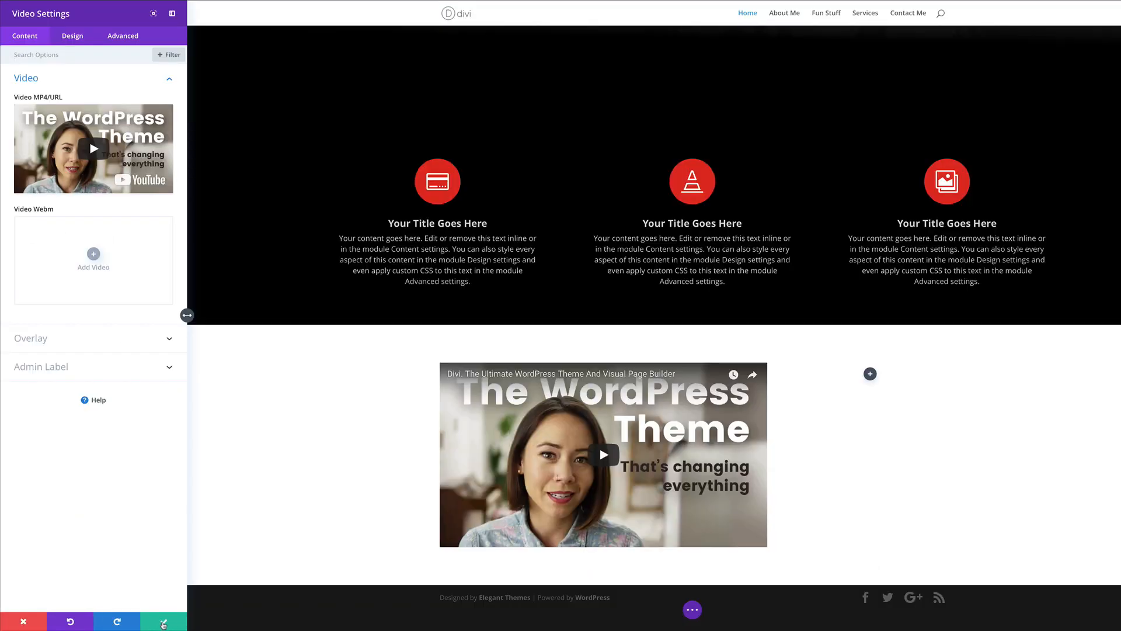
click(163, 623)
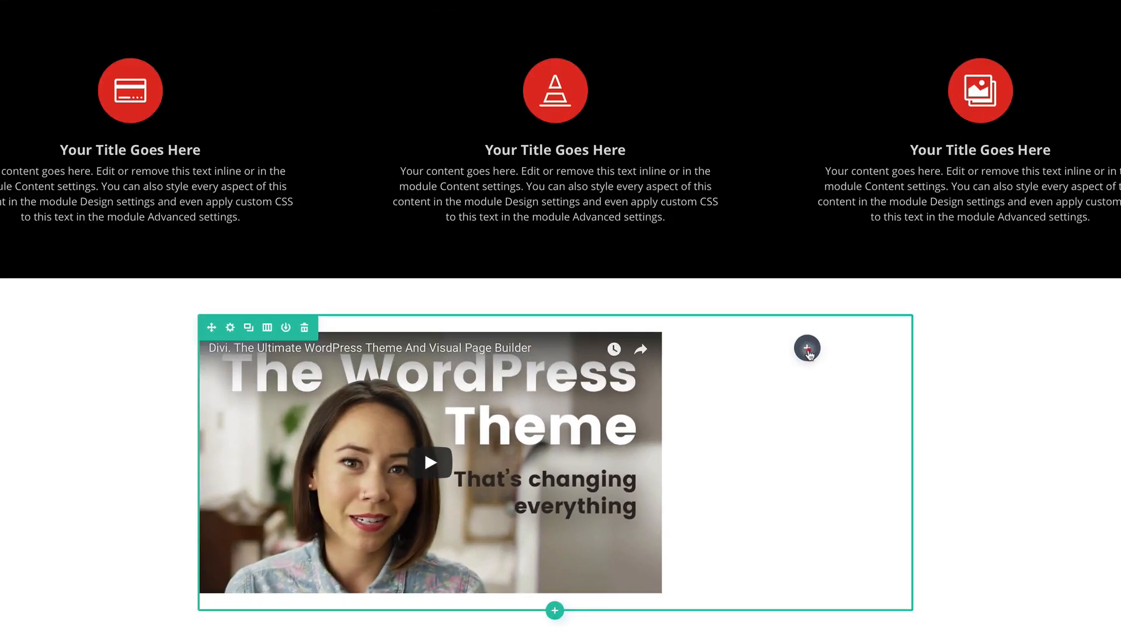
Step: Insert a Text module in the narrow column beside the video
click(808, 349)
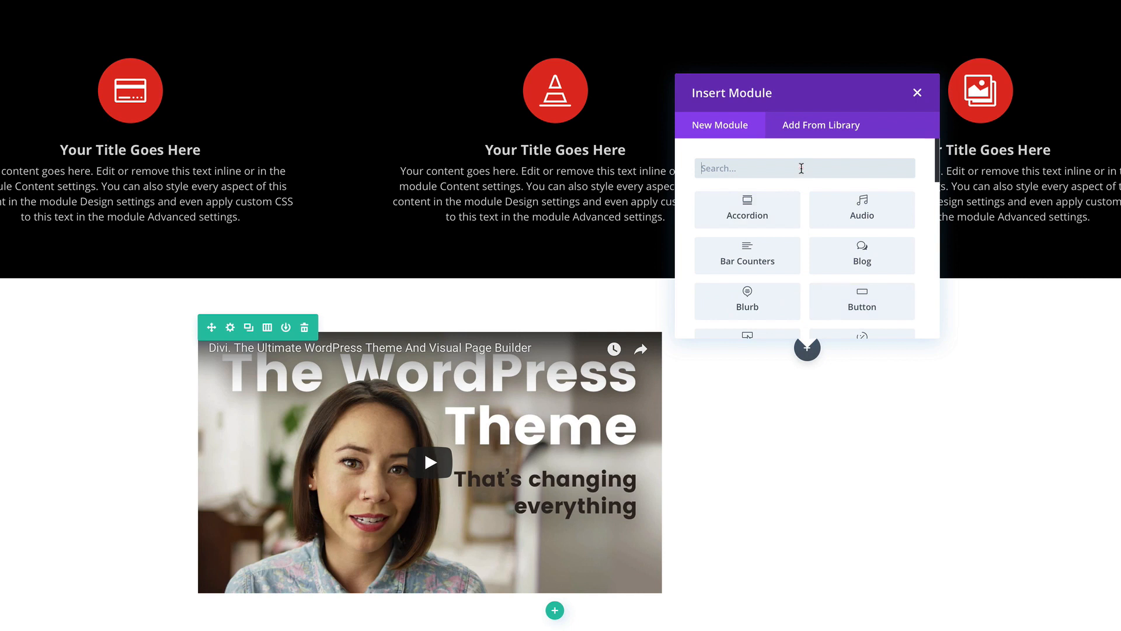
text(text)
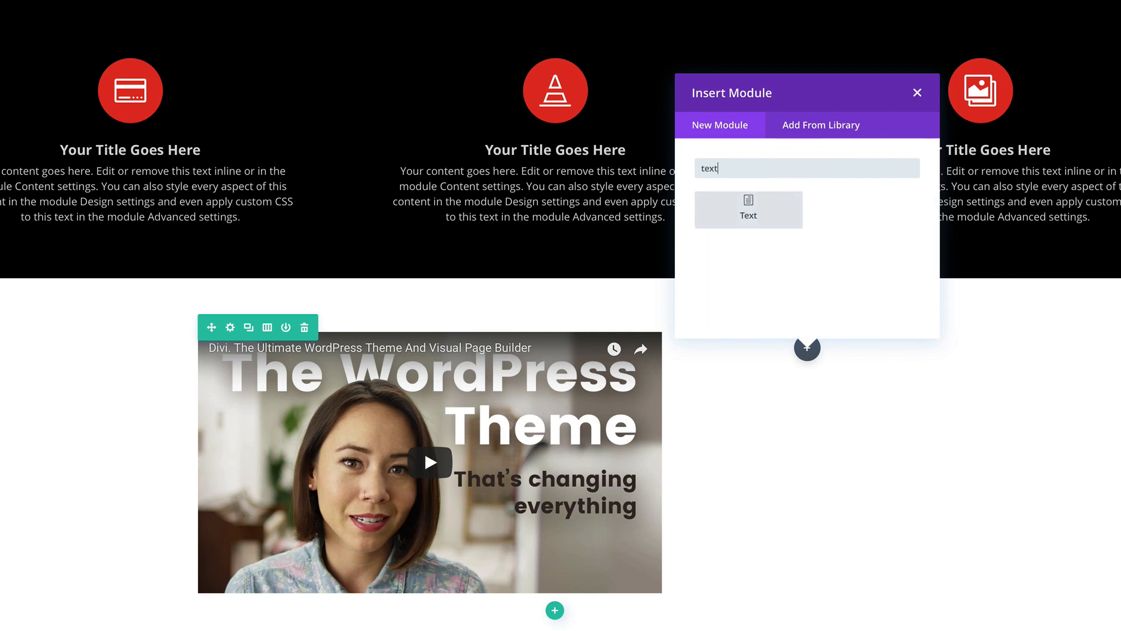
click(749, 211)
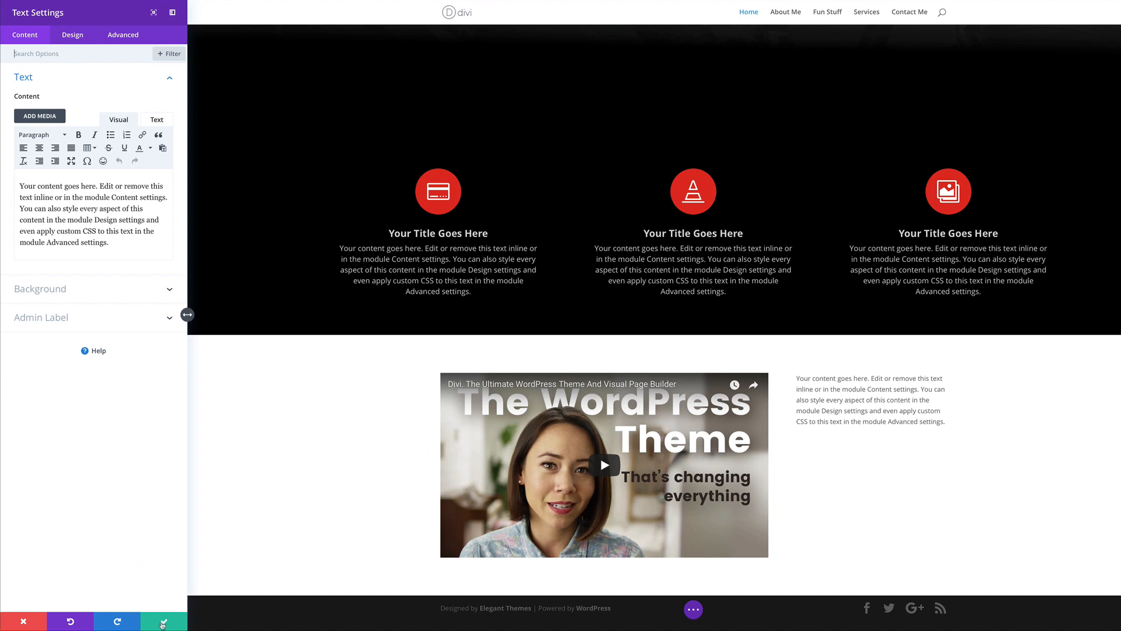
Step: Save the new text module, and give the row holding the video and text a custom width of 70%
click(163, 624)
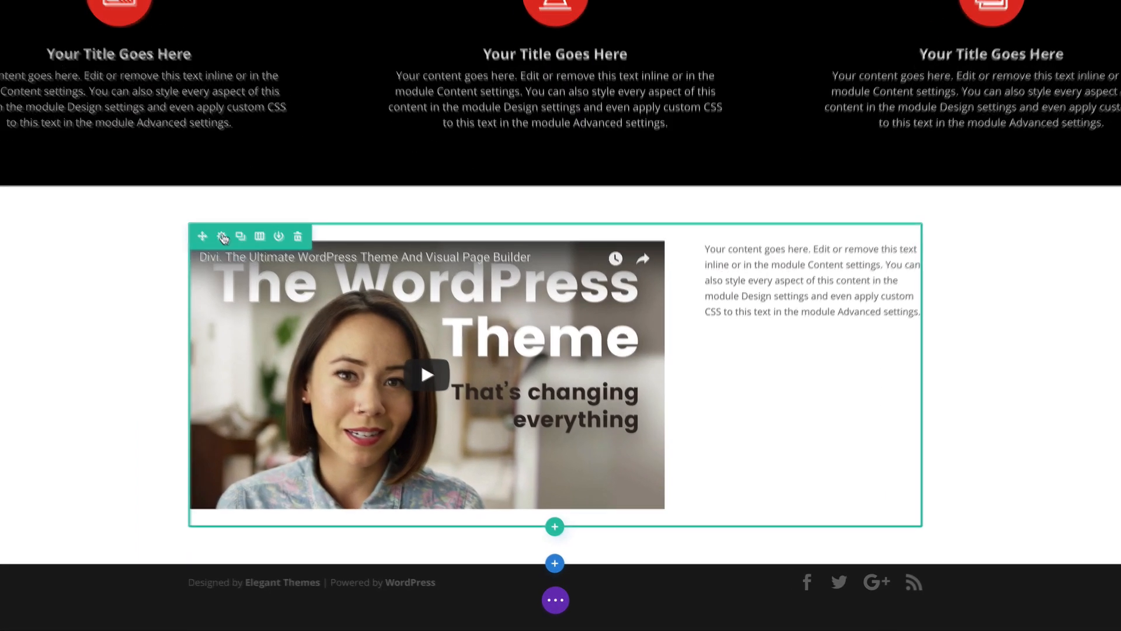
click(359, 354)
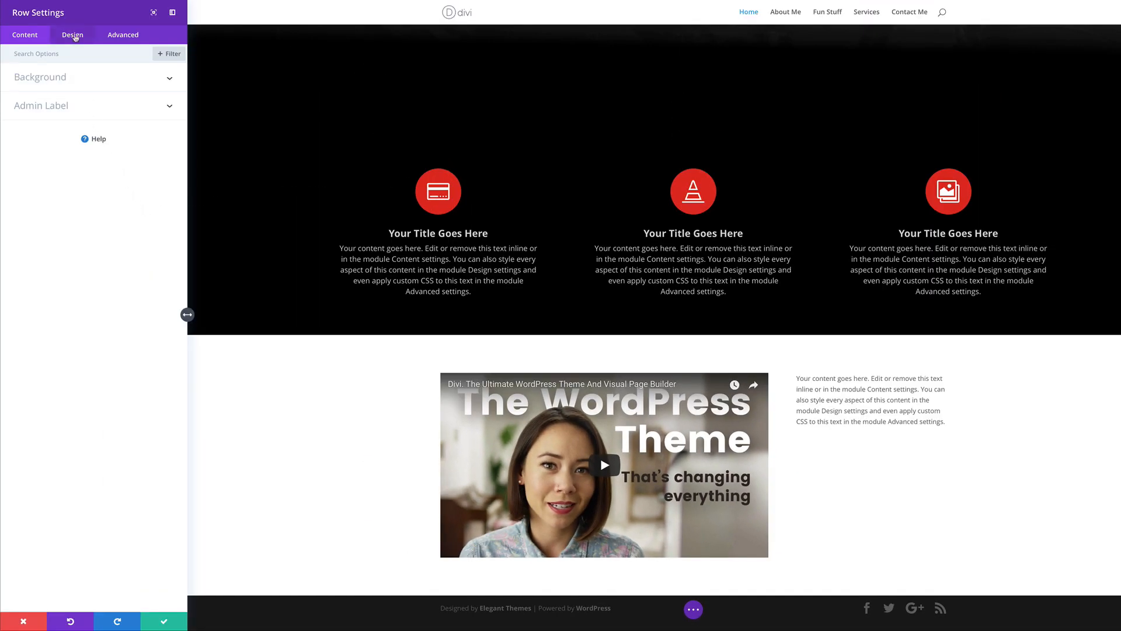
click(74, 36)
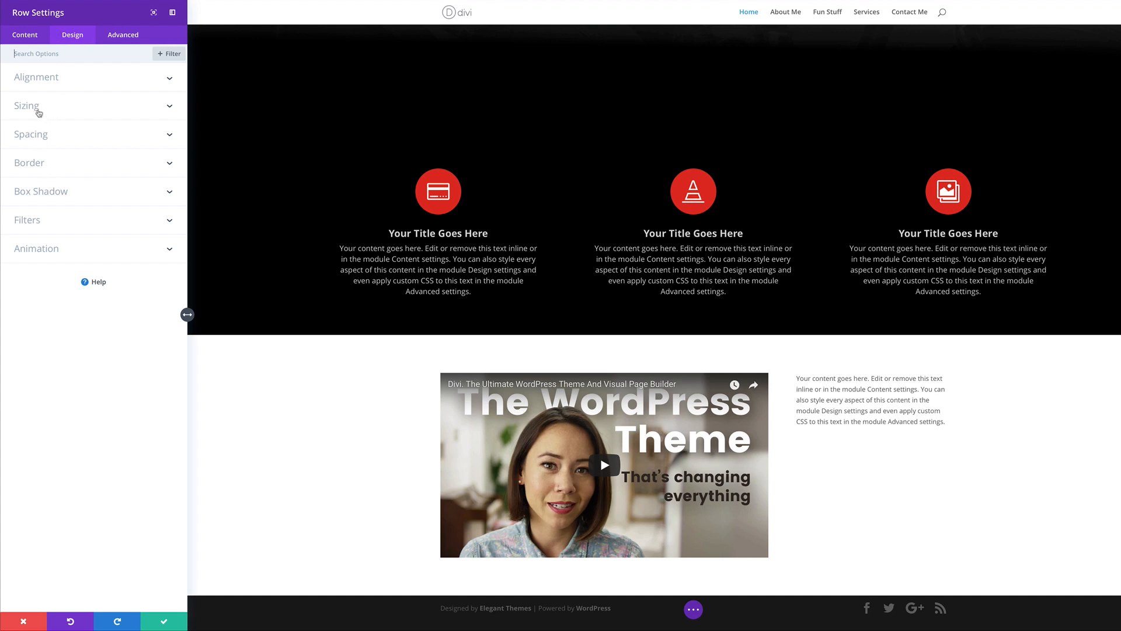
click(35, 110)
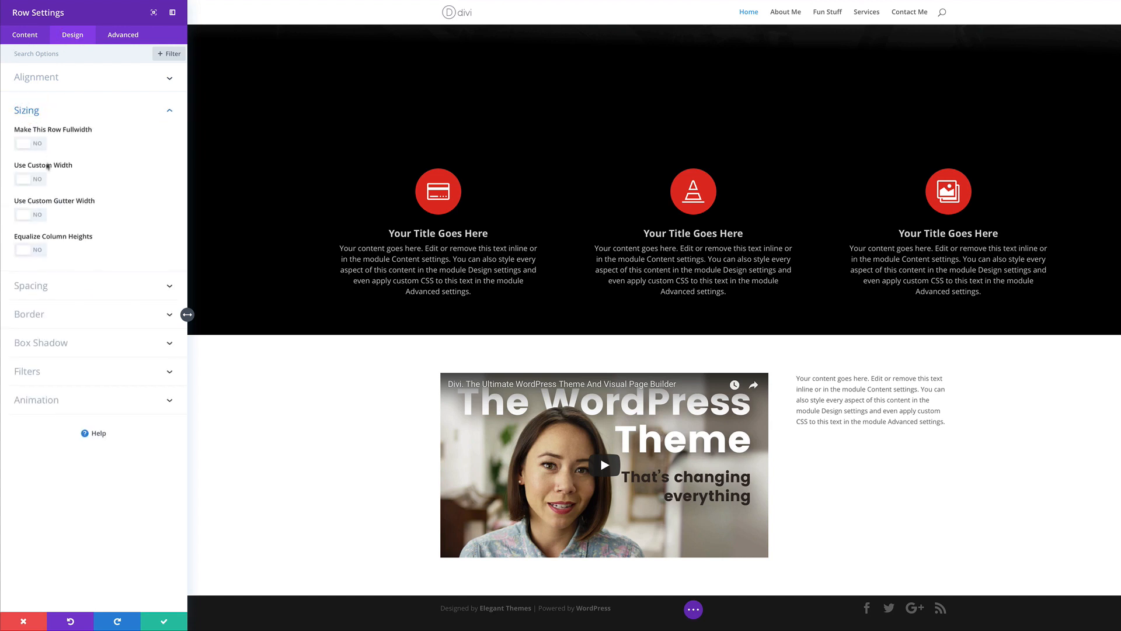
click(40, 180)
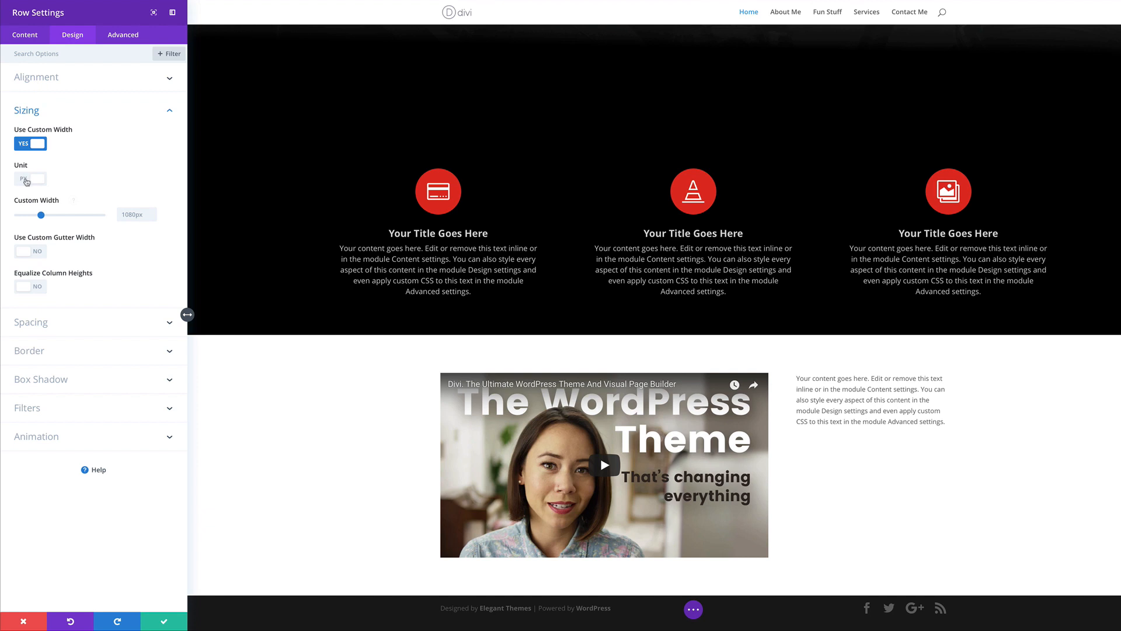
click(26, 180)
click(126, 215)
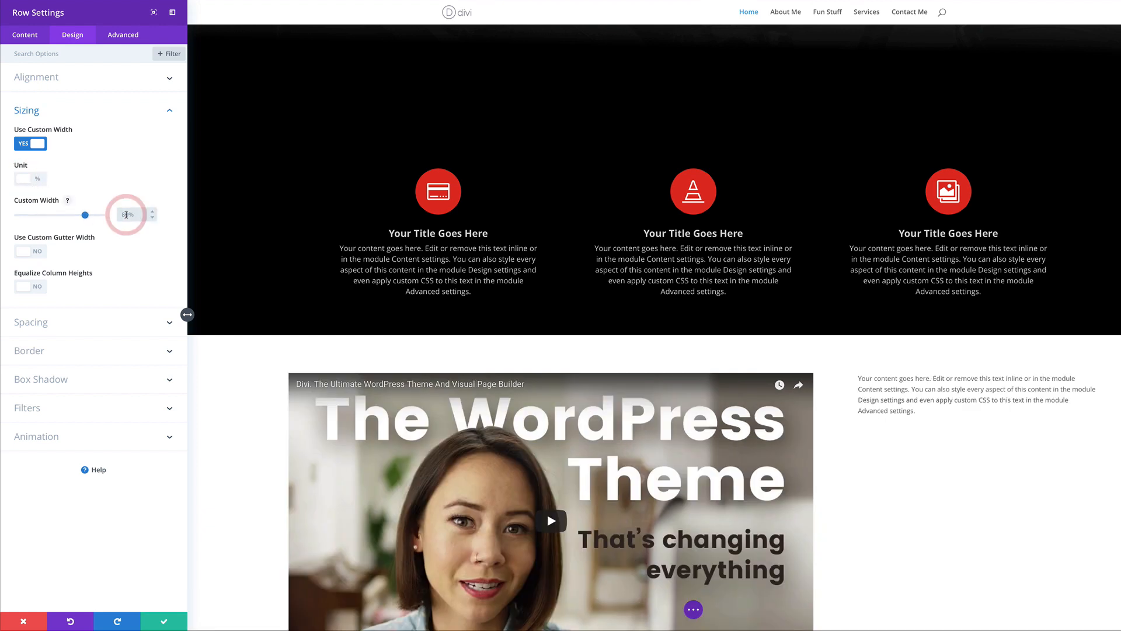
text(70)
click(163, 620)
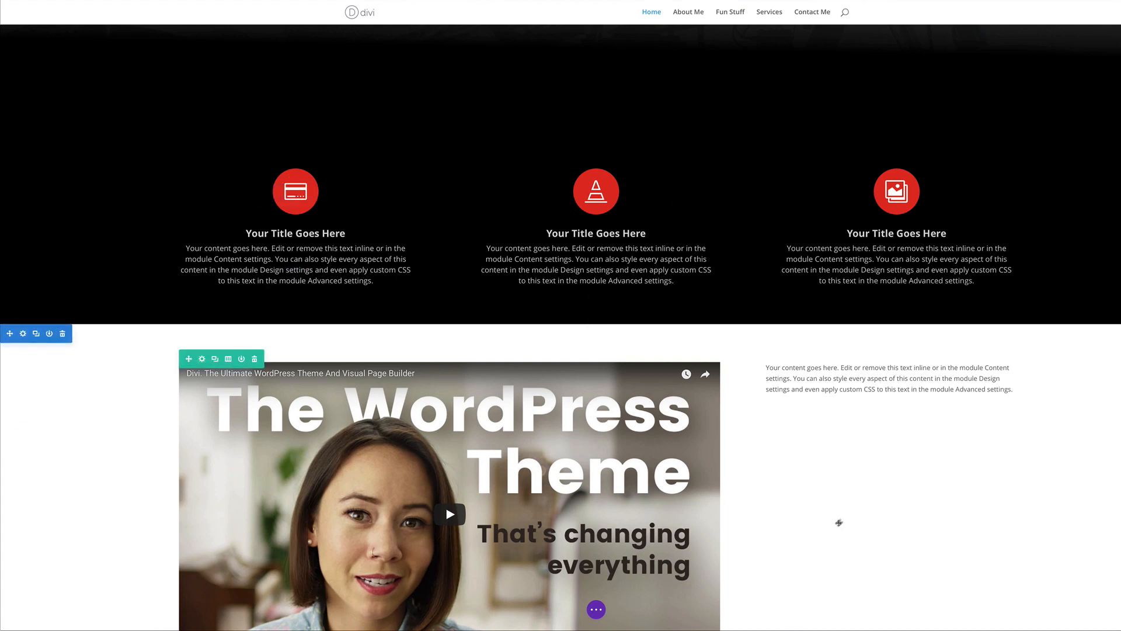
Step: Set the video section's background colour to black (#000000) and save the section
scroll(837, 521, down, 2)
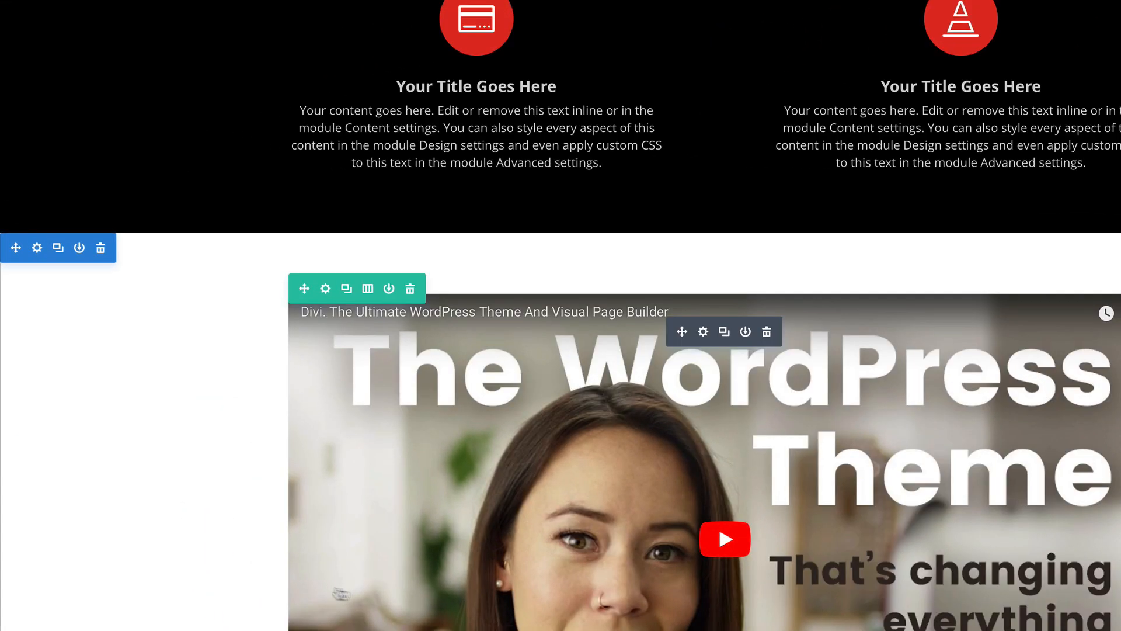
click(38, 250)
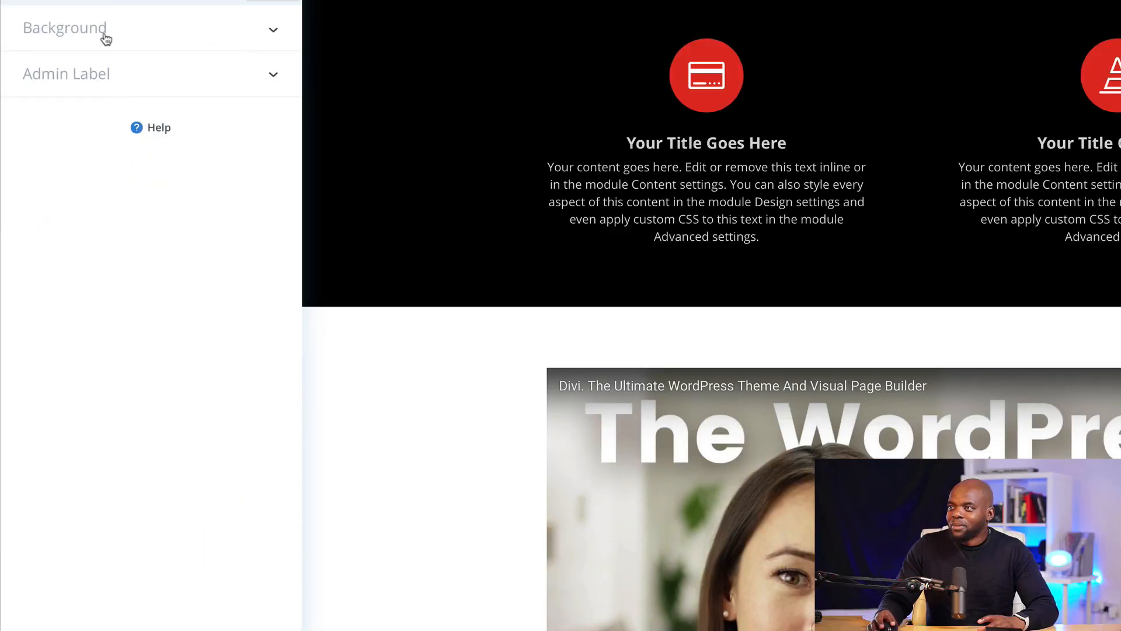
click(103, 34)
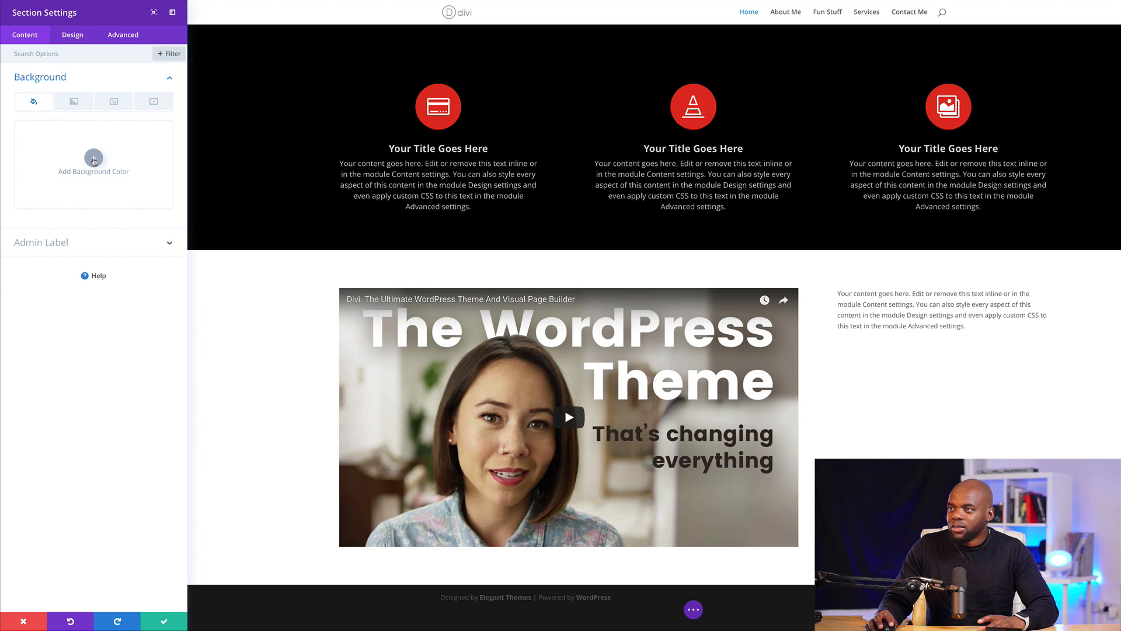
click(94, 159)
click(28, 210)
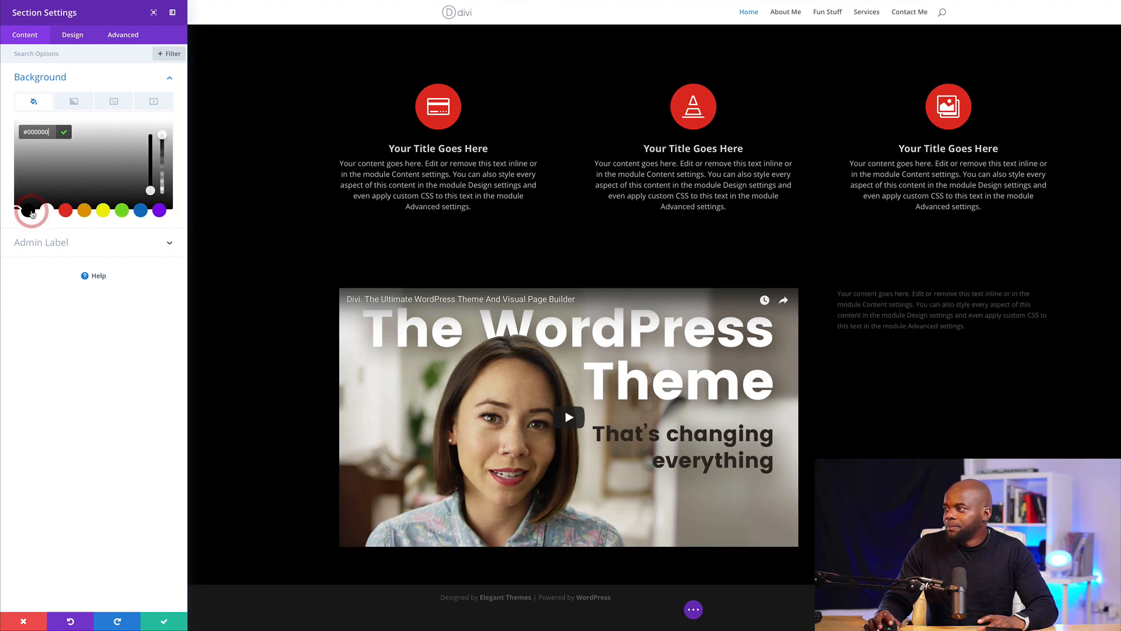
scroll(346, 451, up, 1)
scroll(346, 450, up, 5)
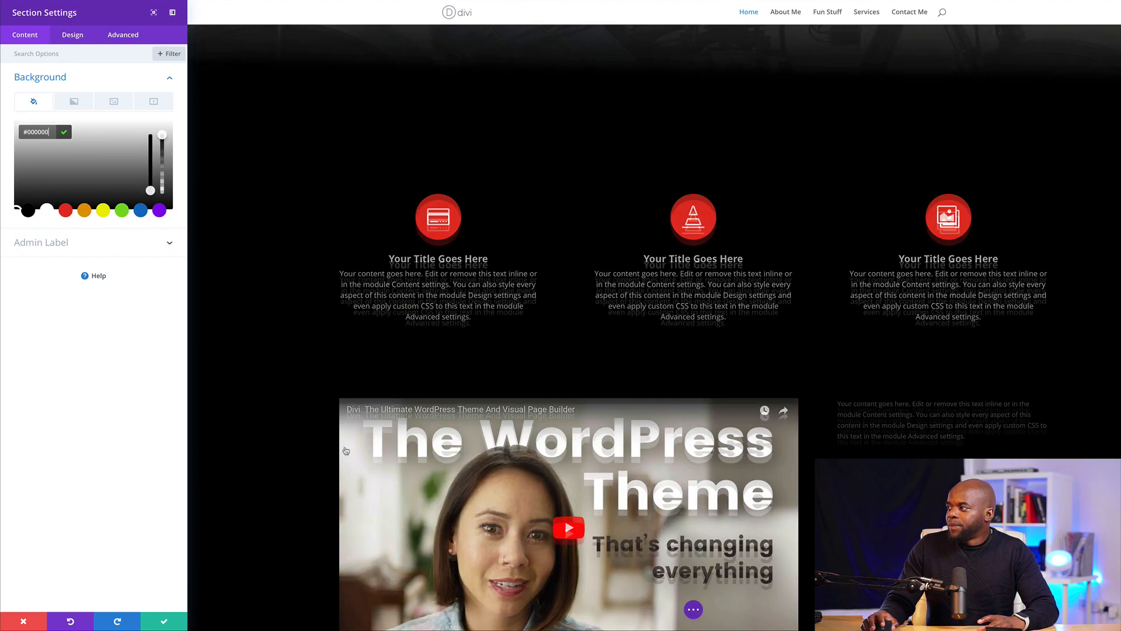
scroll(345, 447, down, 10)
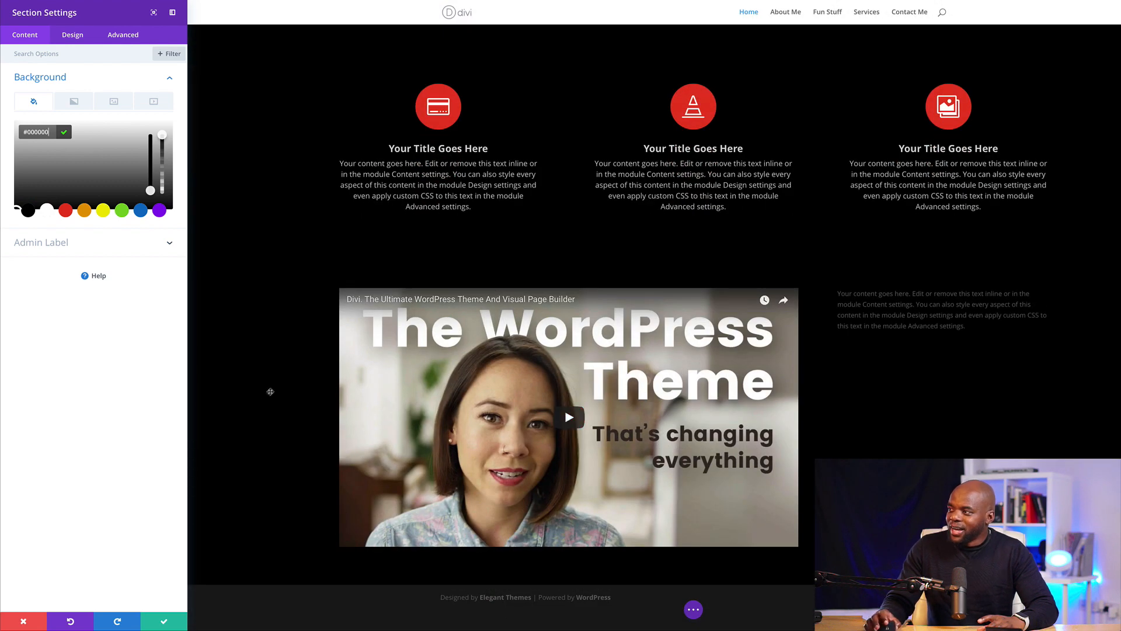
scroll(271, 392, up, 7)
scroll(654, 327, up, 3)
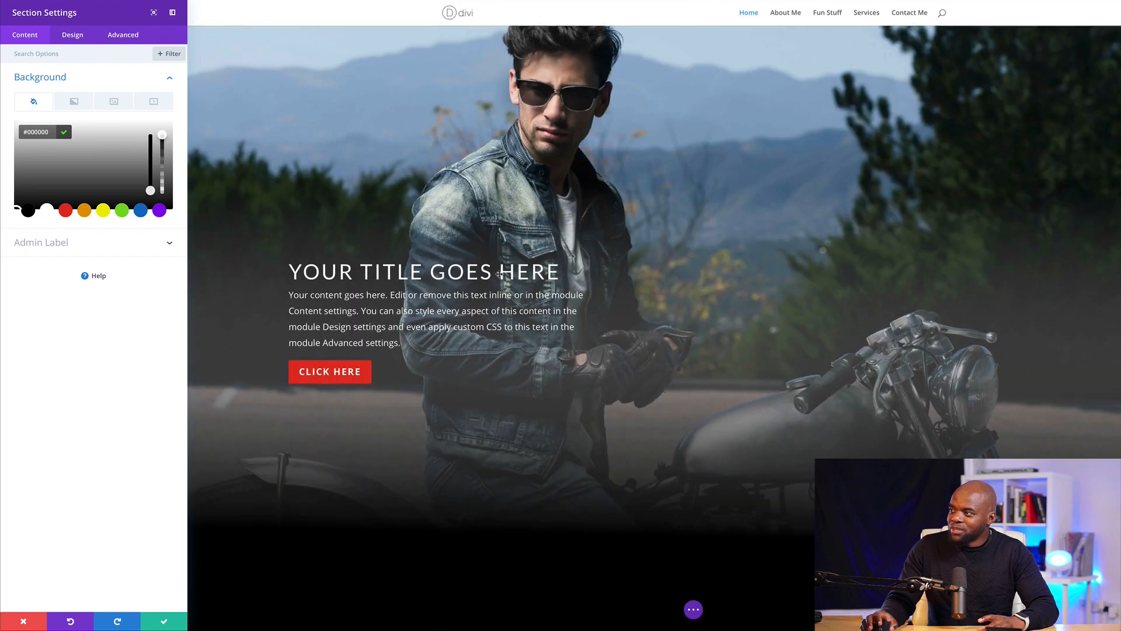
click(165, 621)
Step: Set the media library photo of the motorcyclist on a dark tree-lined road as the video's image overlay and save
scroll(432, 461, down, 10)
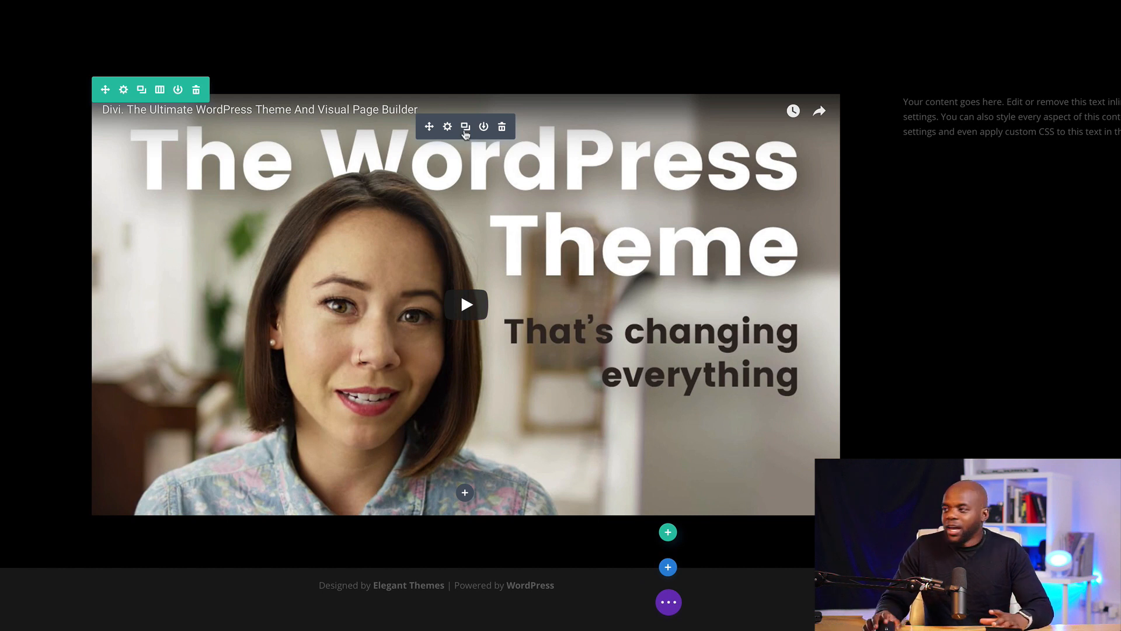
click(448, 127)
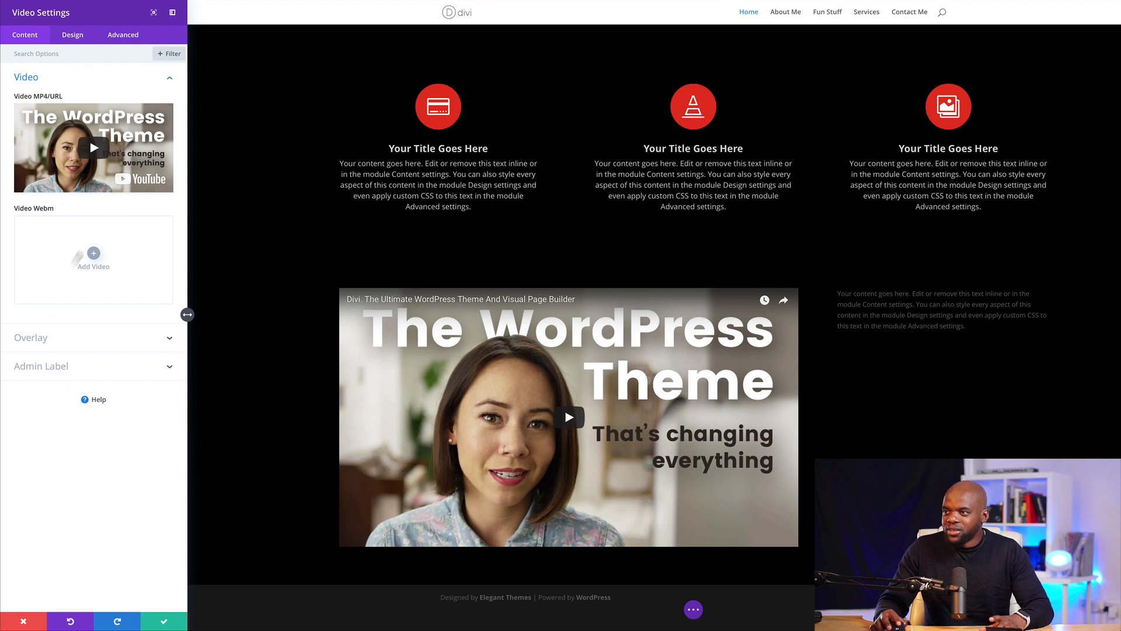
click(35, 338)
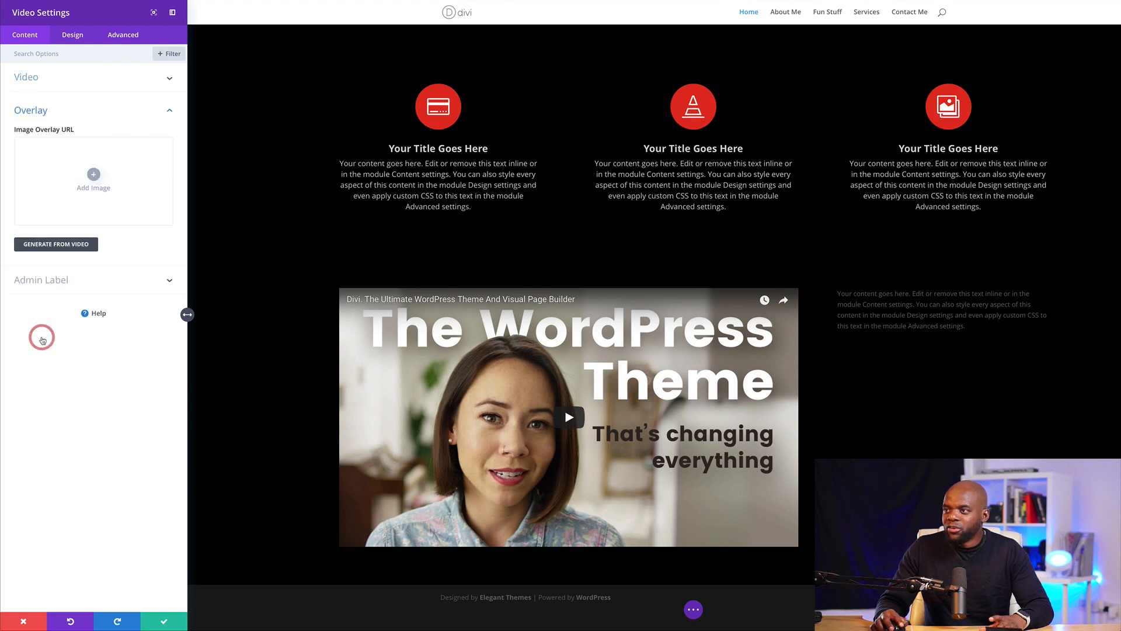
click(94, 174)
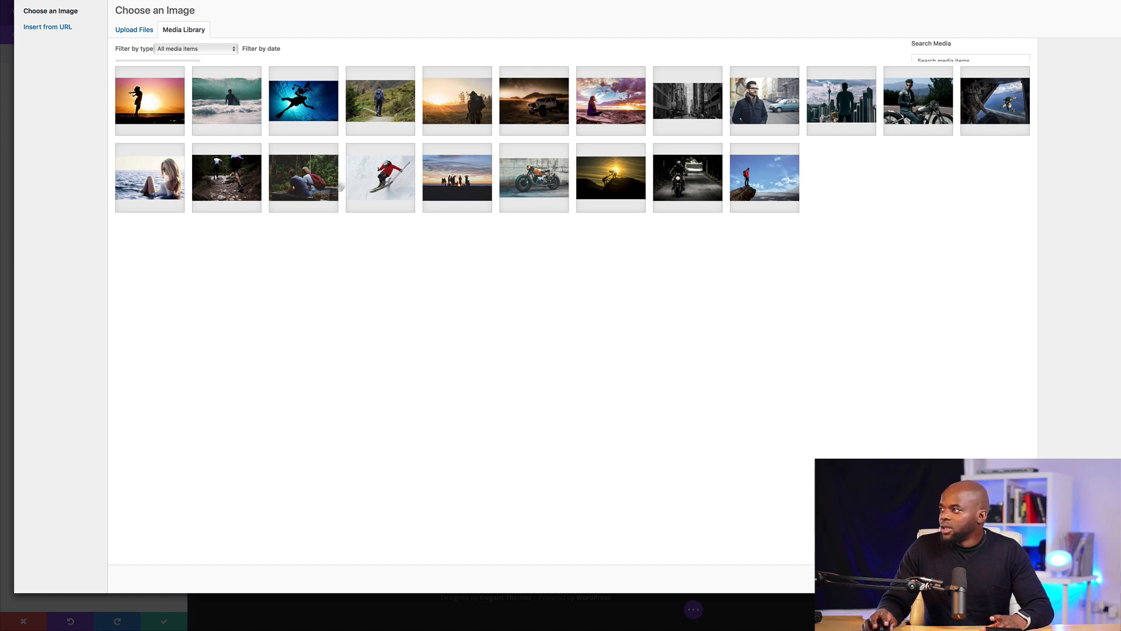
click(694, 185)
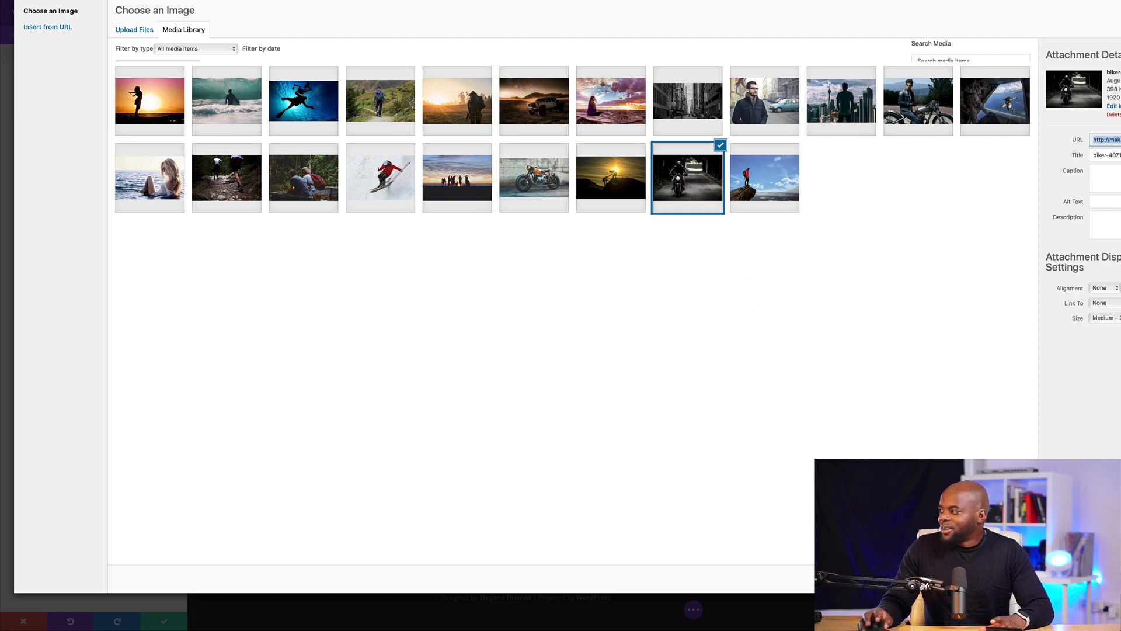
click(1115, 579)
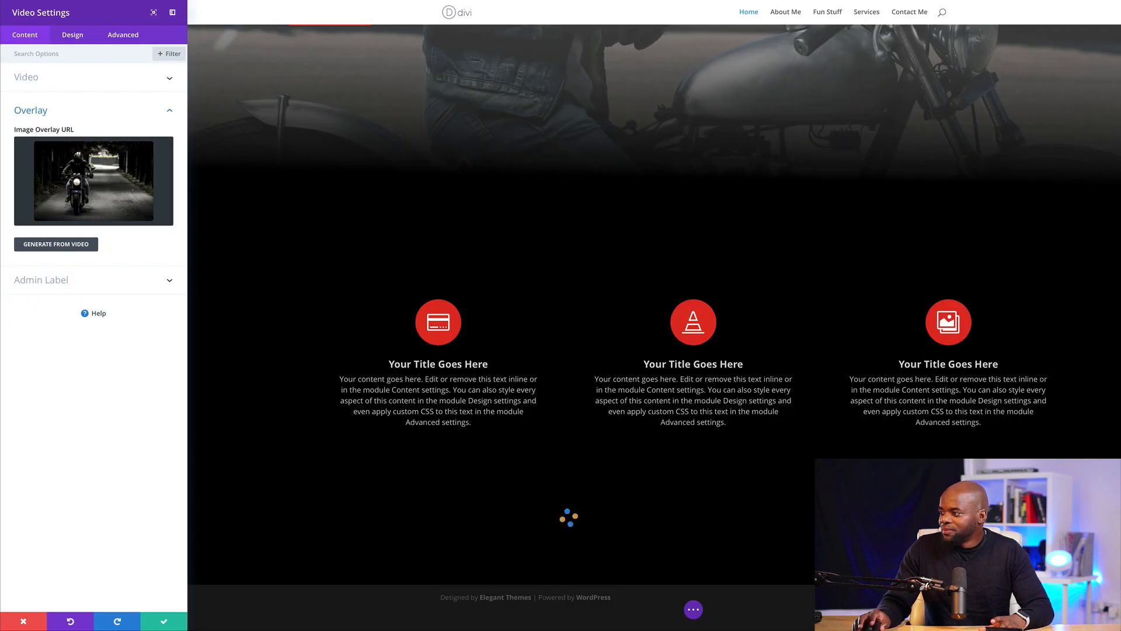
scroll(611, 439, down, 4)
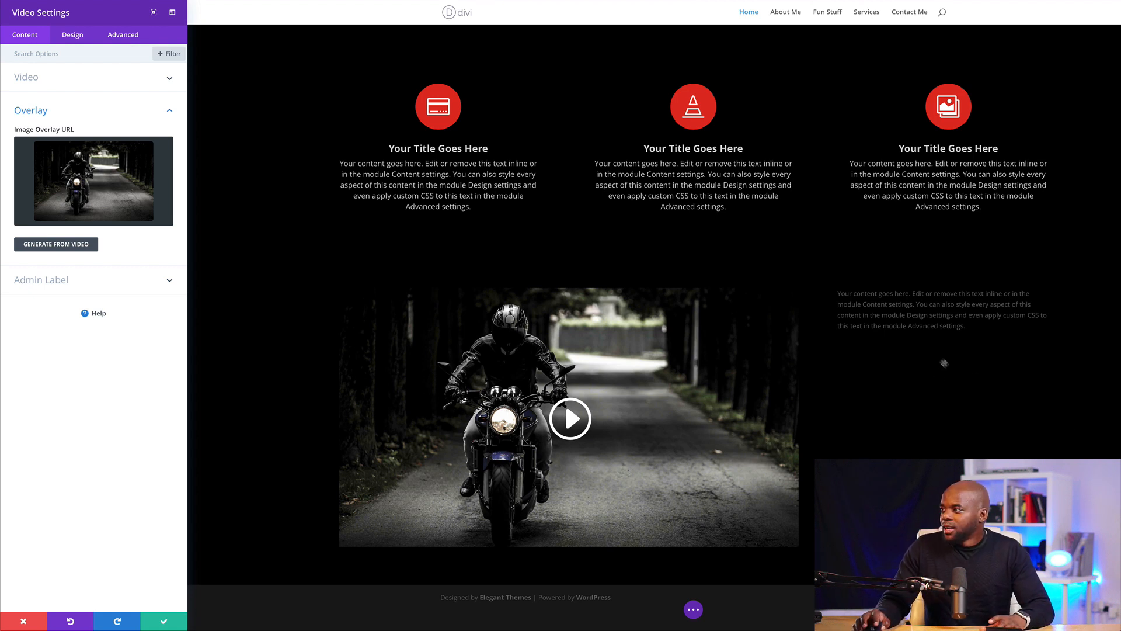
click(164, 623)
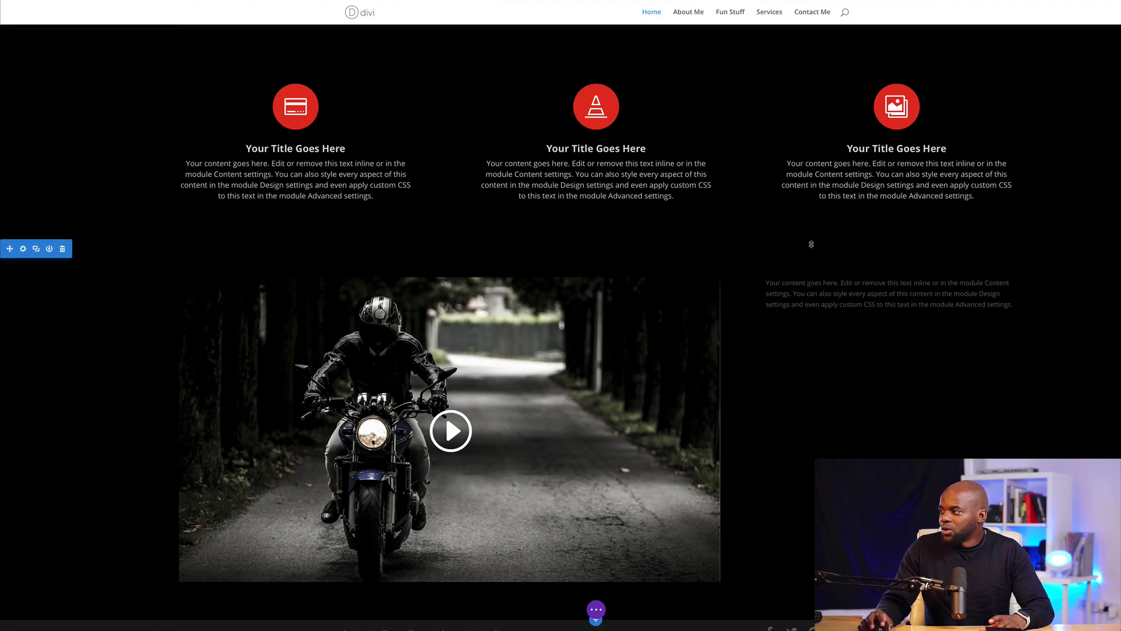
Step: Split "Your content goes here." onto its own line in the text beside the video and format it as Heading 1
mouse_move(880, 287)
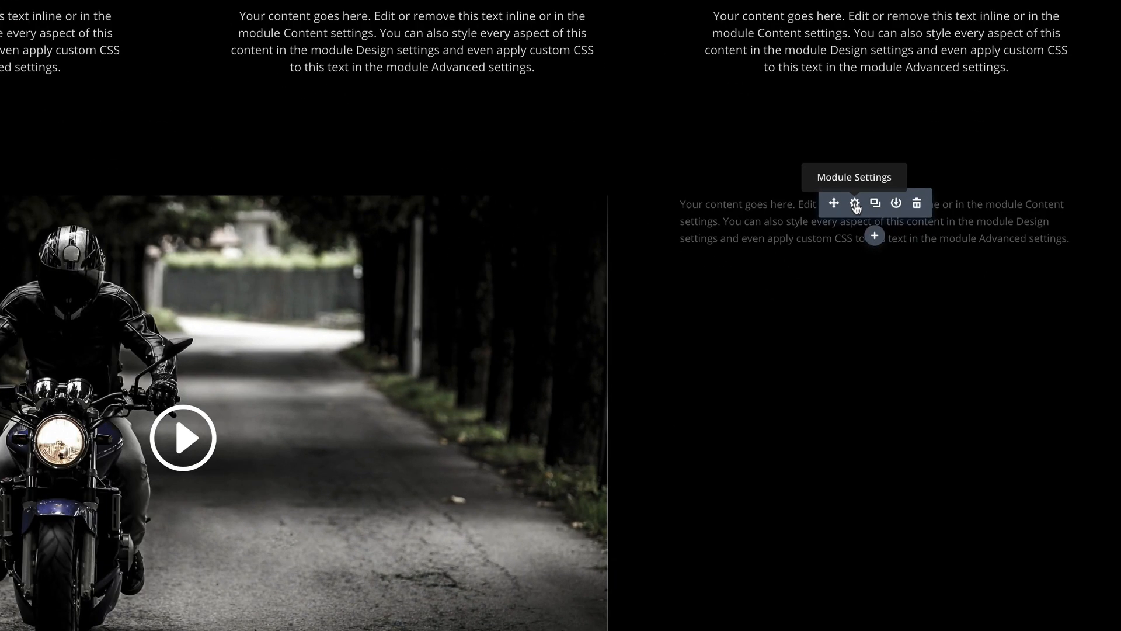
click(856, 206)
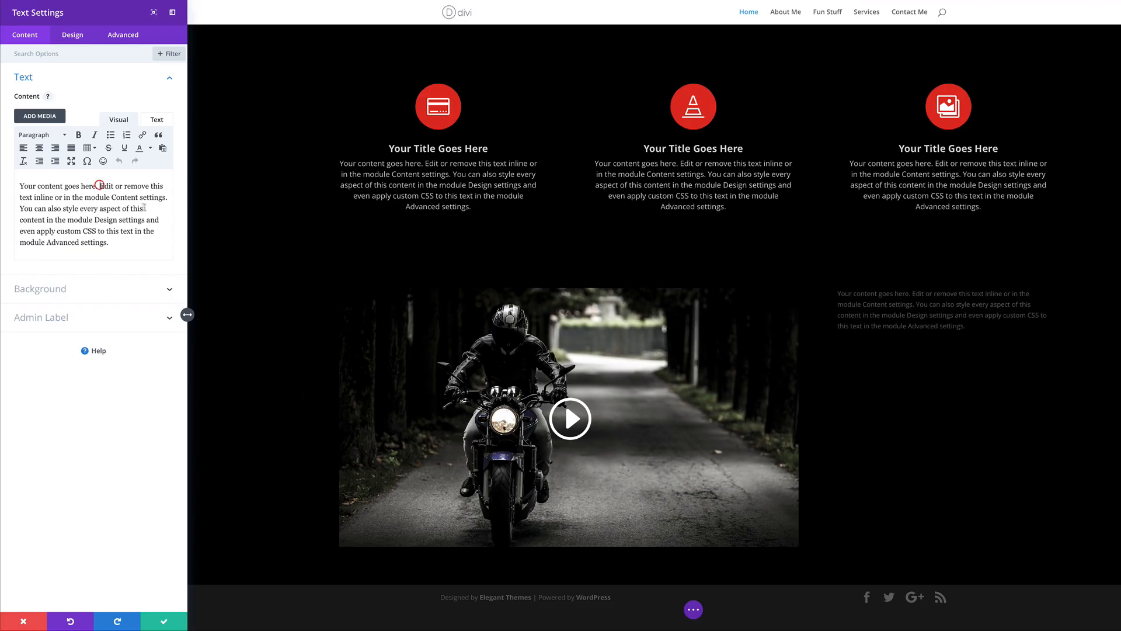
click(100, 186)
key(Return)
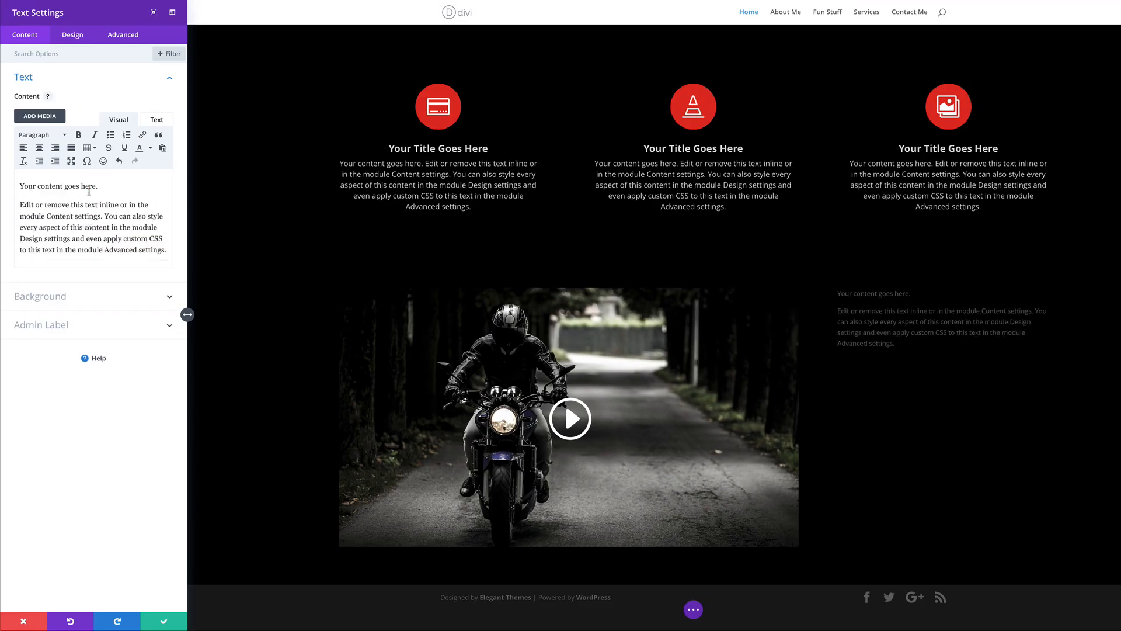
drag(100, 186, 20, 186)
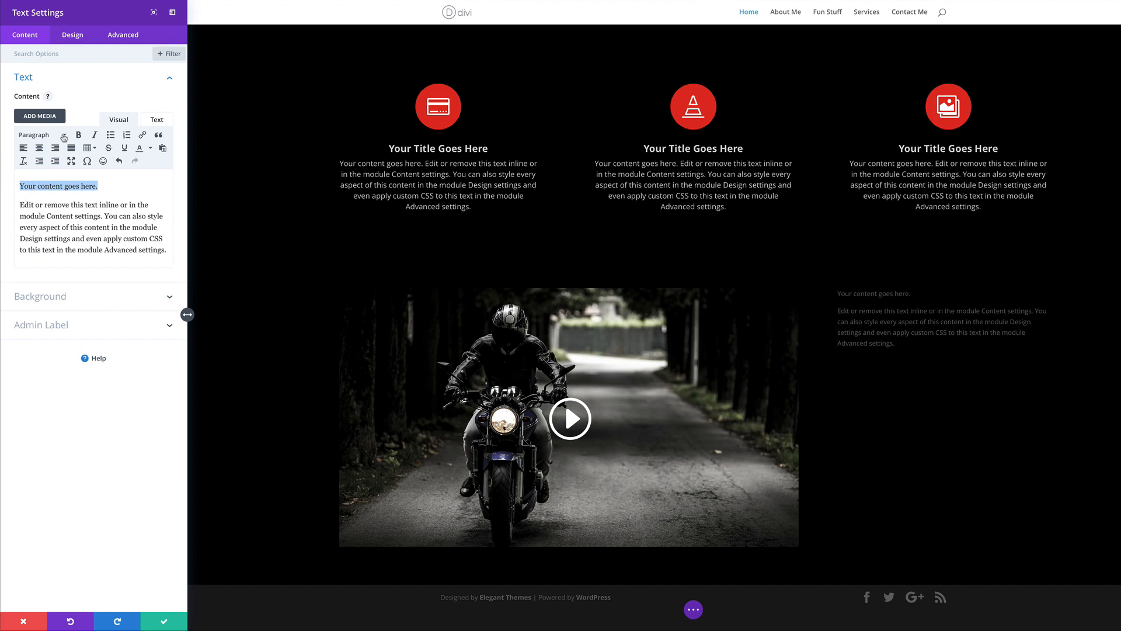
click(63, 135)
click(72, 174)
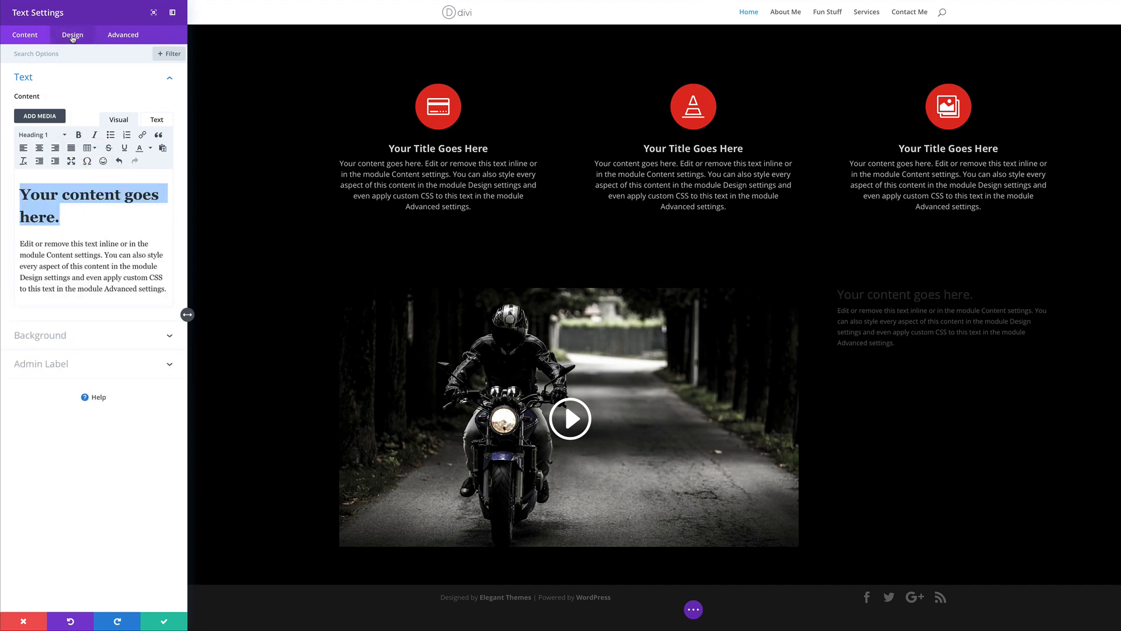
Step: Style the text module's H1 heading as bold uppercase in light grey with 2px letter spacing
click(72, 36)
click(48, 106)
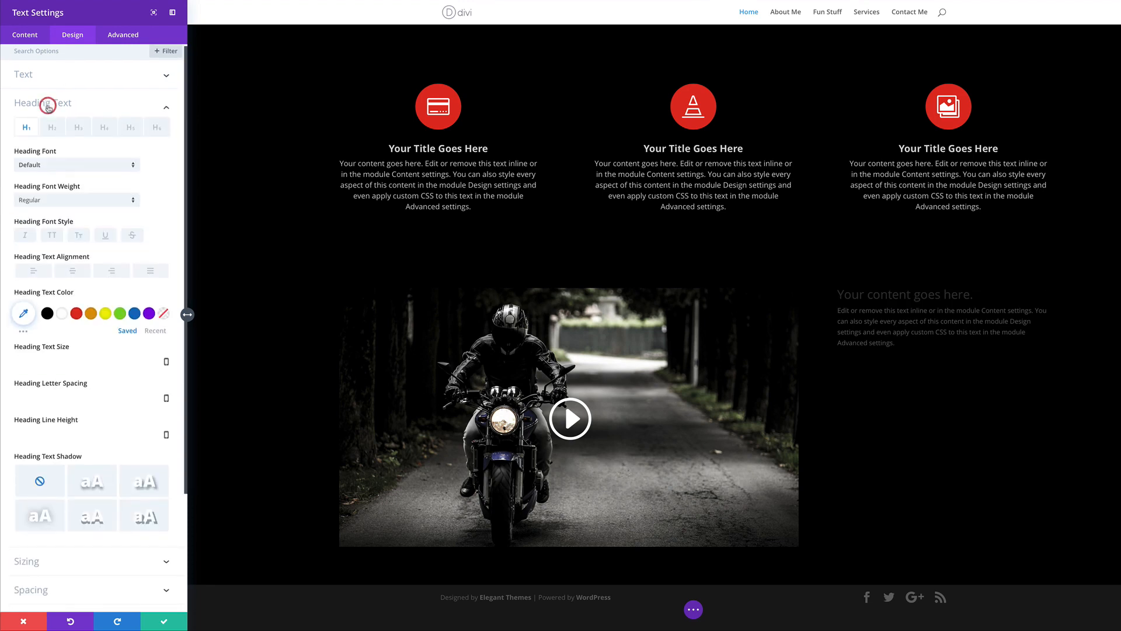
click(51, 195)
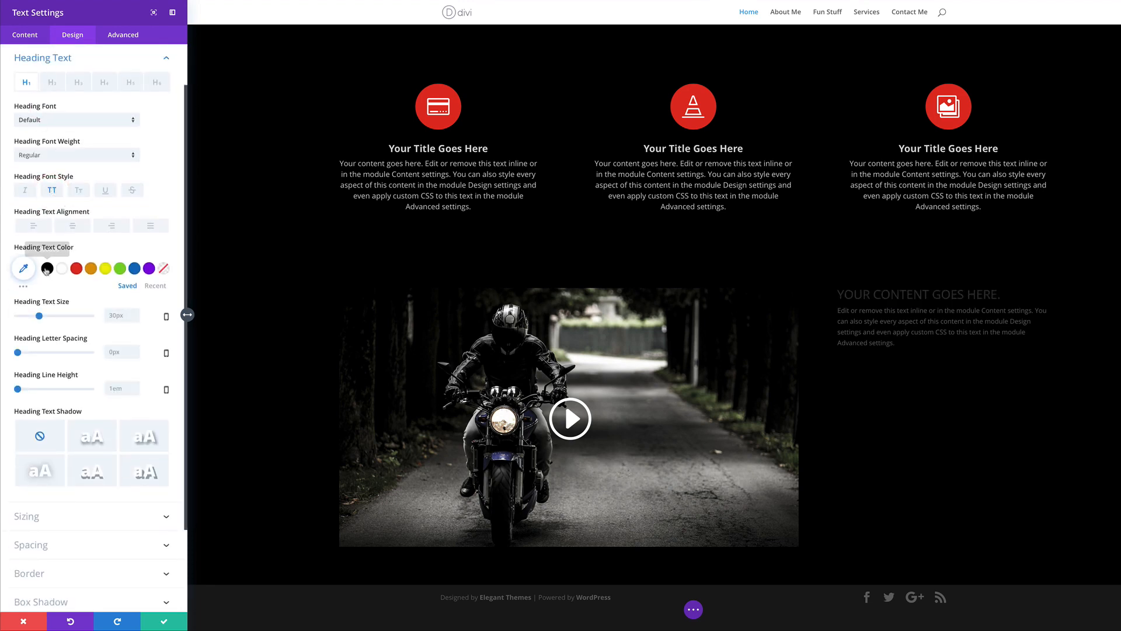
click(25, 288)
click(79, 307)
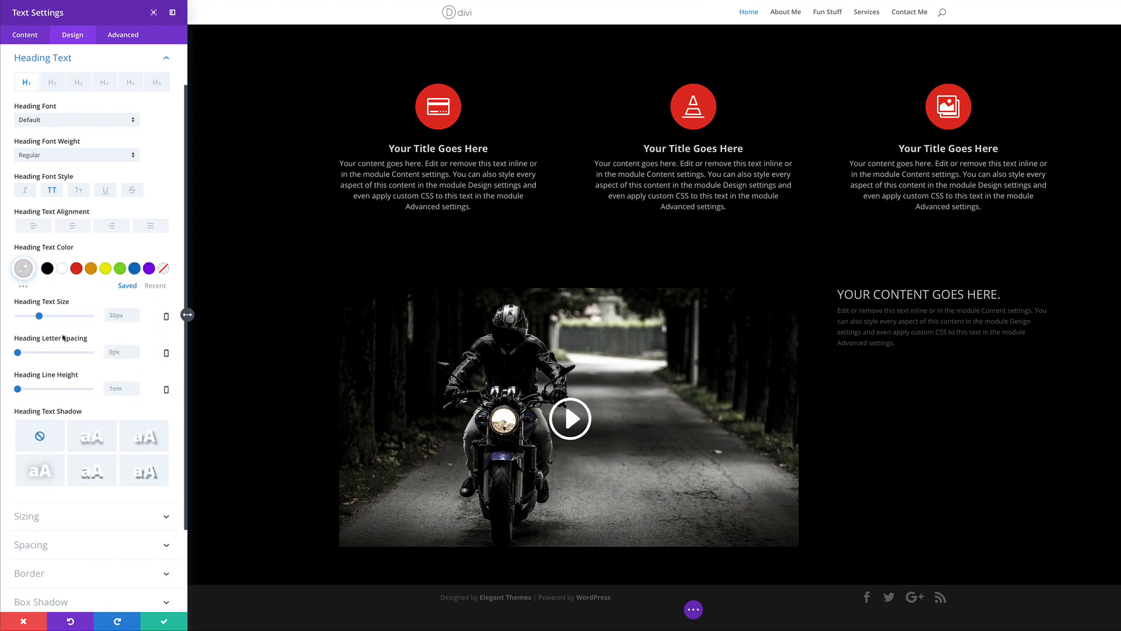
drag(18, 355, 20, 353)
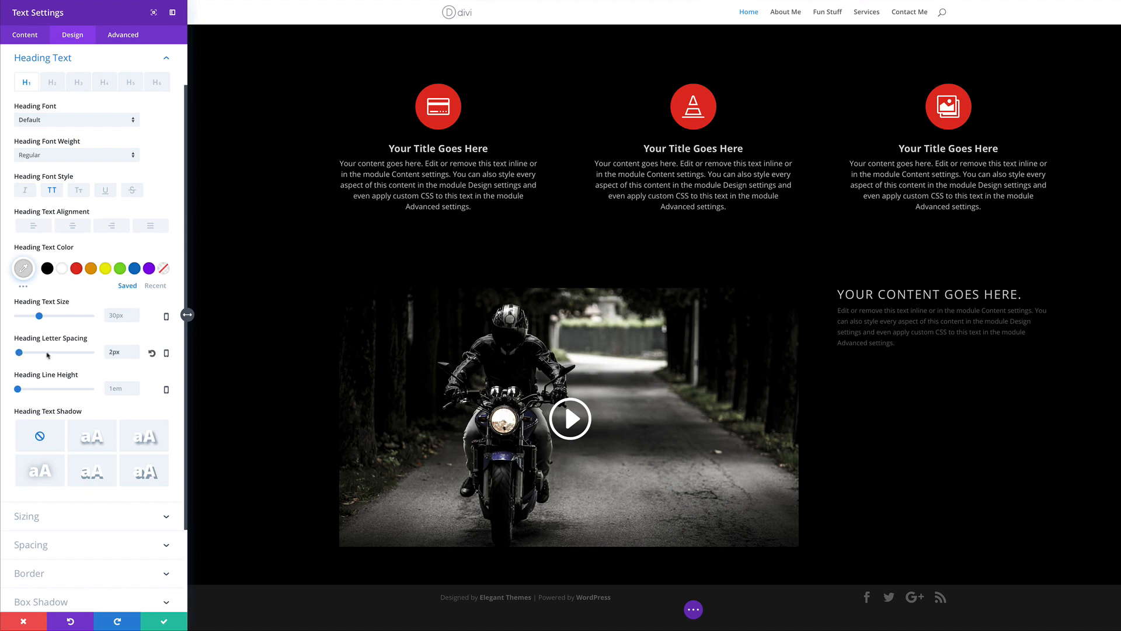
click(65, 156)
click(66, 211)
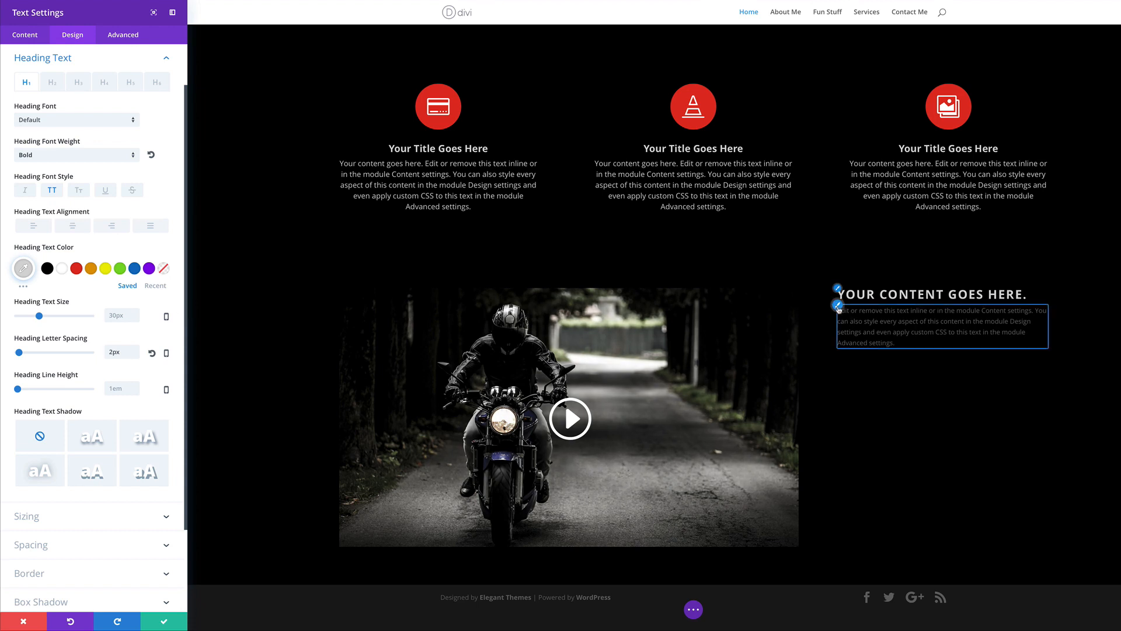
Step: Set the text module's body text to 16px in light grey and save the module
click(839, 309)
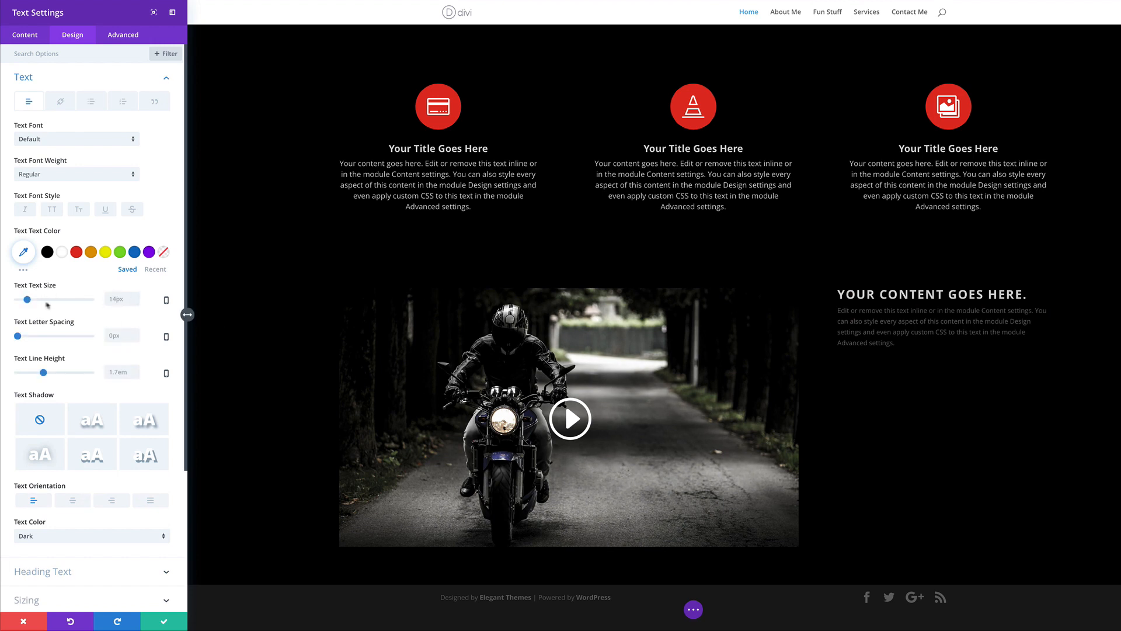
drag(28, 300, 28, 301)
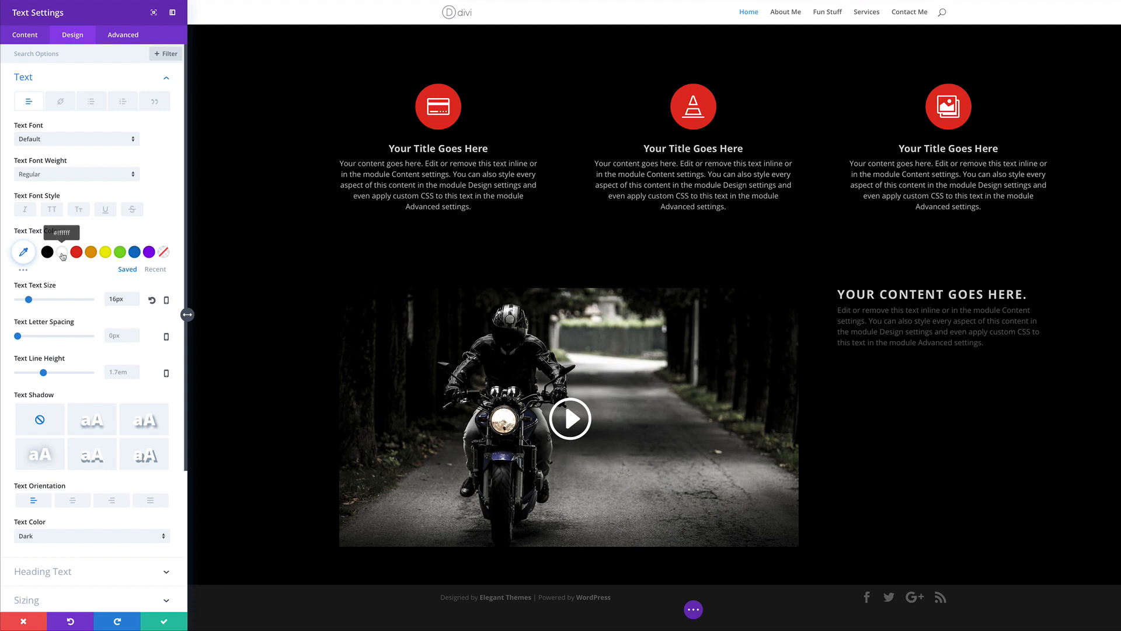
click(24, 270)
click(76, 289)
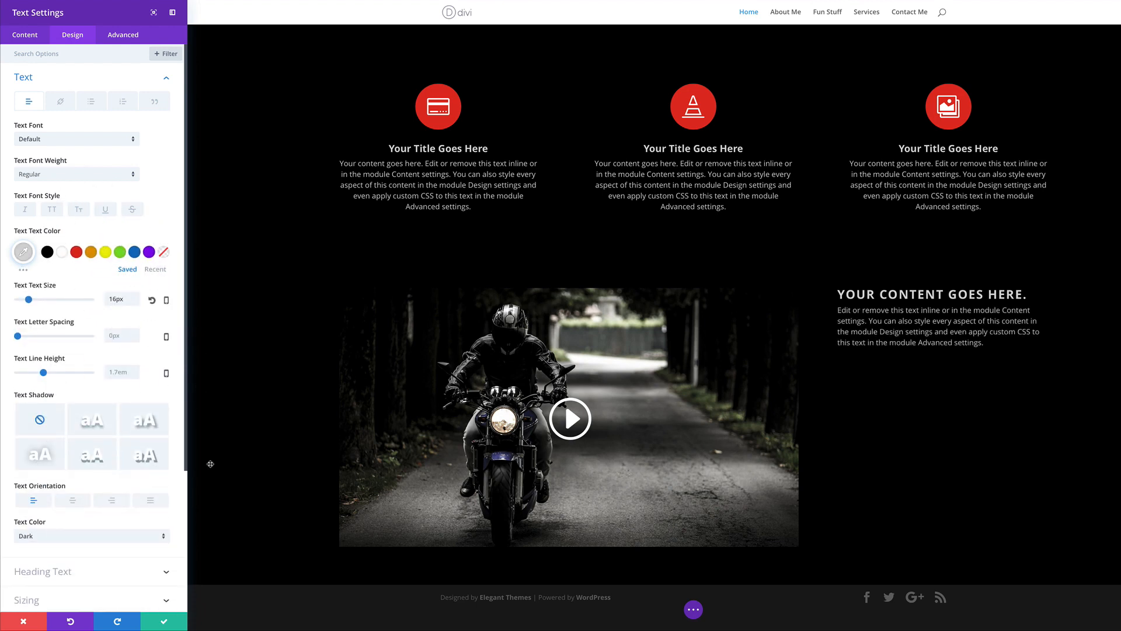
click(164, 622)
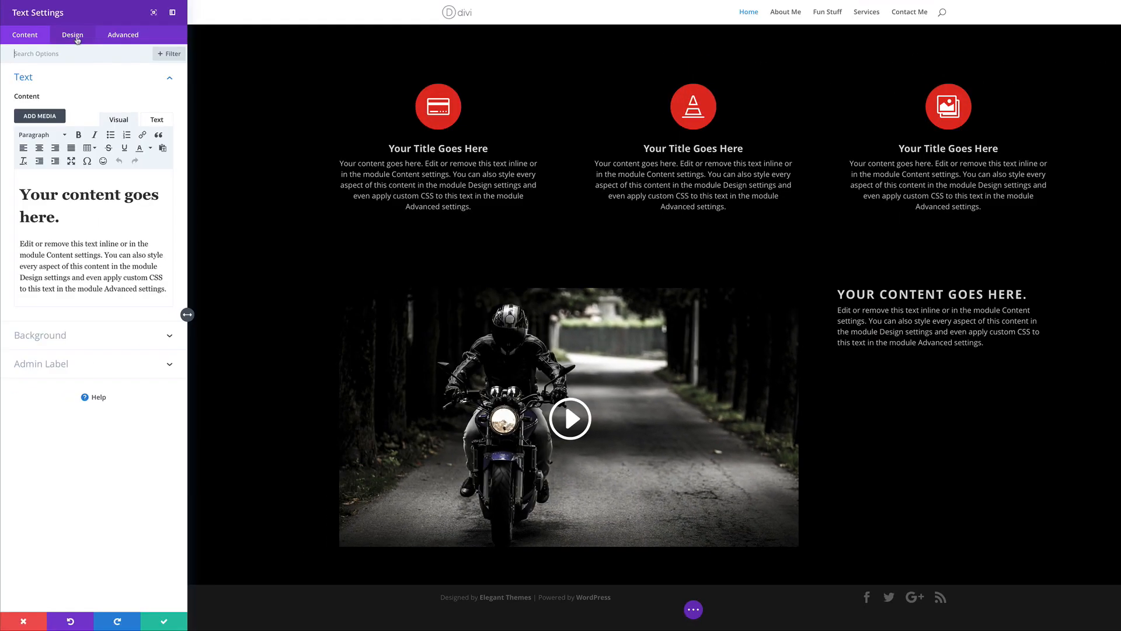
Step: Open the design settings of the text module beside the video
click(72, 35)
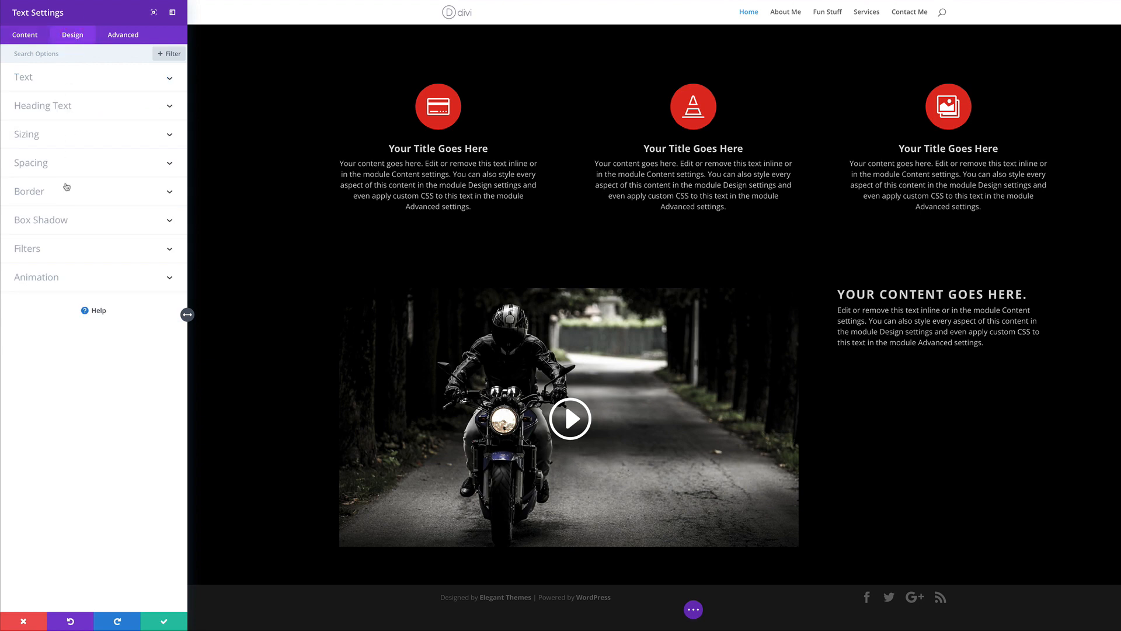
Step: Set the text module's top custom margin to 190px and save the module settings
click(78, 55)
text(Margin)
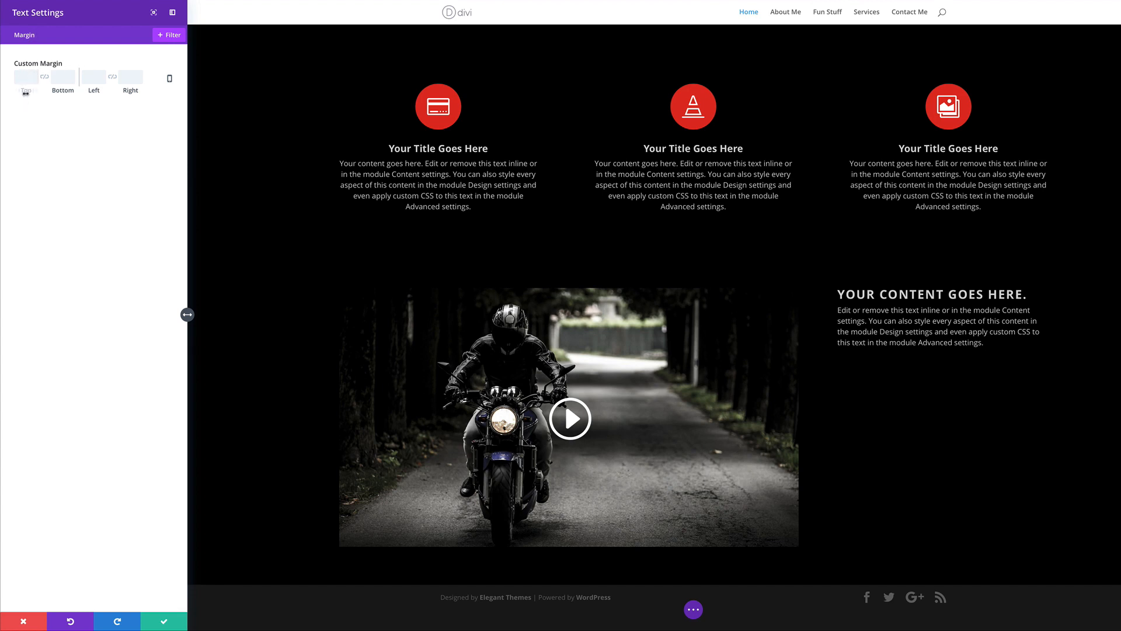
drag(26, 93, 116, 109)
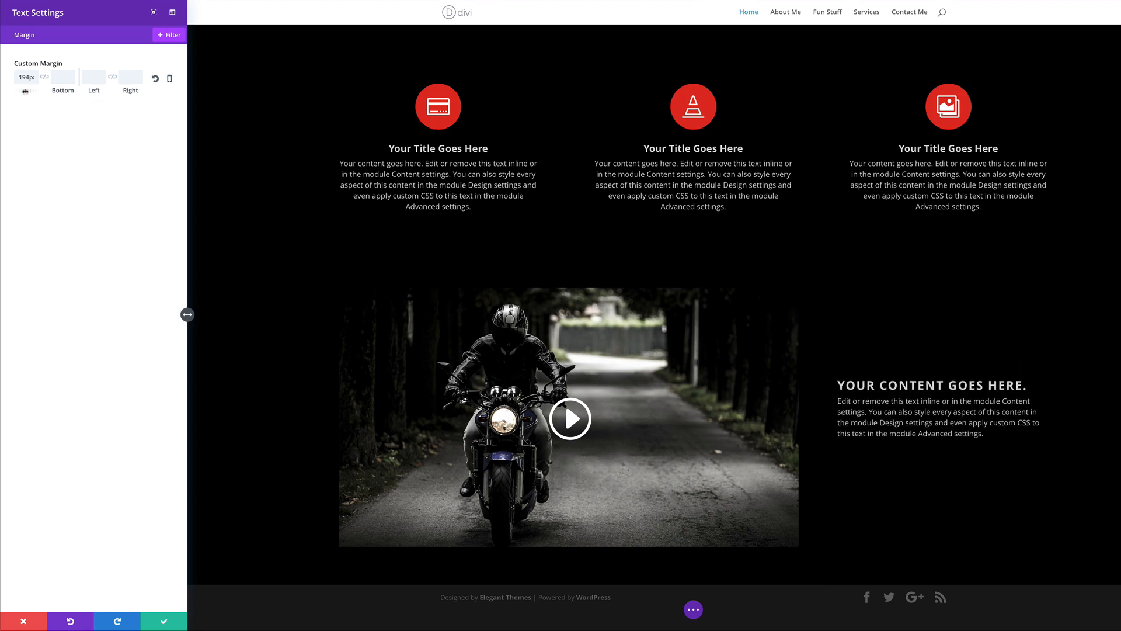
drag(26, 93, 24, 92)
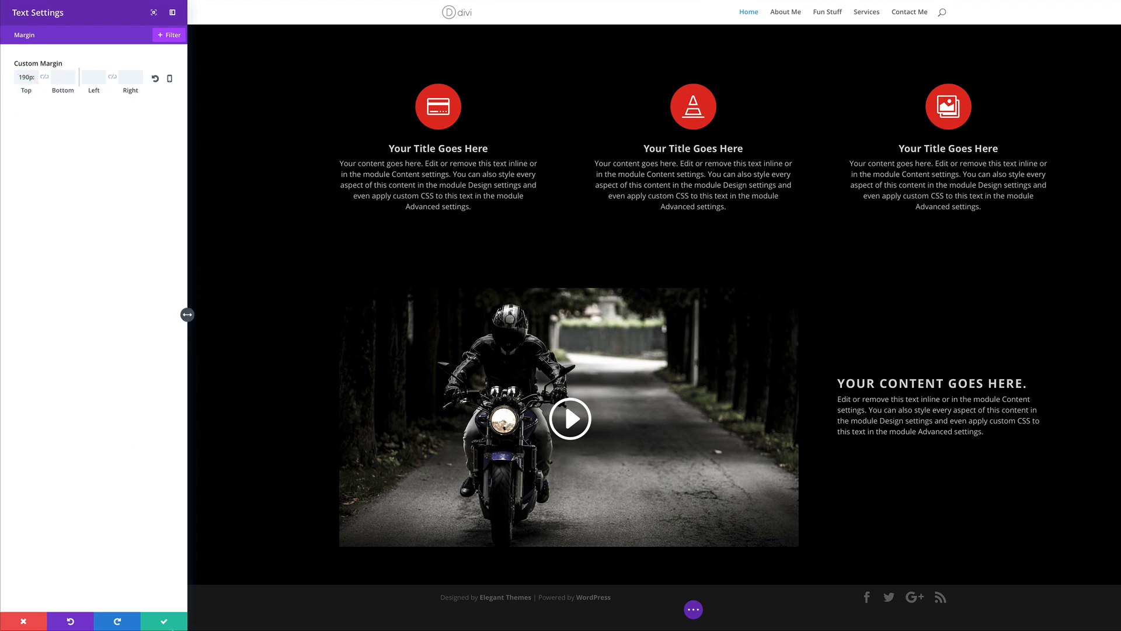
click(164, 623)
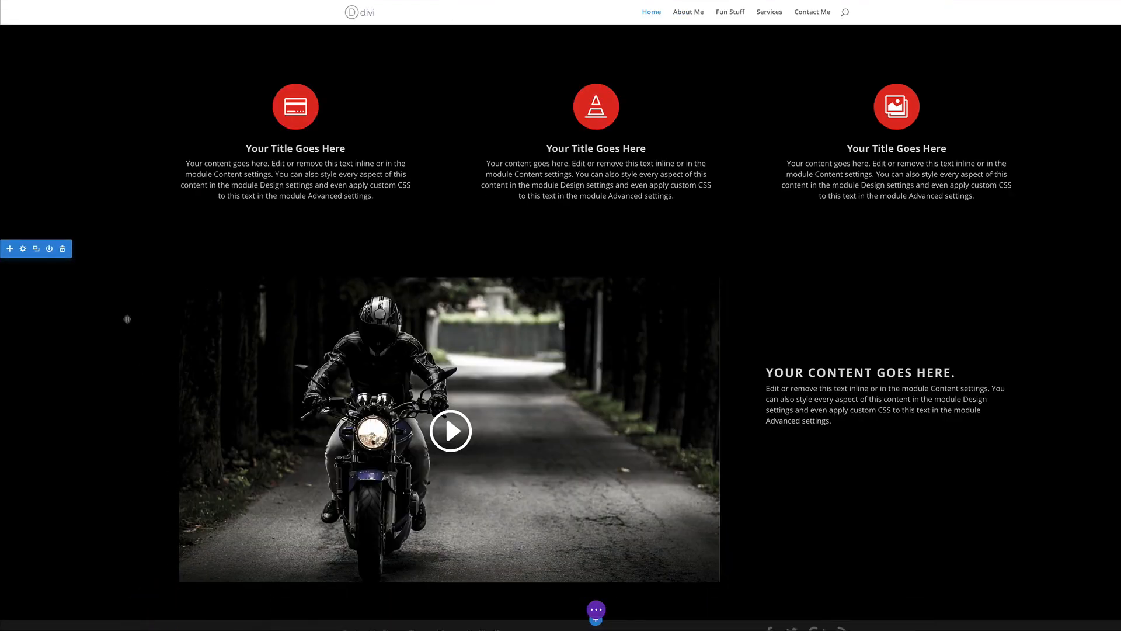
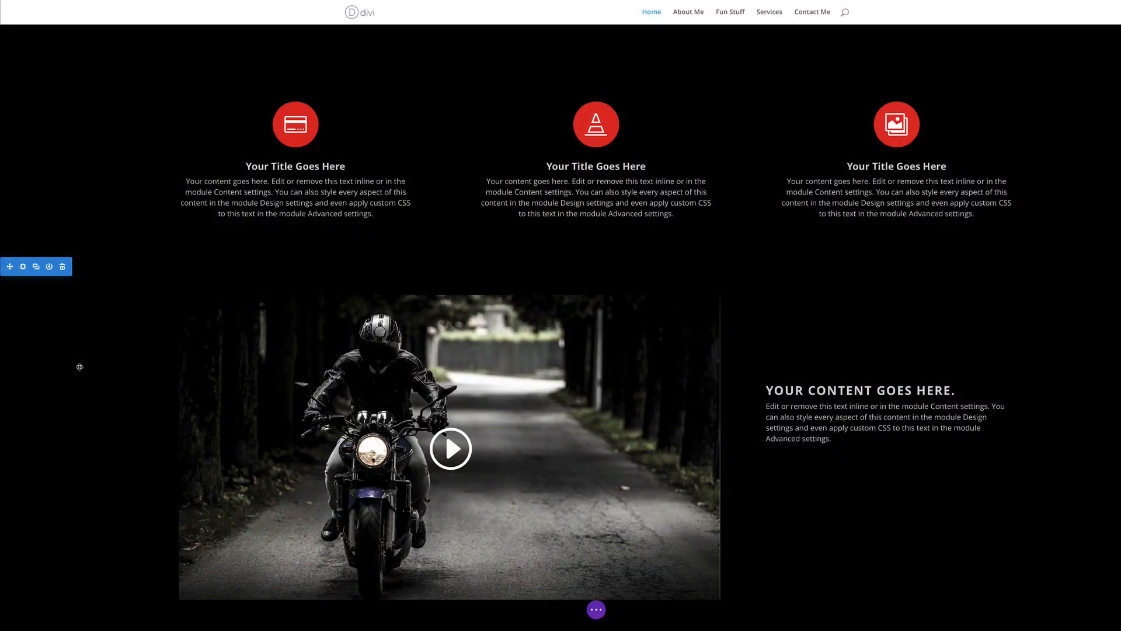
Step: Add a regular section with a single-column row below the video section and insert a Divider module in it
scroll(614, 626, down, 1)
mouse_move(604, 590)
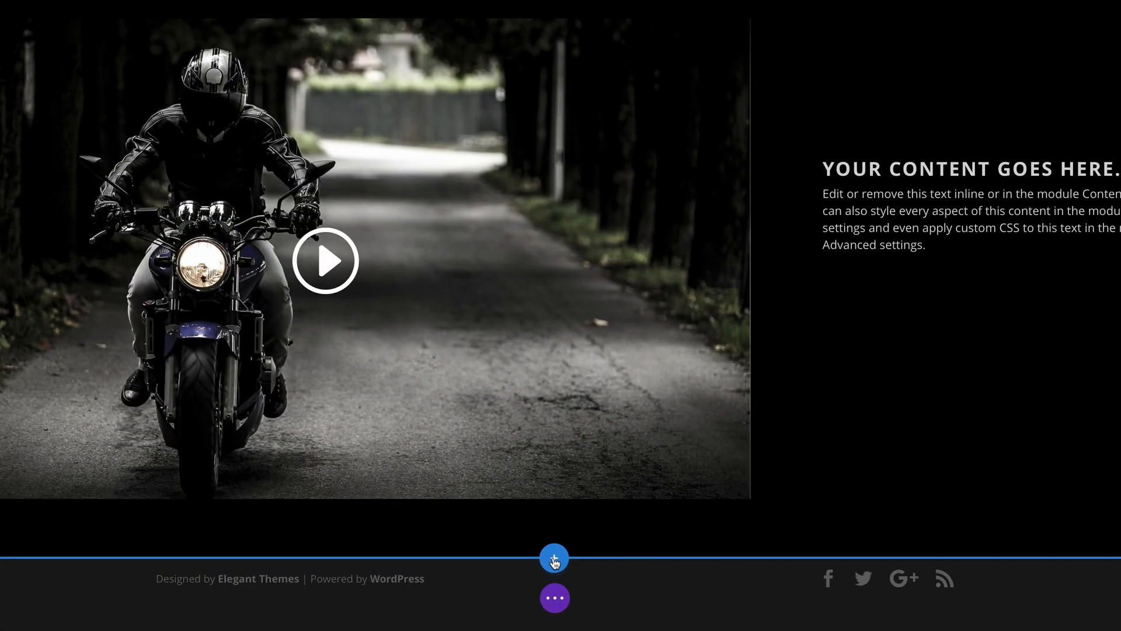
click(554, 559)
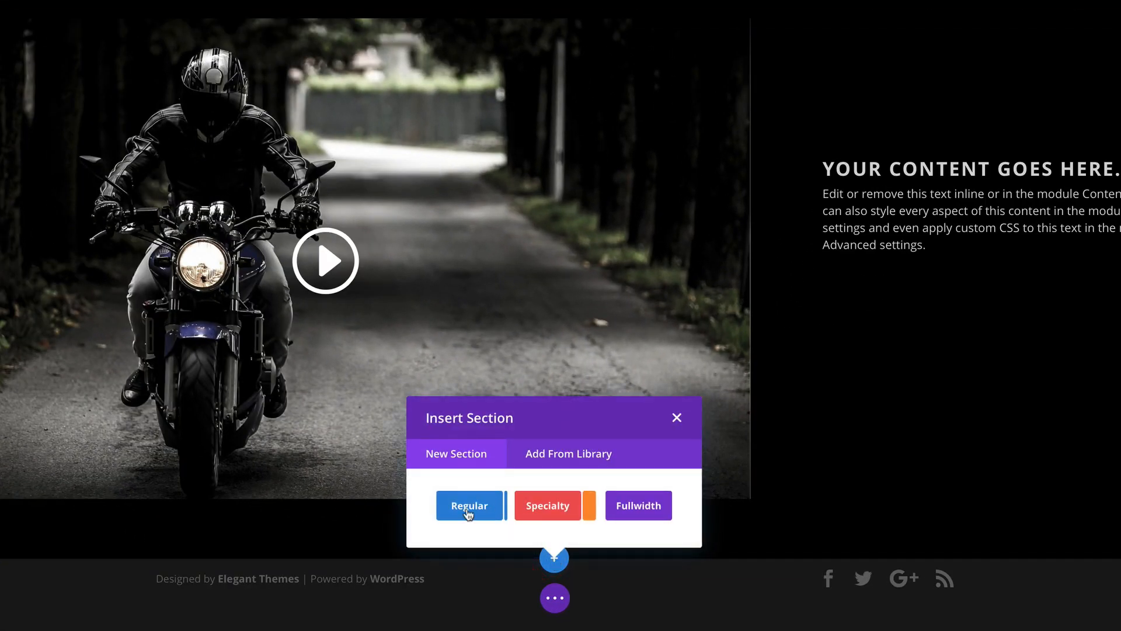
click(468, 513)
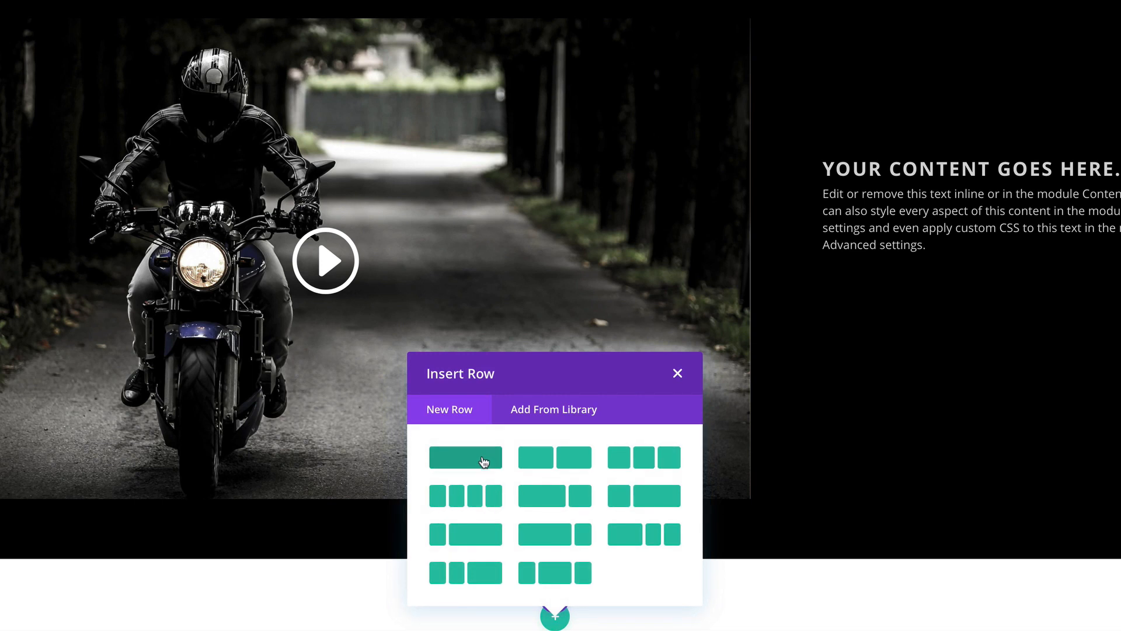
click(483, 462)
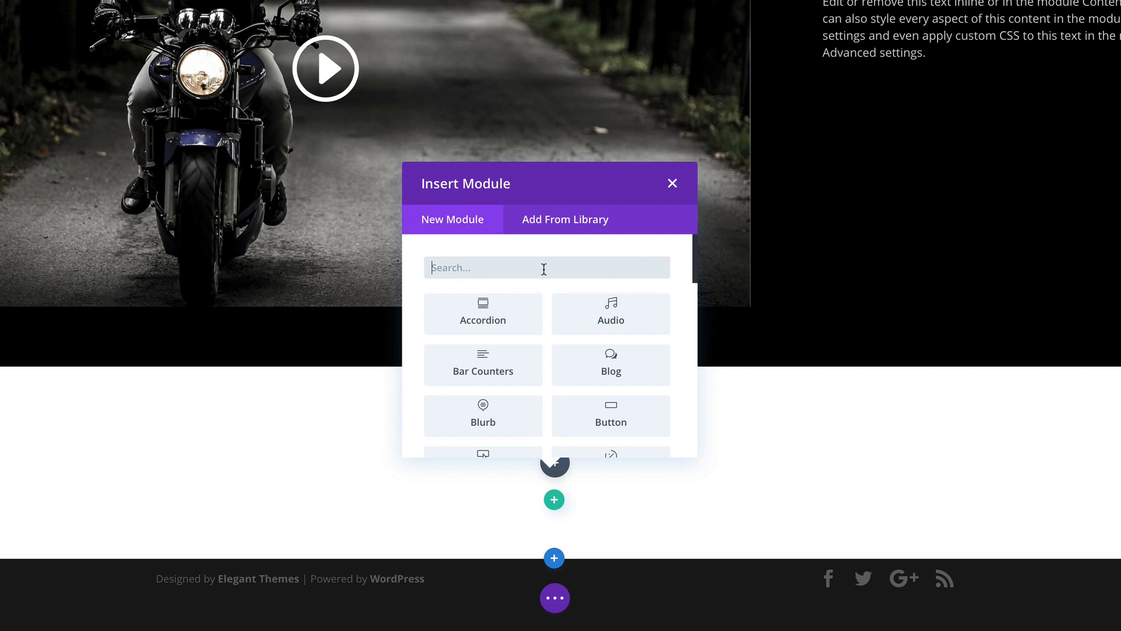
text(divi)
click(535, 337)
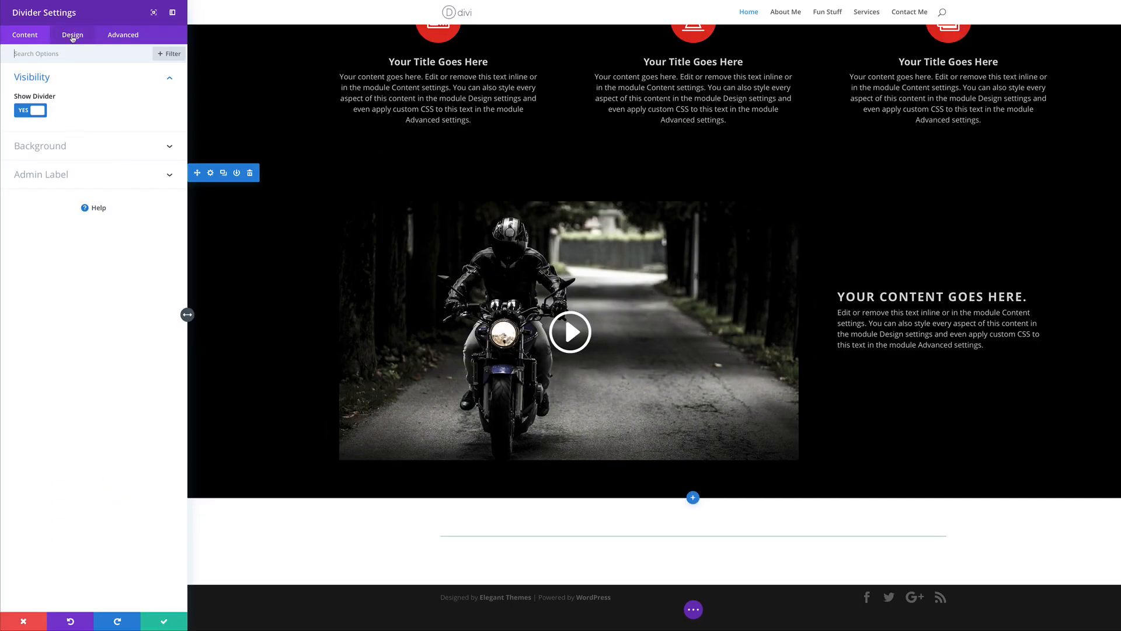
Step: Set the divider's color to the gray #6b6b6b and save the divider settings
click(72, 36)
click(33, 82)
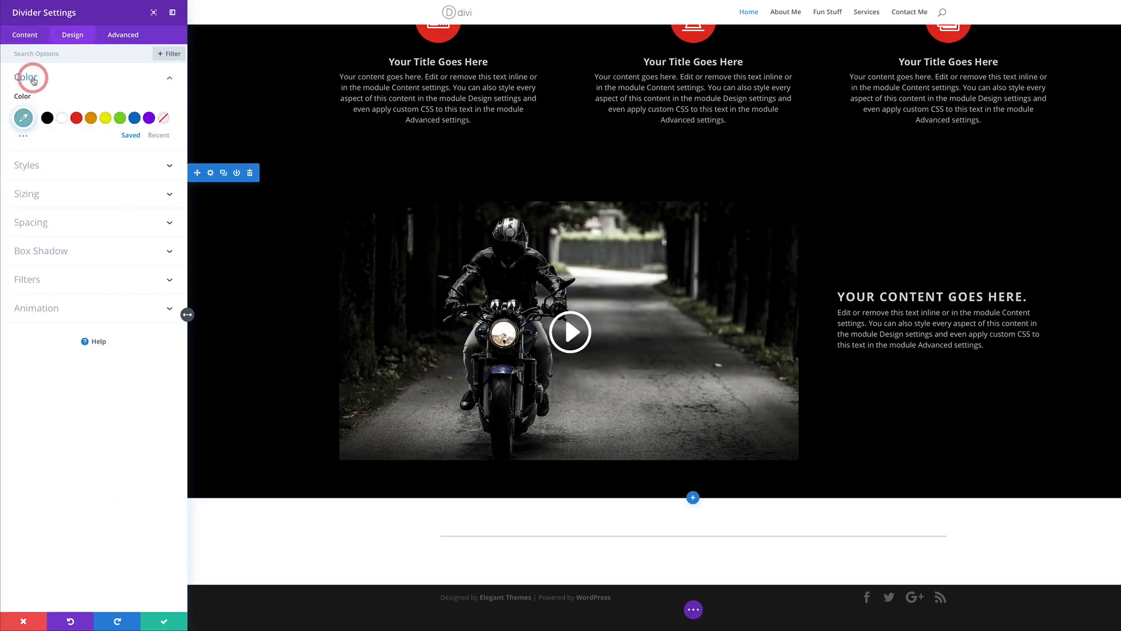
click(26, 138)
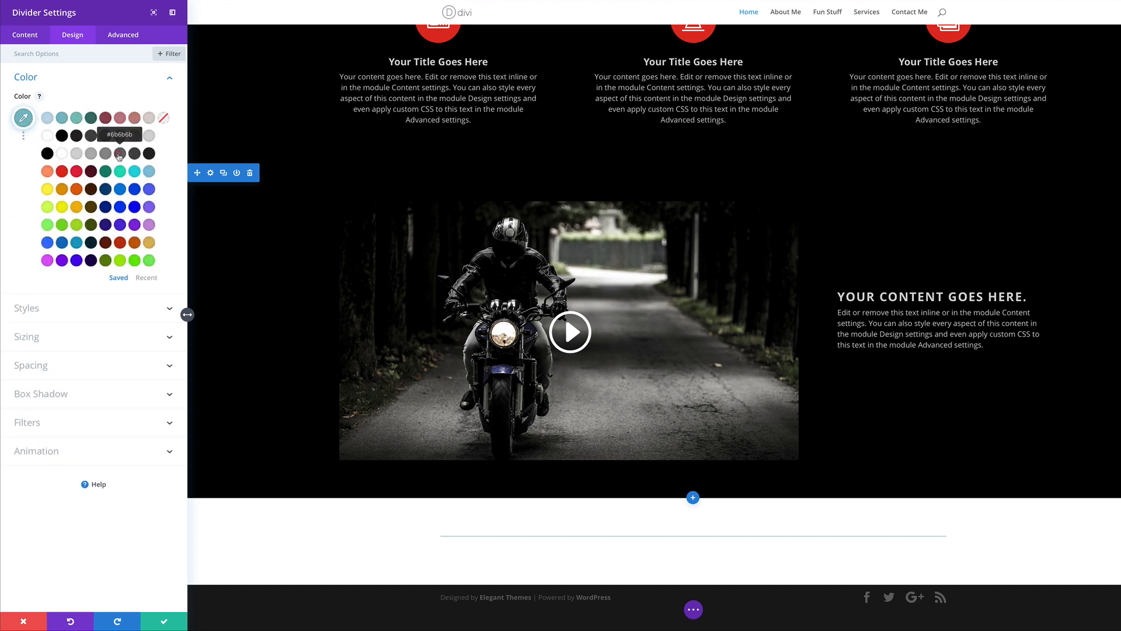
click(119, 154)
click(164, 622)
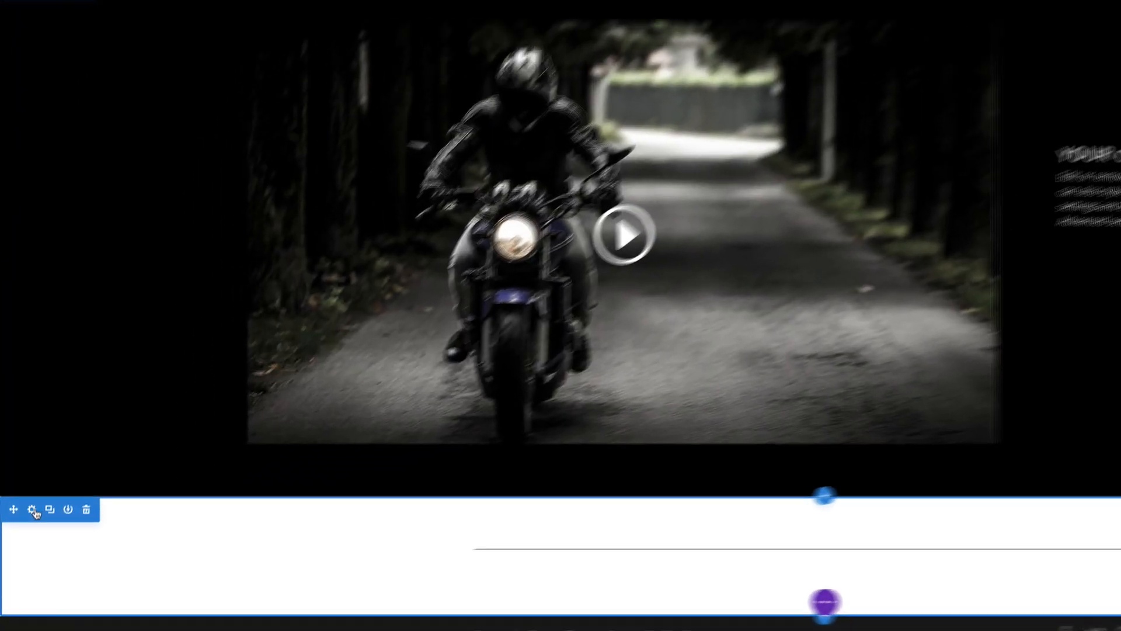
Step: Give the divider's section a black #000000 background color and save the section settings
click(24, 542)
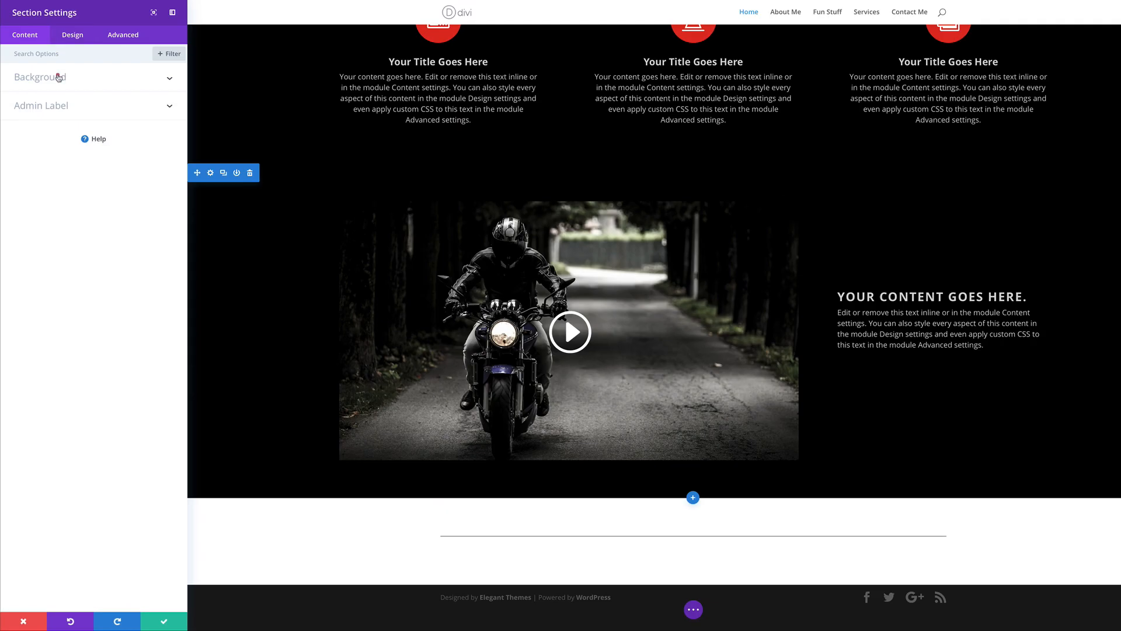
click(58, 78)
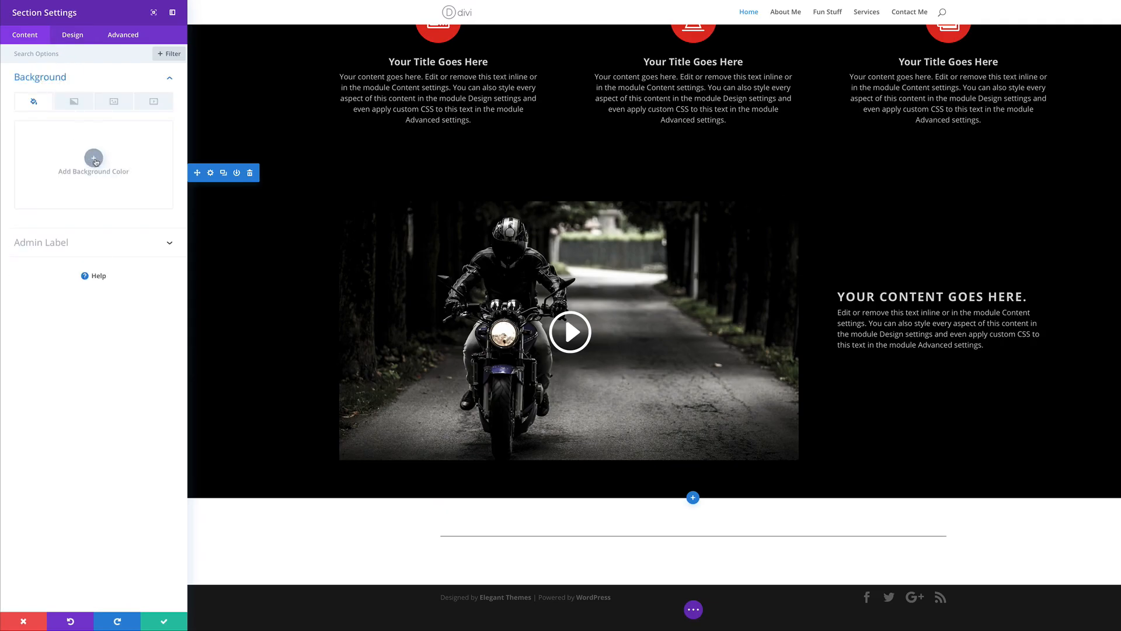
click(94, 159)
click(28, 211)
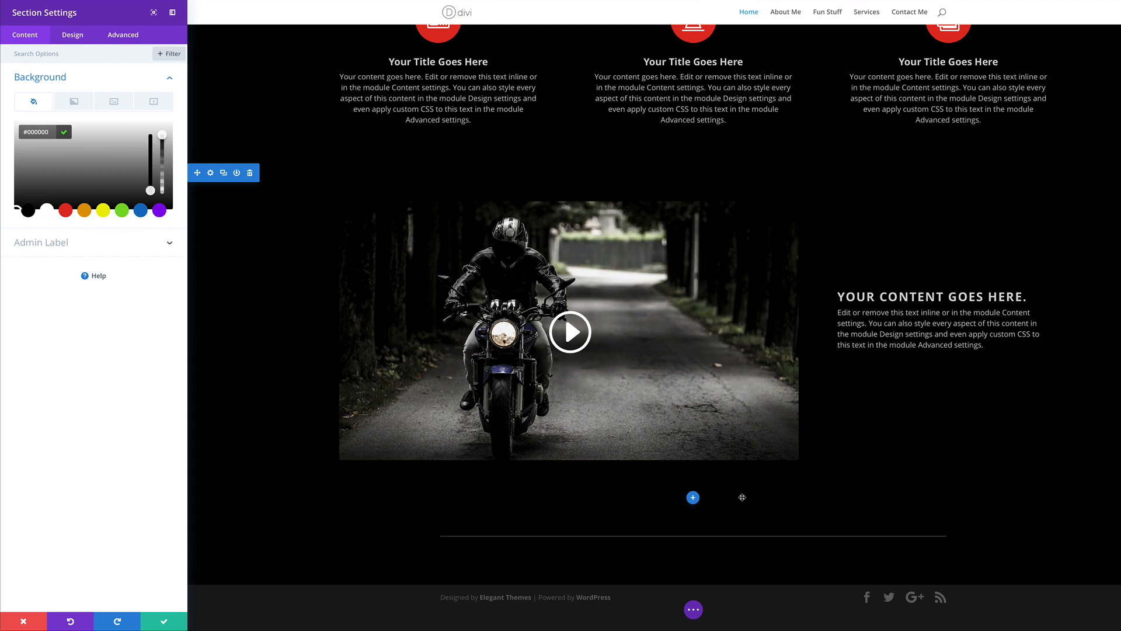
click(166, 623)
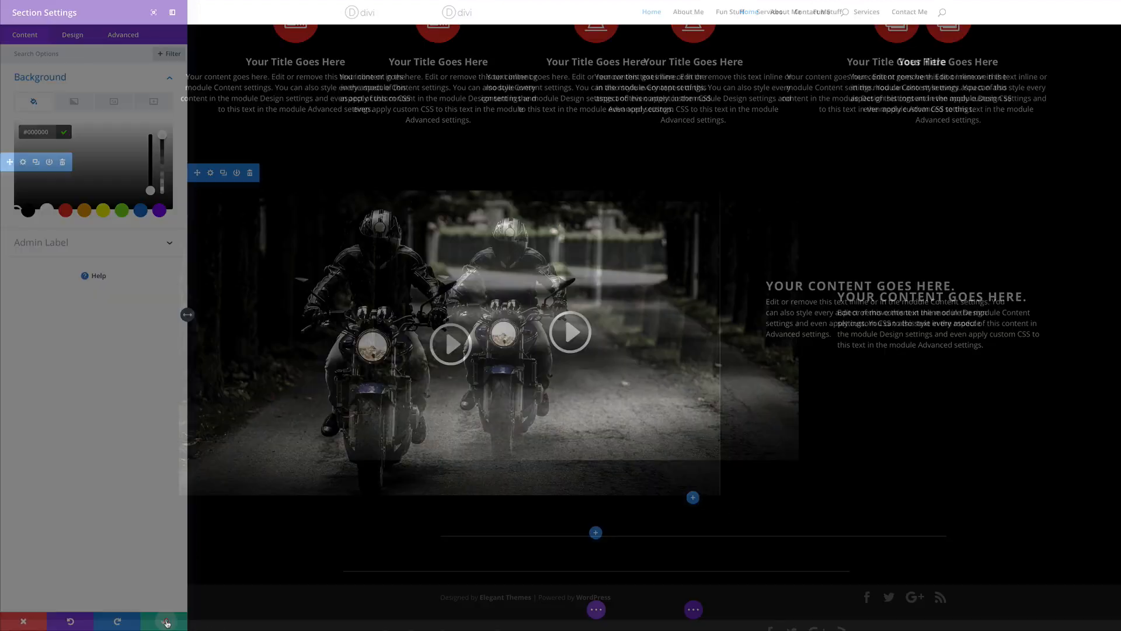
Step: Reopen the divider's design settings and change its color to a darker gray from the saved palette
scroll(561, 351, down, 1)
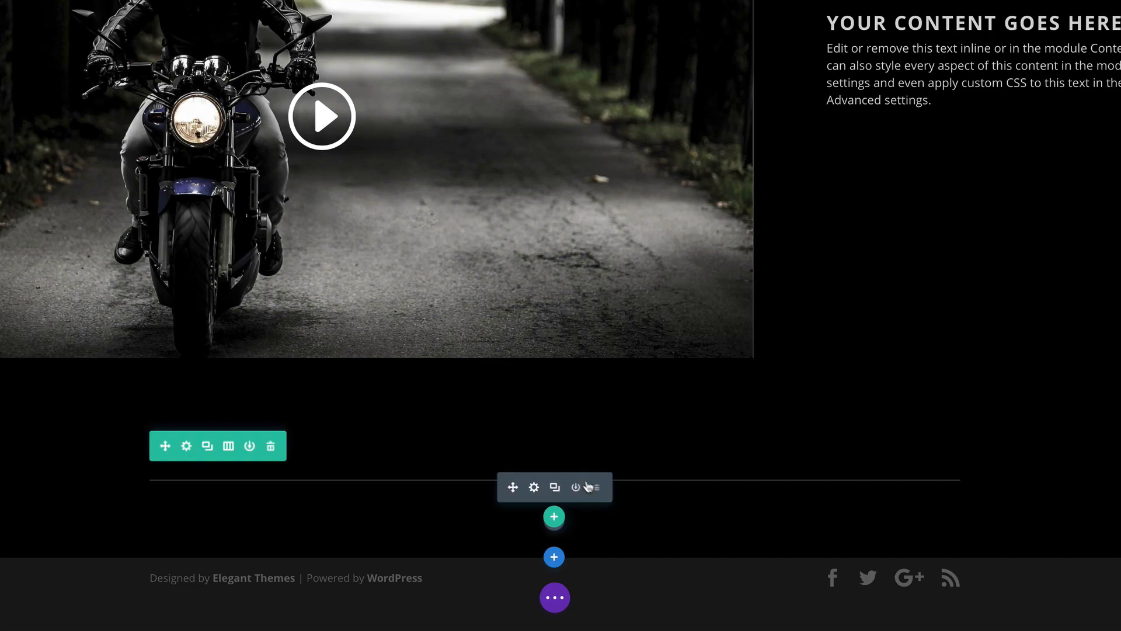
click(566, 522)
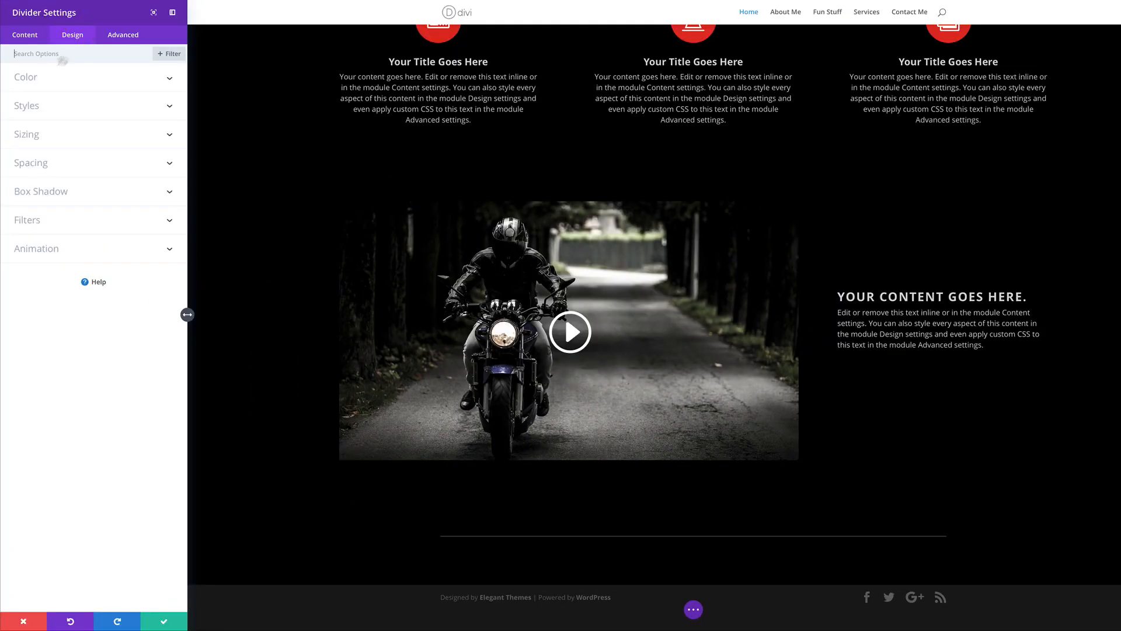
click(36, 82)
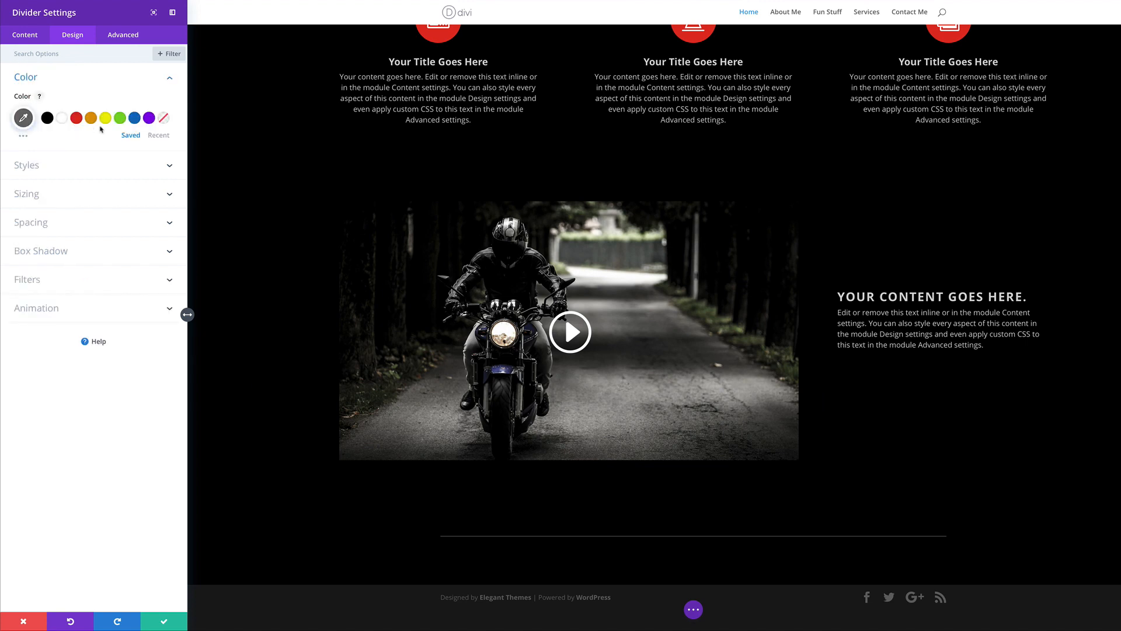
click(24, 137)
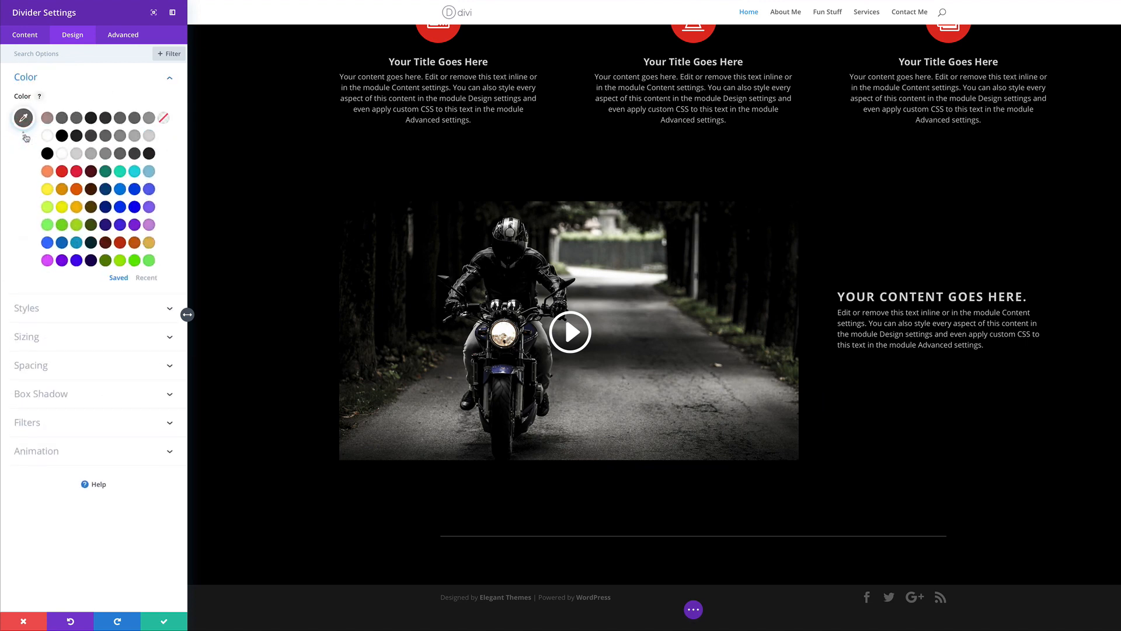
click(121, 153)
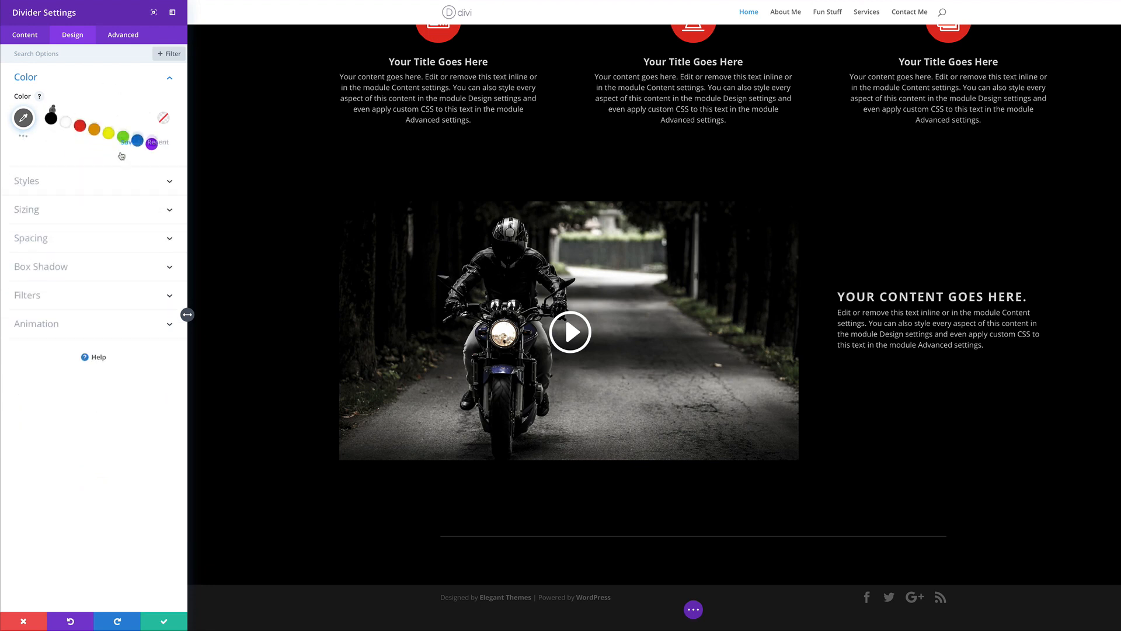
click(24, 136)
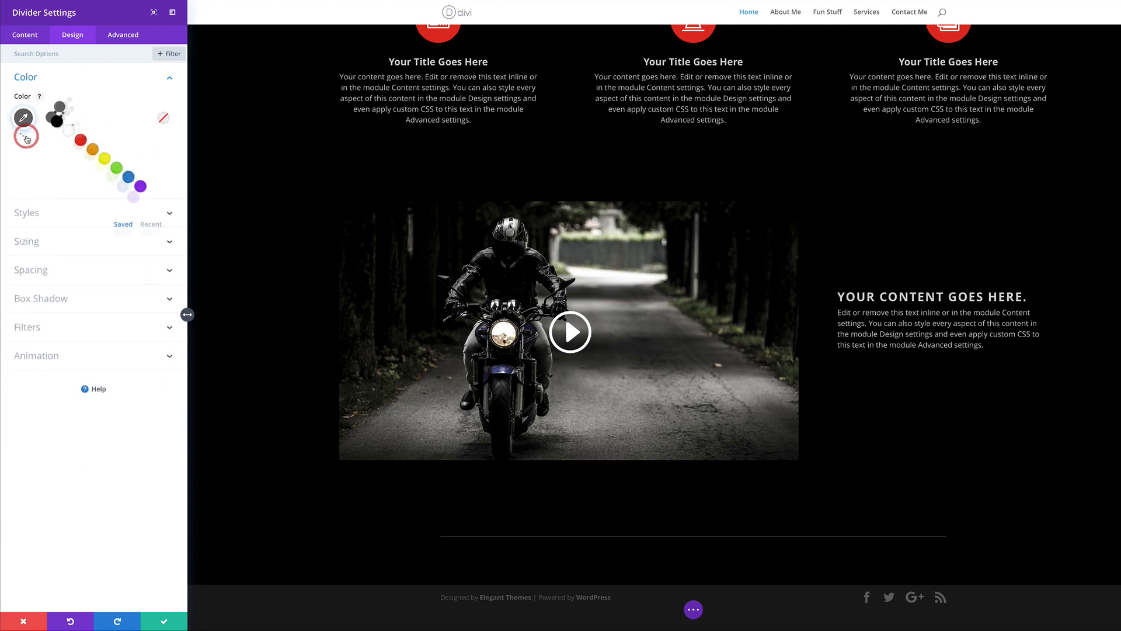
click(135, 154)
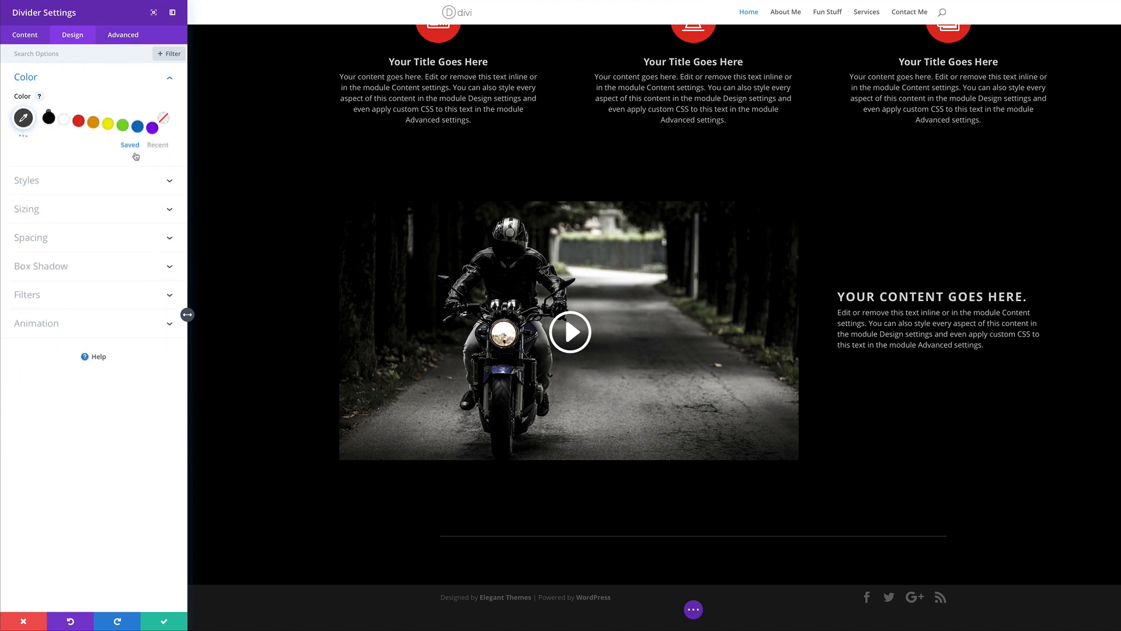
Step: Set the divider weight to 3px and save the divider settings
click(39, 197)
drag(18, 173, 21, 173)
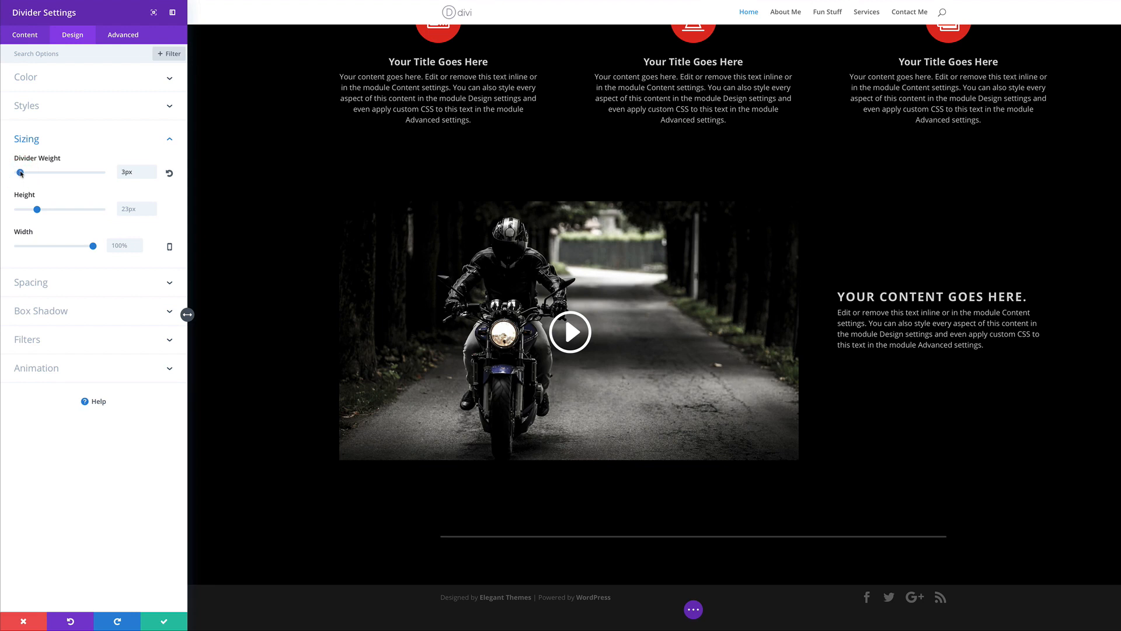
click(158, 622)
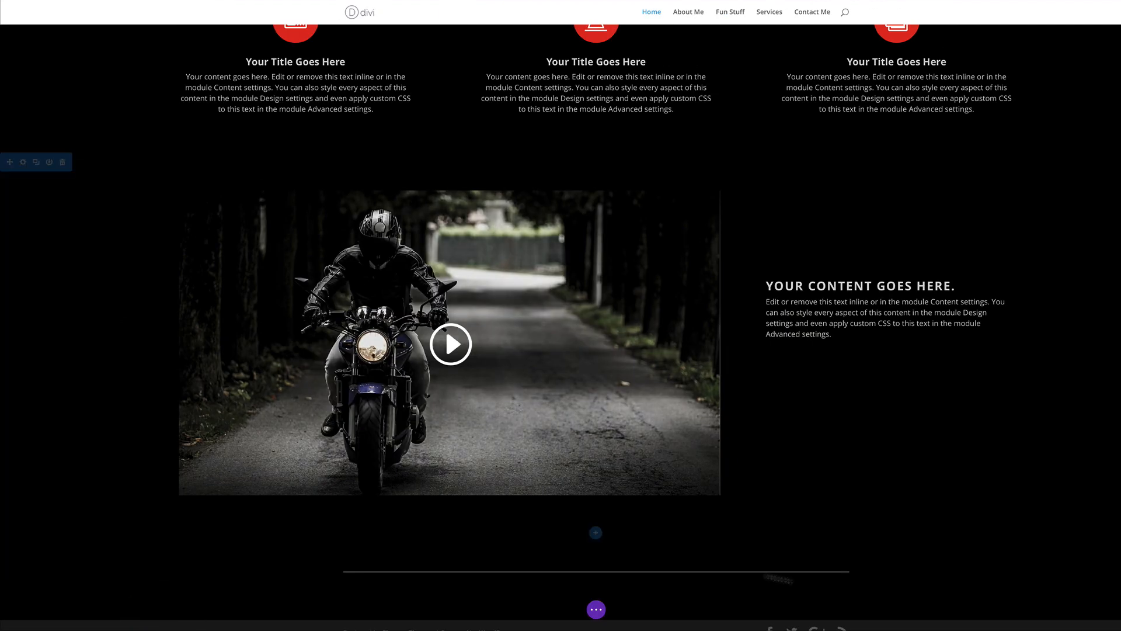
Step: Add a regular section with a single-column row below the divider section and insert a Gallery module in it
scroll(818, 544, down, 1)
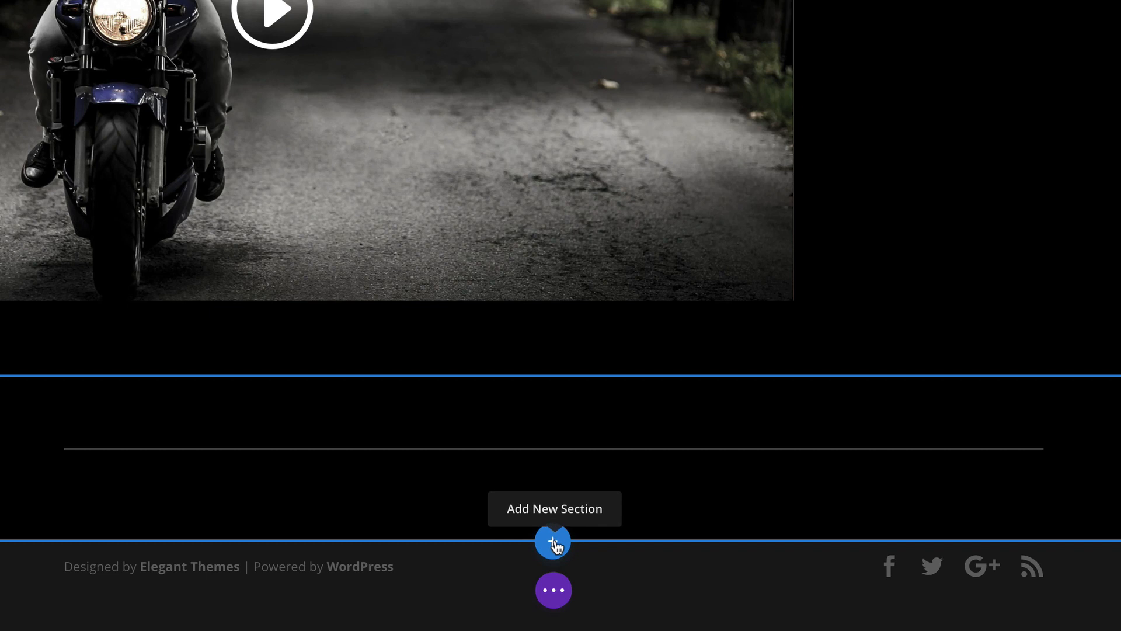
click(553, 542)
click(448, 480)
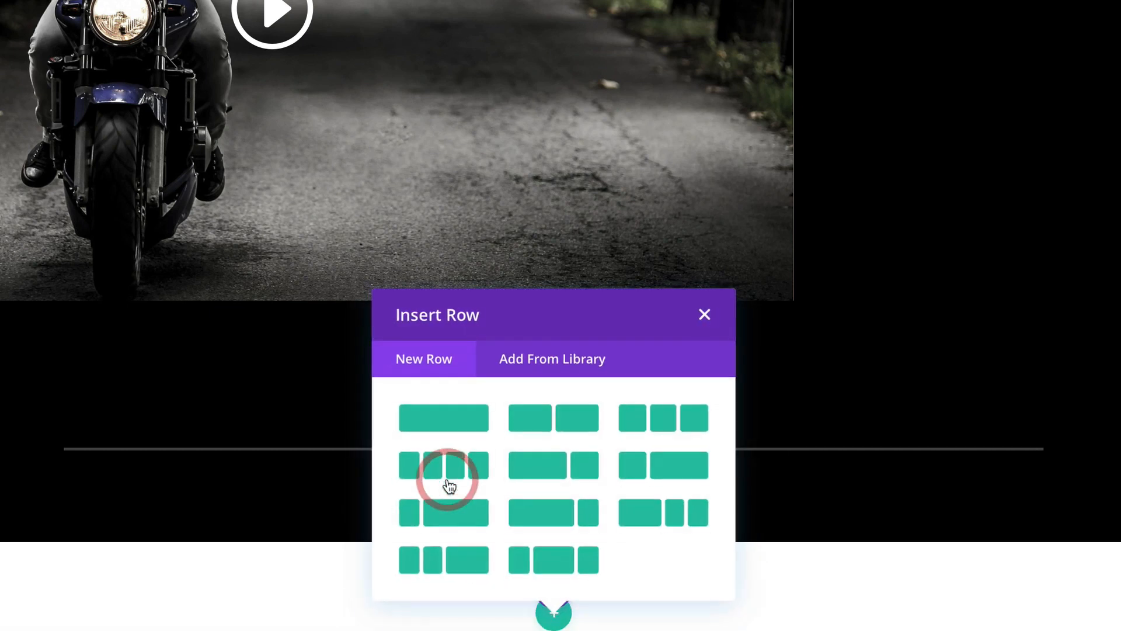
click(468, 423)
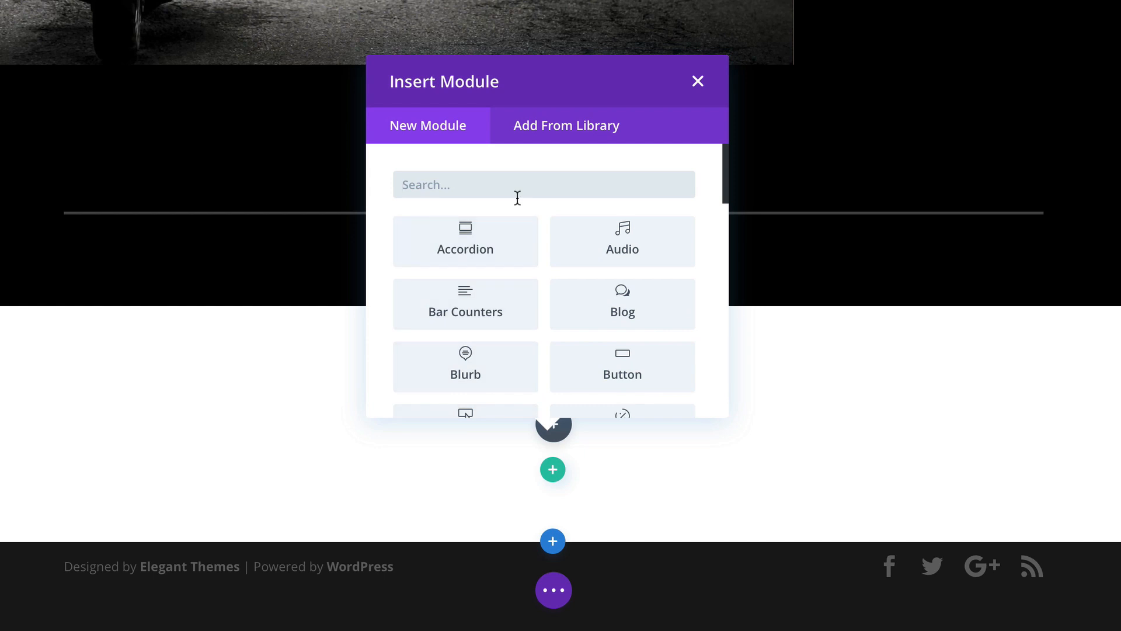
text(gall)
click(488, 241)
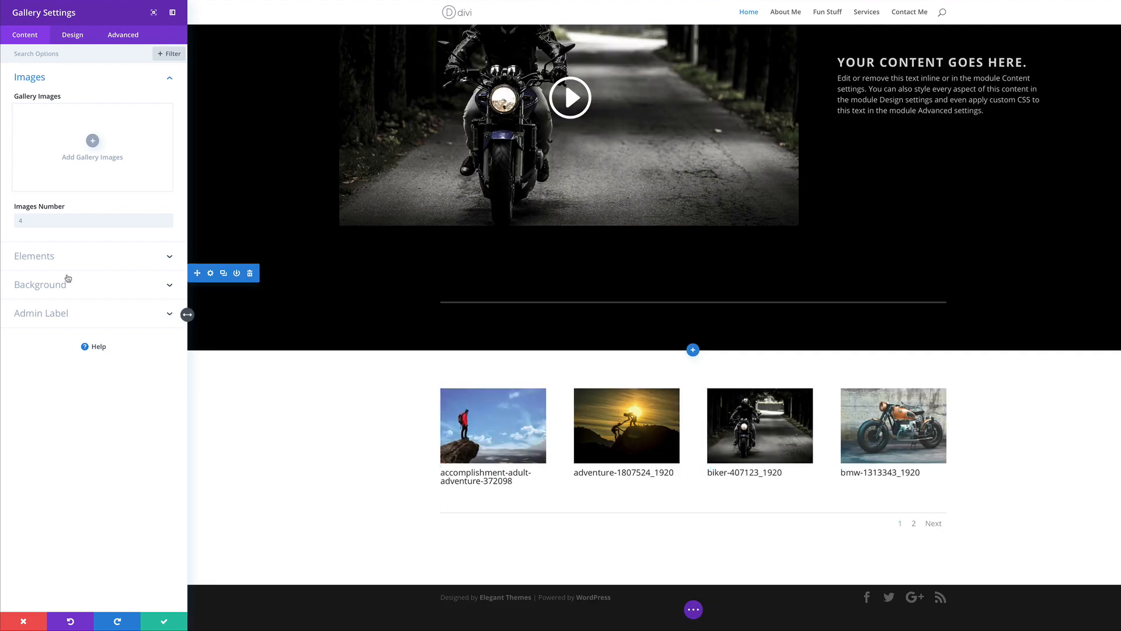
Step: Turn off the gallery's pagination as well as its titles and captions, and save the gallery settings
click(30, 219)
click(11, 219)
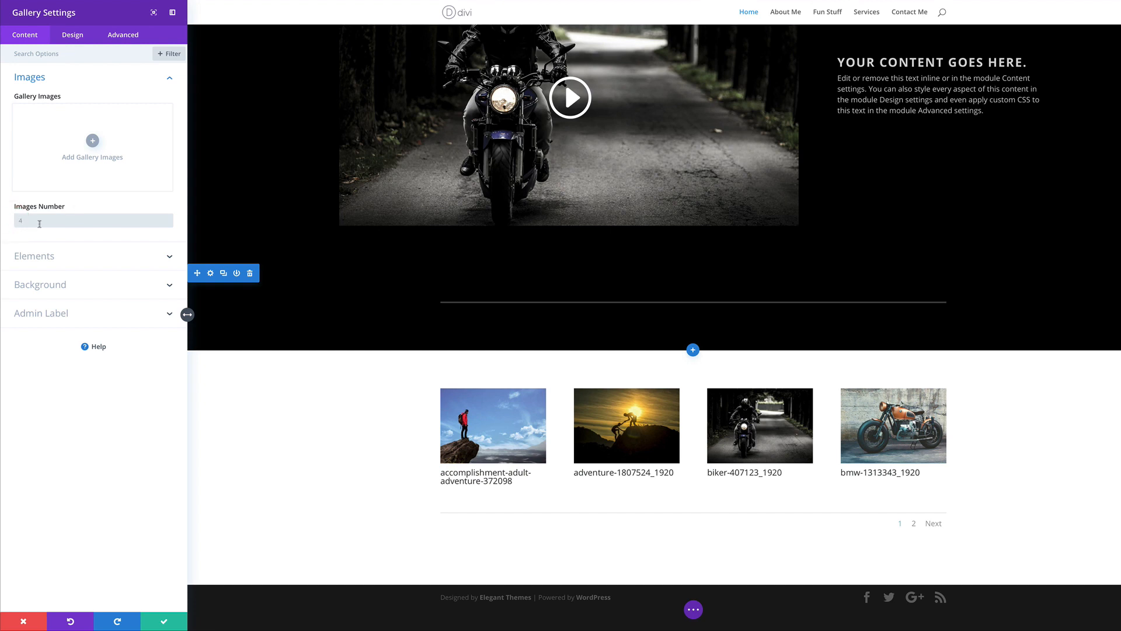
click(56, 258)
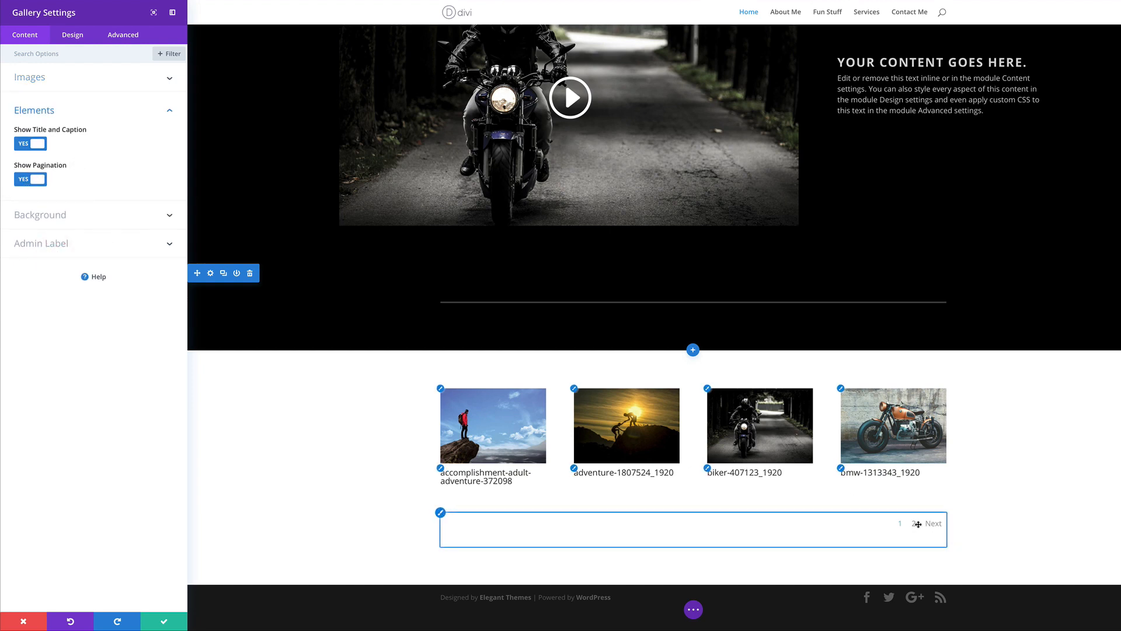
click(24, 182)
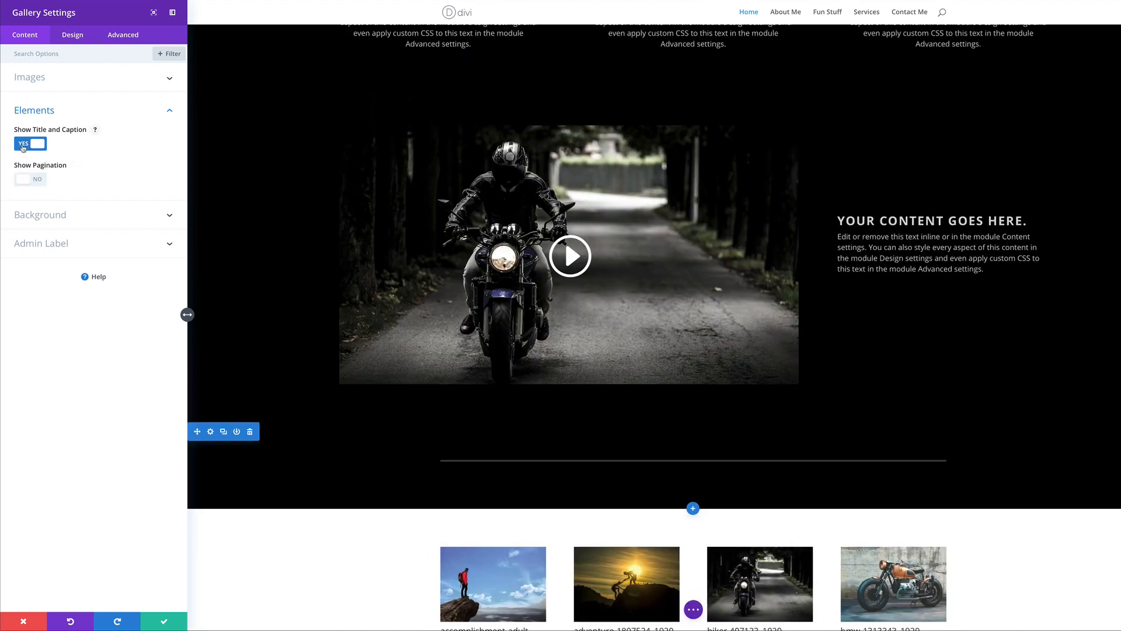
click(23, 145)
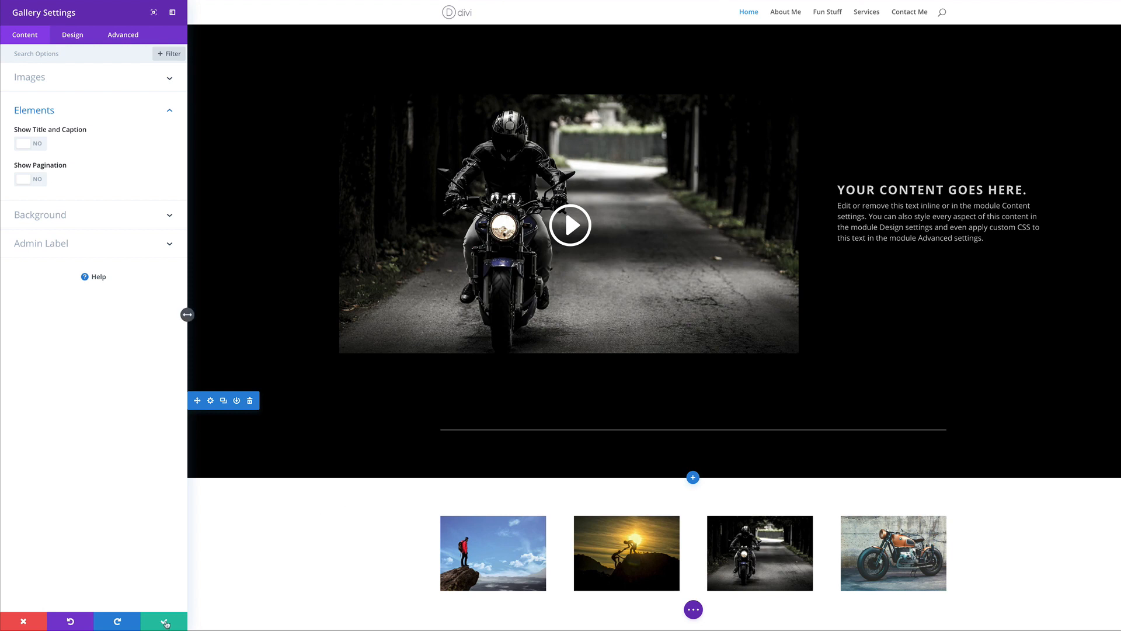
click(164, 622)
scroll(323, 540, down, 3)
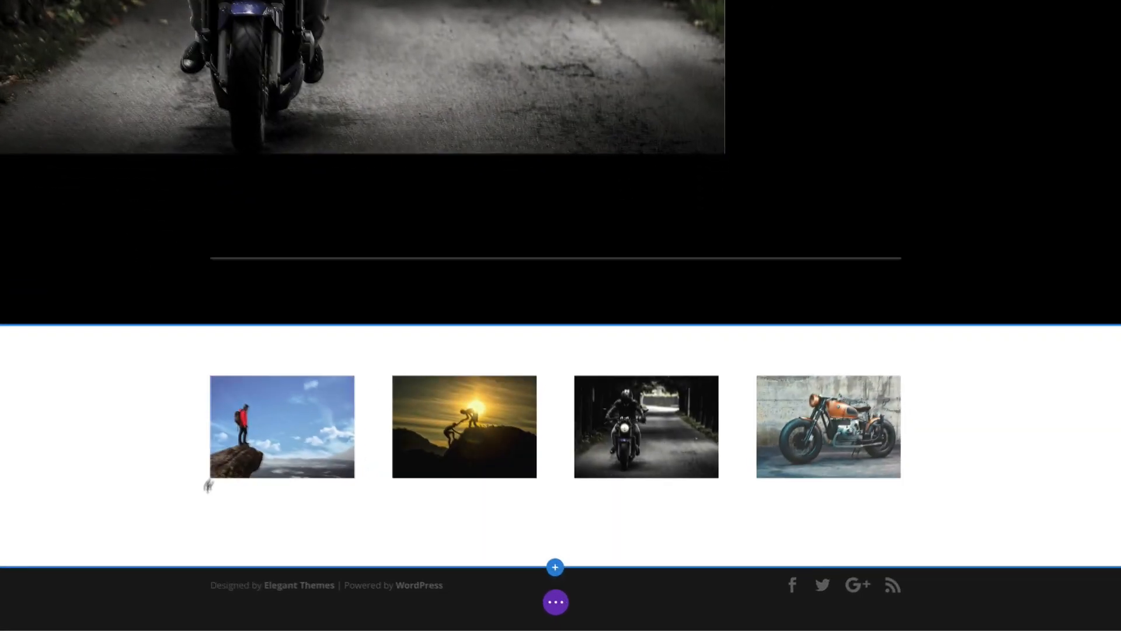
Step: Give the gallery row a custom width in percent and set it to 100%
mouse_move(372, 418)
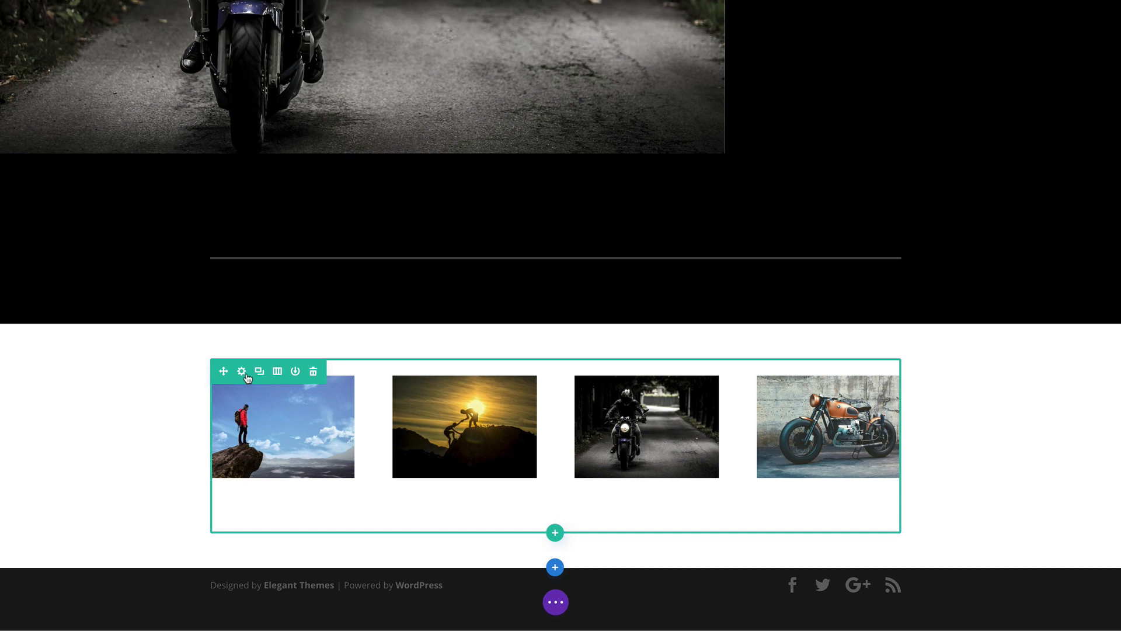
click(242, 372)
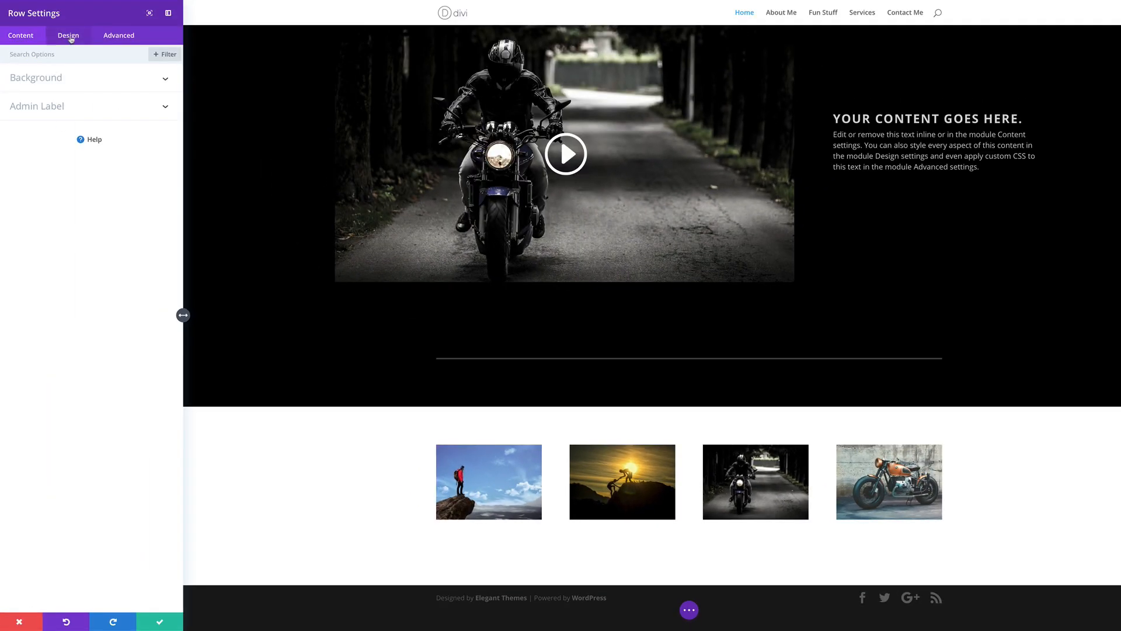
click(68, 36)
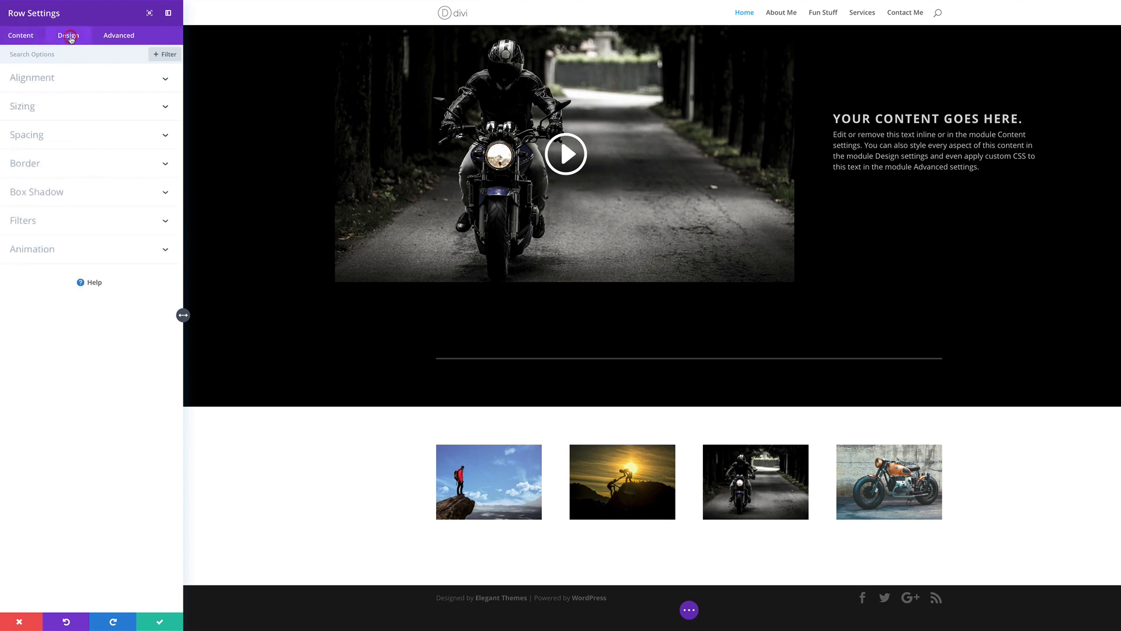
click(35, 111)
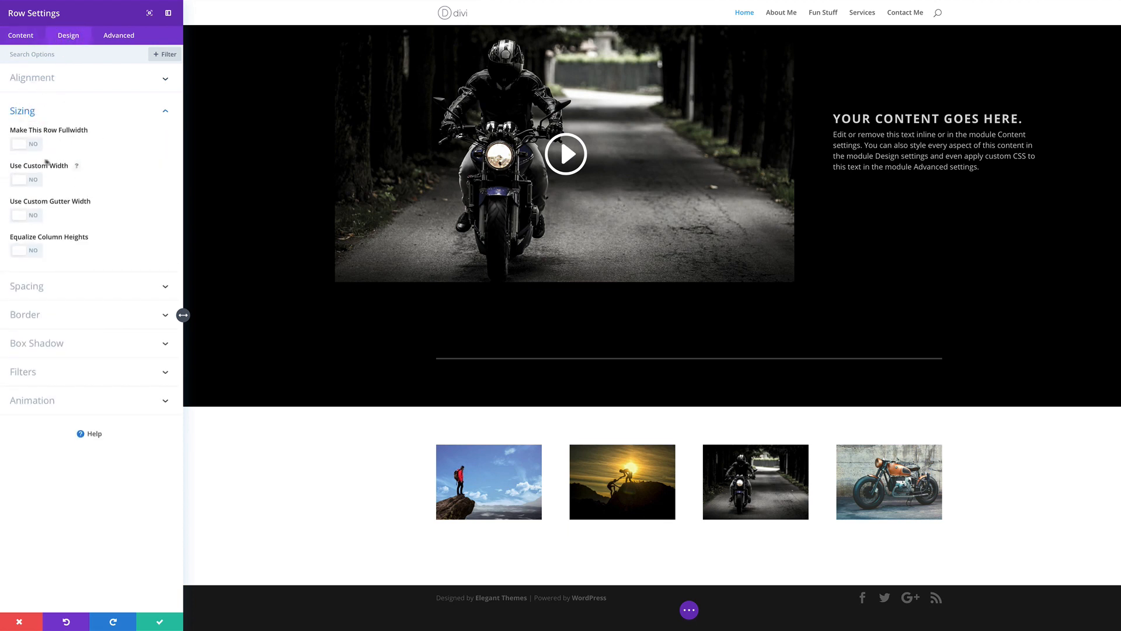
click(35, 182)
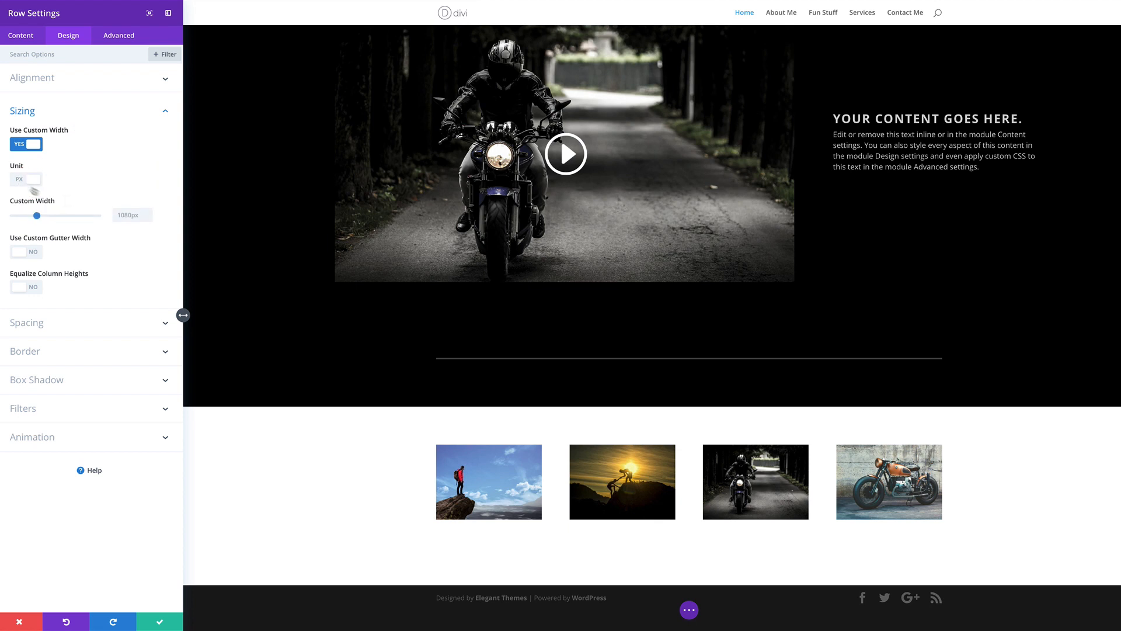
click(19, 181)
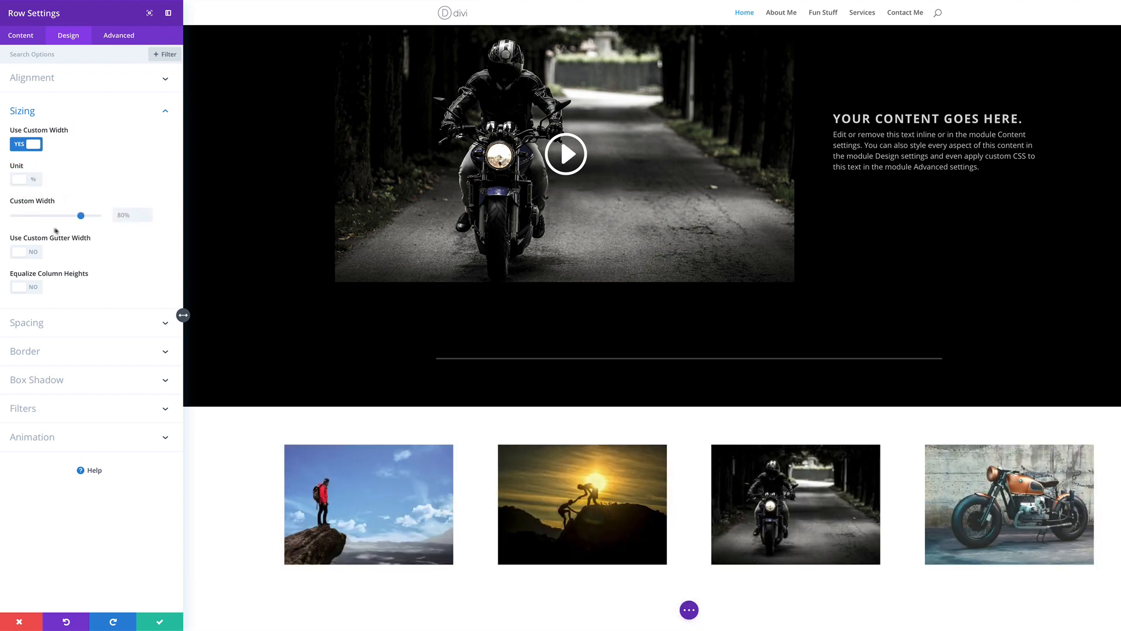
drag(80, 217, 104, 218)
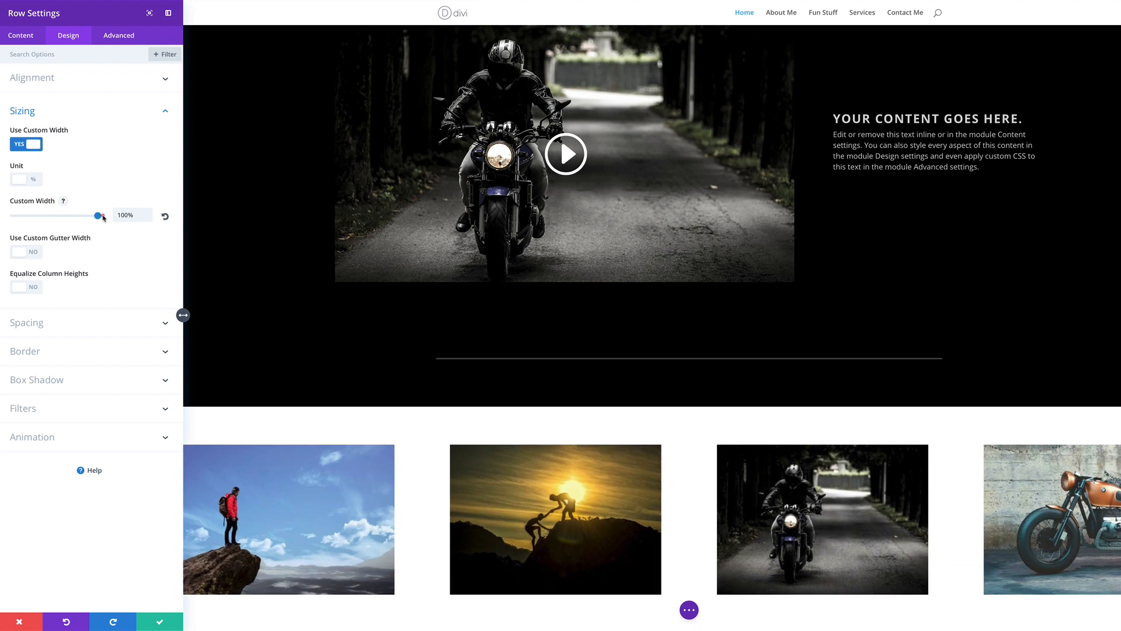
Step: Enable a custom gutter width of 1 for the gallery row and save the row settings
click(37, 253)
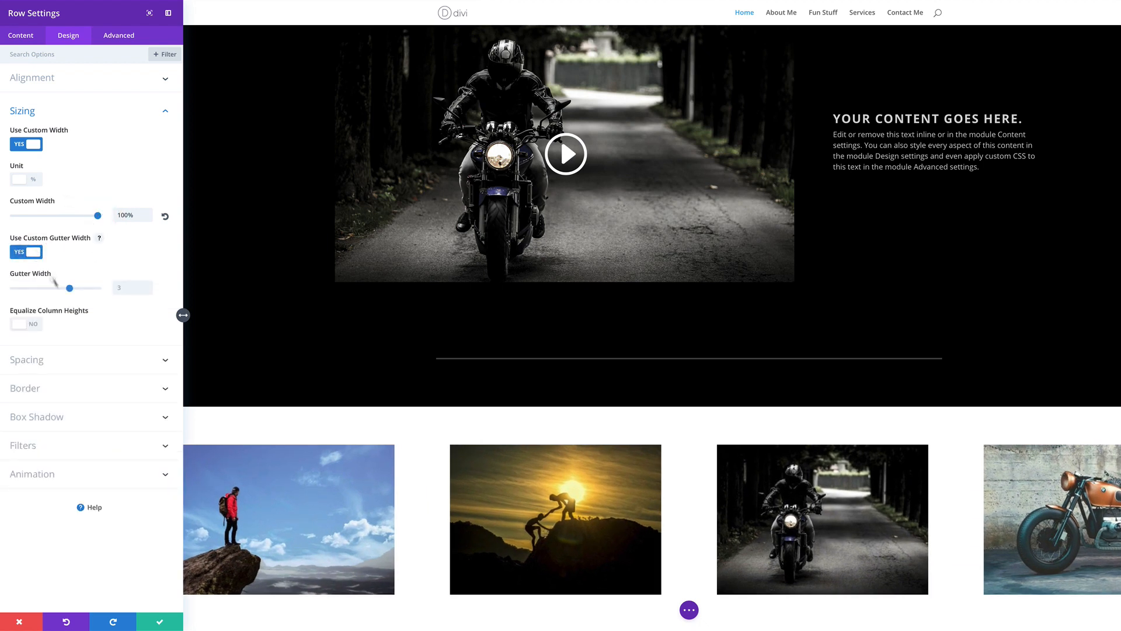
drag(62, 291, 12, 289)
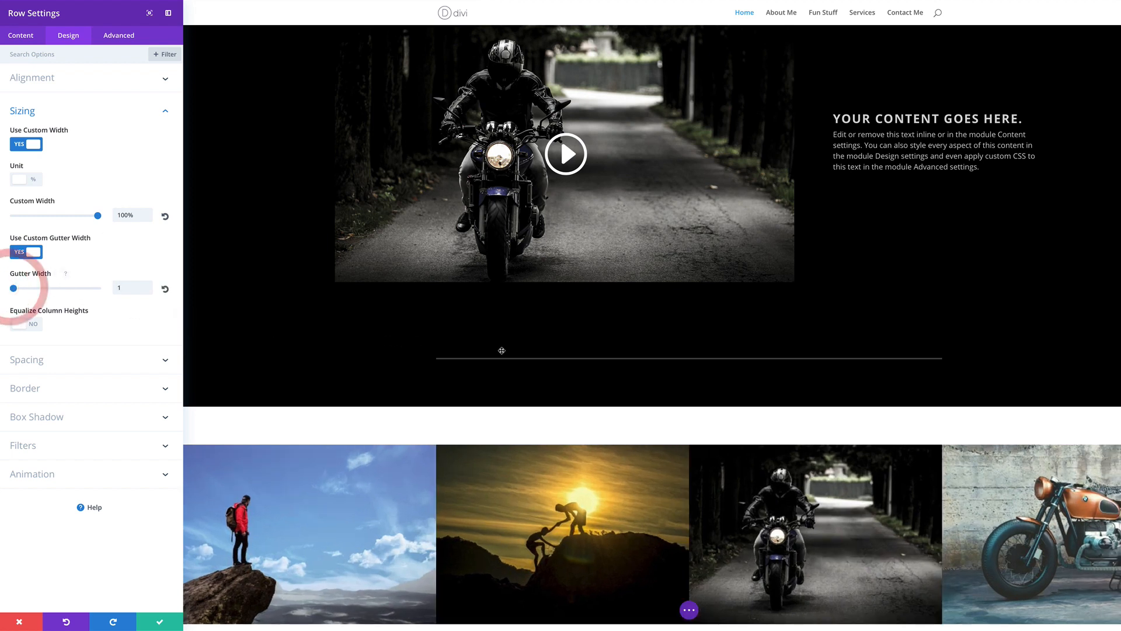
scroll(393, 385, down, 2)
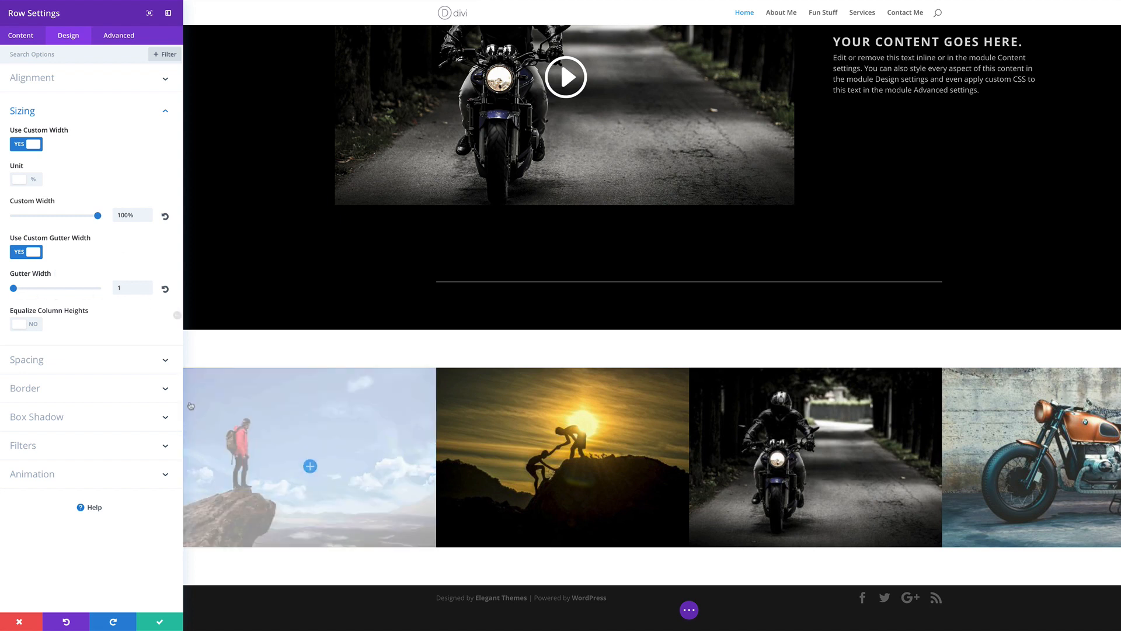
click(159, 624)
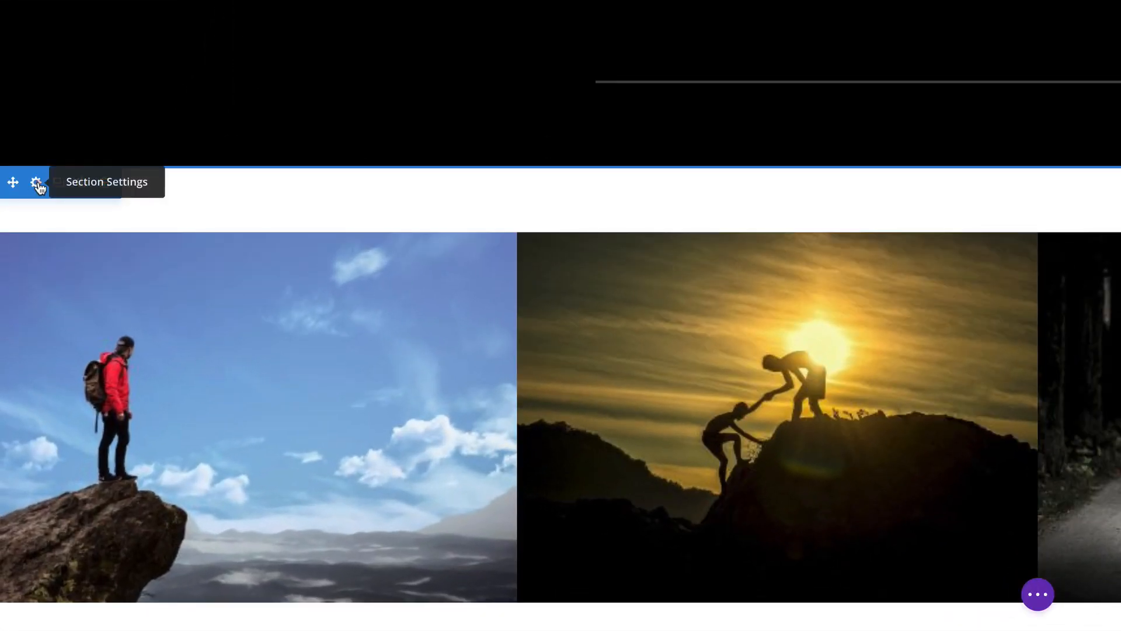
Step: Set the gallery section's background color to black (#000000) and save the section settings
click(36, 182)
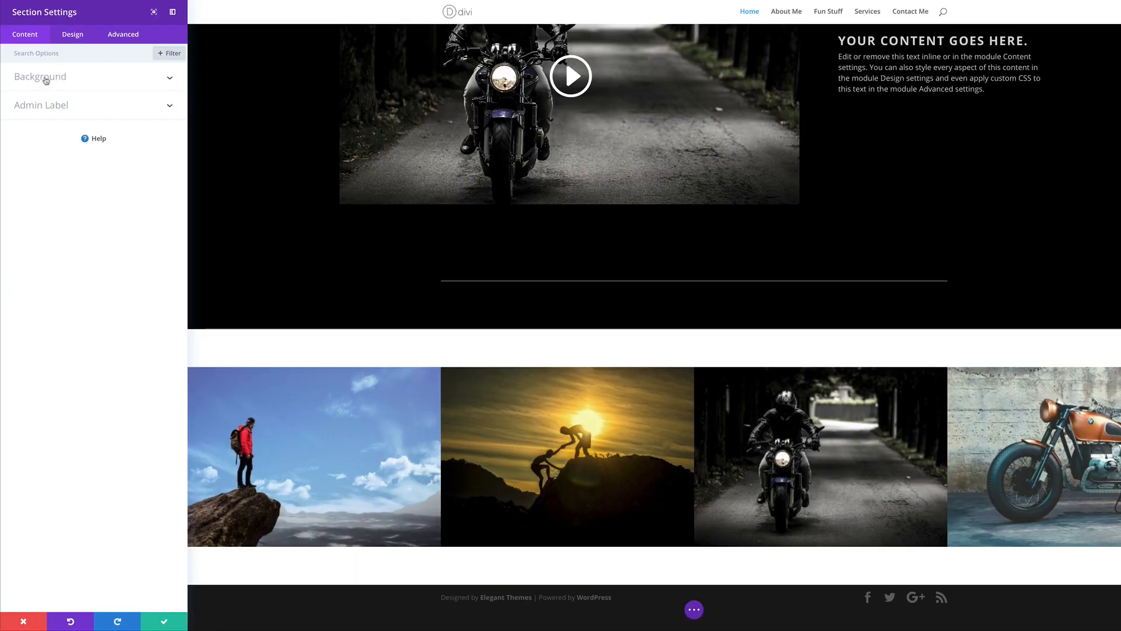
click(46, 79)
click(93, 157)
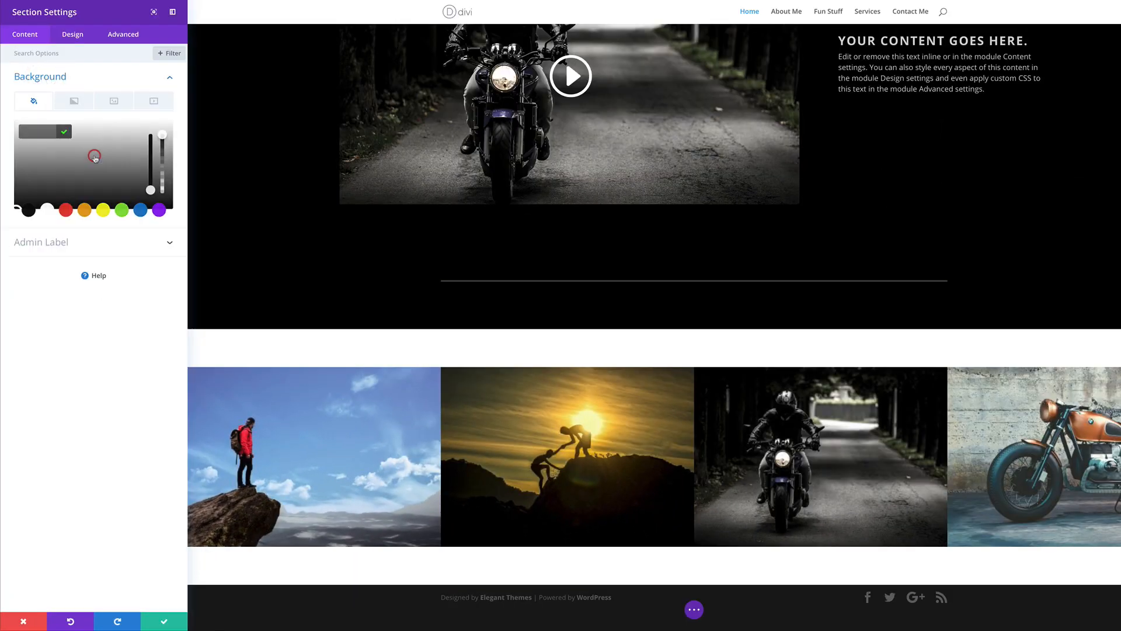
click(27, 210)
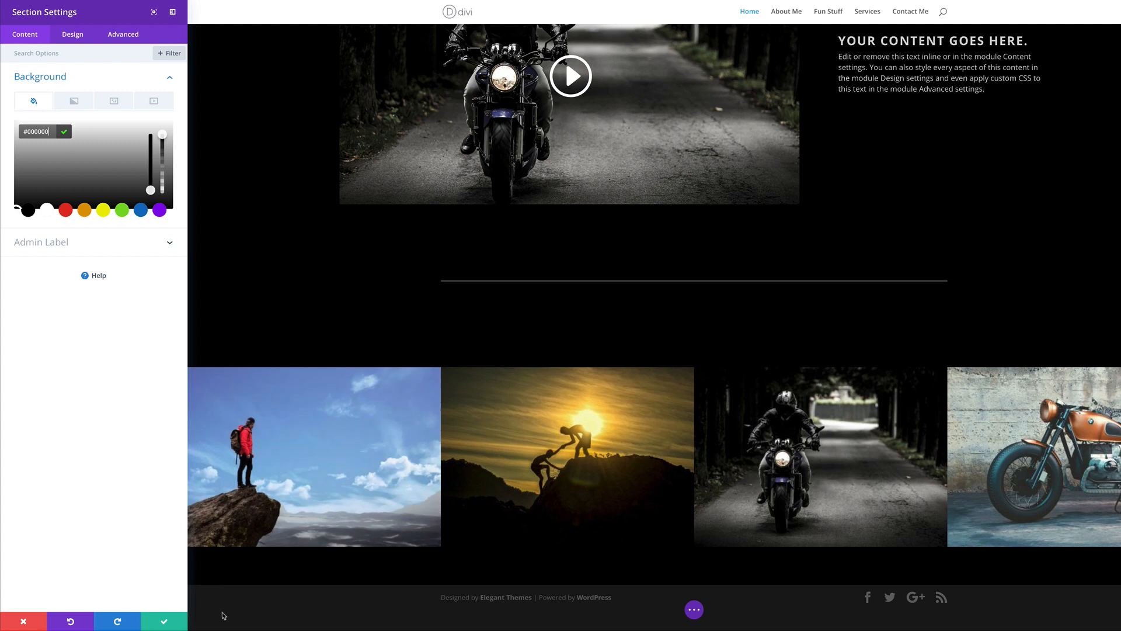
click(165, 622)
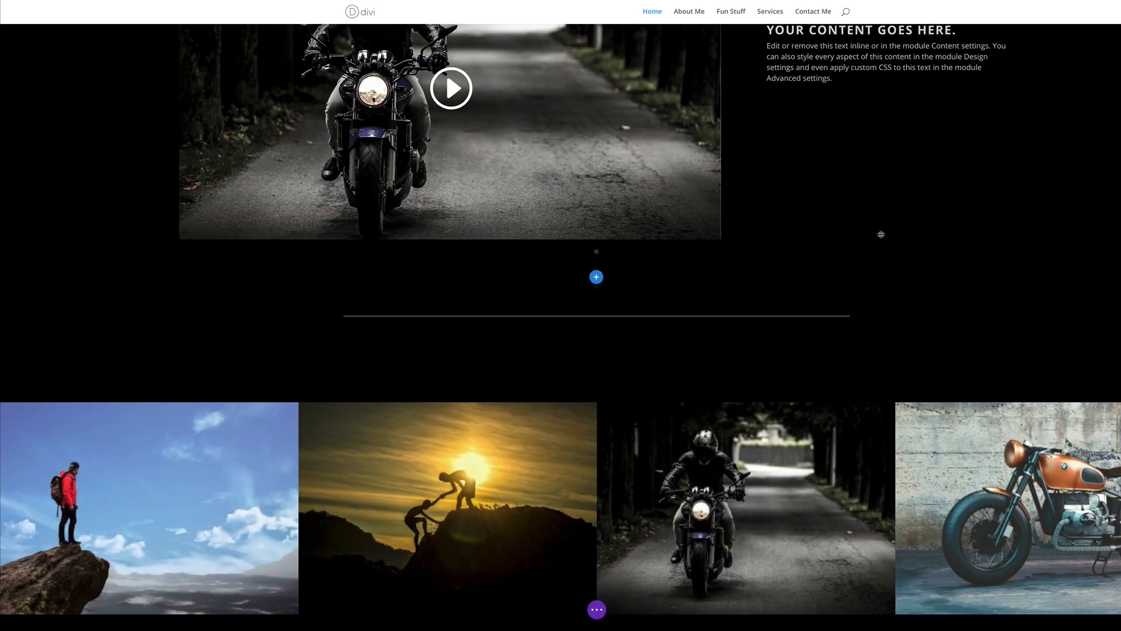
Step: Set the gallery's hover overlay color to a semi-transparent red, rgba(224,43,32,0.71)
scroll(1028, 344, down, 1)
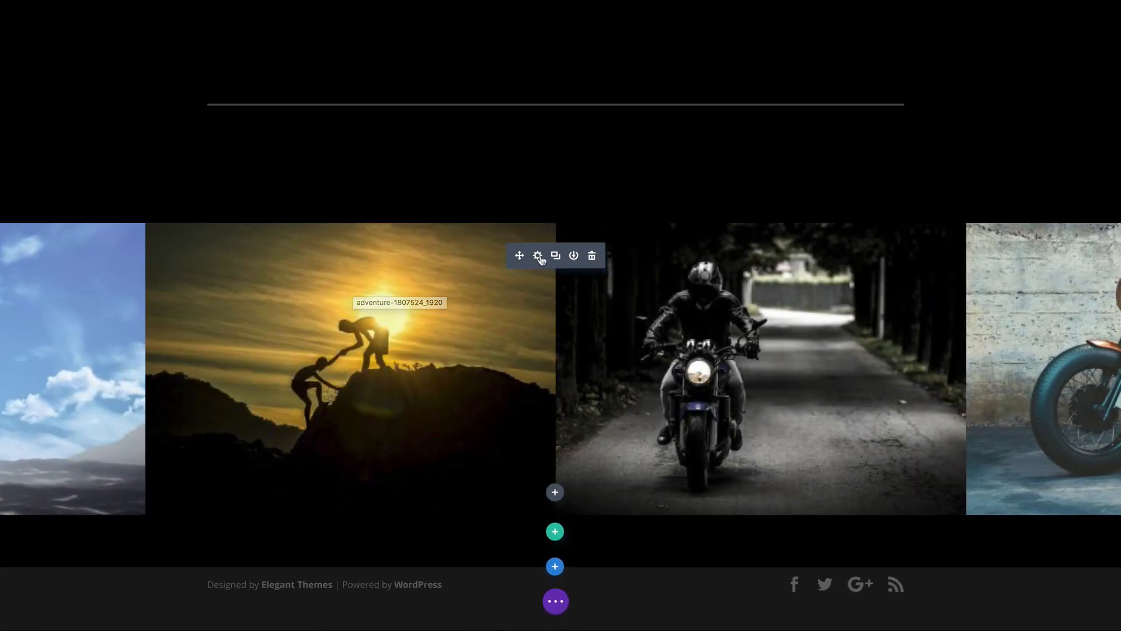
click(539, 256)
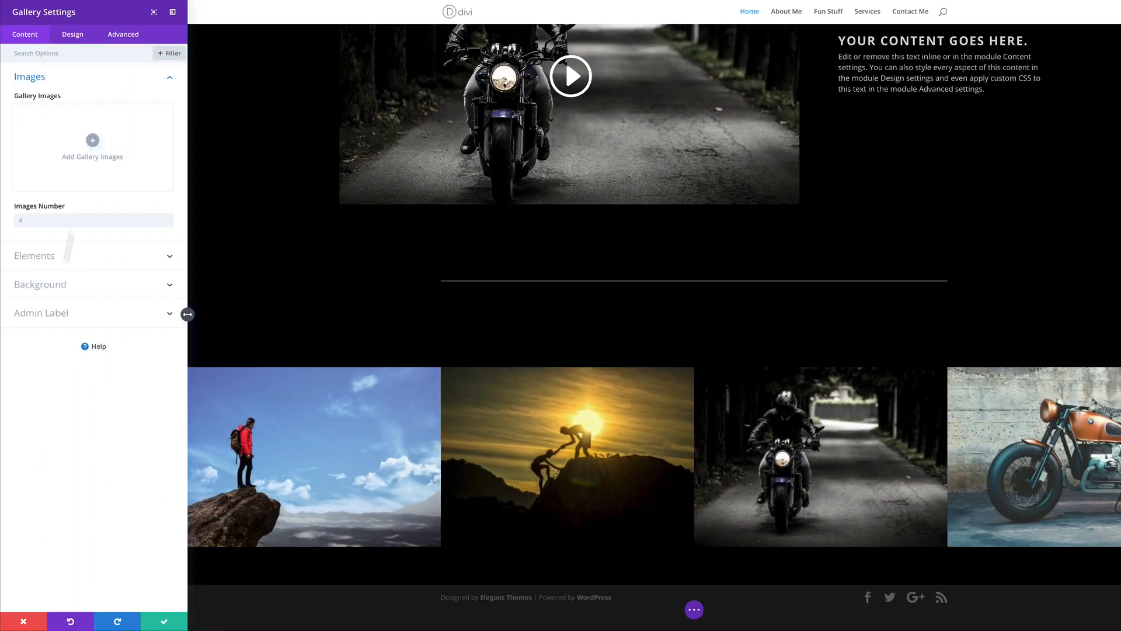
click(78, 36)
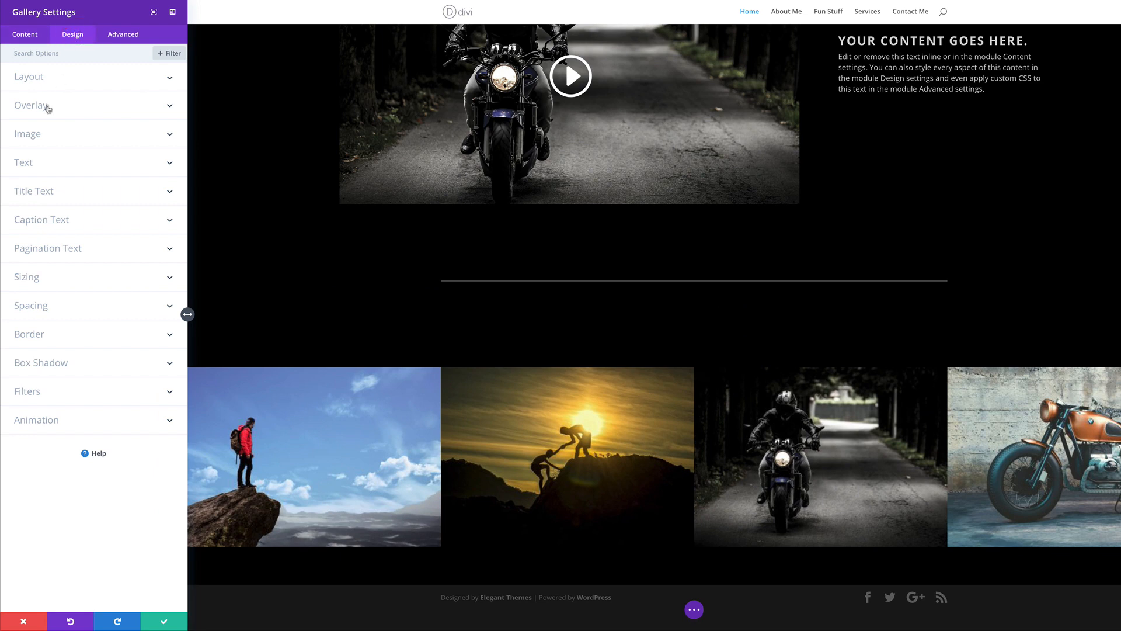
click(45, 107)
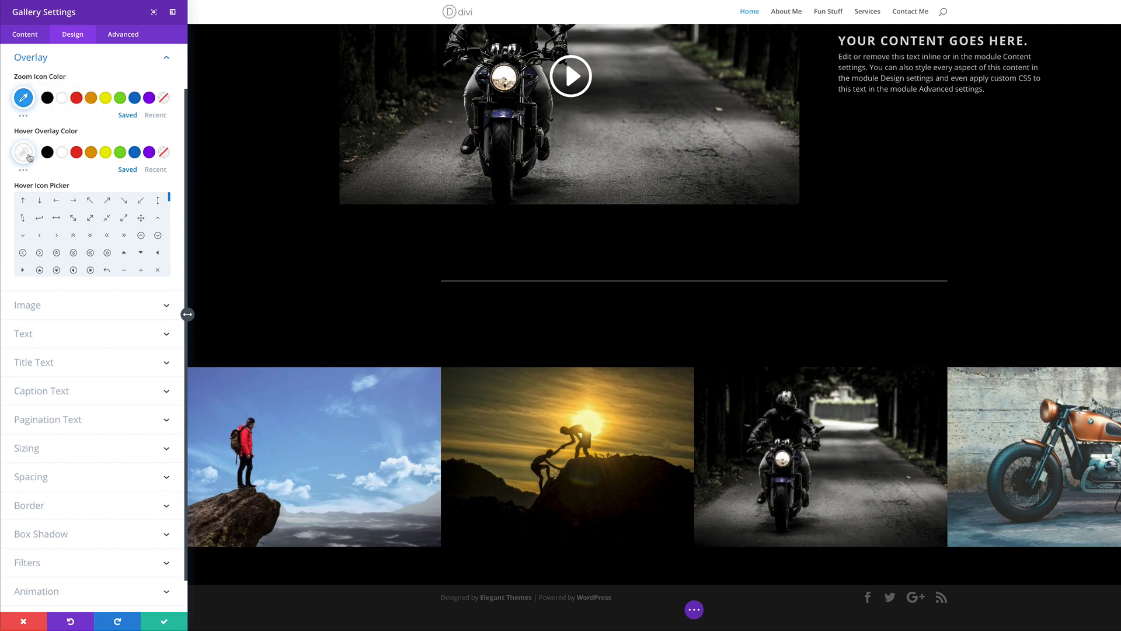
click(76, 153)
click(24, 171)
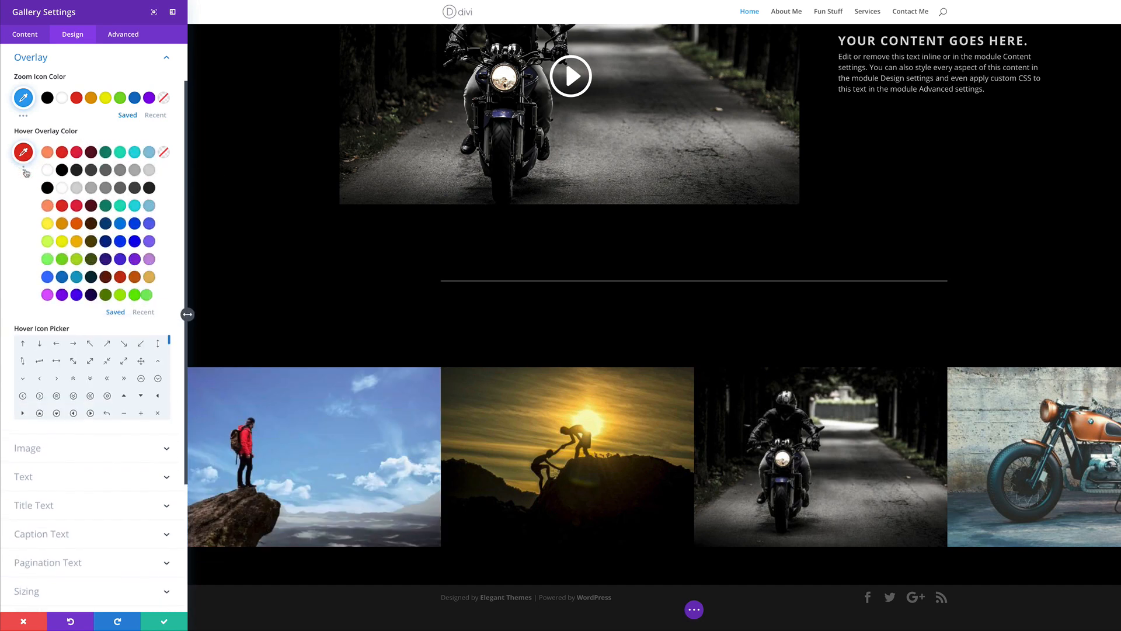
click(23, 154)
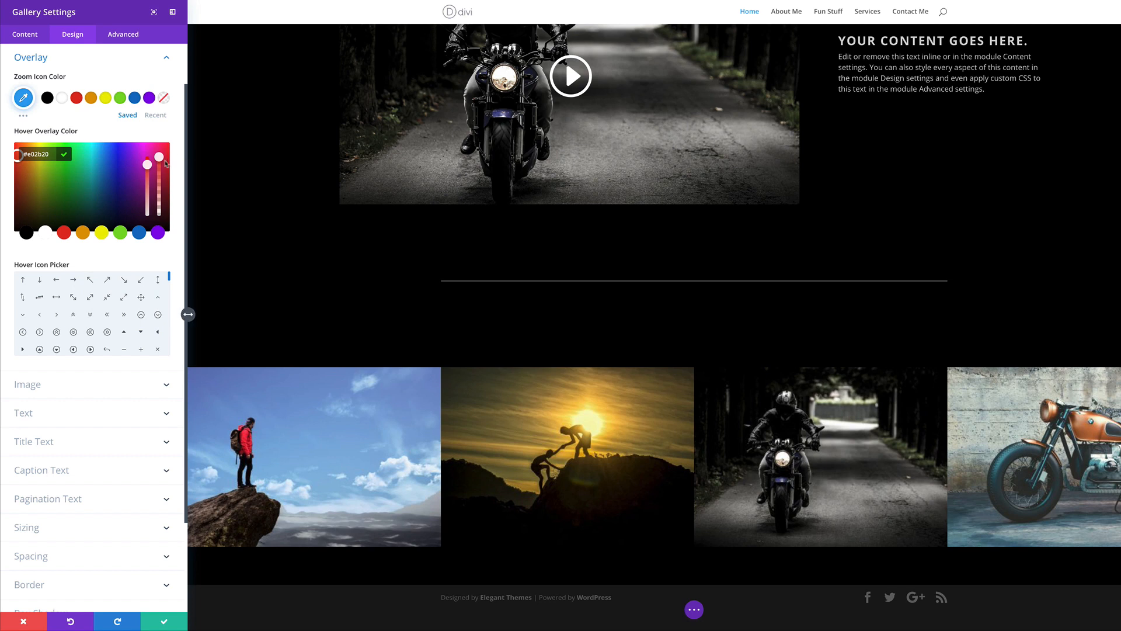
drag(160, 161, 163, 171)
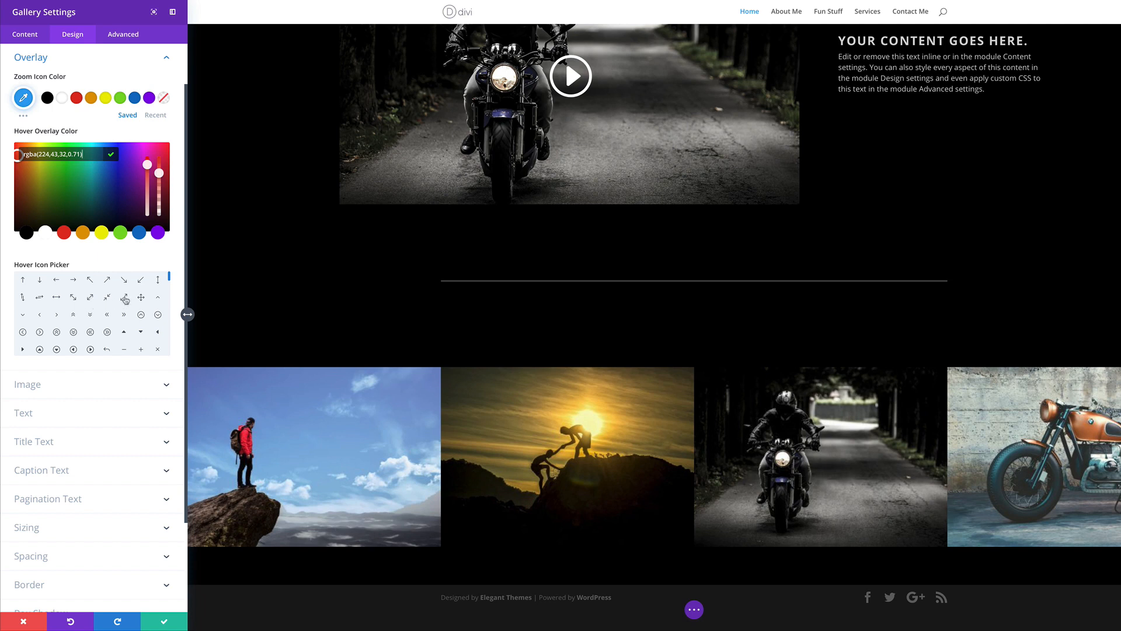
Step: Choose the diagonal double-arrow hover icon with a white zoom icon color, and save the gallery settings and the page
click(125, 298)
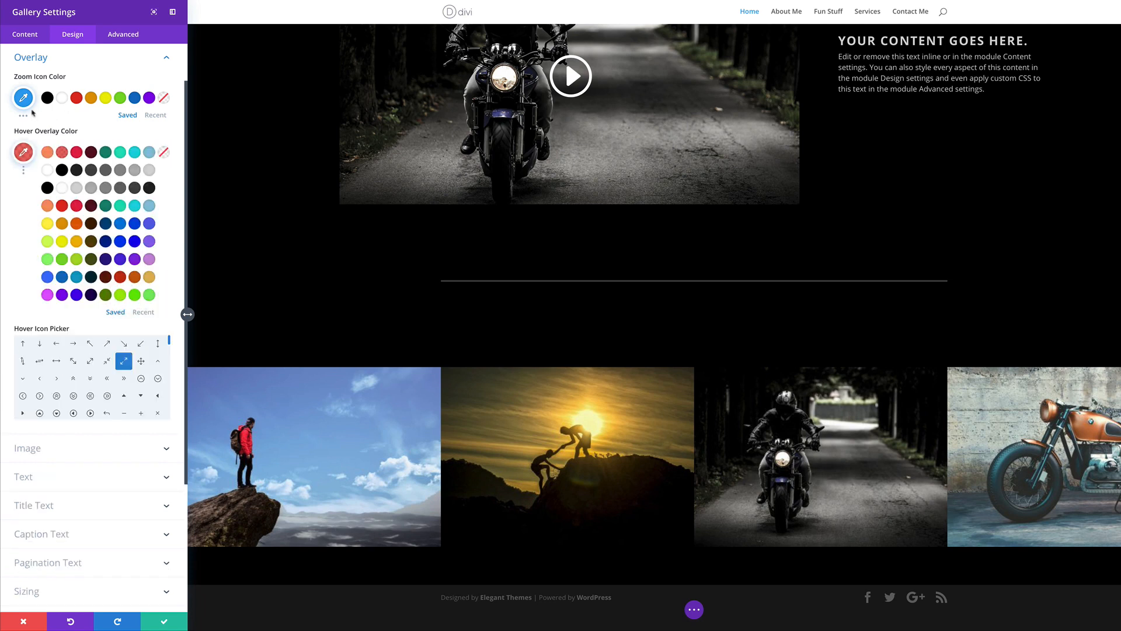
click(62, 98)
mouse_move(552, 474)
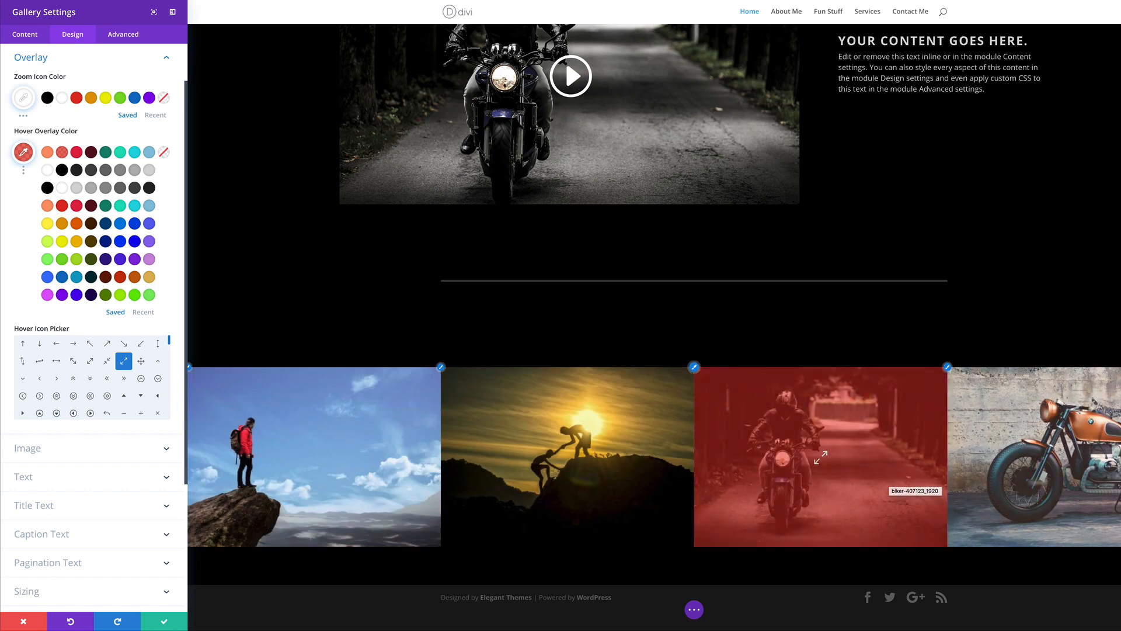
click(165, 621)
scroll(238, 511, down, 1)
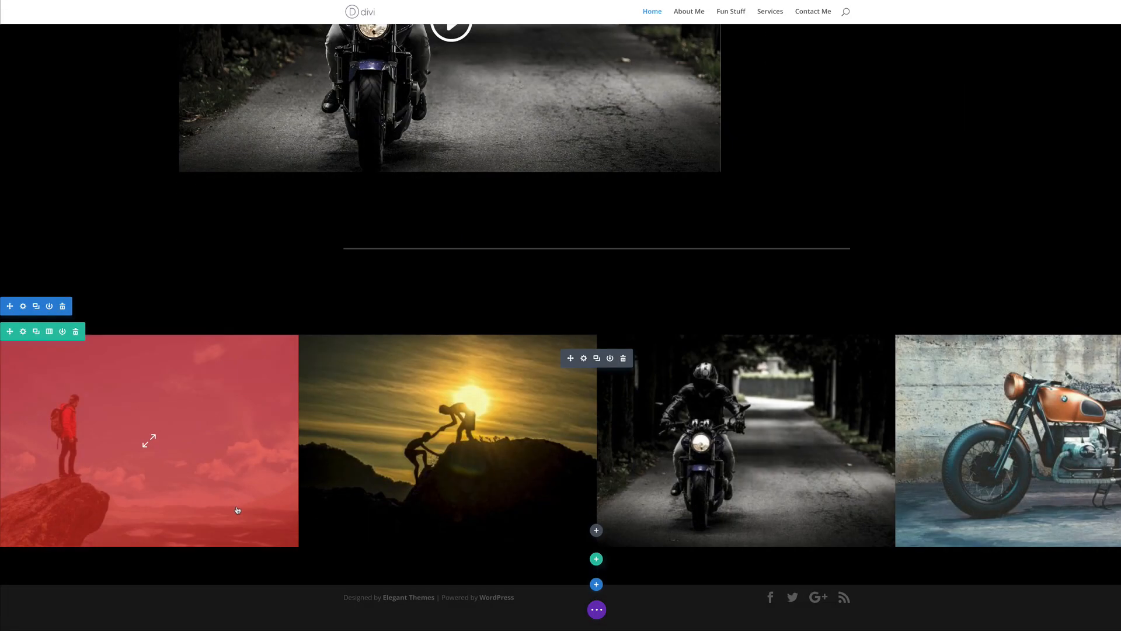
key(super+s)
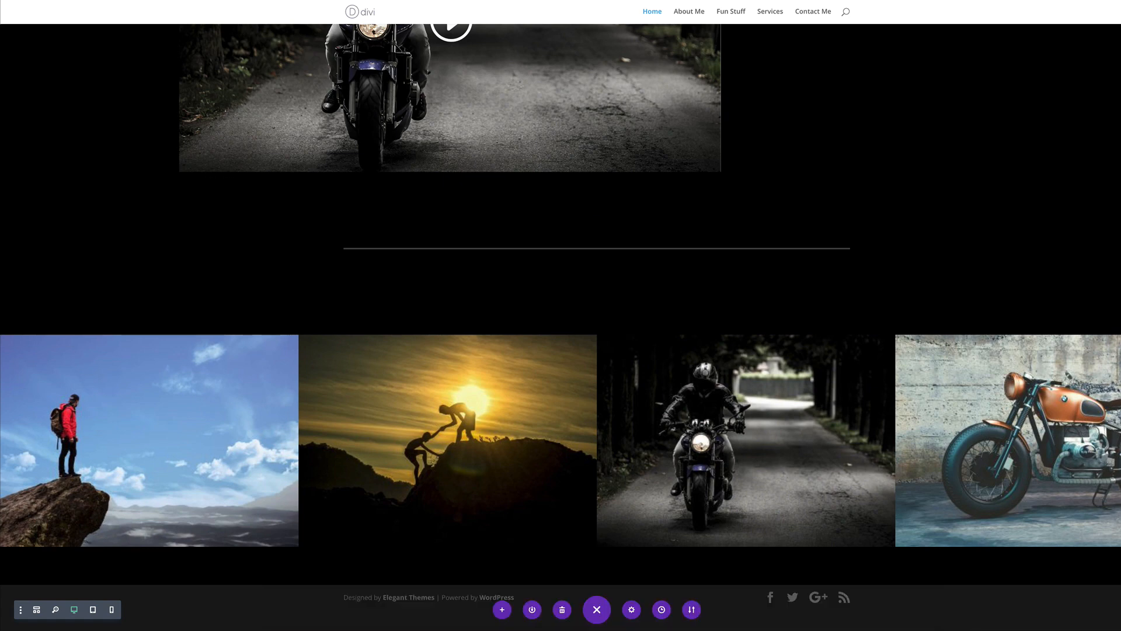
Step: Remove the current background image from the fullwidth header at the start of the page
scroll(437, 345, up, 15)
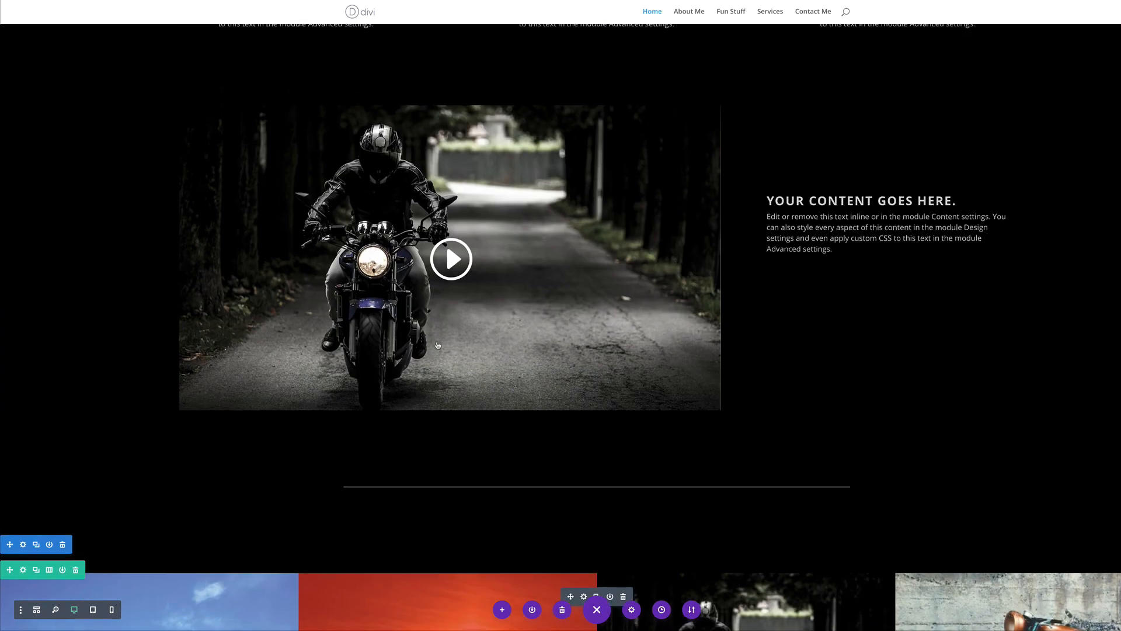
scroll(438, 345, up, 5)
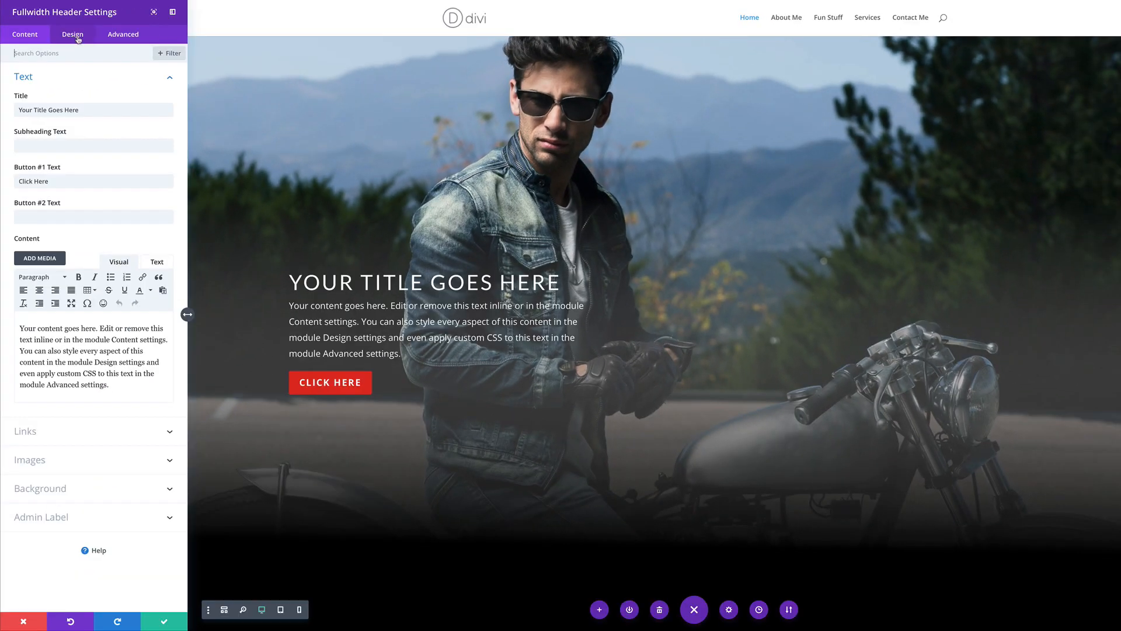
click(49, 490)
mouse_move(146, 236)
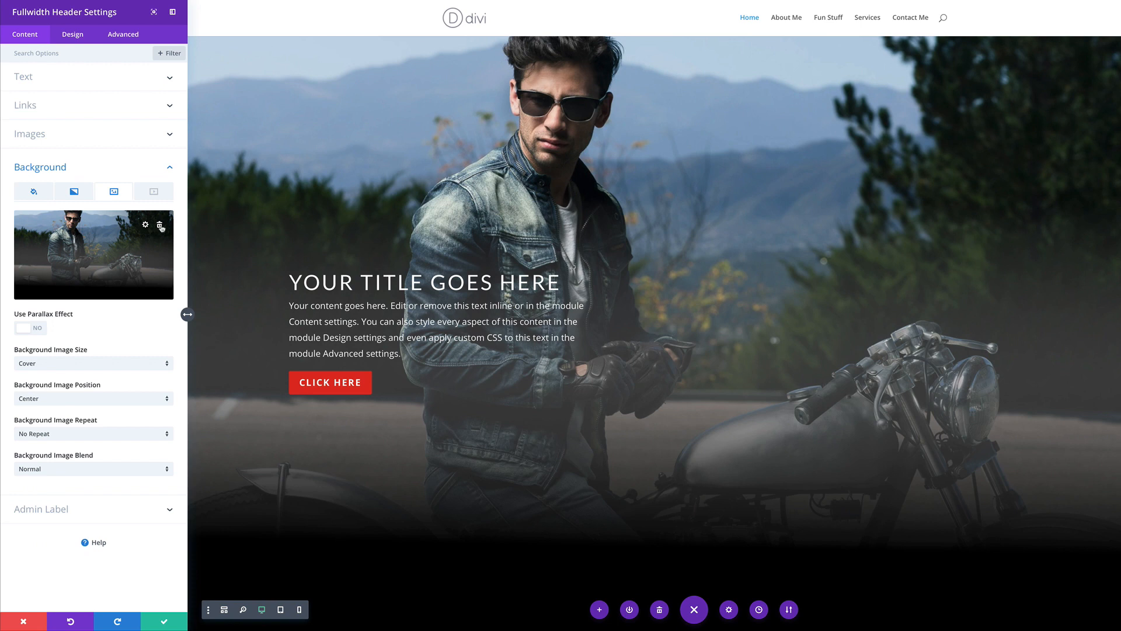
click(160, 224)
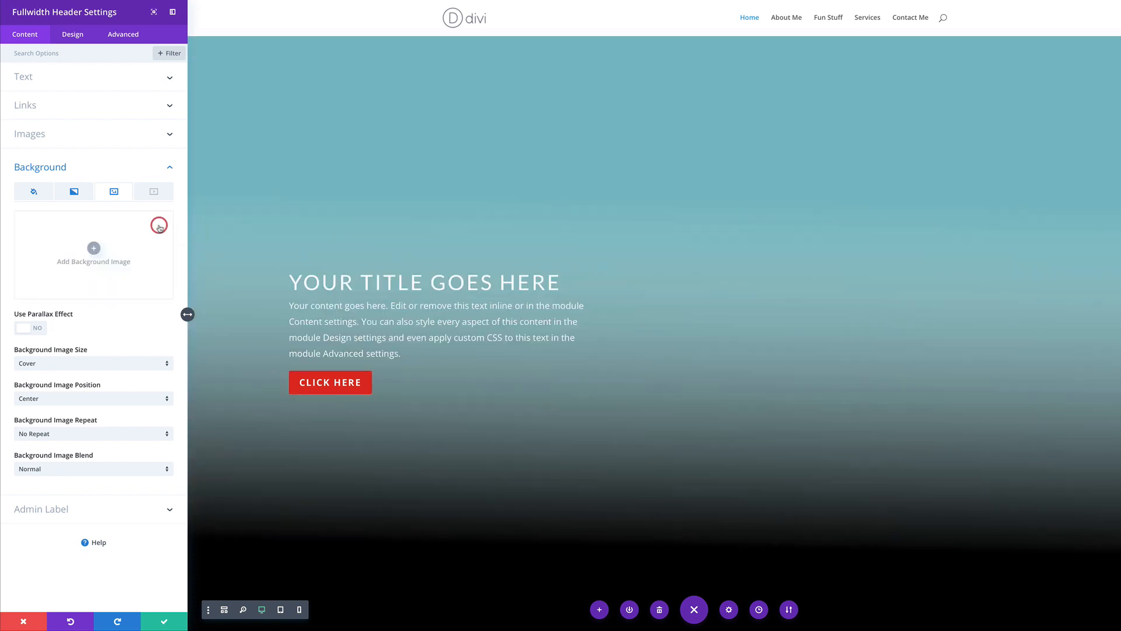
Step: Set pexels-photo-220418.jpeg from the media library as the fullwidth header's background image and save the header settings
click(95, 249)
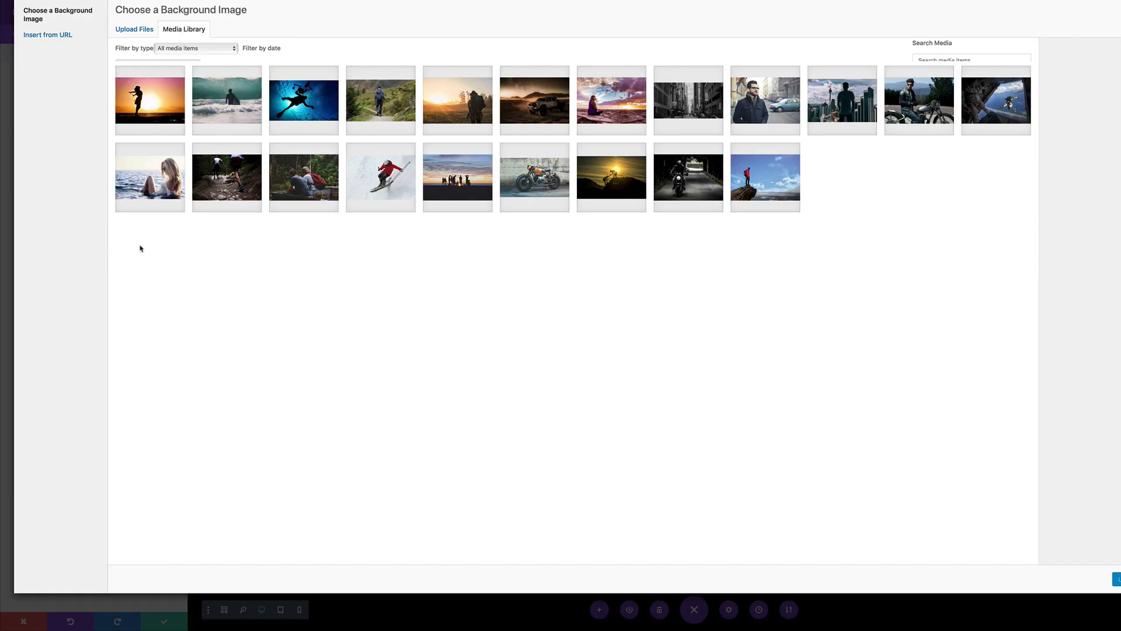
click(158, 187)
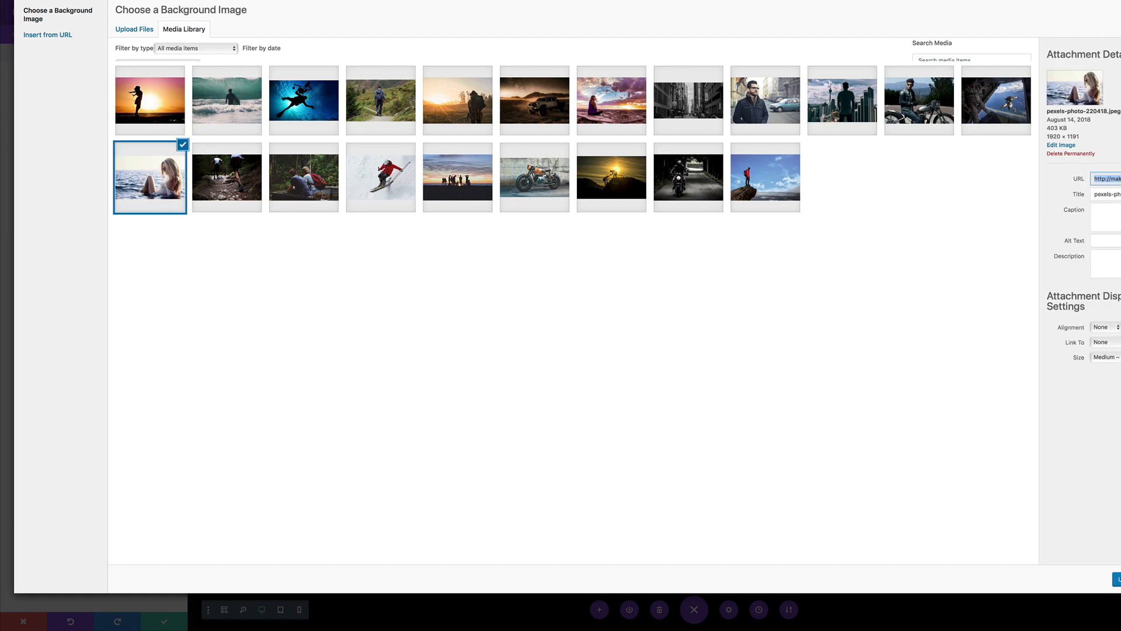
click(1117, 580)
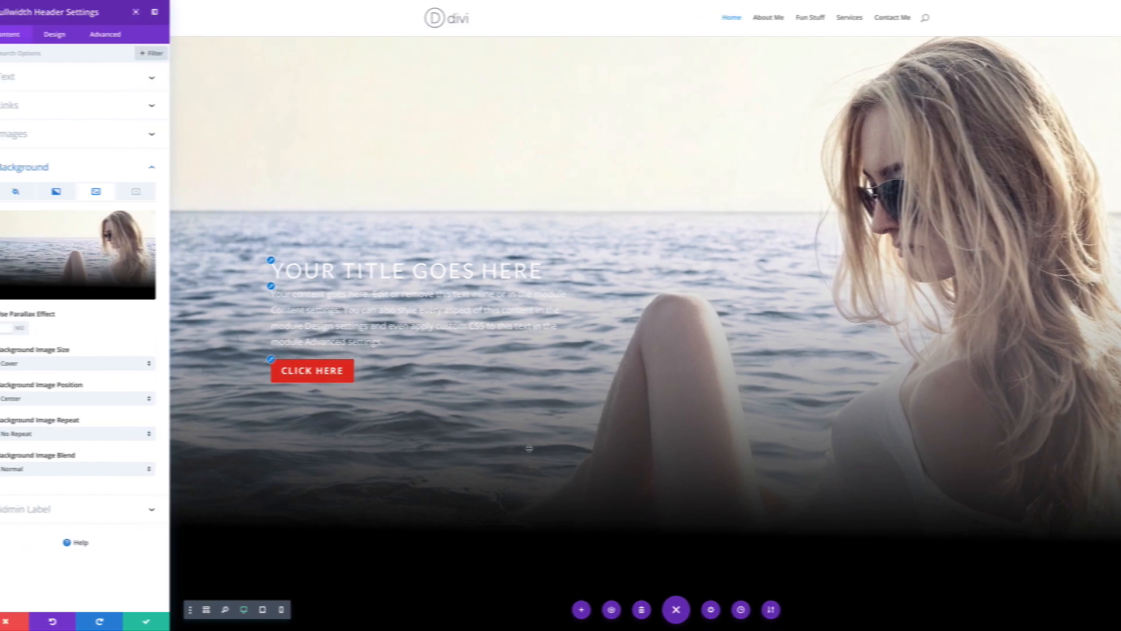
scroll(468, 447, down, 3)
scroll(547, 448, down, 2)
scroll(547, 447, up, 3)
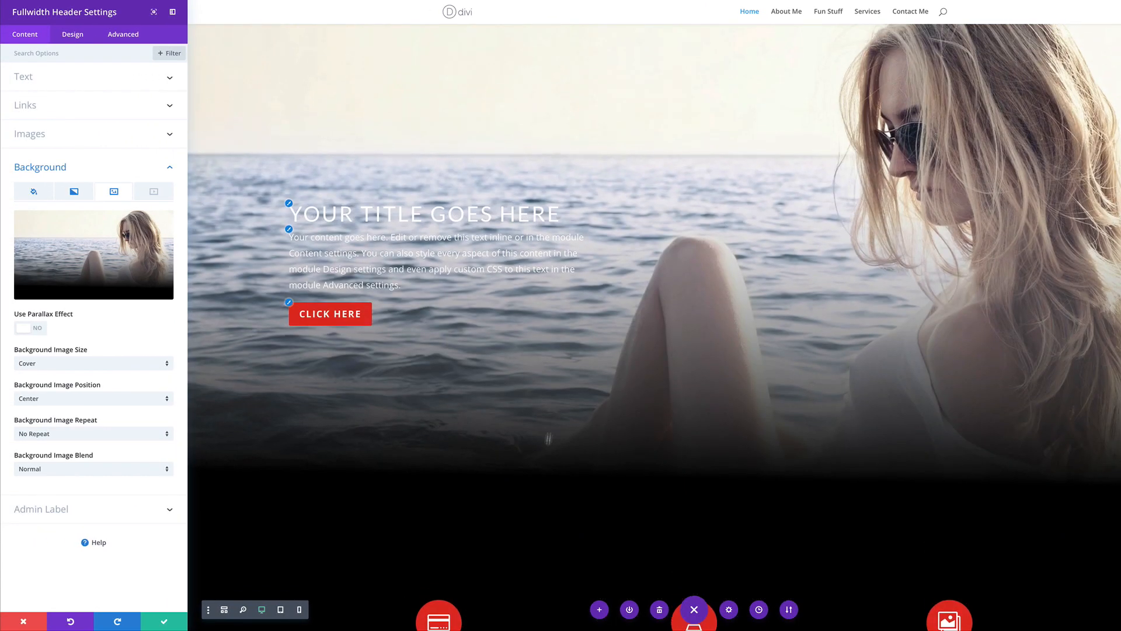
click(163, 618)
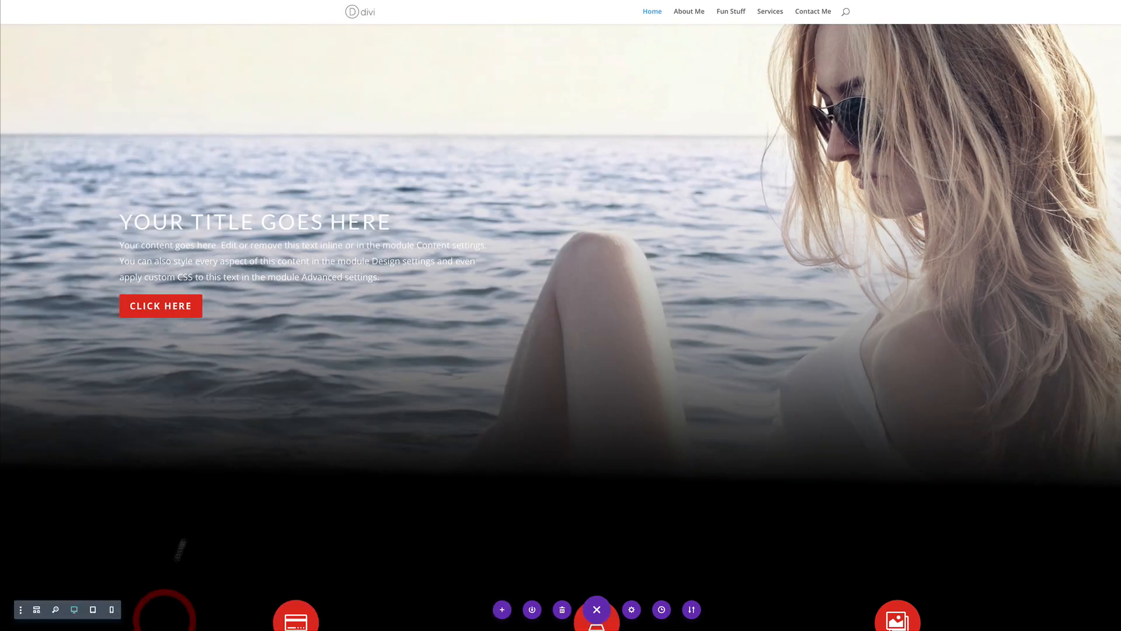
Step: Exit the visual builder and review the finished homepage from the header down to the image gallery
scroll(229, 382, up, 1)
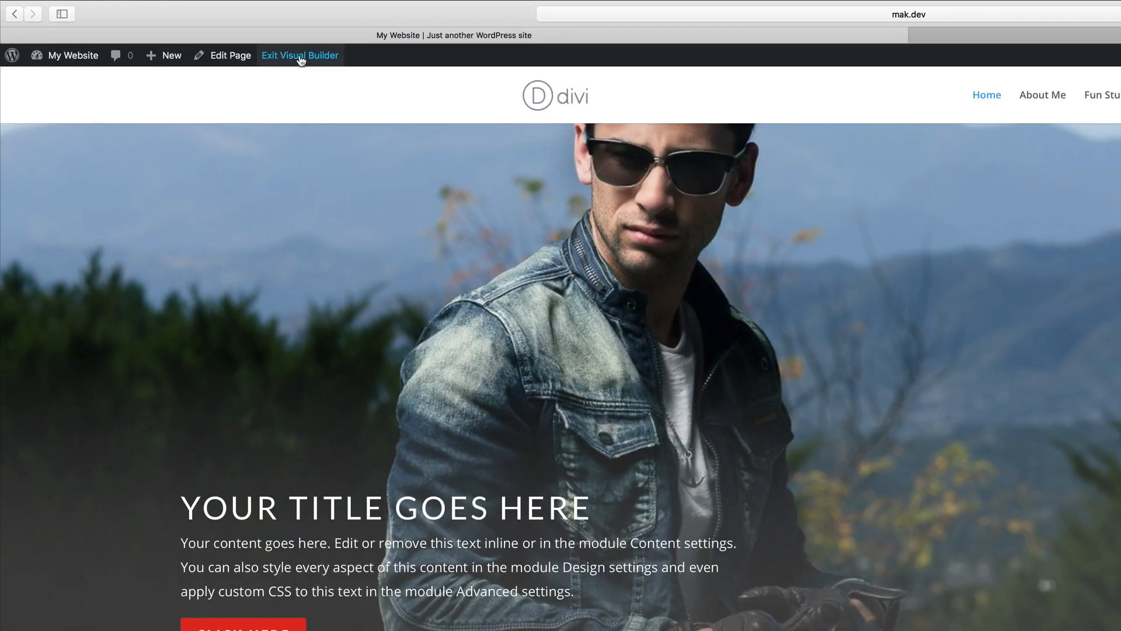
click(301, 56)
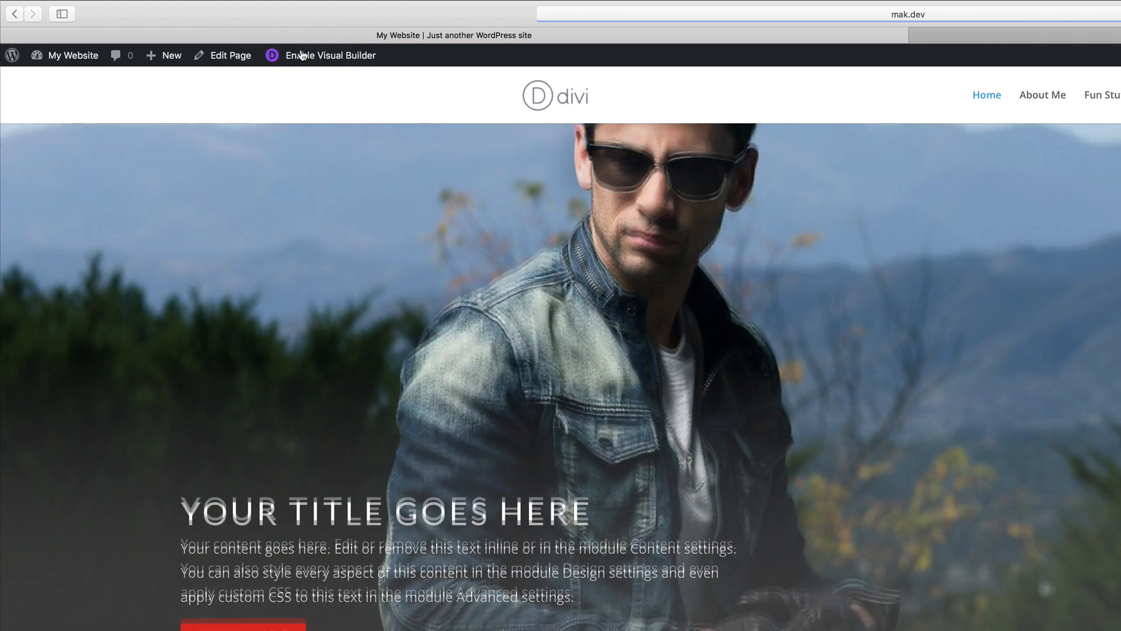
scroll(693, 409, down, 8)
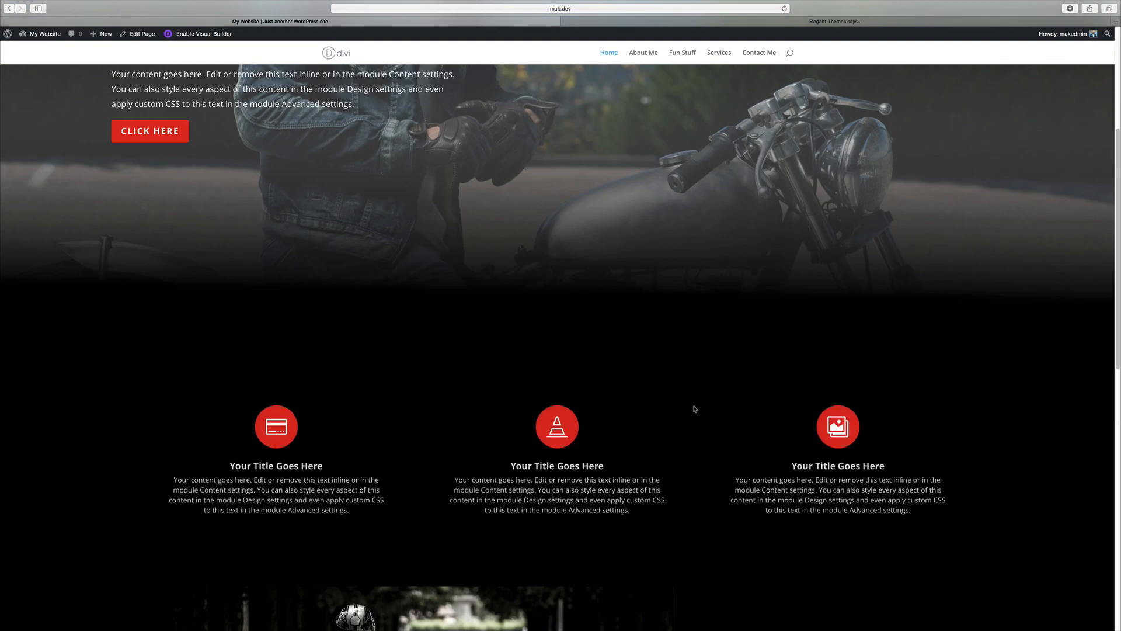
scroll(694, 409, down, 15)
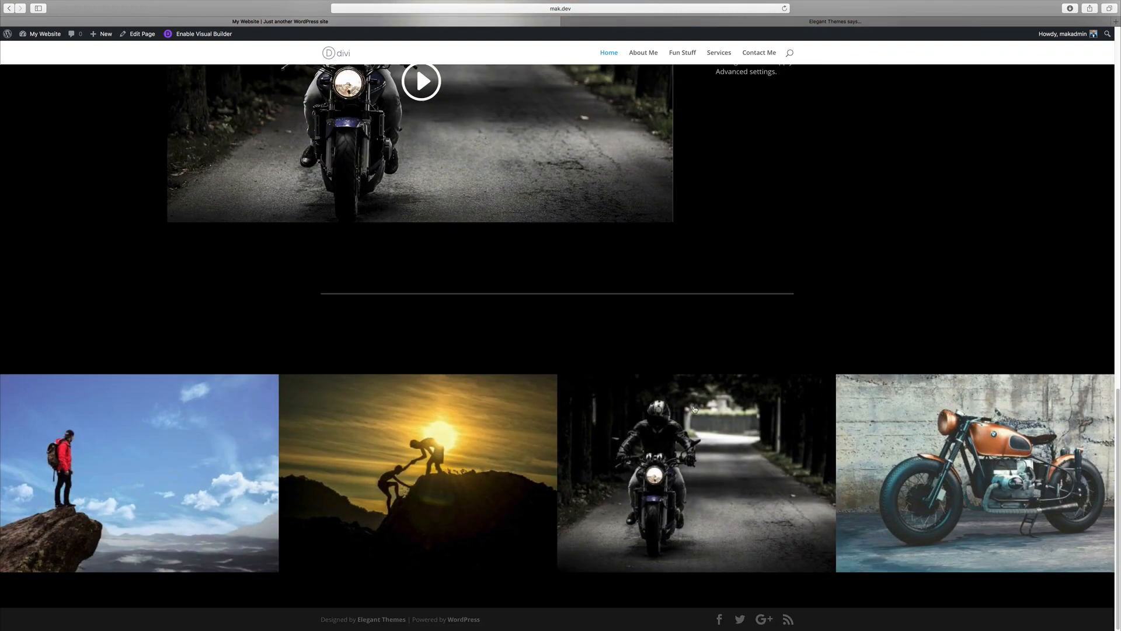
scroll(923, 350, up, 20)
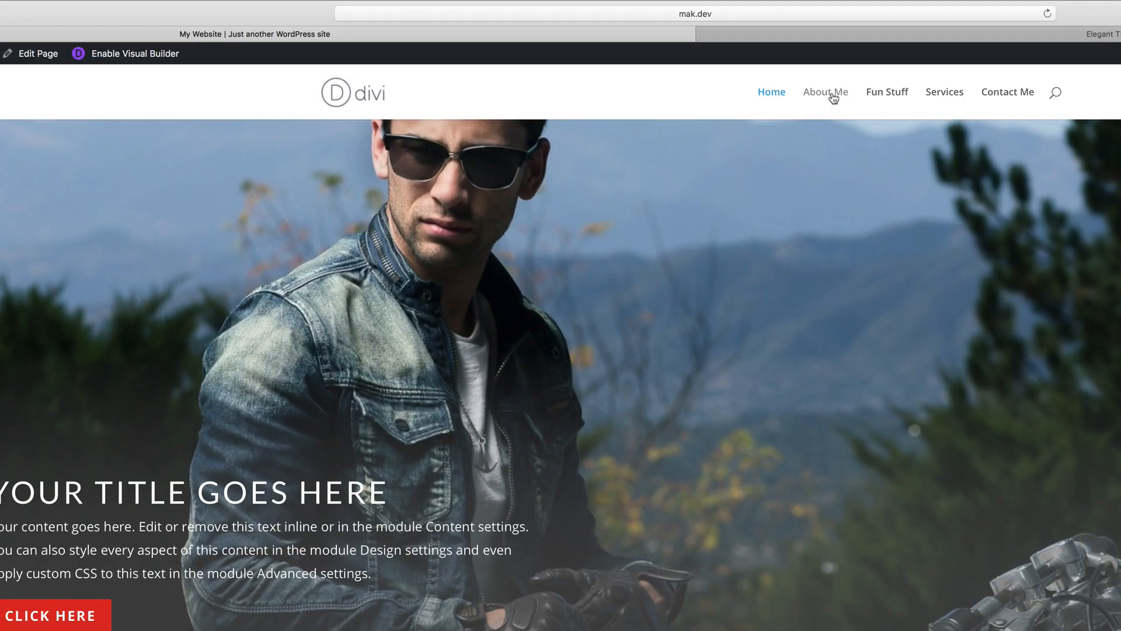
Step: Open the About Me page in the visual builder and choose to start from a premade layout
click(834, 94)
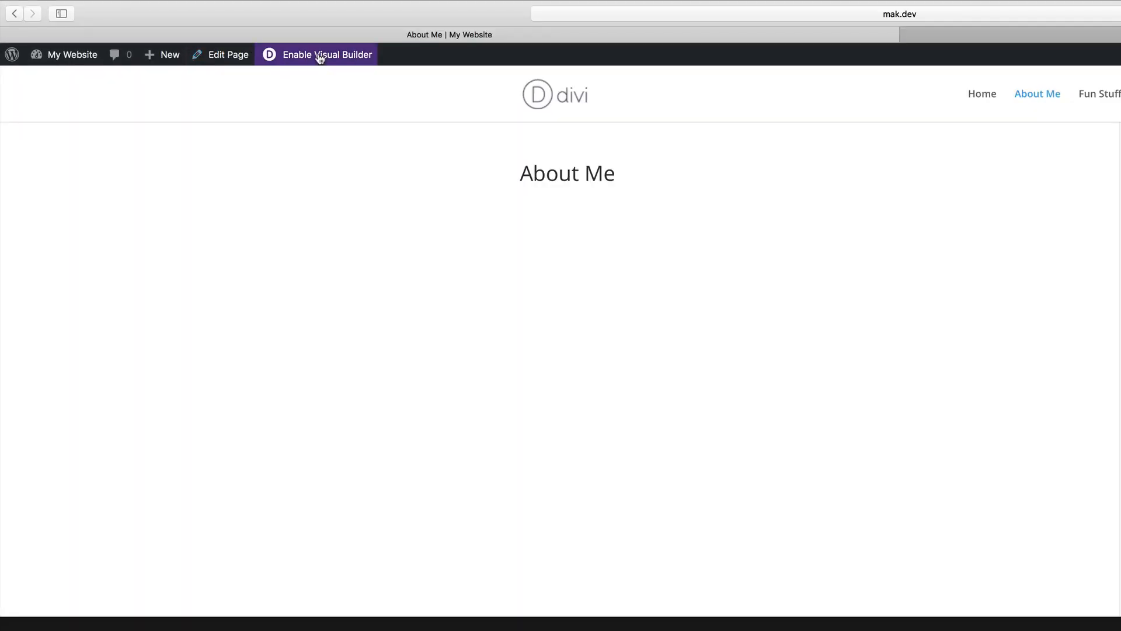
click(320, 58)
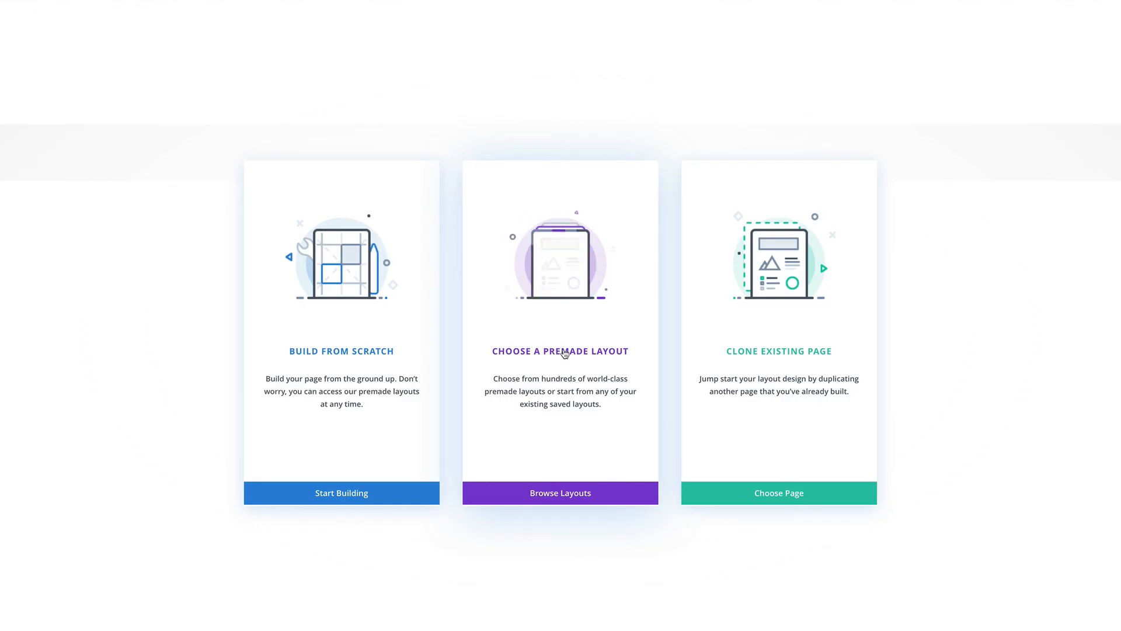
click(565, 353)
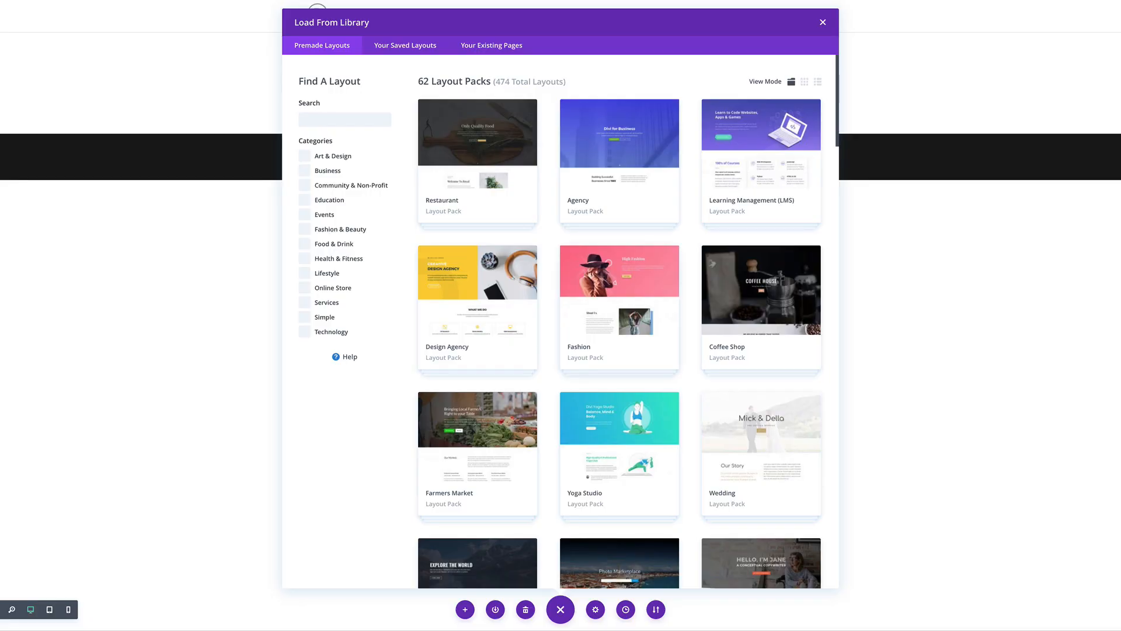
Step: Browse the premade layout packs, inspect the Fashion pack's layouts and return to the list
scroll(666, 348, down, 1)
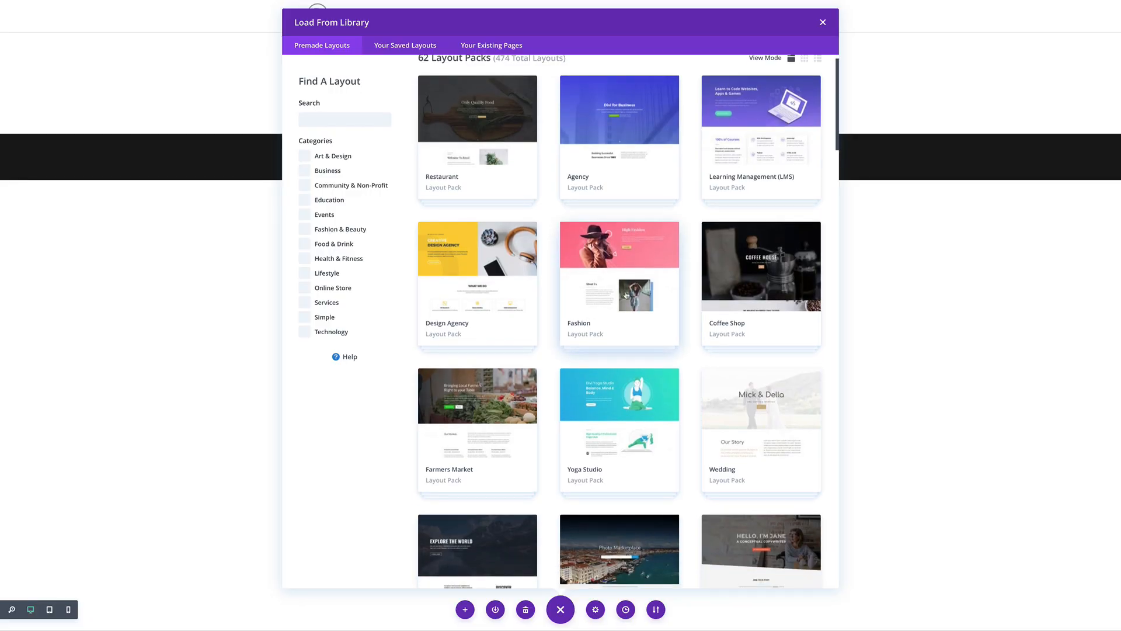
scroll(626, 309, down, 5)
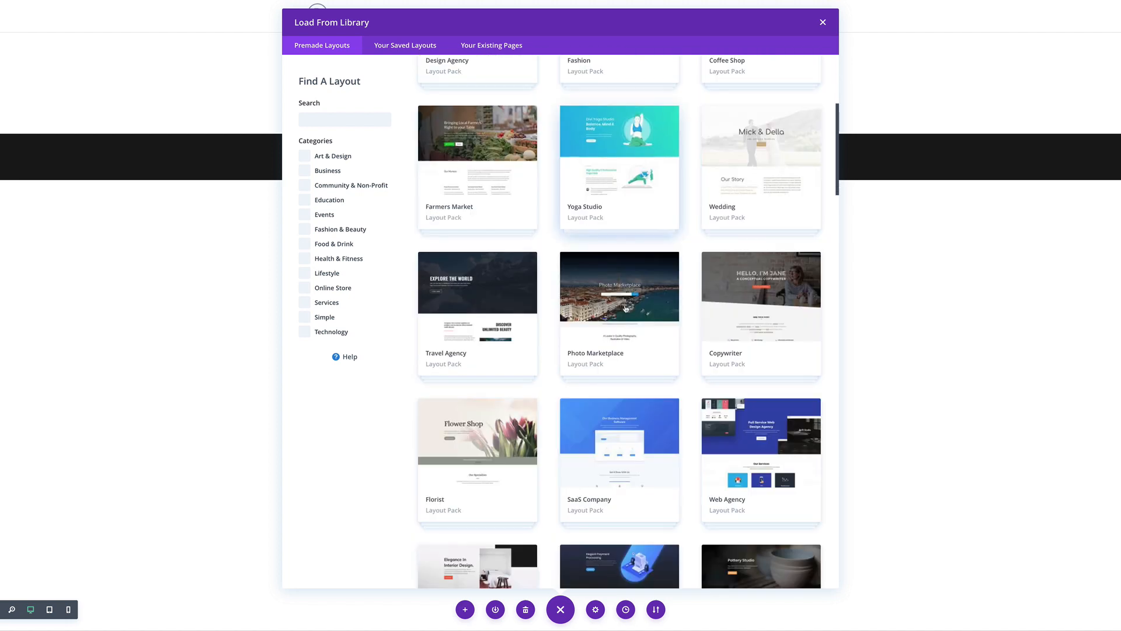
scroll(625, 308, up, 4)
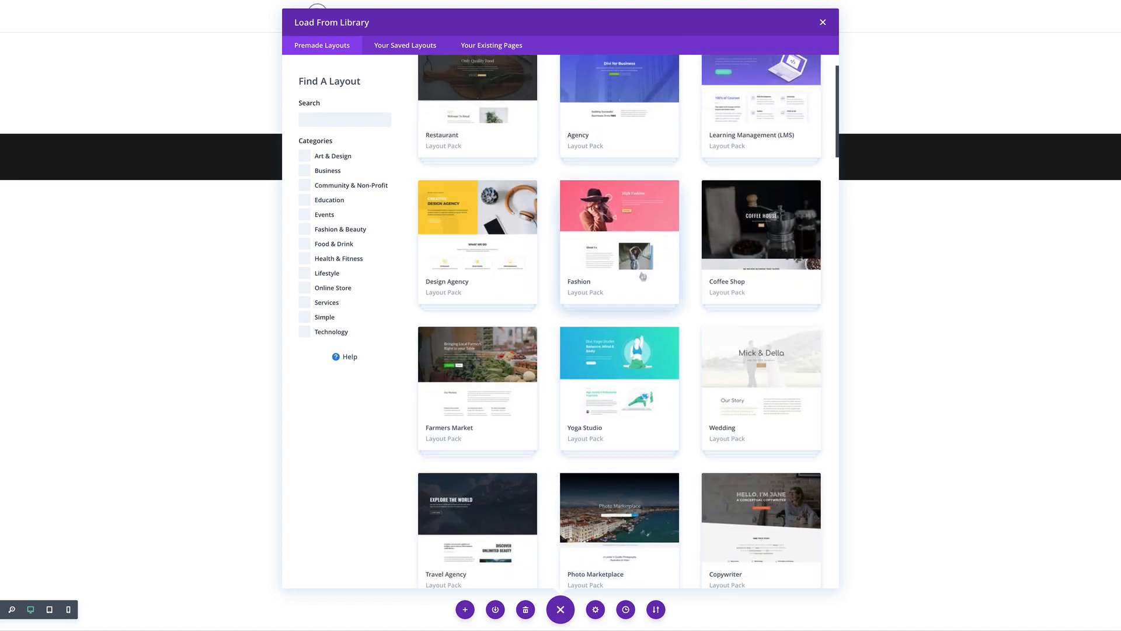
click(643, 282)
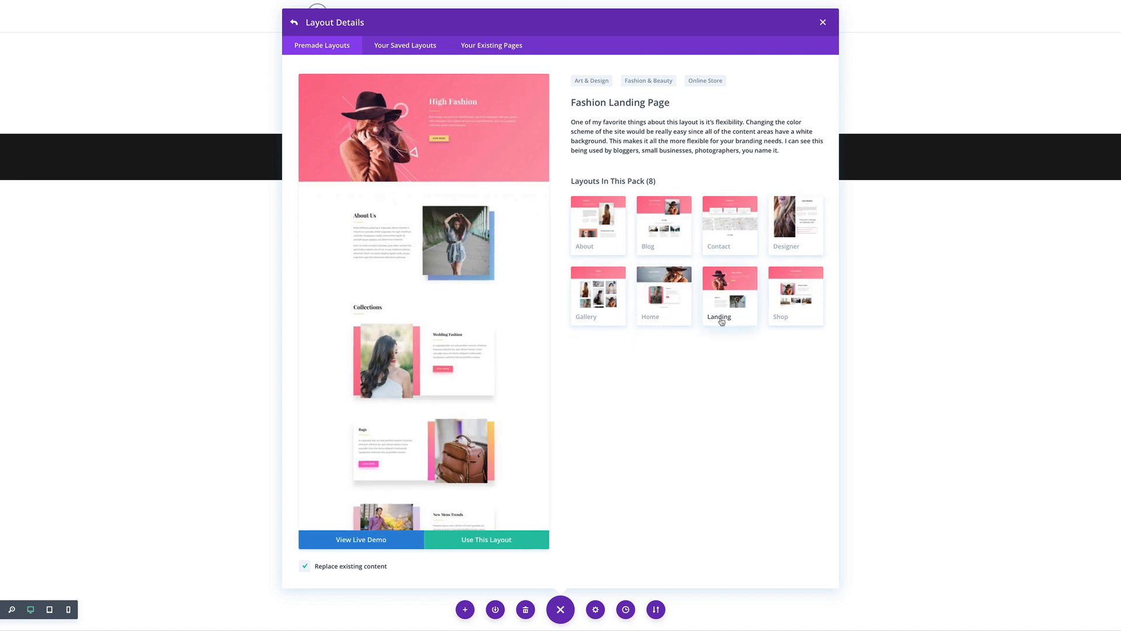
click(296, 25)
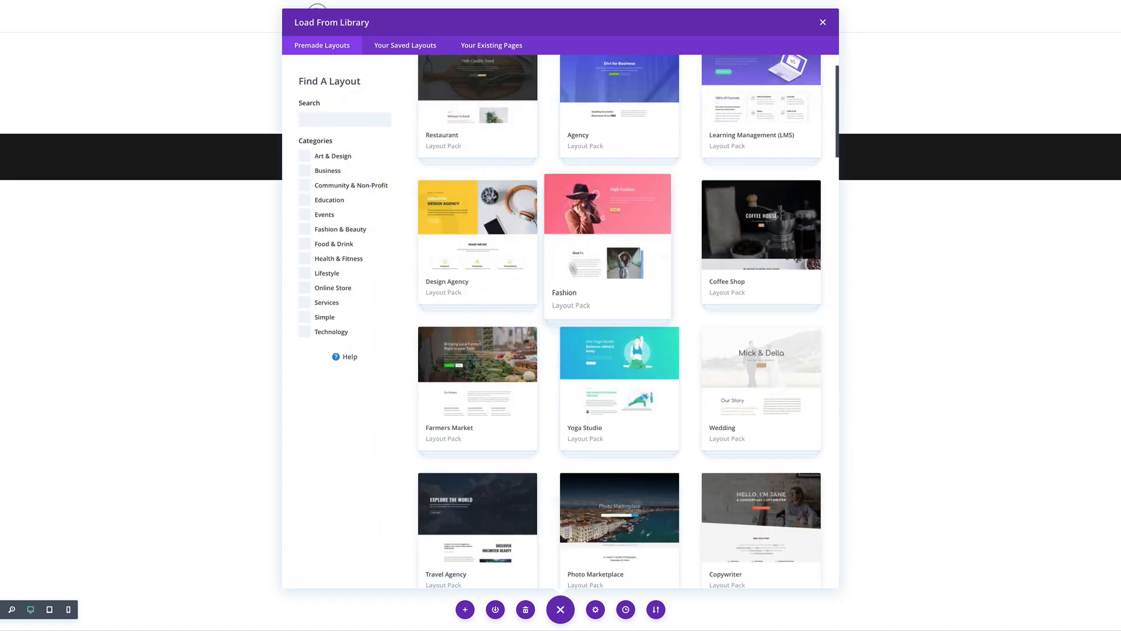
Step: Load the Landing layout of the Travel Blog pack onto the page, replacing existing content
scroll(701, 362, down, 2)
scroll(701, 363, down, 3)
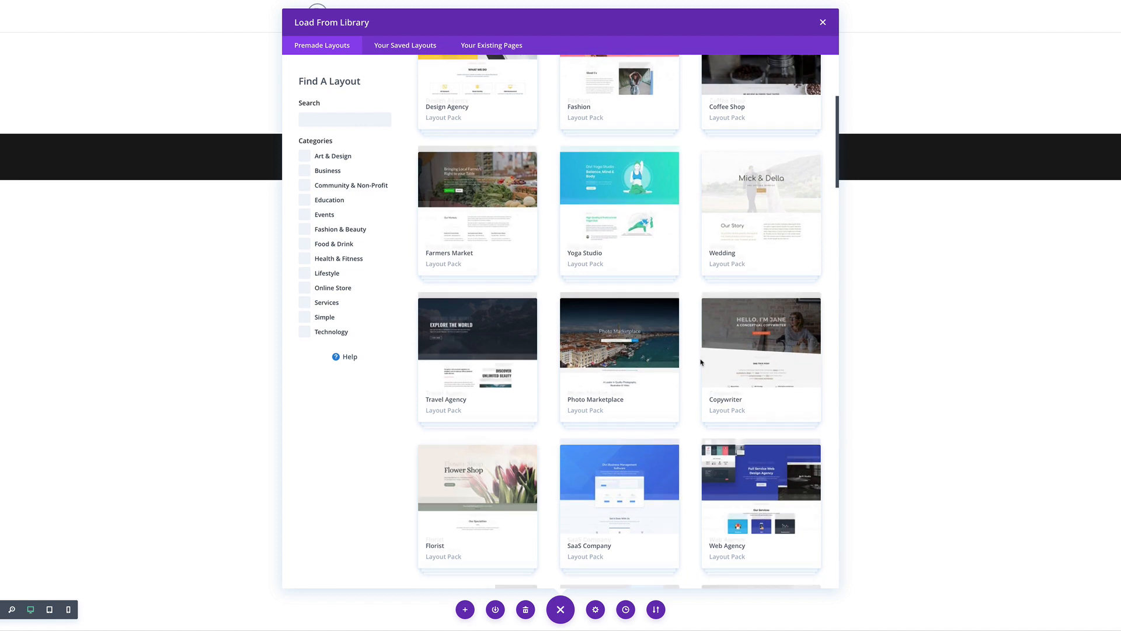
scroll(701, 362, down, 6)
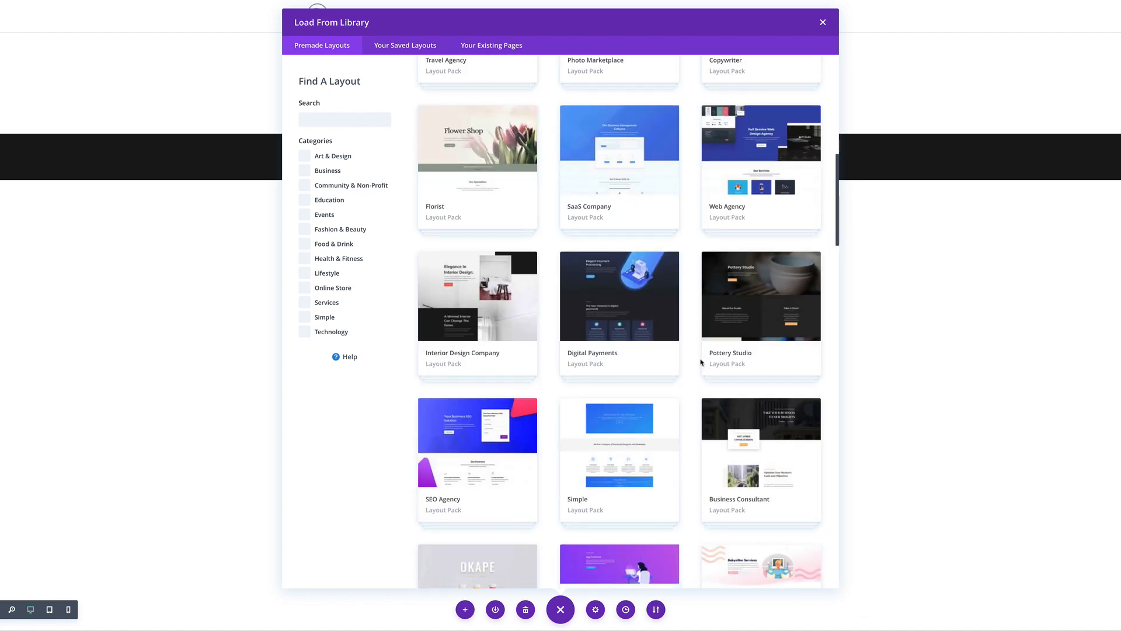
scroll(701, 362, down, 3)
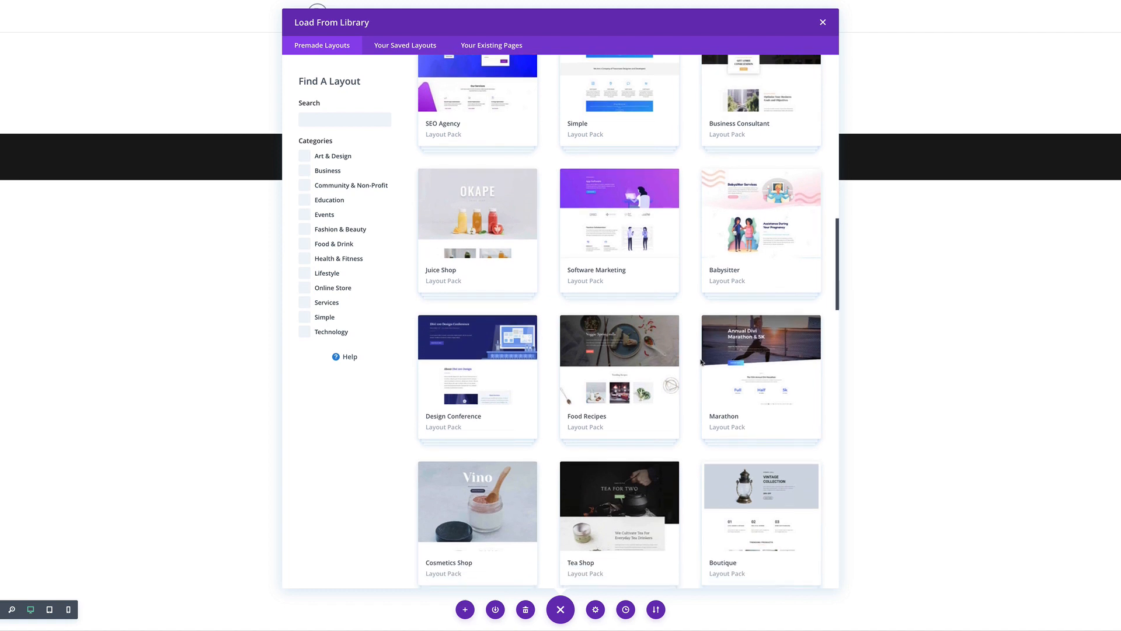
scroll(620, 366, down, 8)
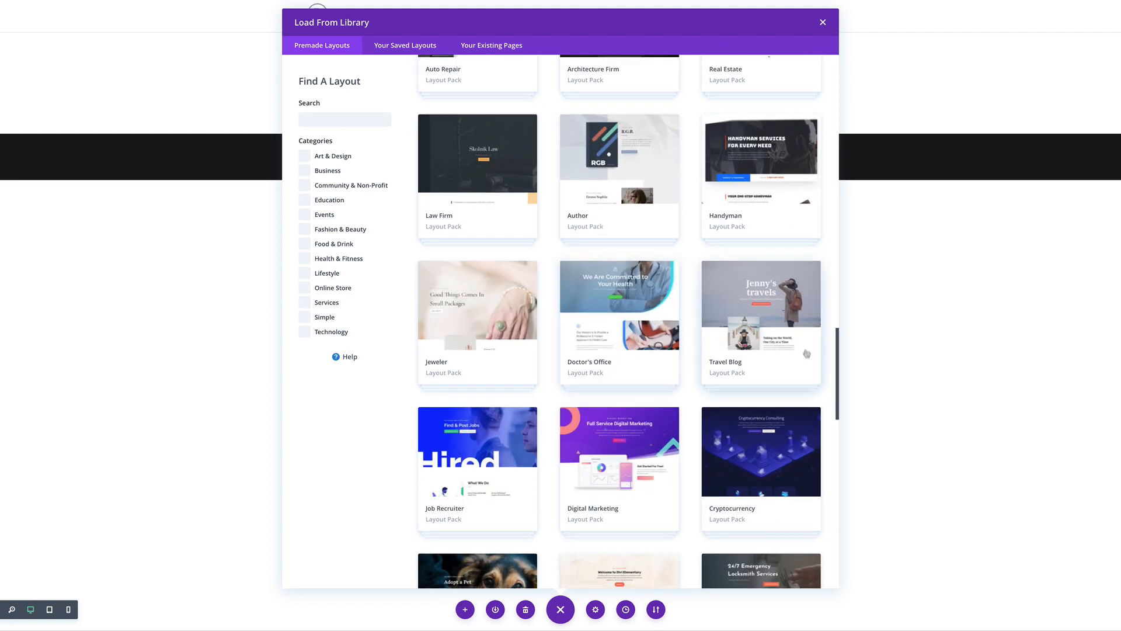
click(781, 320)
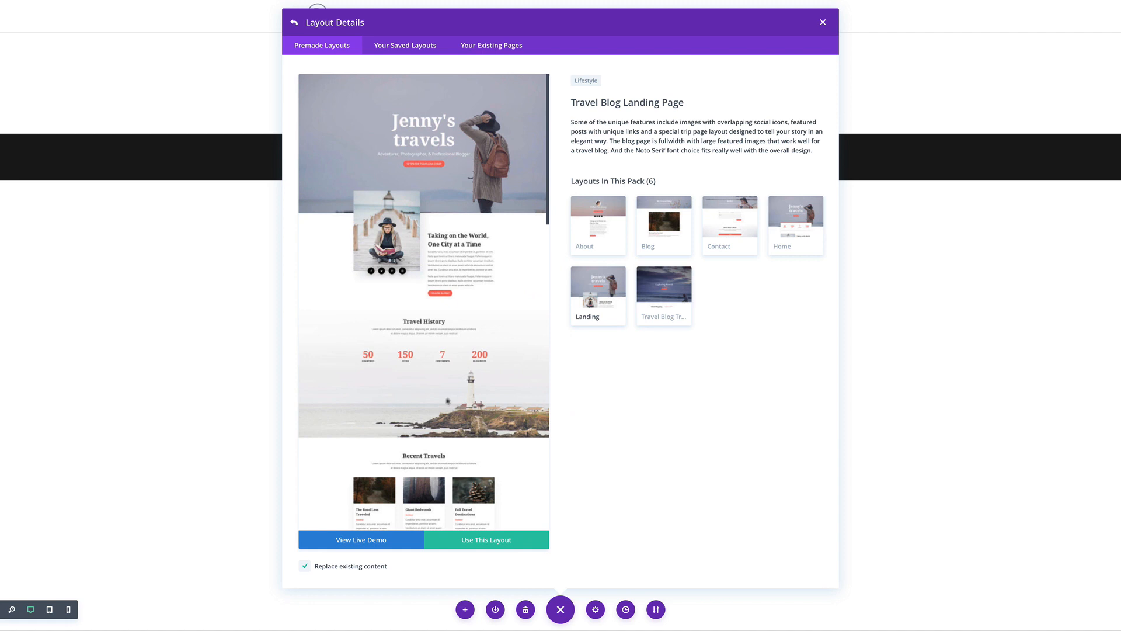
click(491, 542)
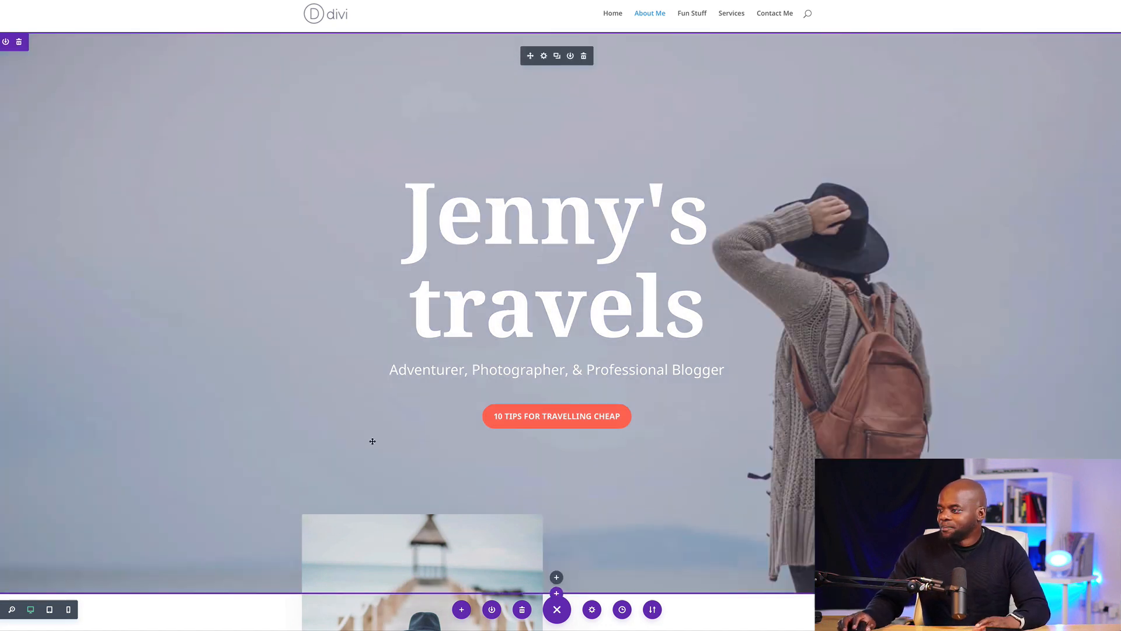
Step: Open the settings of the fullwidth header at the start of the page and show only its modified styles
scroll(372, 441, down, 5)
scroll(372, 441, down, 15)
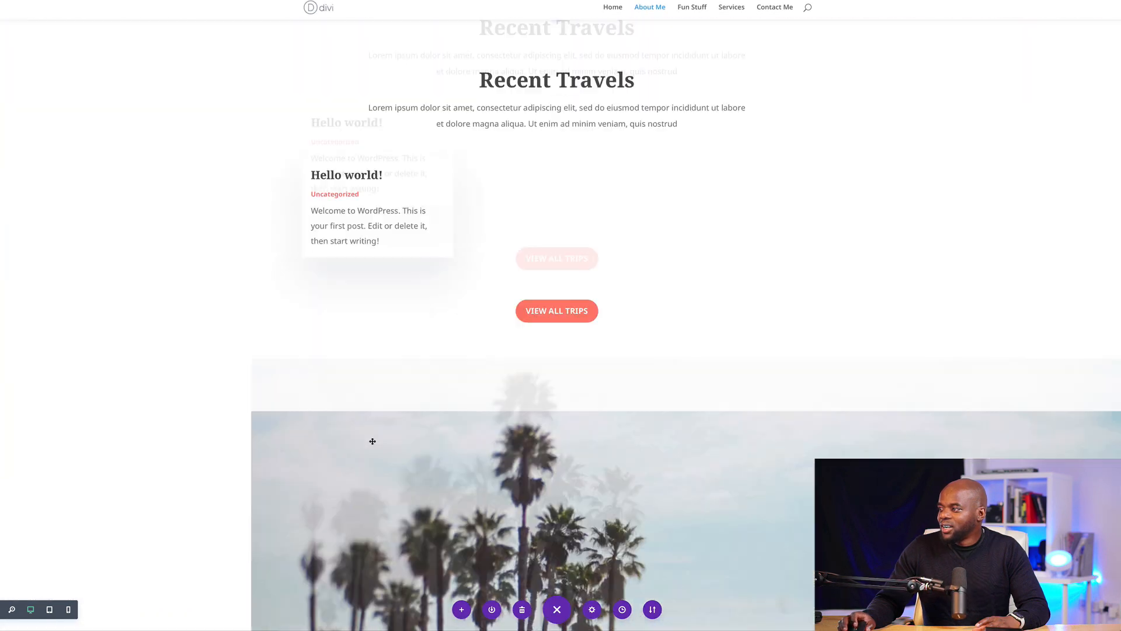
scroll(372, 441, down, 15)
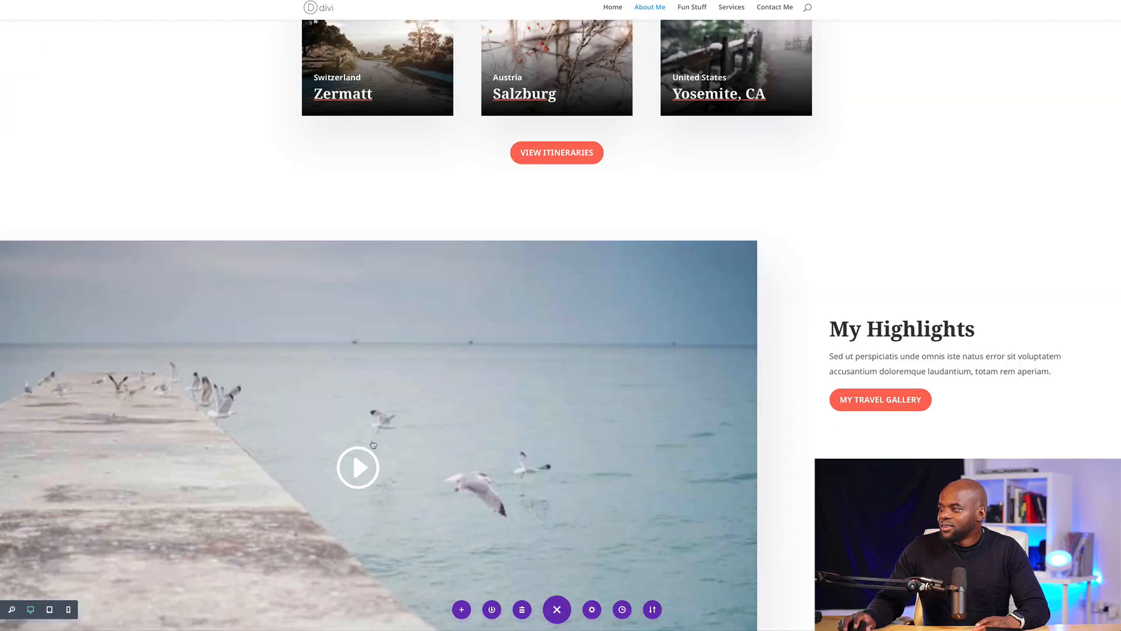
scroll(373, 445, up, 20)
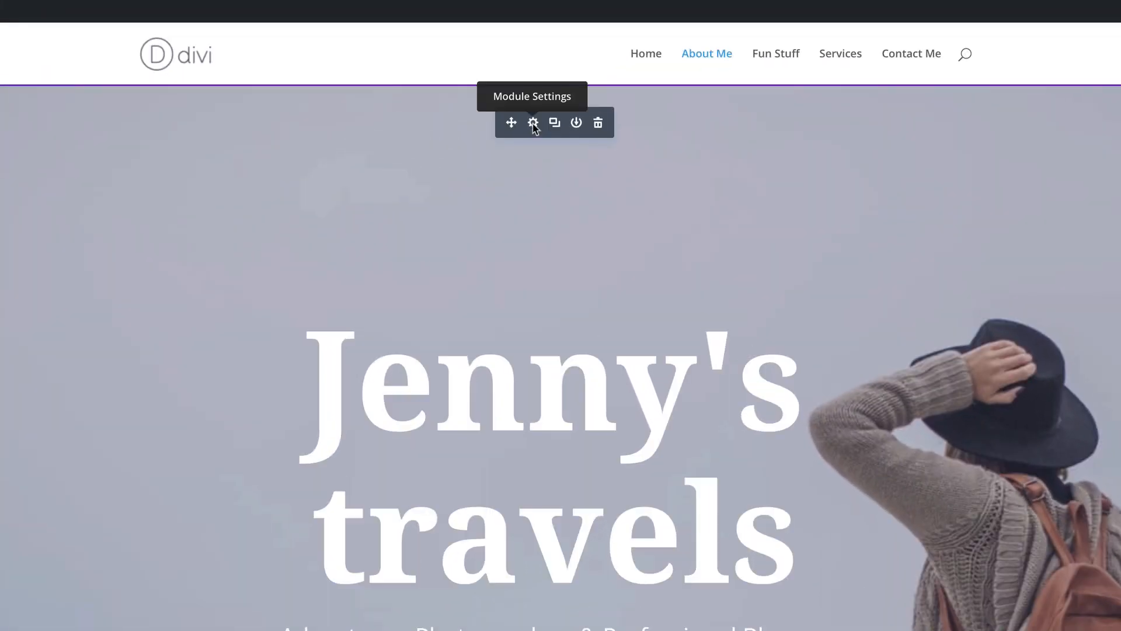
click(544, 55)
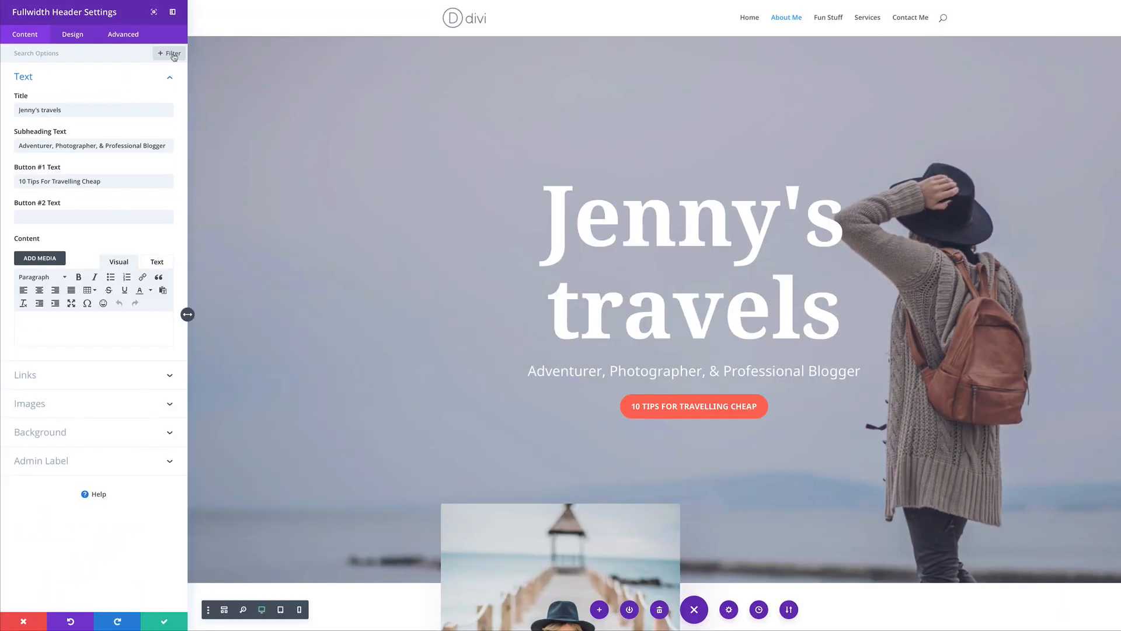
click(173, 56)
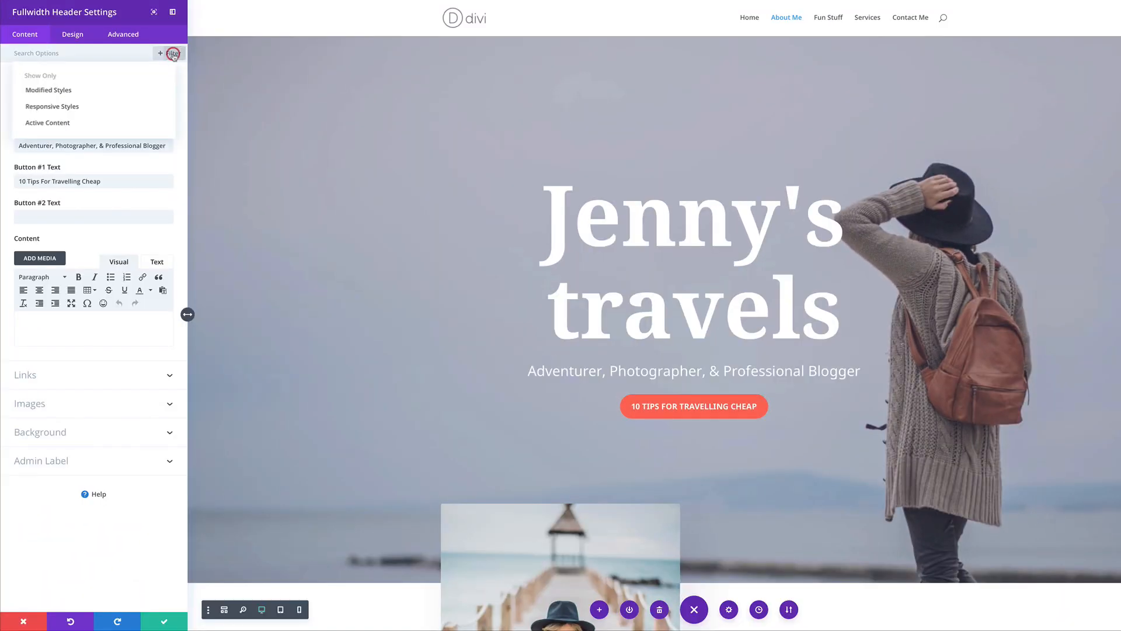
click(71, 91)
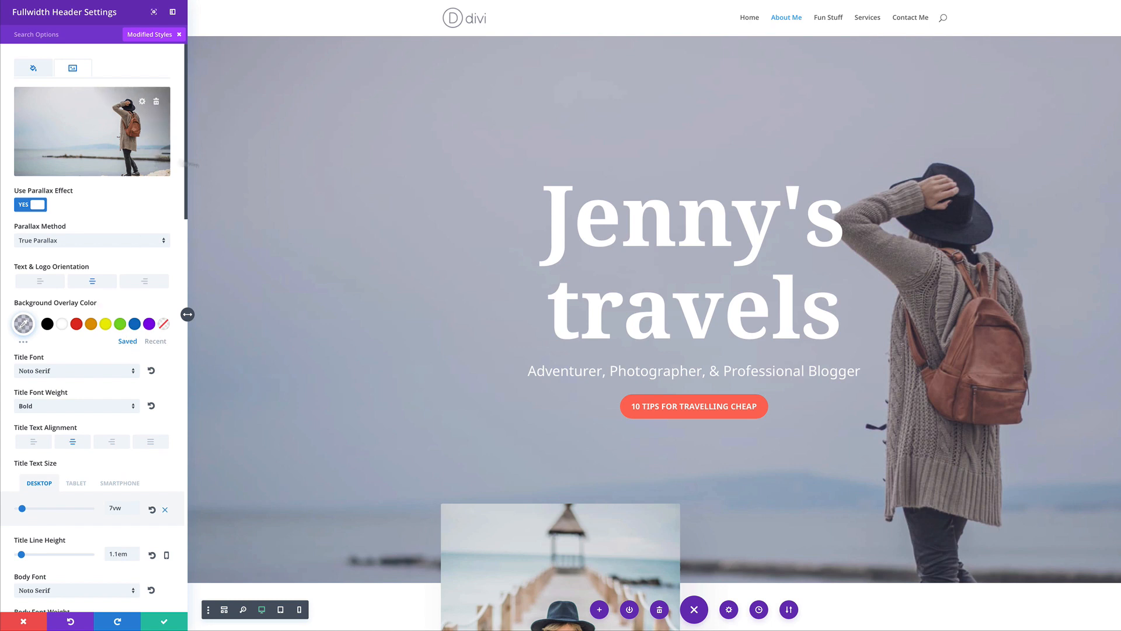
Step: Replace the fullwidth header's background image with the skydiving photo from the media library and check its parallax effect
click(102, 124)
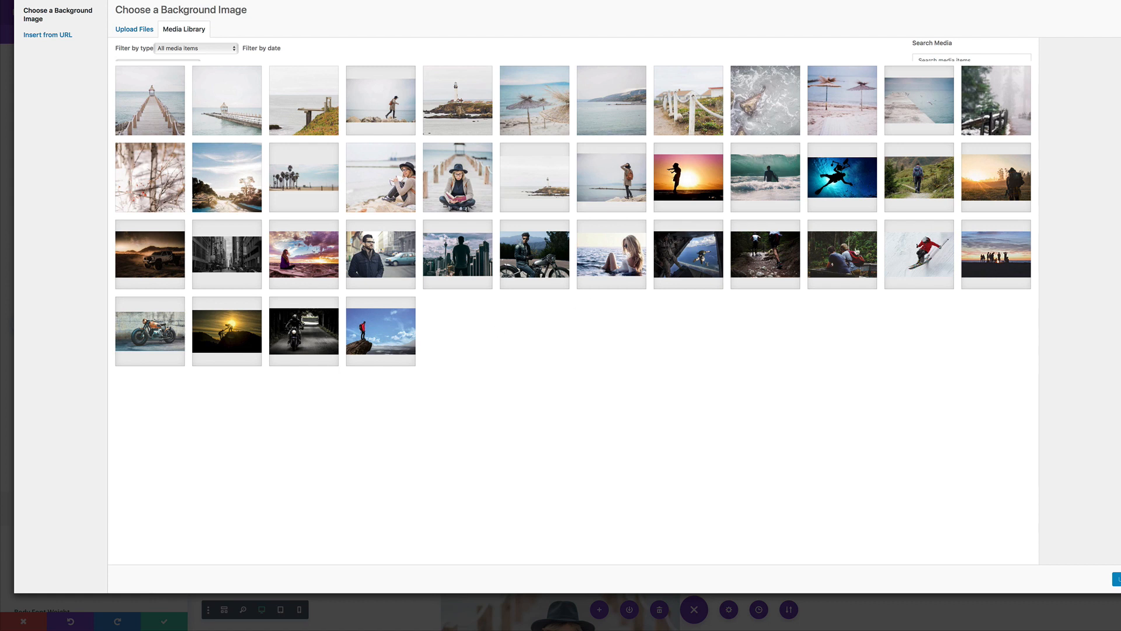
click(702, 260)
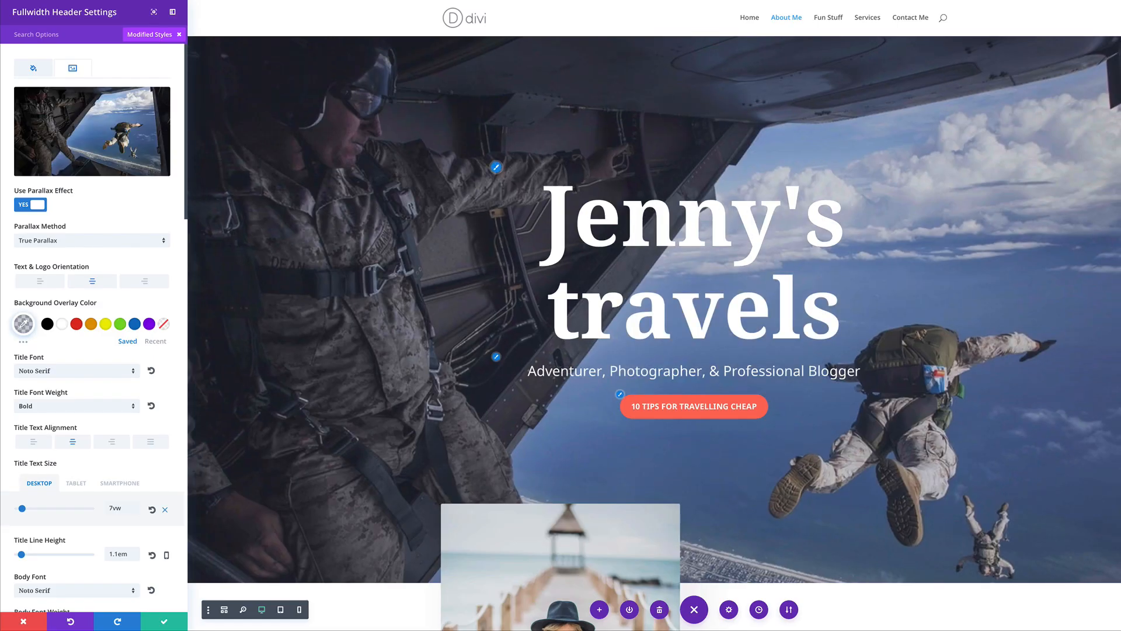
scroll(690, 289, down, 1)
scroll(689, 289, up, 1)
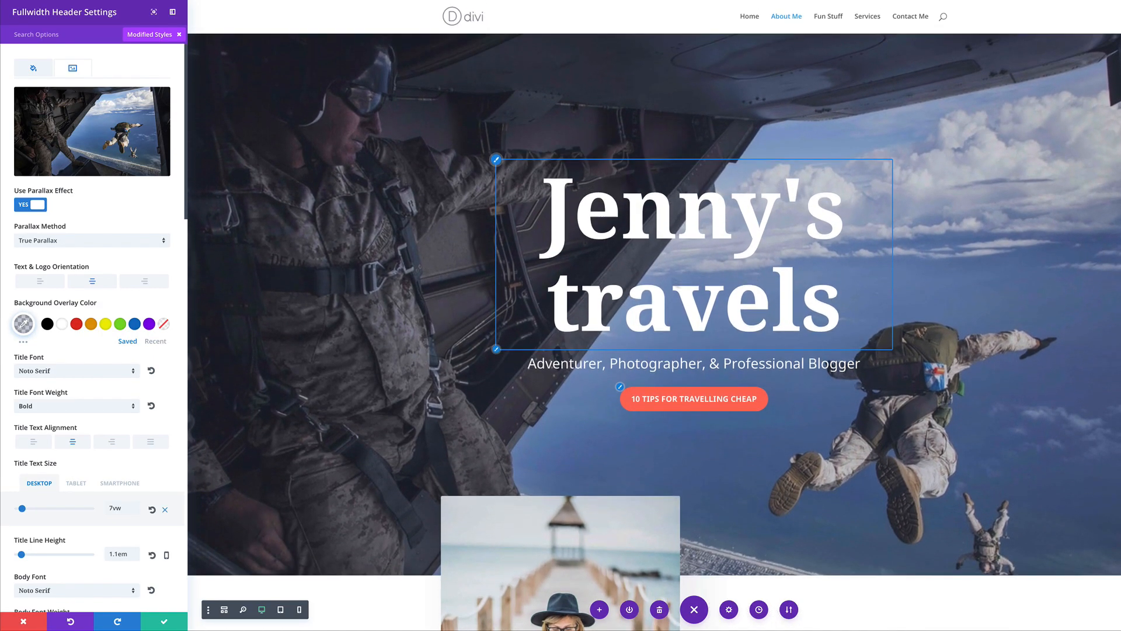
scroll(735, 320, down, 1)
scroll(735, 320, up, 1)
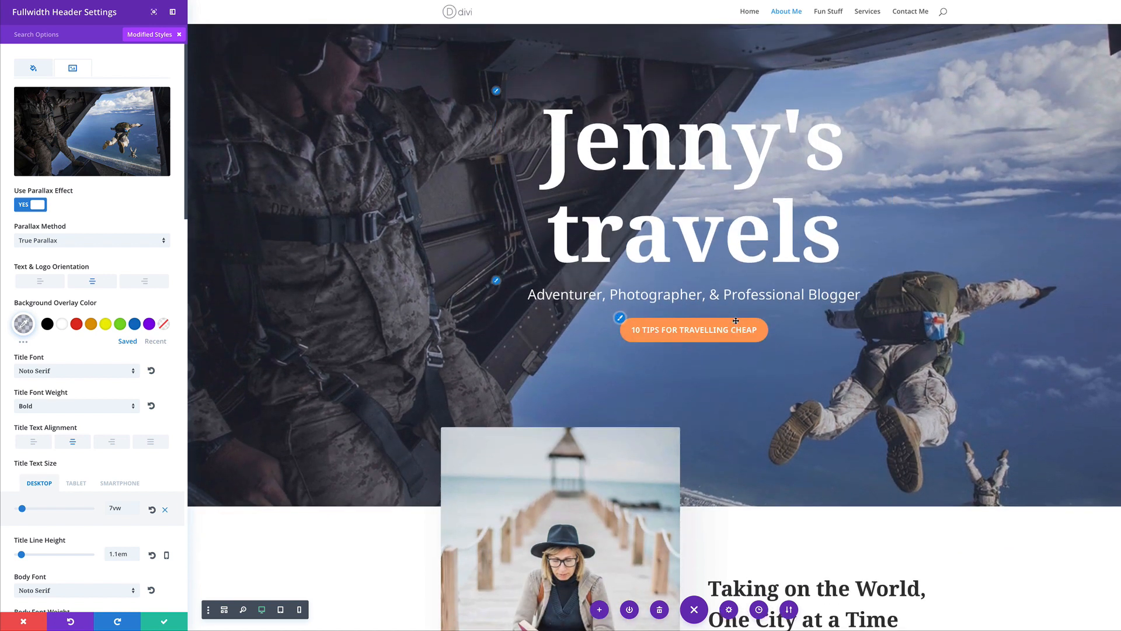
scroll(735, 320, up, 1)
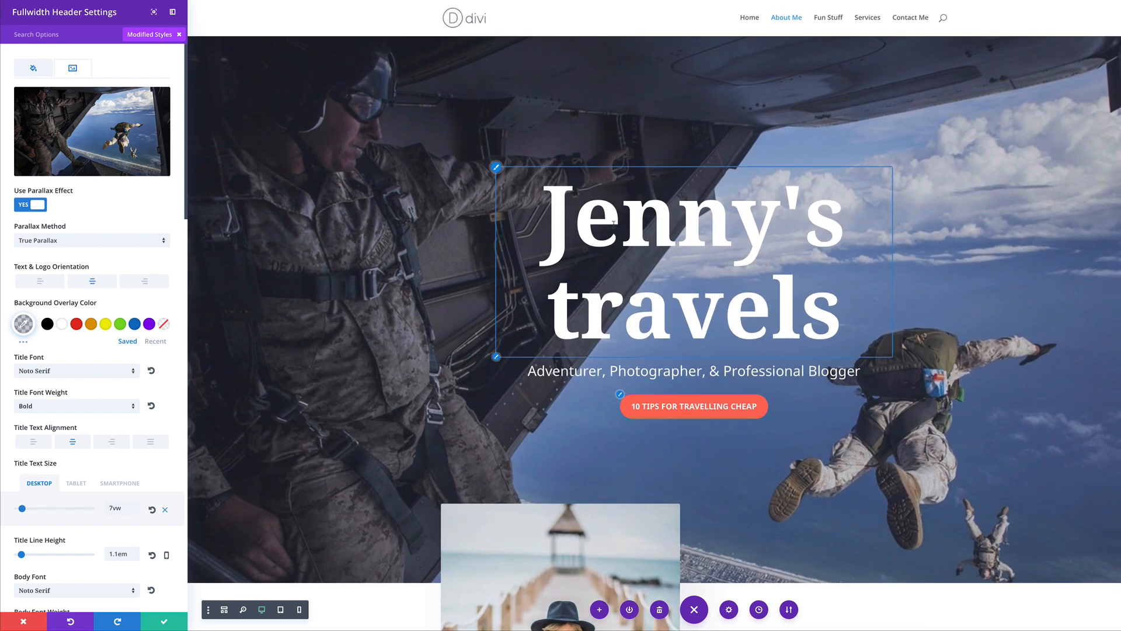
Step: Replace the possessive name before "travels" in the header title with the site owner's own first name
double_click(733, 206)
drag(733, 206, 827, 214)
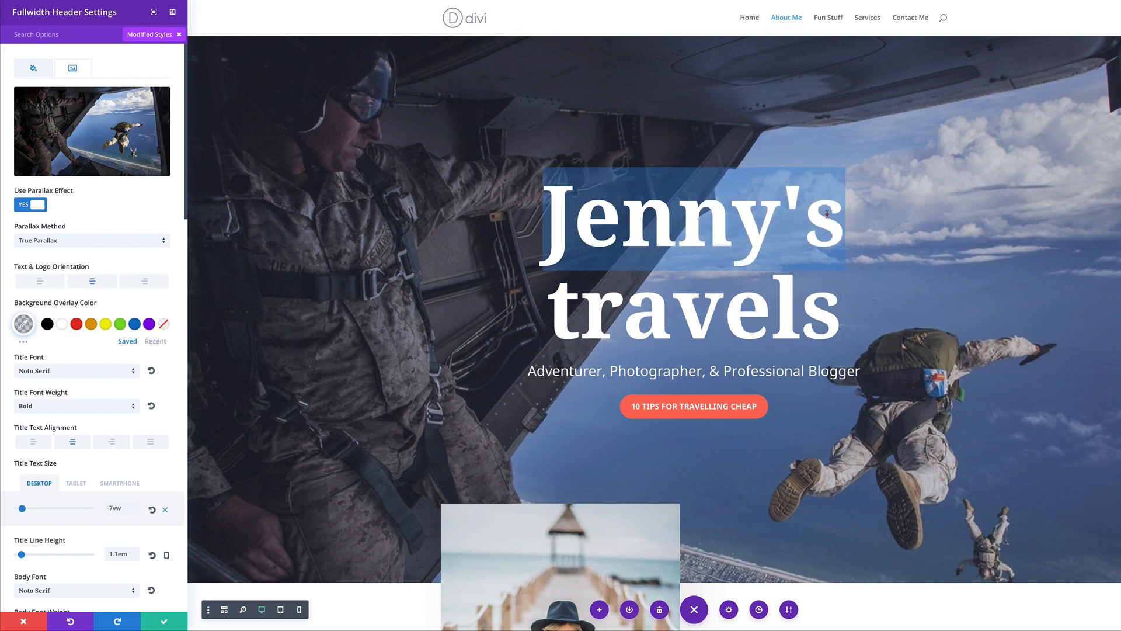
text(Mak)
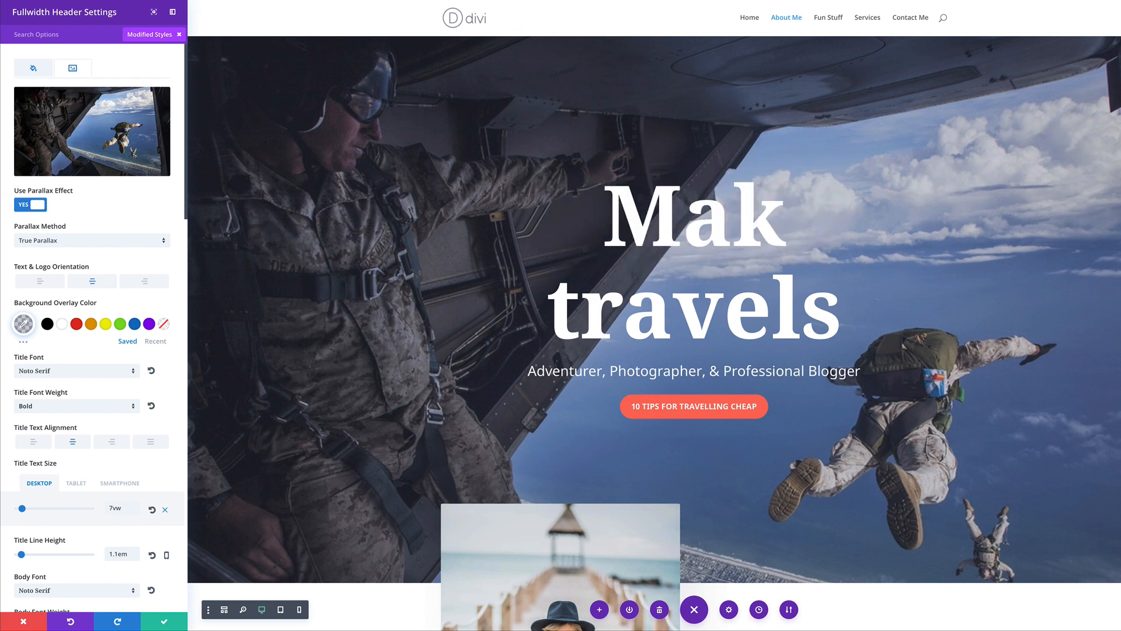
text('s)
Step: Set the header's Button One background color to the red swatch, #e02b20
scroll(110, 260, down, 12)
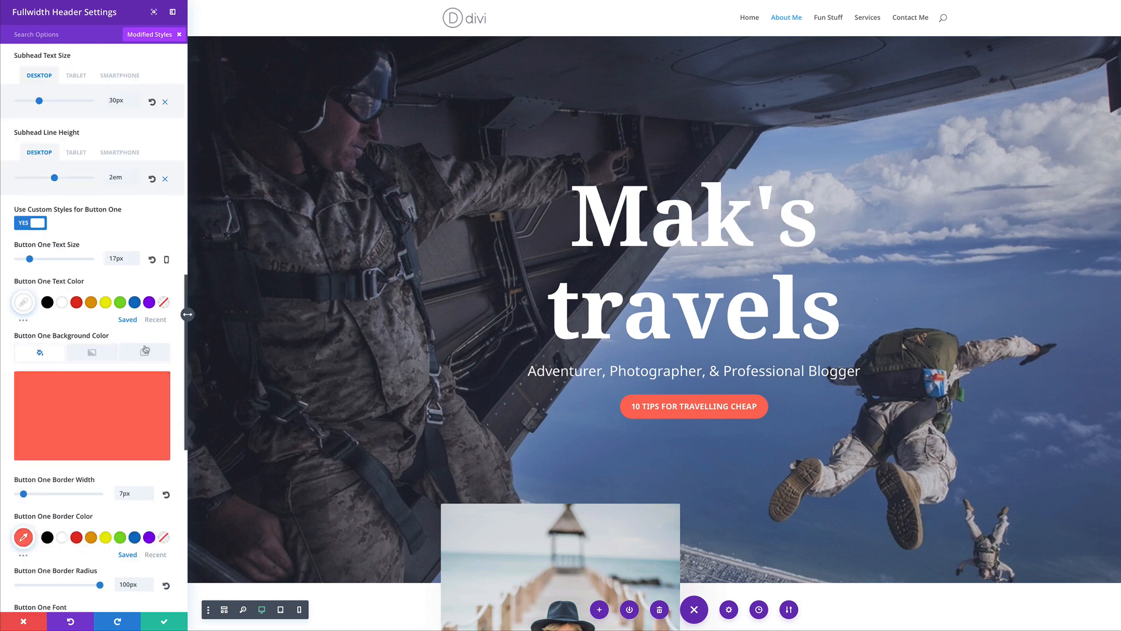
click(96, 412)
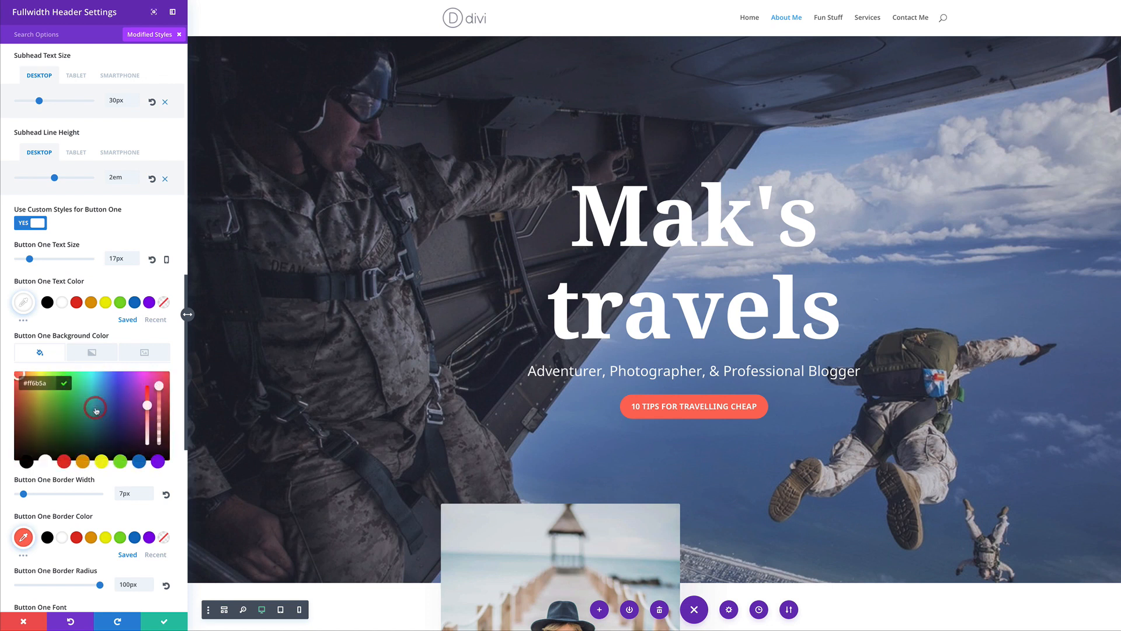
click(66, 464)
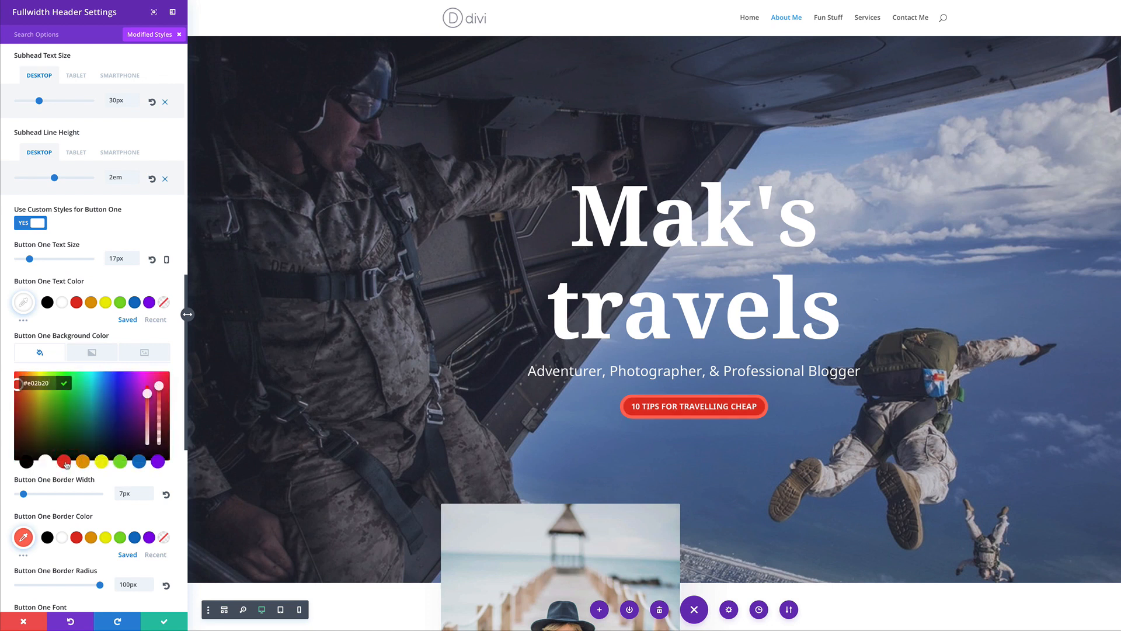
Step: Set the header's Button One border color to the saved red swatch and its font to Lato
scroll(65, 490, down, 1)
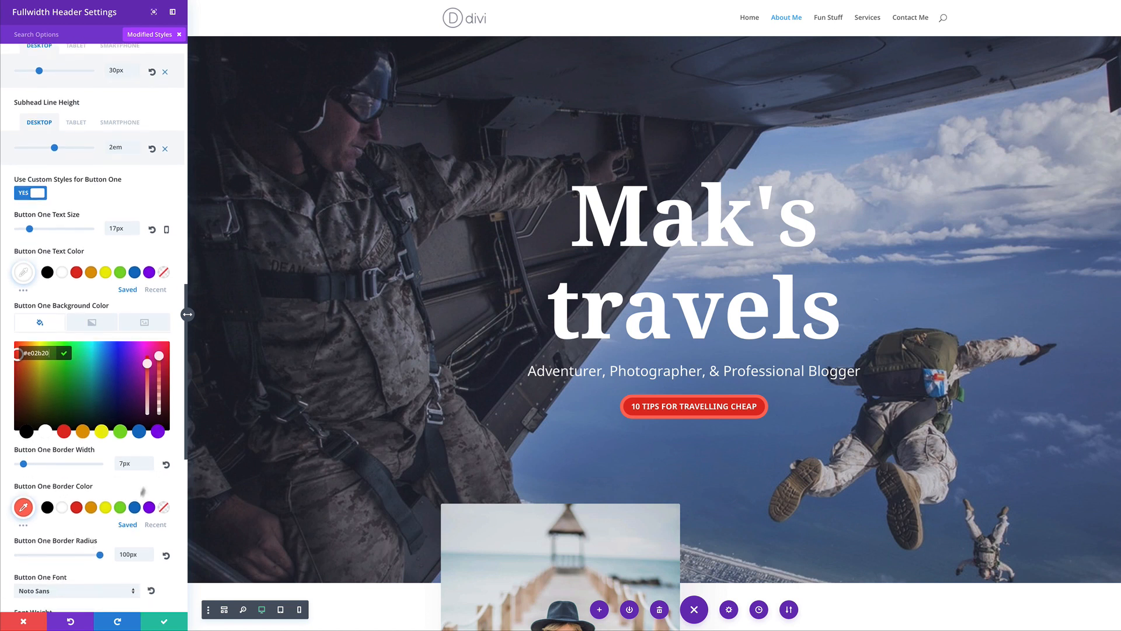
click(76, 508)
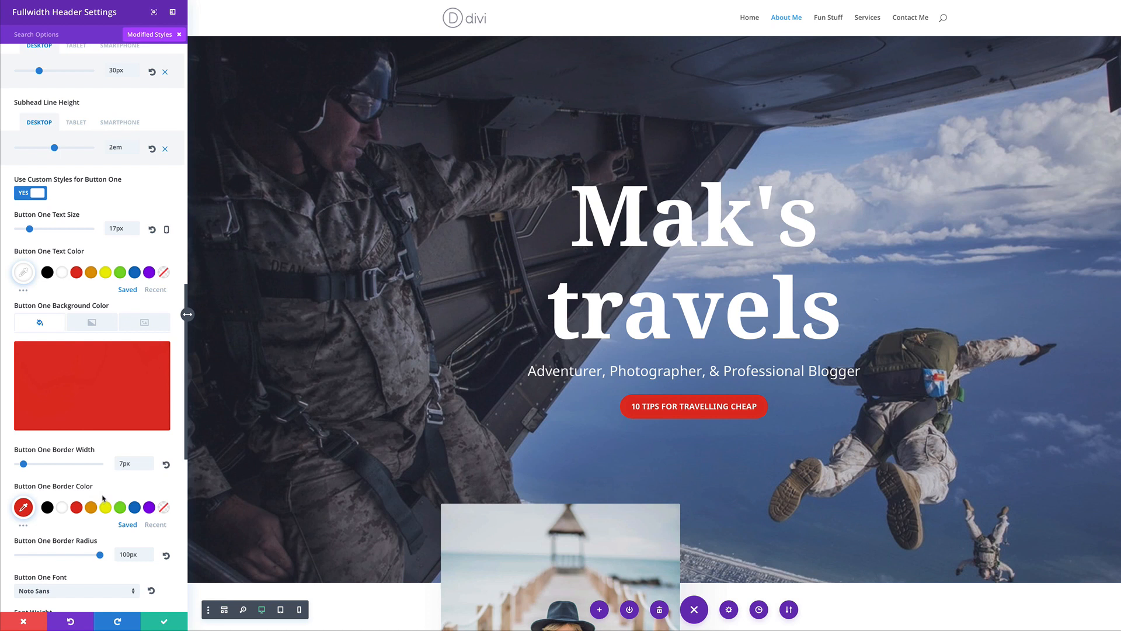
scroll(103, 498, down, 3)
click(85, 491)
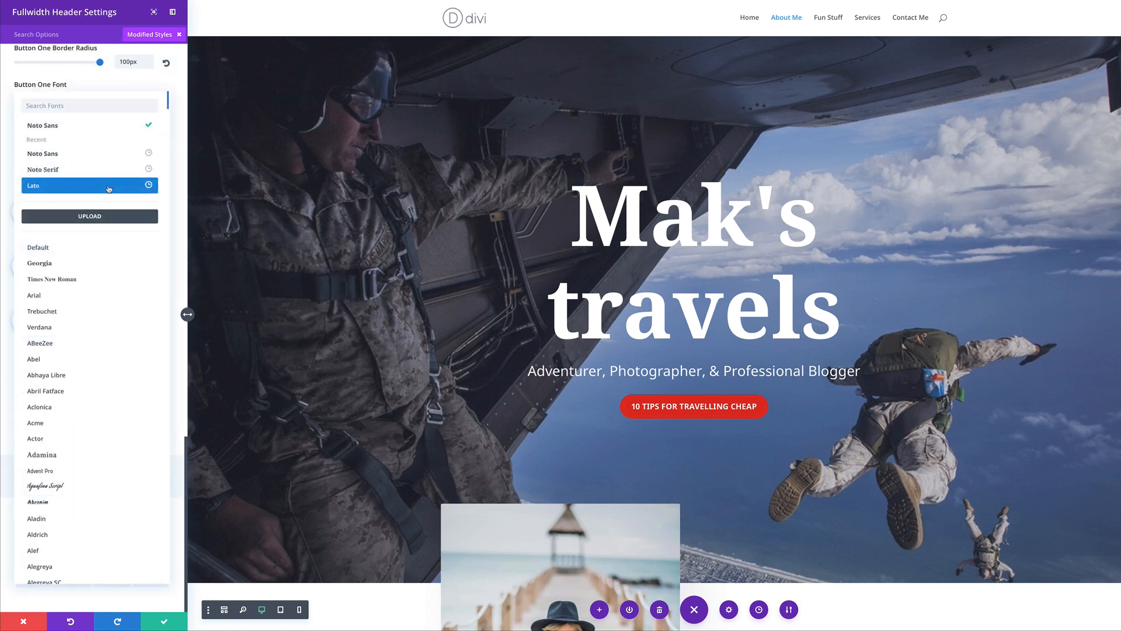
click(109, 189)
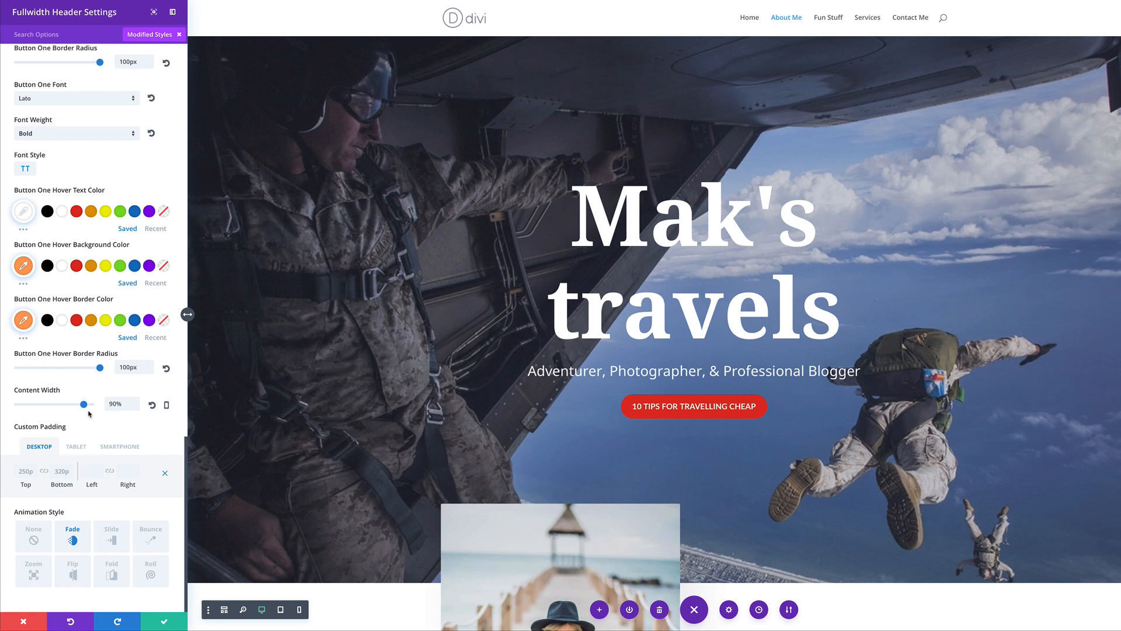
Step: Set the letter spacing of the header's Button One to 2px
scroll(89, 413, up, 6)
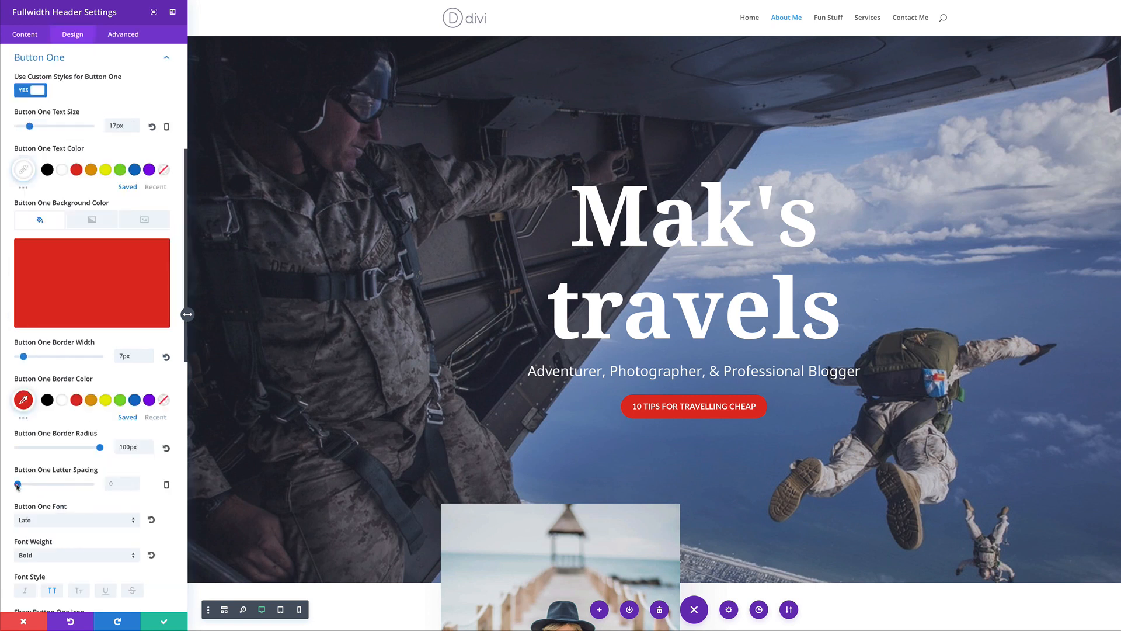
drag(18, 486, 19, 489)
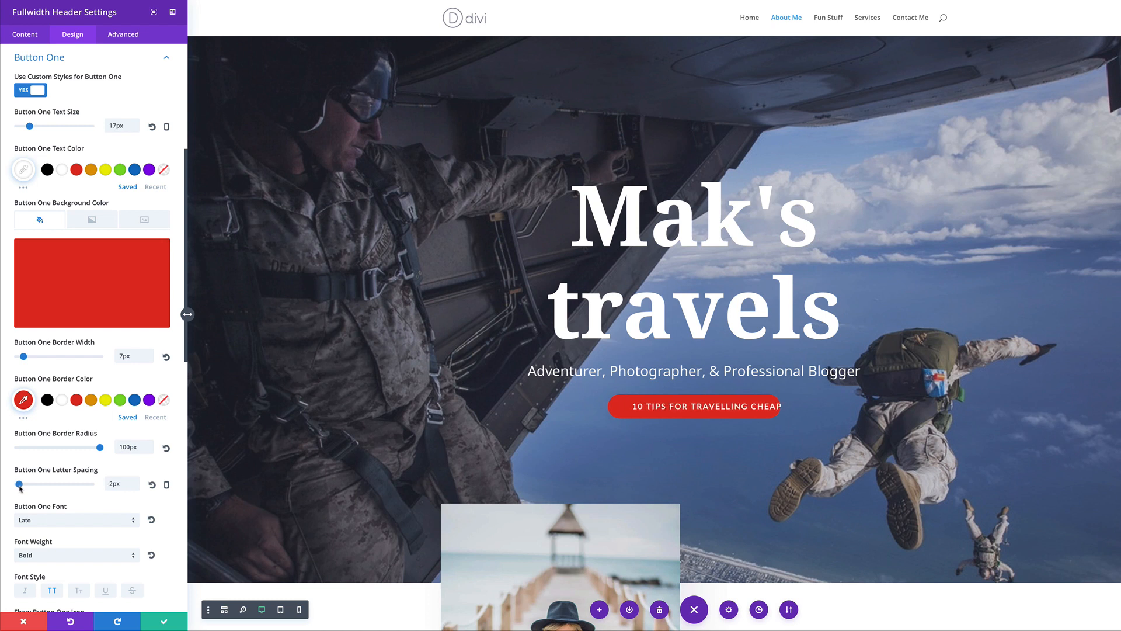
scroll(94, 526, down, 1)
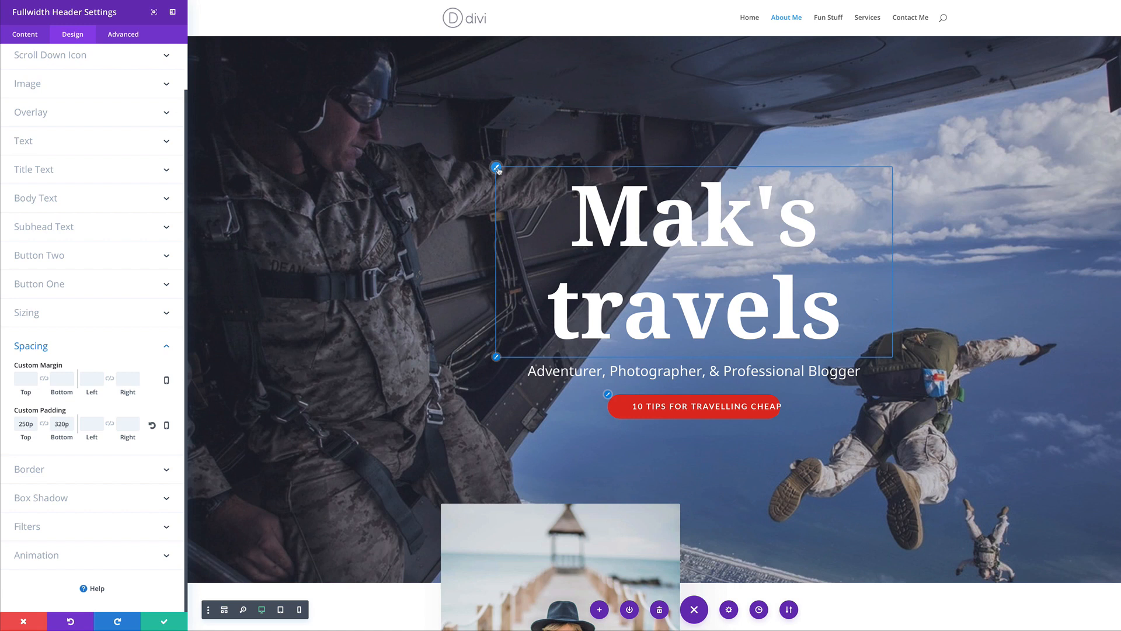
Step: Style the fullwidth header's title in uppercase Lato with 11px letter spacing
click(496, 167)
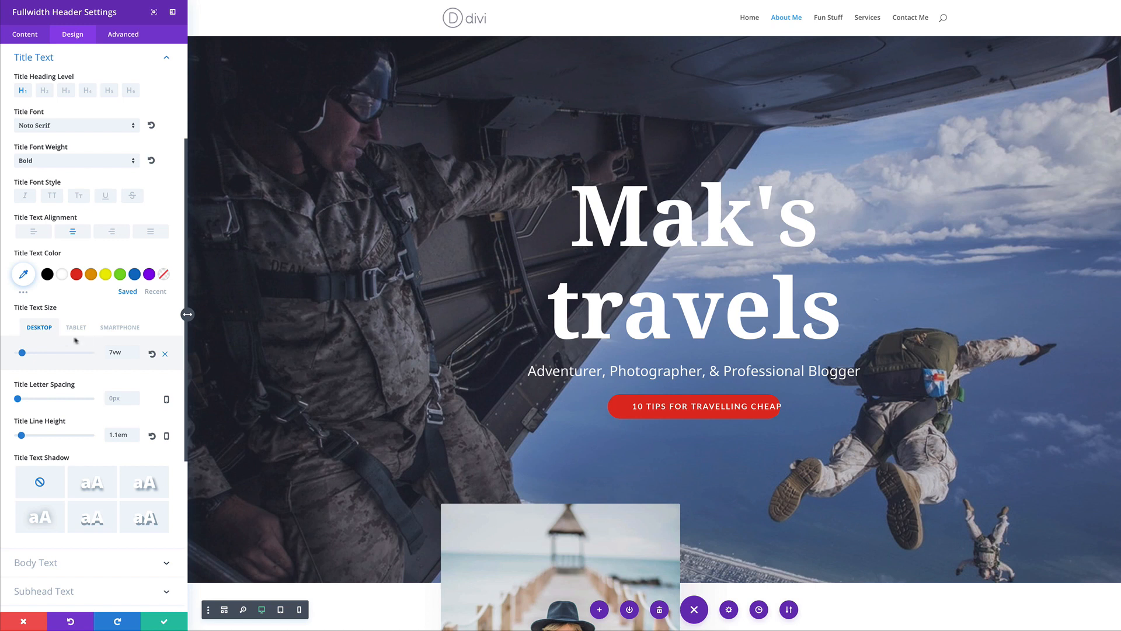
click(58, 127)
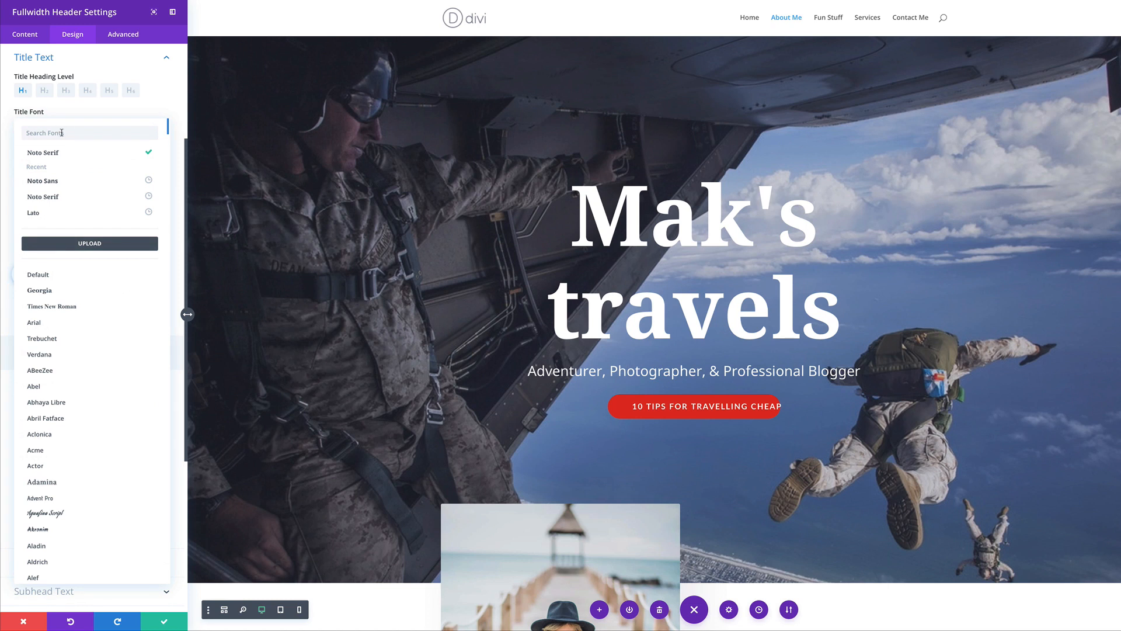
click(34, 213)
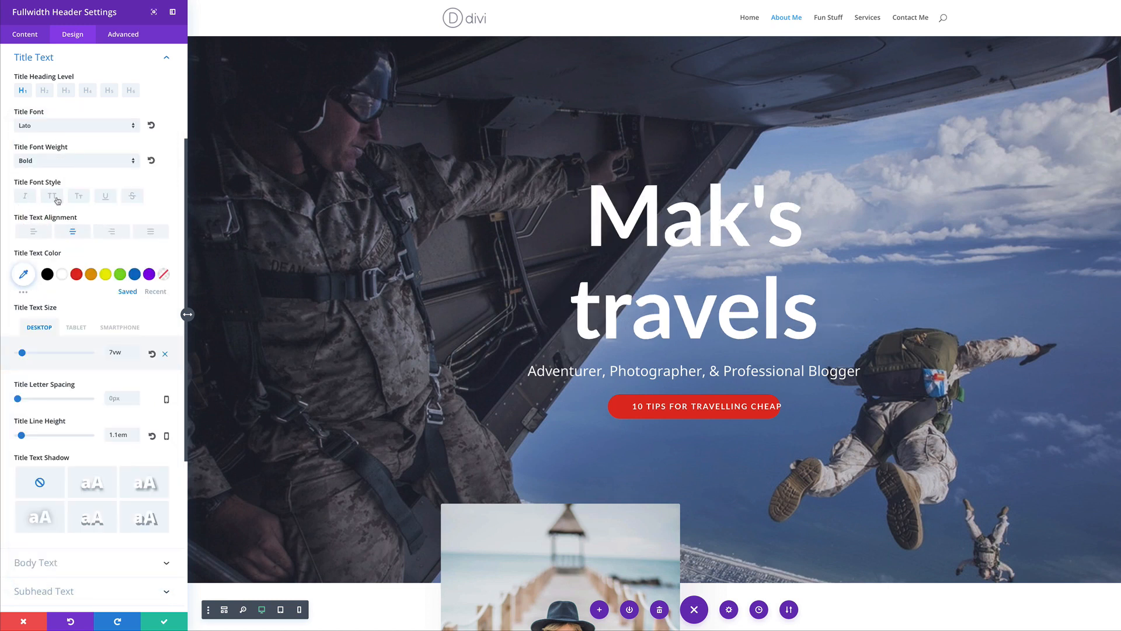
click(52, 197)
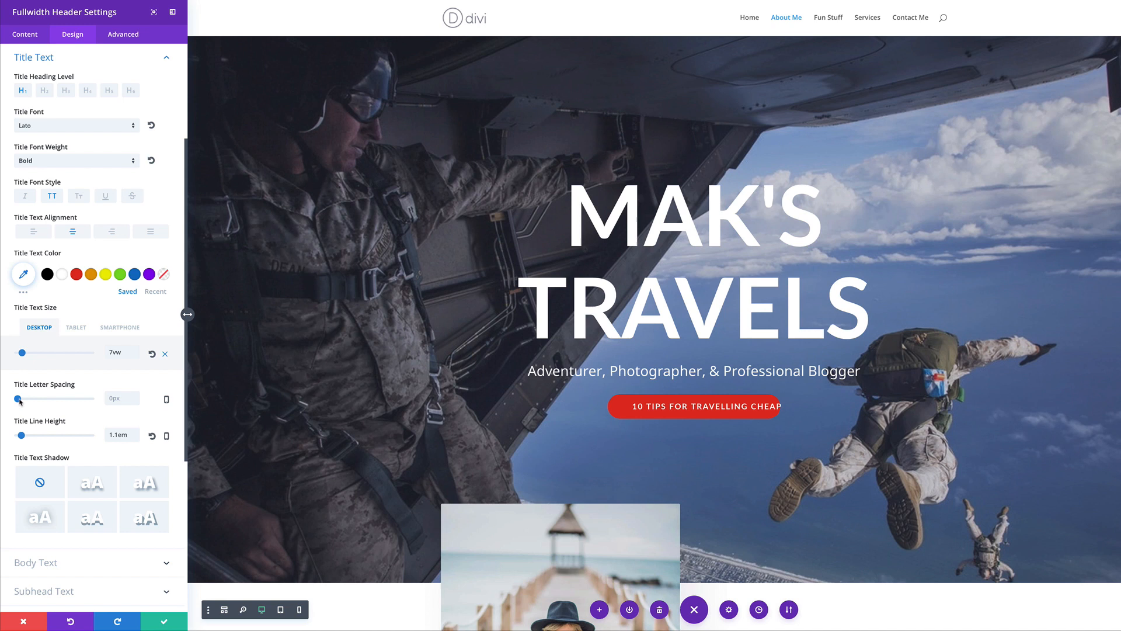
drag(18, 400, 26, 401)
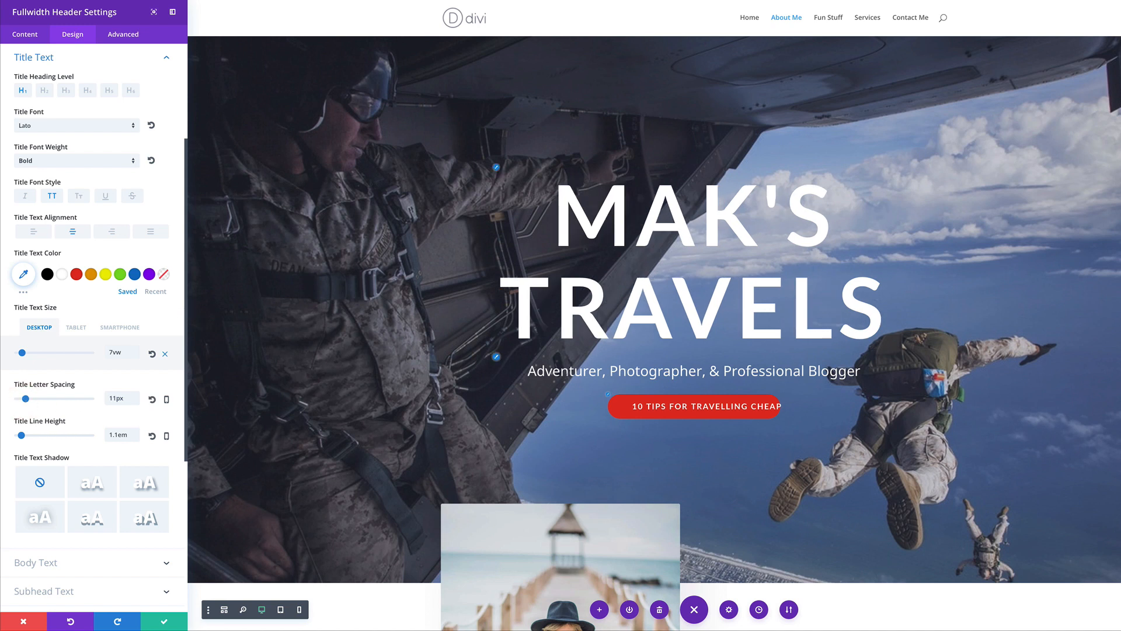
Step: Set the header subhead's font to Lato with 2px letter spacing and save the header module's settings
click(496, 357)
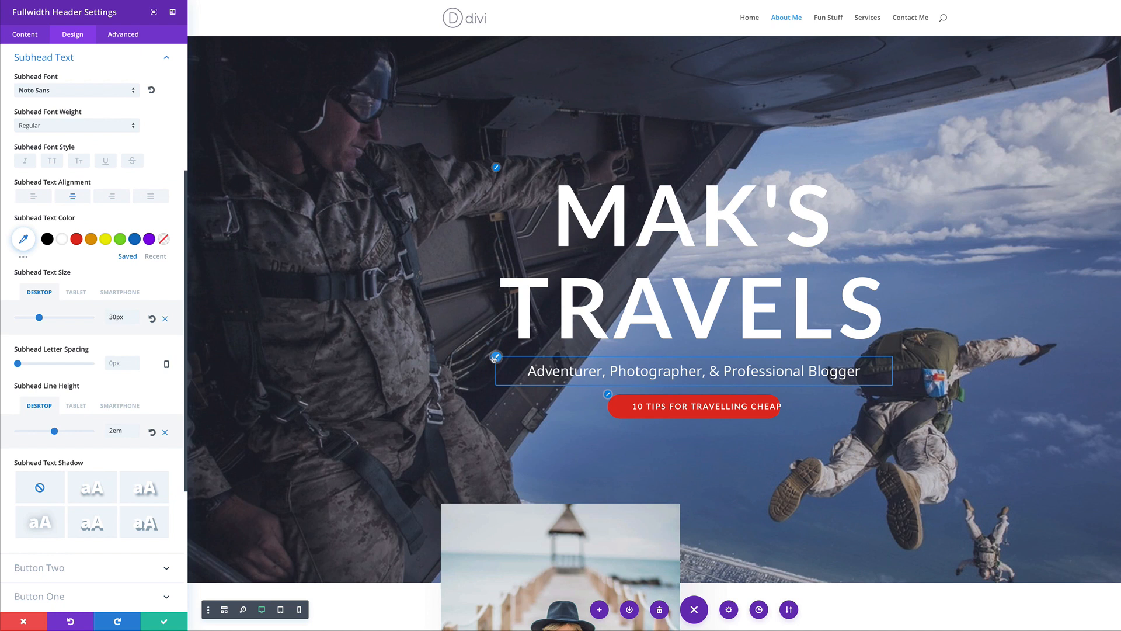
click(70, 90)
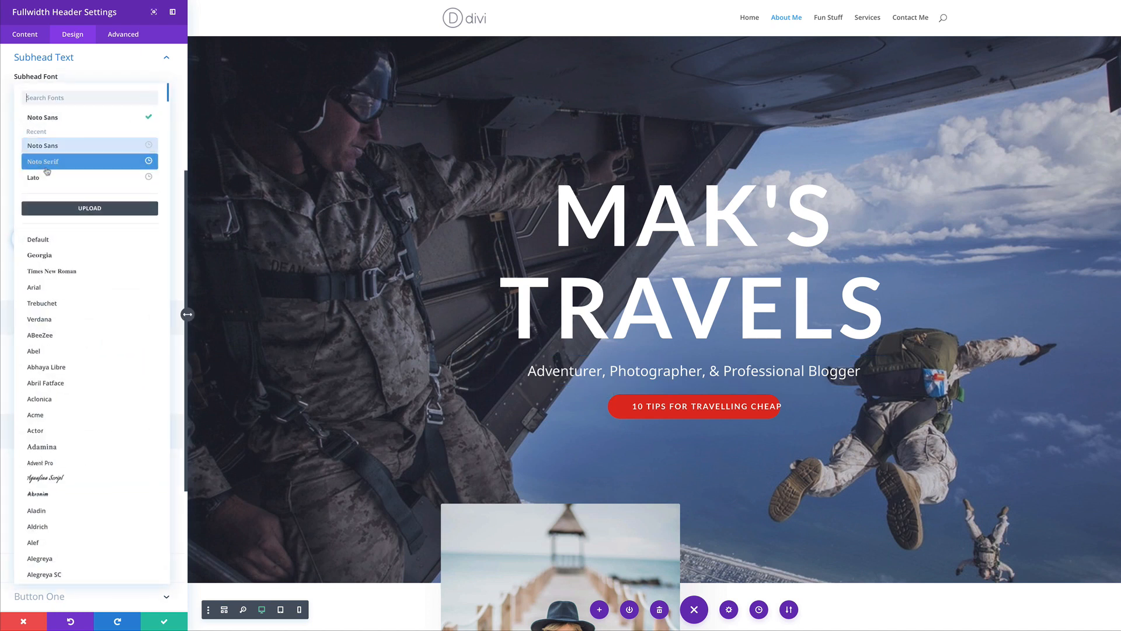
click(47, 177)
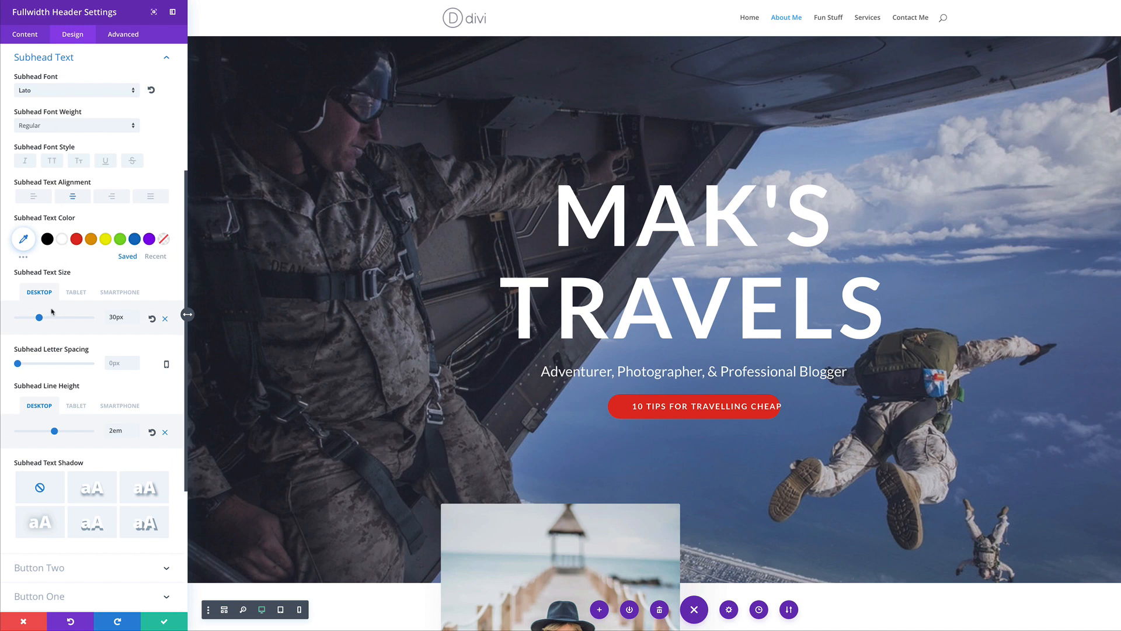
drag(18, 364, 20, 365)
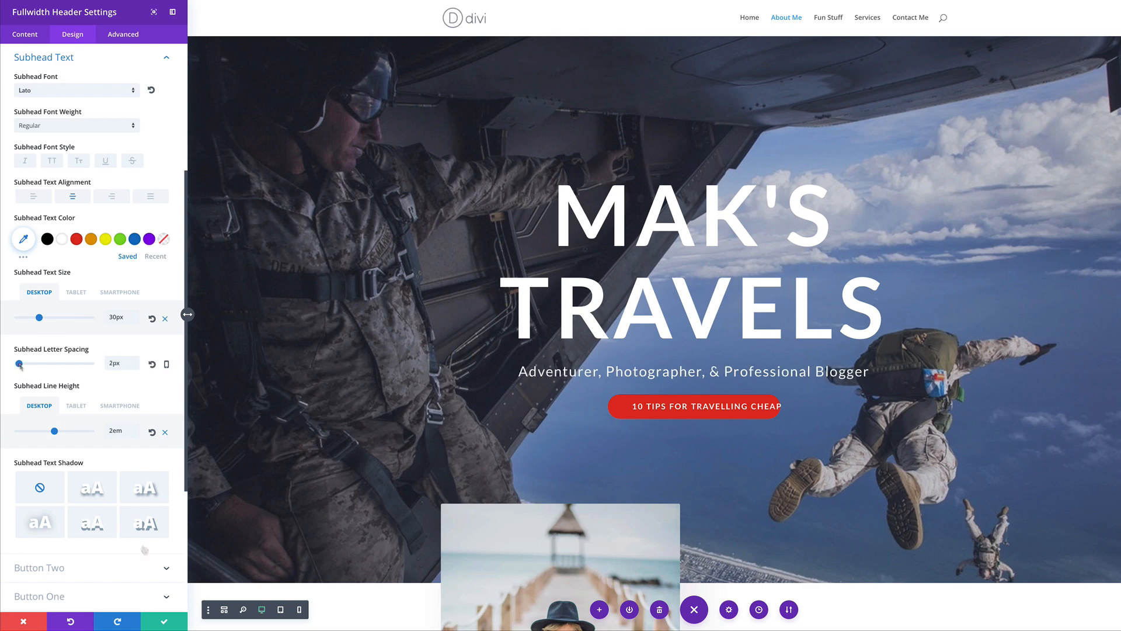
scroll(394, 415, down, 5)
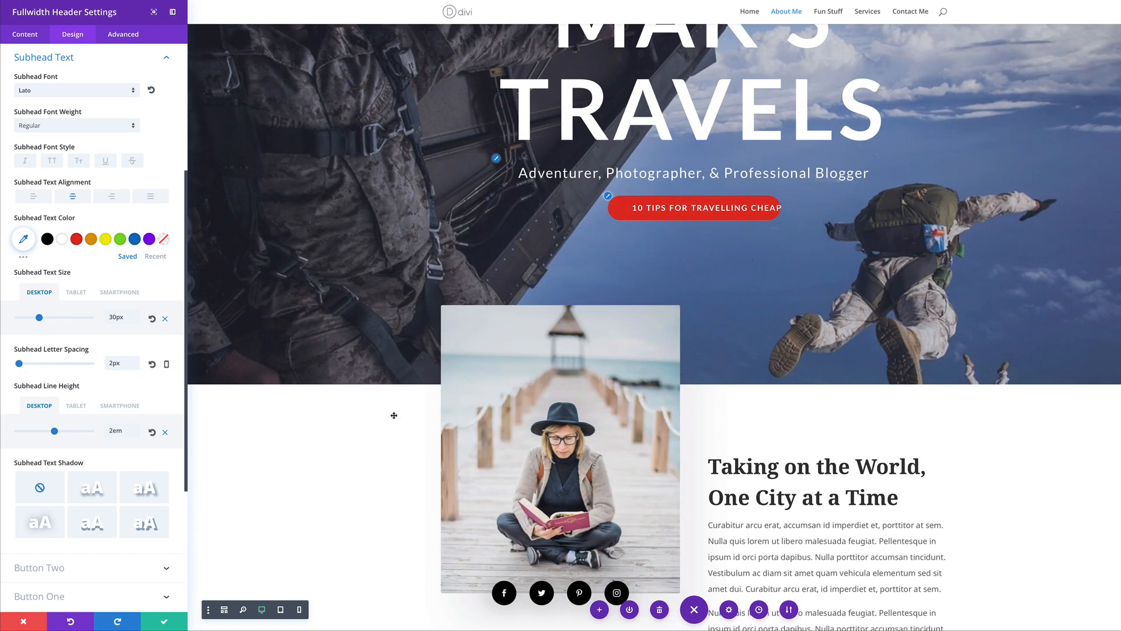
scroll(395, 415, down, 1)
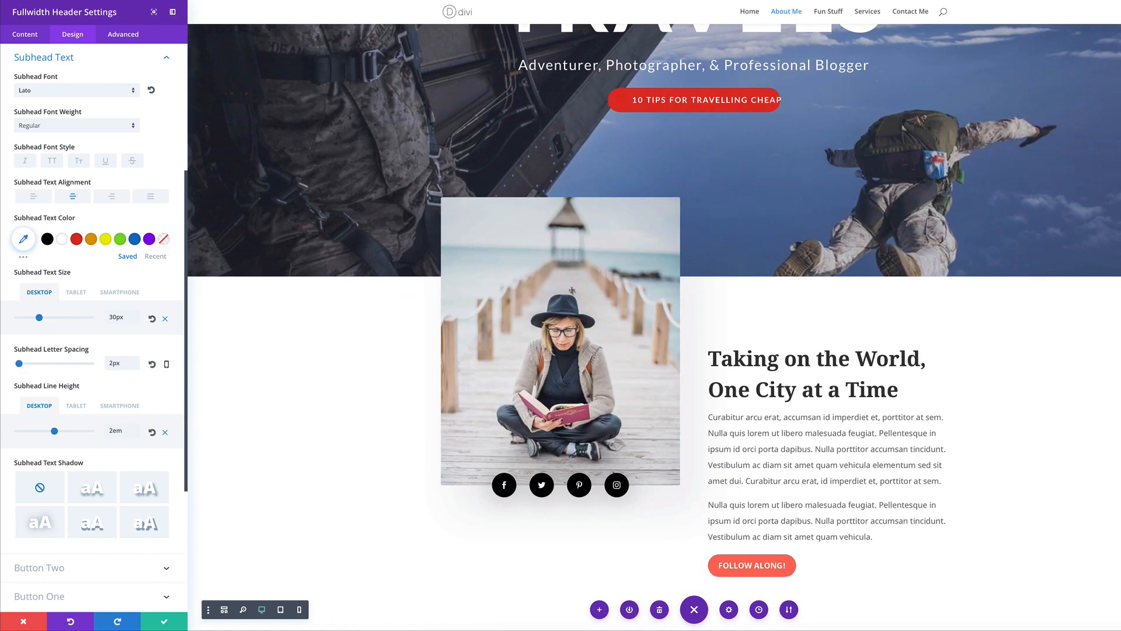
scroll(216, 564, down, 1)
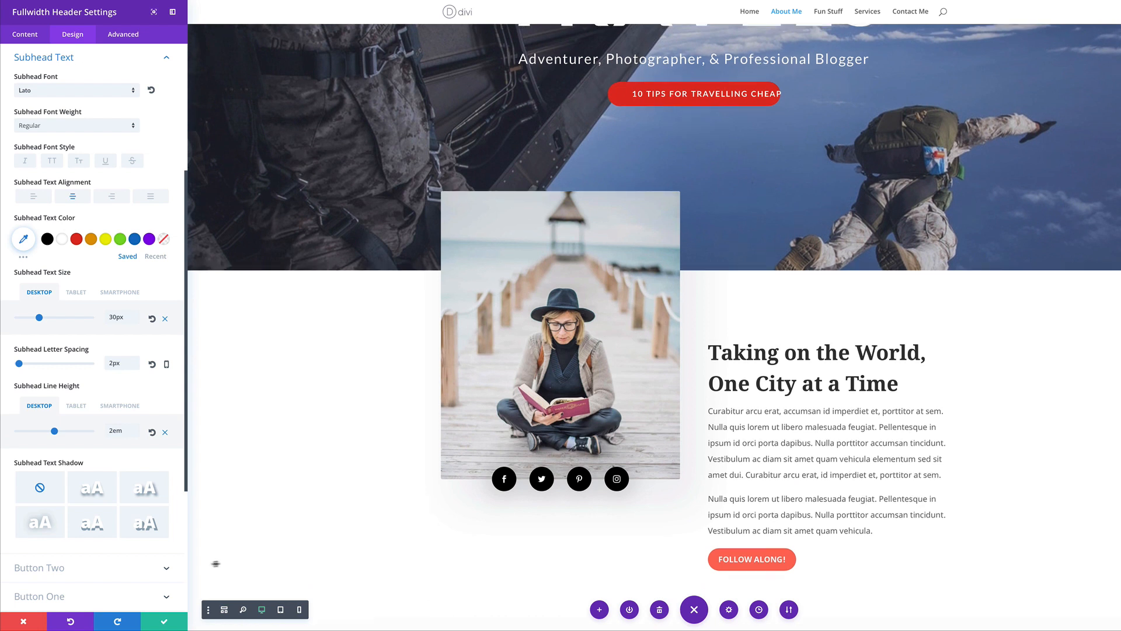
click(165, 622)
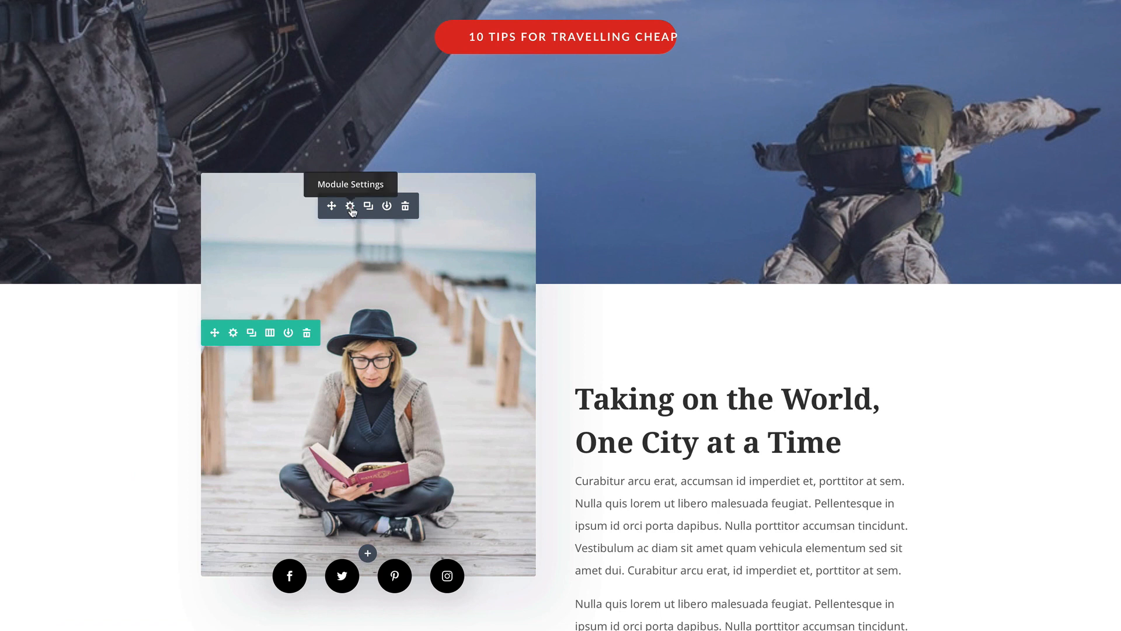
Step: Replace the portrait image below the header with the media library photo of the bearded man in a dark jacket on a street, and save it
click(352, 210)
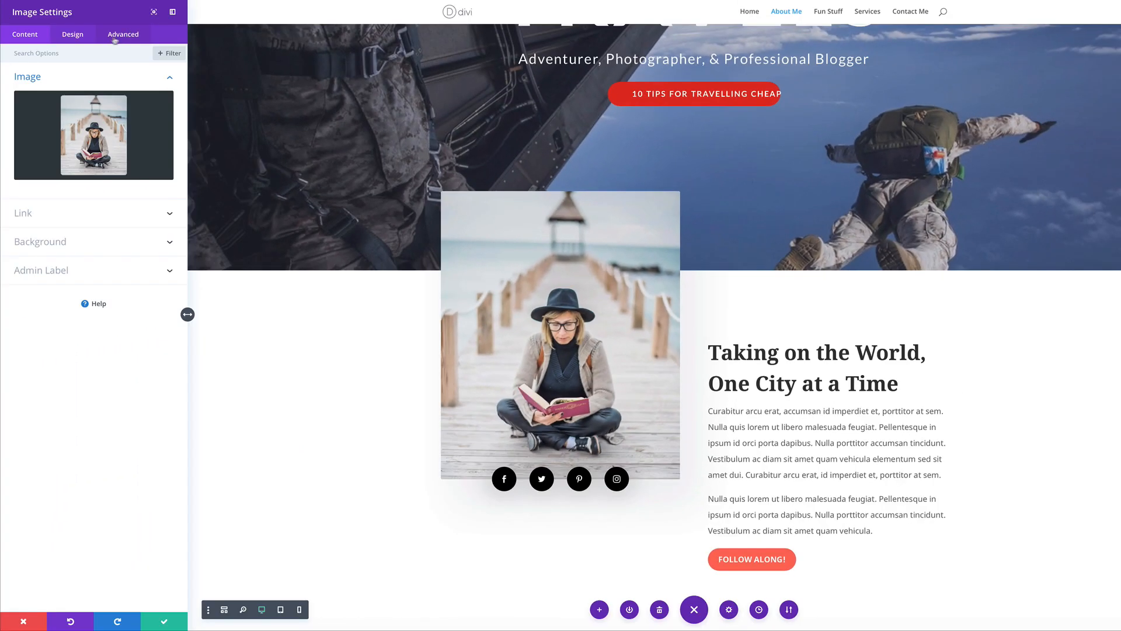
click(161, 107)
click(93, 128)
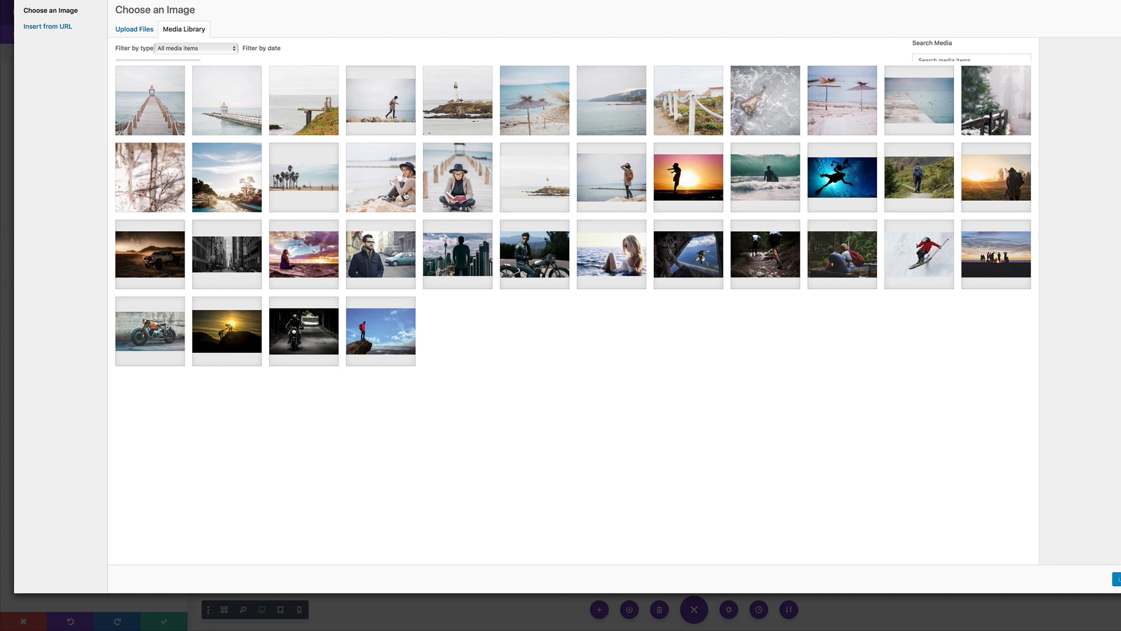
click(378, 260)
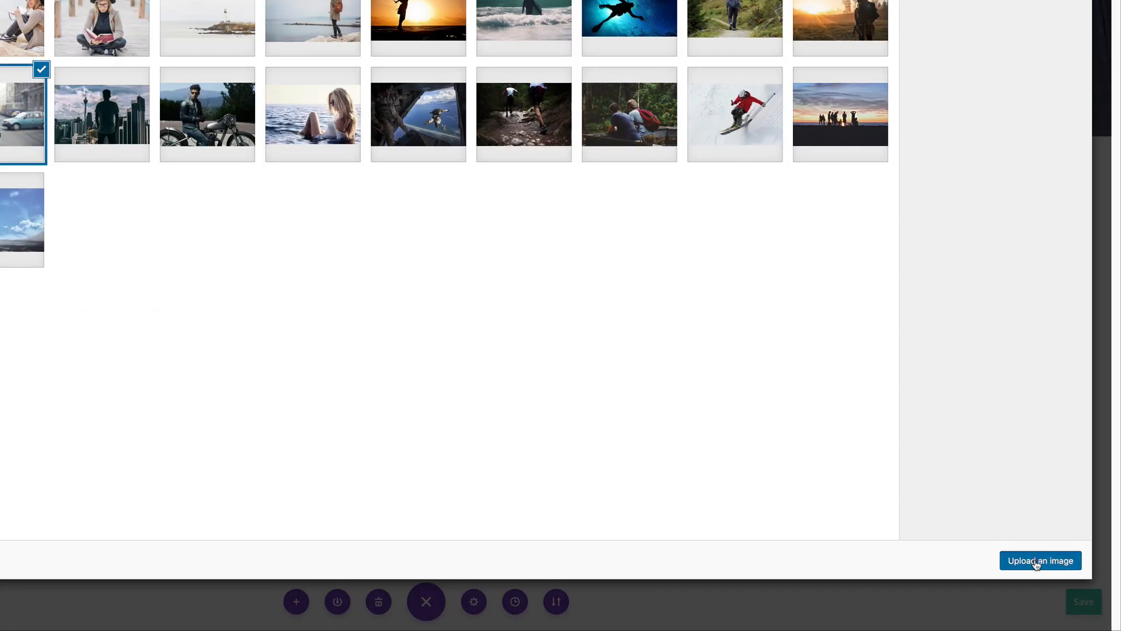
click(1117, 579)
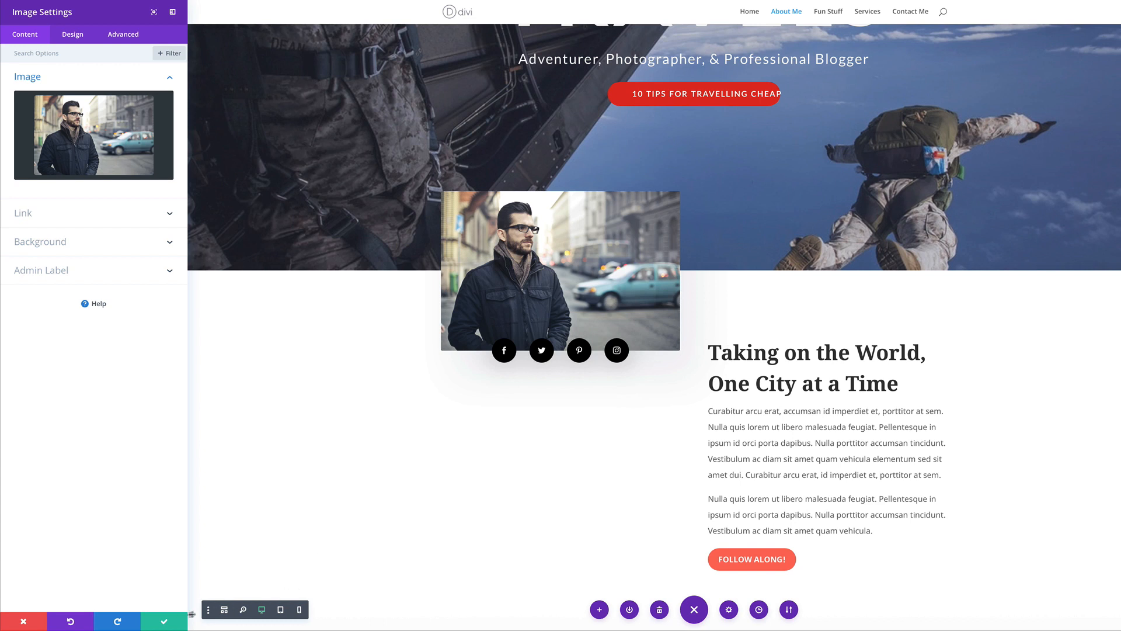
click(165, 621)
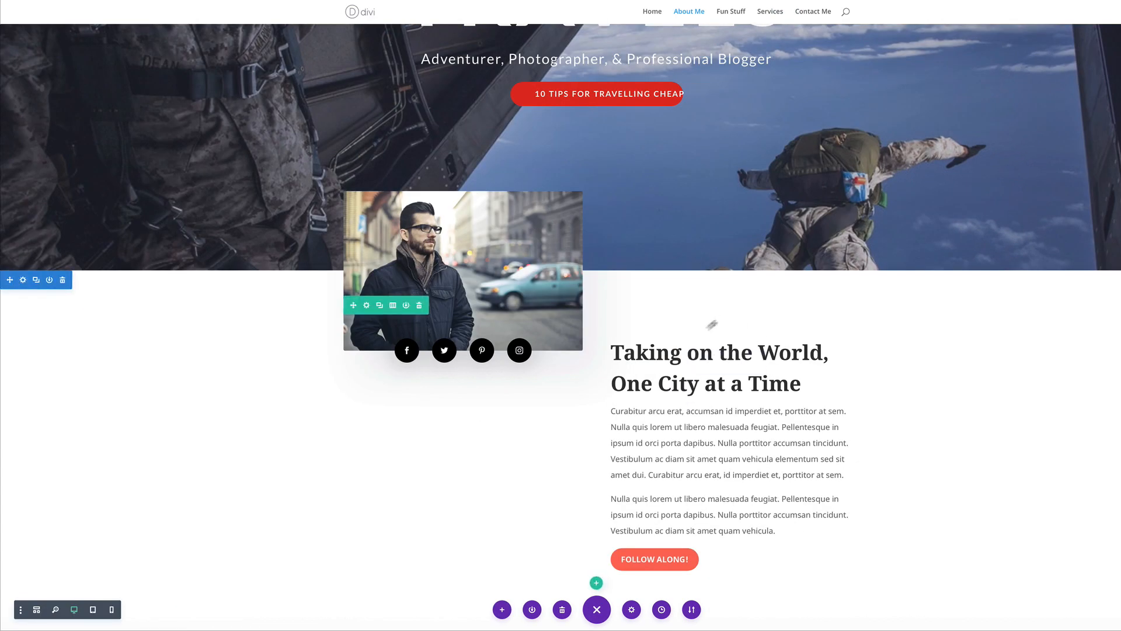
Step: Style the "Taking on the World, One City at a Time" call-to-action title in uppercase Lato at 36px
mouse_move(718, 362)
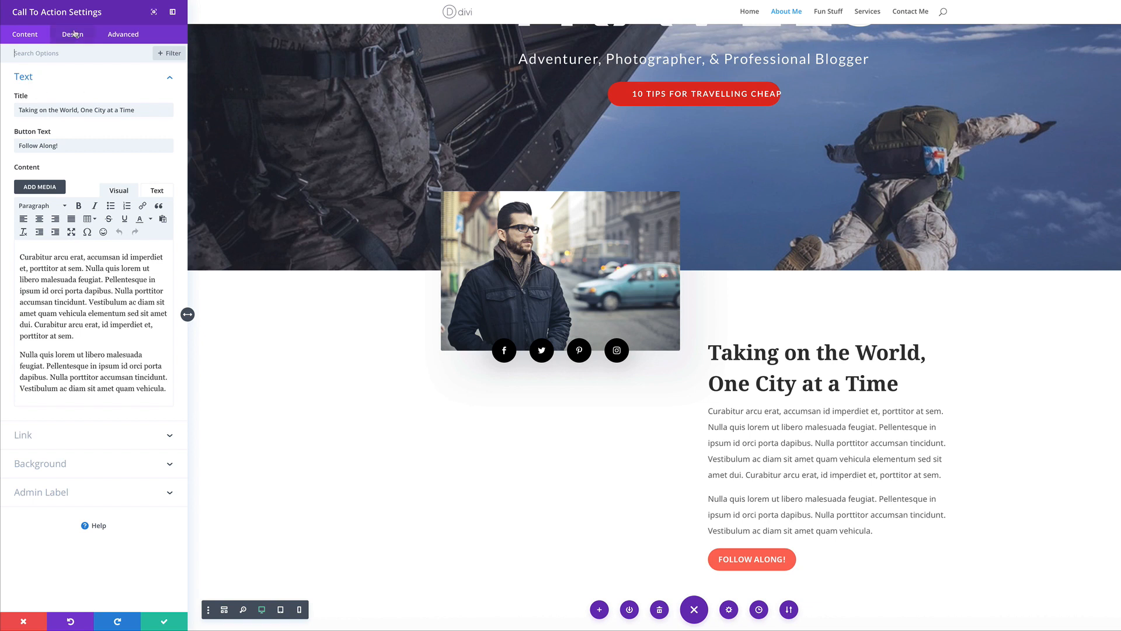
click(811, 368)
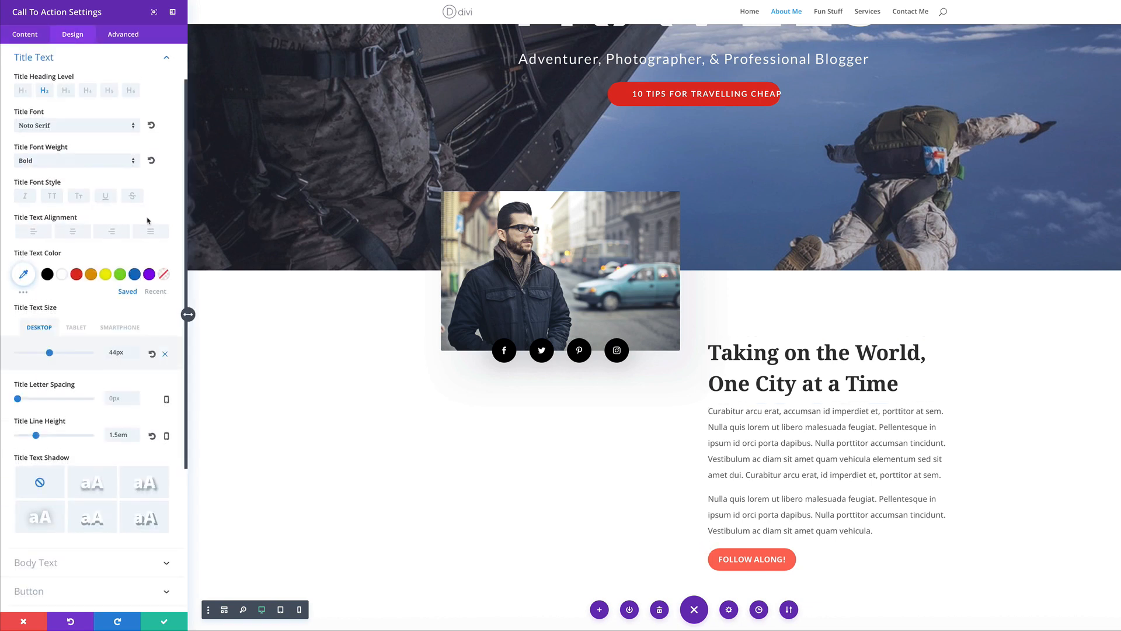
click(52, 196)
click(55, 126)
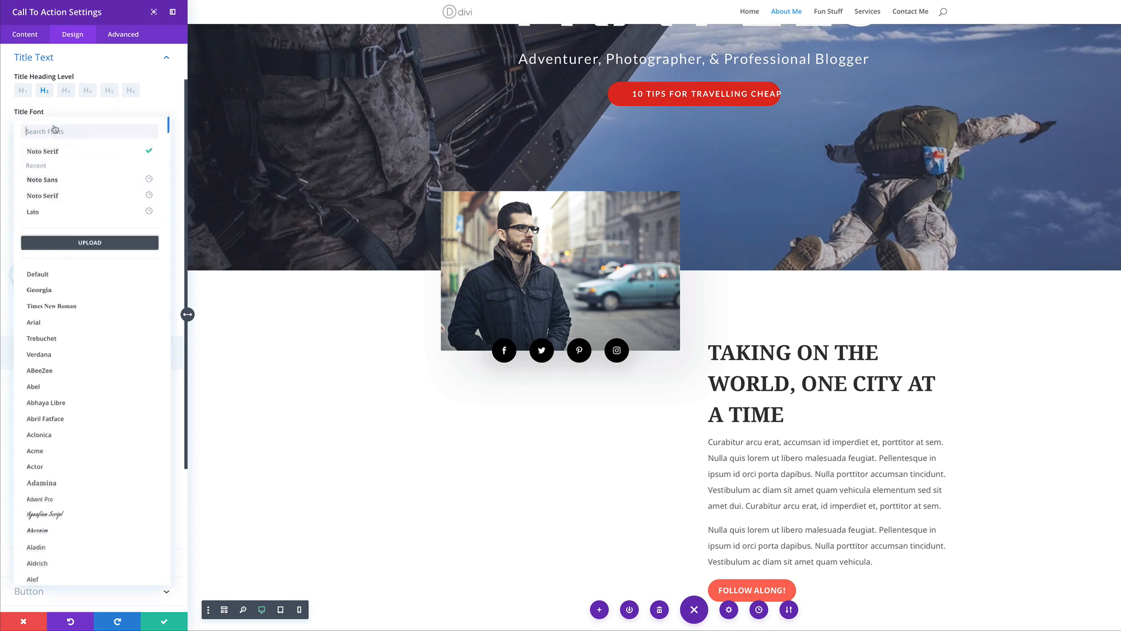
click(55, 215)
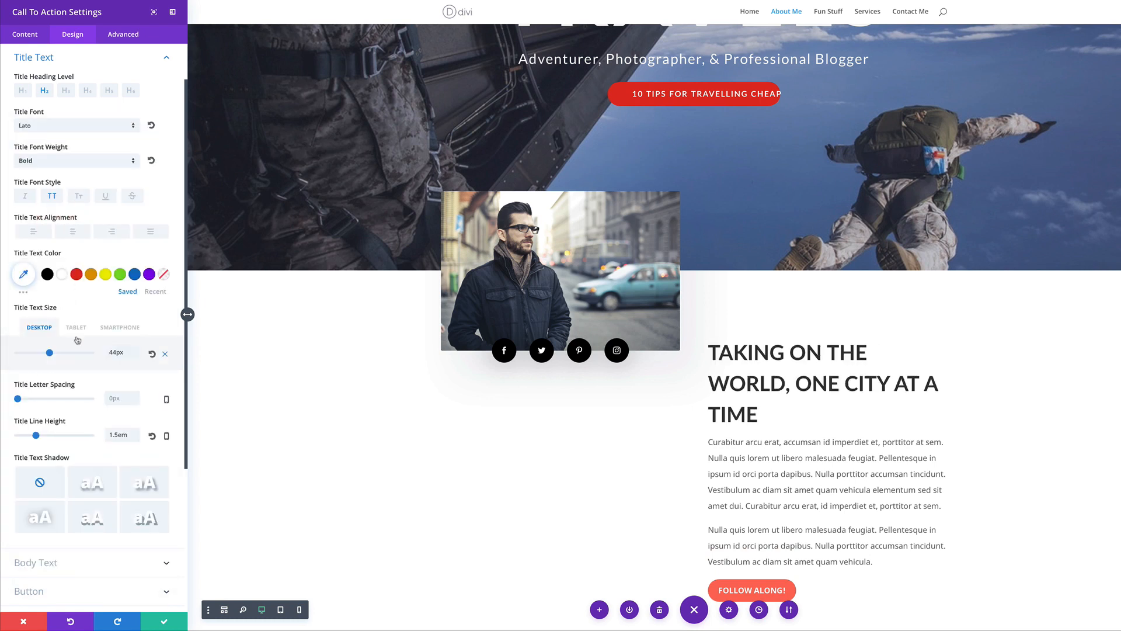
drag(49, 354, 44, 355)
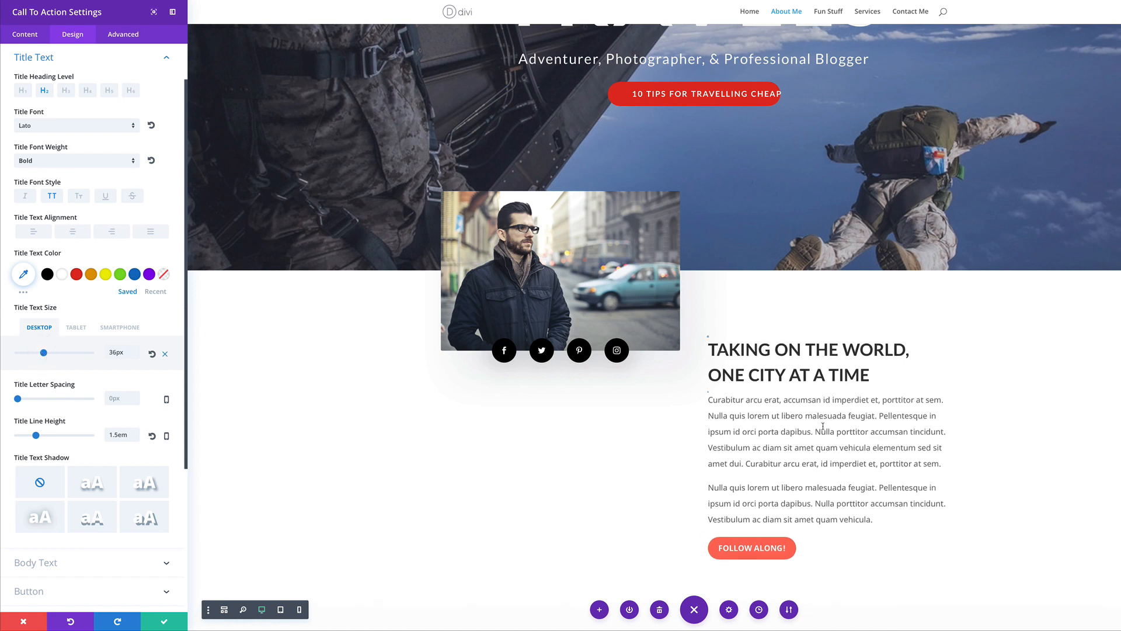
Step: Set the call-to-action module's body font to Lato and save the module's settings
click(708, 393)
click(70, 91)
click(52, 178)
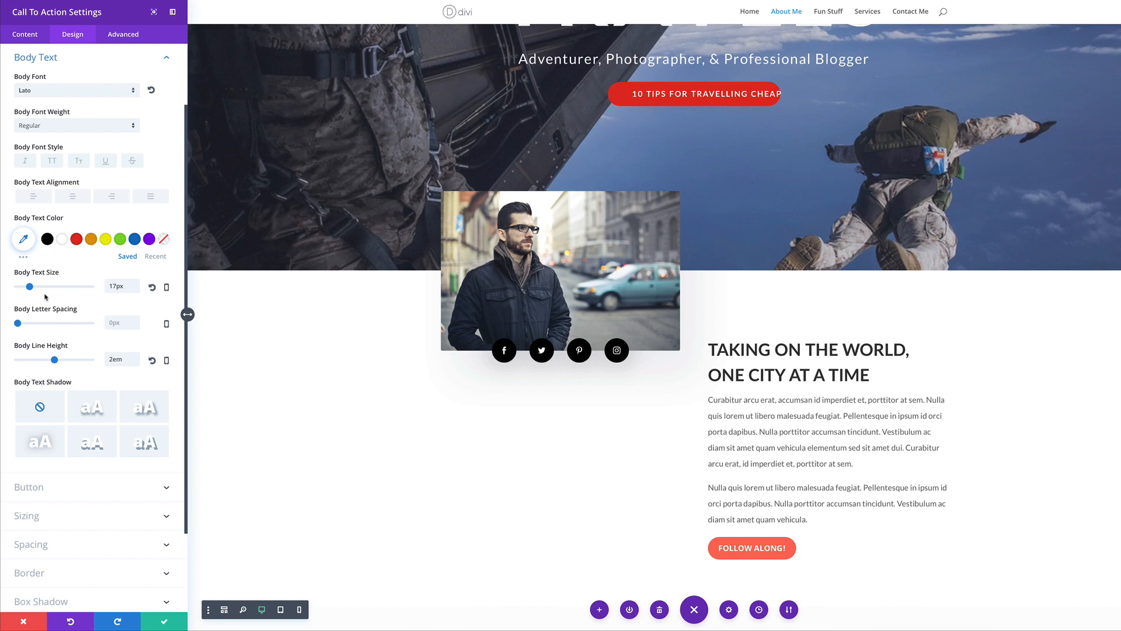
click(166, 623)
Step: Set the call-to-action's "Follow Along!" button border to red and its background to red #e02b20, and save the module's settings
scroll(701, 549, down, 2)
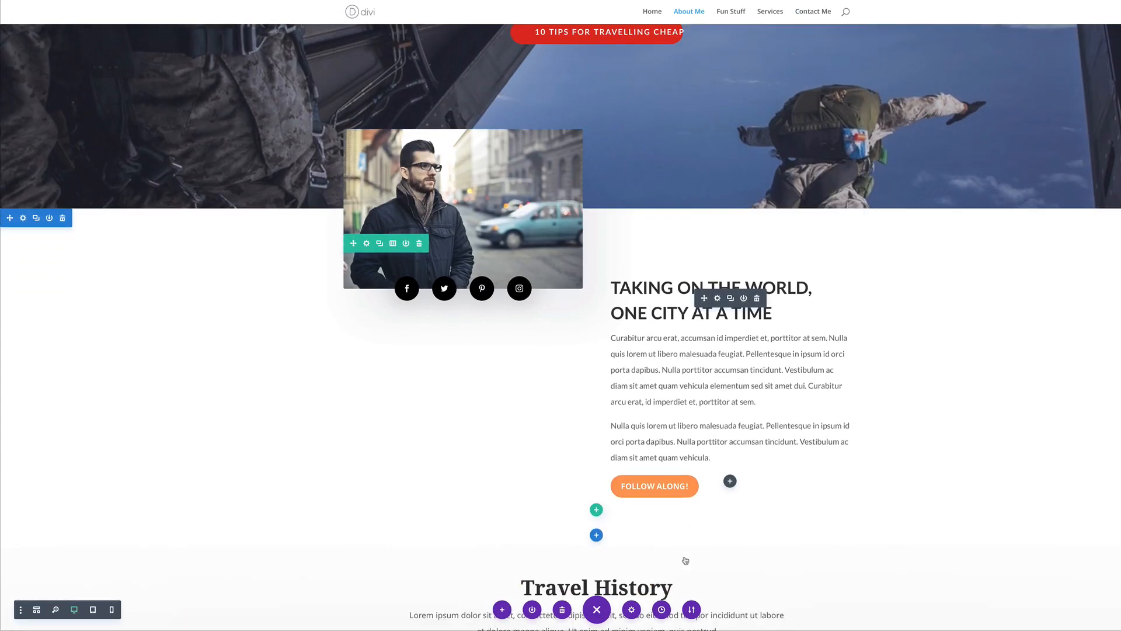
mouse_move(636, 475)
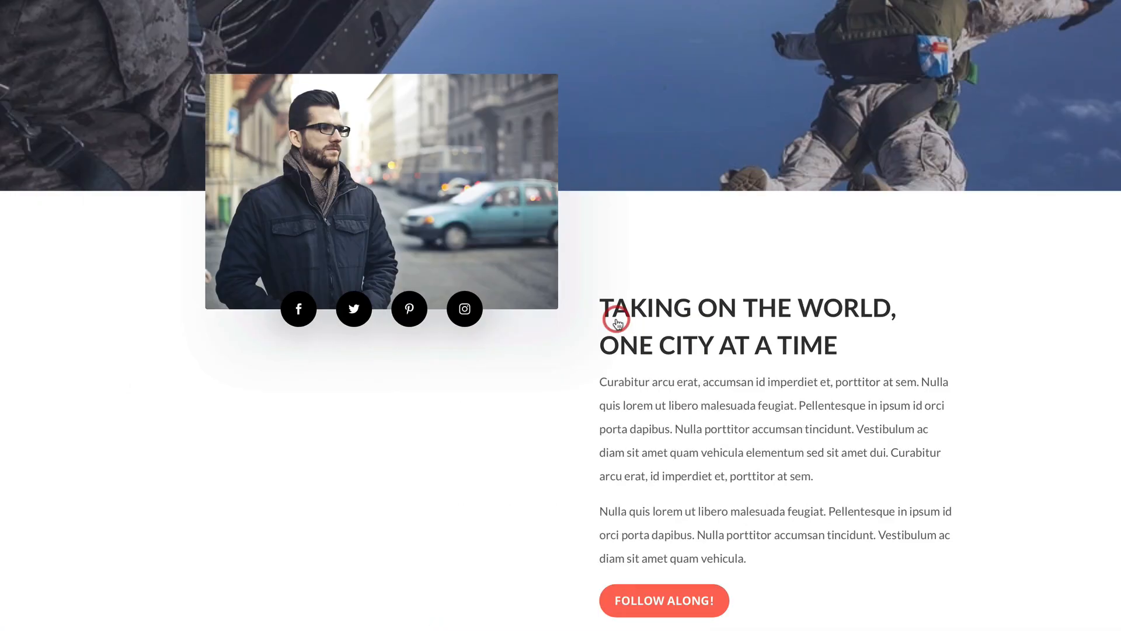
click(614, 323)
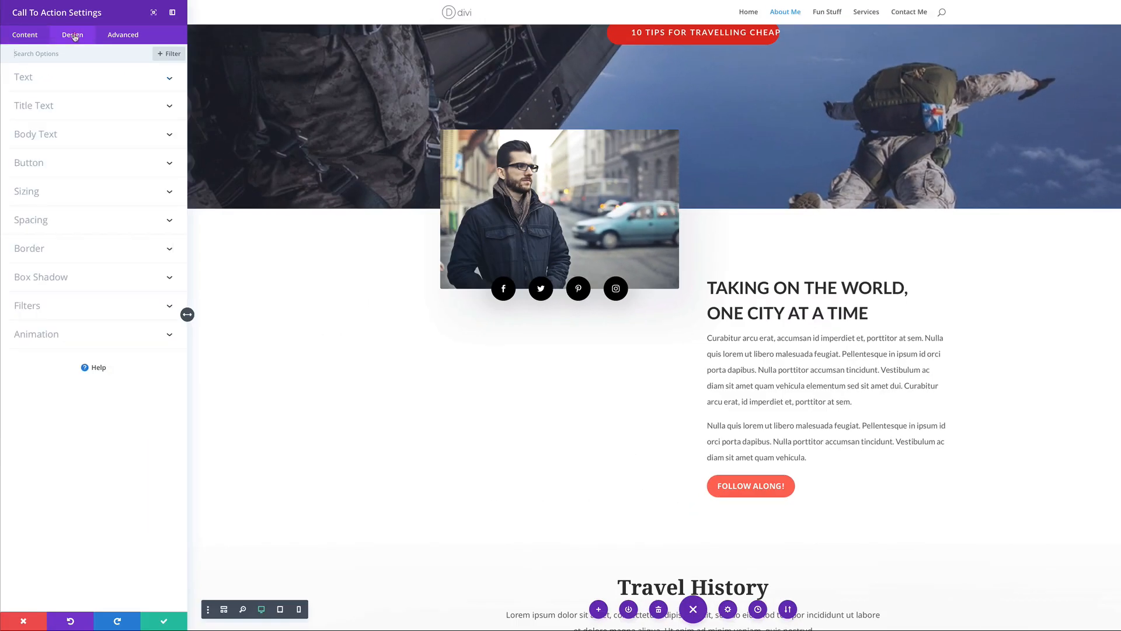
click(45, 163)
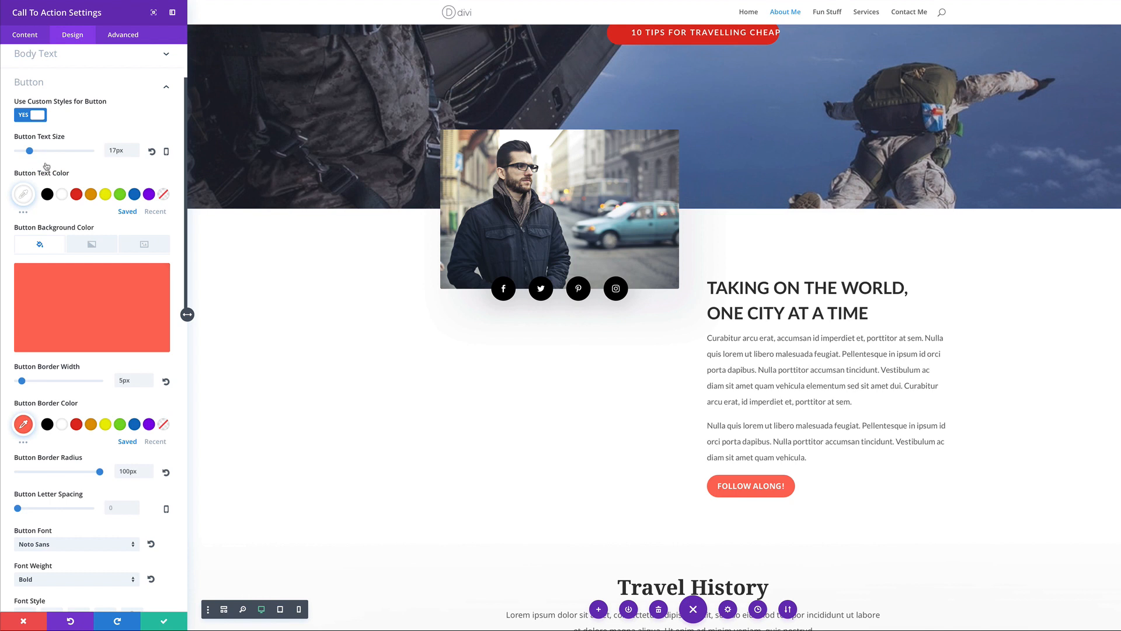
click(76, 170)
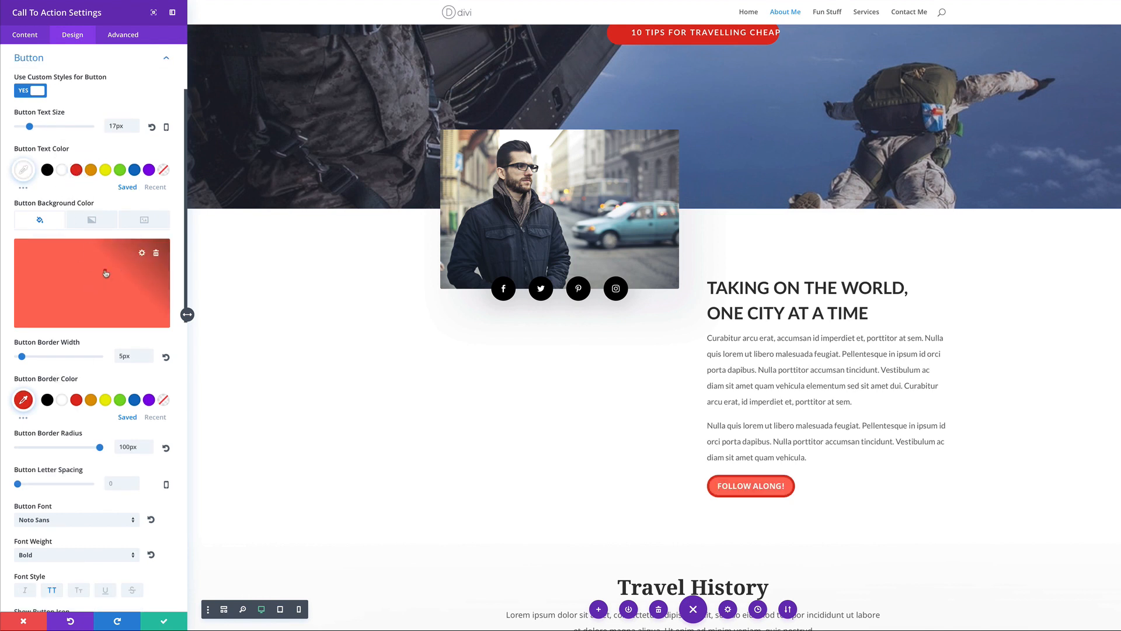
click(106, 273)
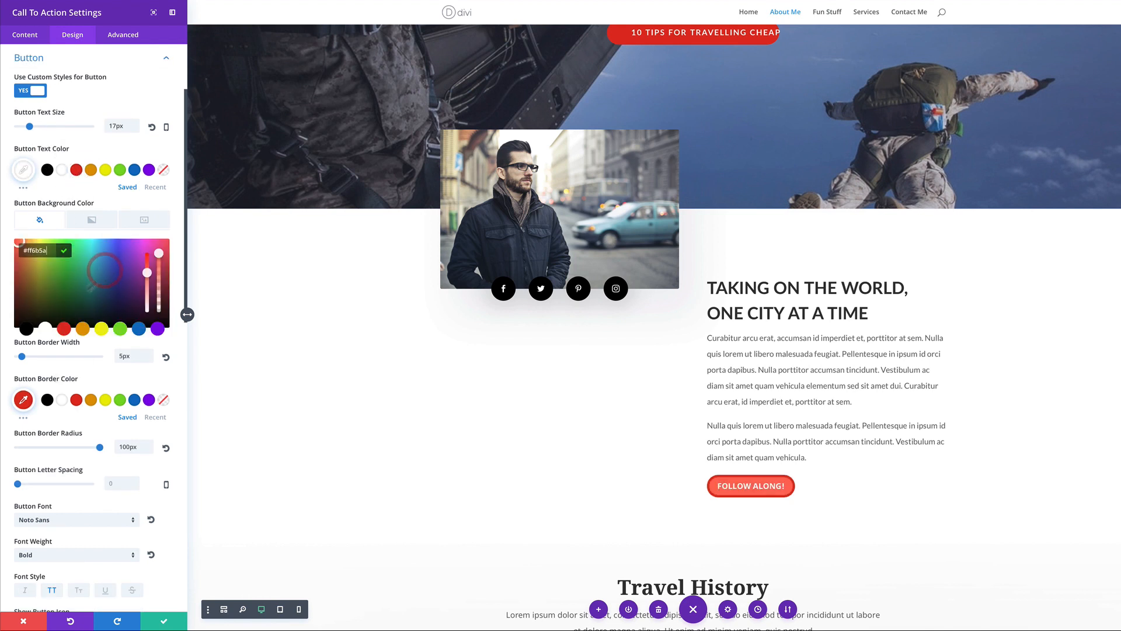
click(63, 329)
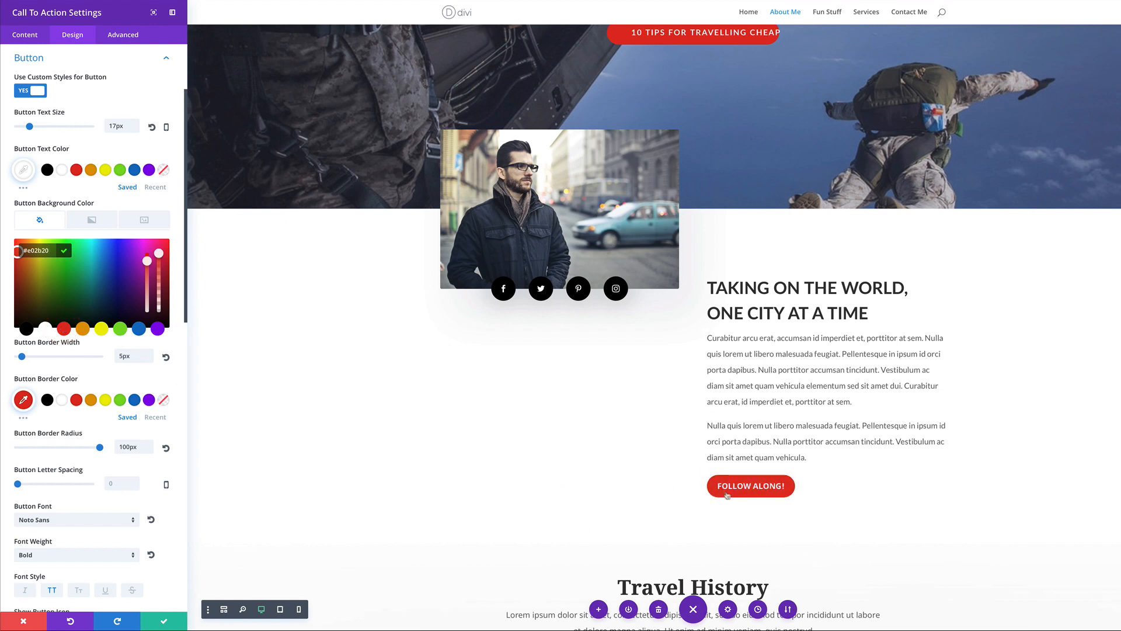
scroll(532, 472, down, 3)
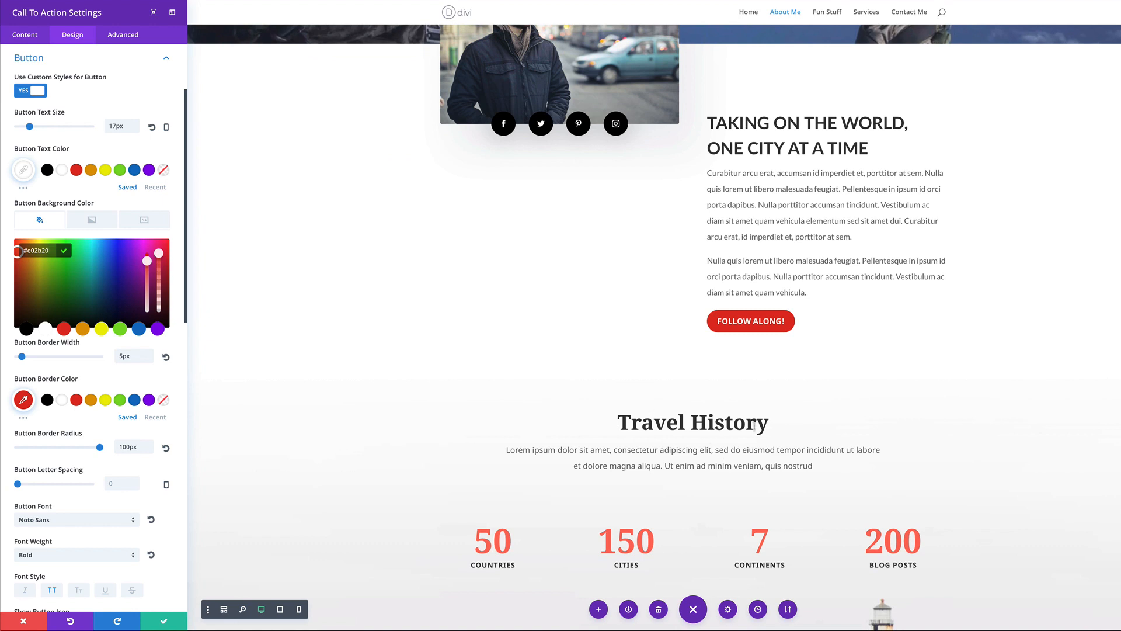
scroll(754, 427, down, 5)
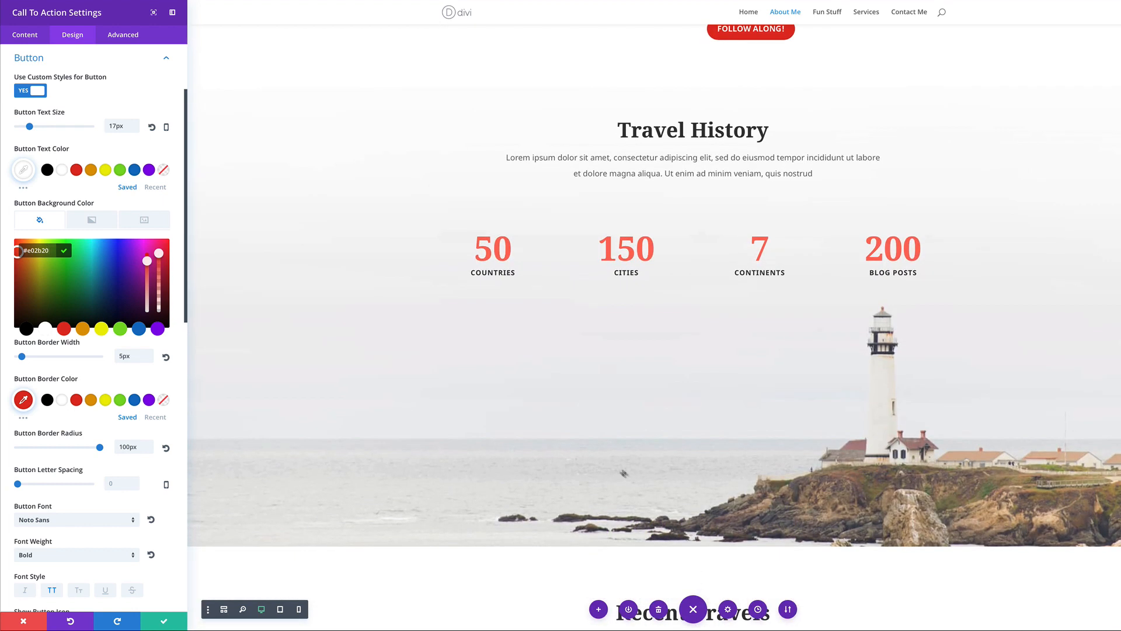
click(164, 623)
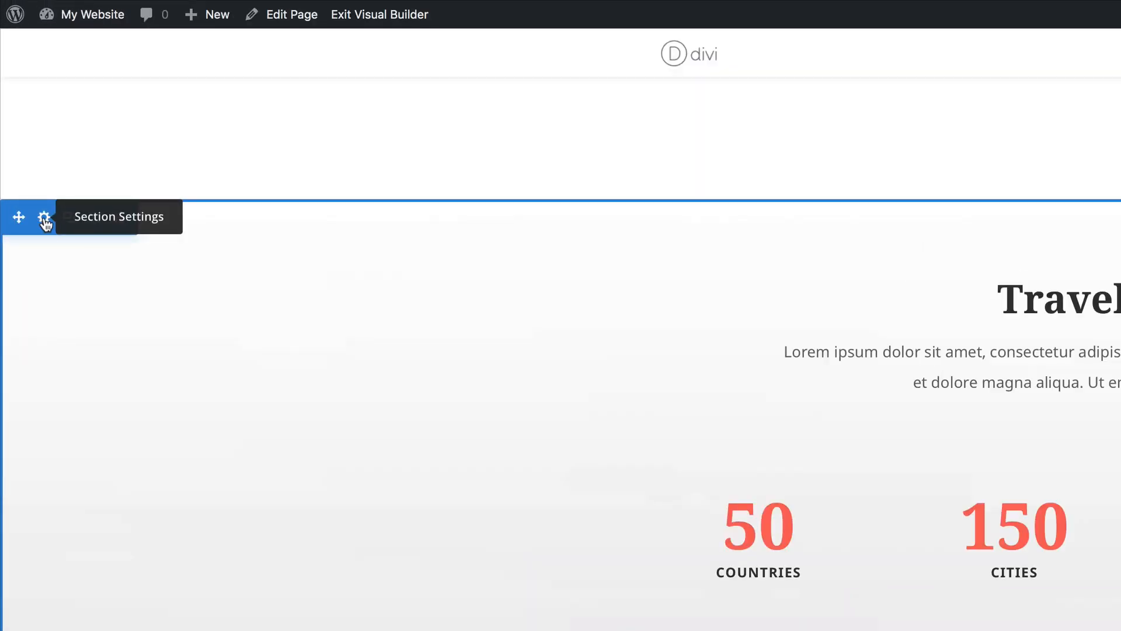
Step: Replace the Travel History section's background image with the media library photo of the hiker in a red jacket standing on a rock
click(45, 222)
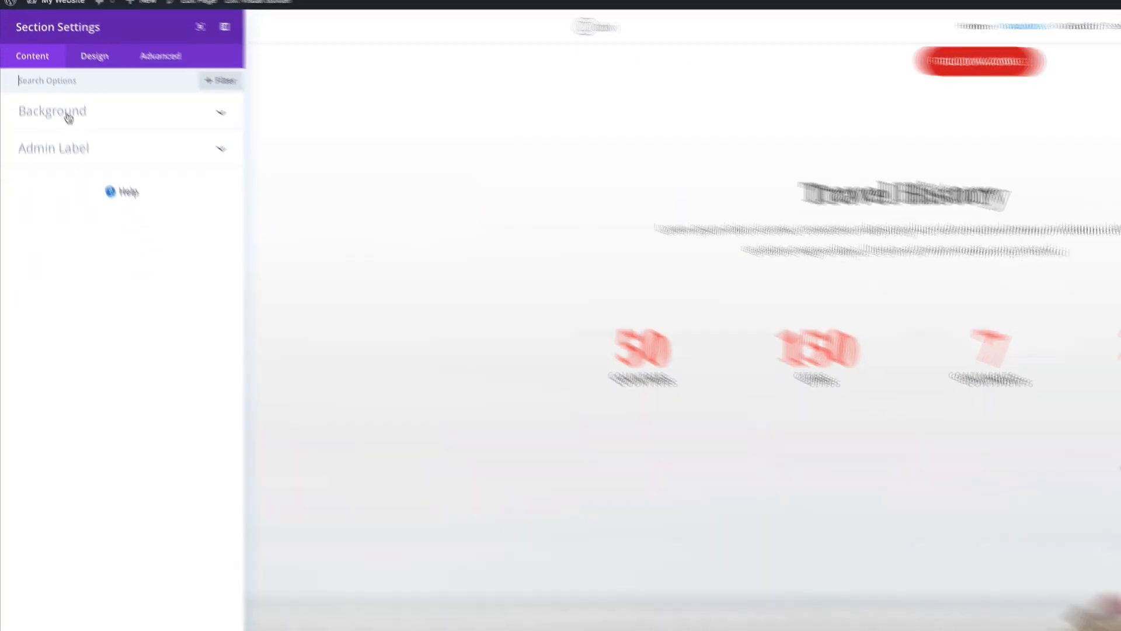
click(102, 175)
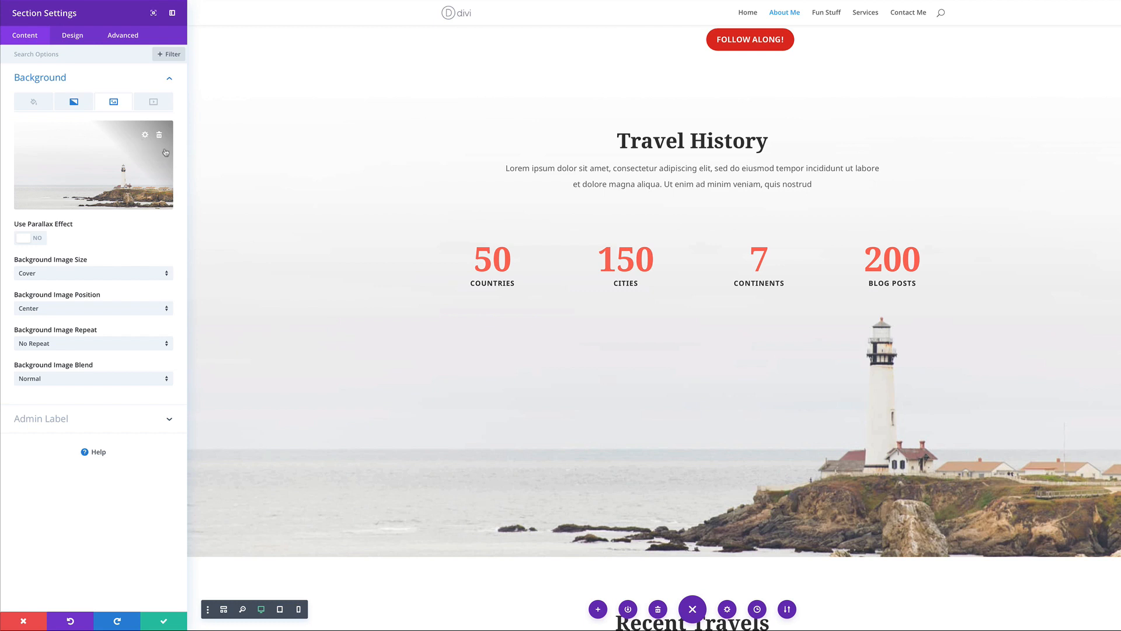
click(130, 168)
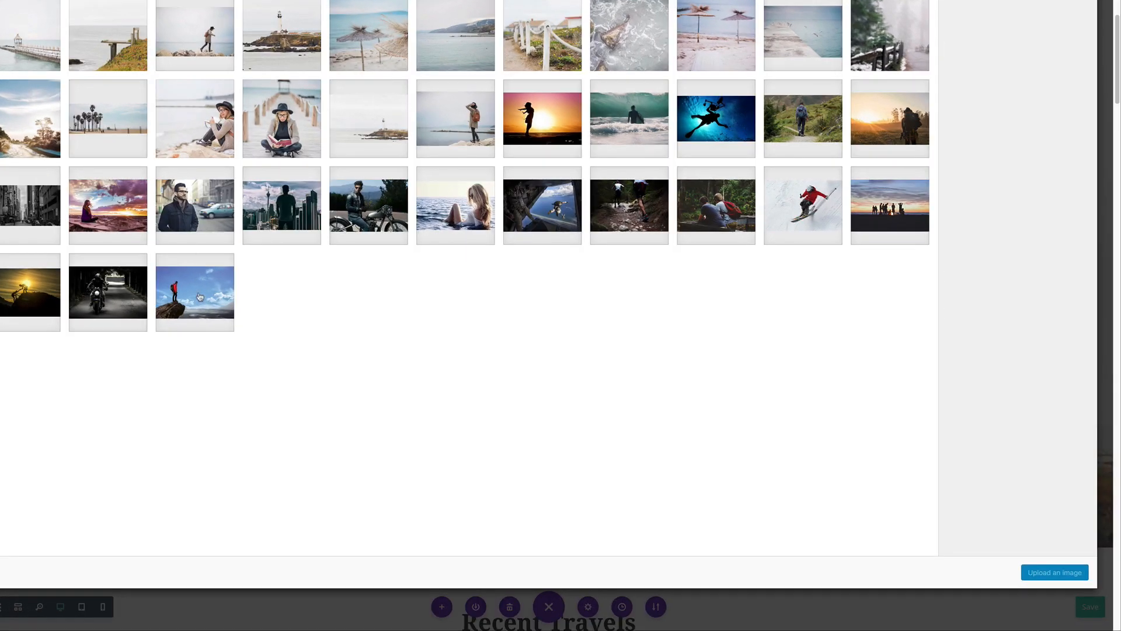
click(199, 297)
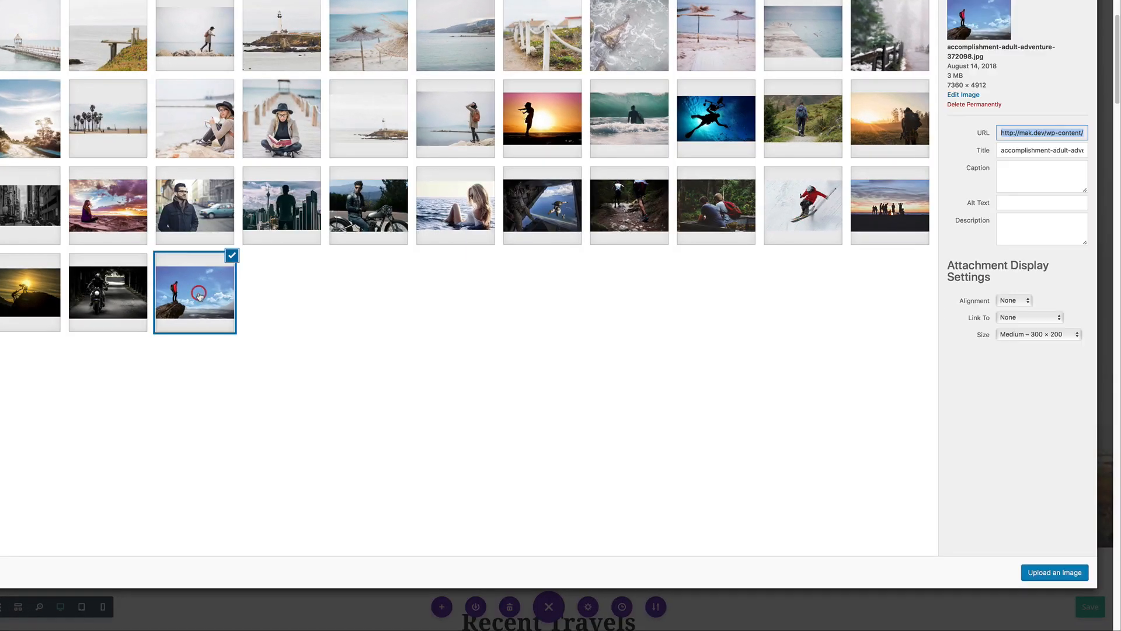
click(1056, 573)
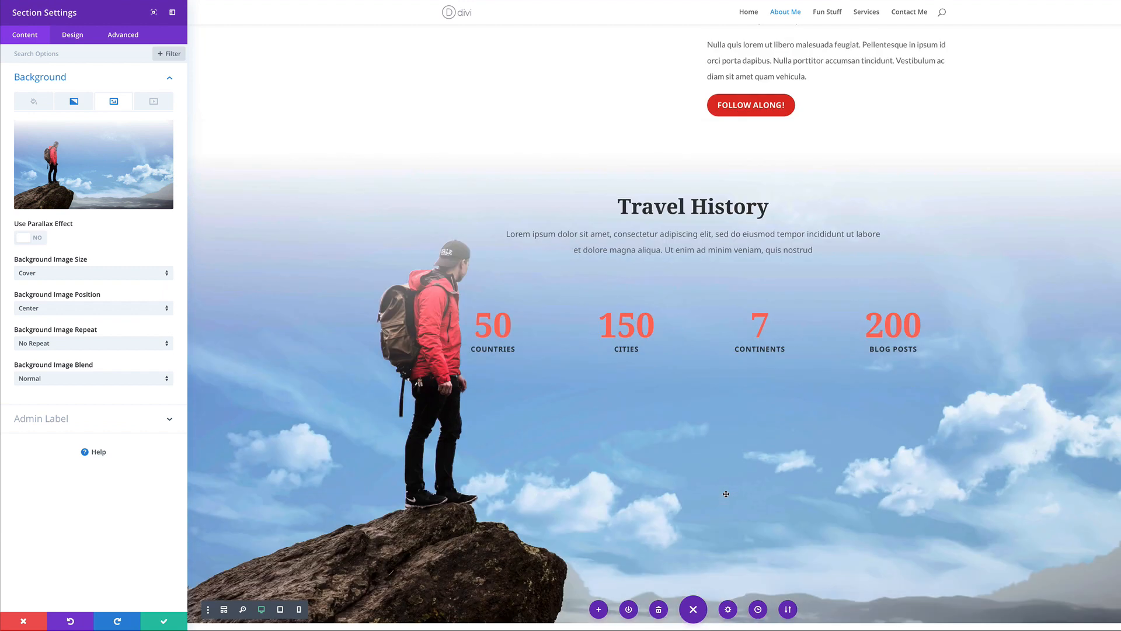
Step: Check how the new Travel History background fits with the neighbouring sections and save the section's settings
scroll(726, 493, up, 3)
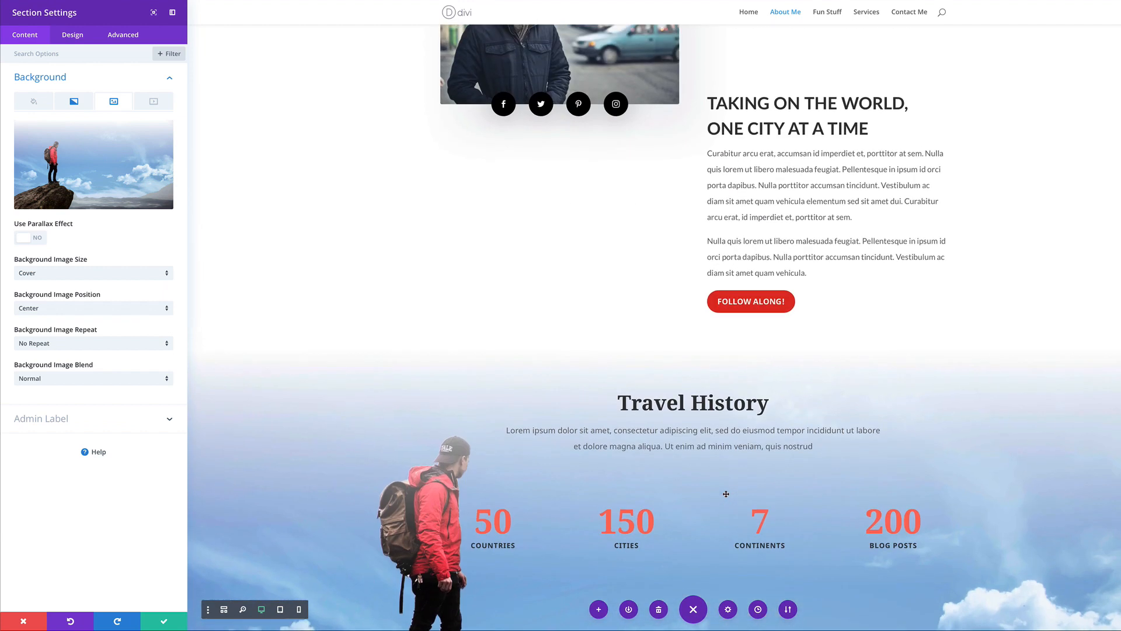
scroll(726, 494, up, 2)
scroll(726, 494, down, 4)
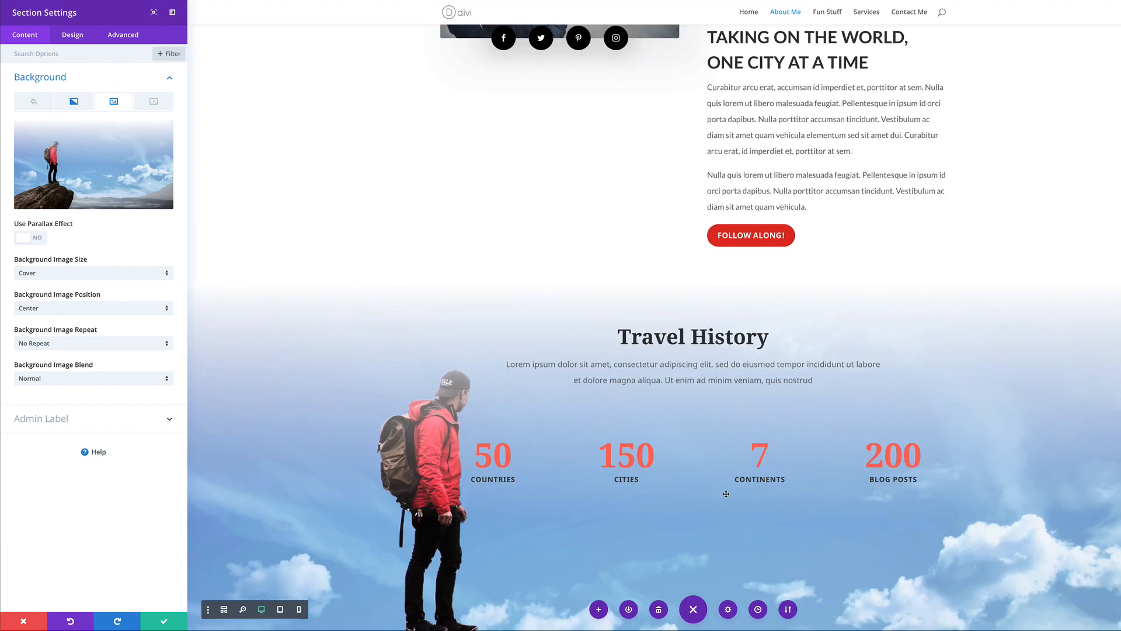
scroll(726, 494, down, 1)
scroll(575, 193, down, 1)
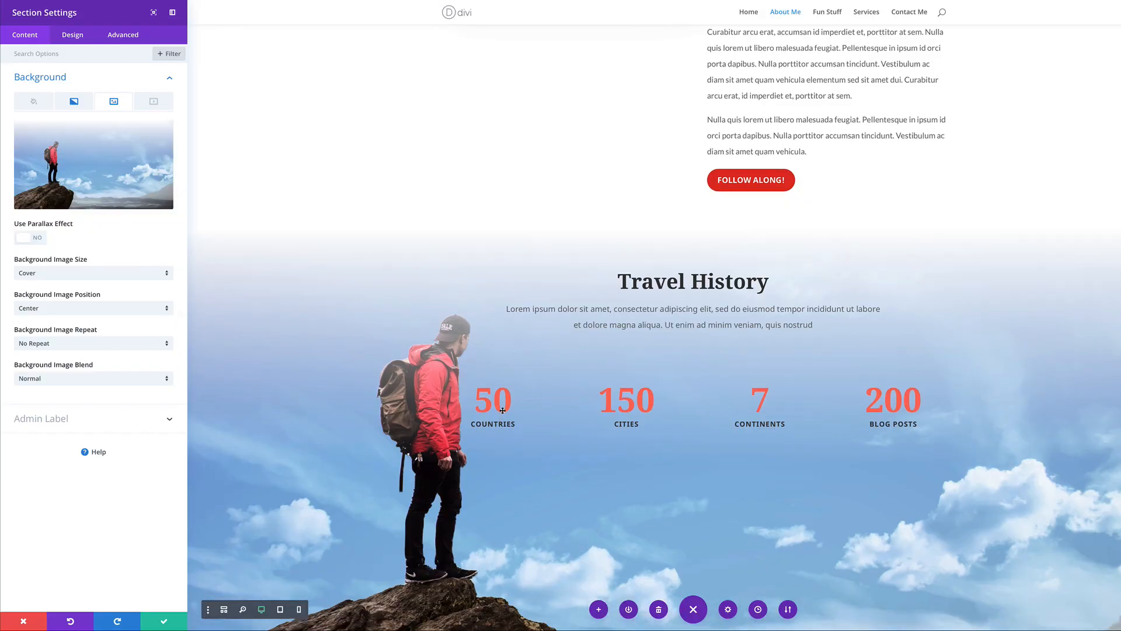
scroll(502, 410, down, 2)
scroll(502, 411, up, 10)
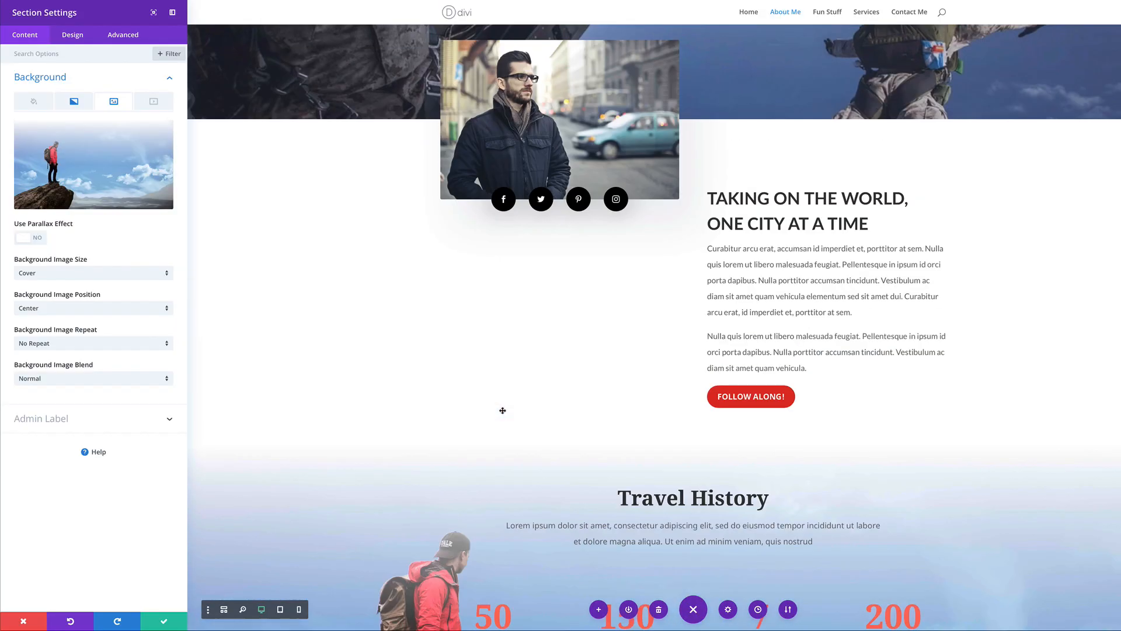
scroll(502, 411, down, 10)
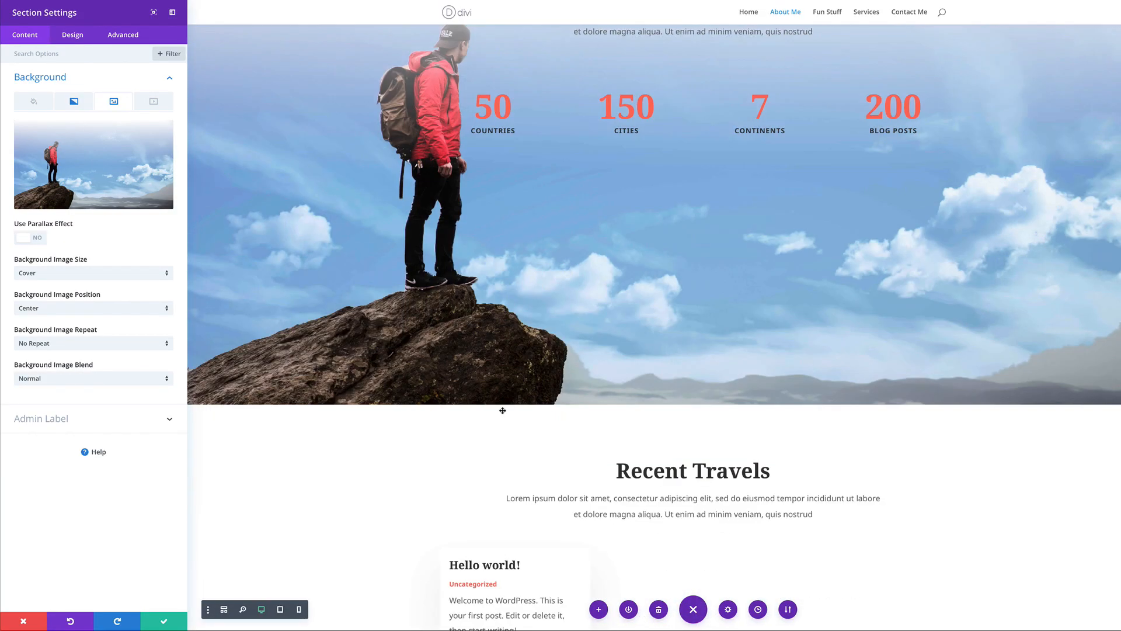
click(166, 624)
Step: Delete the Recent Travels section, the palm tree photo section and the My Upcoming Trips section below Travel History
scroll(292, 455, down, 1)
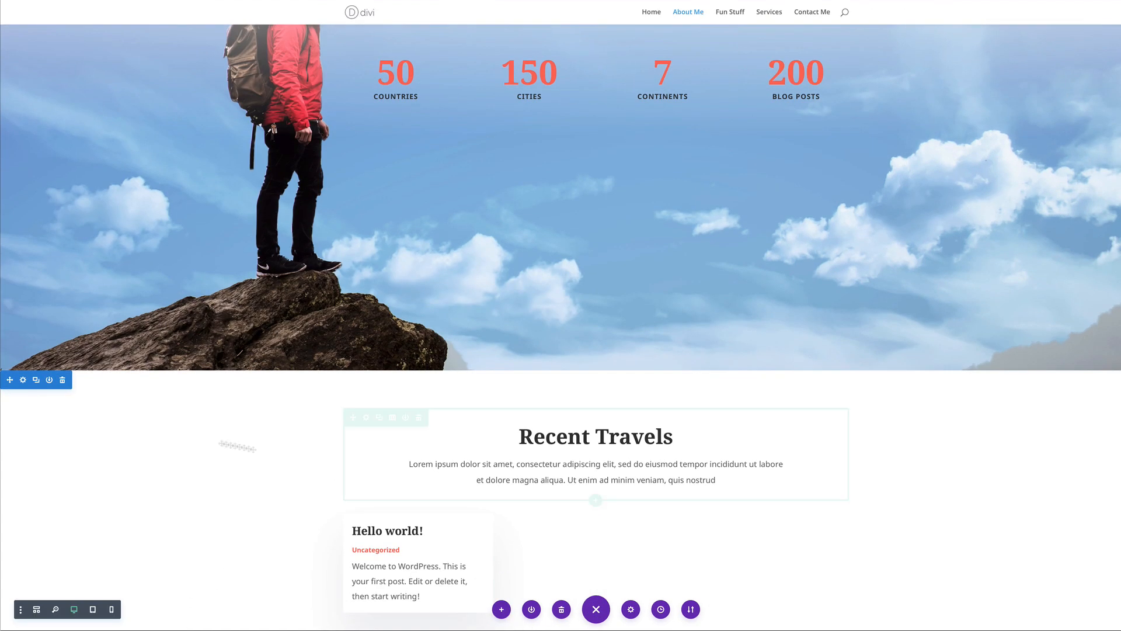
click(63, 381)
scroll(228, 483, down, 1)
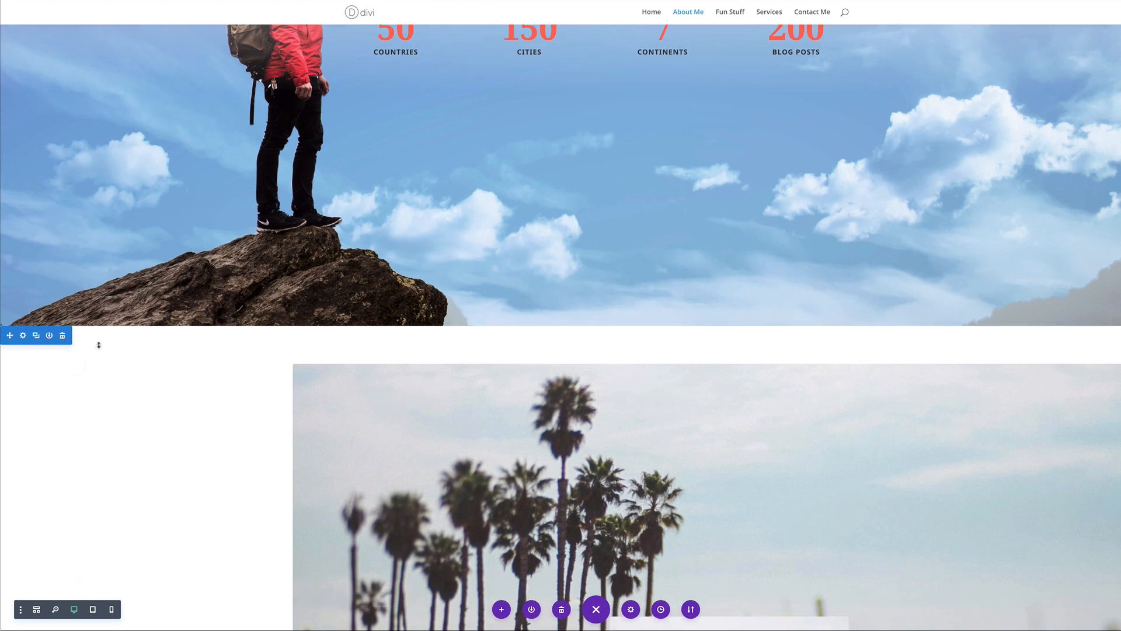
click(63, 330)
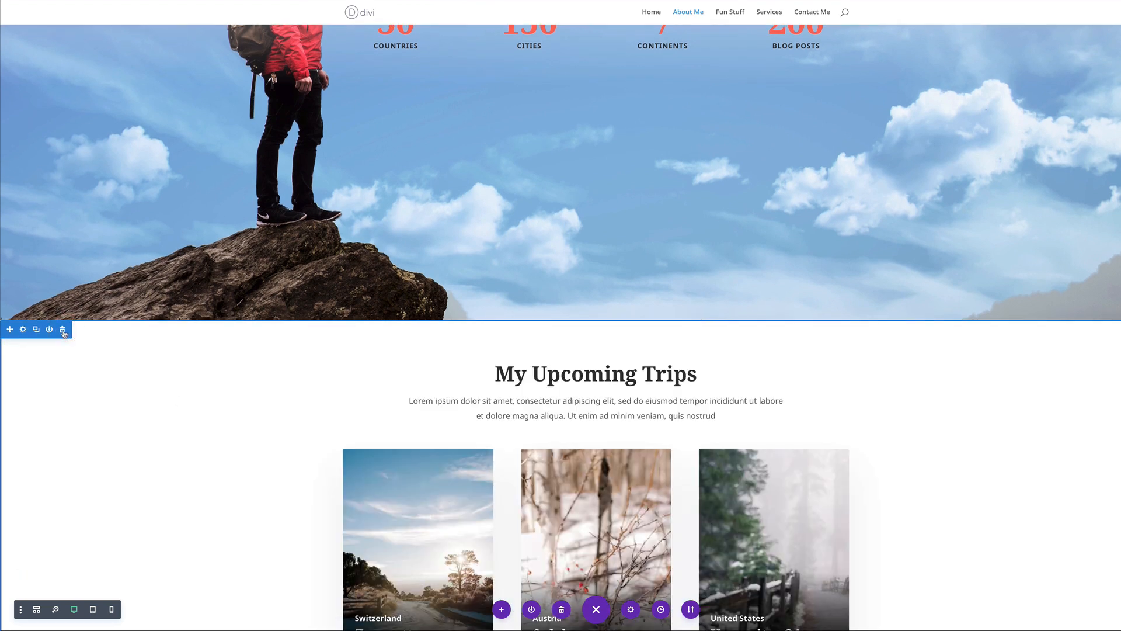
click(63, 330)
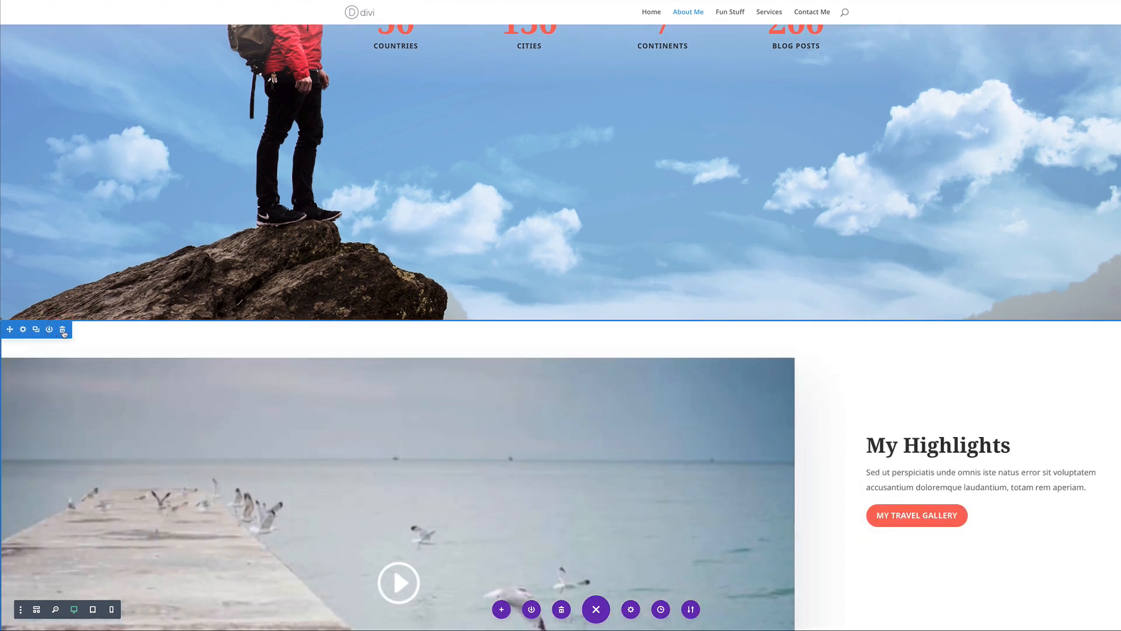
Step: Delete the "Top 10 Sites to See" row below the My Highlights row
scroll(477, 436, down, 1)
scroll(477, 436, down, 3)
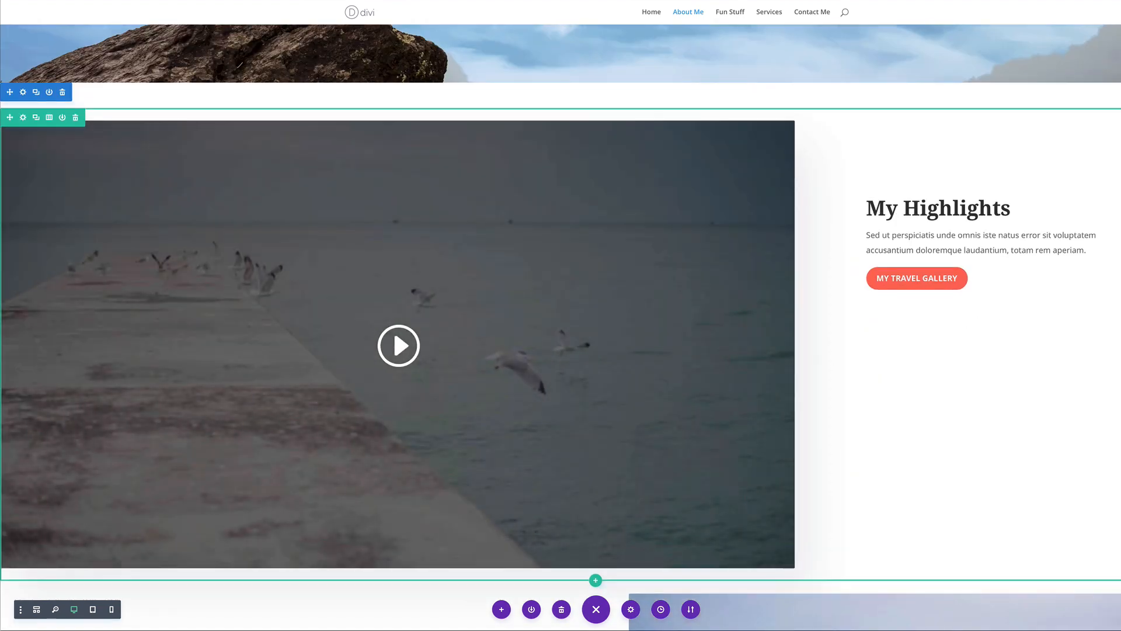
scroll(1017, 447, down, 8)
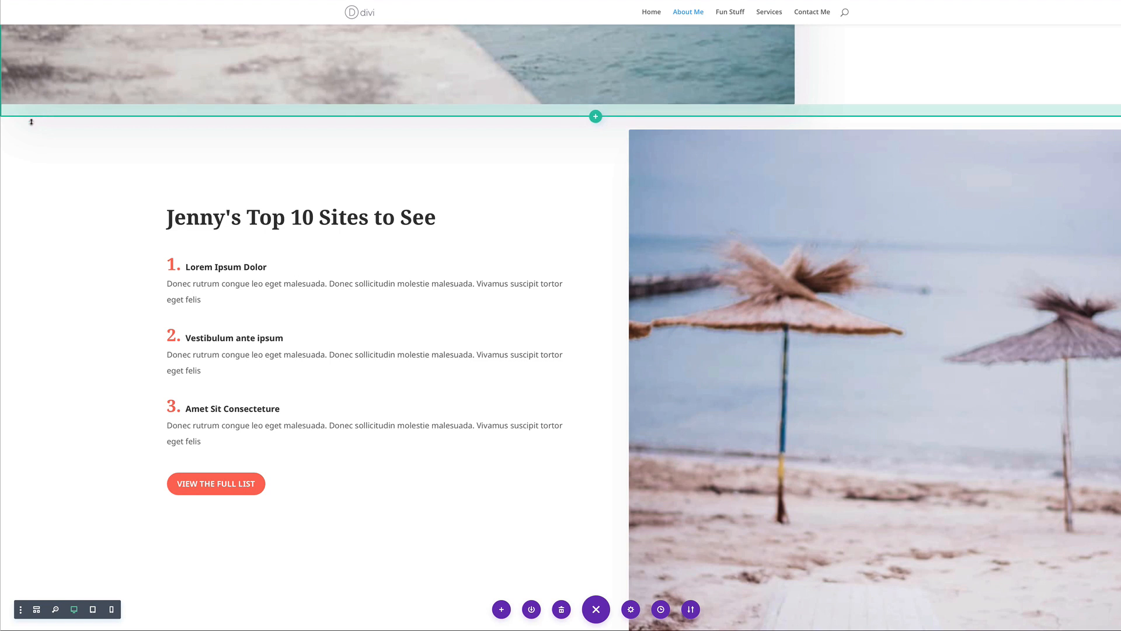
click(76, 109)
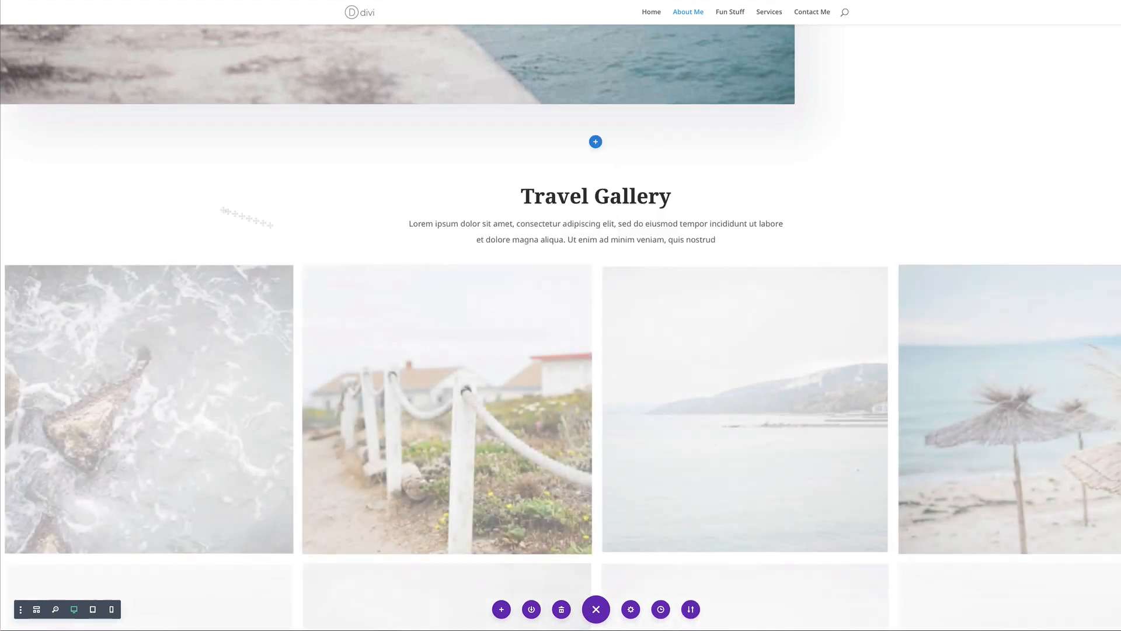
Step: Delete the Travel Gallery section and the "Don't Miss a Beat!" section at the end of the page
scroll(414, 231, down, 1)
scroll(414, 231, down, 3)
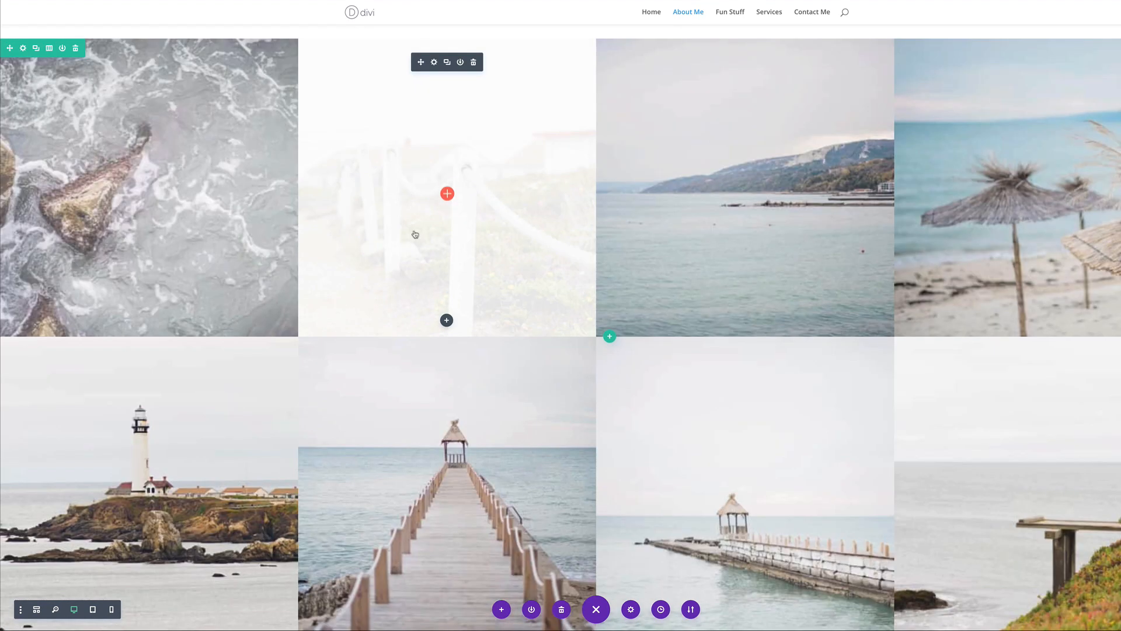
scroll(414, 233, up, 4)
click(63, 160)
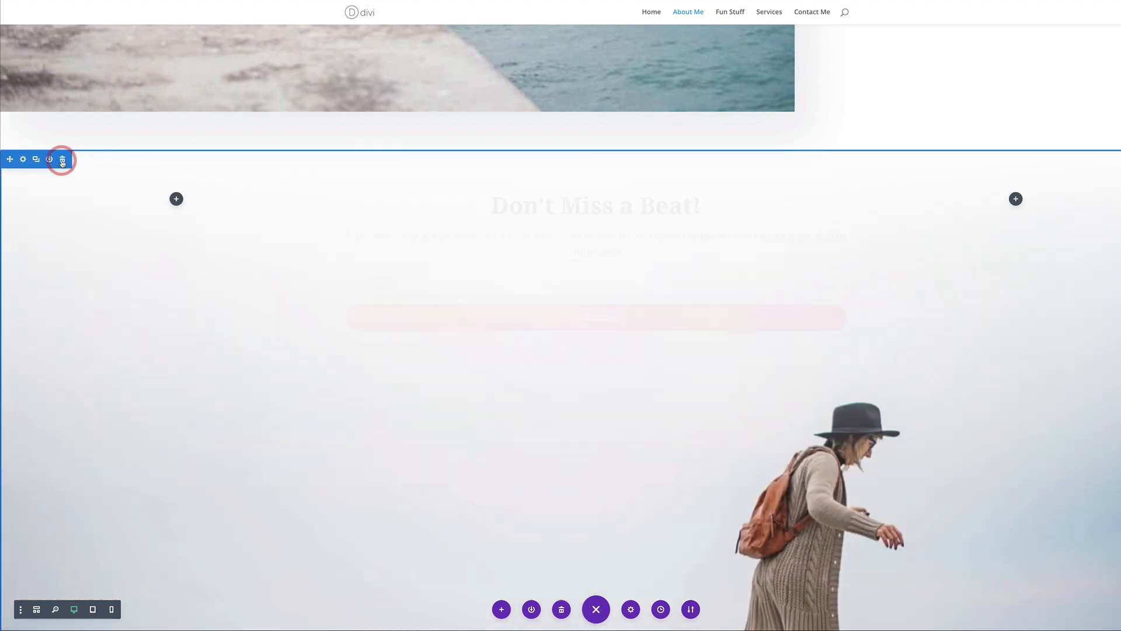
click(63, 160)
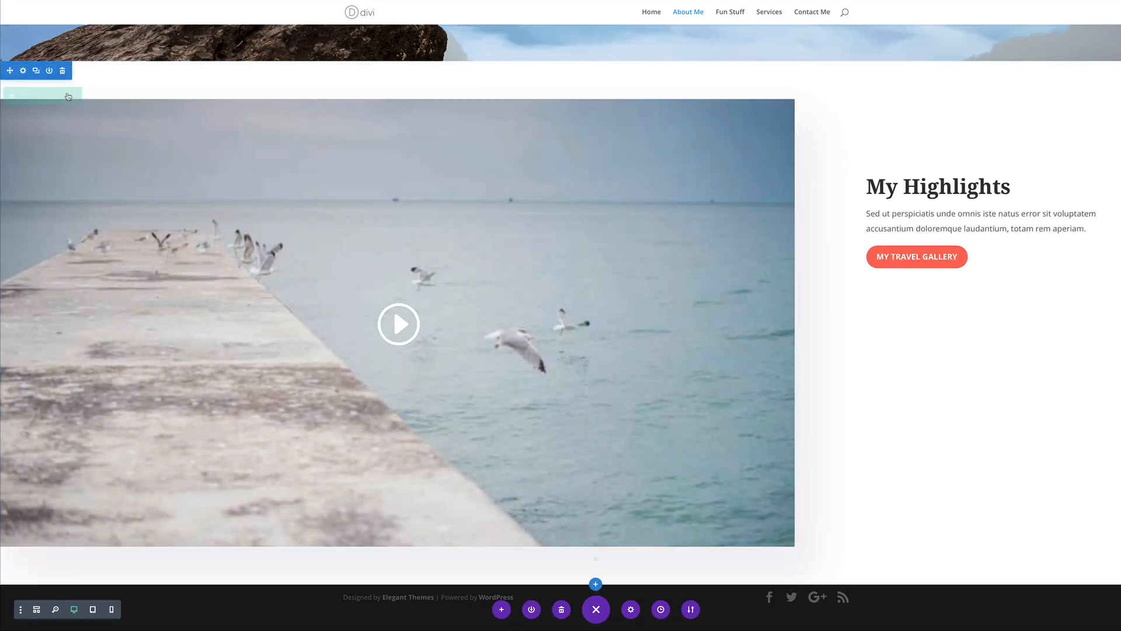
Step: Delete the My Highlights row and its emptied section below Travel History, and look over the shortened page
click(69, 97)
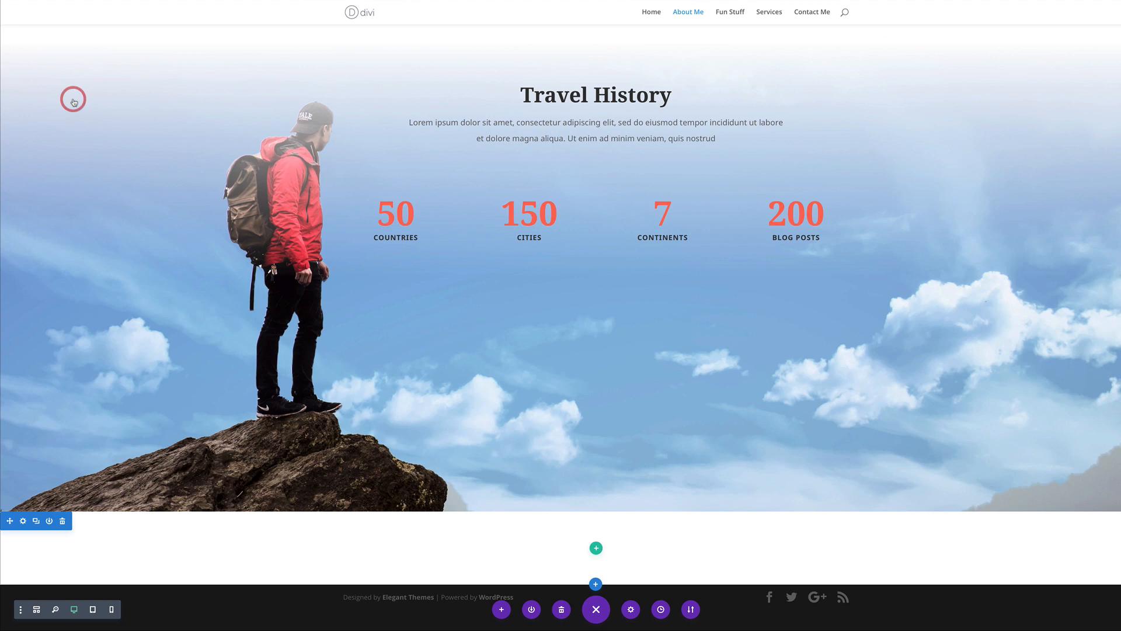
click(62, 523)
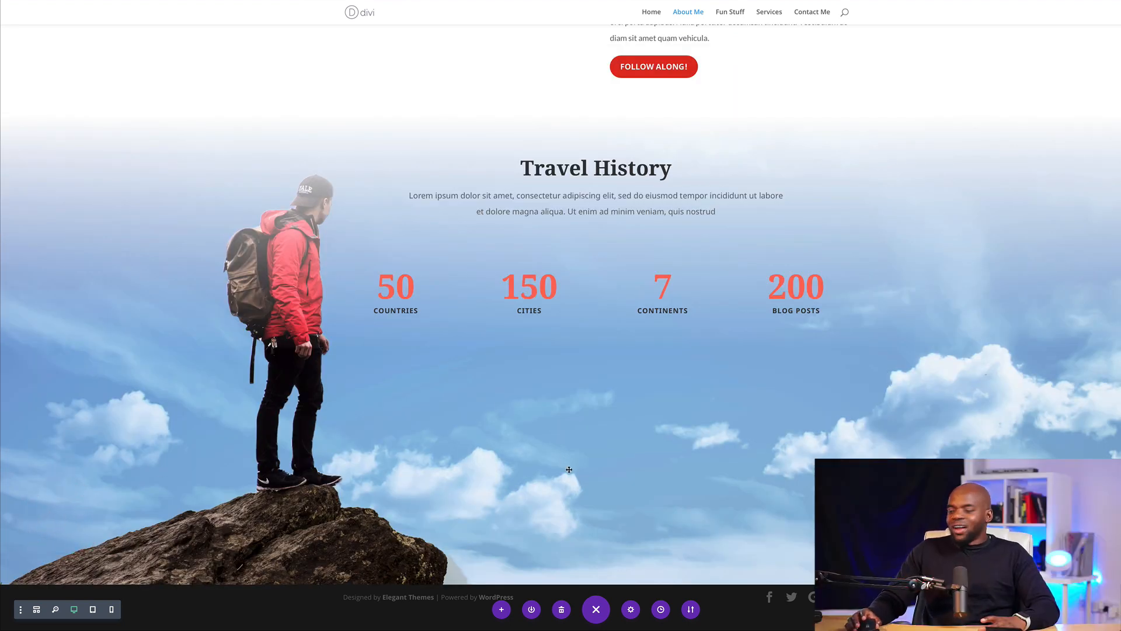
scroll(562, 406, up, 2)
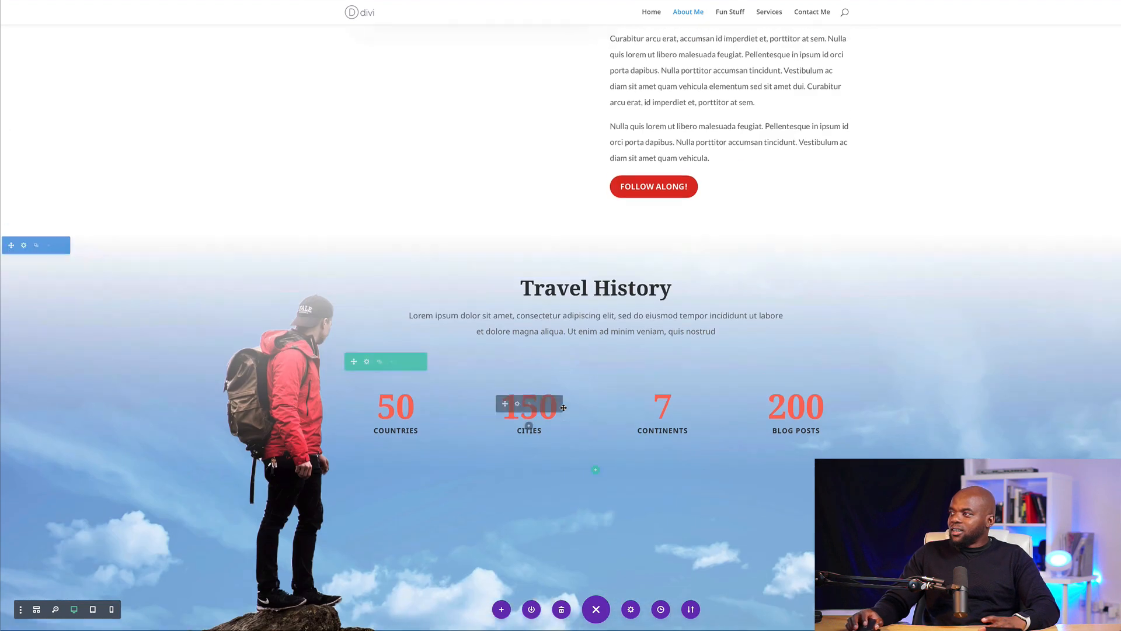
scroll(563, 407, up, 10)
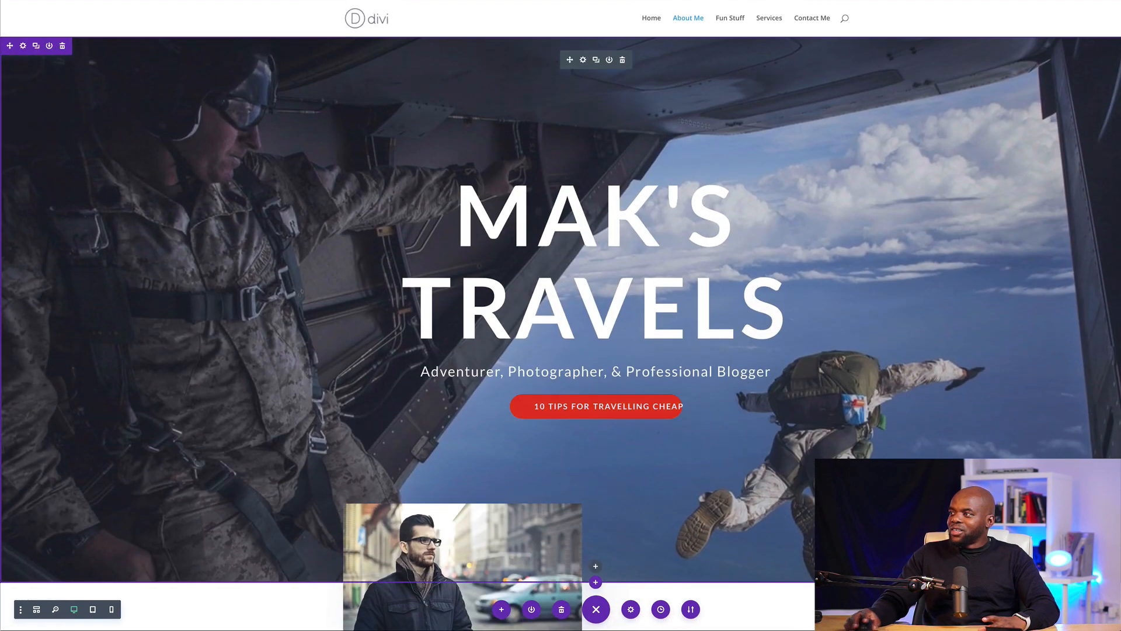
scroll(769, 313, down, 4)
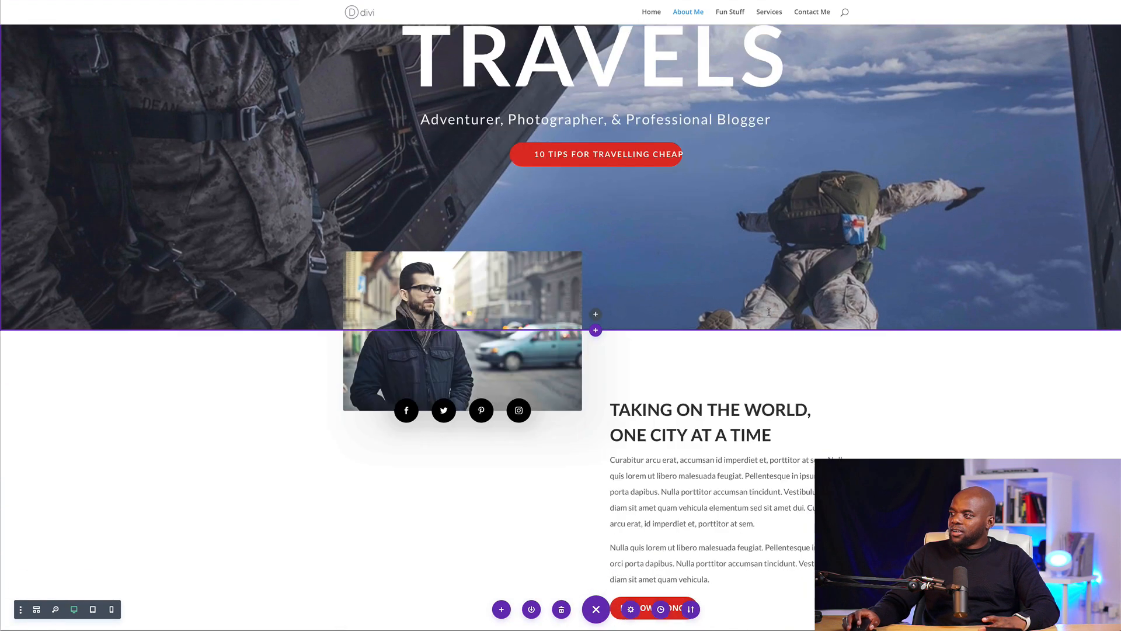
Step: Set the Countries counter's number text color to white in the Travel History section, copy that color setting and save the module
scroll(769, 313, down, 9)
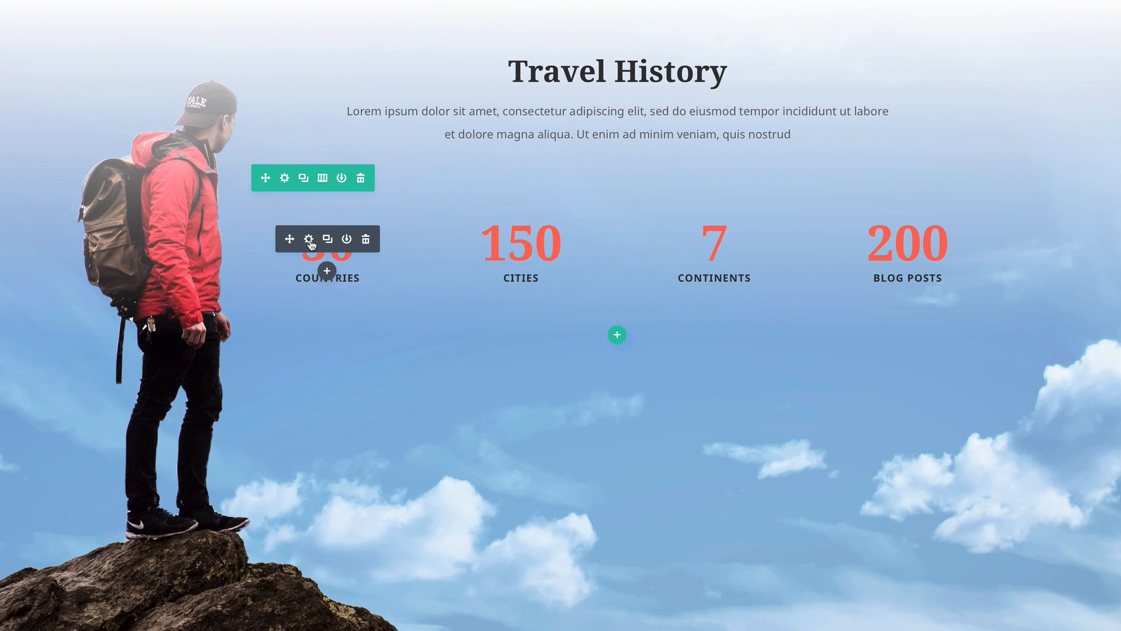
click(309, 240)
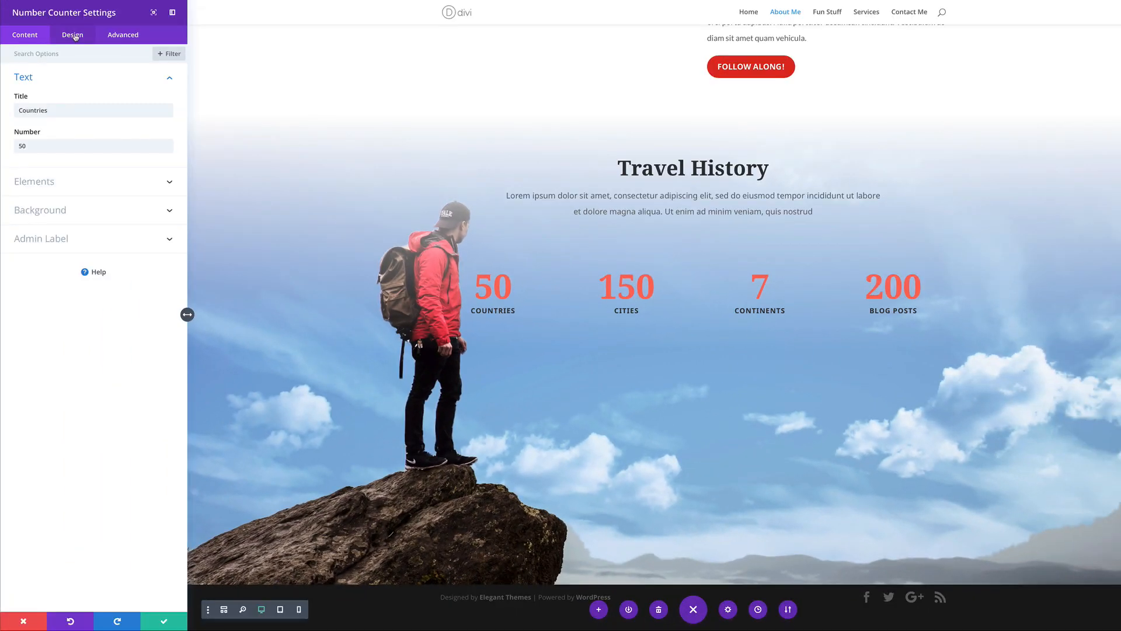
click(73, 35)
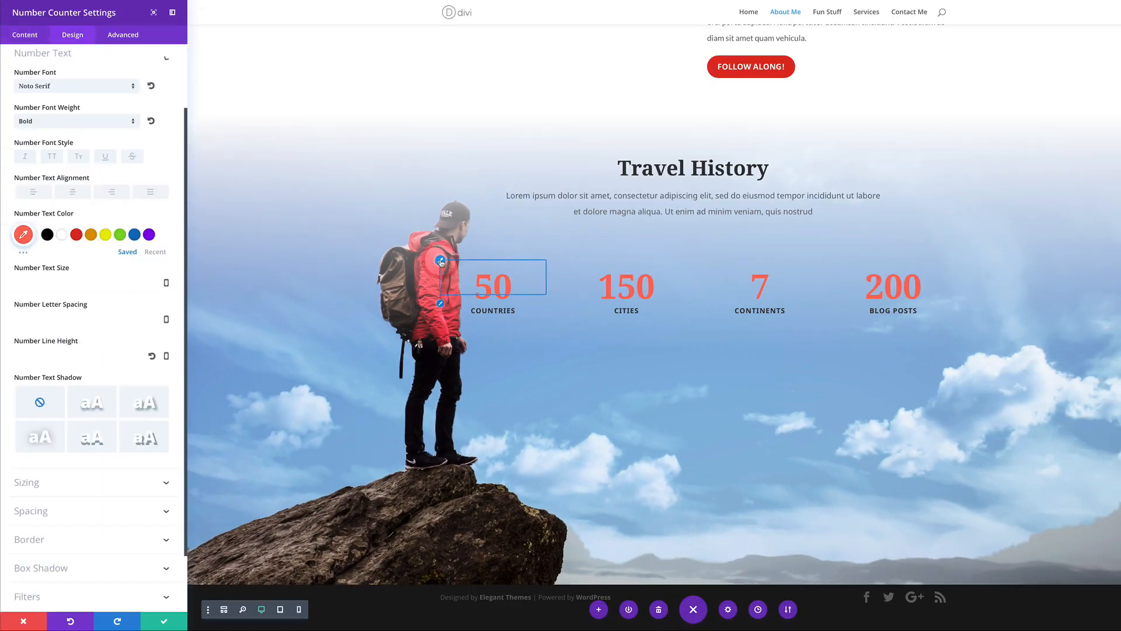
click(62, 240)
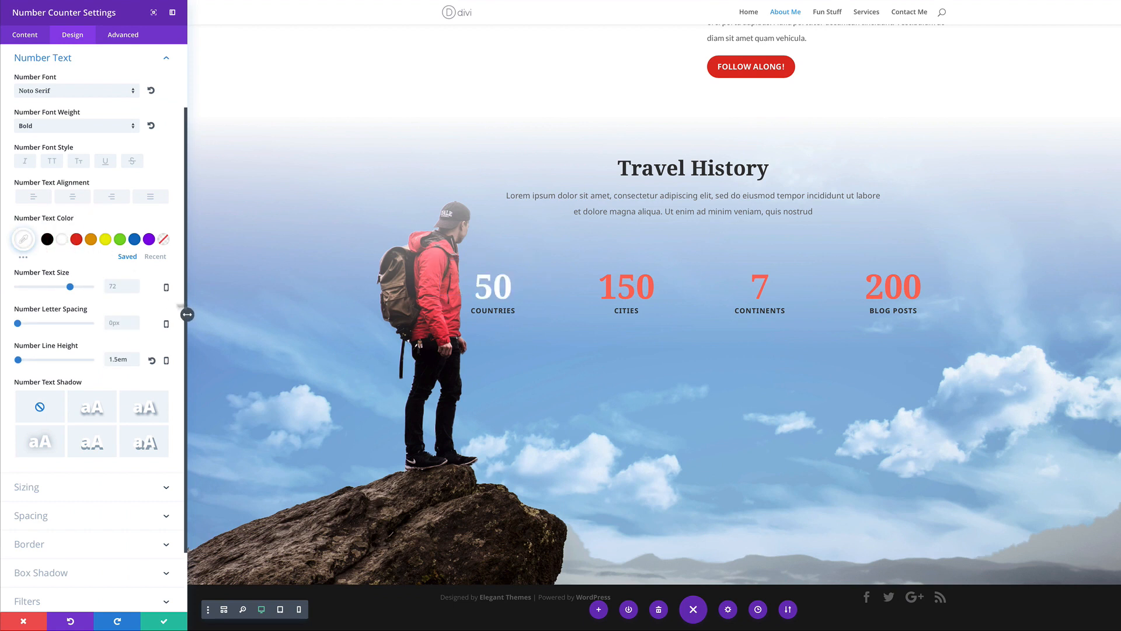
right_click(74, 225)
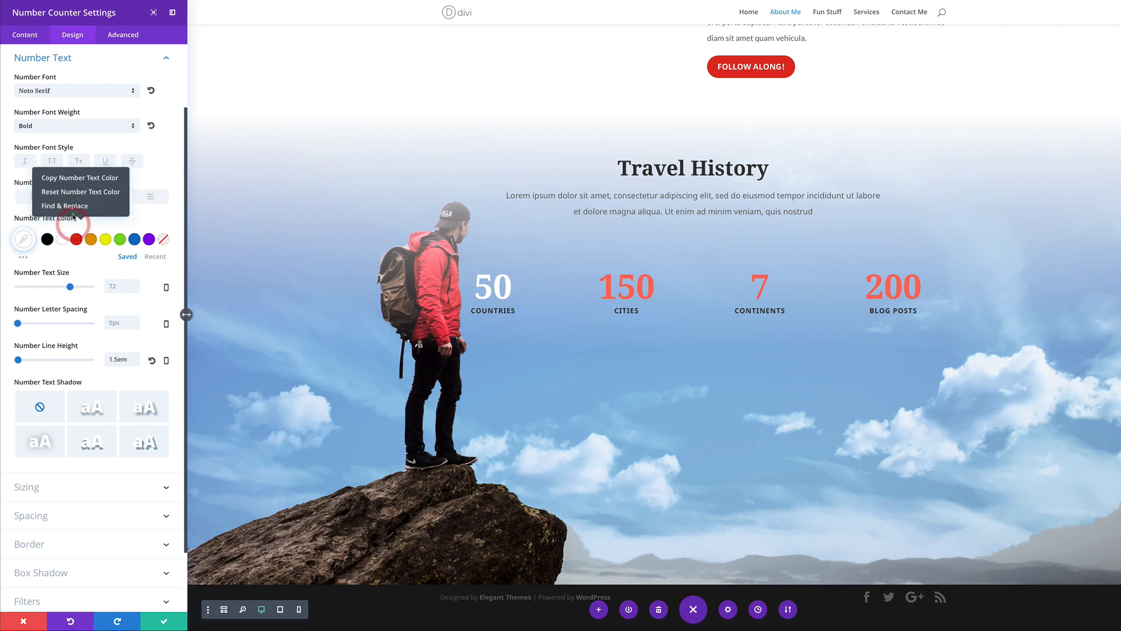
click(83, 182)
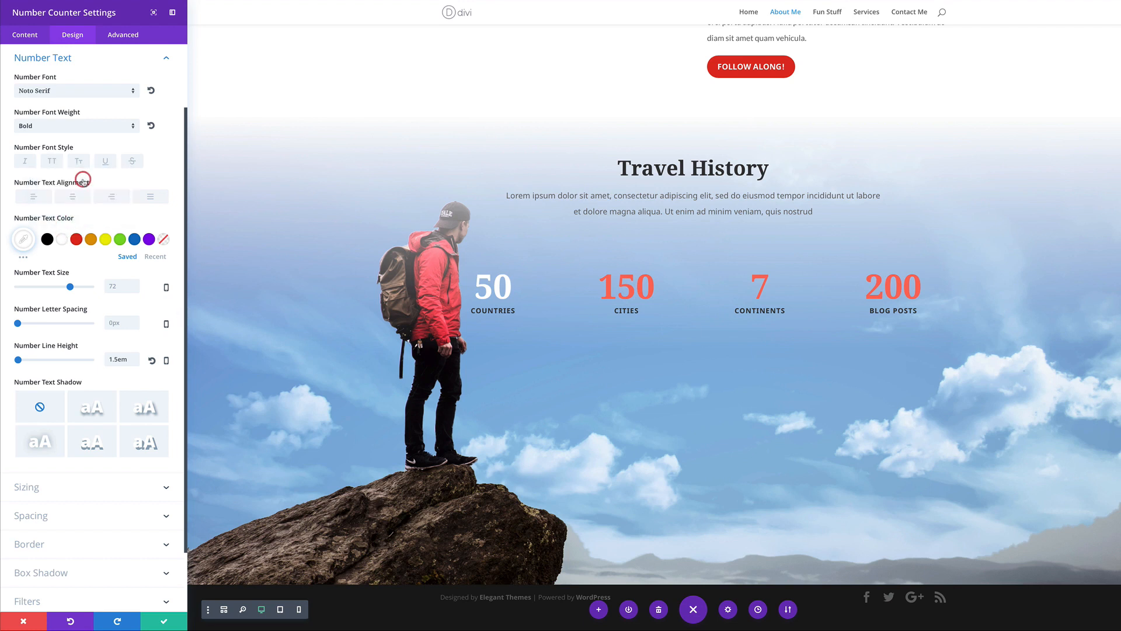
click(164, 622)
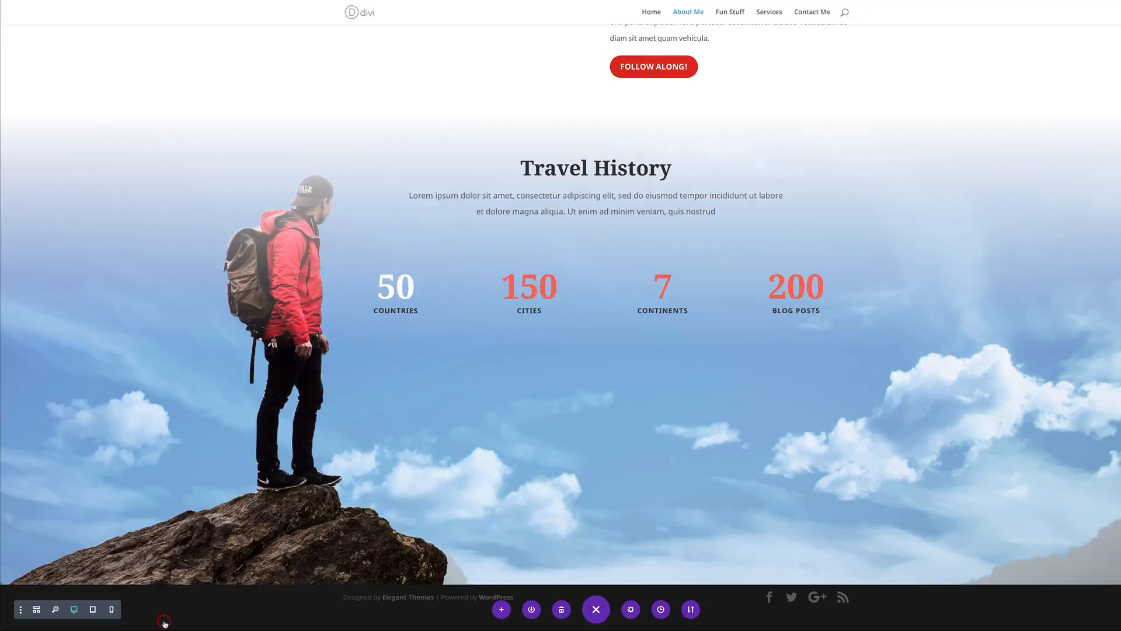
Step: Paste the copied number text color onto the Cities, Continents and Blog Posts counters
right_click(528, 290)
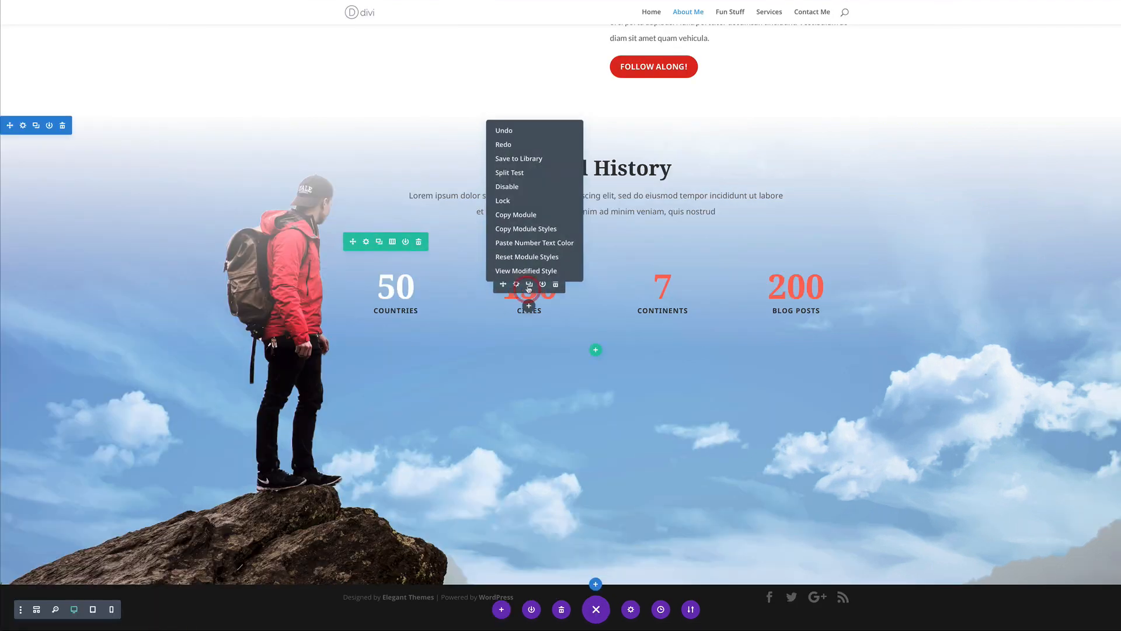
click(546, 242)
right_click(664, 288)
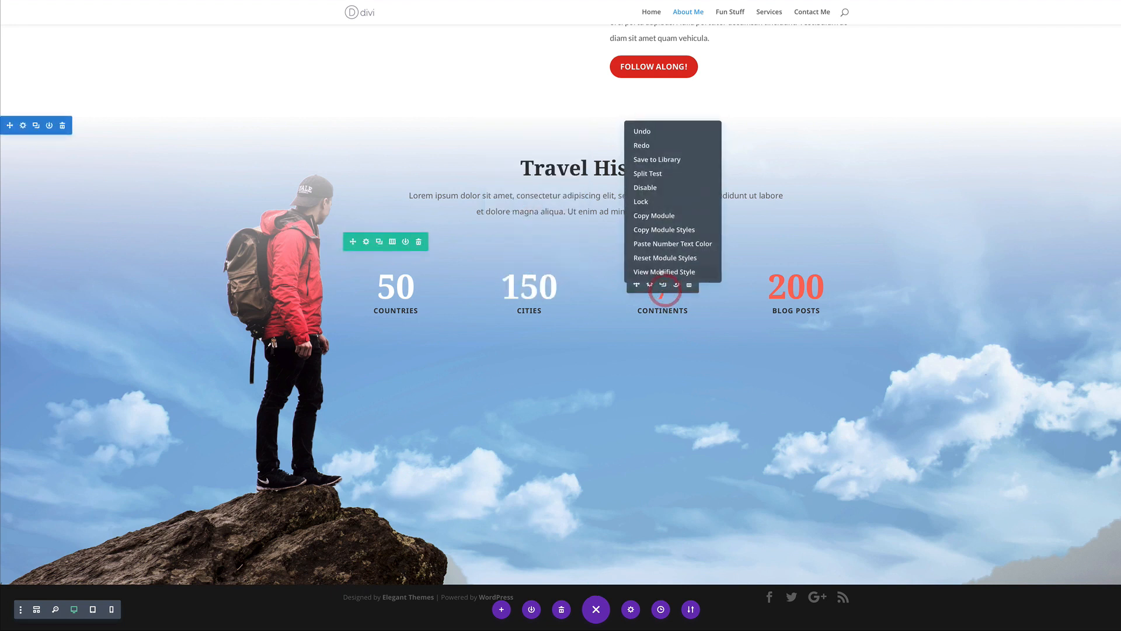
click(665, 245)
right_click(792, 292)
click(799, 245)
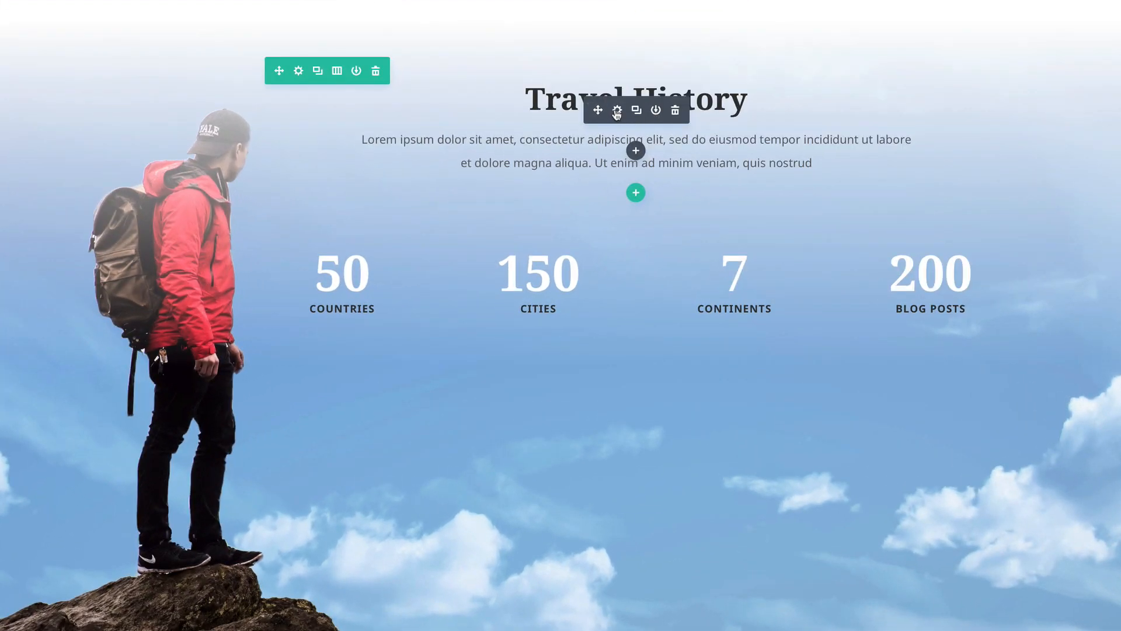
Step: Change the Heading 2 font of the Travel History text module to Lato
click(618, 111)
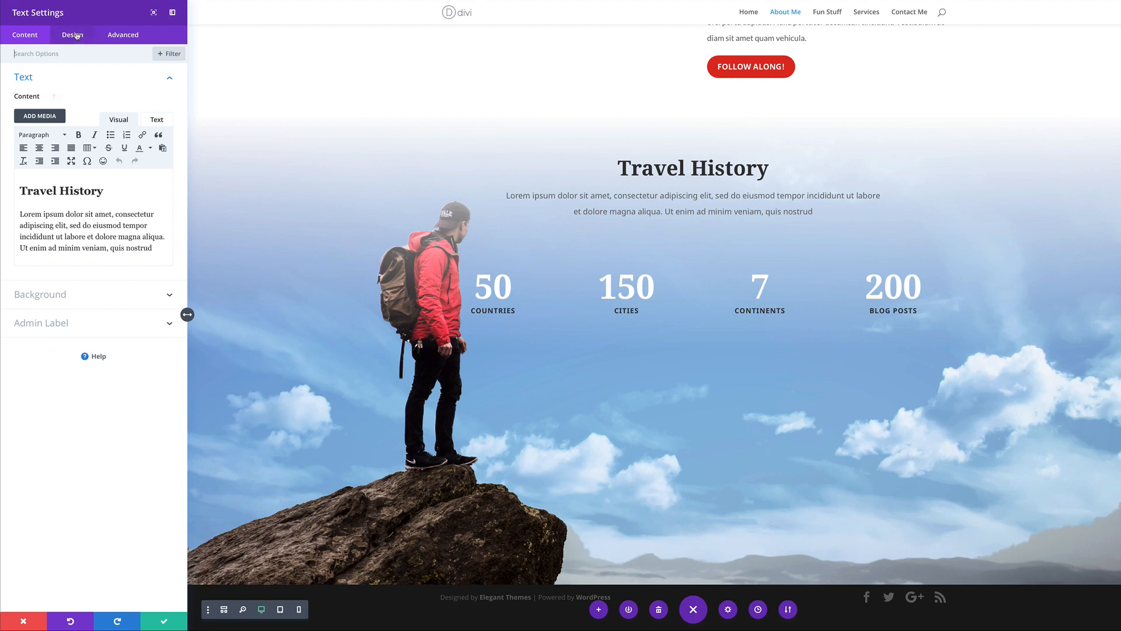
click(72, 35)
click(55, 109)
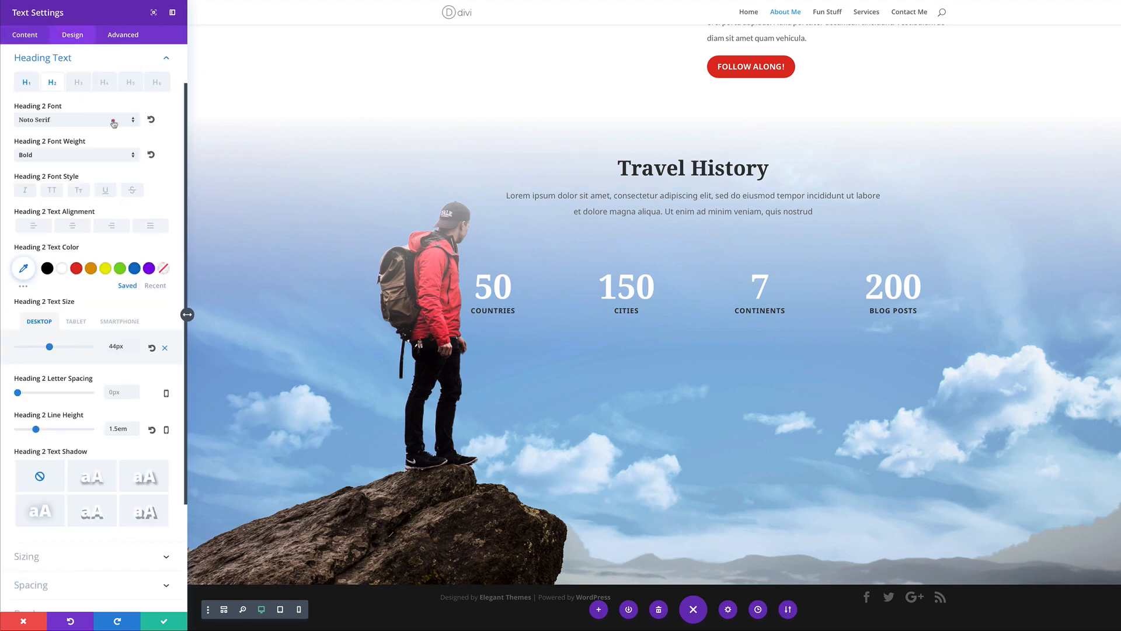
click(113, 122)
click(41, 206)
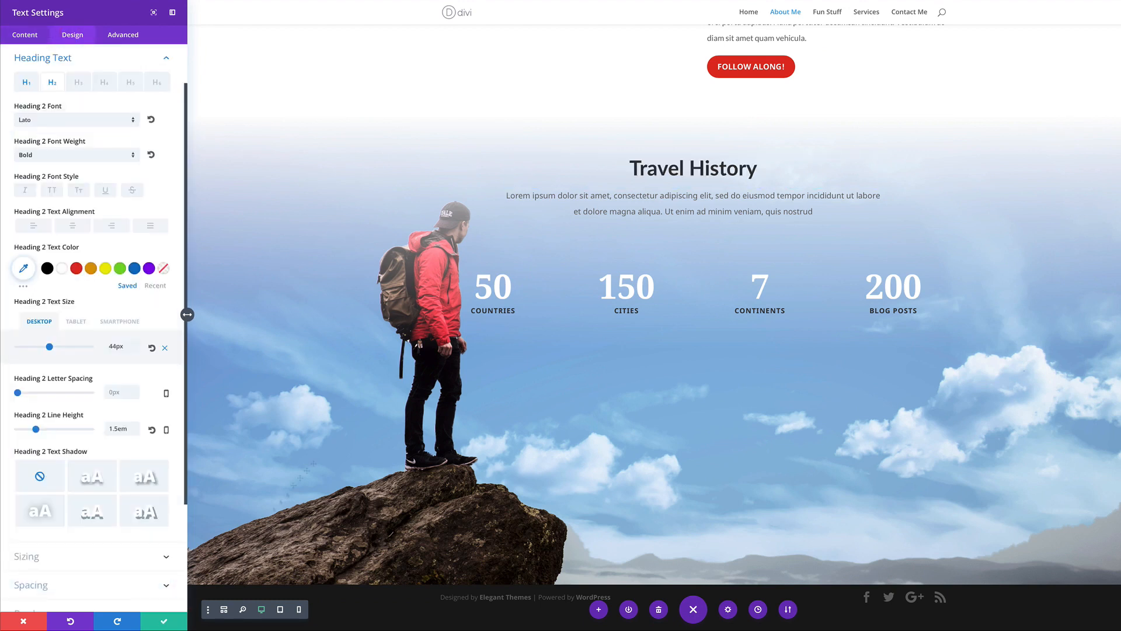
Step: Change the font of the paragraph below the Travel History heading to Lato and save the text module
click(507, 188)
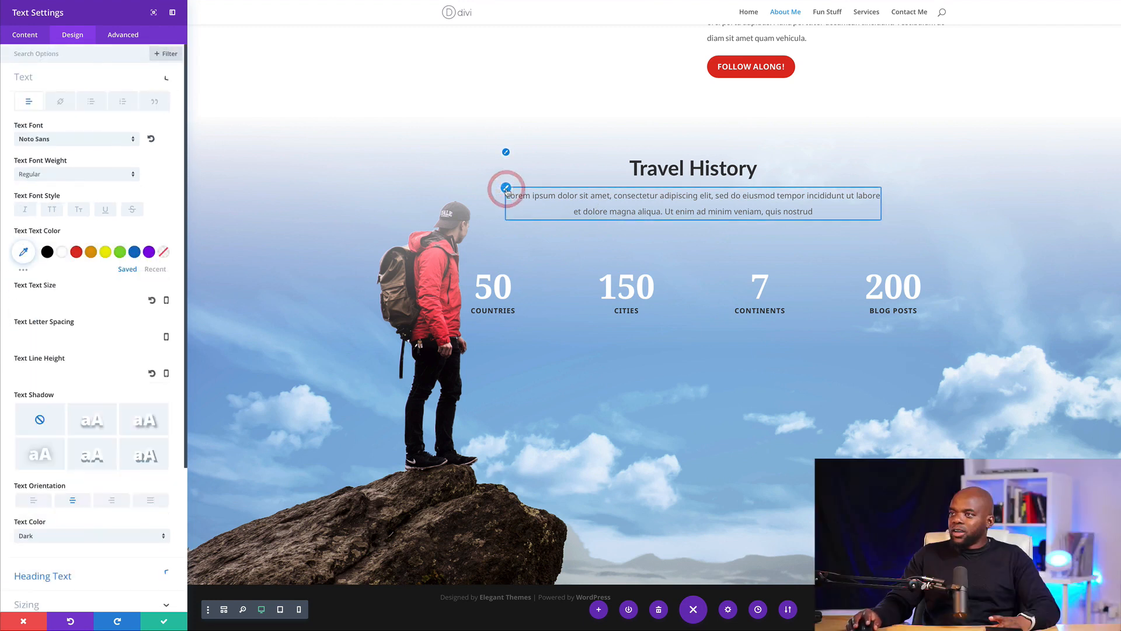
click(95, 142)
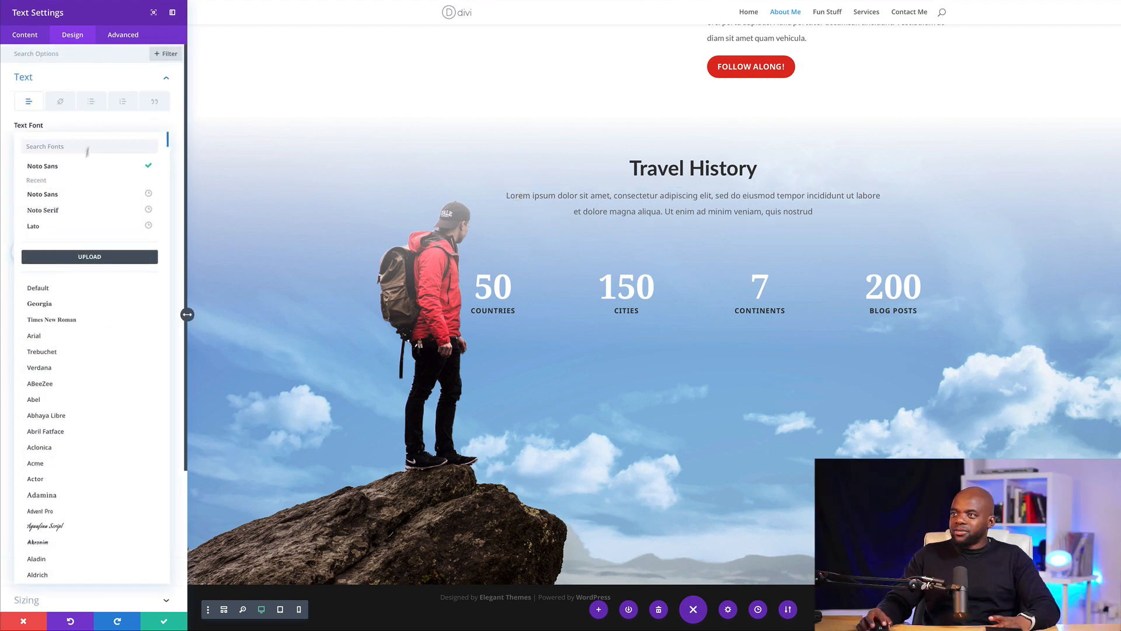
click(73, 226)
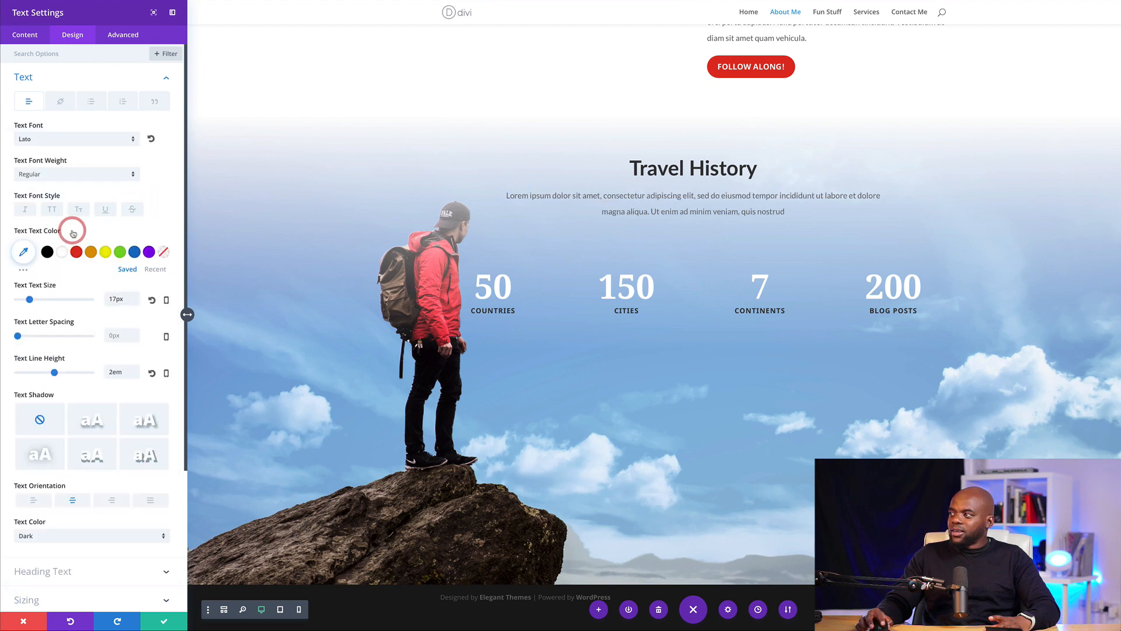
click(164, 623)
Step: Exit the visual builder and look over the finished About Me page
scroll(827, 477, up, 15)
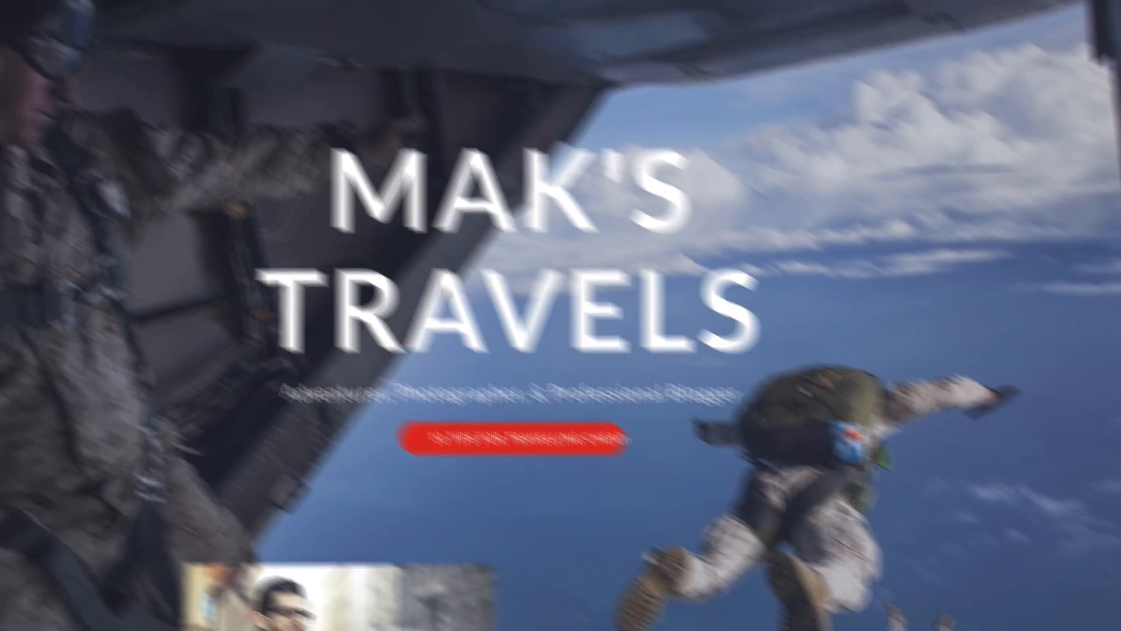
click(264, 51)
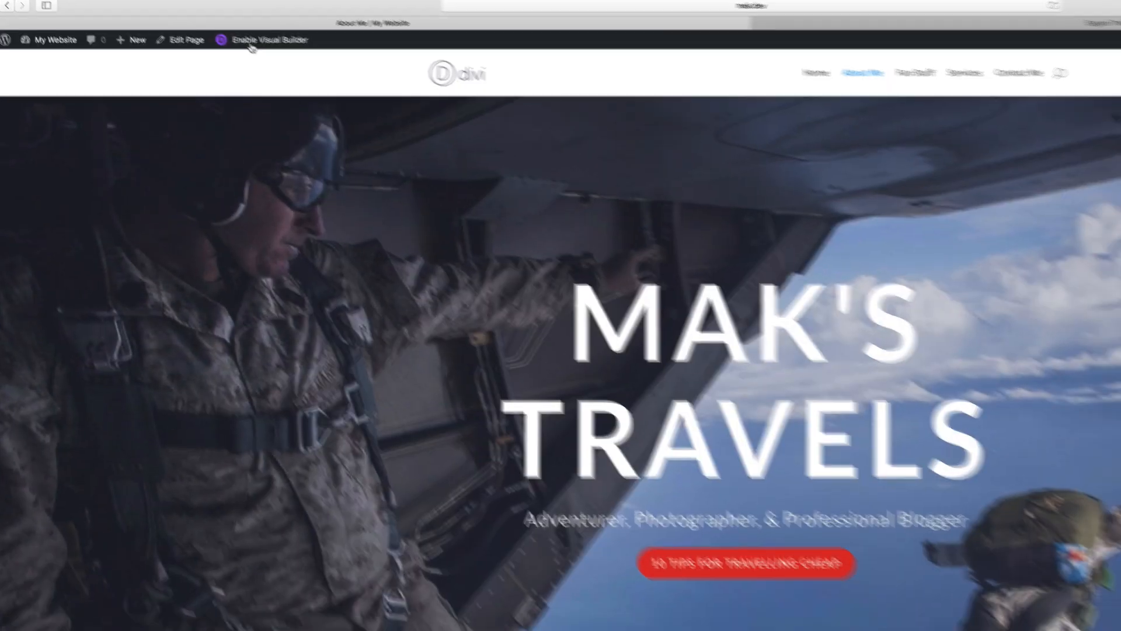
scroll(1047, 227, down, 5)
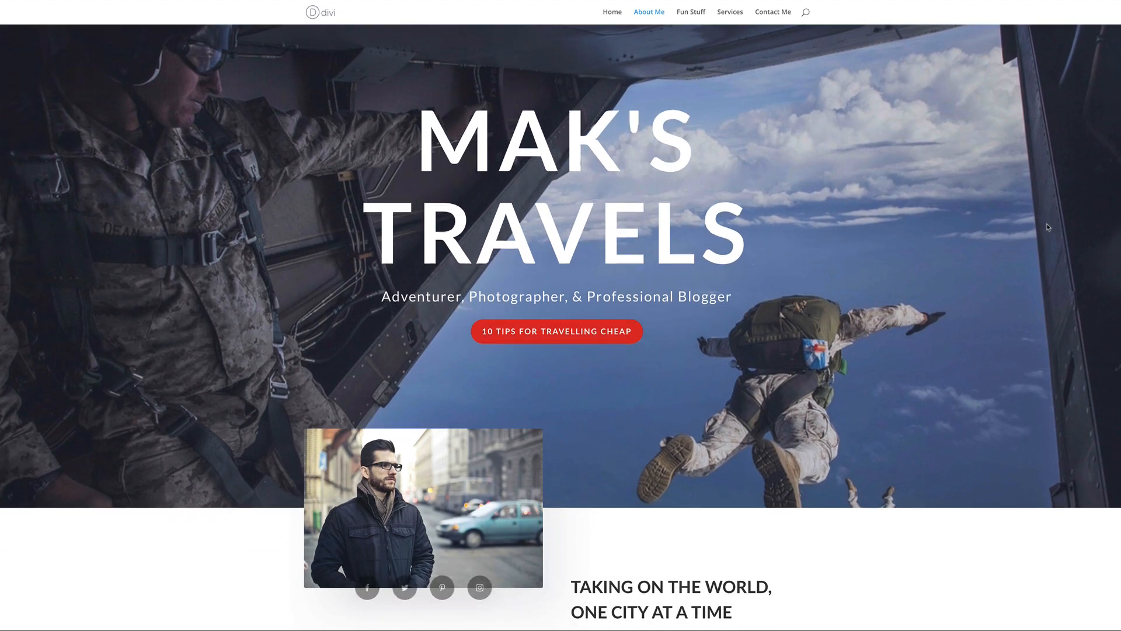
scroll(1047, 227, down, 7)
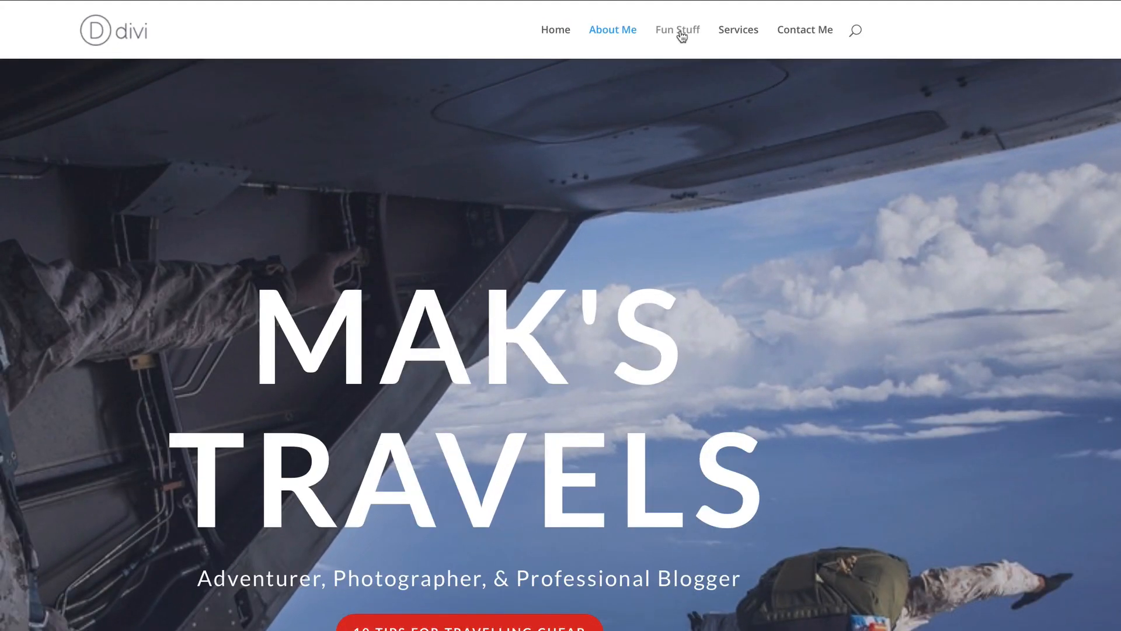
Step: Open the Fun Stuff page in the visual builder and choose to start from a premade layout
click(693, 21)
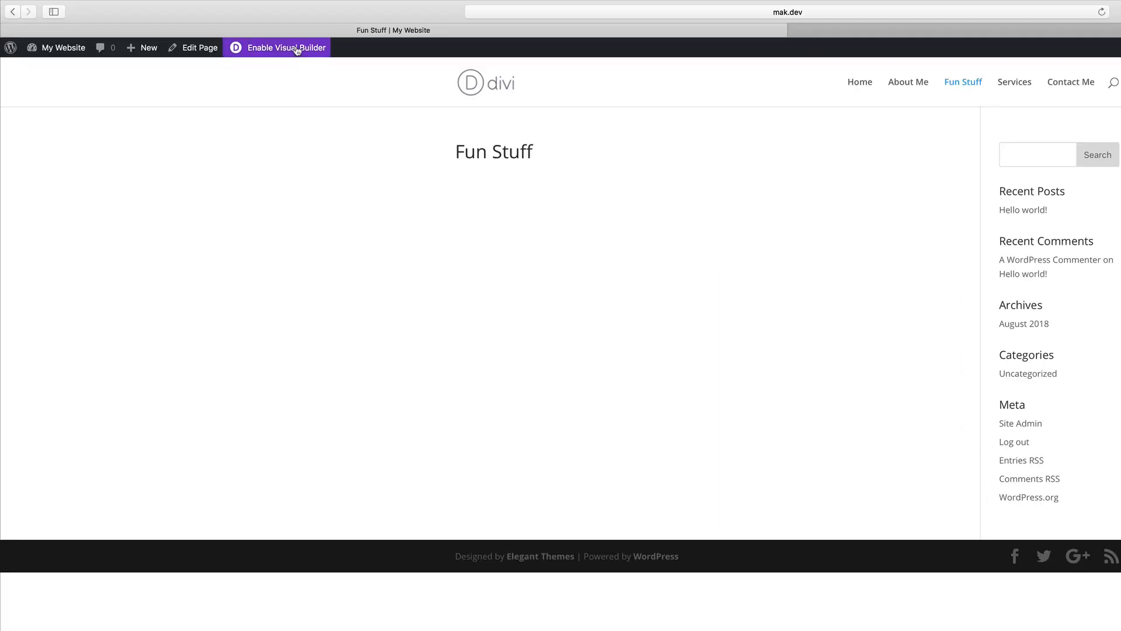
click(298, 50)
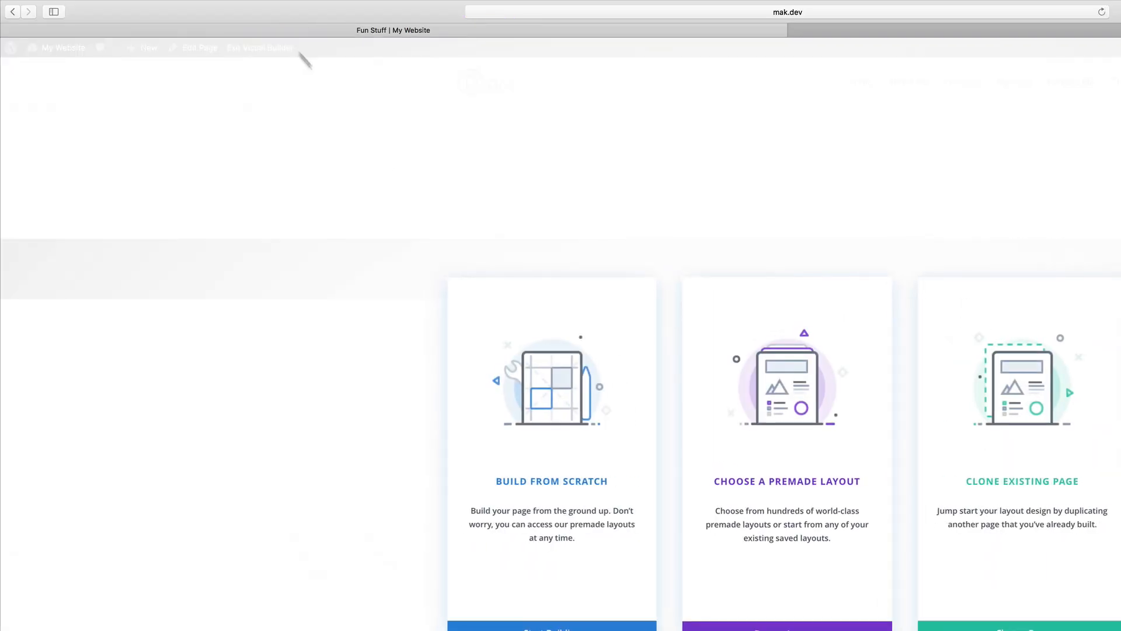
click(787, 473)
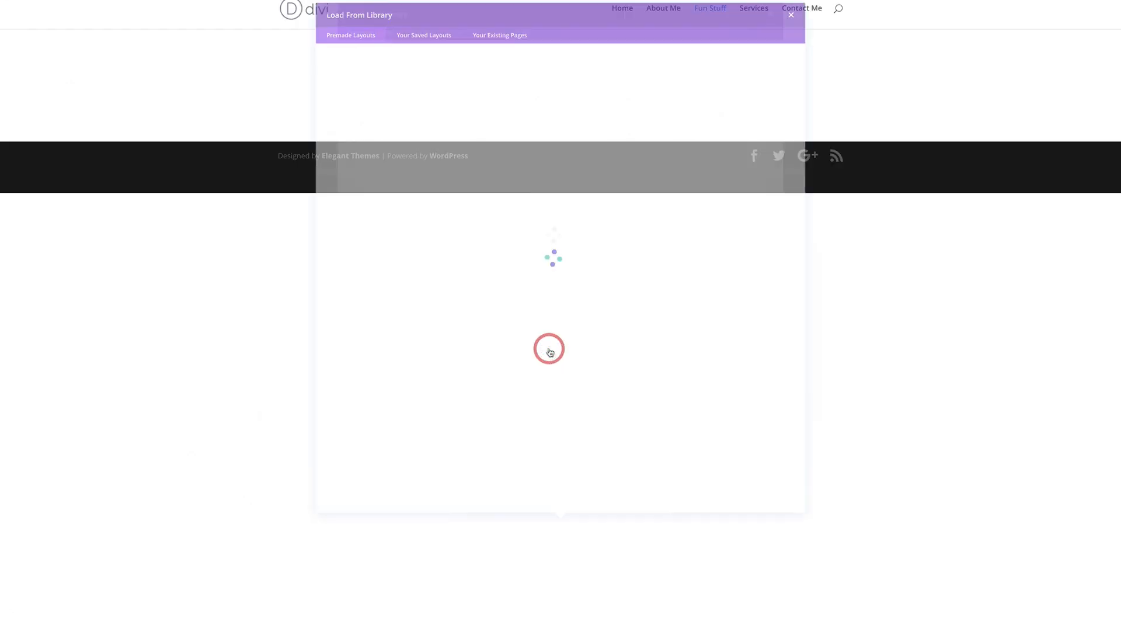
Step: Preview the layouts in the Travel Blog pack, load its Trip page layout onto the page and look it over
scroll(711, 383, down, 3)
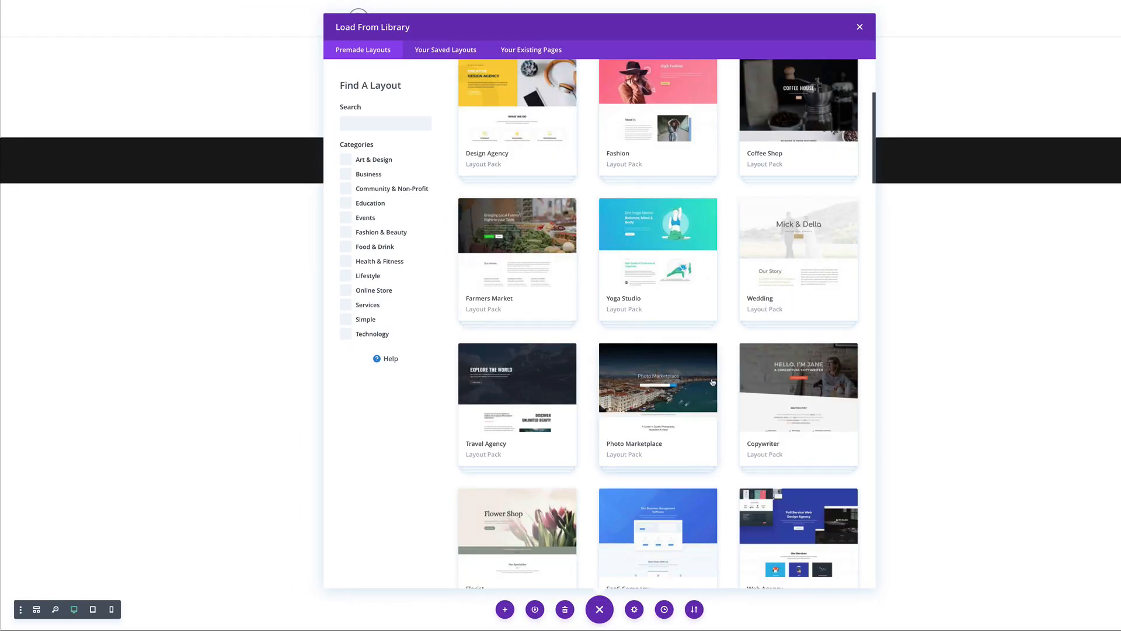
scroll(712, 383, down, 6)
click(787, 440)
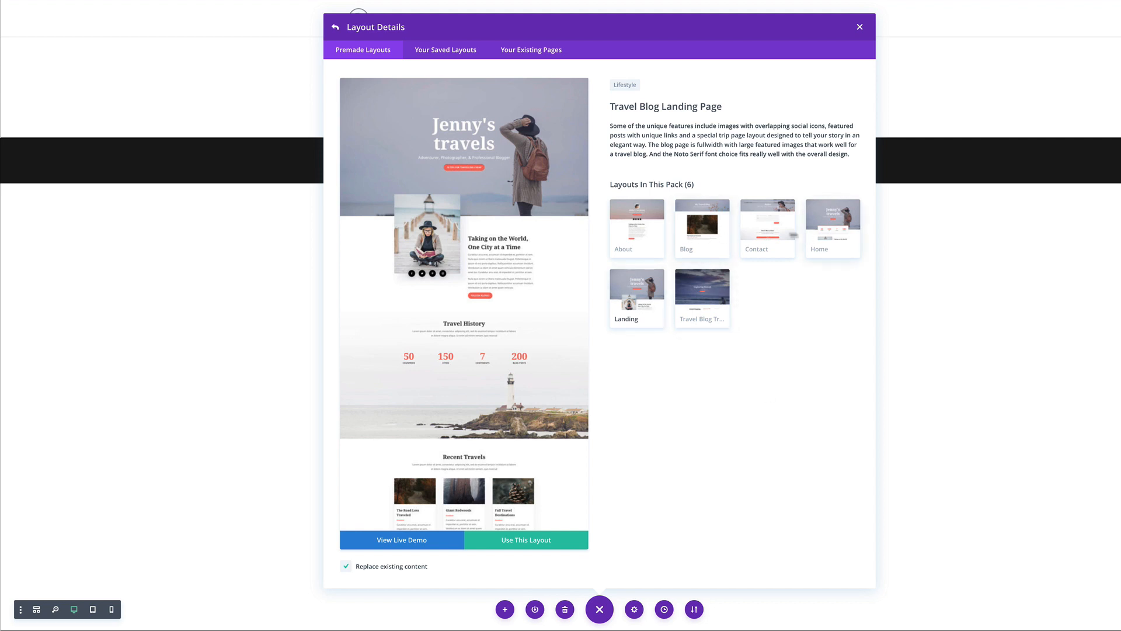
click(850, 228)
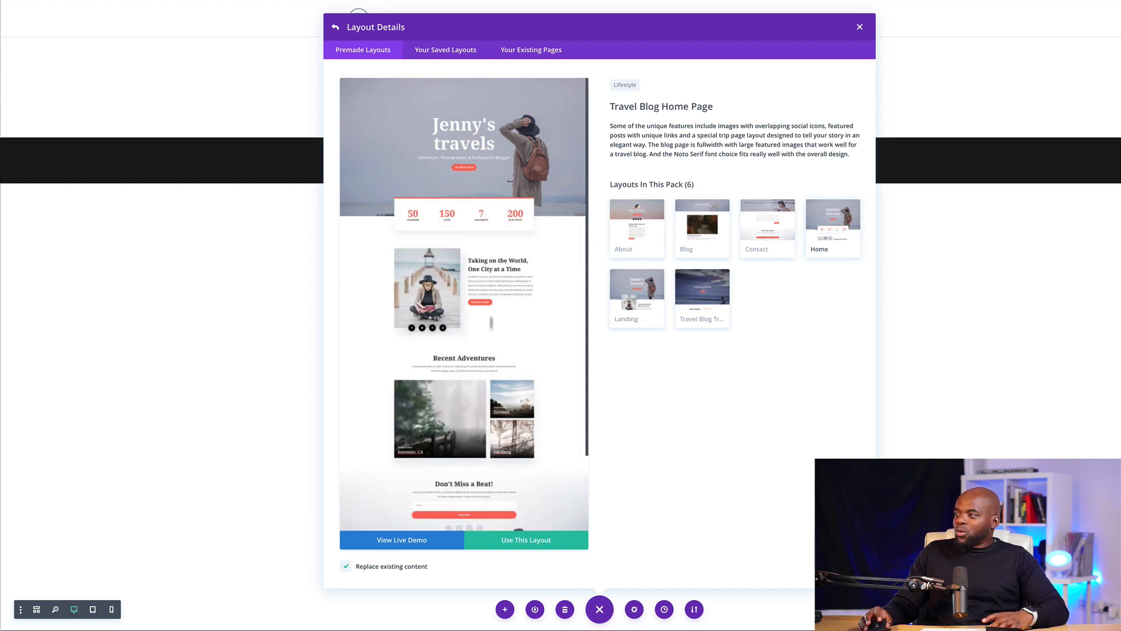
click(712, 240)
click(633, 238)
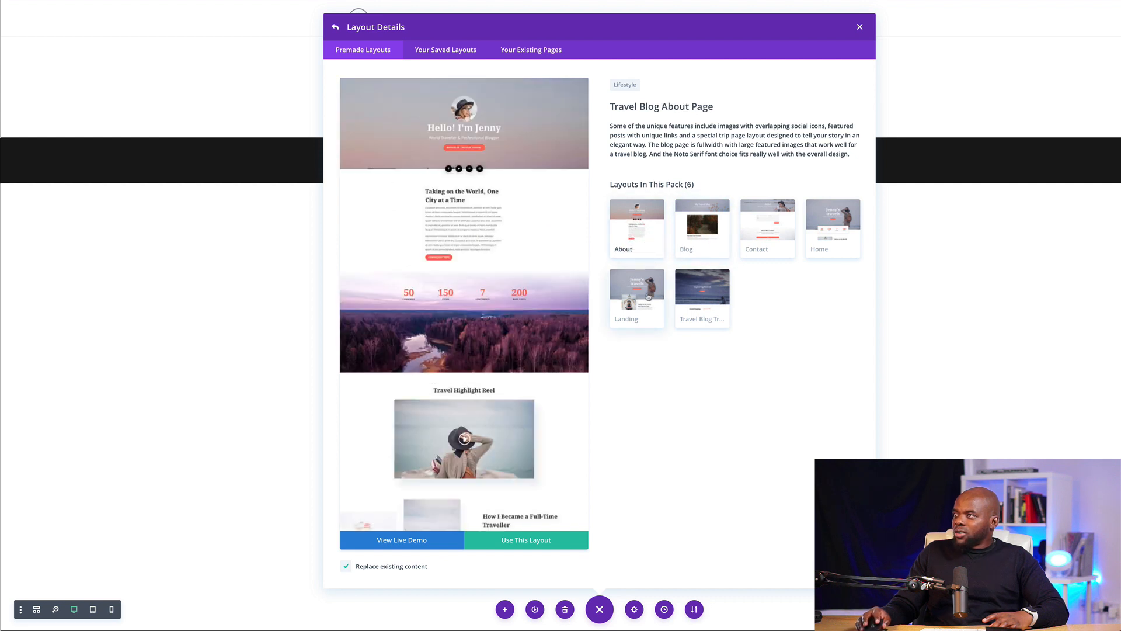
click(647, 300)
click(711, 290)
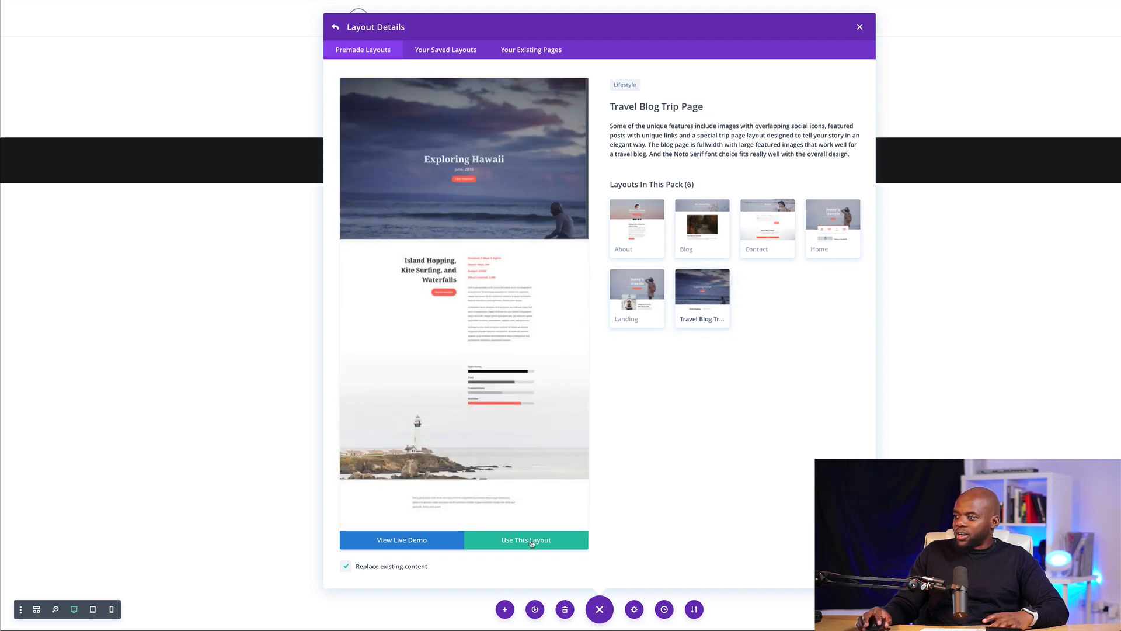
click(532, 542)
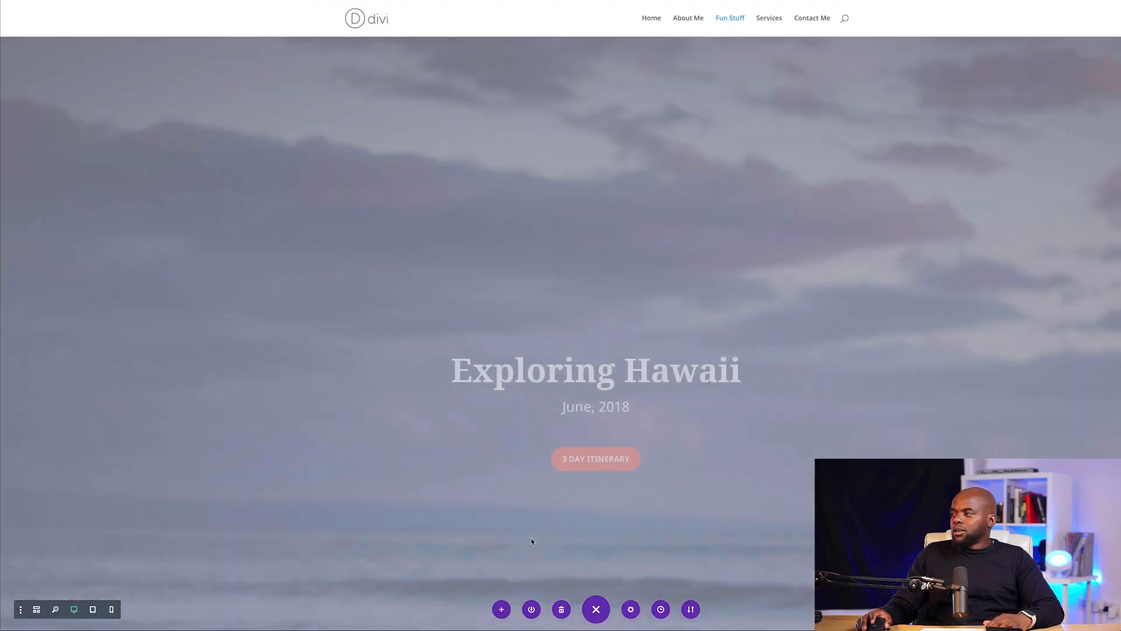
scroll(847, 320, down, 15)
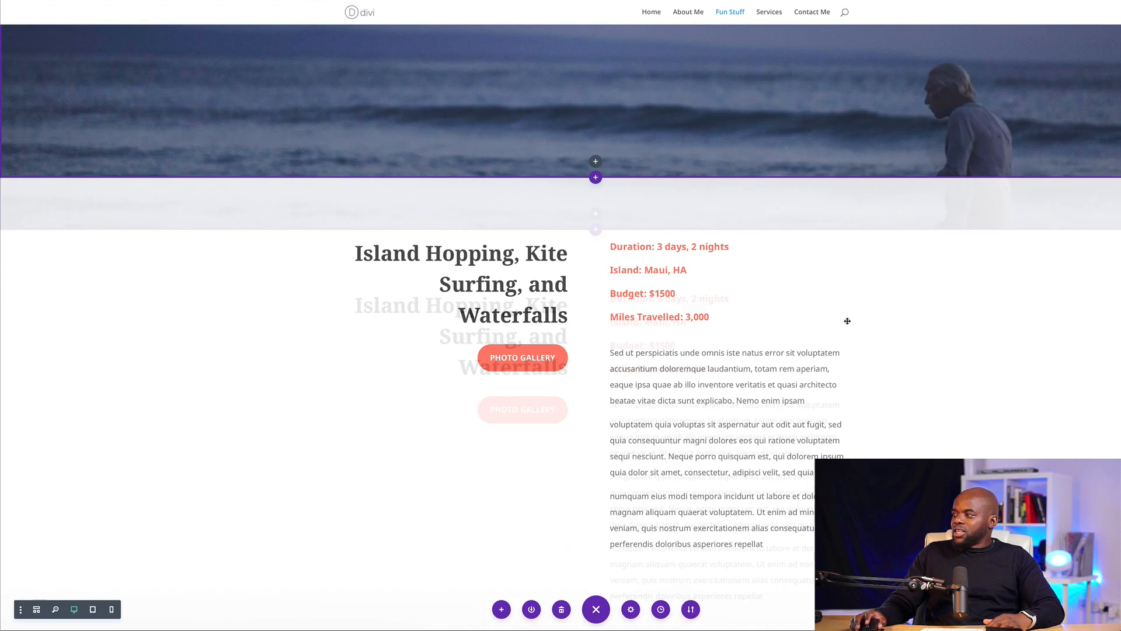
scroll(848, 321, up, 15)
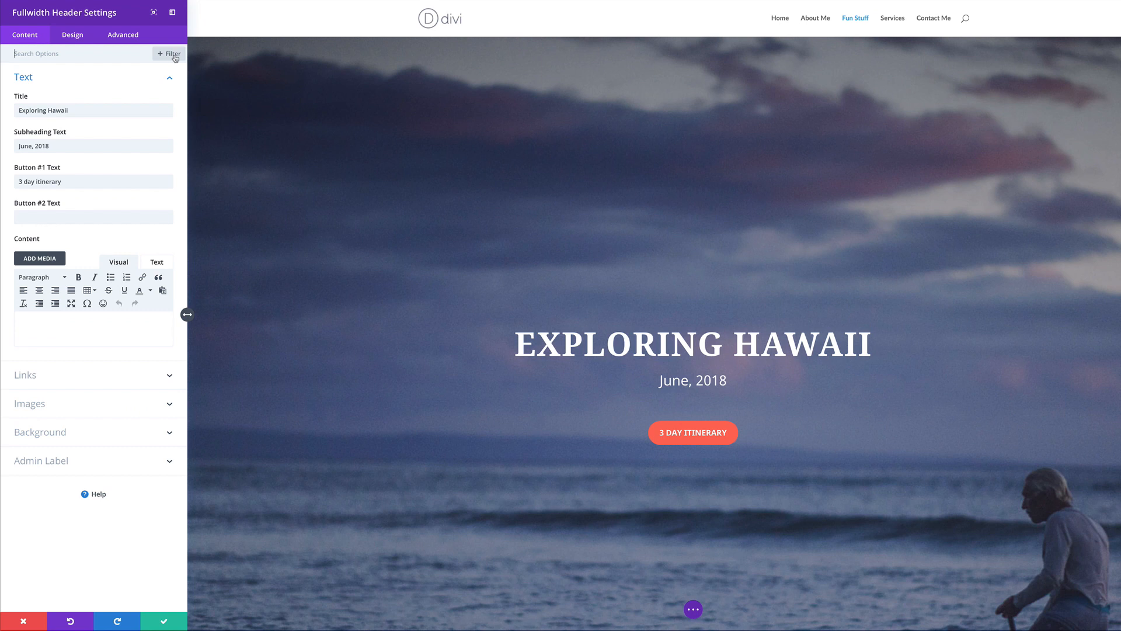
Step: Filter the fullwidth header's settings to modified styles and replace its background image with the underwater scuba diver photo
click(174, 57)
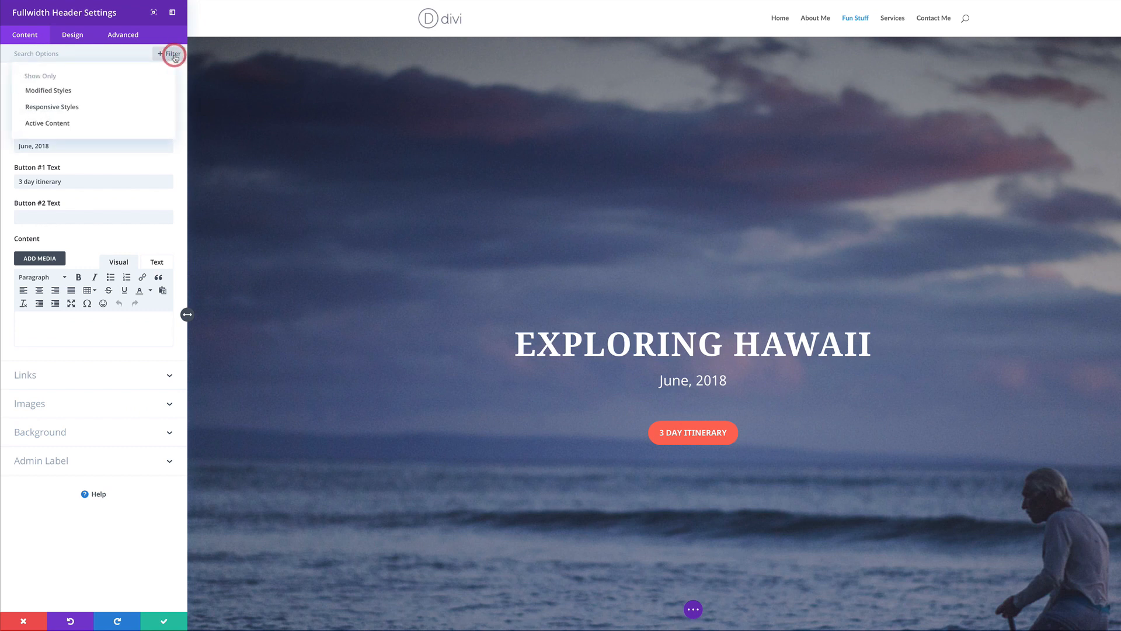
click(84, 100)
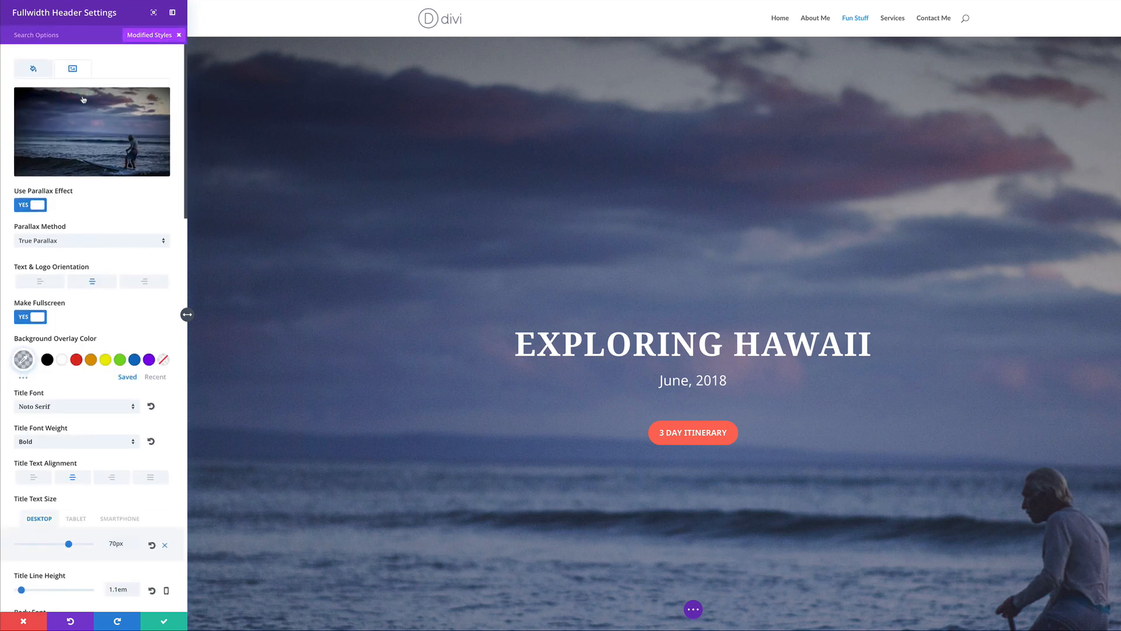
click(112, 127)
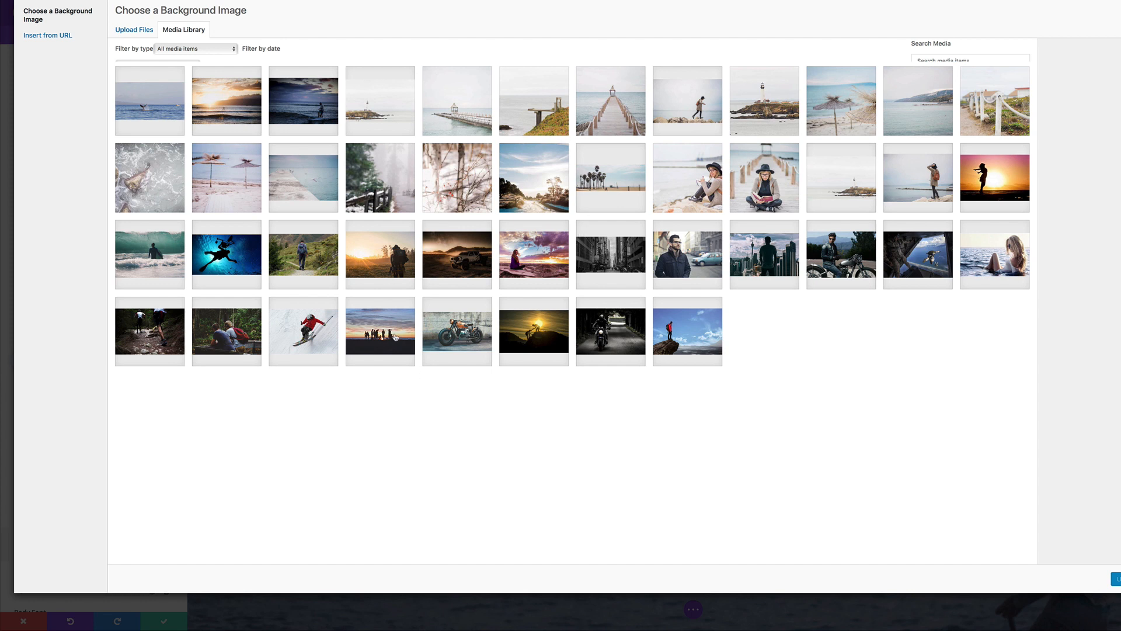
click(234, 252)
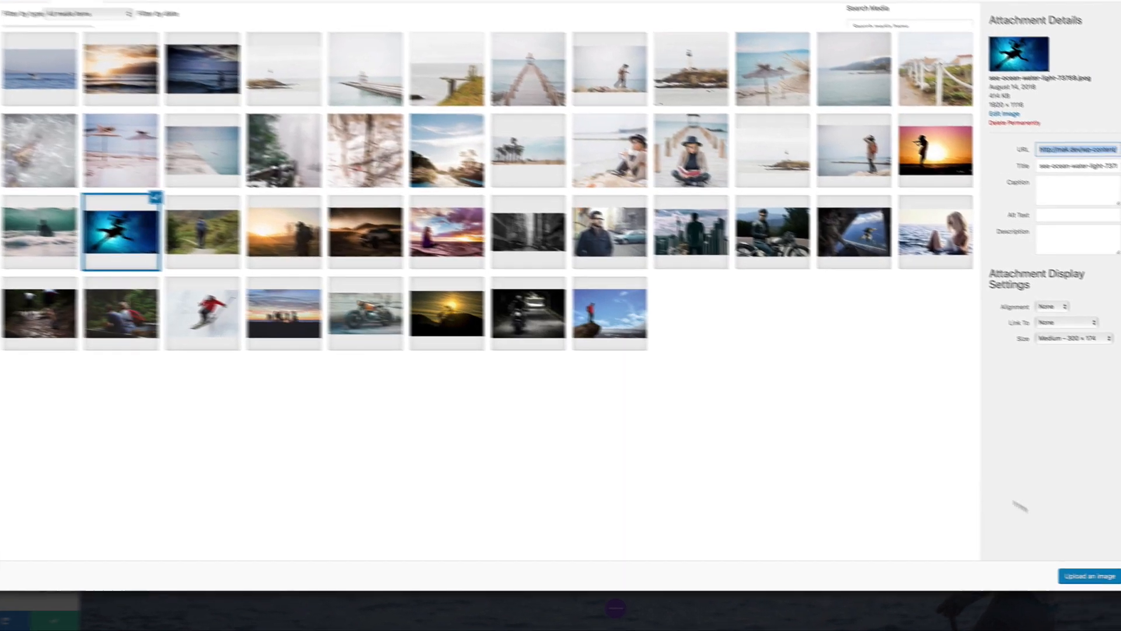
click(1056, 574)
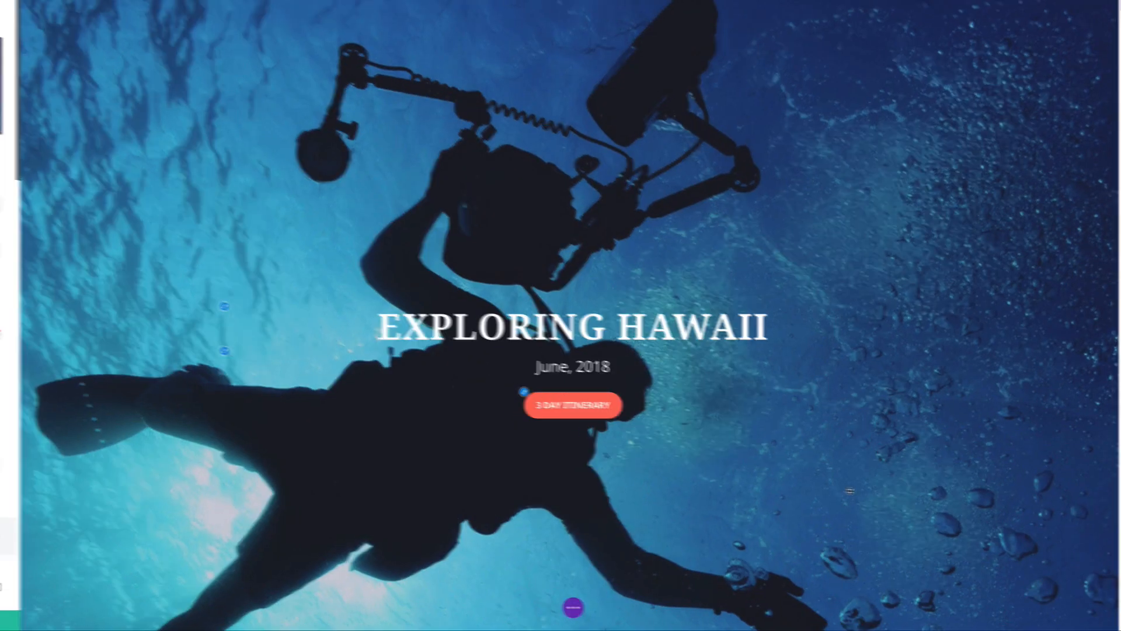
Step: Change the Exploring Hawaii title's font to Lato and set its letter spacing to 4px
click(375, 335)
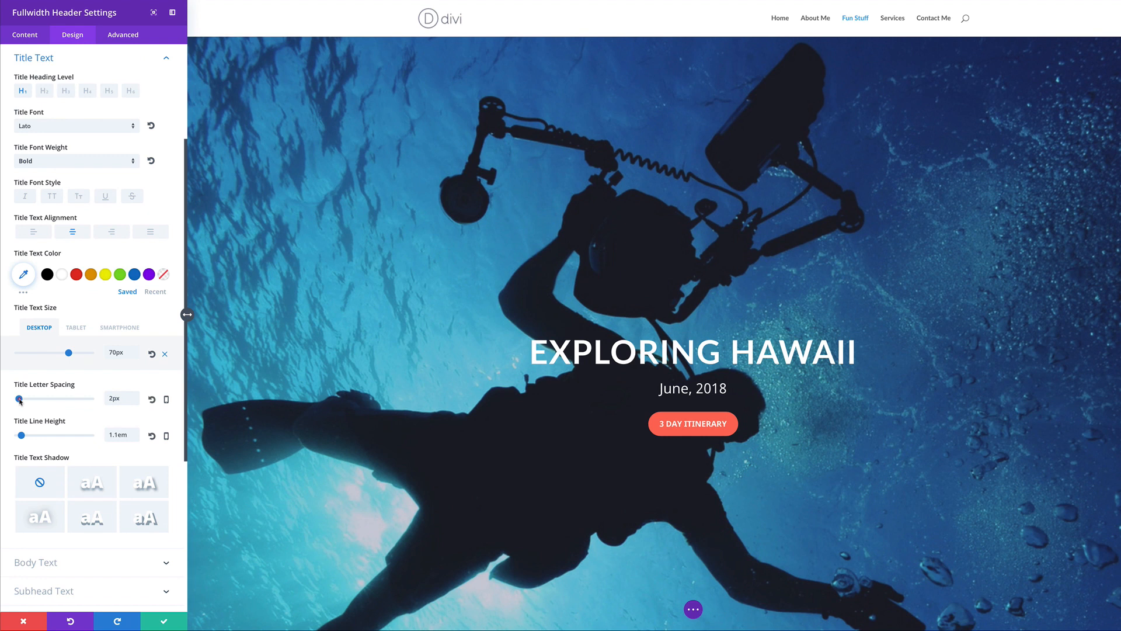
drag(20, 401, 21, 402)
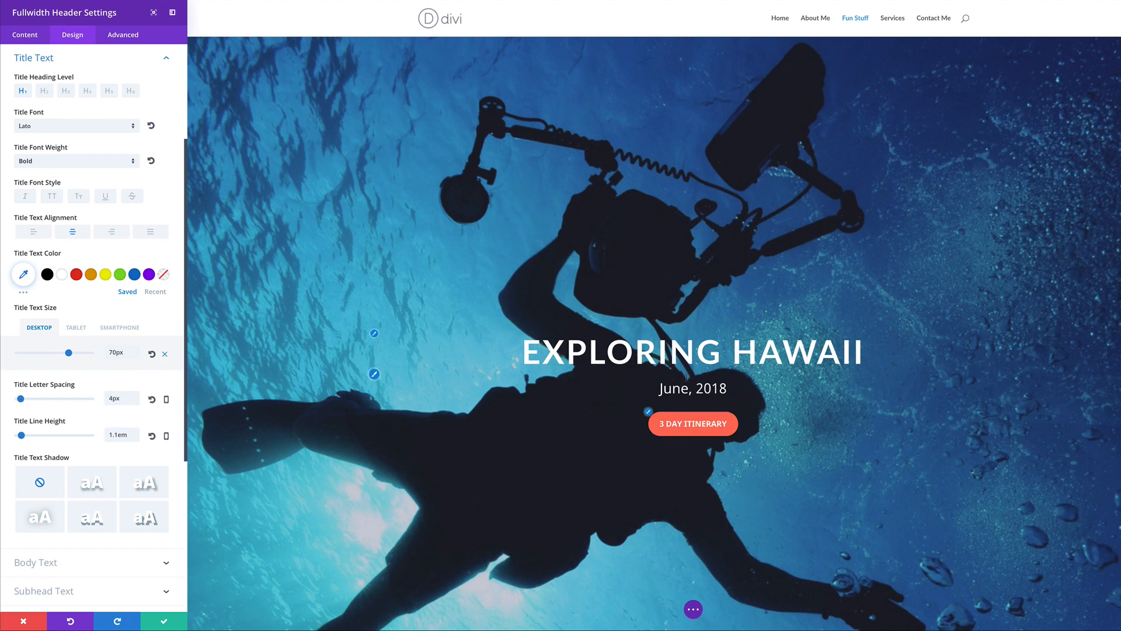
Step: Set both the background and border color of the header's 3 Day Itinerary button to red #e02b20
click(649, 413)
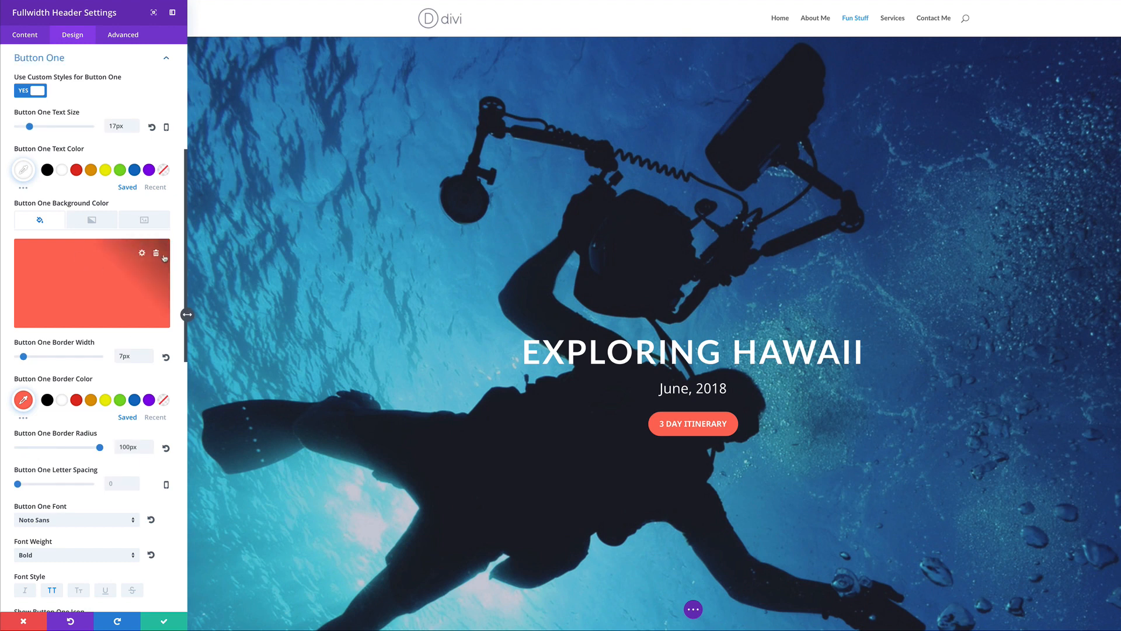
click(107, 273)
click(64, 329)
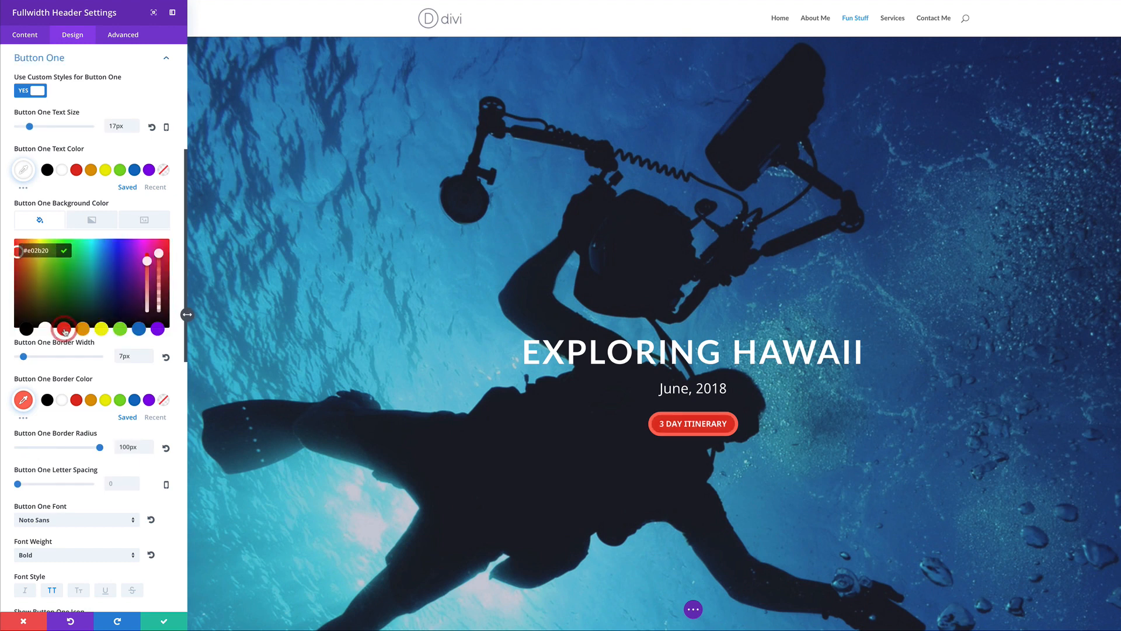
click(76, 400)
Step: Change the header button's font to Lato with 2px hover letter spacing, and save the fullwidth header
scroll(77, 488, down, 1)
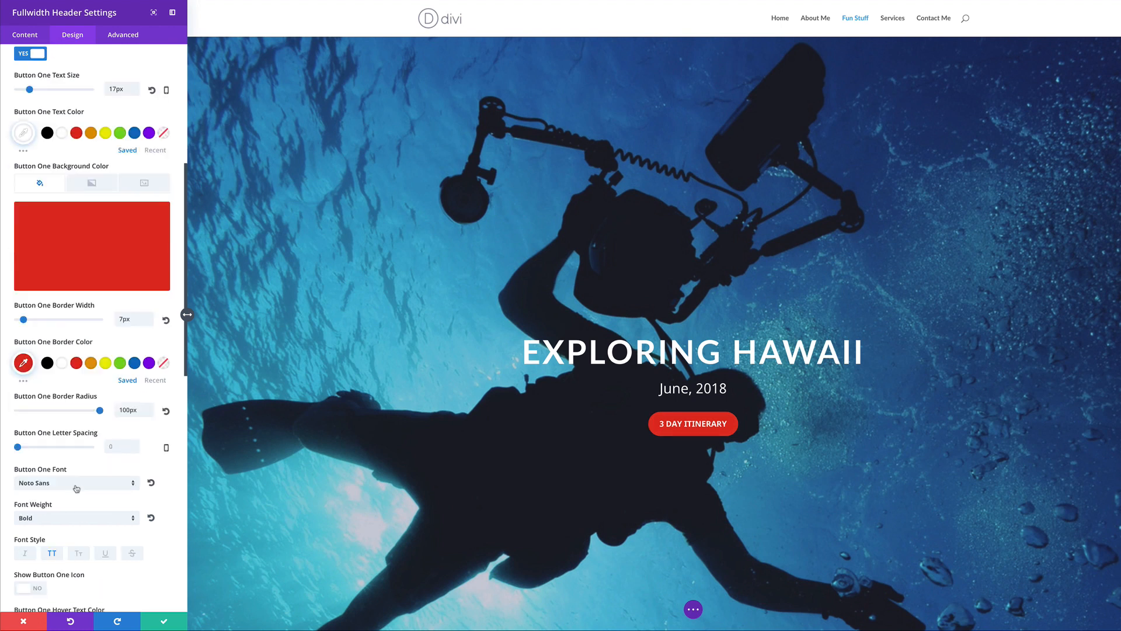
click(77, 483)
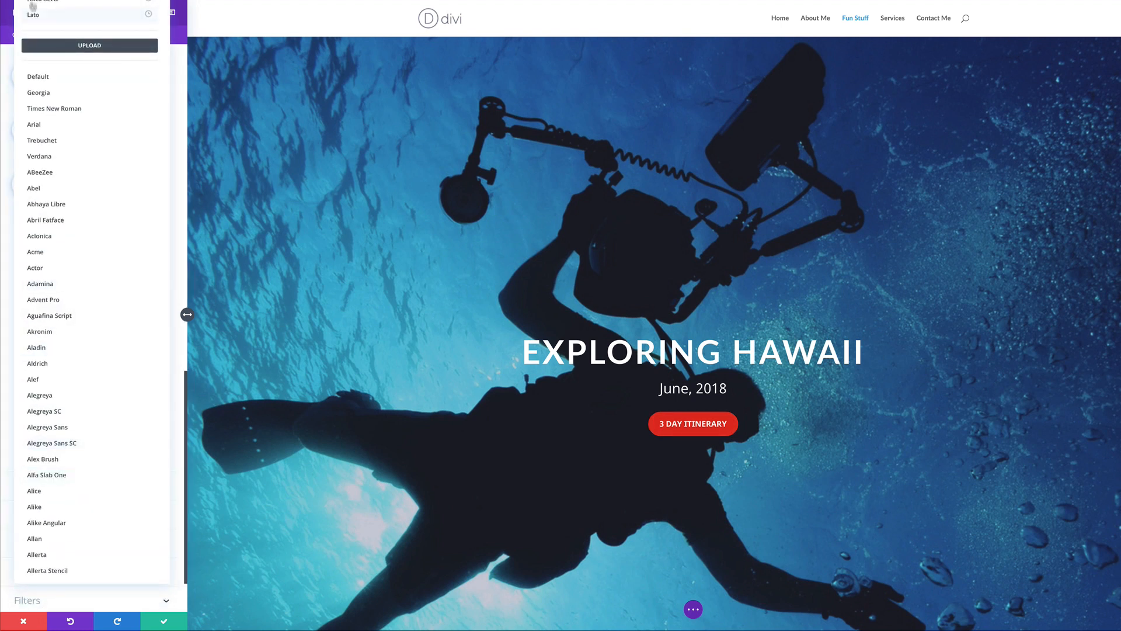
click(42, 18)
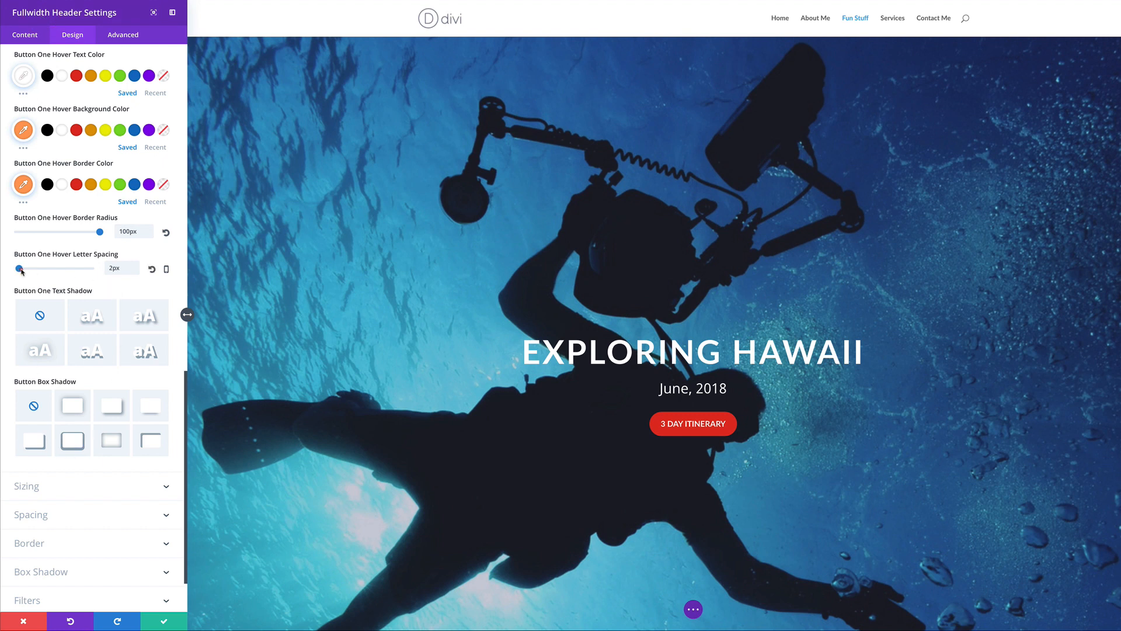
drag(27, 270, 22, 270)
scroll(425, 450, down, 6)
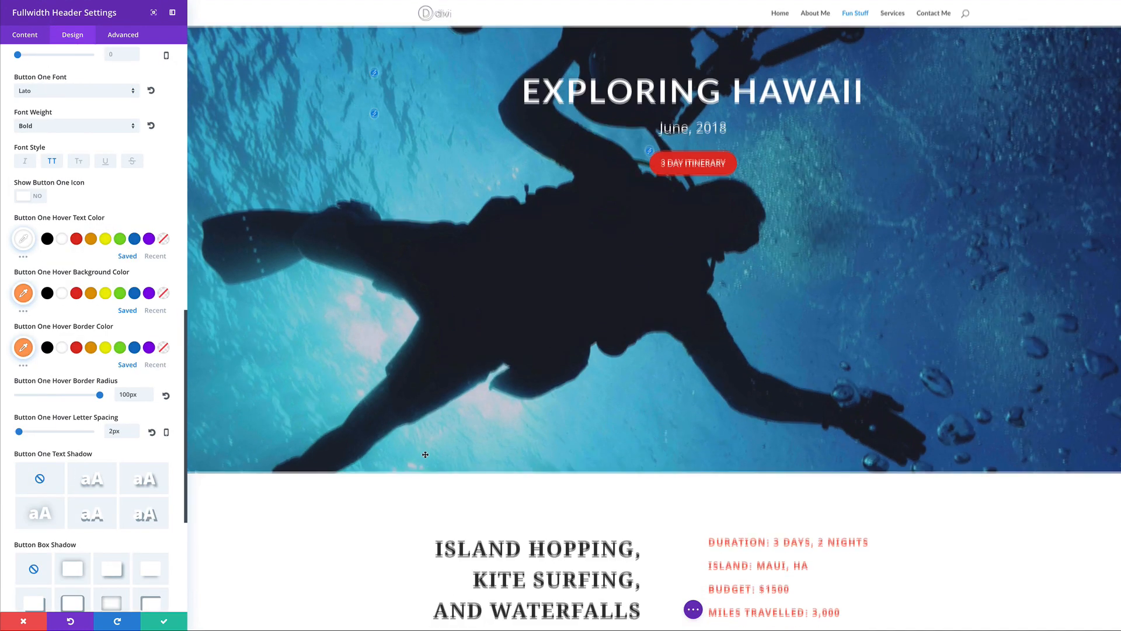
scroll(425, 454, down, 2)
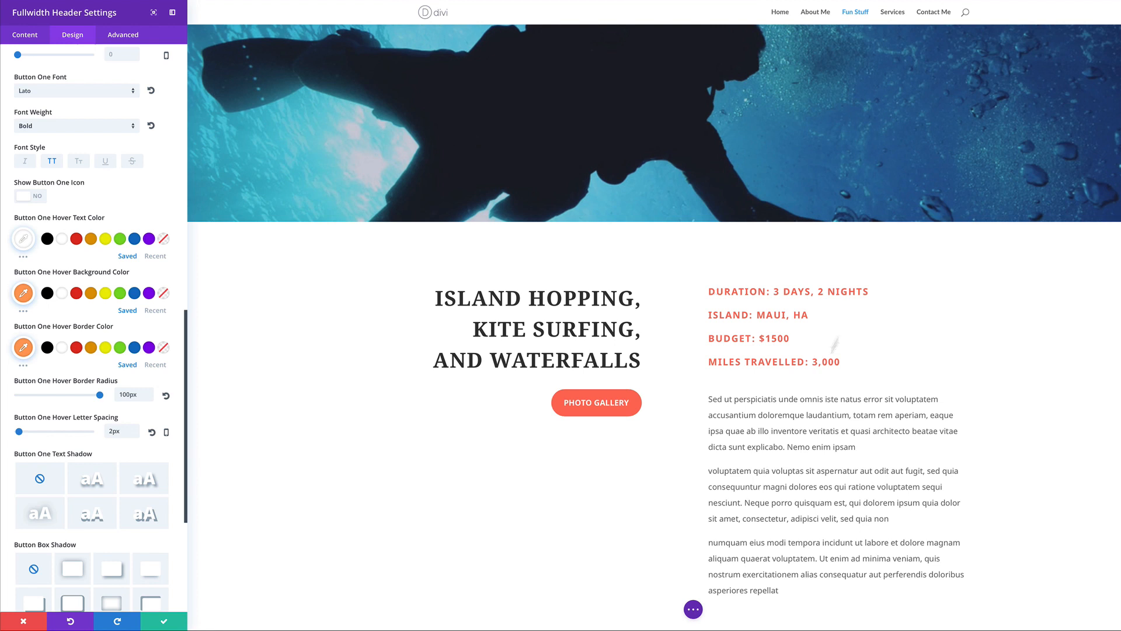
click(164, 624)
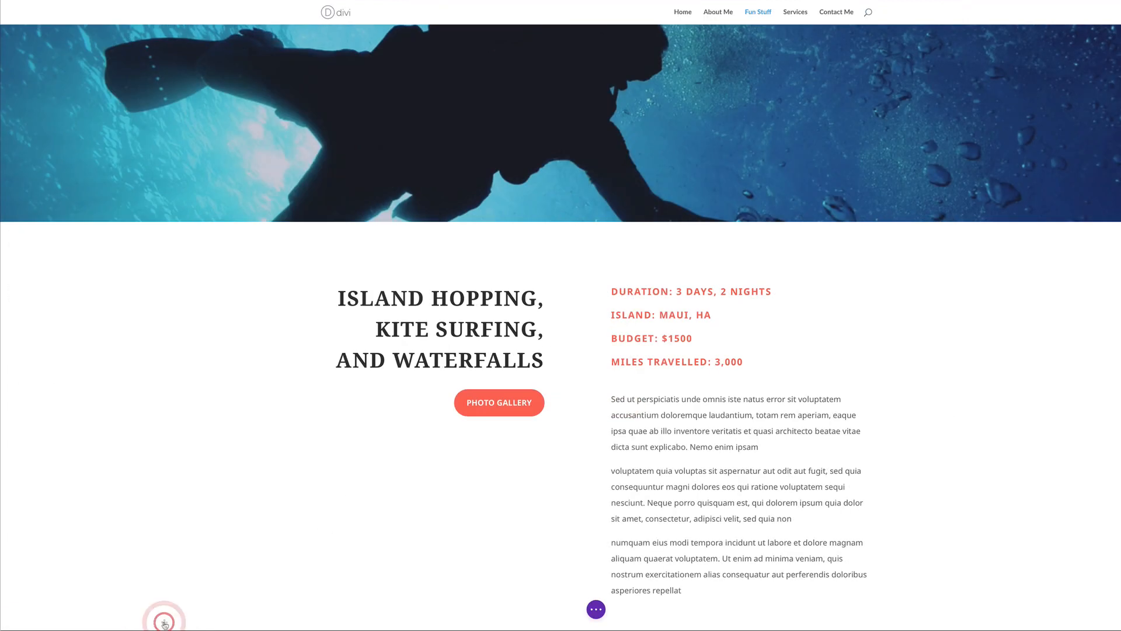
Step: Replace the lighthouse background of the section with the progress bars with campfire-984020_1920.jpg and save the section
scroll(659, 367, down, 5)
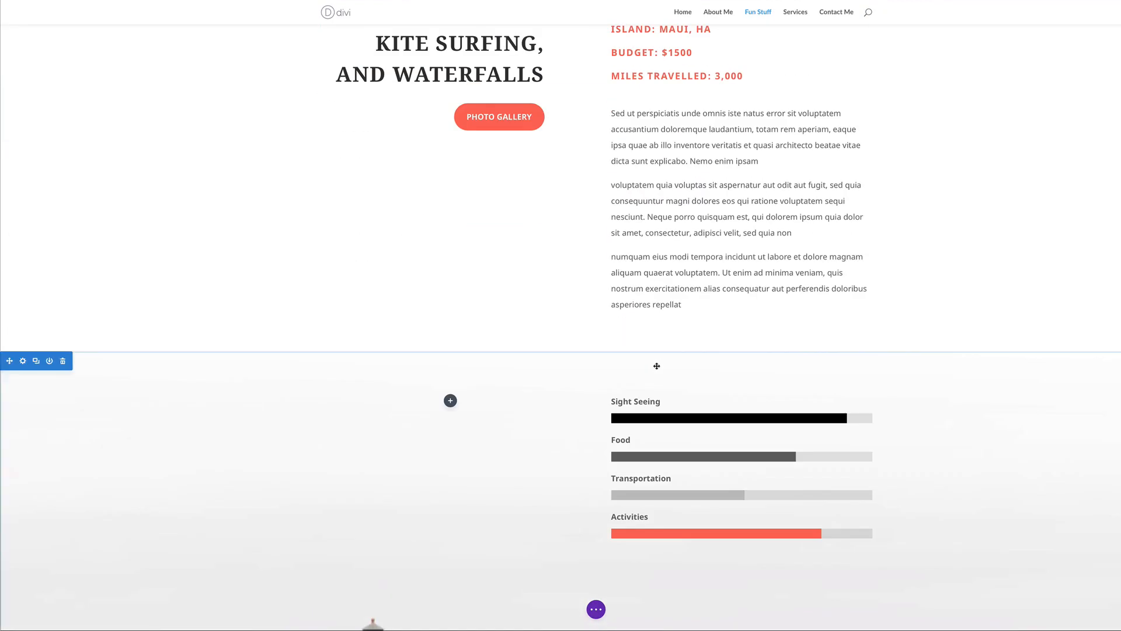
scroll(657, 366, down, 4)
scroll(657, 366, down, 3)
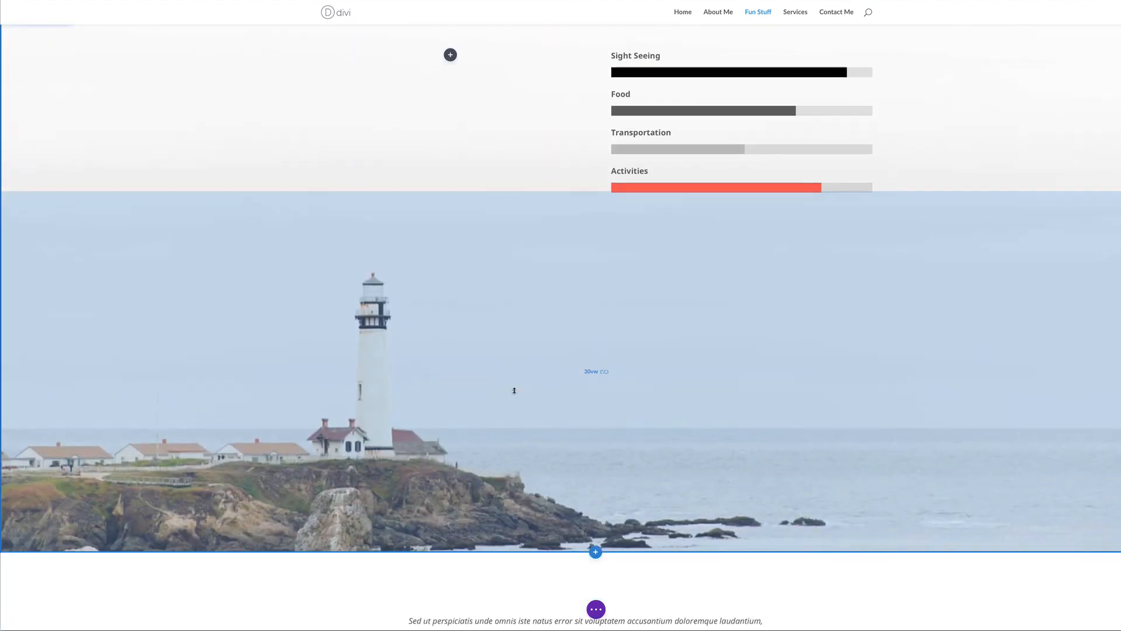
scroll(514, 389, up, 2)
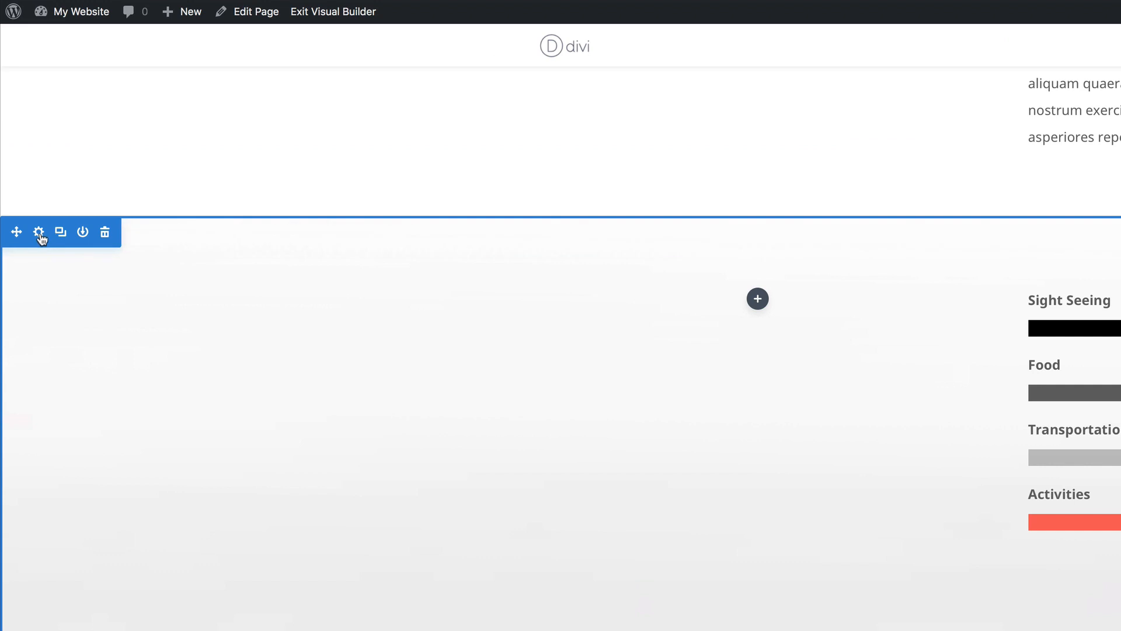
click(39, 233)
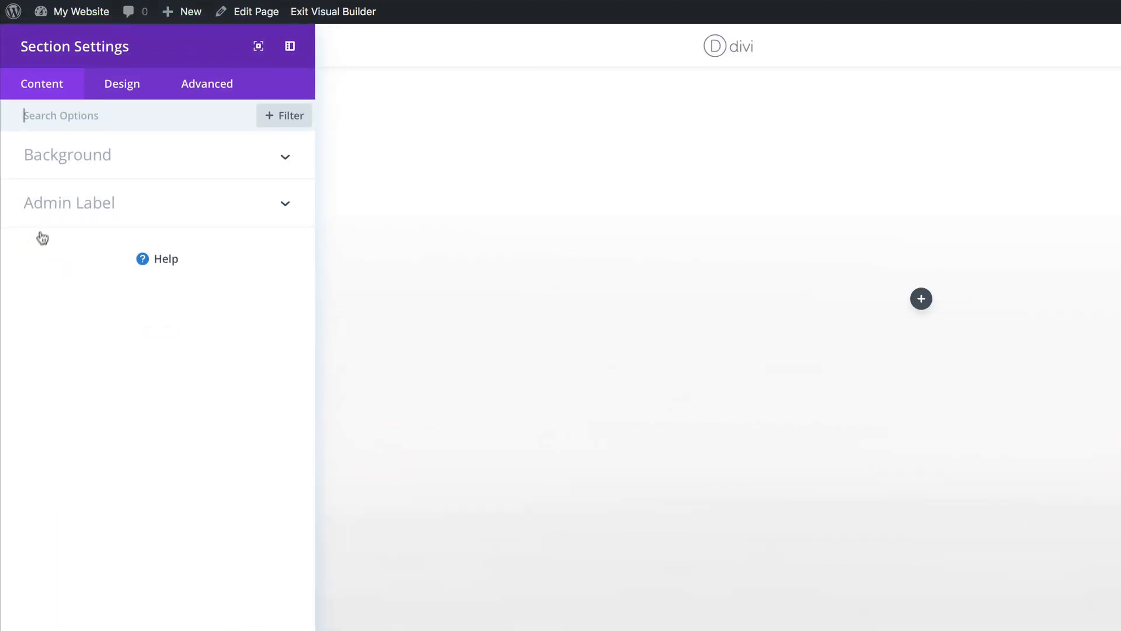
click(76, 156)
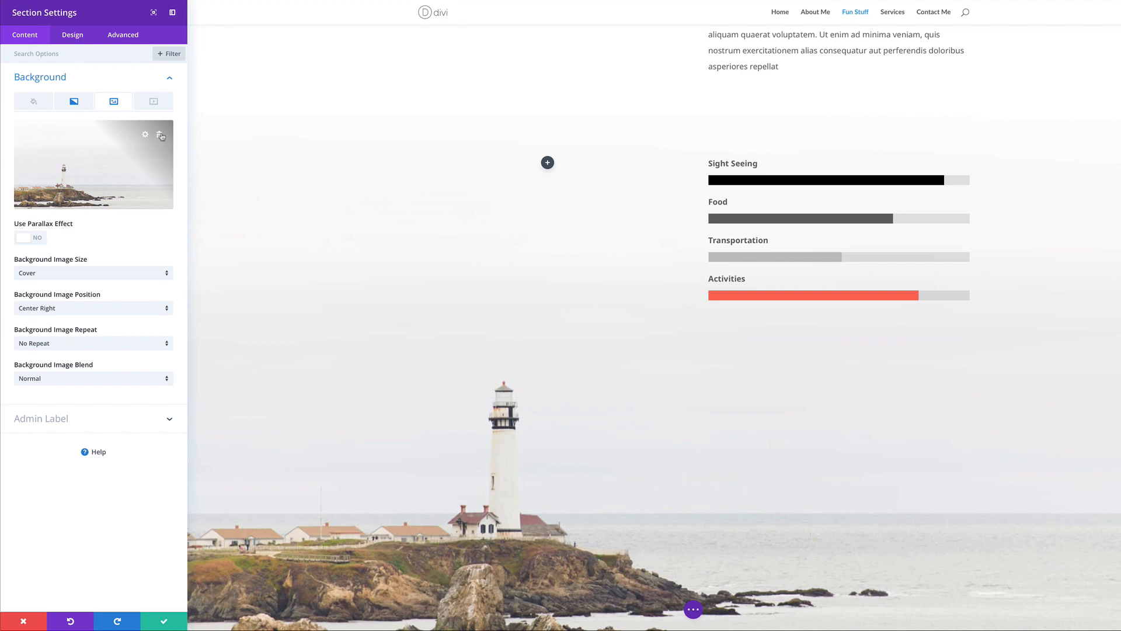
click(102, 162)
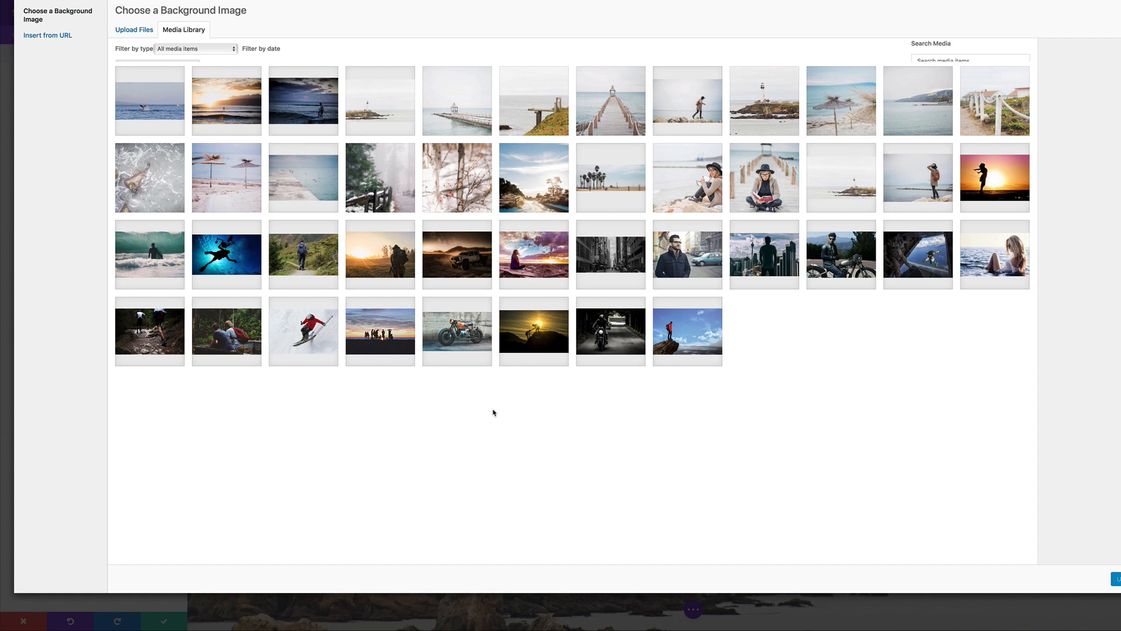
click(390, 341)
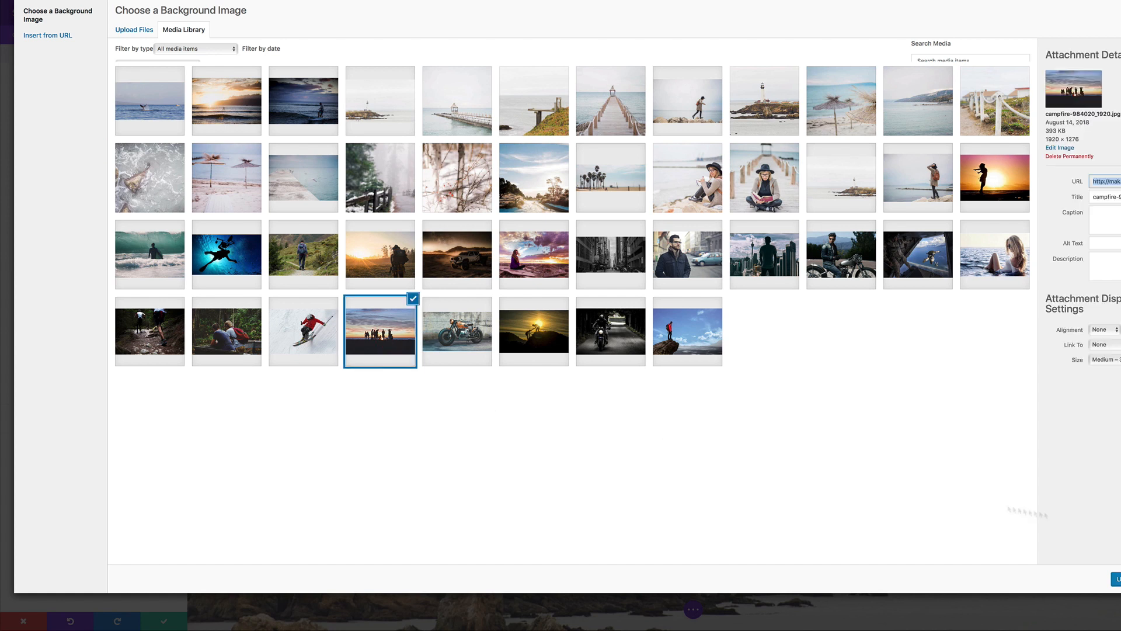
click(1116, 580)
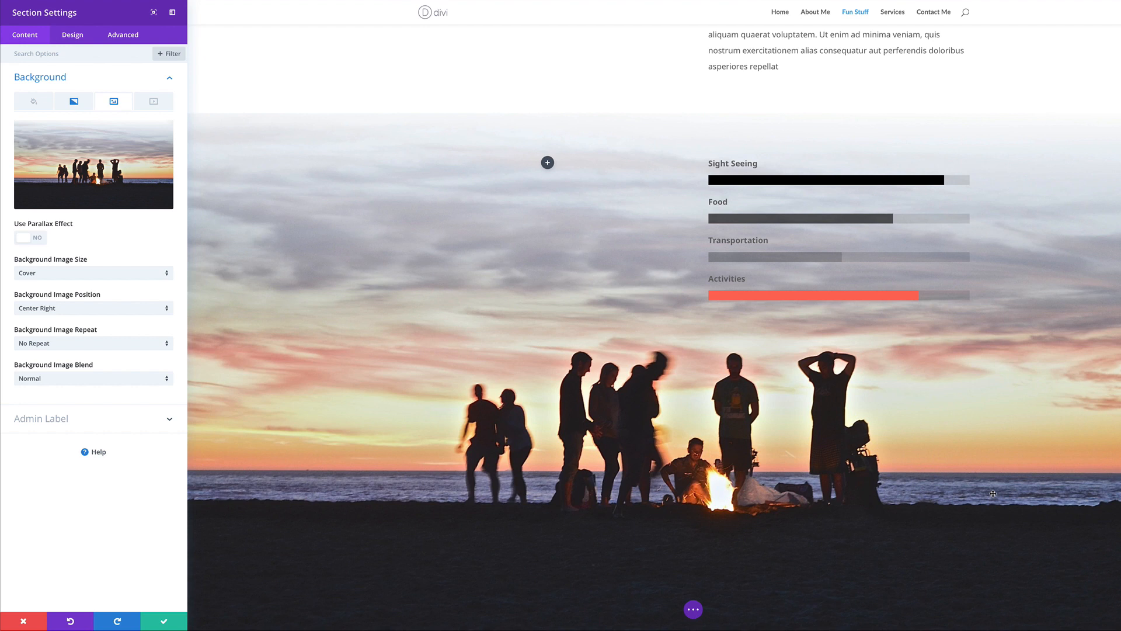
scroll(628, 429, down, 3)
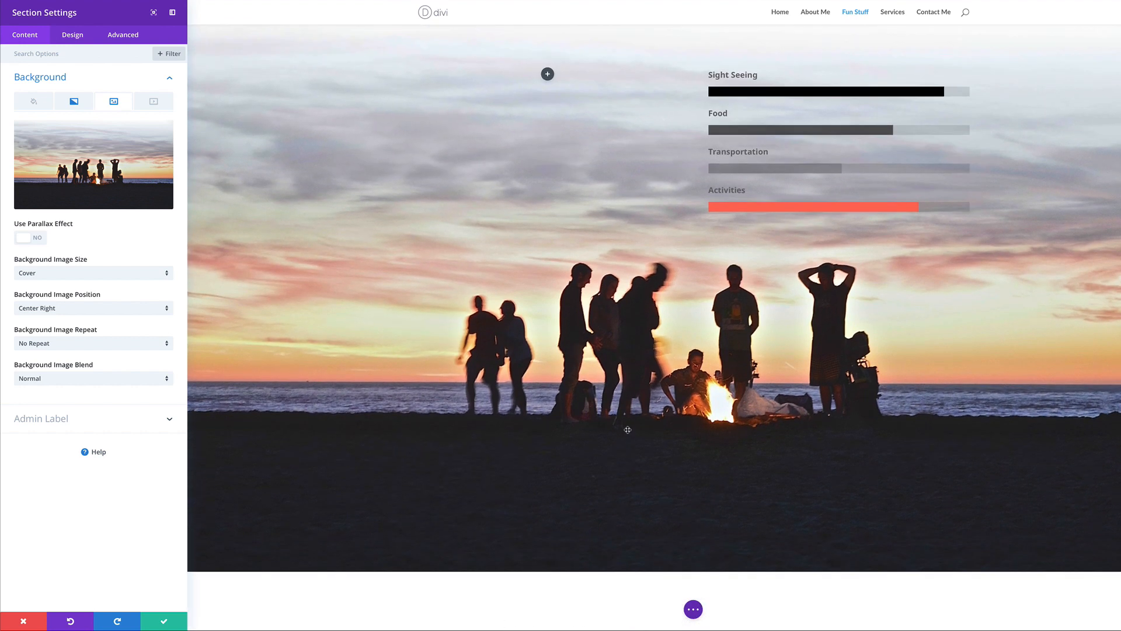
scroll(627, 430, up, 5)
scroll(628, 430, up, 2)
scroll(628, 430, up, 3)
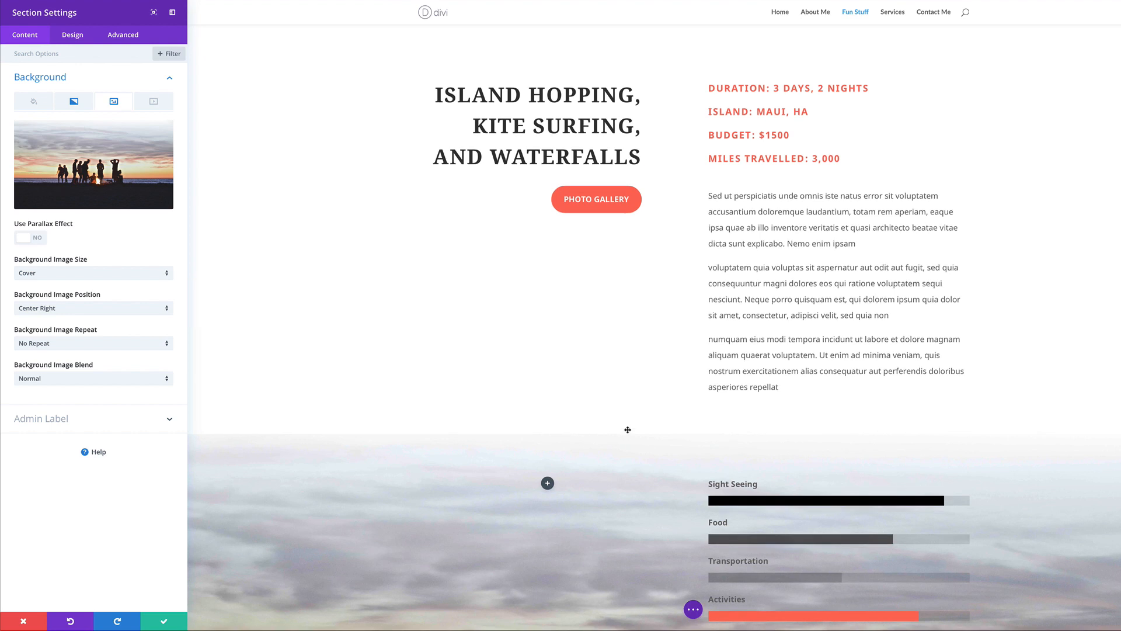
scroll(628, 430, up, 2)
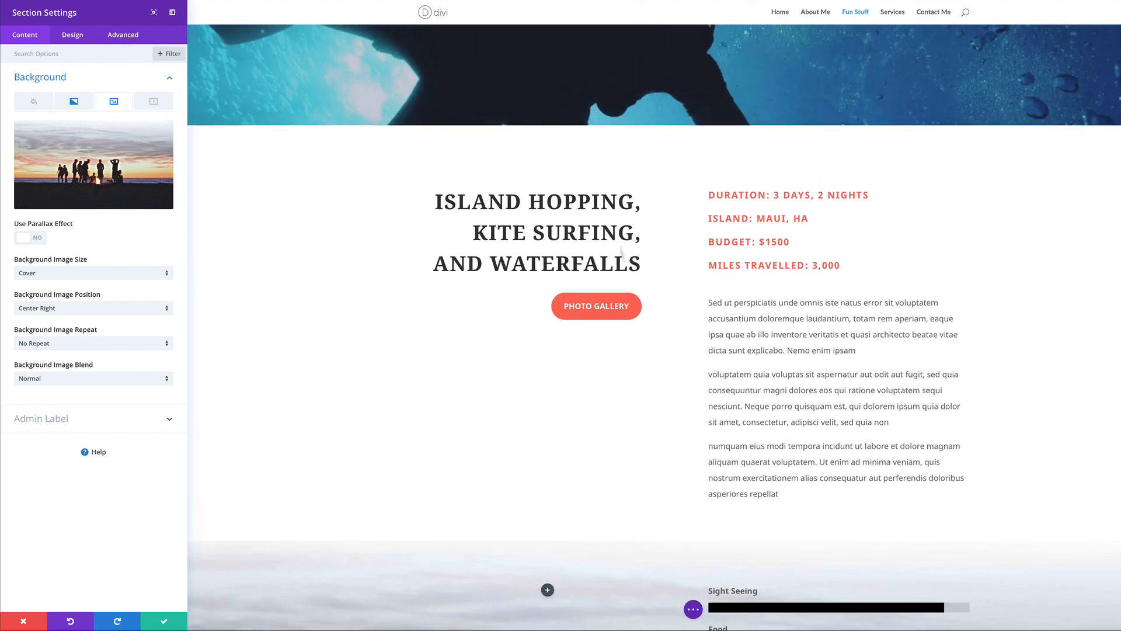
click(166, 622)
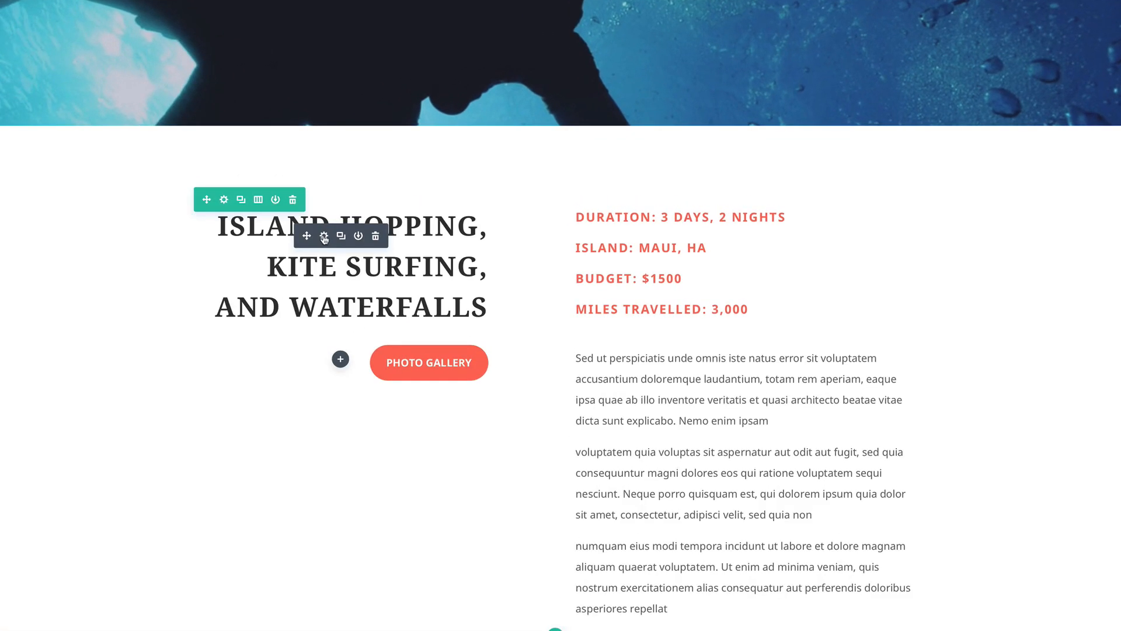
Step: Change the title font of the Island Hopping call to action to Lato
click(325, 236)
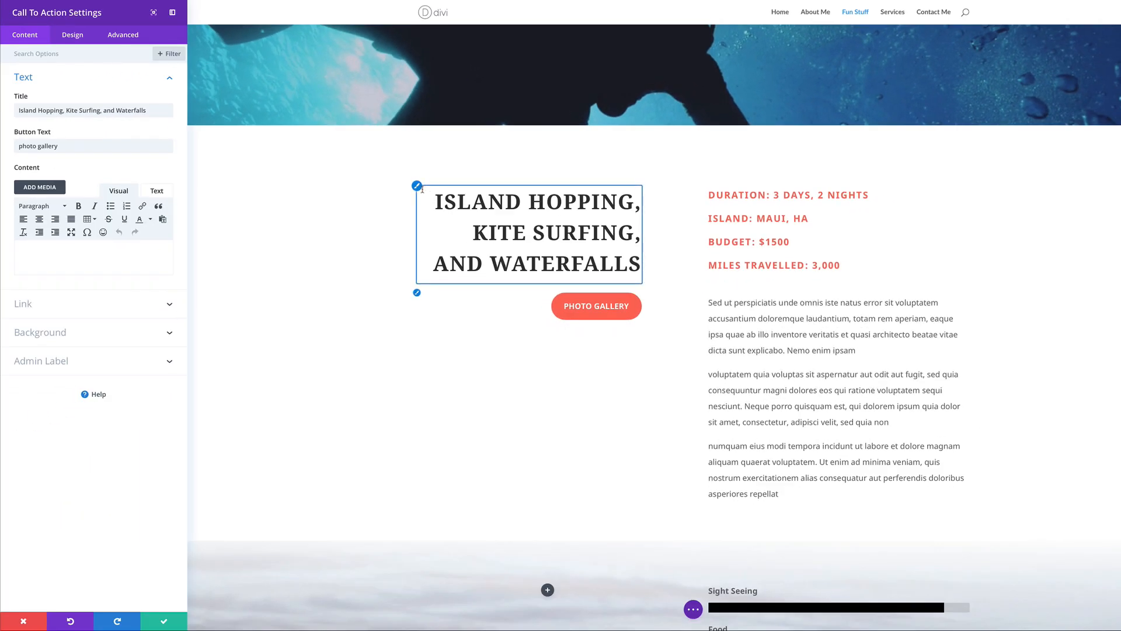
click(418, 189)
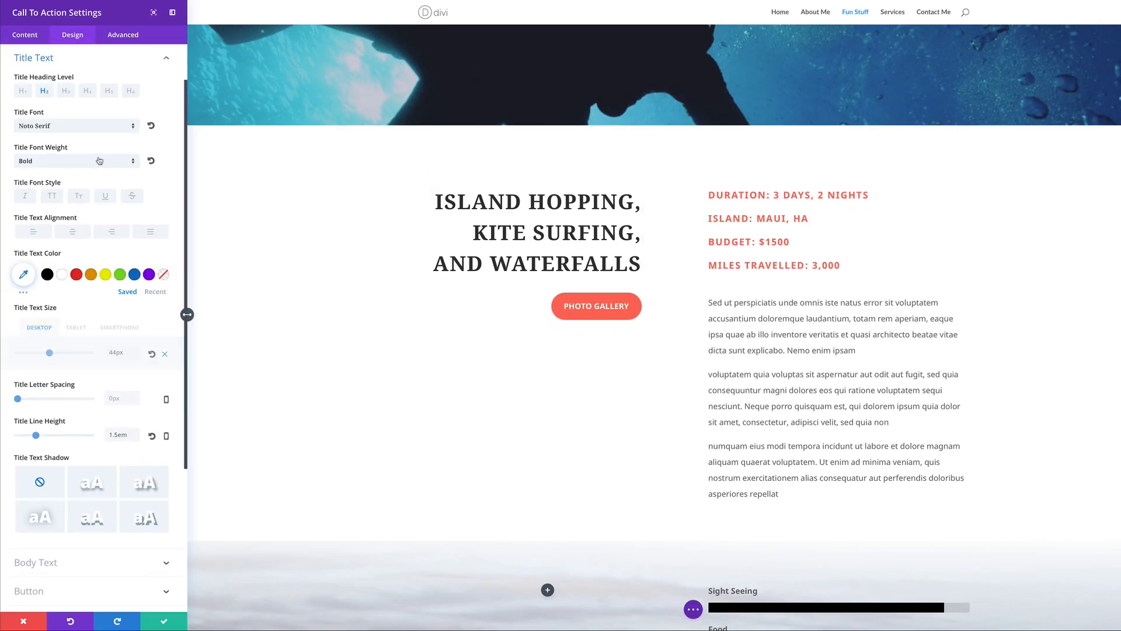
click(90, 127)
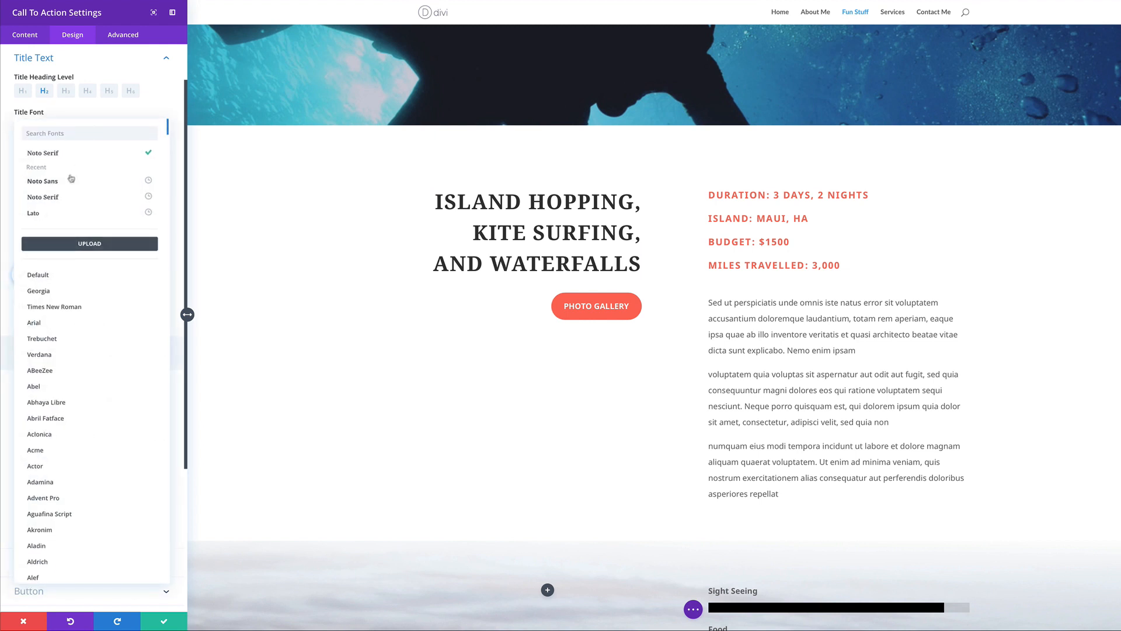
click(57, 213)
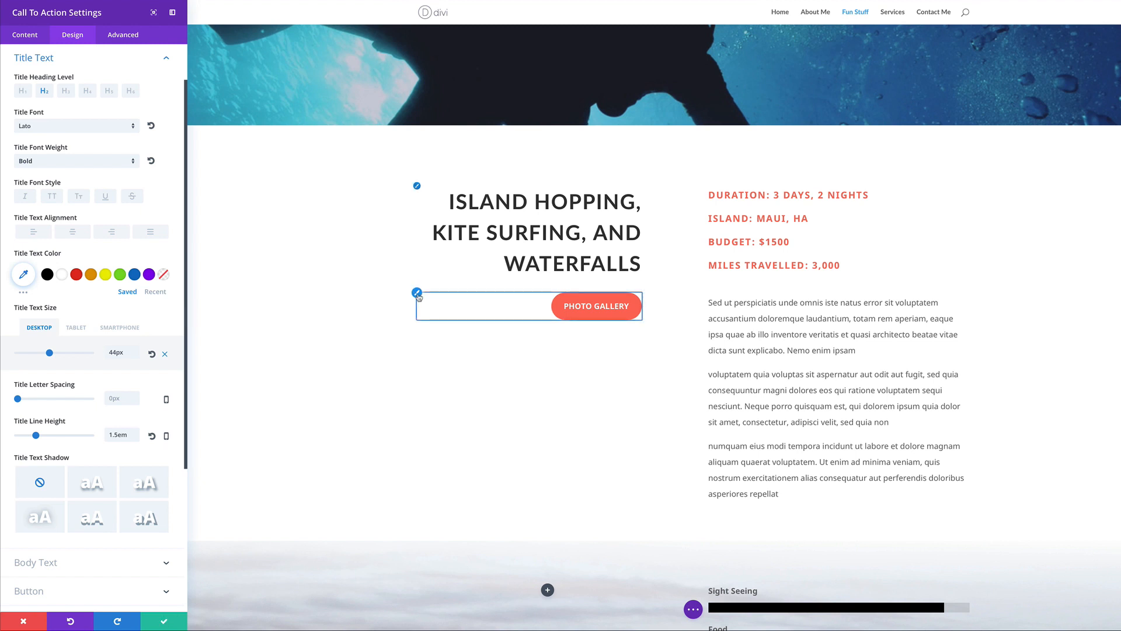
Step: Set the Photo Gallery button's border and background color to red #e02b20, with 0px letter spacing
click(418, 293)
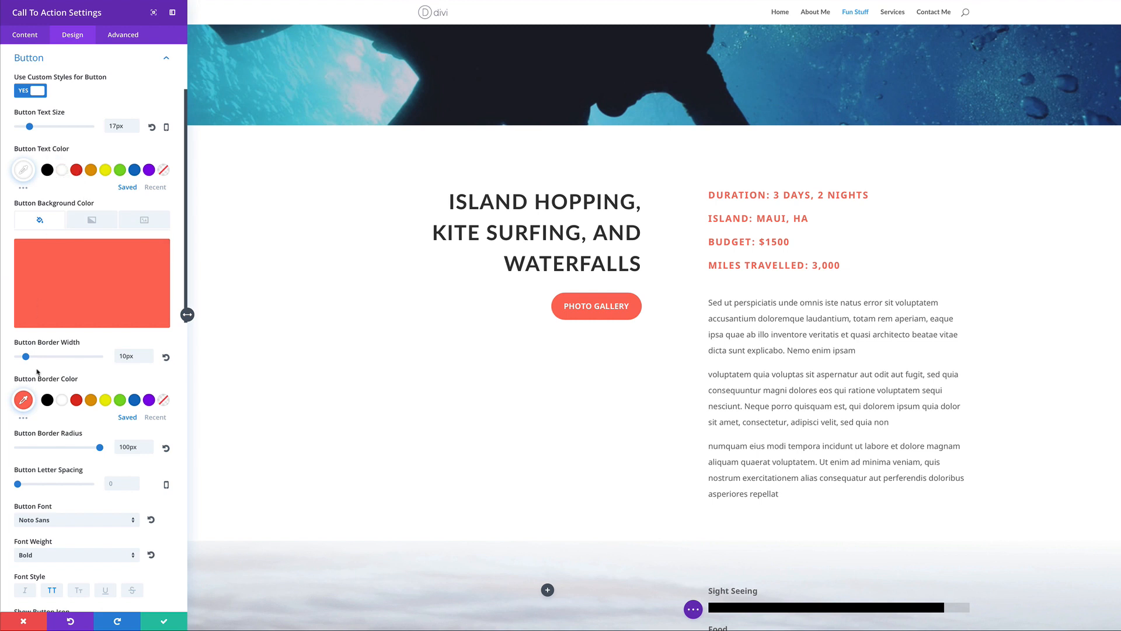
click(76, 399)
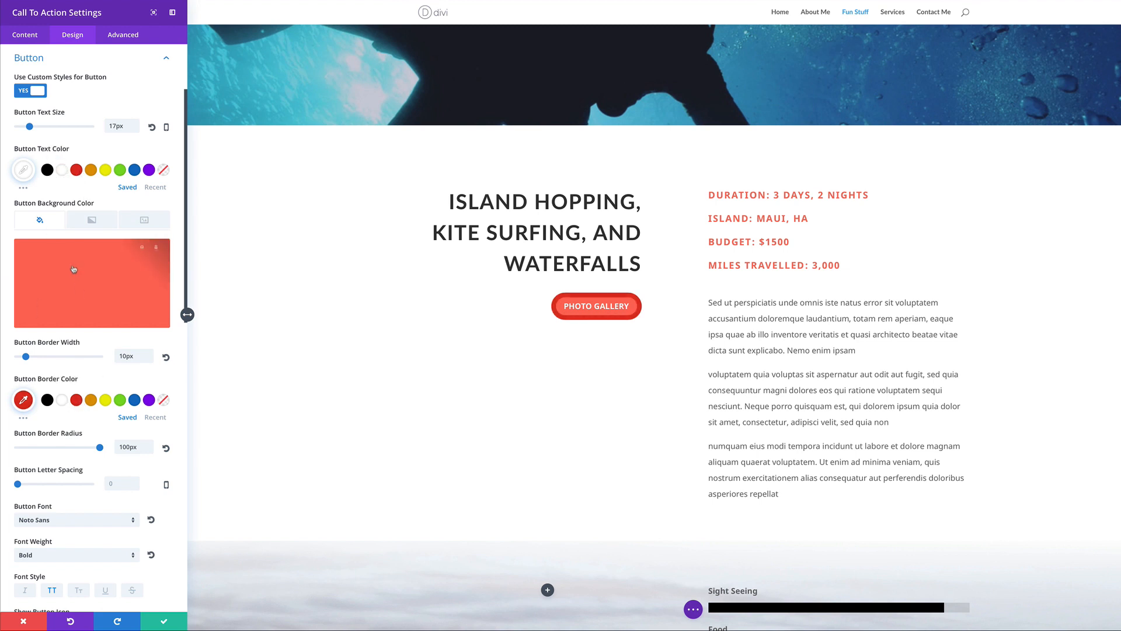
click(111, 276)
click(64, 330)
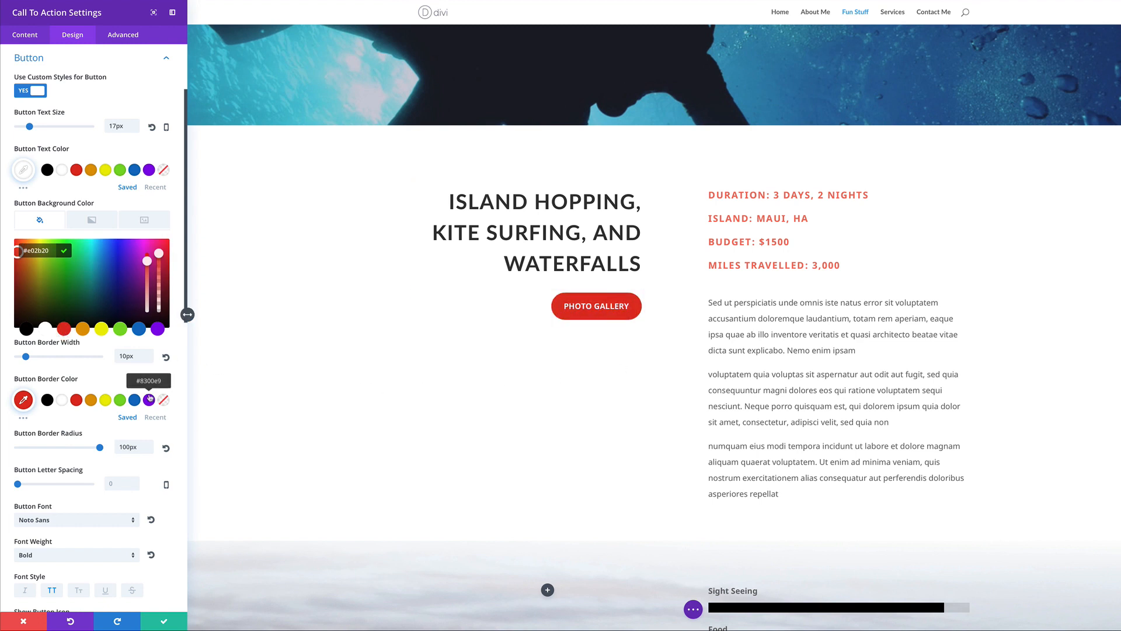
click(139, 425)
scroll(62, 504, down, 1)
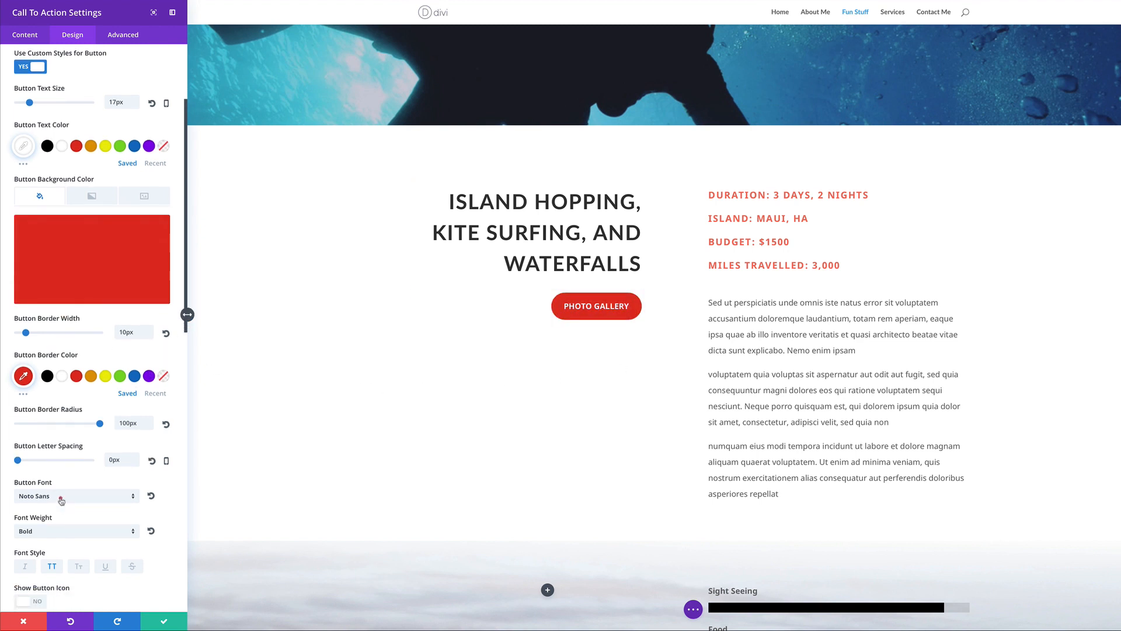
Step: Change the Photo Gallery button's font to Lato and save the call to action
click(61, 496)
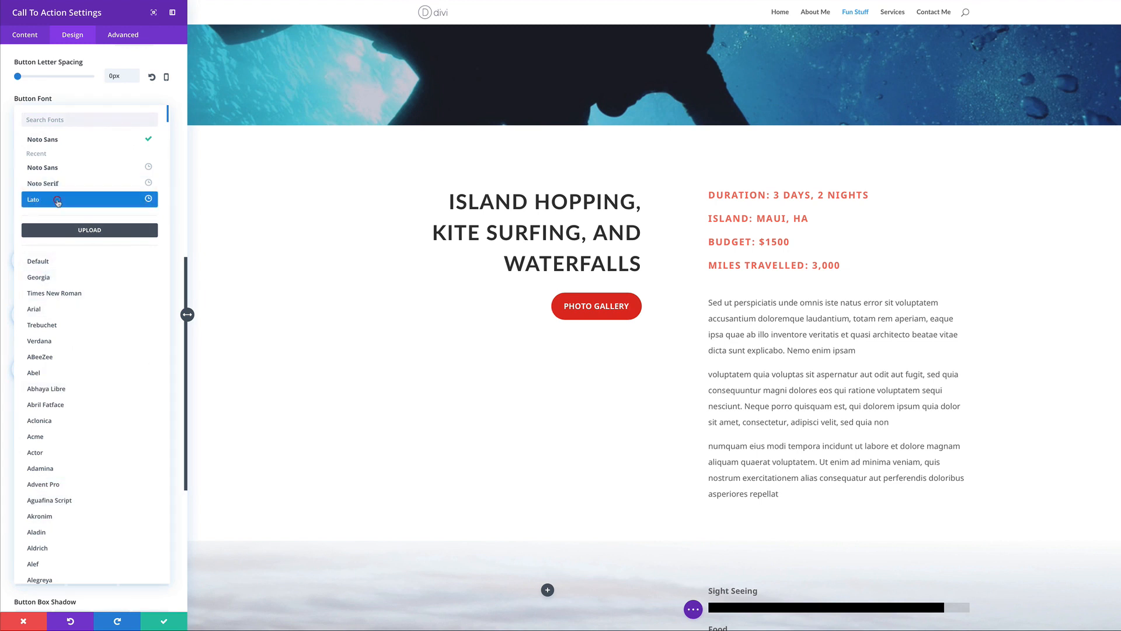
click(58, 201)
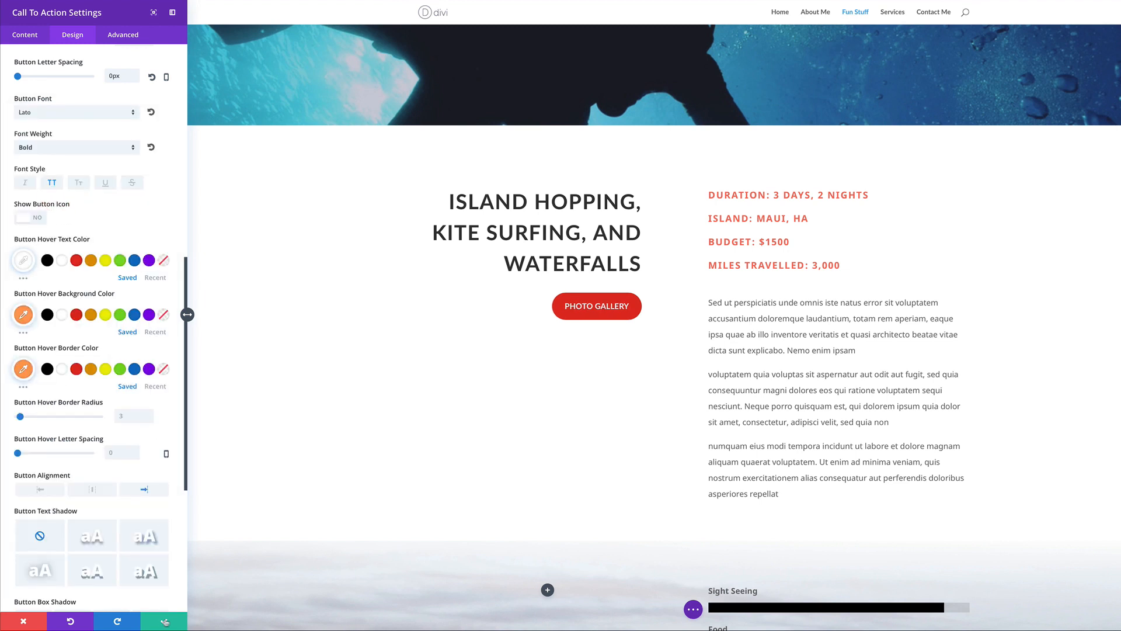
click(162, 620)
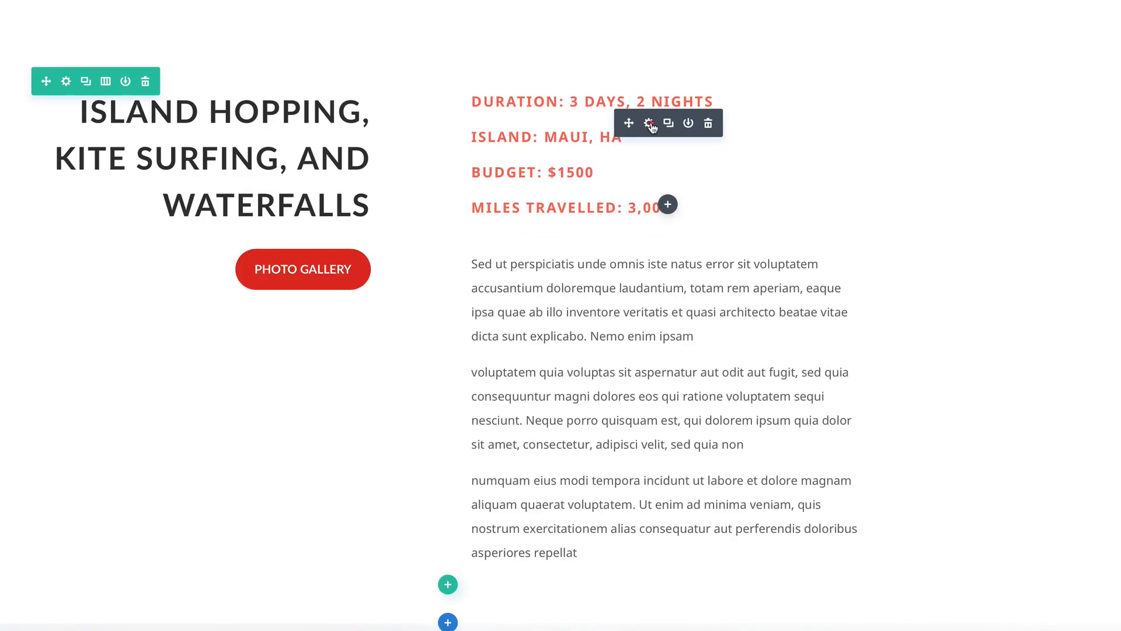
Step: Set the Heading 5 font of the trip details text to Lato with red text color, and save the module
click(730, 209)
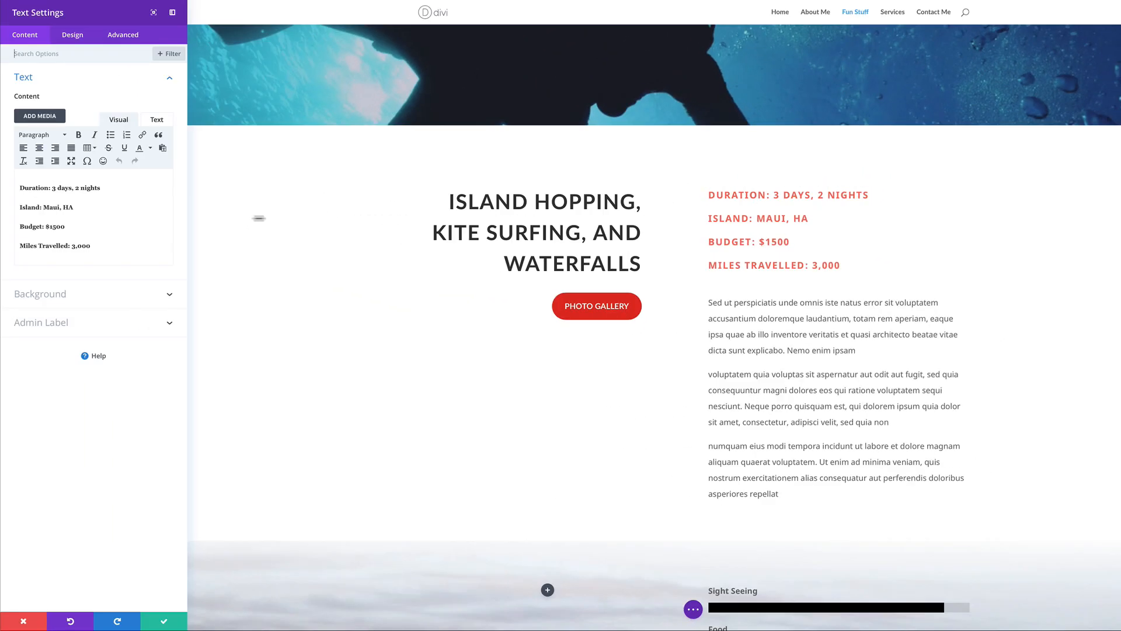
click(76, 36)
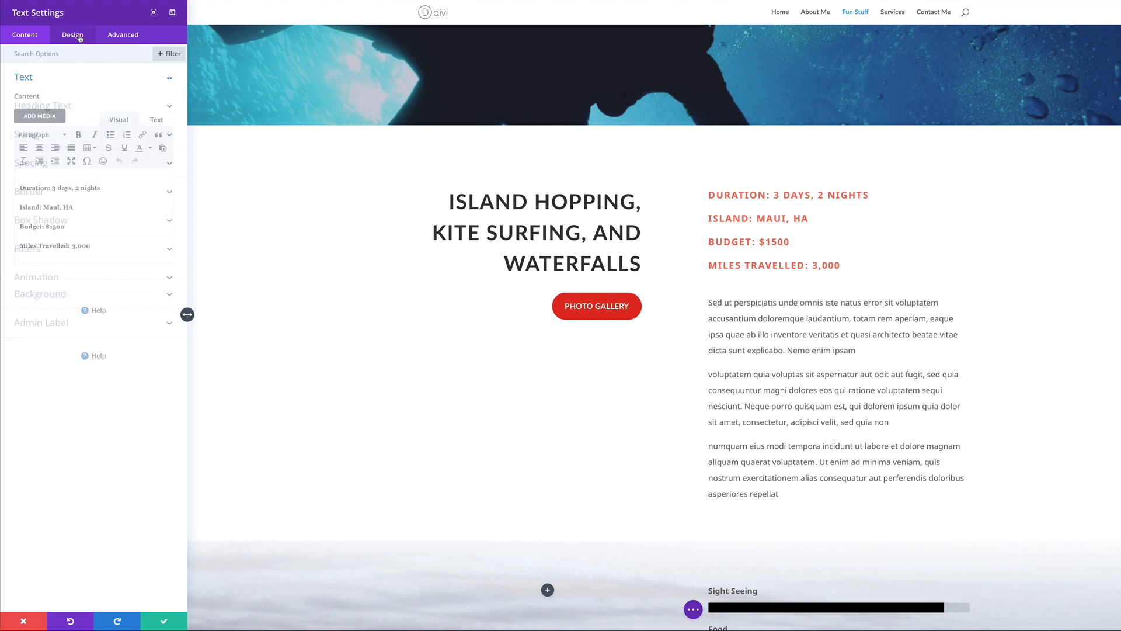
click(711, 188)
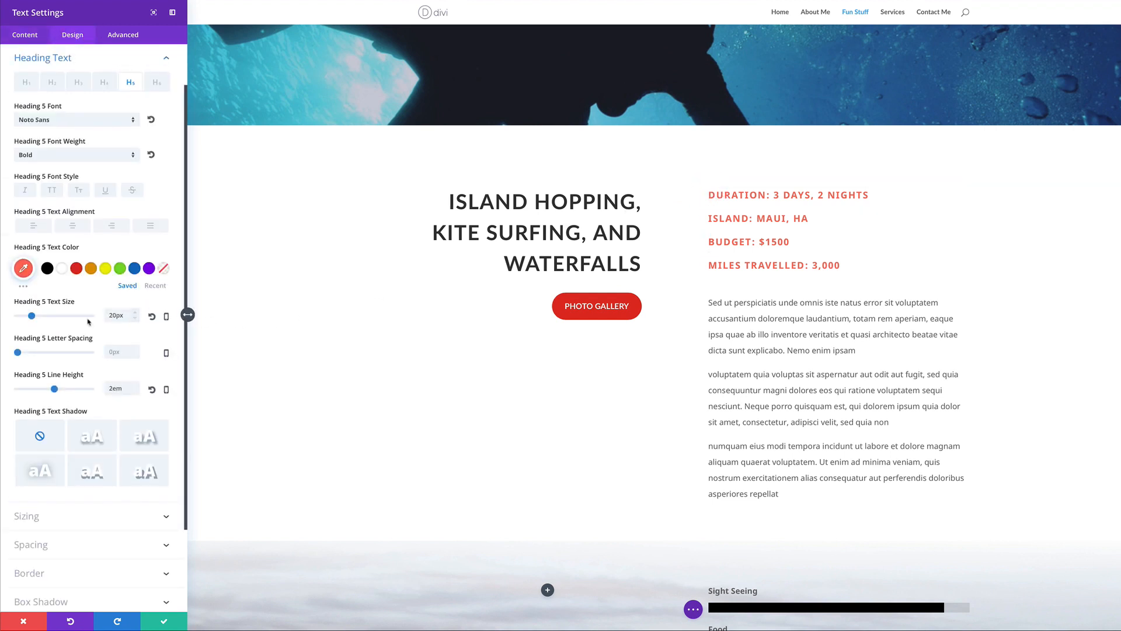
click(58, 121)
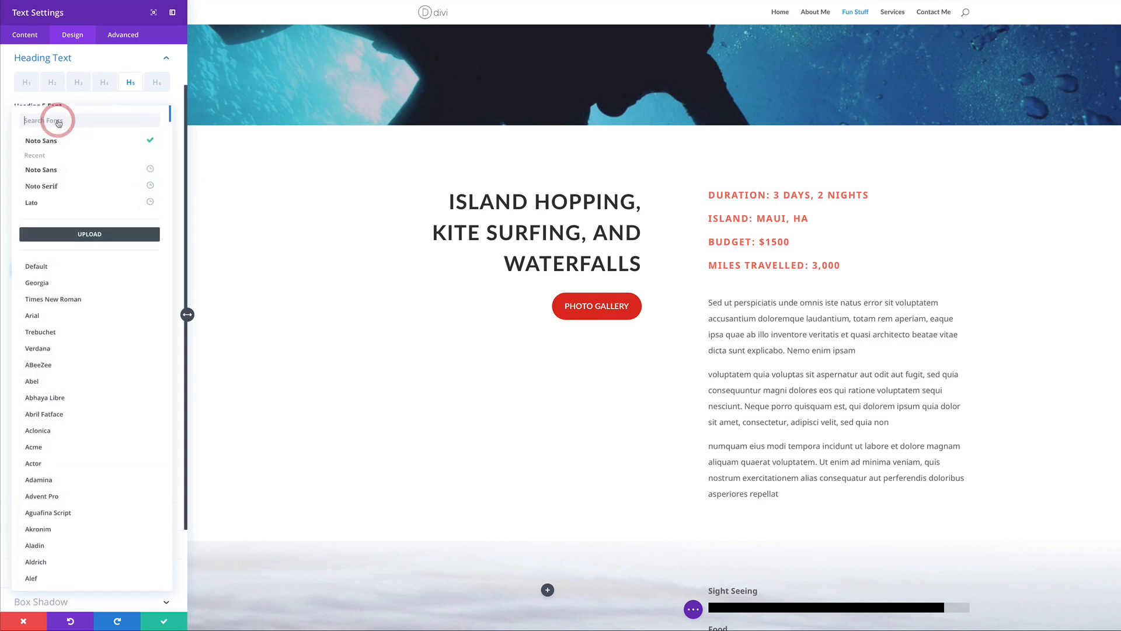
click(46, 204)
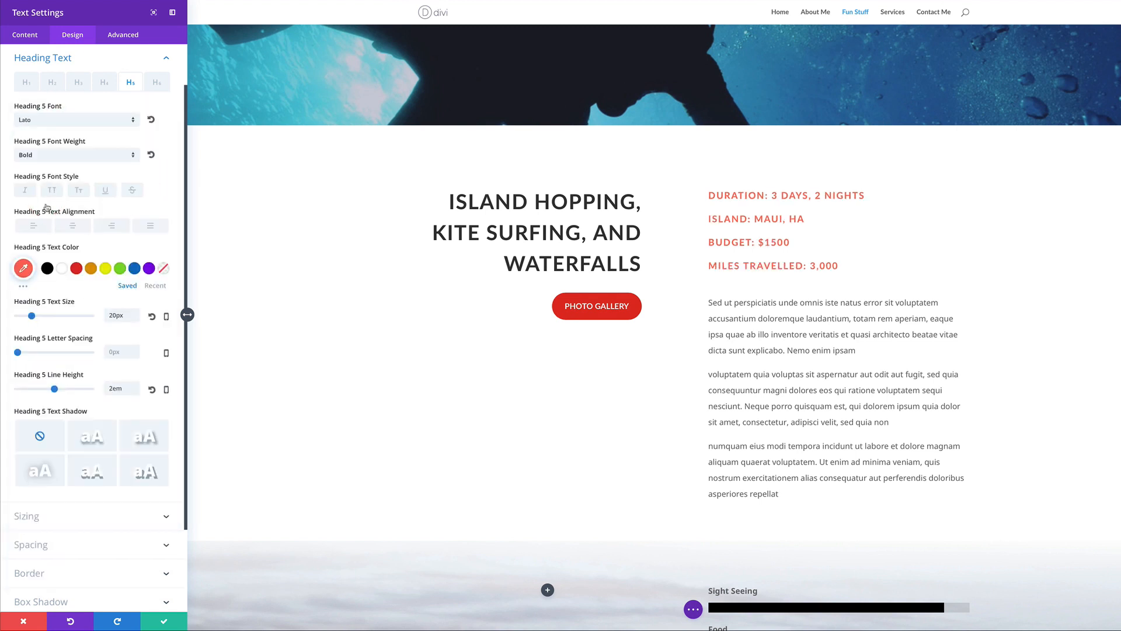
click(77, 269)
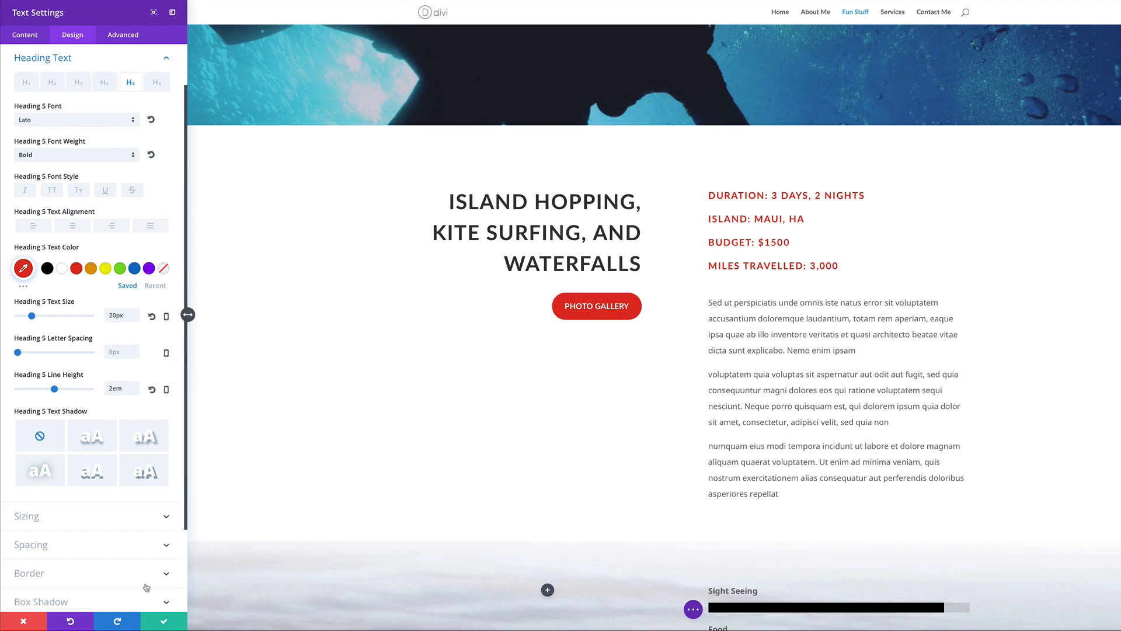
click(163, 624)
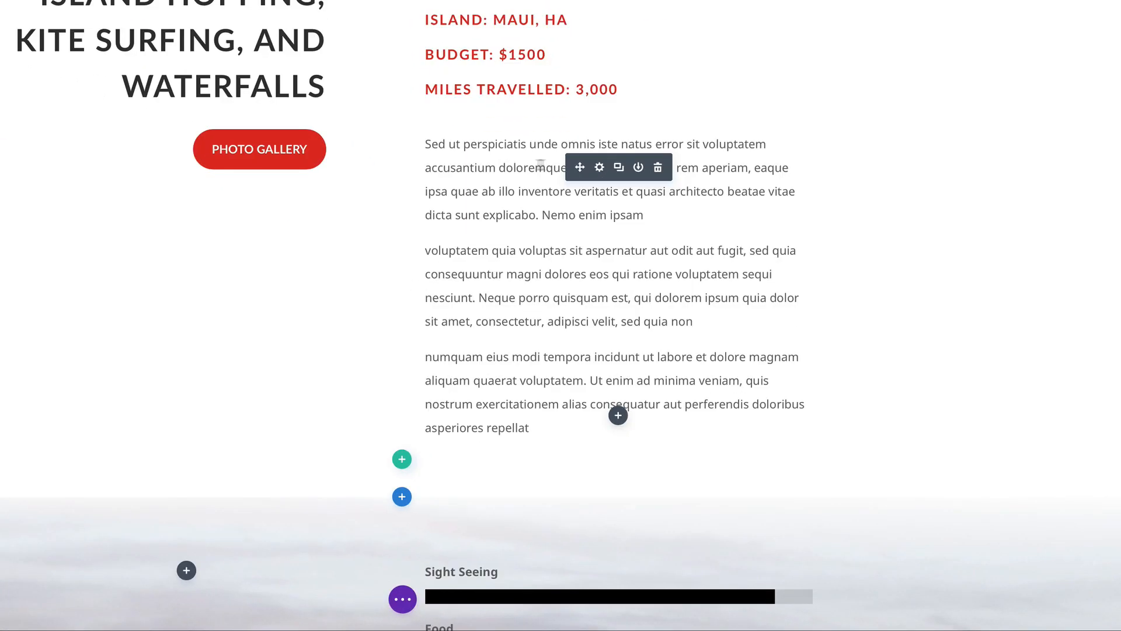
Step: Change the font of the body paragraphs below the trip details to Lato and save the text module
click(600, 168)
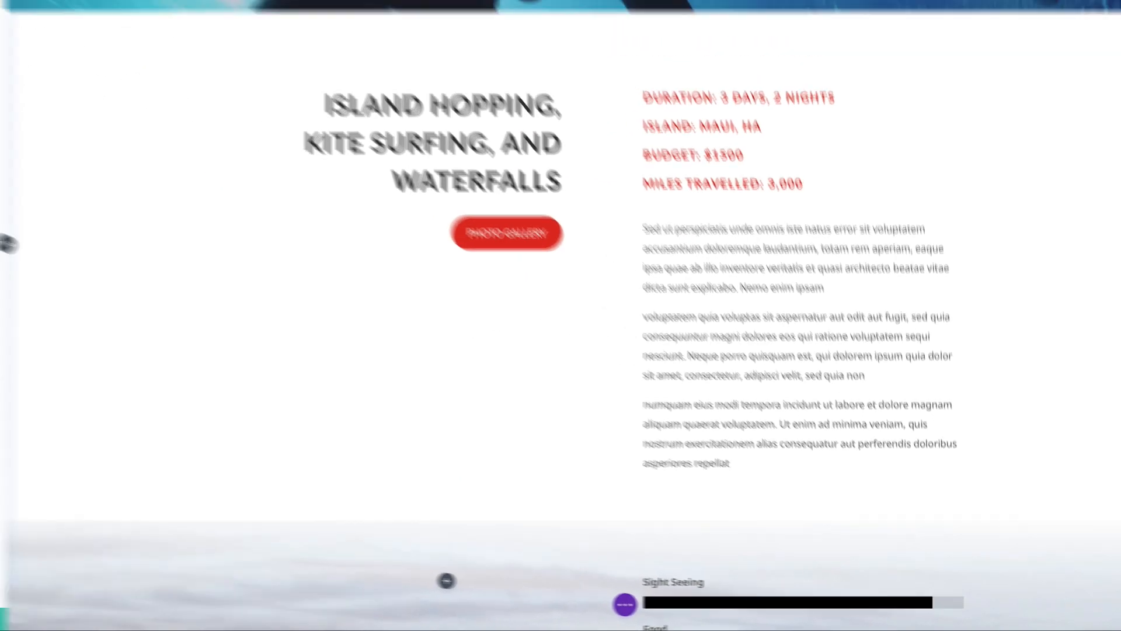
click(72, 35)
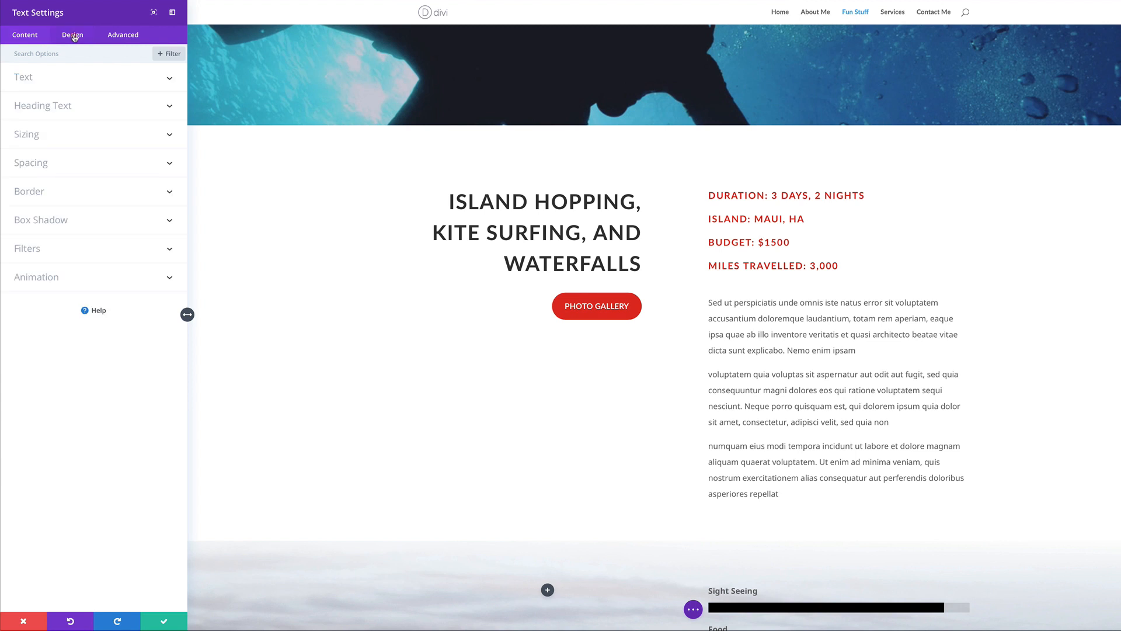
click(710, 297)
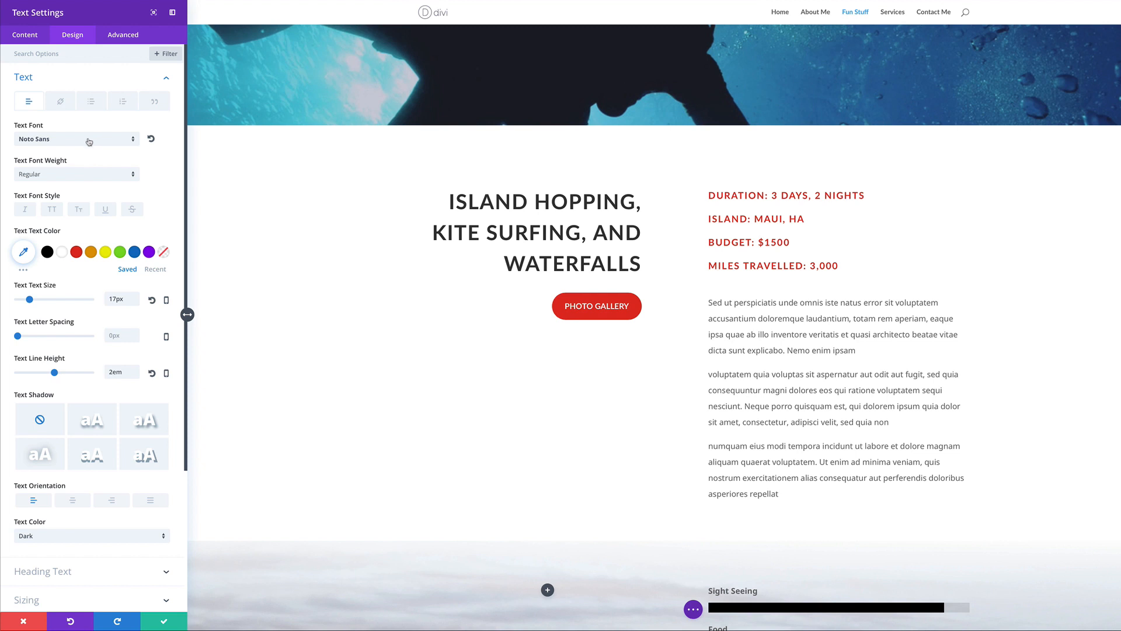
click(89, 141)
click(59, 226)
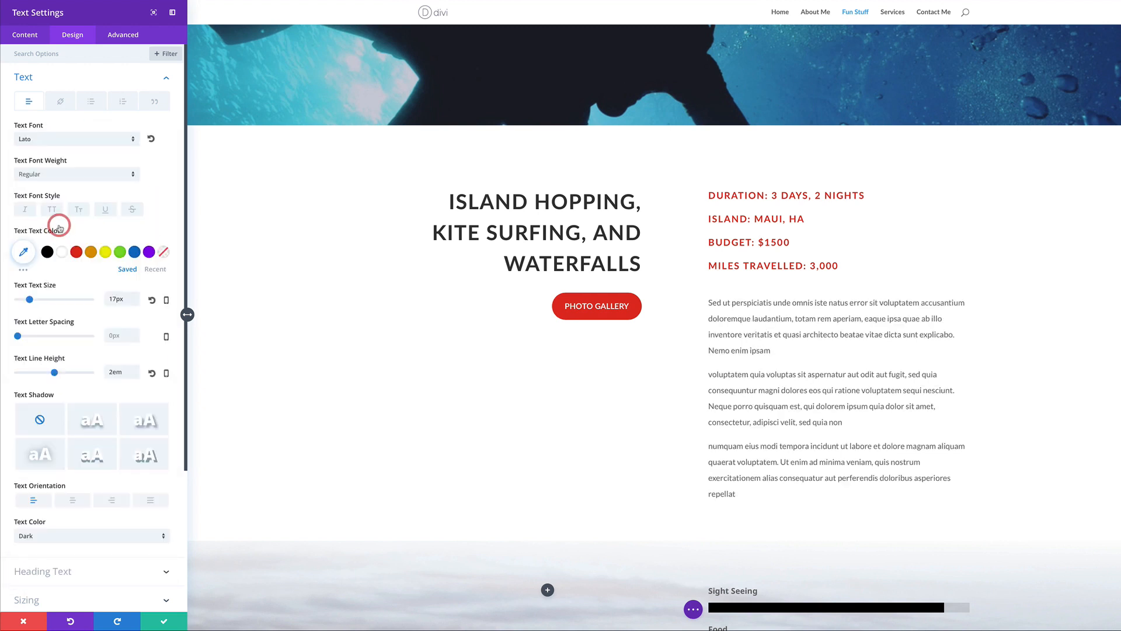
click(164, 621)
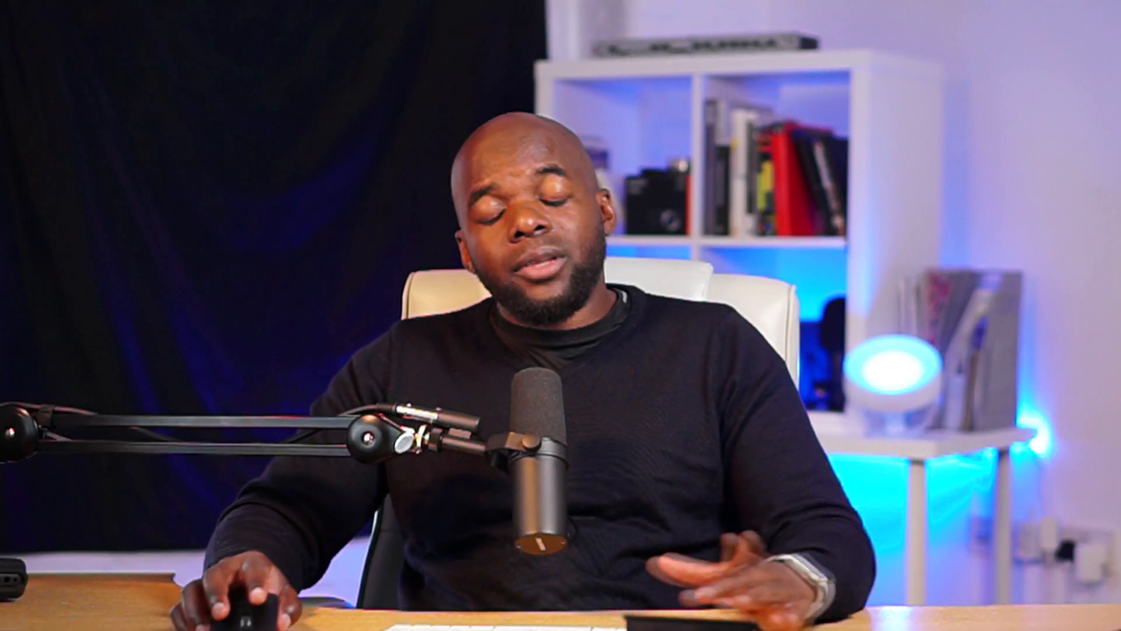
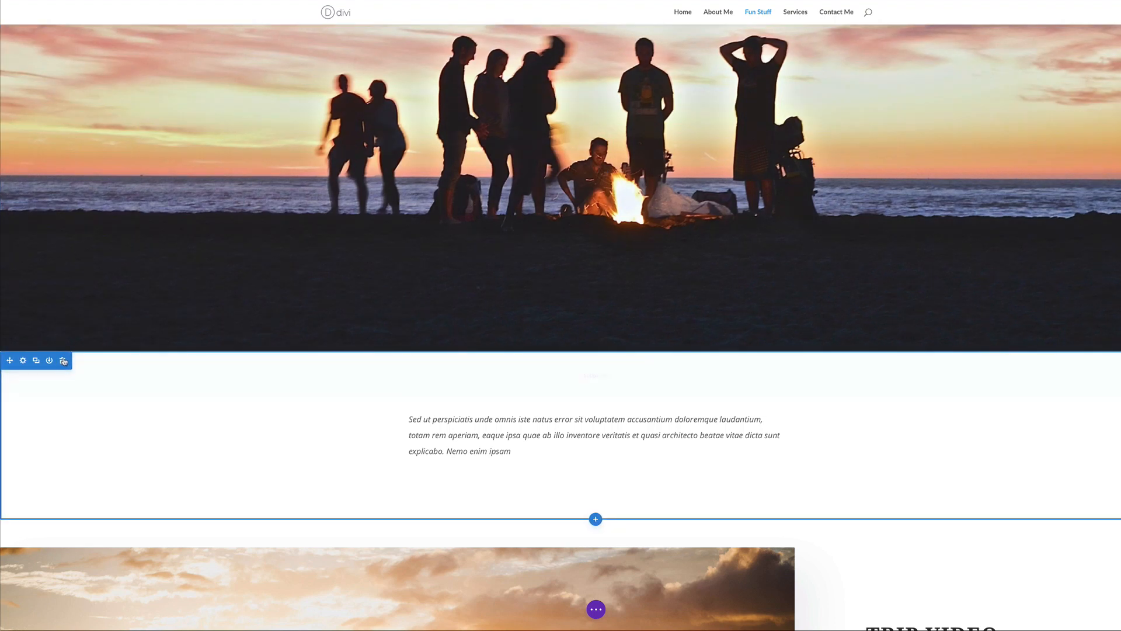
Step: Delete the sections below the campfire photo, including the italic text, Trip Video, three-day itinerary, Whale Watching and Recent Travels
click(62, 361)
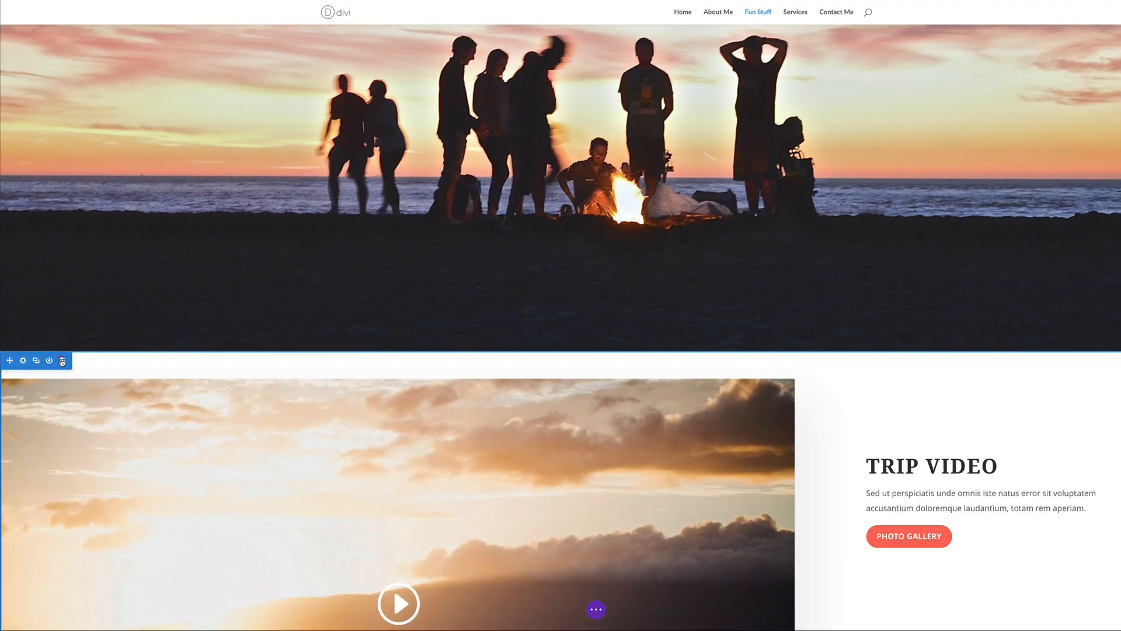
click(62, 361)
click(63, 361)
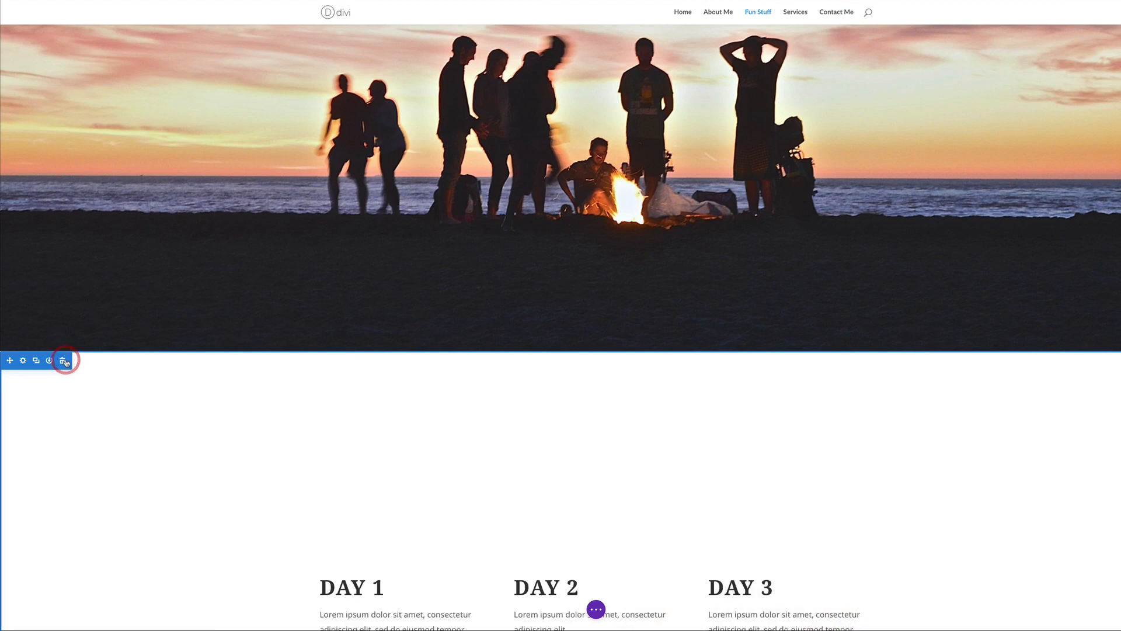
scroll(315, 390, down, 10)
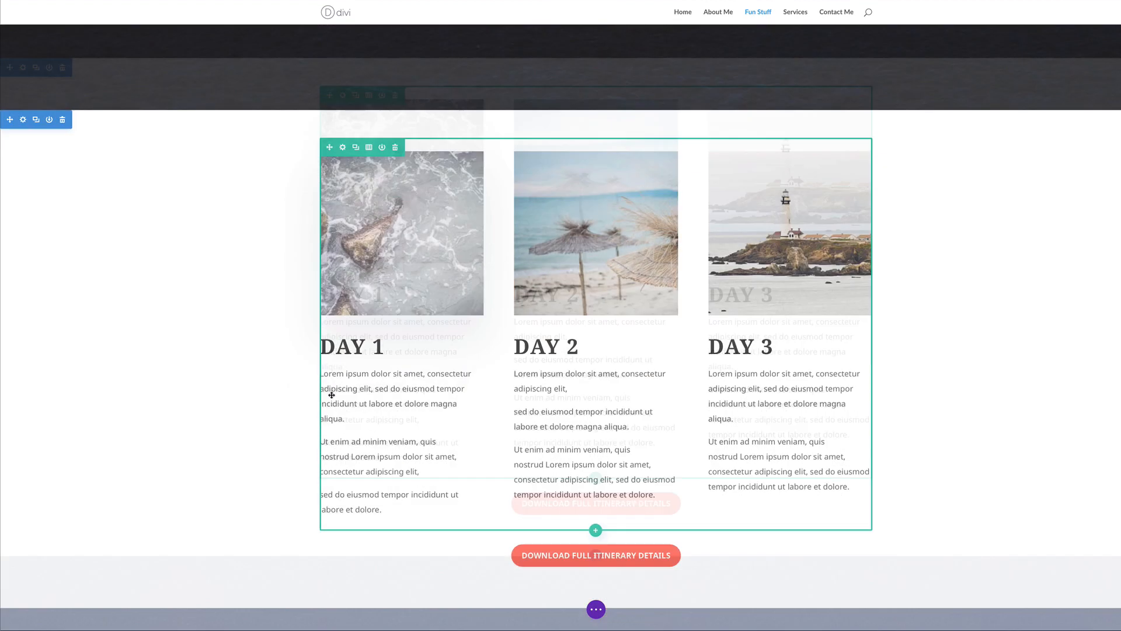
scroll(331, 394, down, 8)
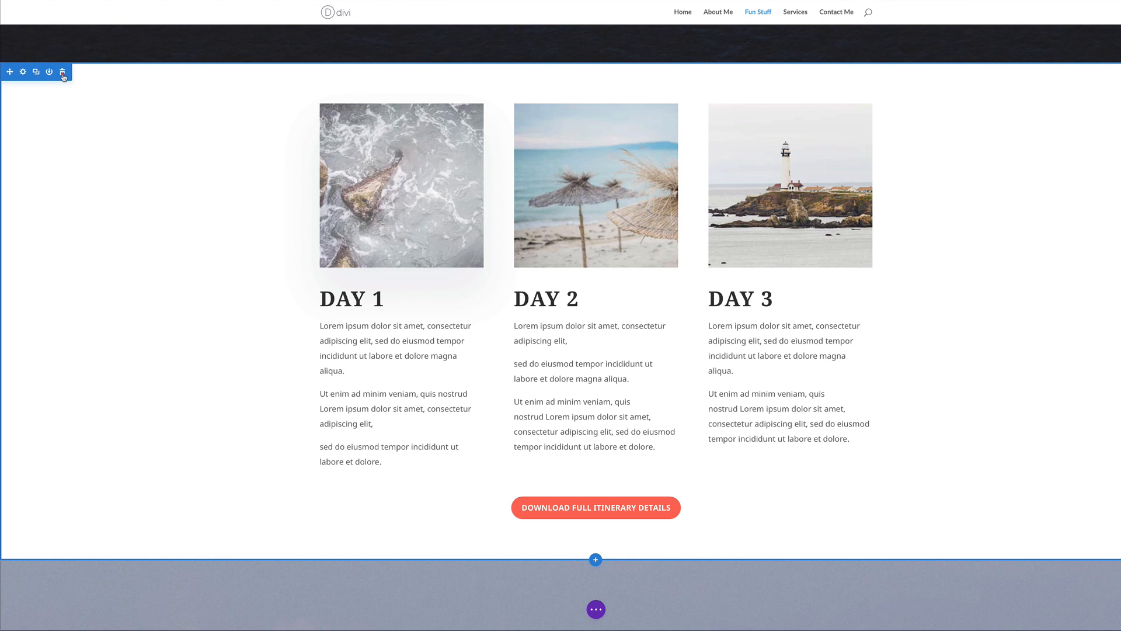
click(63, 72)
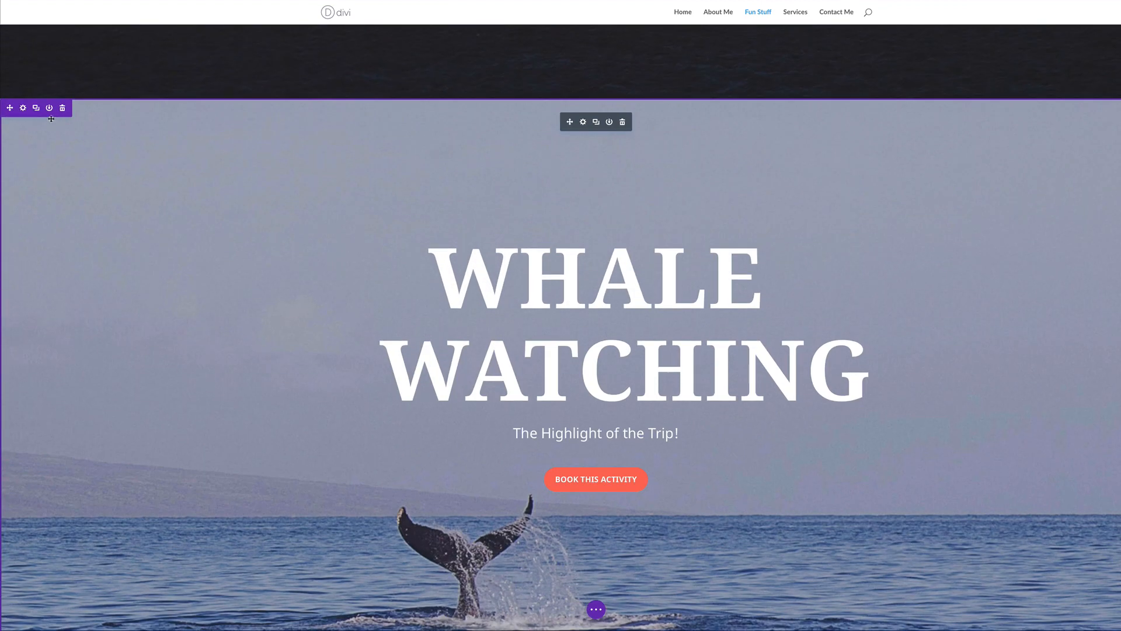
click(62, 109)
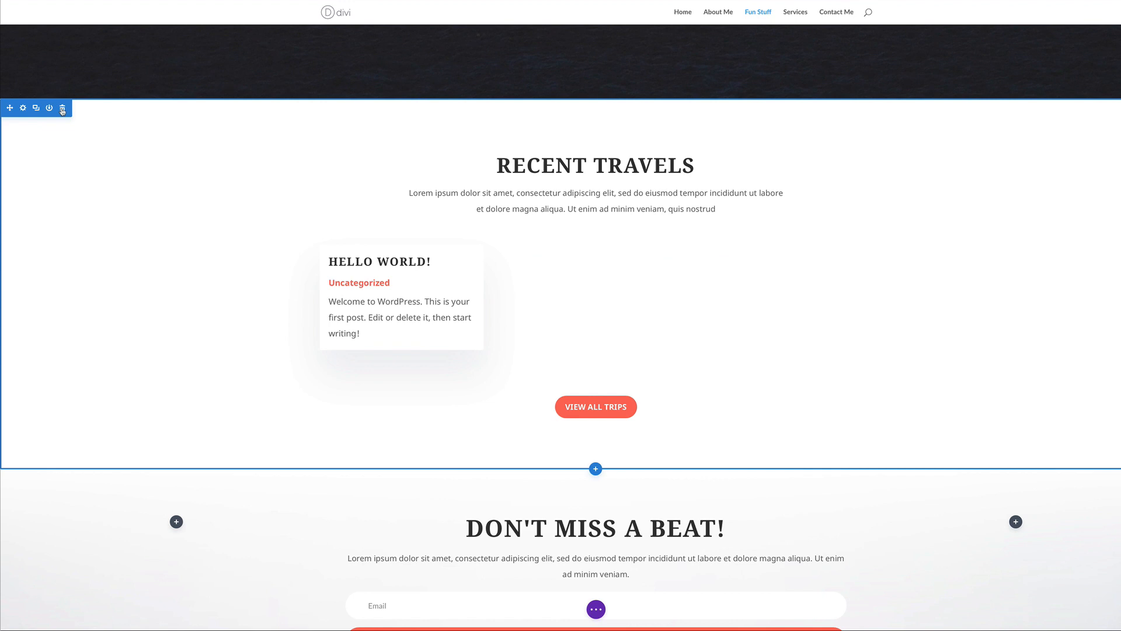
click(62, 109)
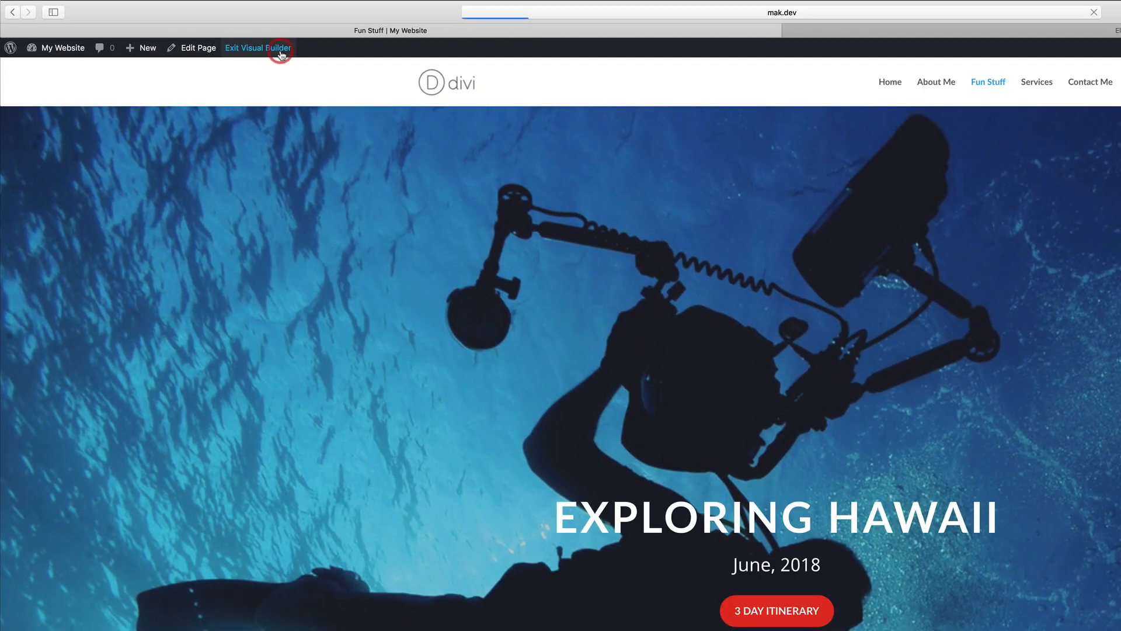
Step: Exit the visual builder and review the live Fun Stuff page alongside the site's Home and About Me pages
click(281, 54)
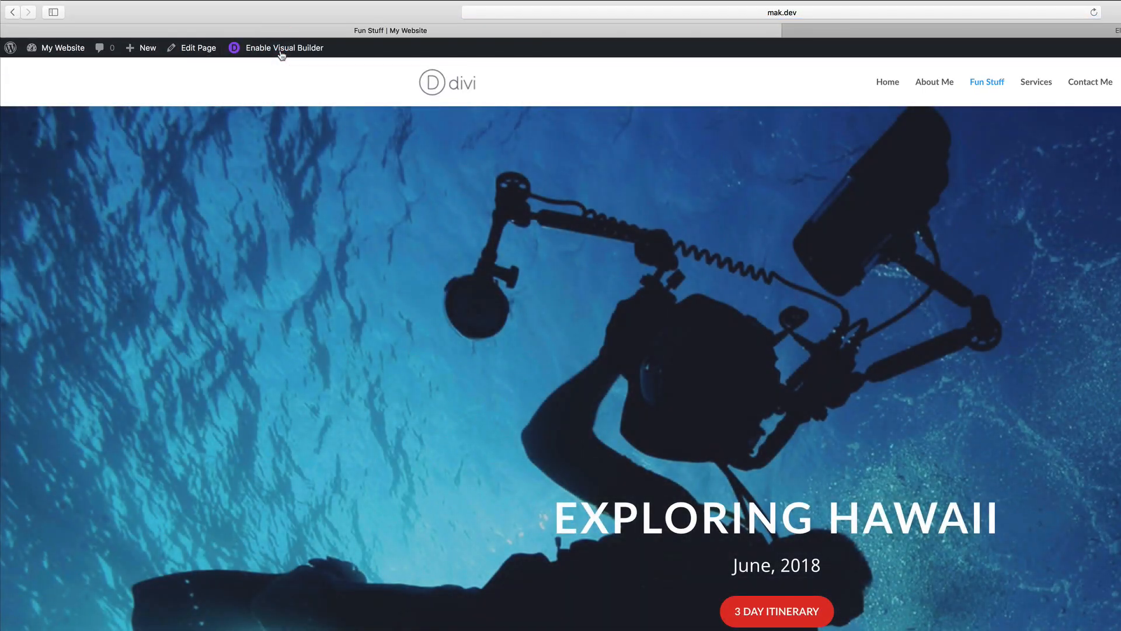
scroll(815, 418, down, 15)
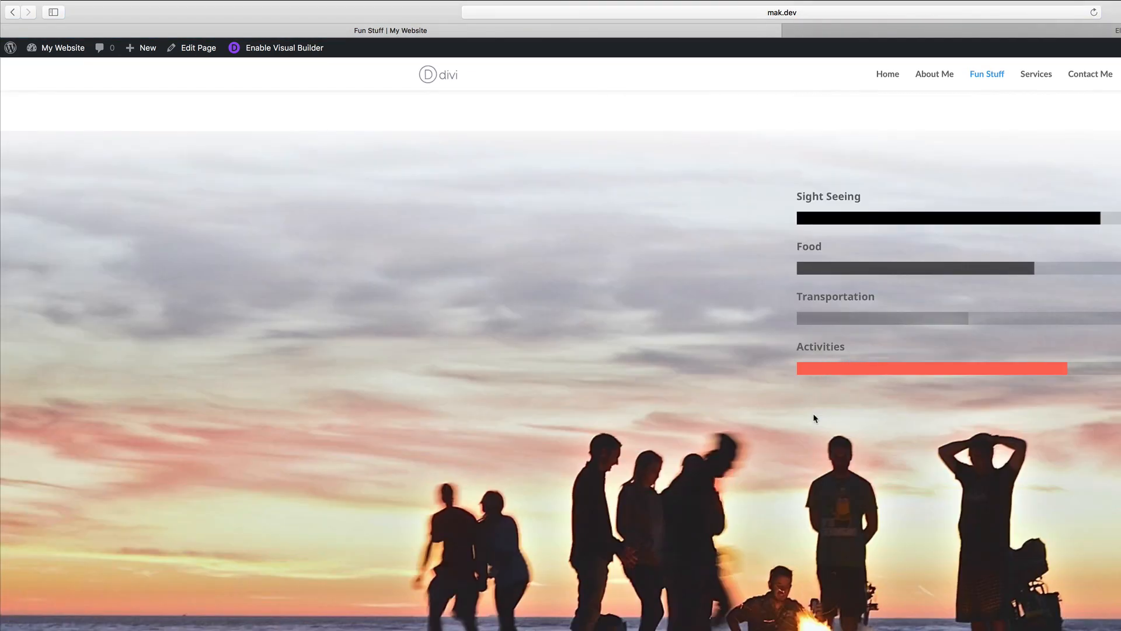
scroll(815, 419, up, 15)
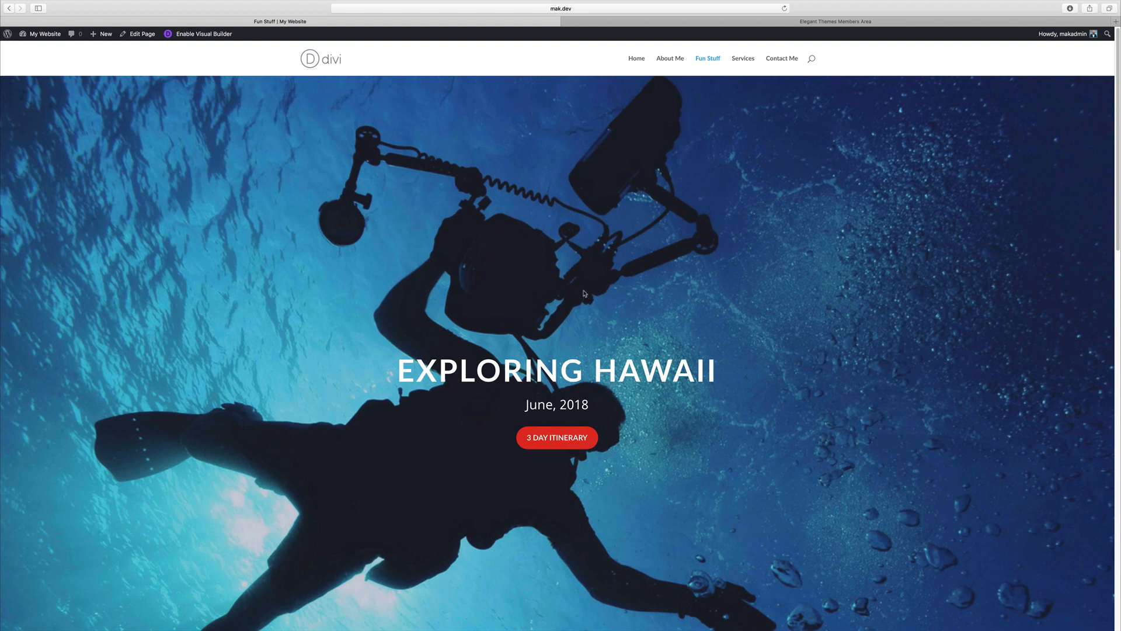
click(638, 58)
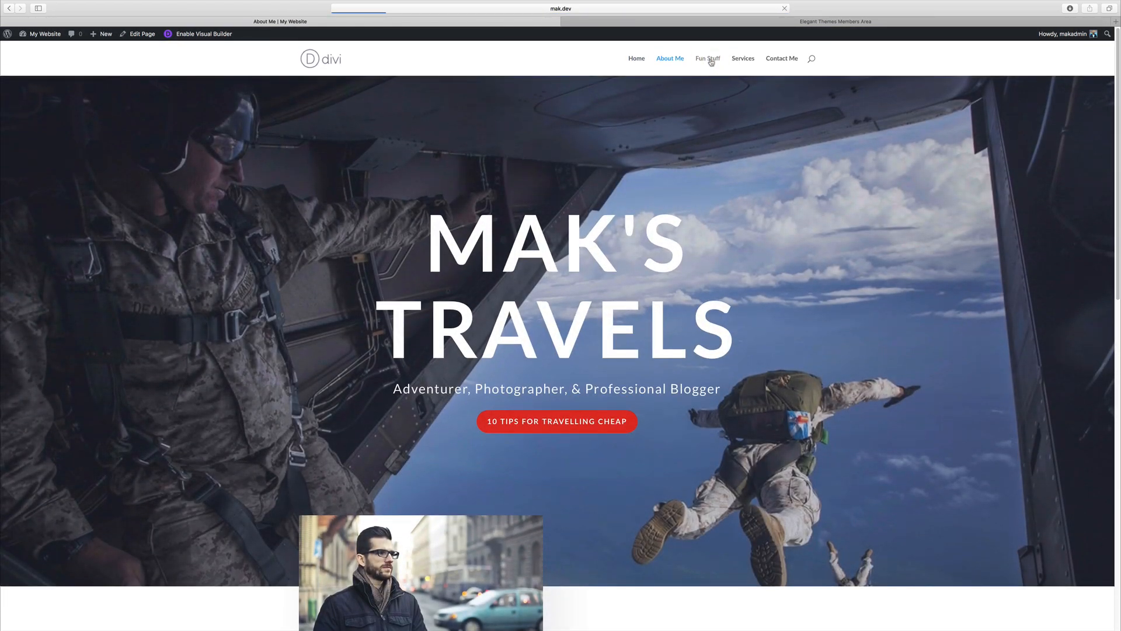
scroll(841, 205, down, 15)
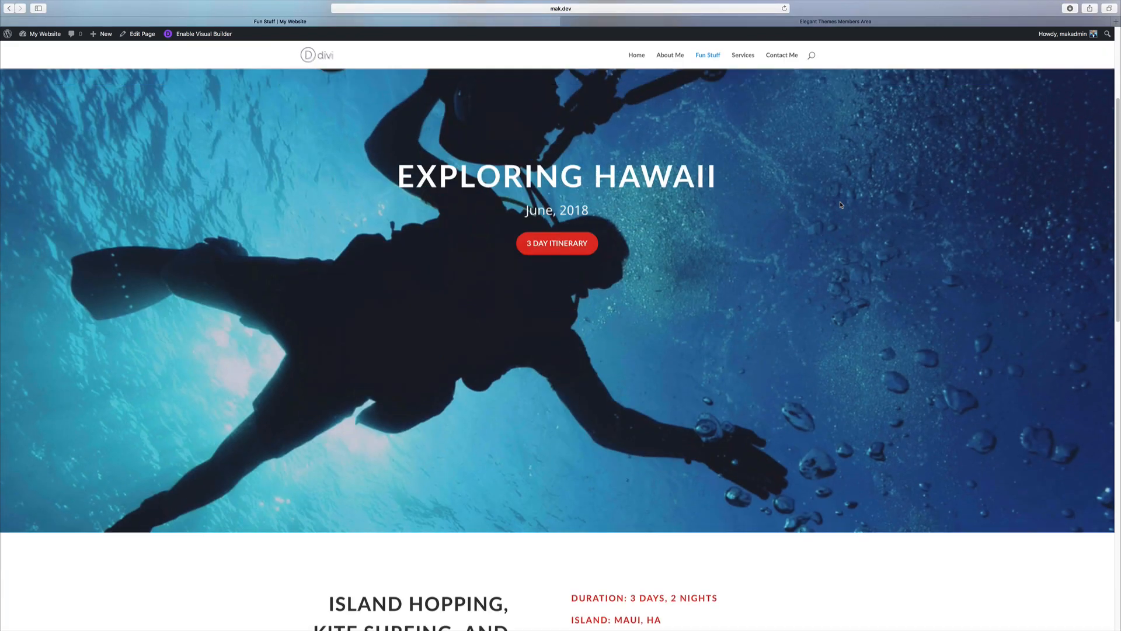
scroll(841, 205, down, 5)
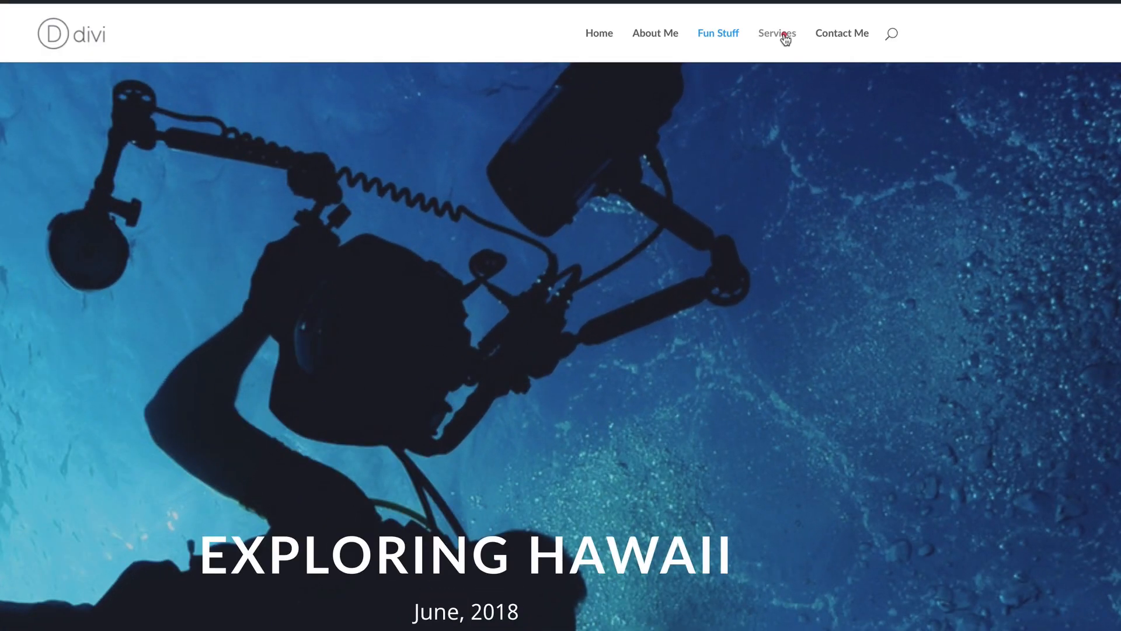
Step: Start the Services page from a premade layout and open the Travel Blog layout pack
click(744, 59)
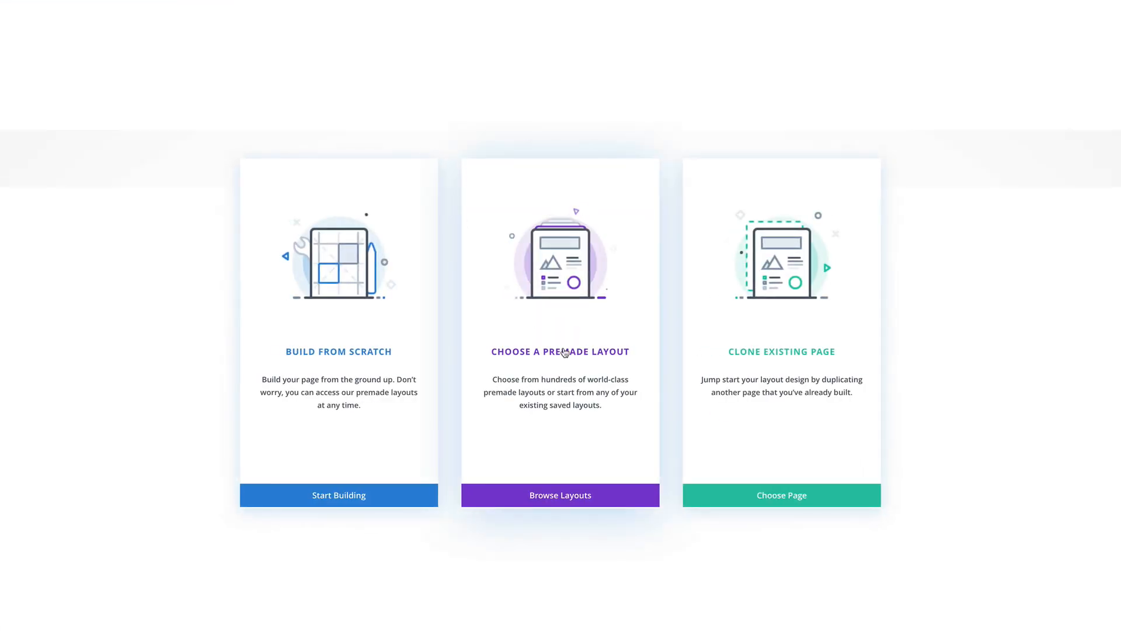
click(564, 349)
scroll(565, 352, down, 15)
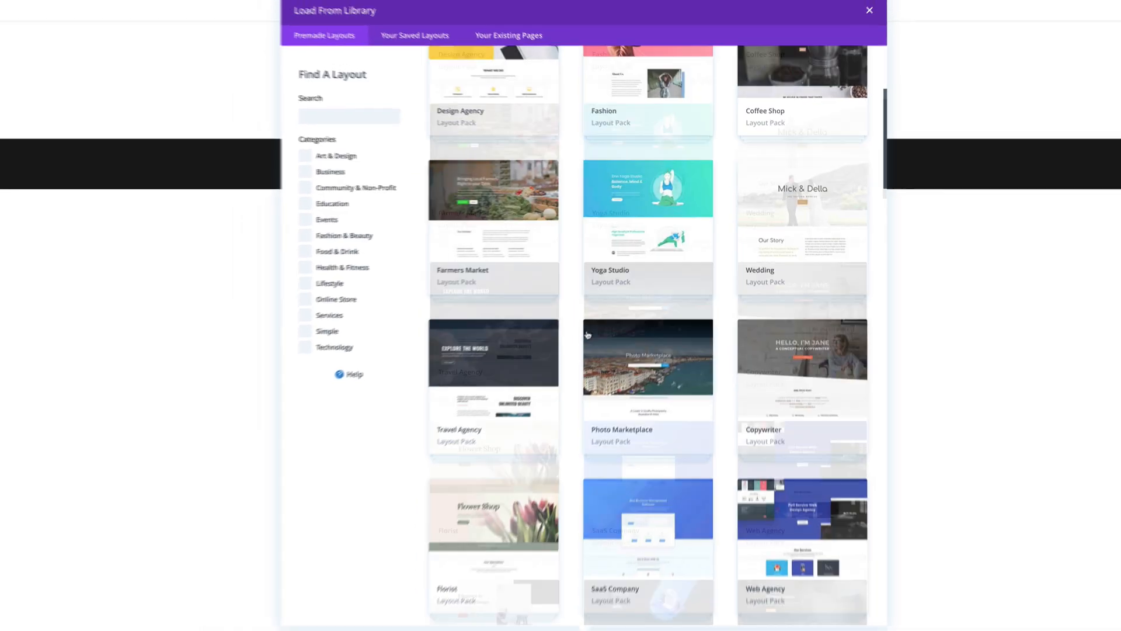
click(809, 283)
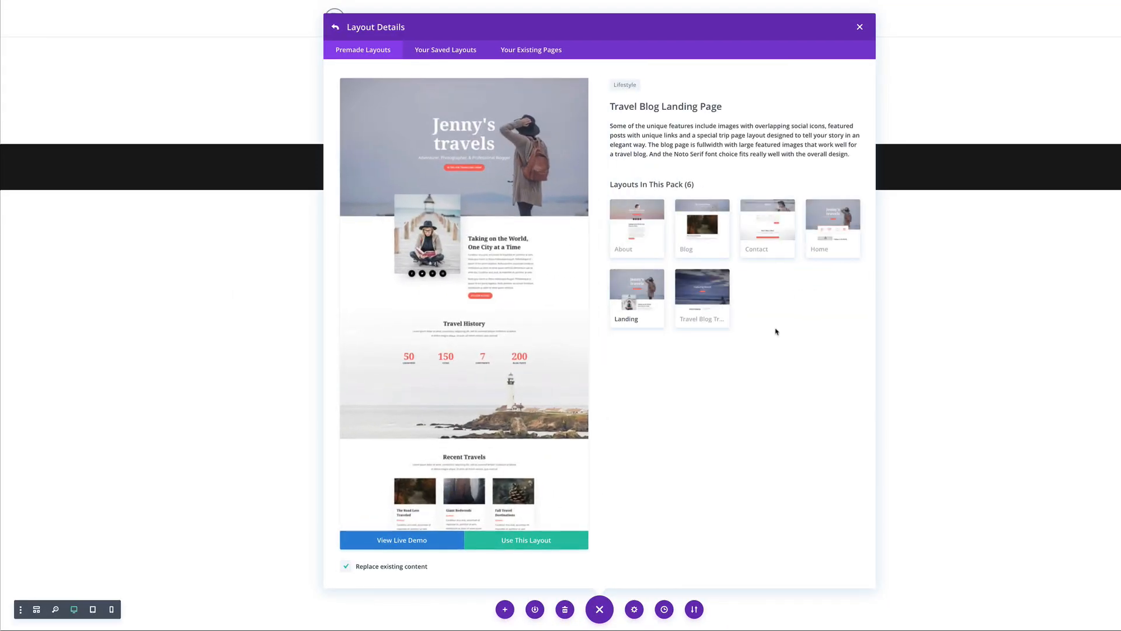
Step: Preview the pack's Home and Contact layouts, and load the Landing layout onto the Services page
click(837, 228)
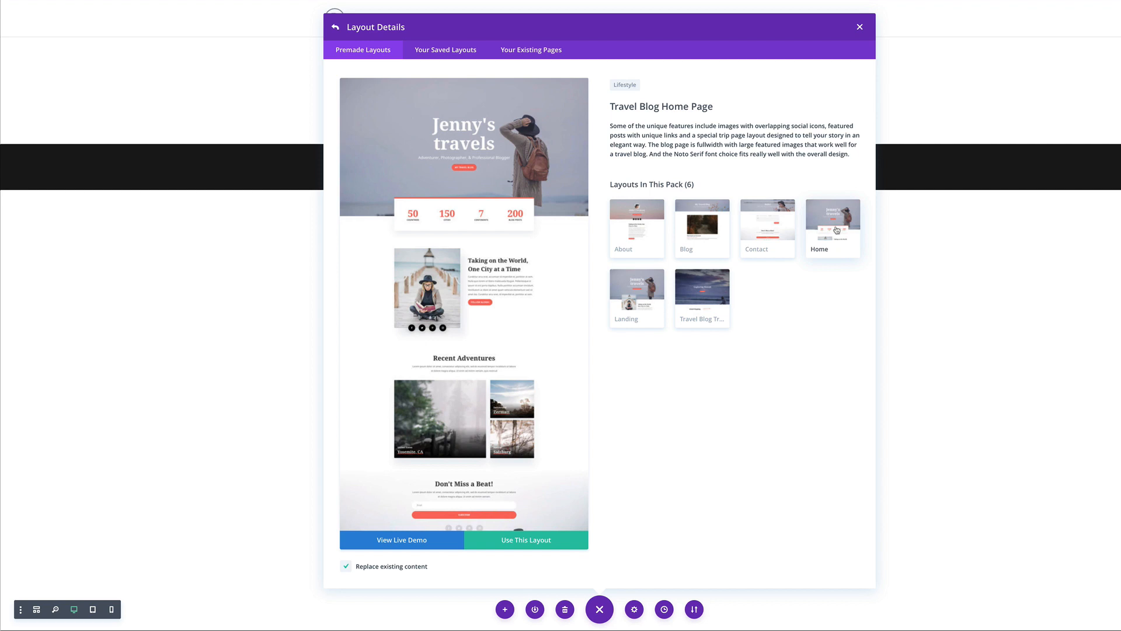
click(771, 238)
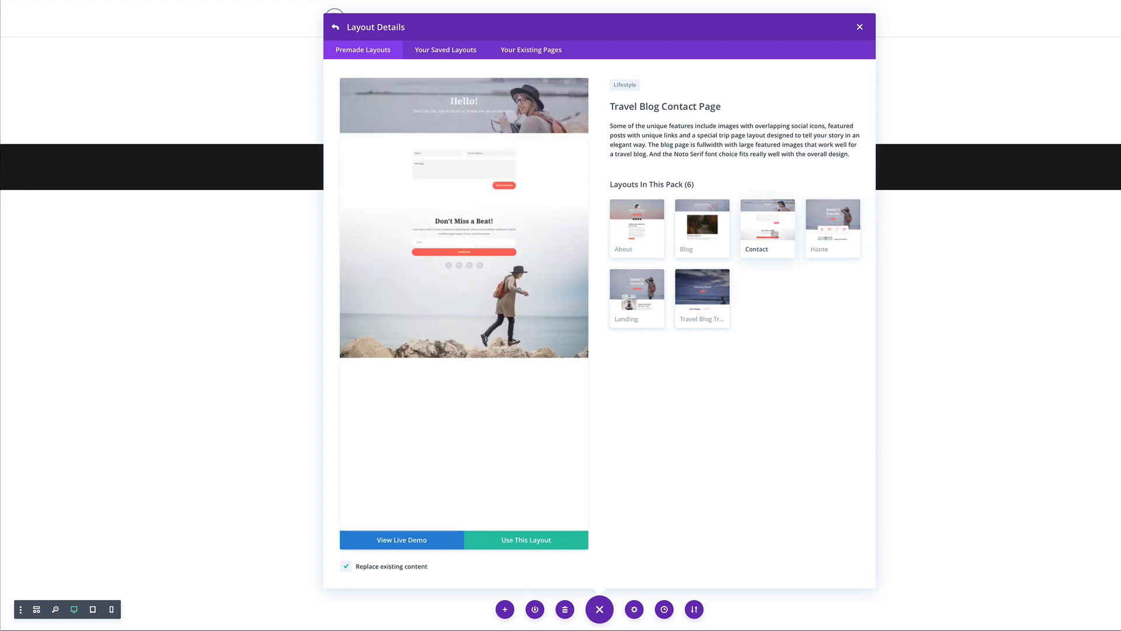
click(645, 296)
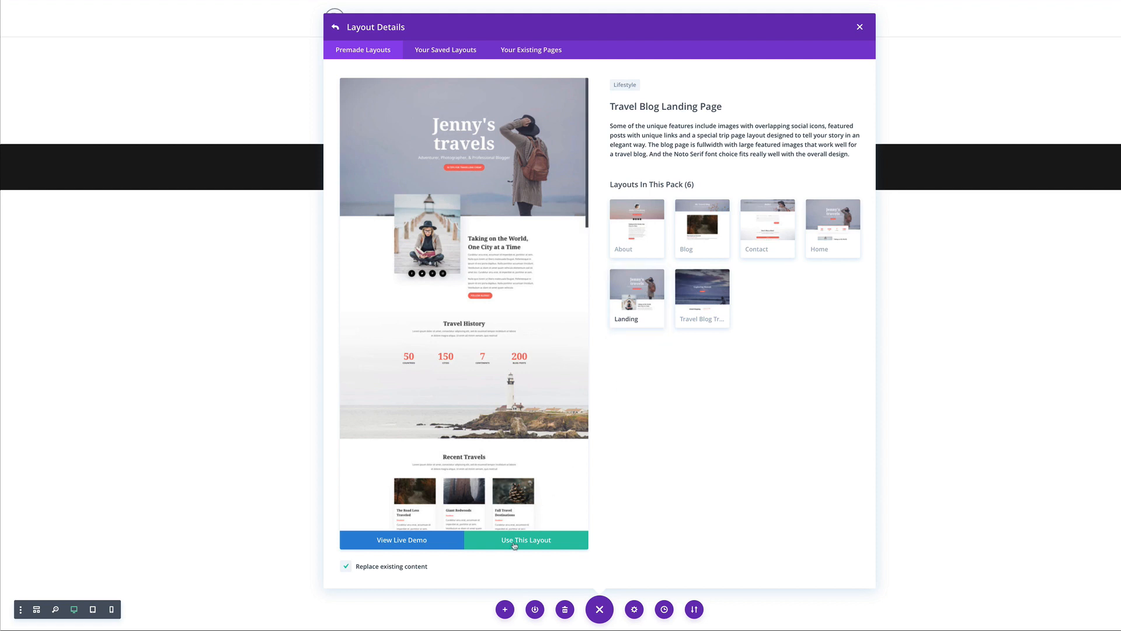
click(514, 541)
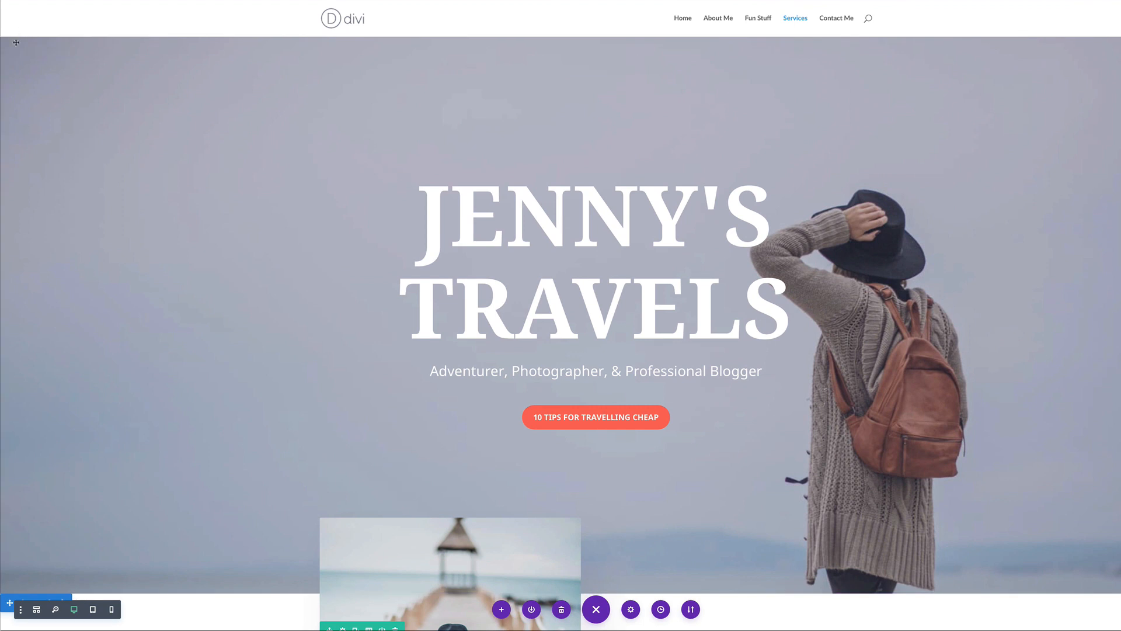
Step: Delete the Jenny's Travels hero section and the Taking on the World section below it
click(63, 48)
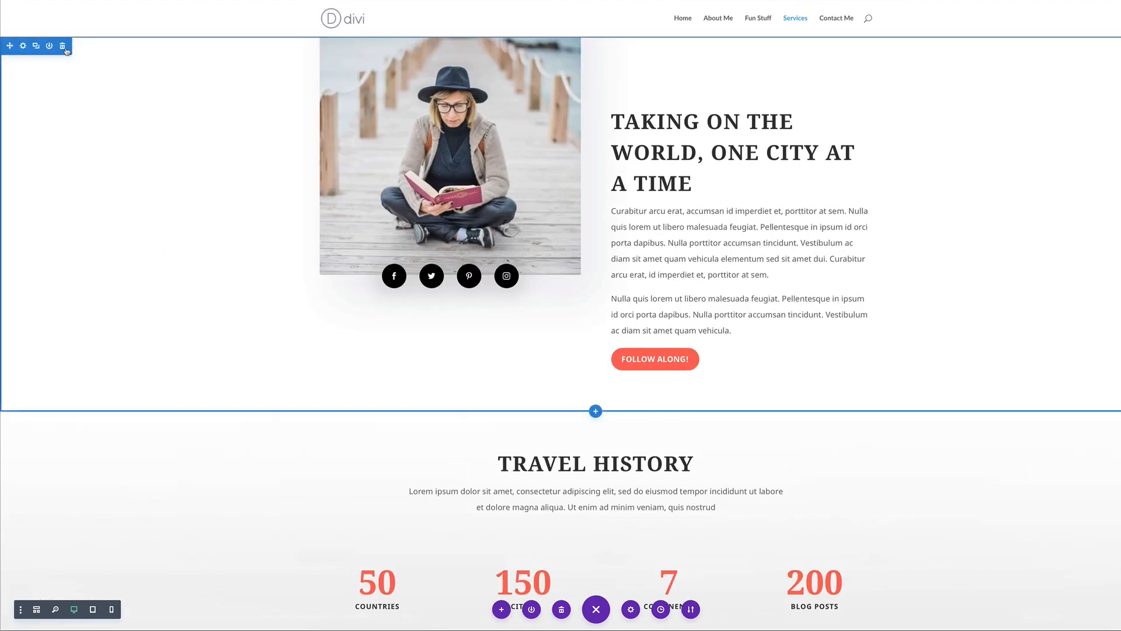
click(65, 49)
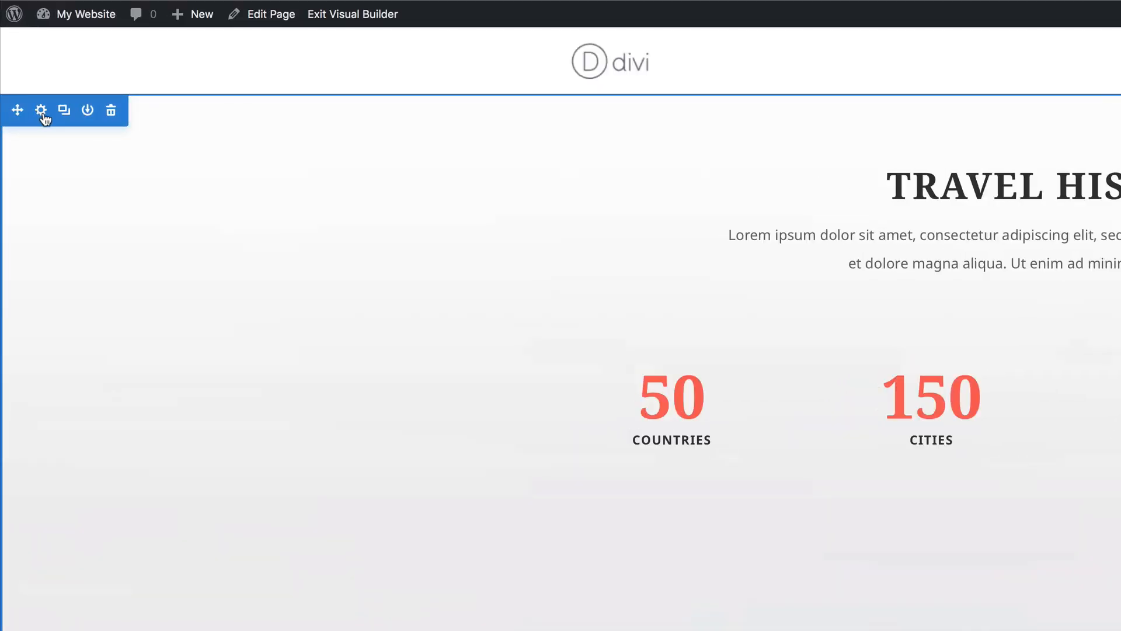
Step: Replace the Travel History section's background image with the photo of a woman sitting by the sea at a purple sunset
click(42, 112)
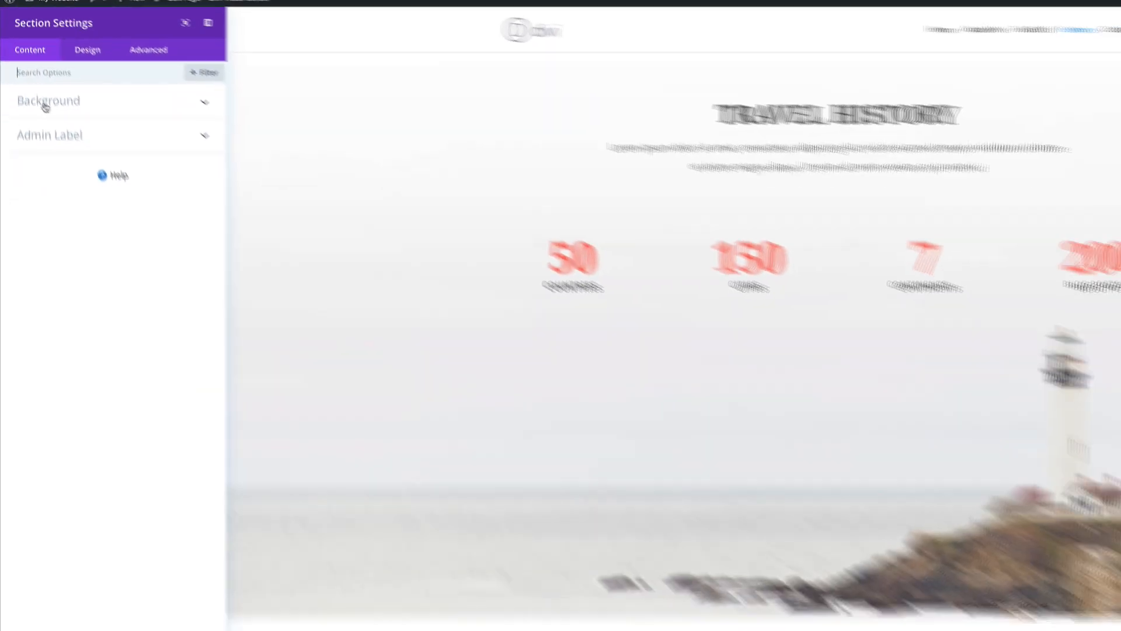
click(48, 80)
click(79, 152)
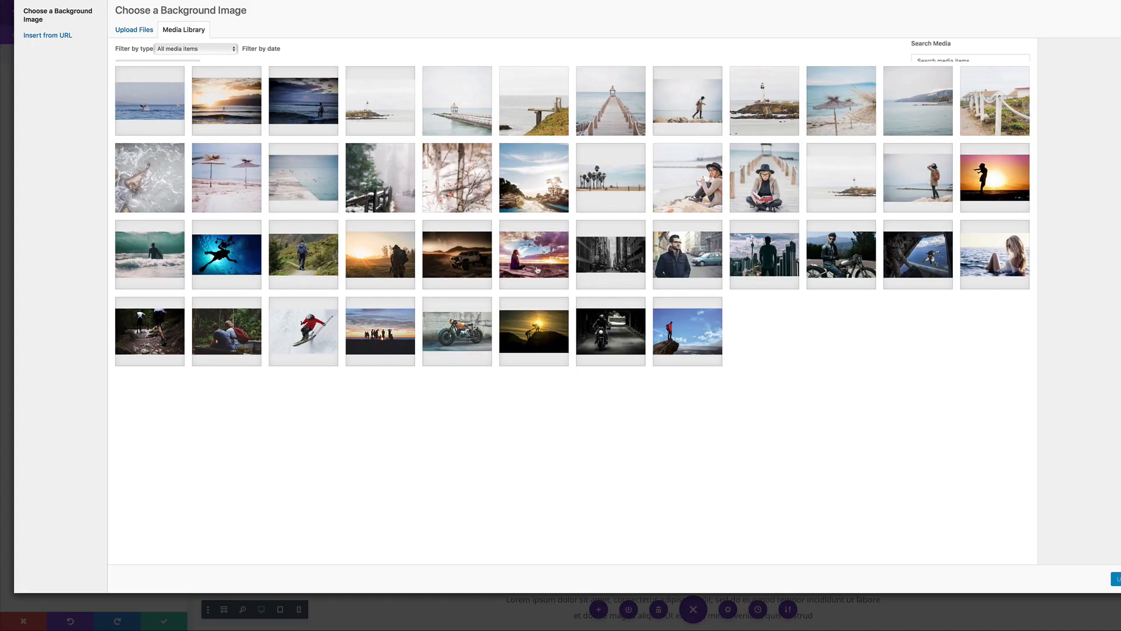
click(548, 260)
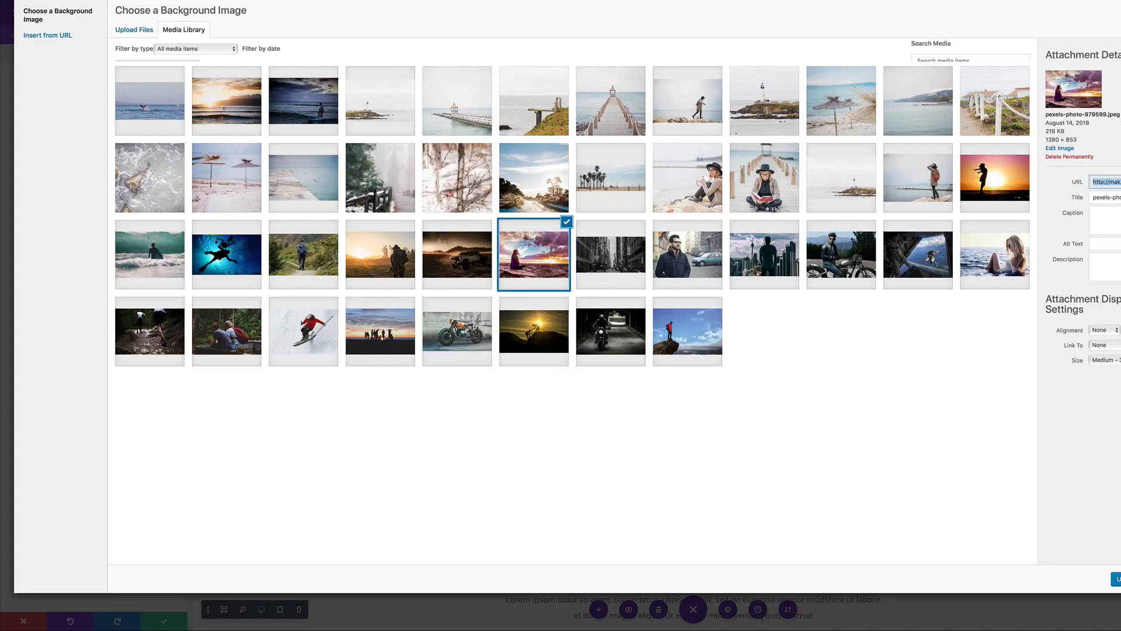
Step: Use the selected sunset photo as the Travel History section's background image and save the section settings
click(1117, 580)
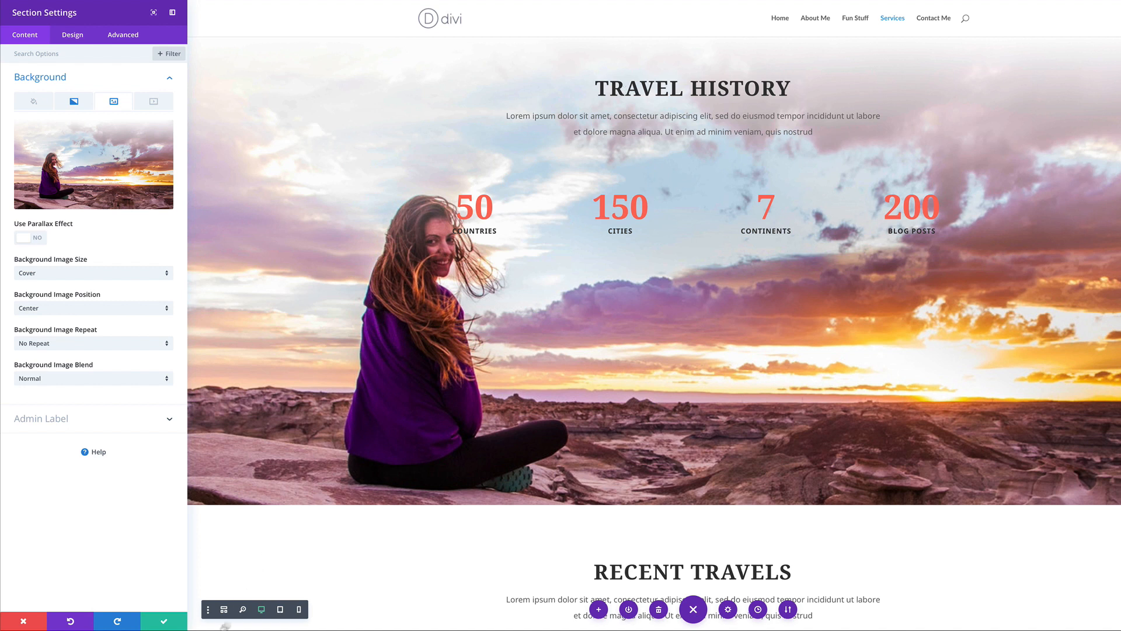
click(164, 621)
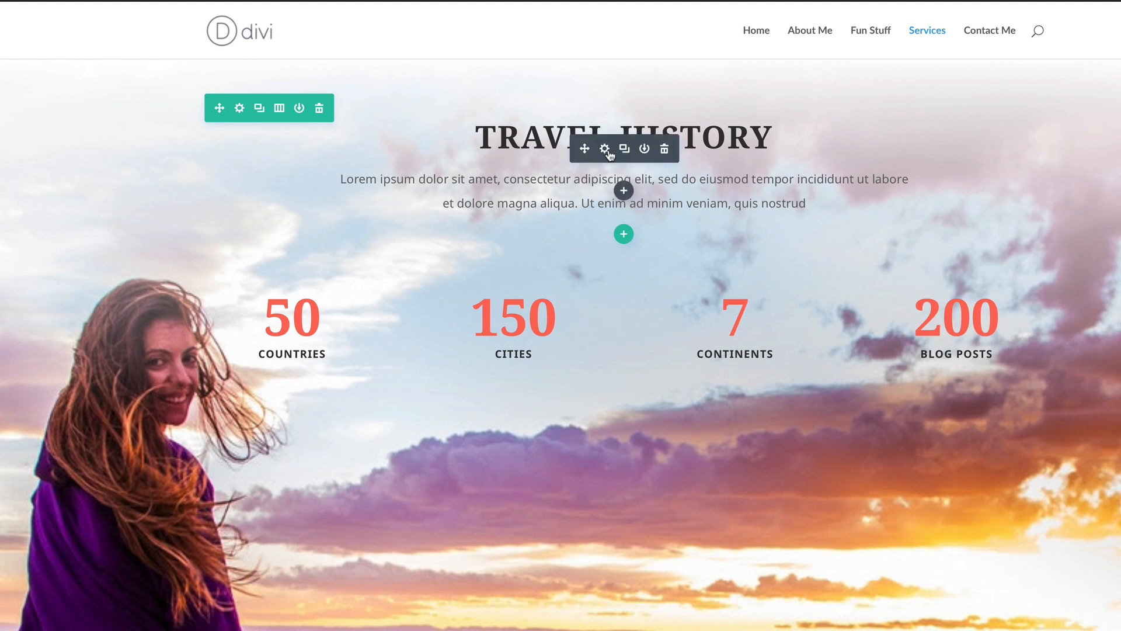
Step: Set both the Heading 2 font and the body text font of the Travel History text module to Lato and save
click(605, 149)
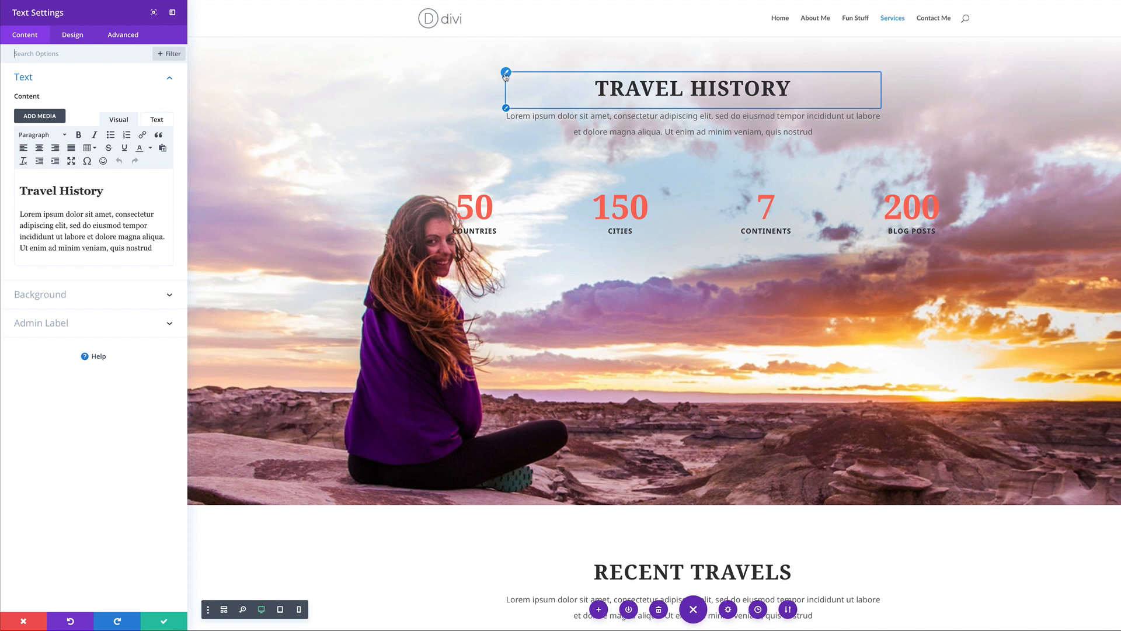
click(506, 73)
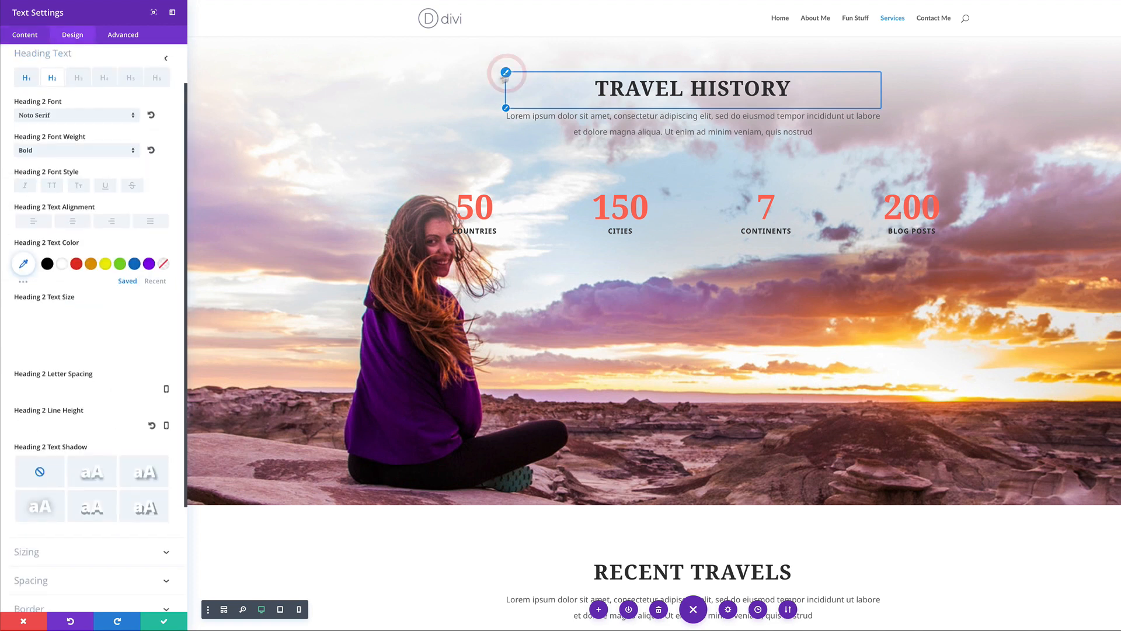
click(91, 122)
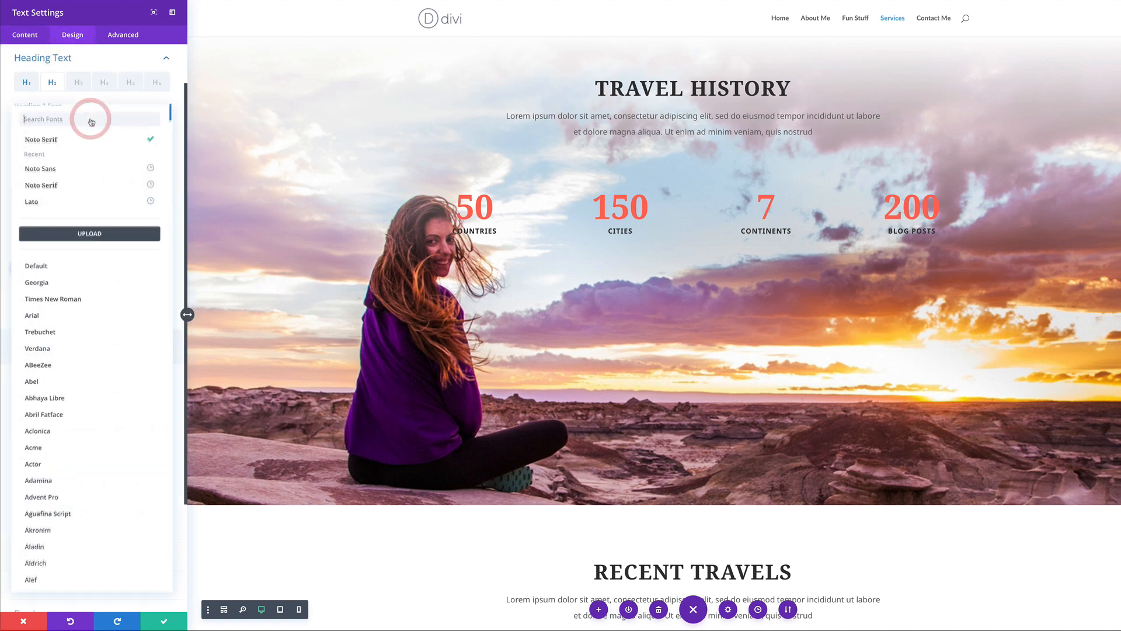
click(59, 206)
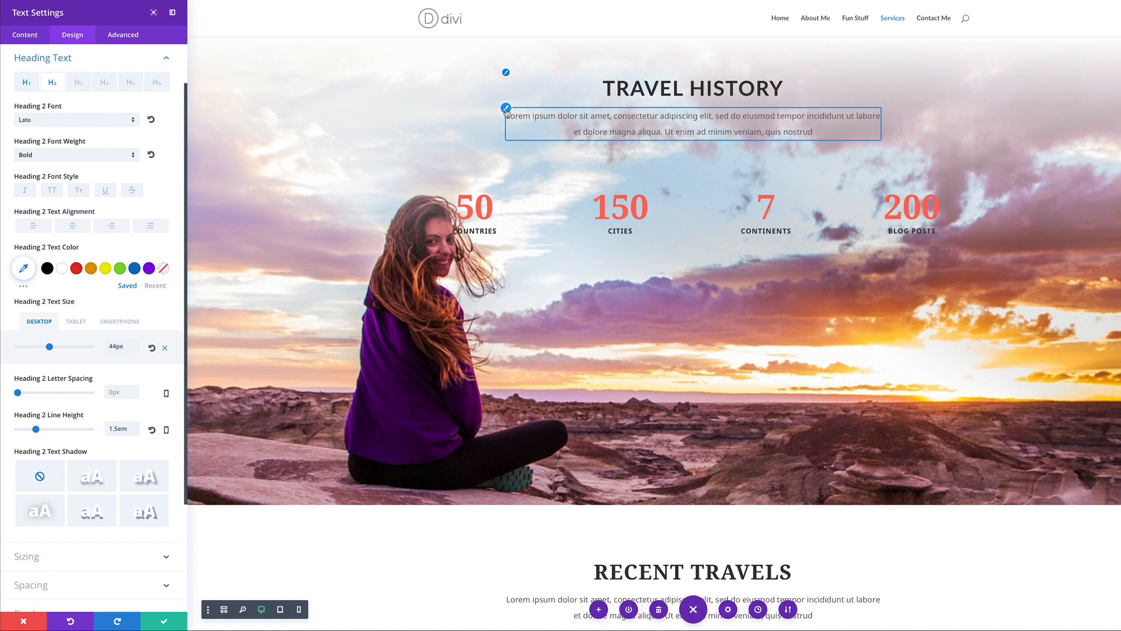
click(506, 109)
click(56, 231)
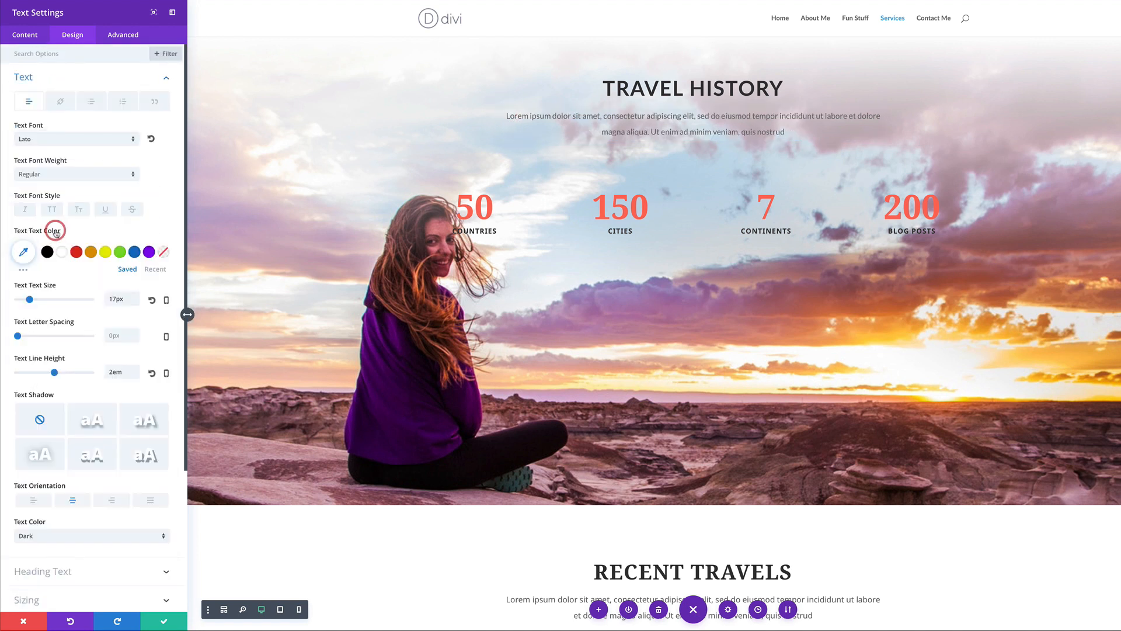
click(164, 623)
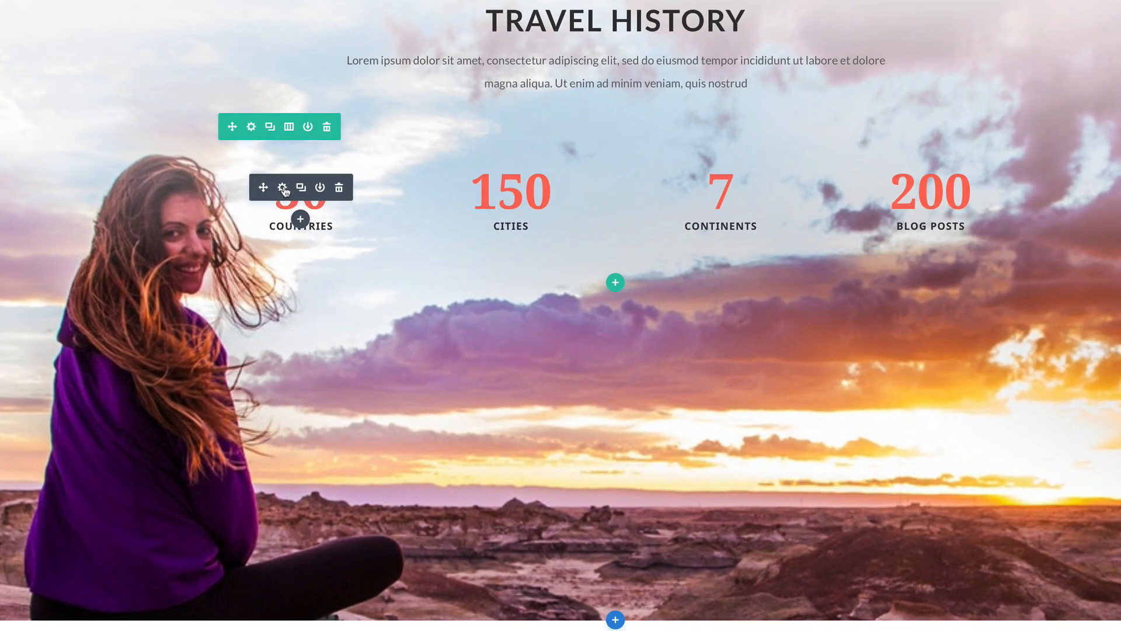
Step: Delete the row of number counters below the Travel History text
click(329, 129)
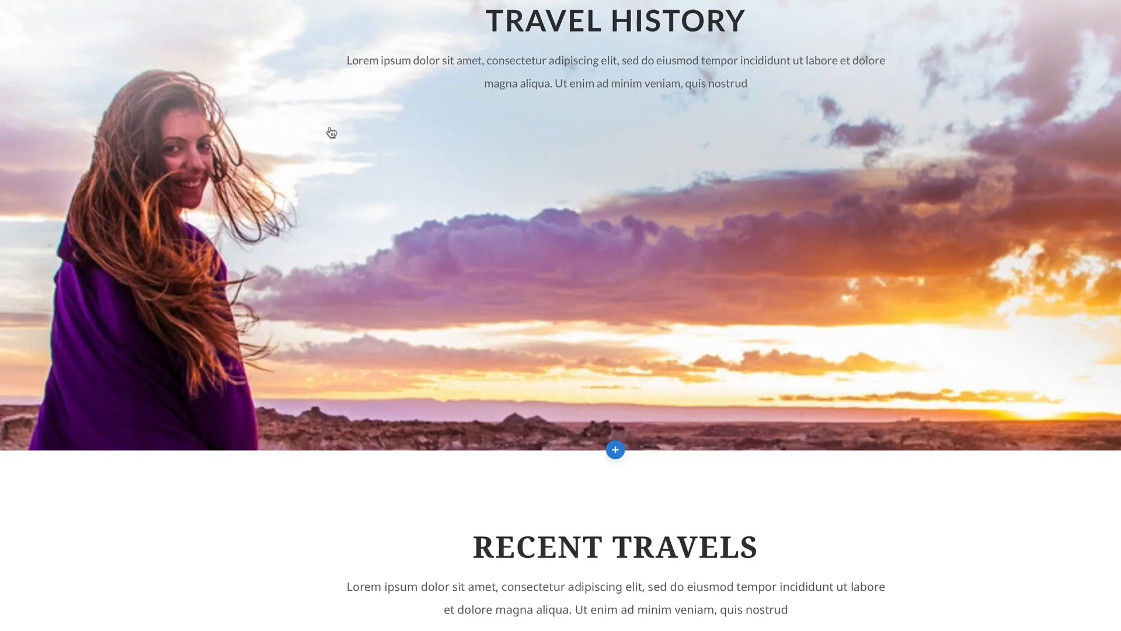
scroll(672, 396, down, 3)
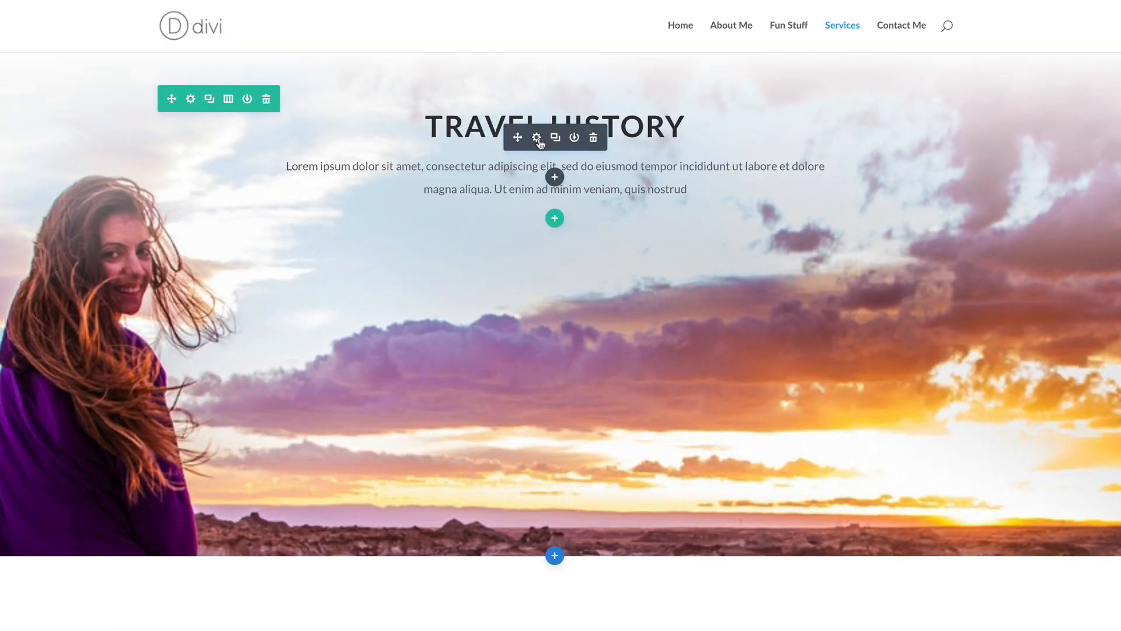
Step: Copy the heading text styles from the Travel History text module and save the module settings
click(537, 138)
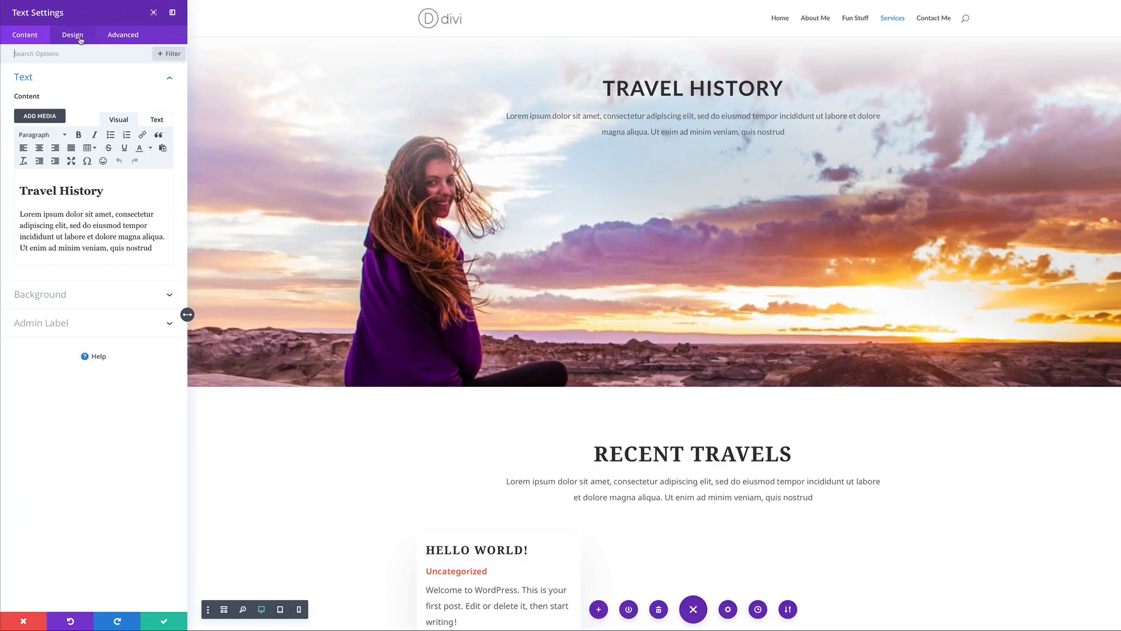
click(74, 35)
click(68, 105)
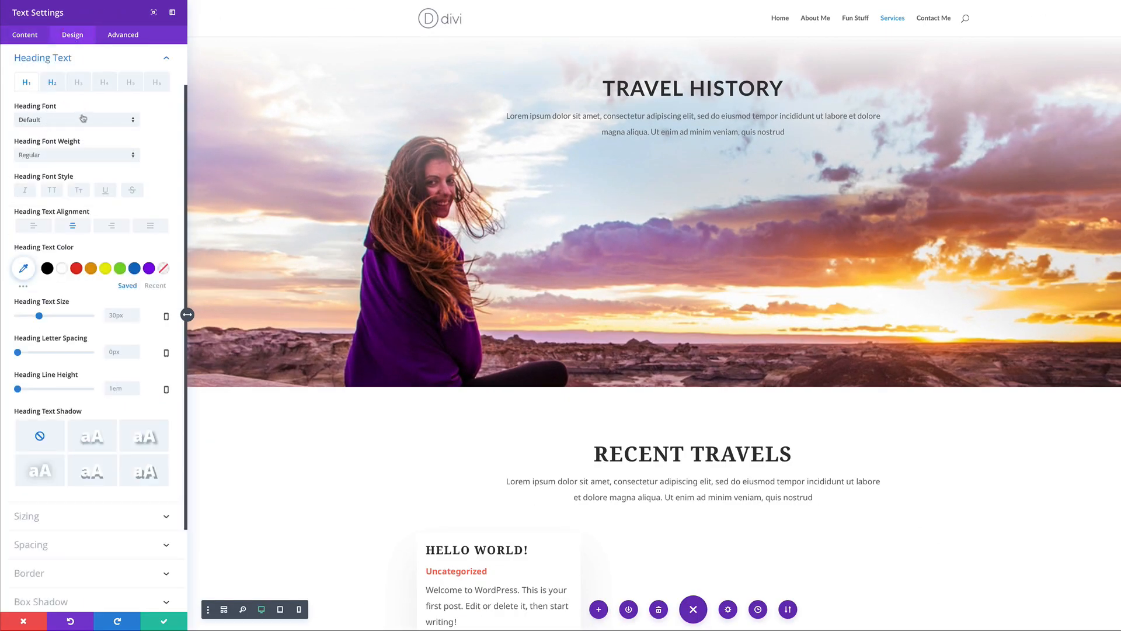
click(52, 83)
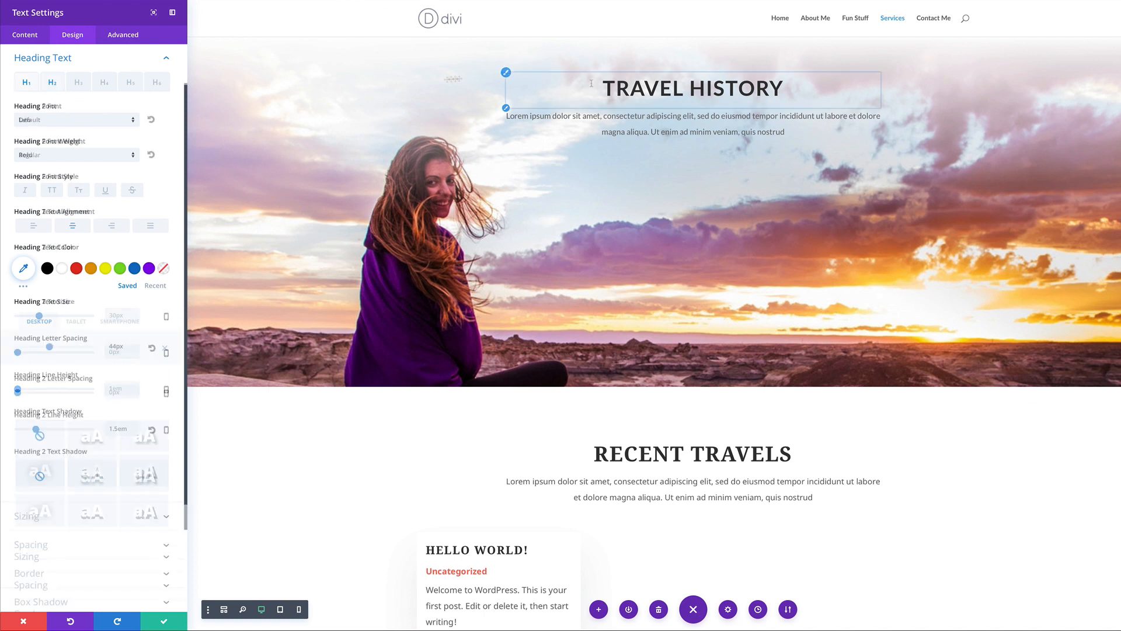
right_click(84, 60)
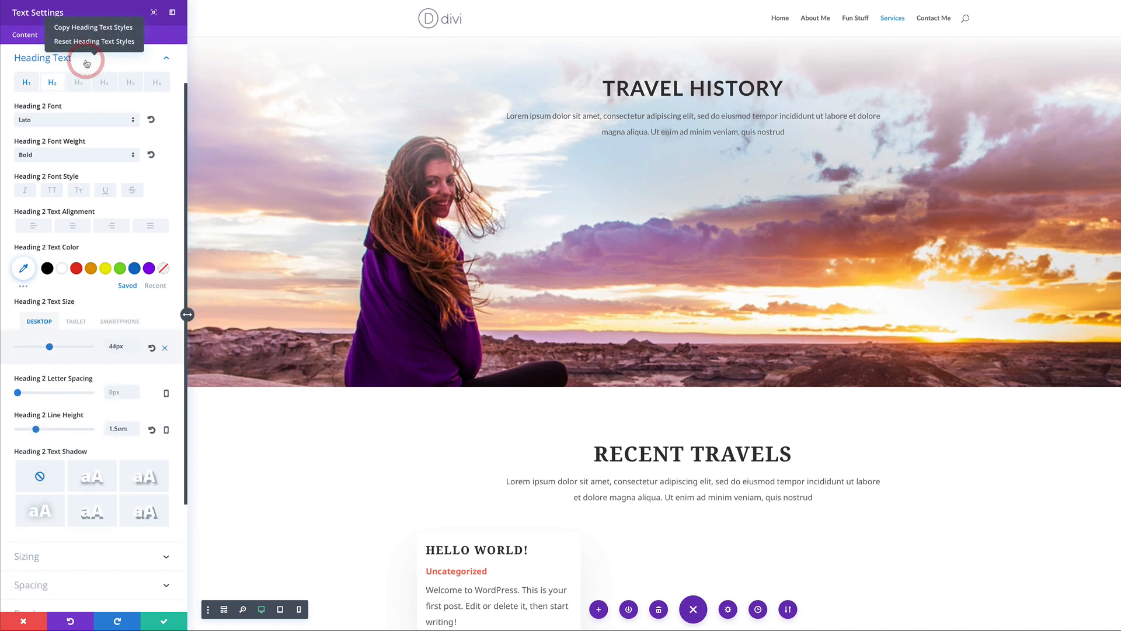
click(104, 29)
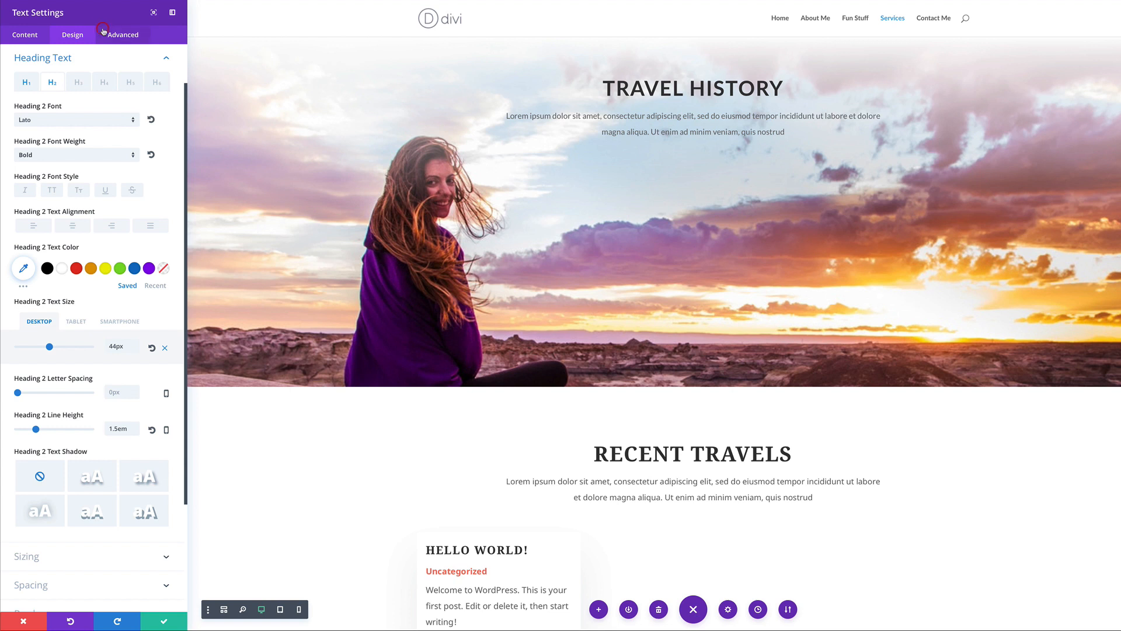
click(163, 623)
Step: Paste the copied heading text styles onto the Recent Travels text module
scroll(592, 327, down, 3)
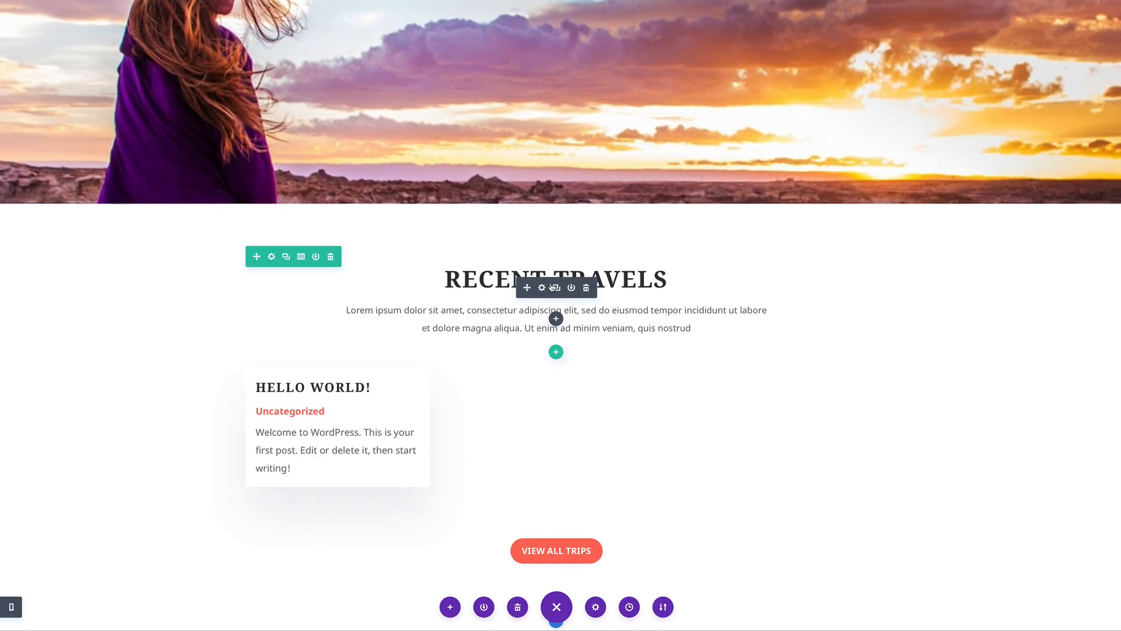
right_click(552, 286)
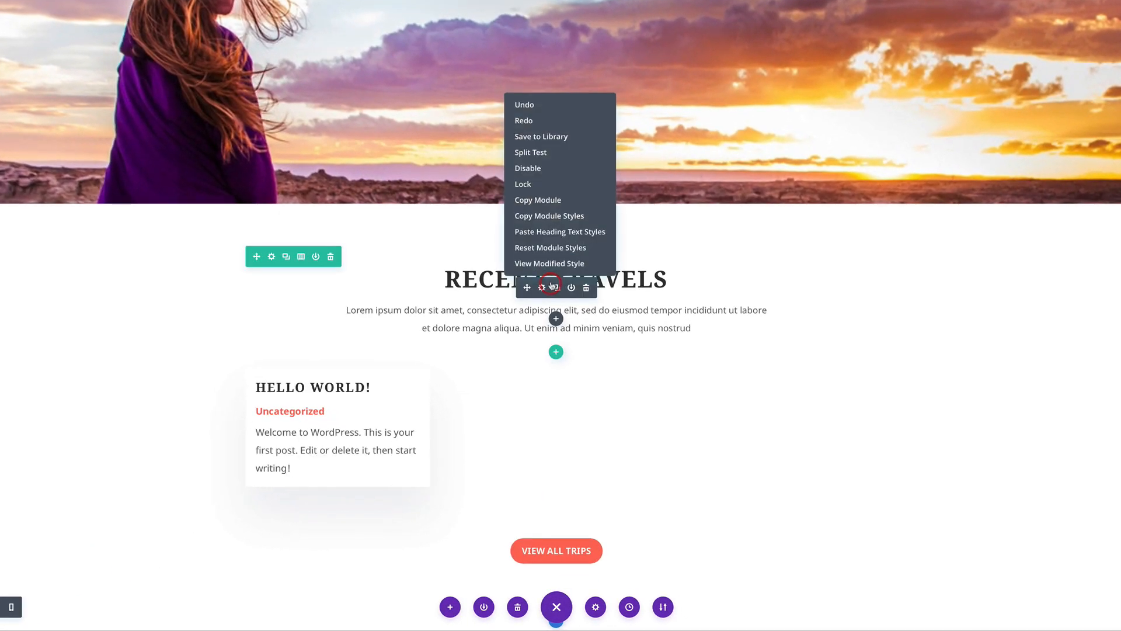
click(591, 232)
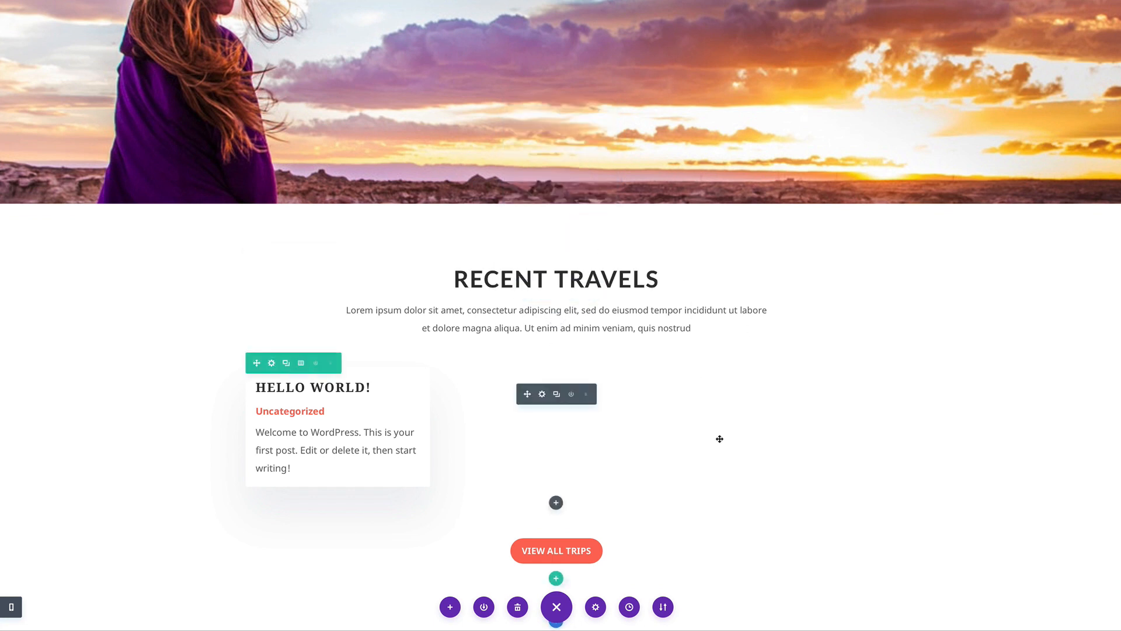
Step: Paste the copied heading text styles onto the "15 Tips & Tricks for Traveling Cheap" and My Upcoming Trips text modules
scroll(719, 439, down, 10)
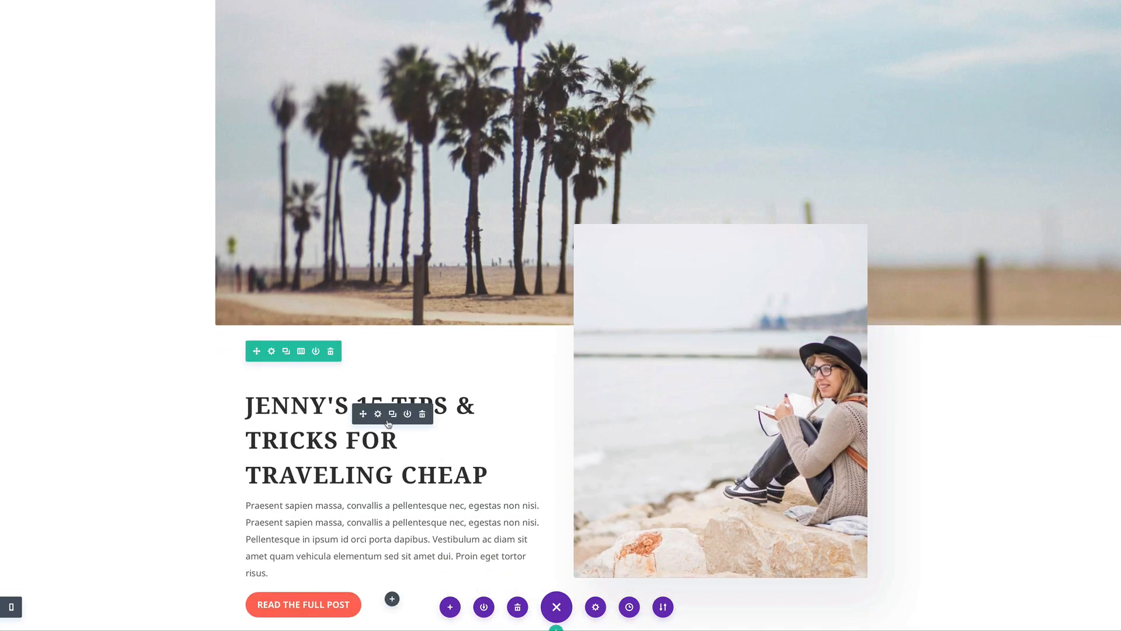
right_click(386, 427)
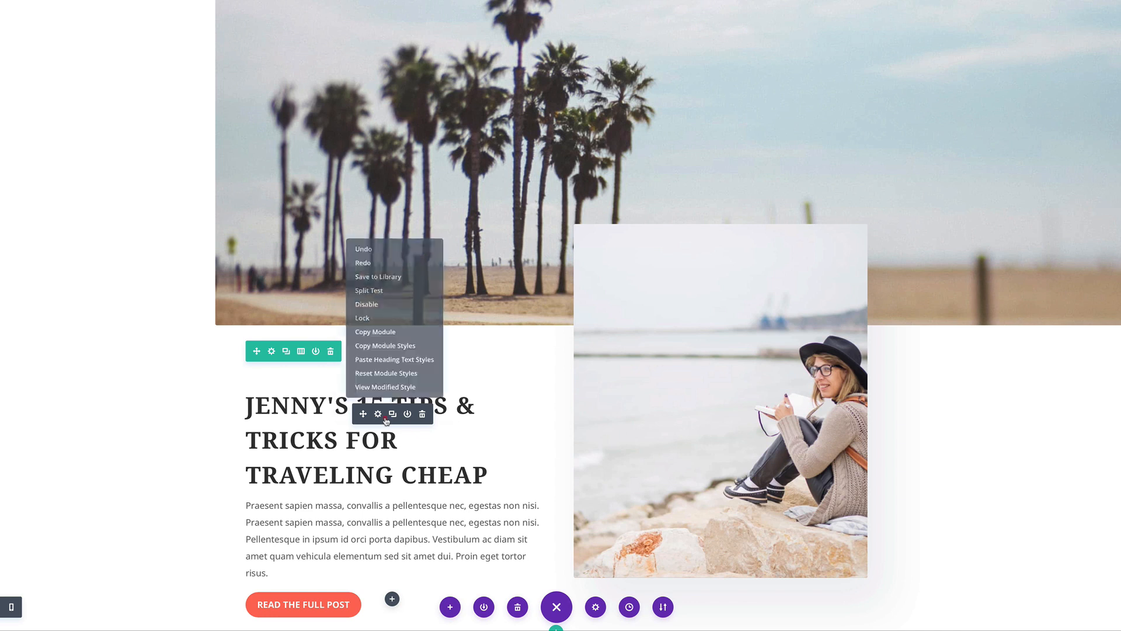
click(392, 367)
scroll(195, 453, down, 10)
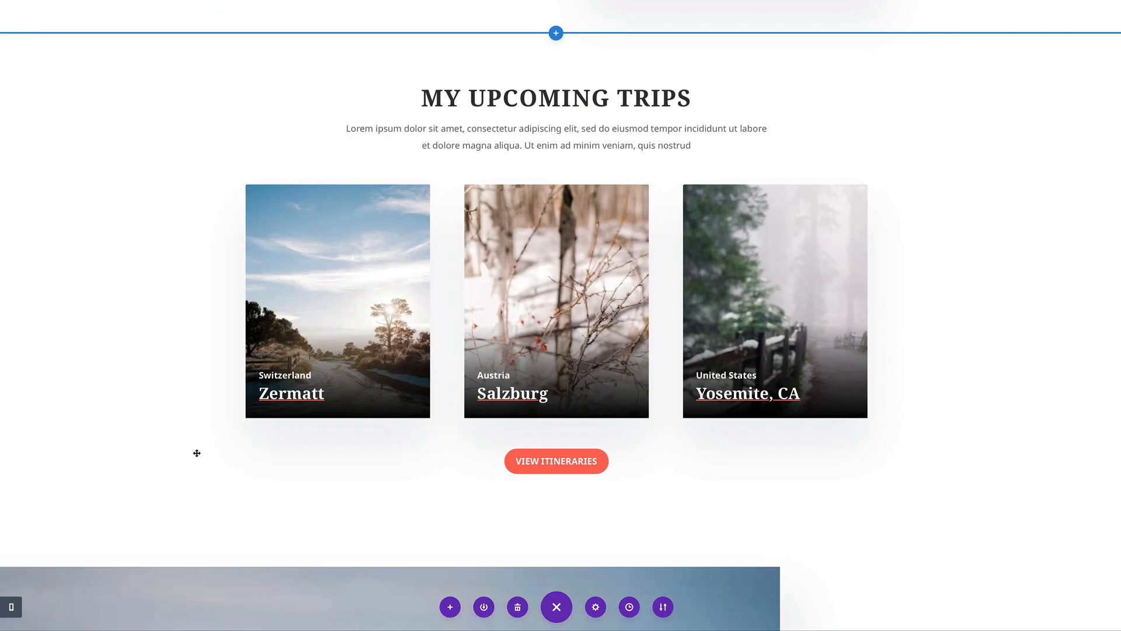
right_click(547, 116)
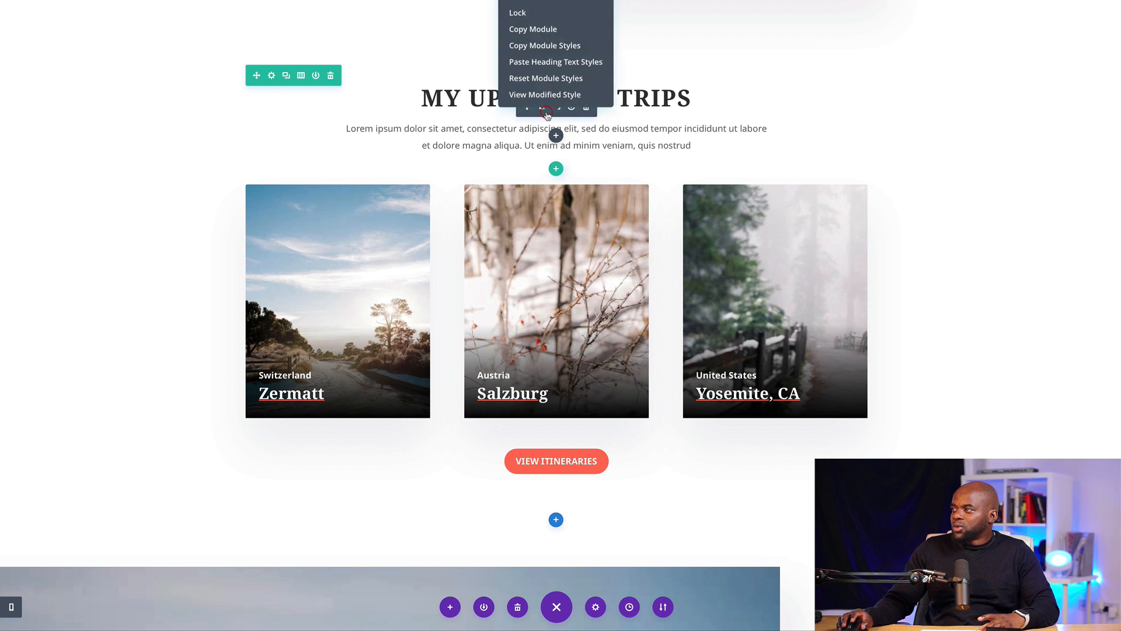
click(552, 59)
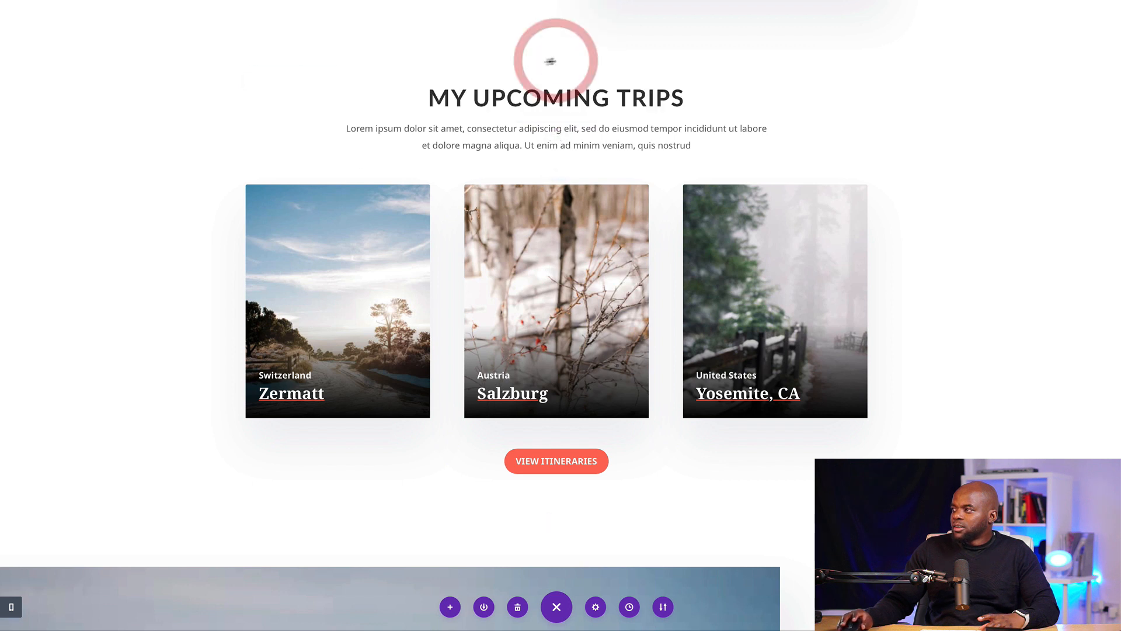
Step: Delete the My Highlights video section and the Travel Gallery section
scroll(268, 309, down, 3)
scroll(268, 309, down, 3)
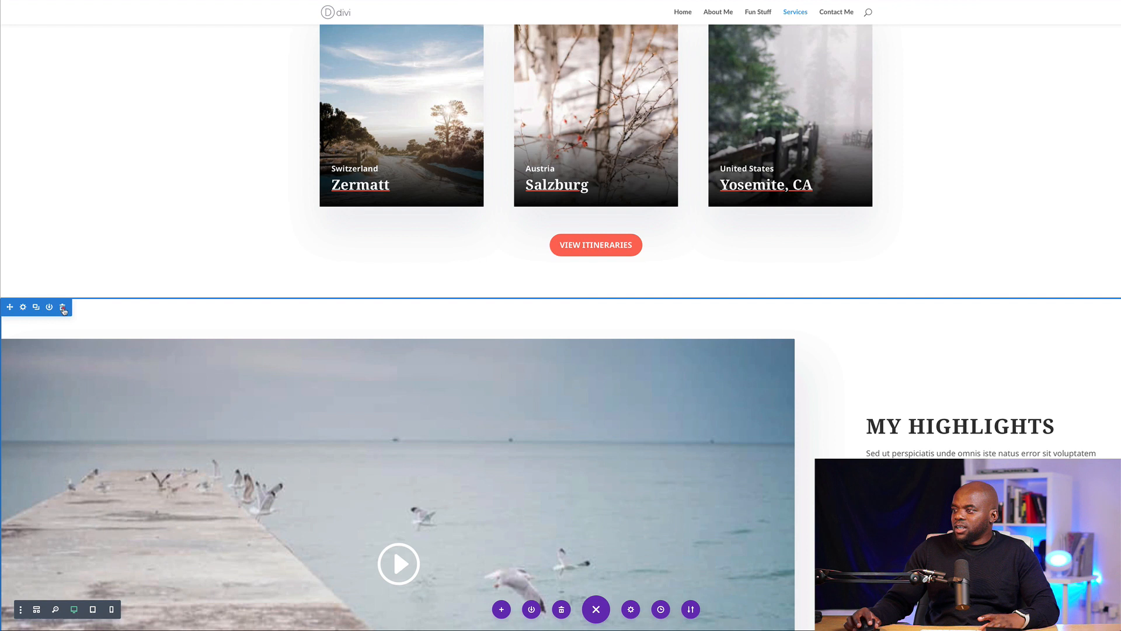
click(63, 308)
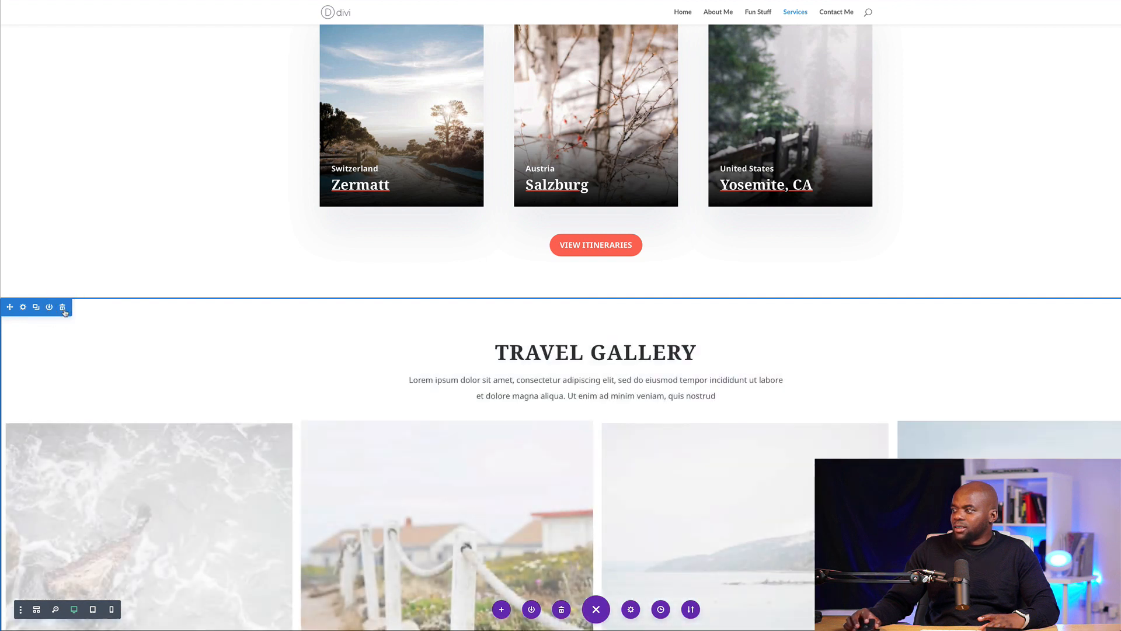
click(63, 310)
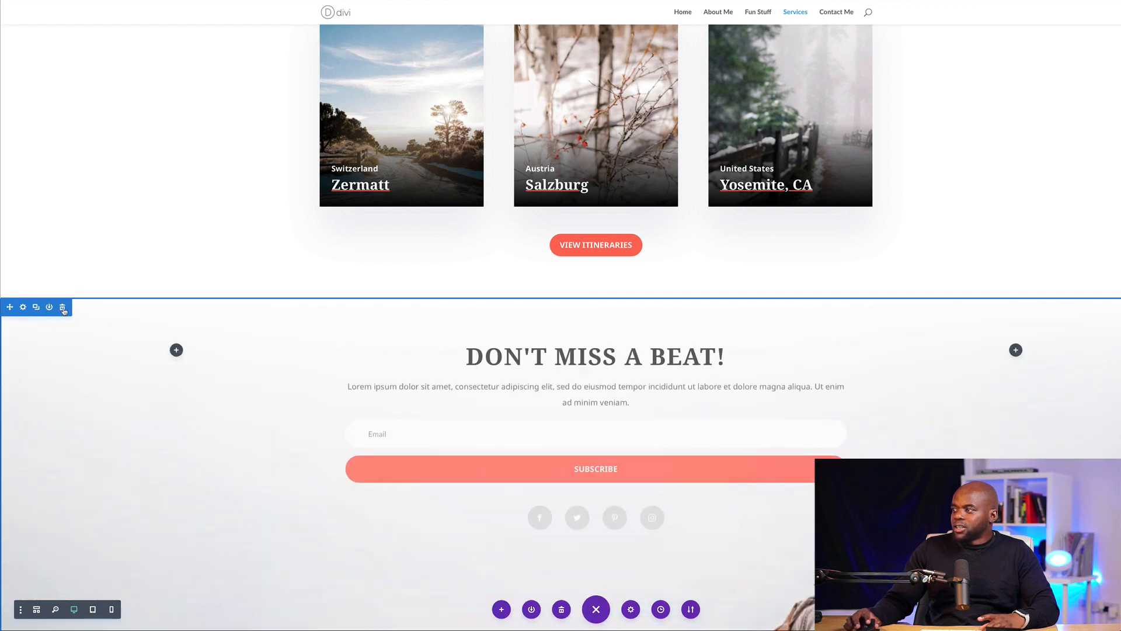
Step: Check the rest of the page down to the footer and delete the Recent Travels section
scroll(384, 370, down, 3)
scroll(384, 370, down, 4)
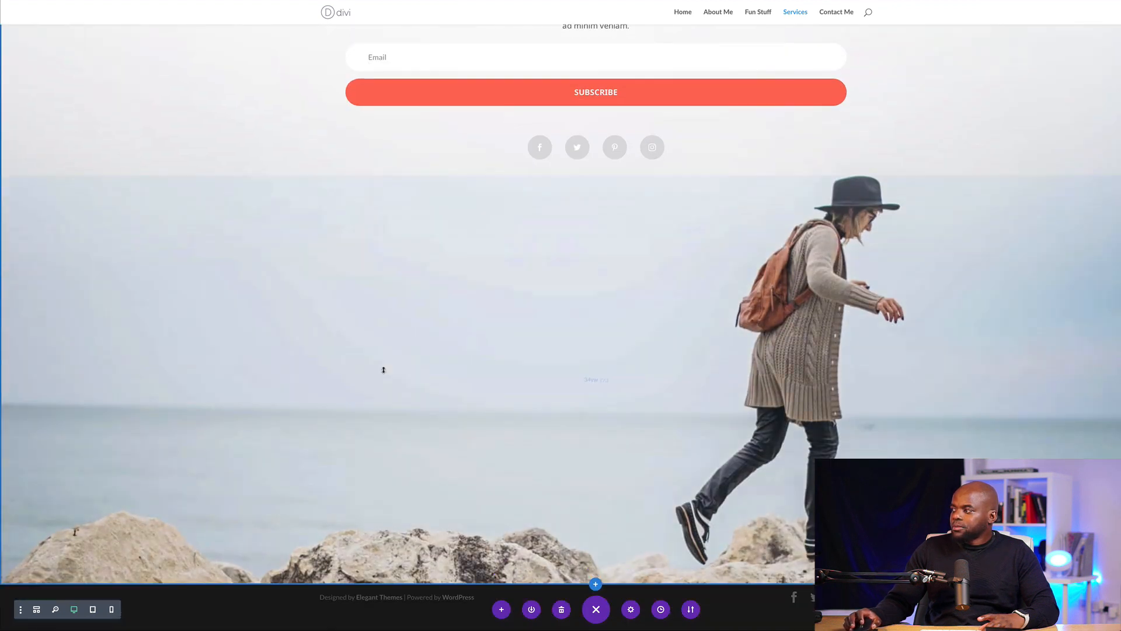
scroll(383, 369, up, 5)
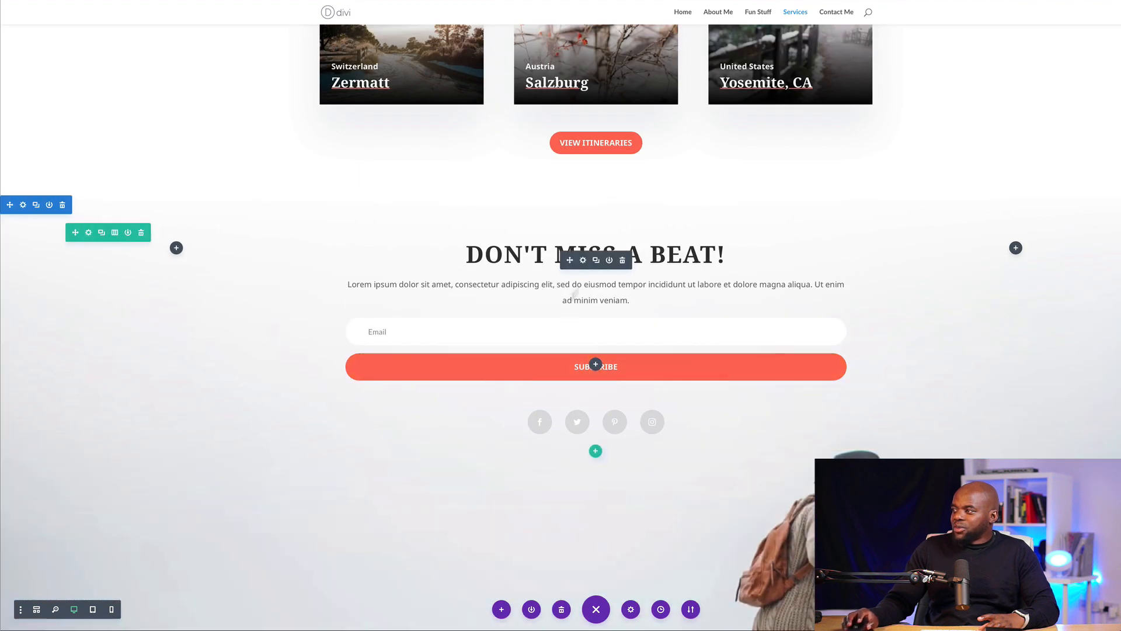
scroll(330, 332, up, 5)
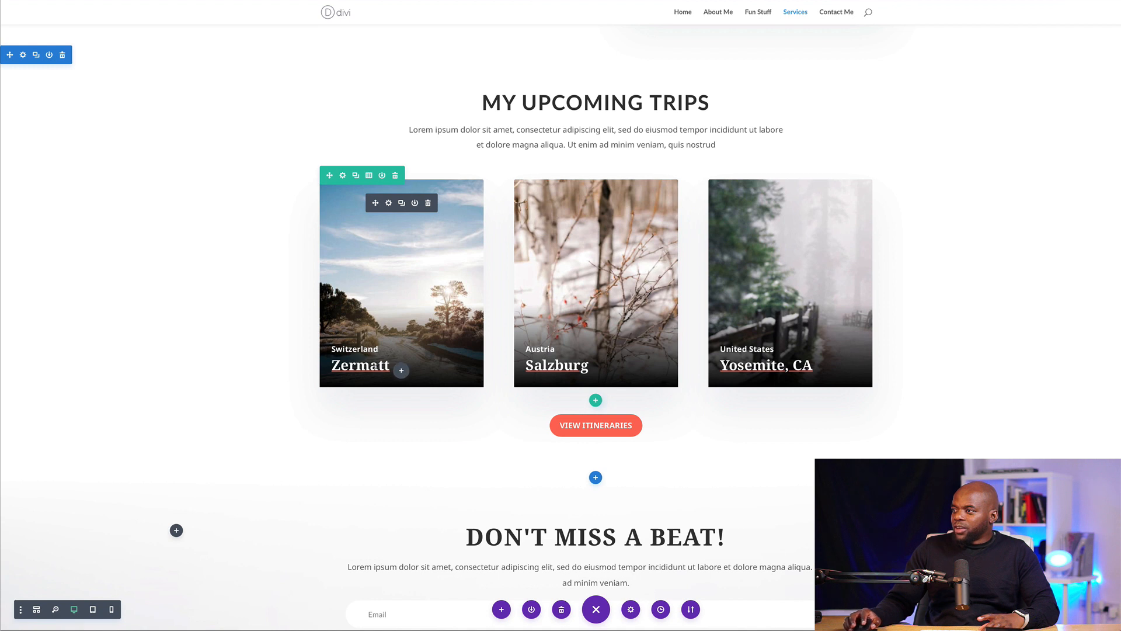
scroll(376, 279, up, 8)
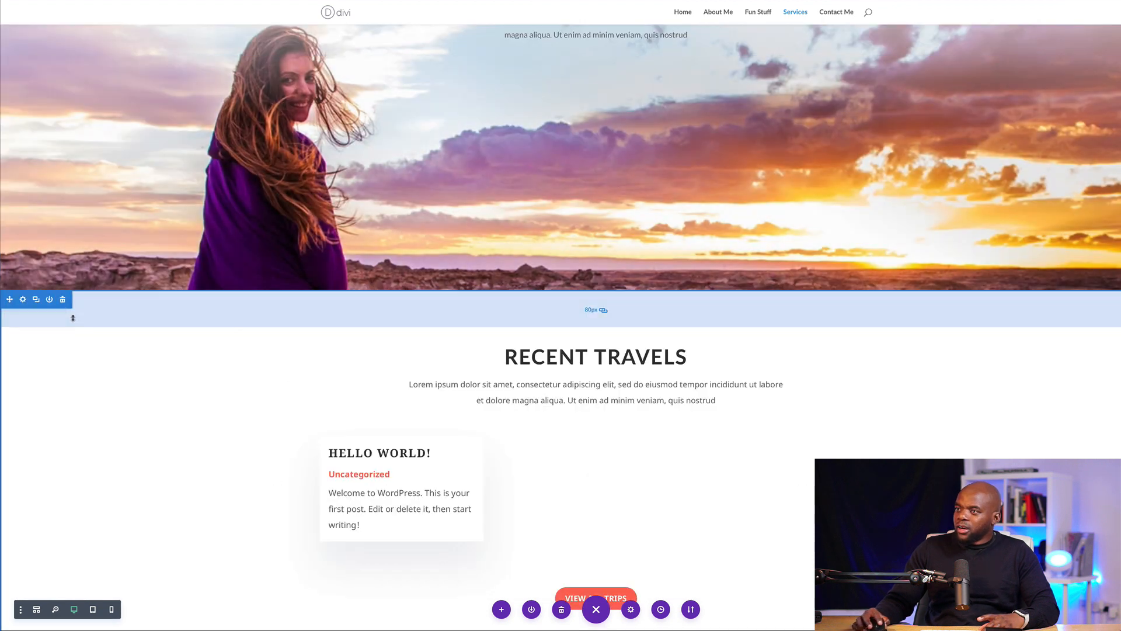
click(62, 300)
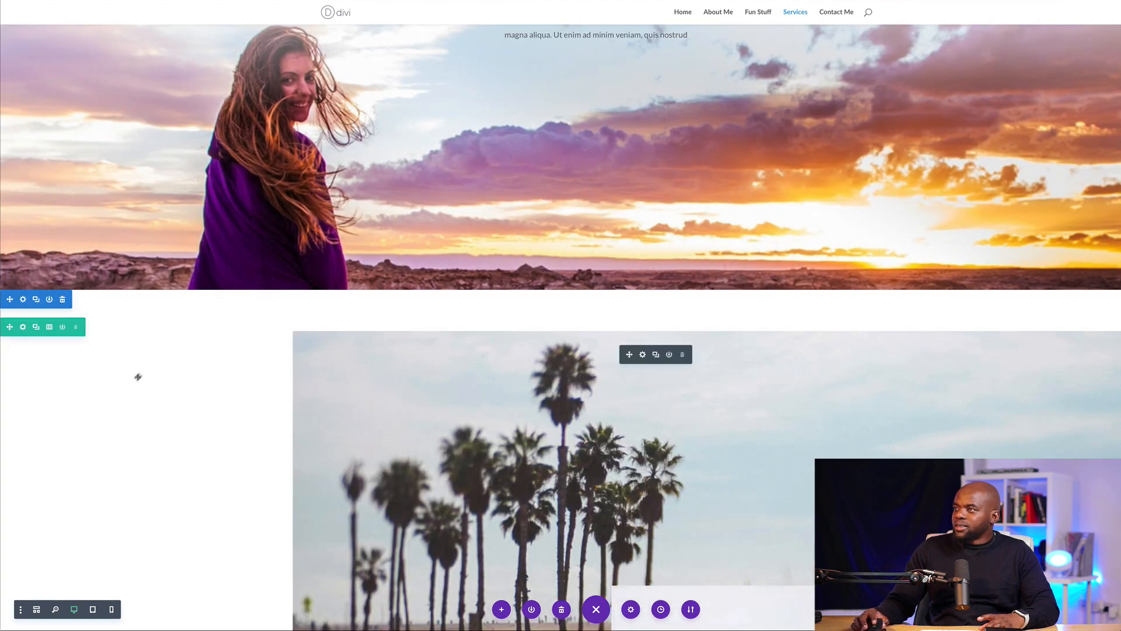
Step: Replace the wide palm-tree image below the hero section with the trail runners photo men-1245982_1920.jpg and save the module
scroll(175, 395, up, 2)
scroll(181, 397, down, 6)
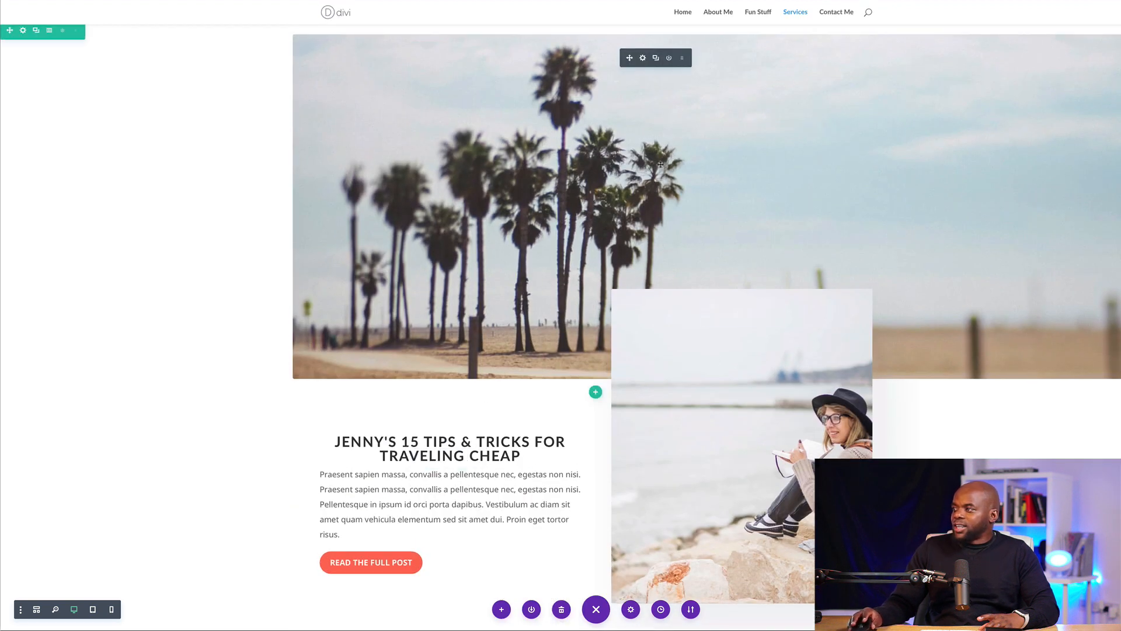
scroll(470, 258, up, 1)
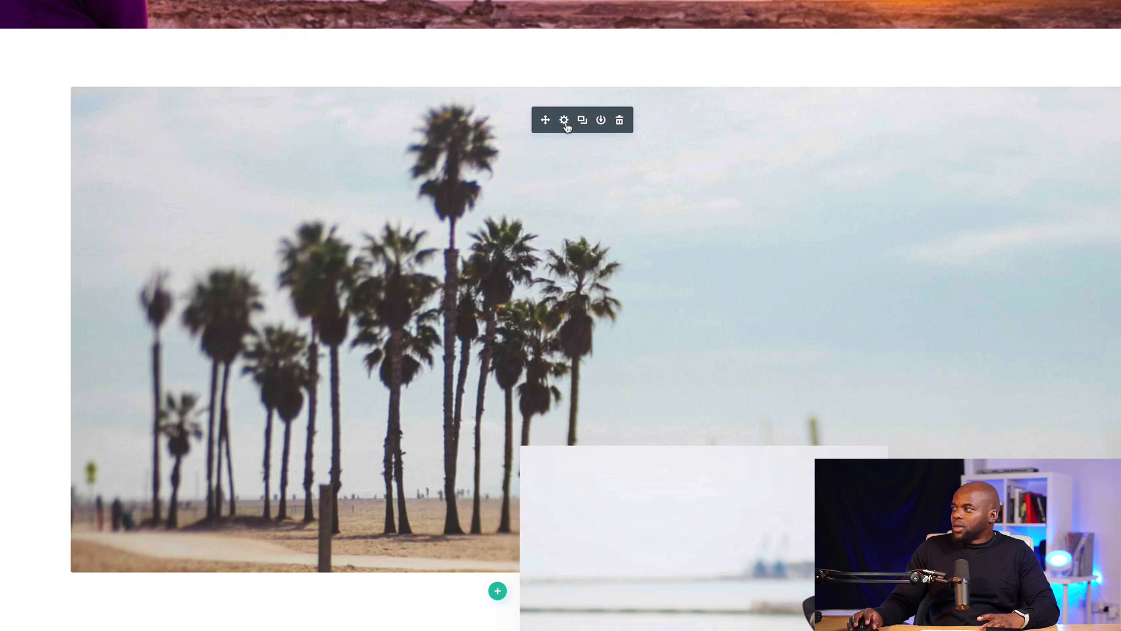
click(566, 121)
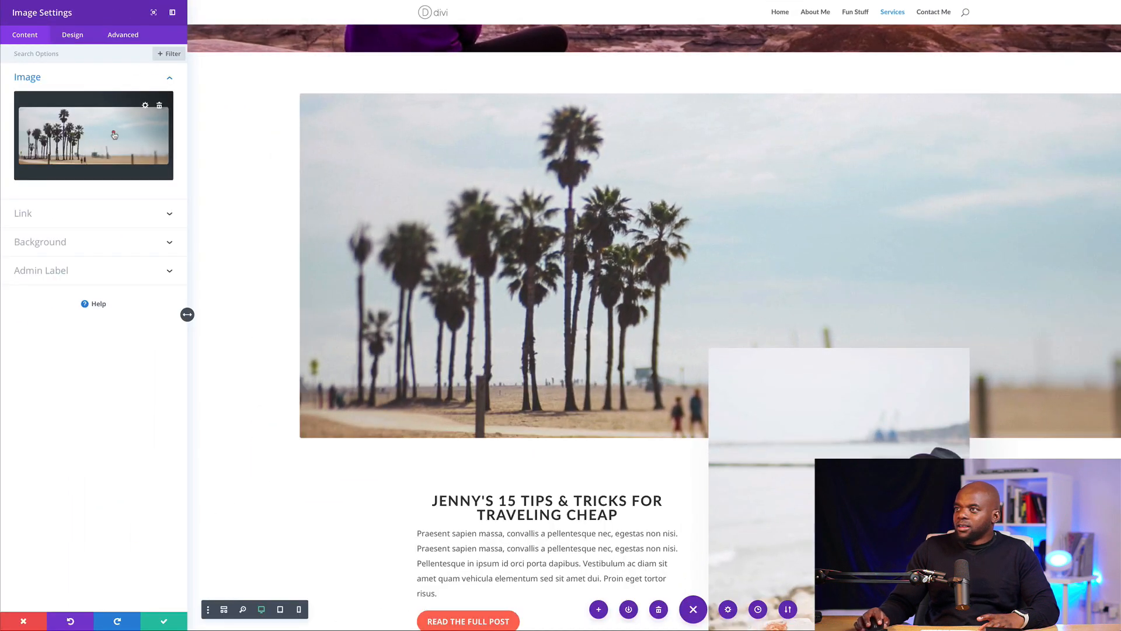
click(114, 135)
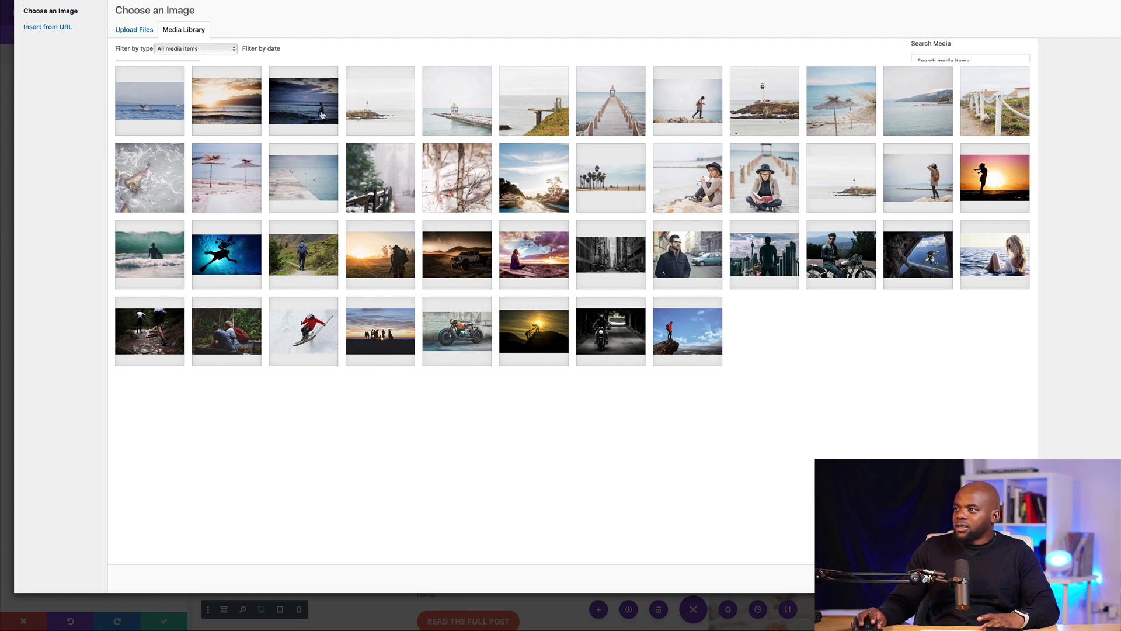
click(151, 334)
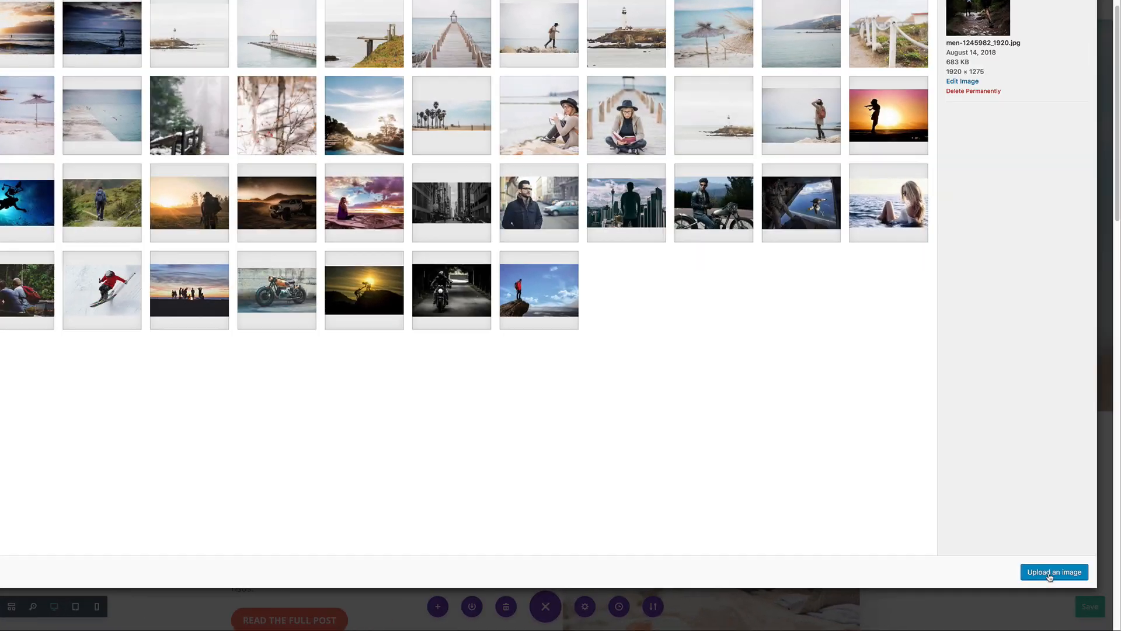
click(1054, 573)
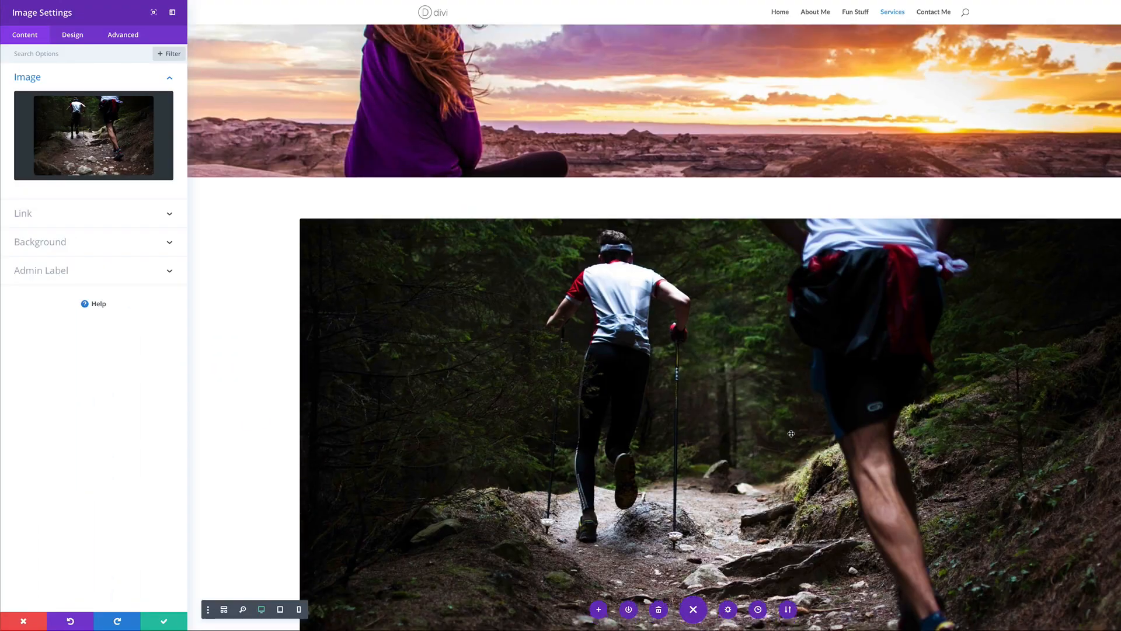
scroll(791, 433, up, 2)
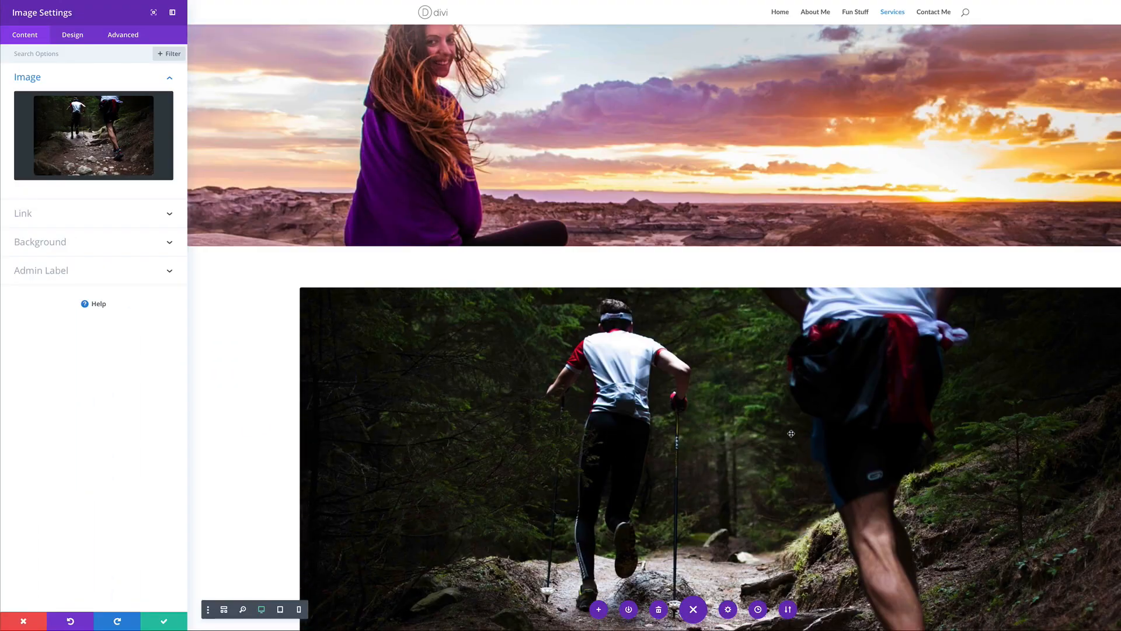
scroll(791, 434, down, 10)
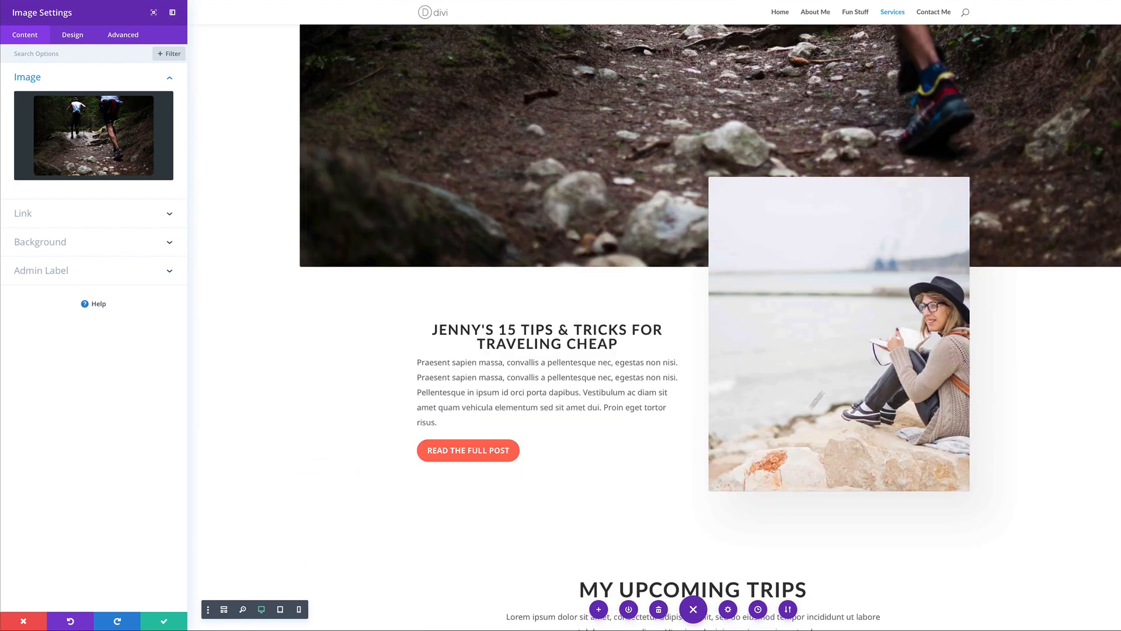
click(161, 622)
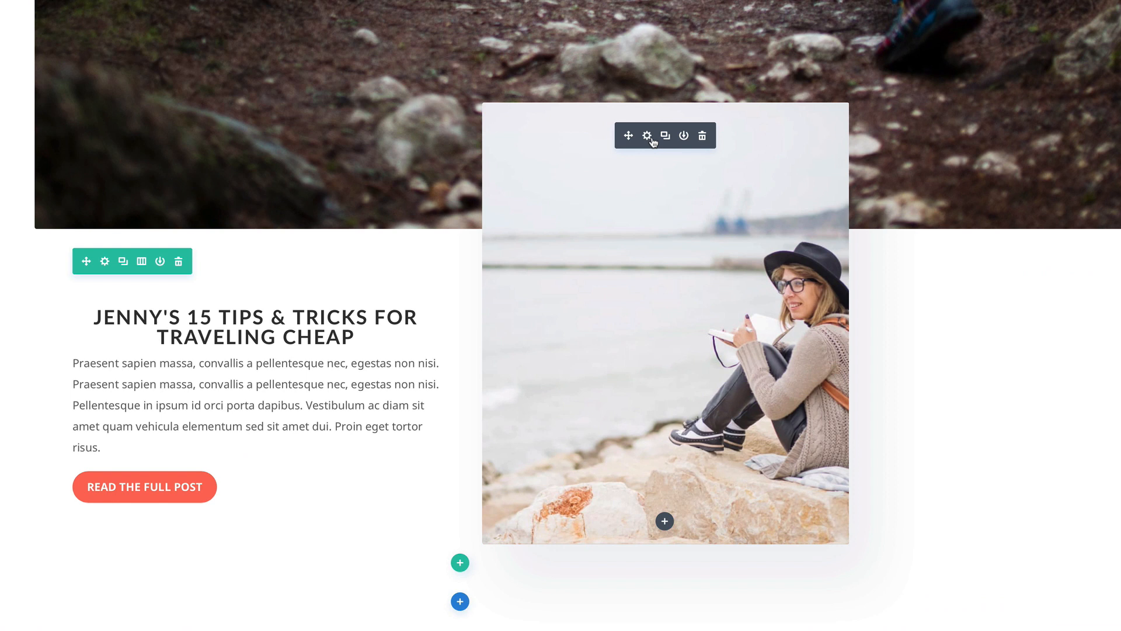
Step: Replace the overlapping image of the woman on the rocks with the forest bench photo friendship-1081843_1920 and save the module
click(648, 136)
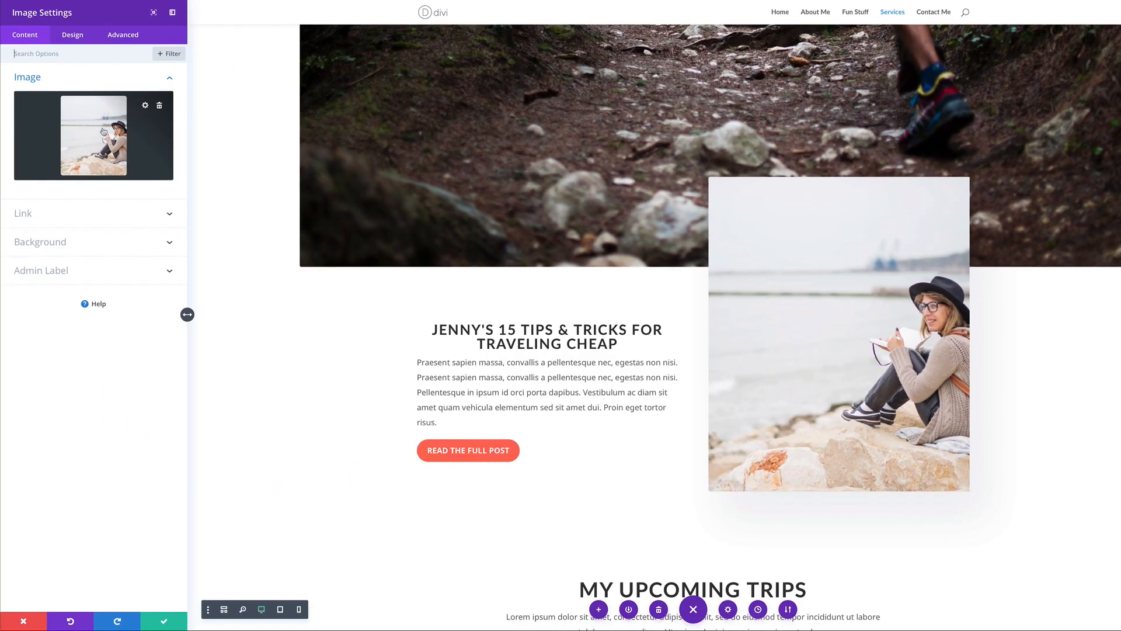
click(103, 131)
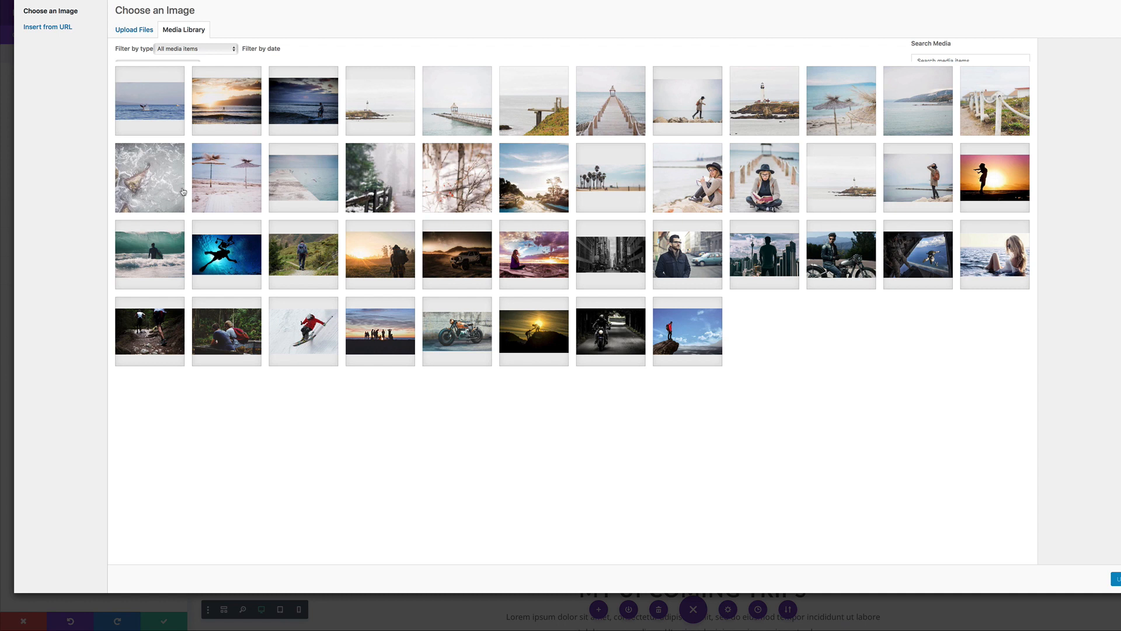
click(240, 332)
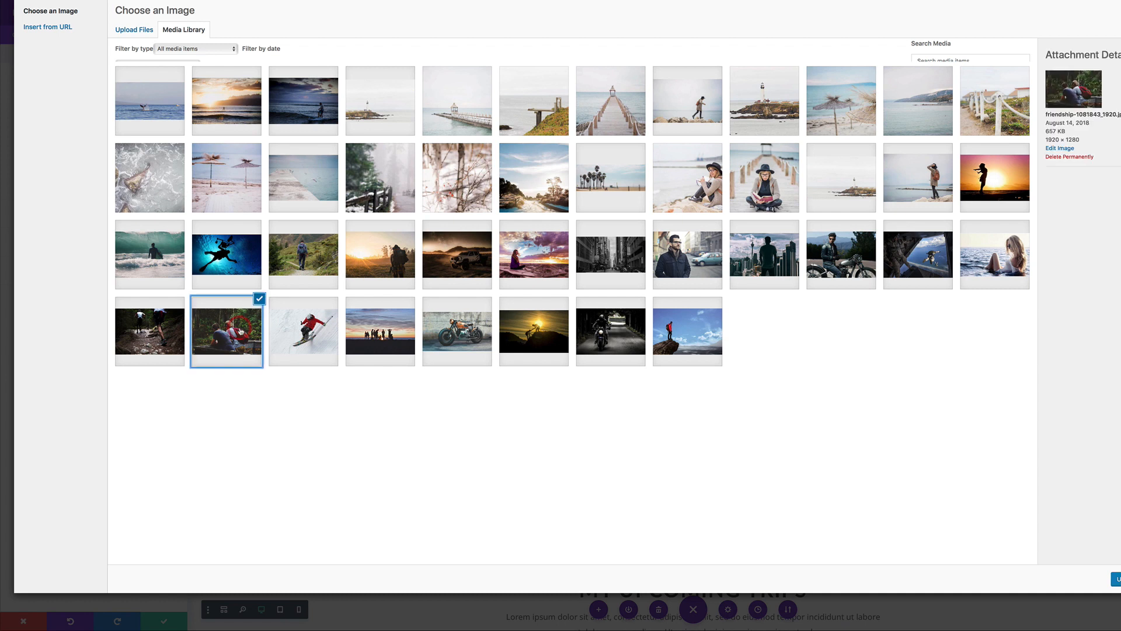
click(1116, 579)
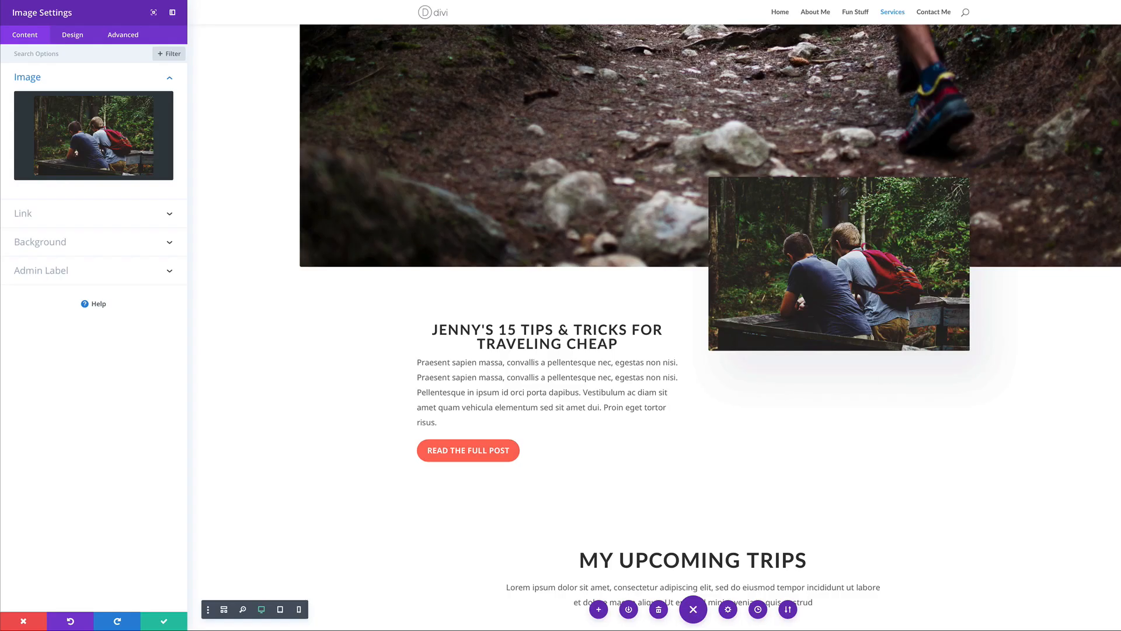
click(165, 622)
scroll(746, 347, up, 10)
scroll(746, 347, down, 4)
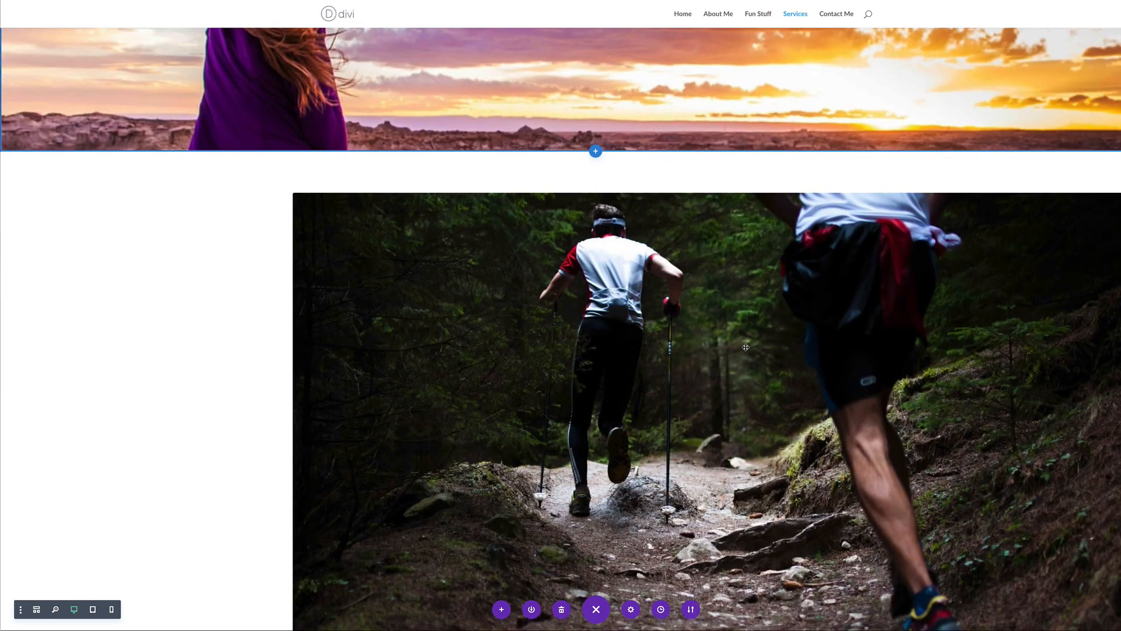
Step: Set the body font of the "15 Tips & Tricks for Traveling Cheap" call to action to Lato
scroll(746, 347, down, 9)
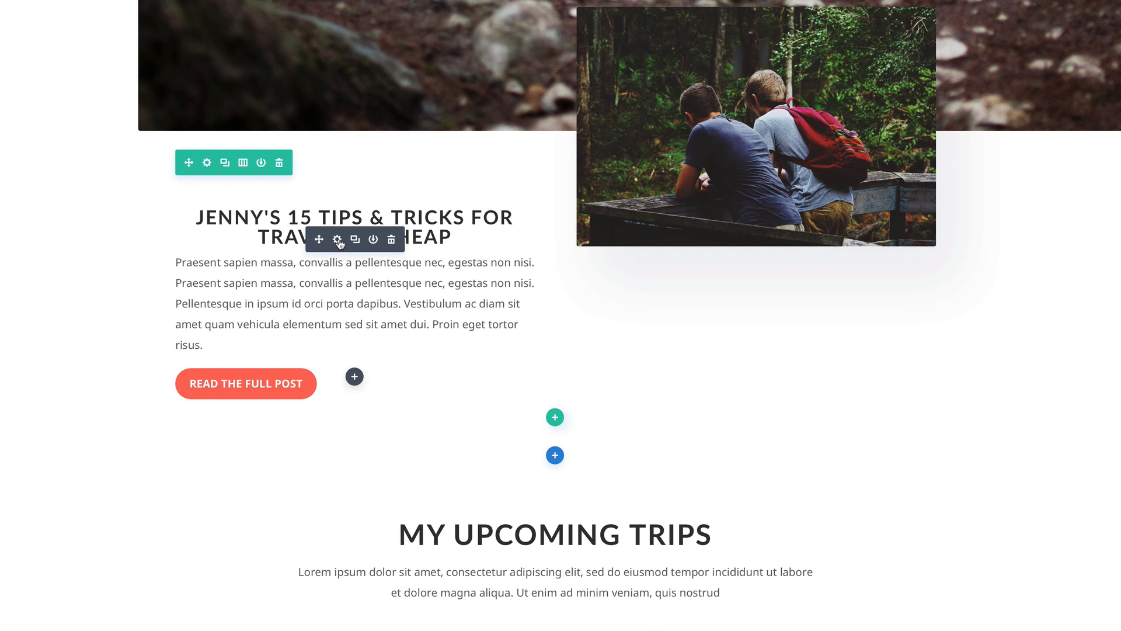
click(338, 240)
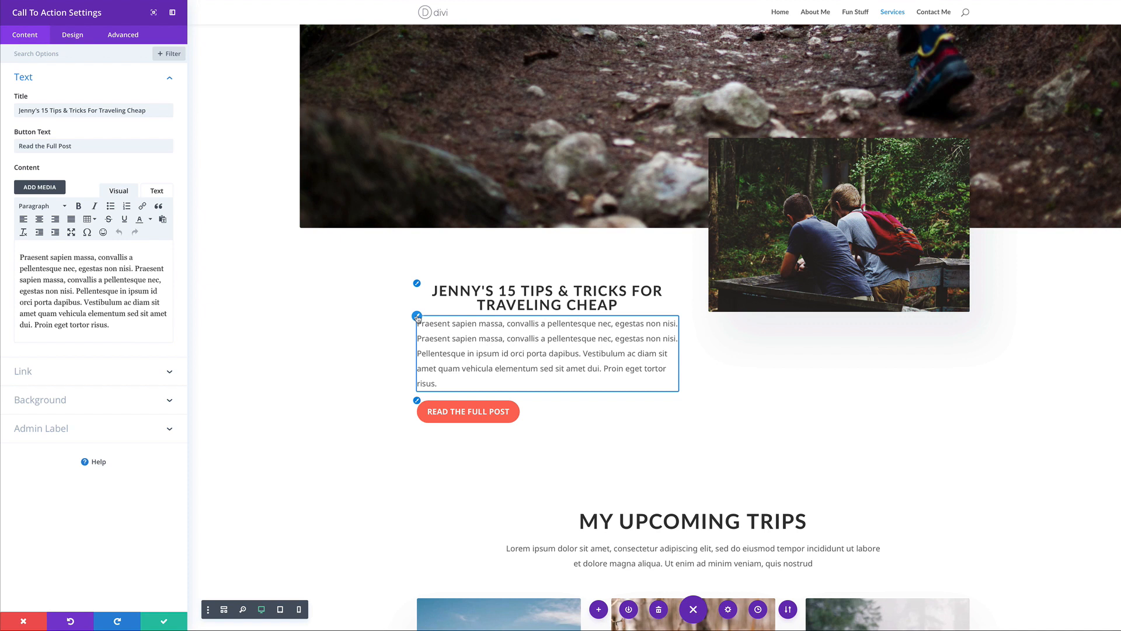
click(417, 317)
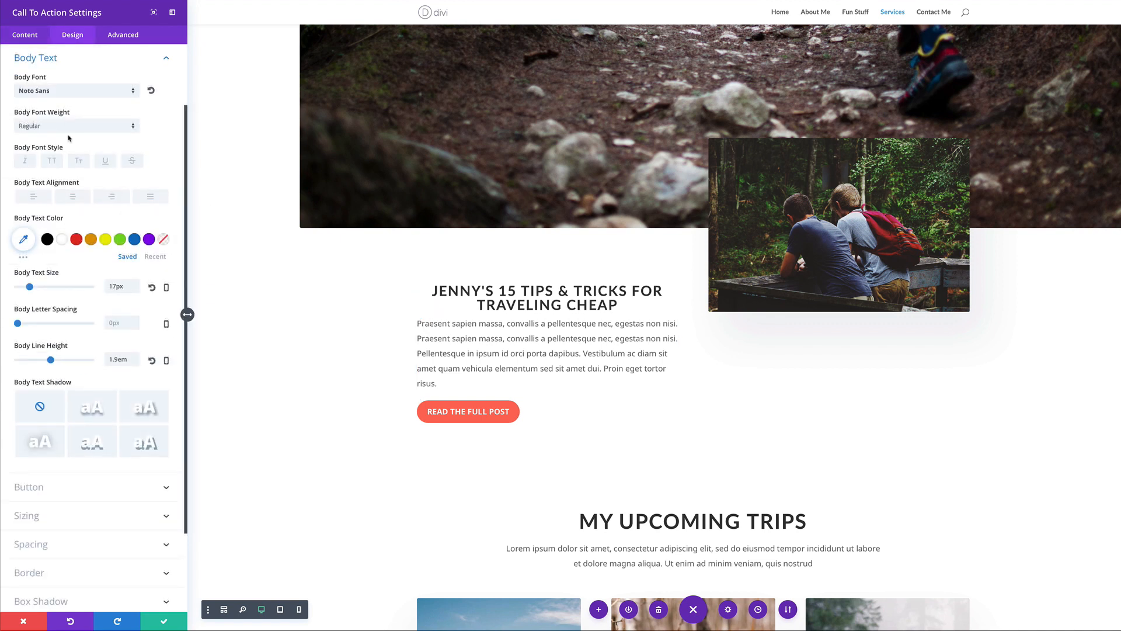
click(68, 91)
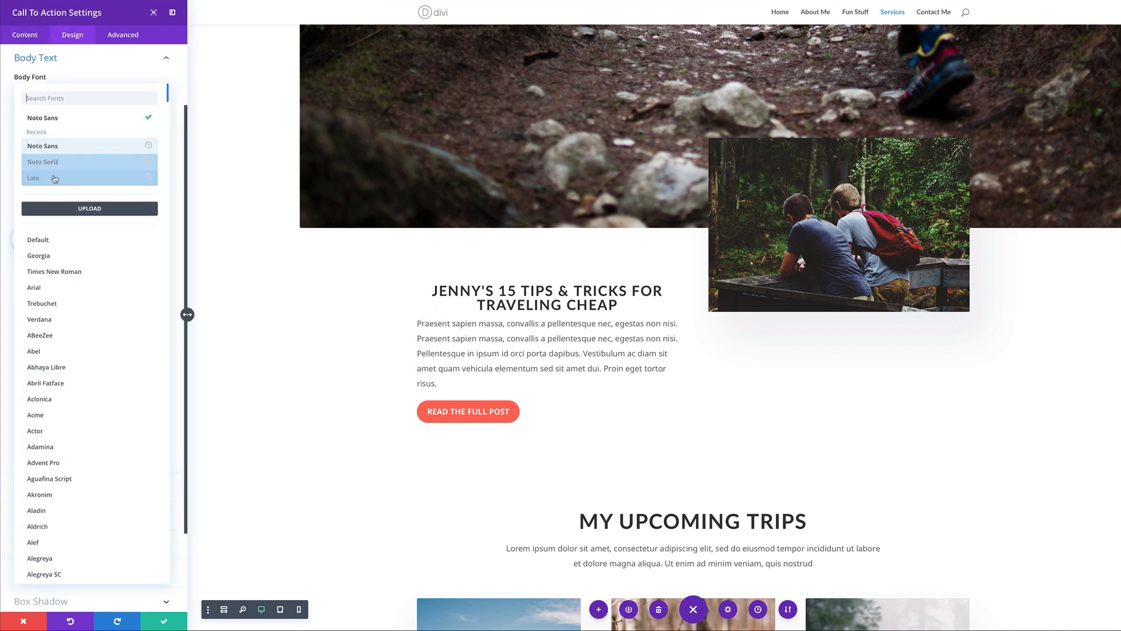
click(53, 176)
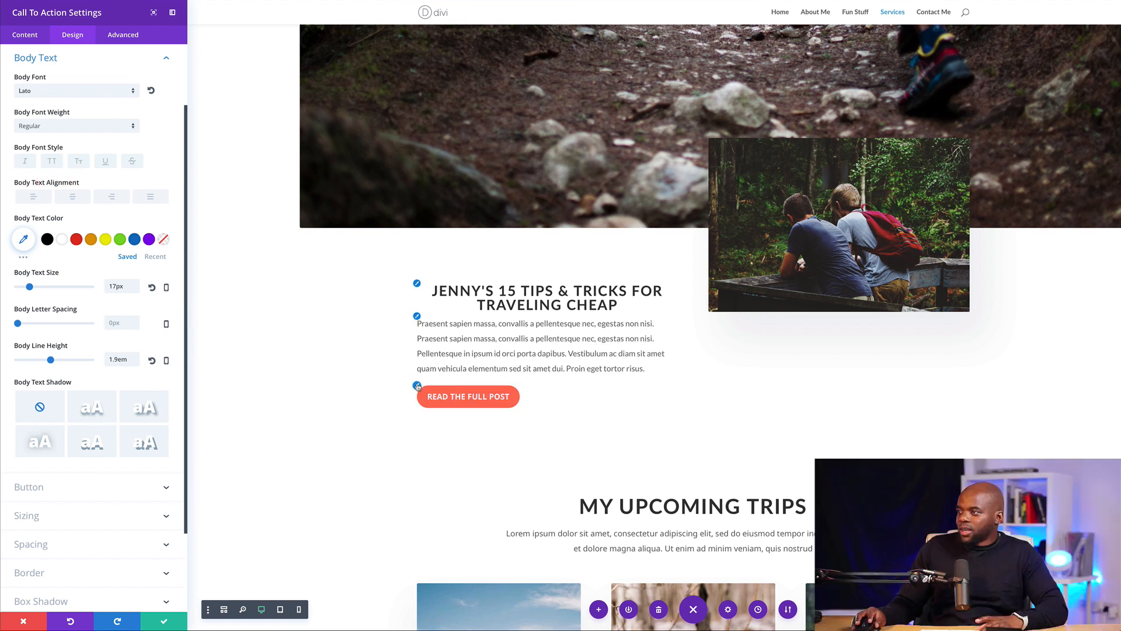
Step: Set the Read the Full Post button's background color to red #e02b20 and its border color to red, and save the module
click(417, 386)
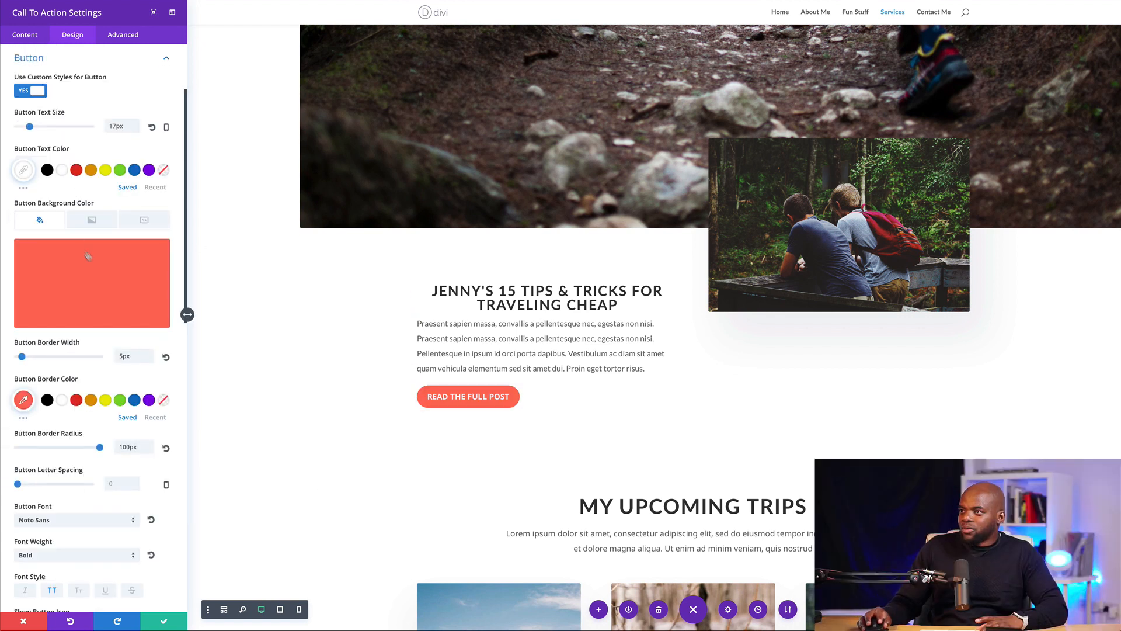
click(91, 263)
click(64, 329)
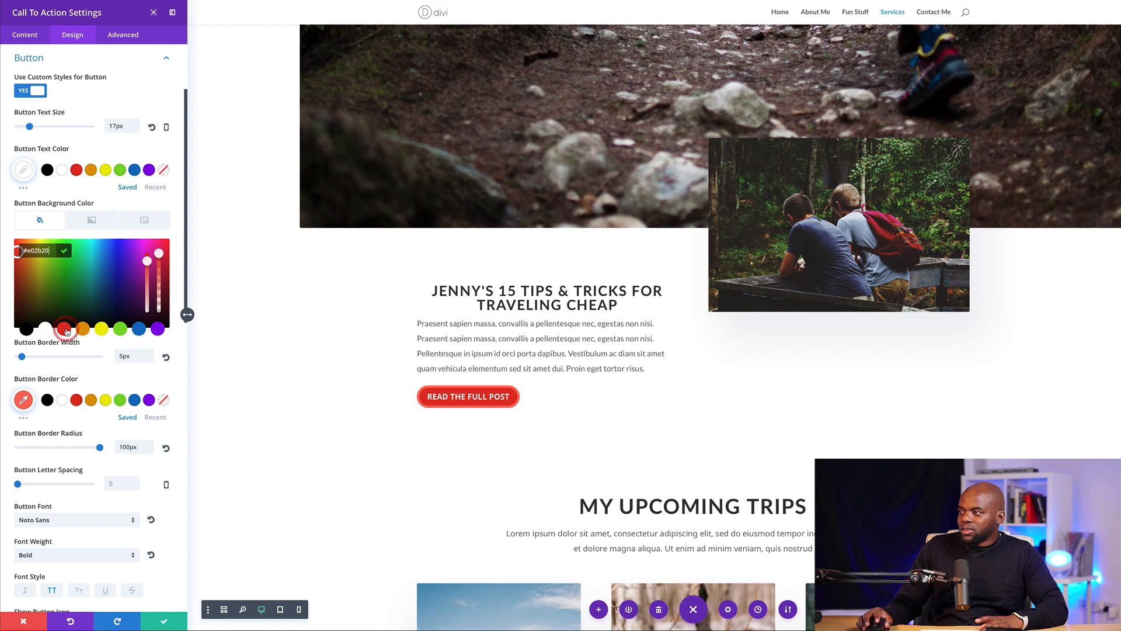
click(77, 400)
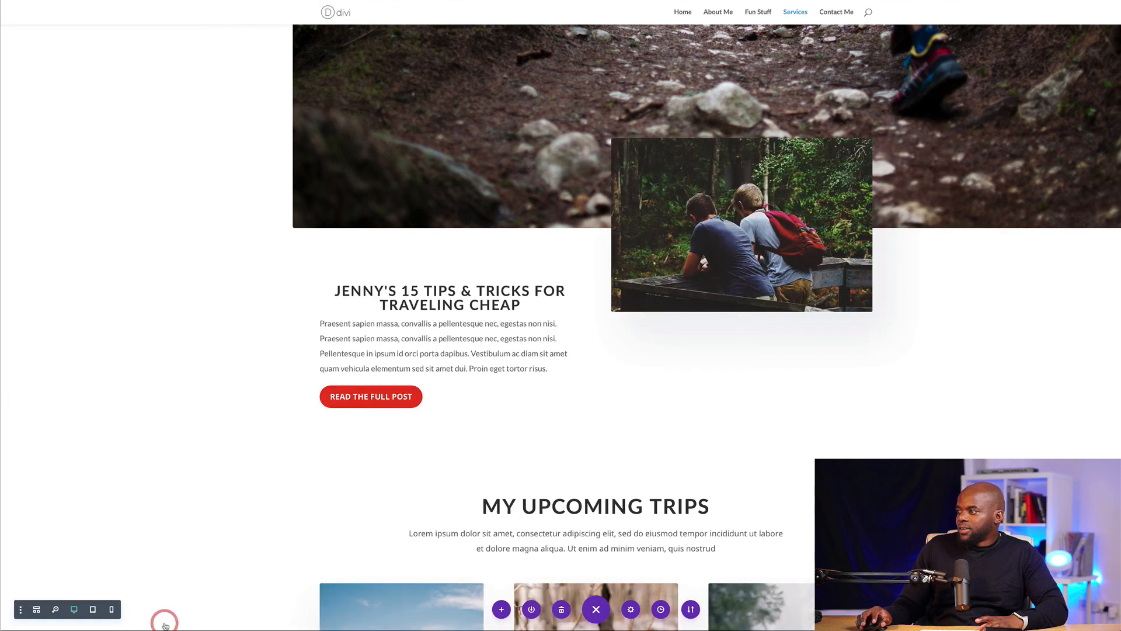
click(164, 620)
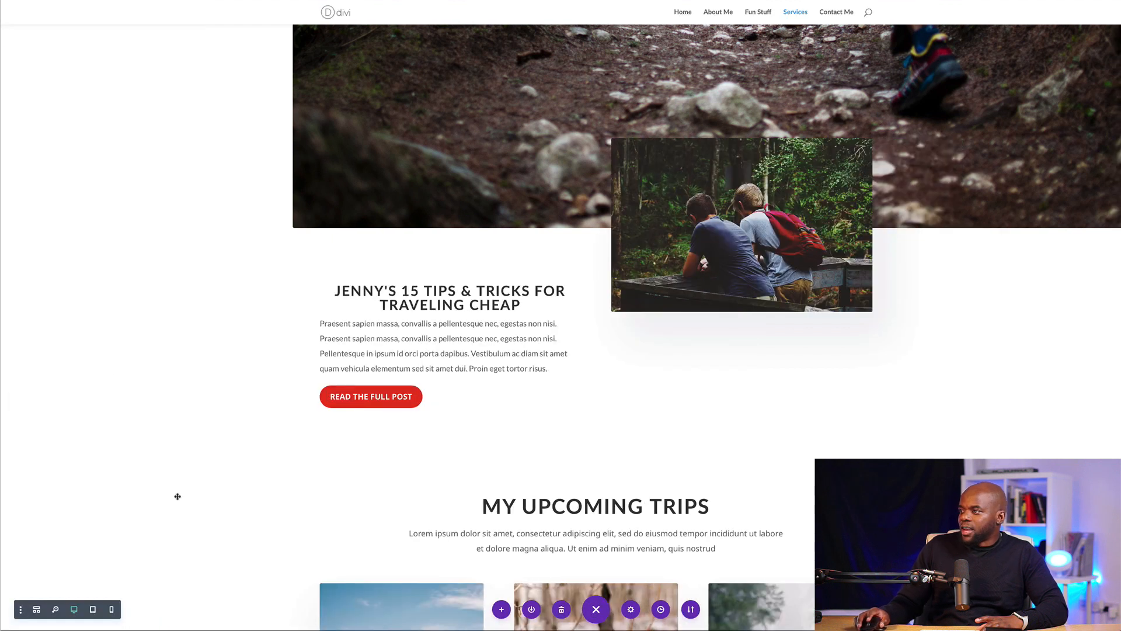
Step: Delete the View Itineraries button module below the My Upcoming Trips cards
scroll(222, 425, down, 4)
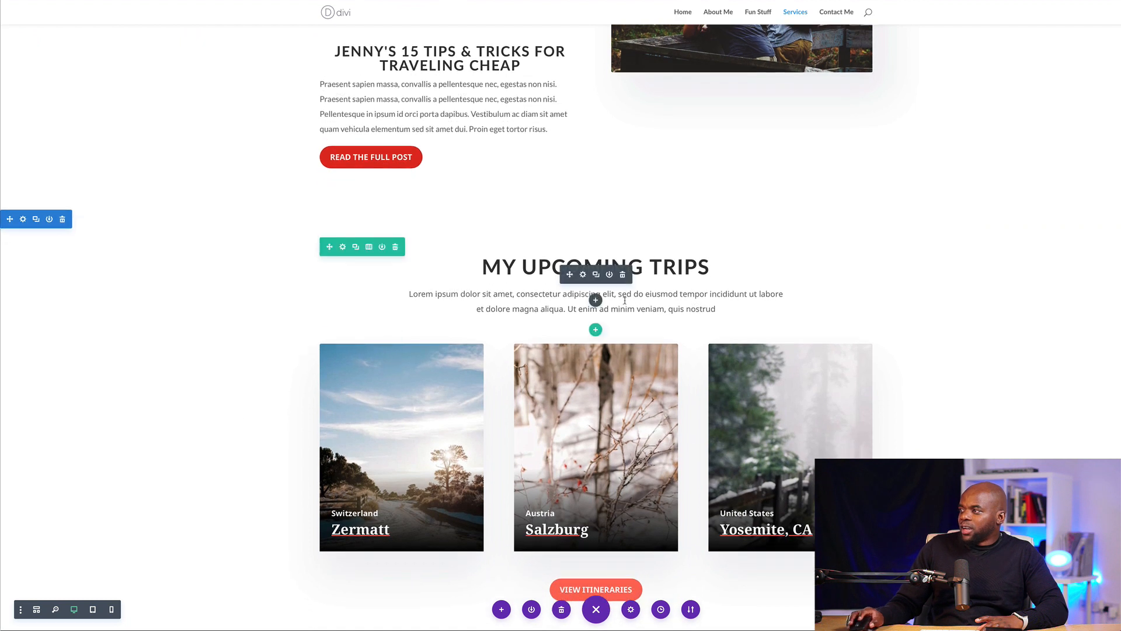
scroll(683, 258, down, 2)
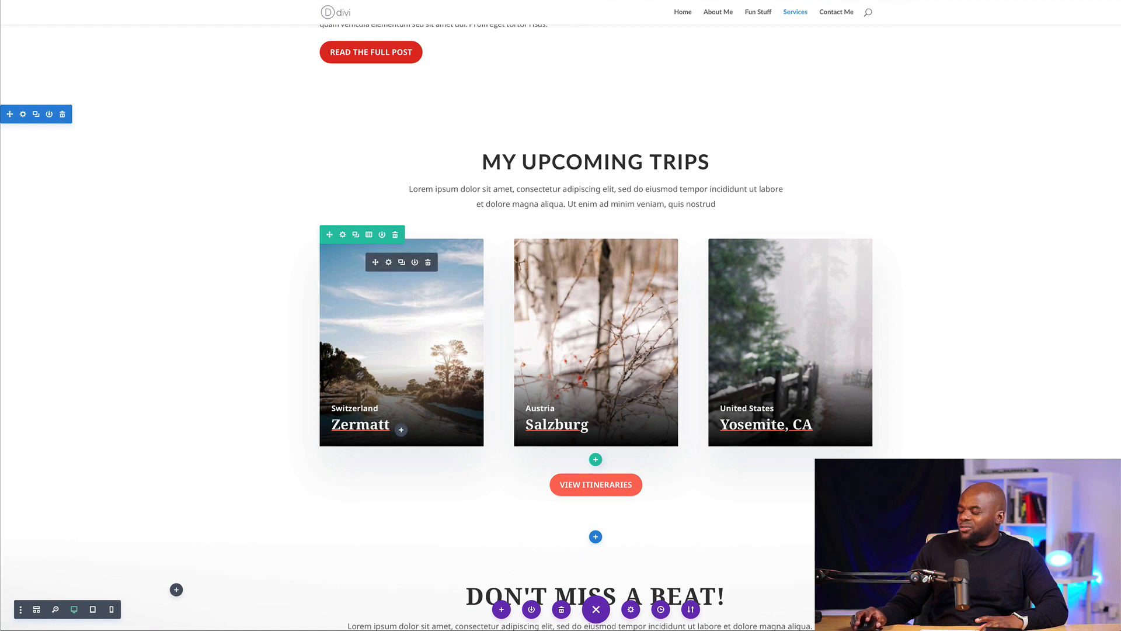
scroll(596, 262, down, 1)
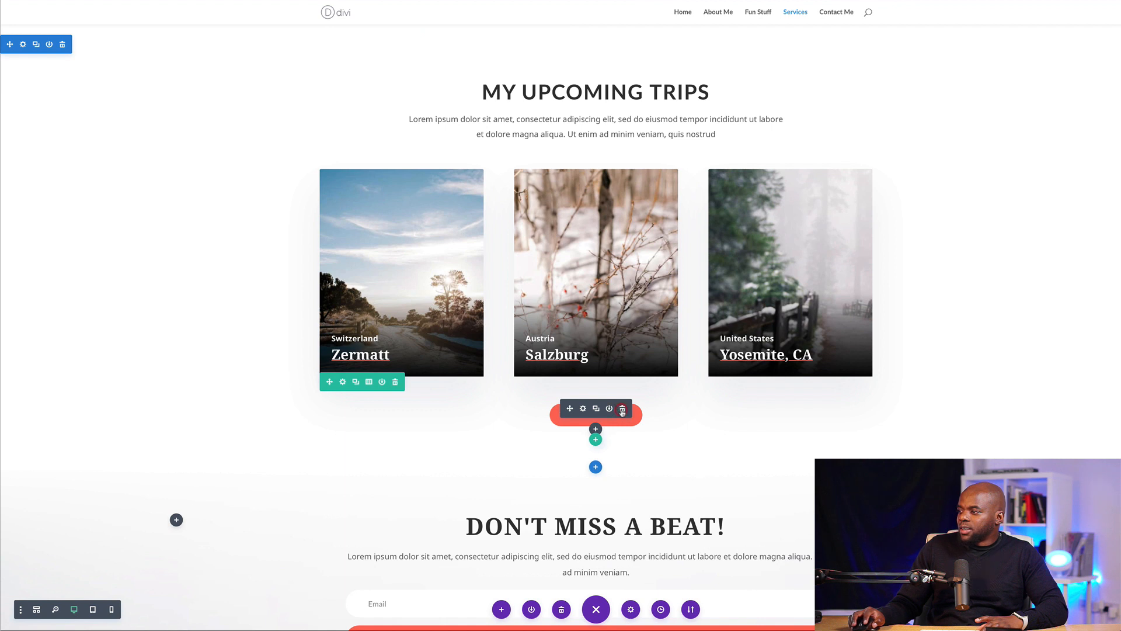
click(623, 410)
Step: Change the Don't Miss a Beat section's background image to the red-jacketed hiker on a cliff and delete the empty row above the section
scroll(526, 421, down, 2)
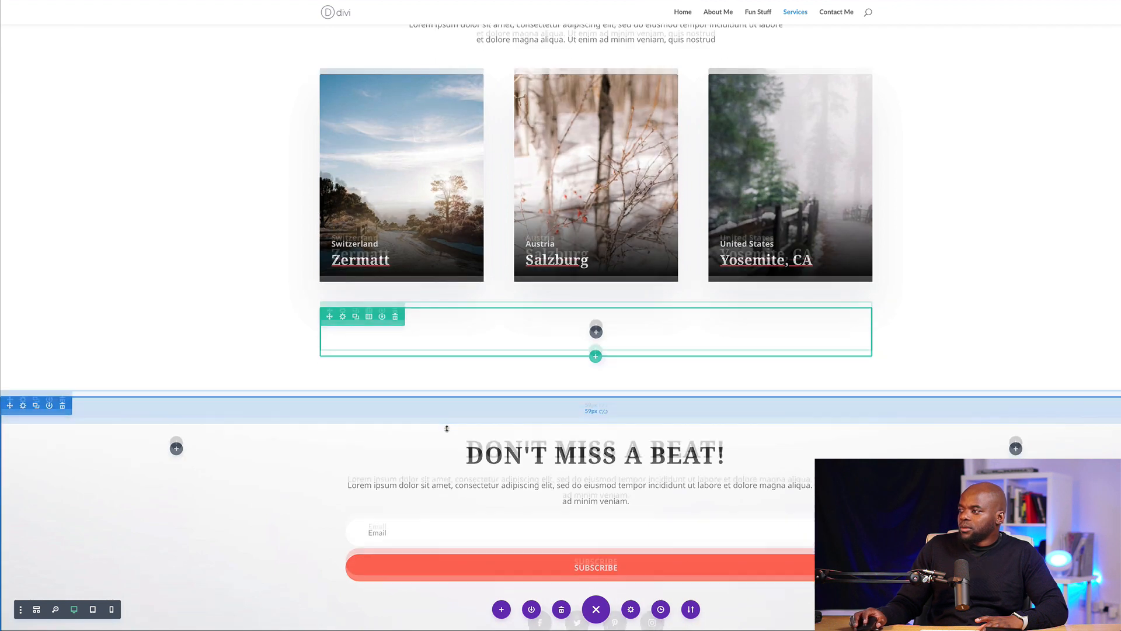
scroll(447, 428, down, 3)
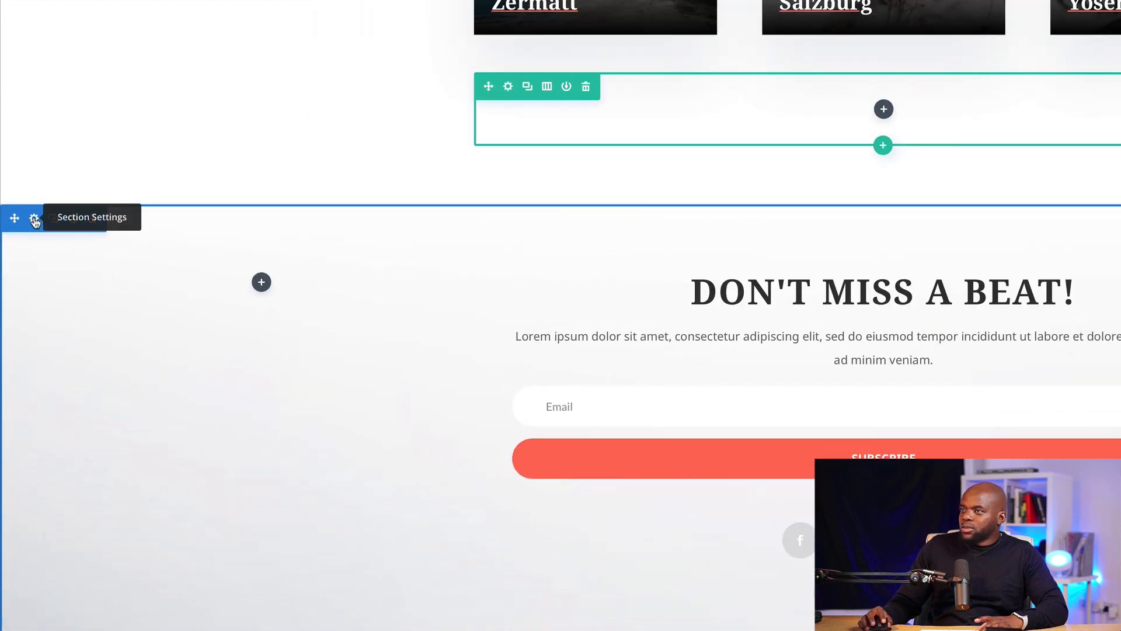
click(34, 220)
click(64, 78)
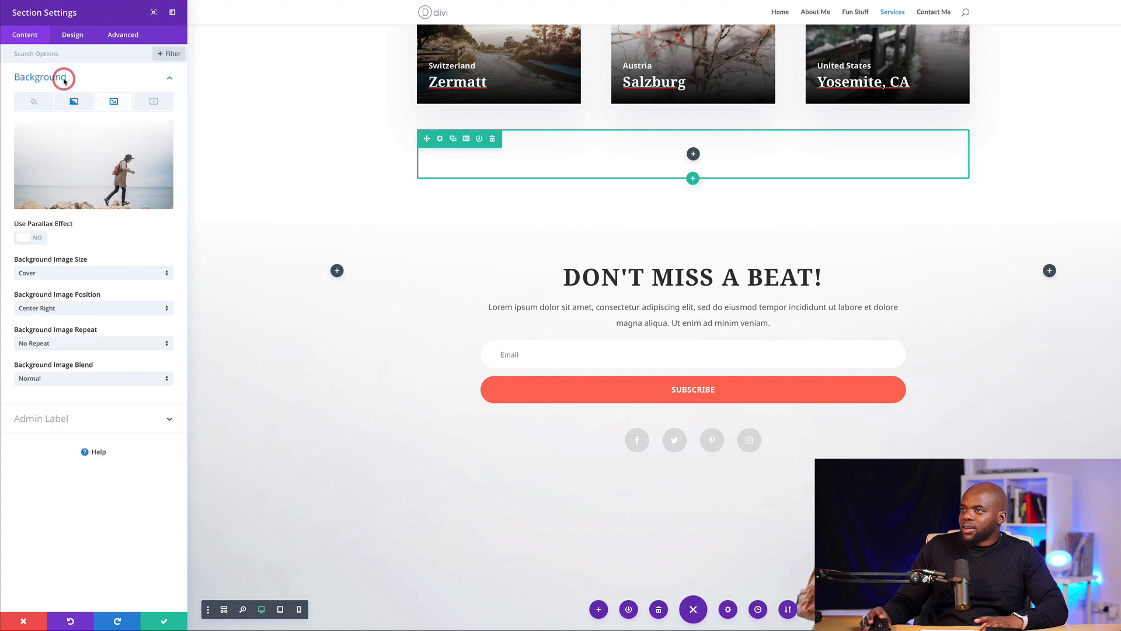
click(111, 153)
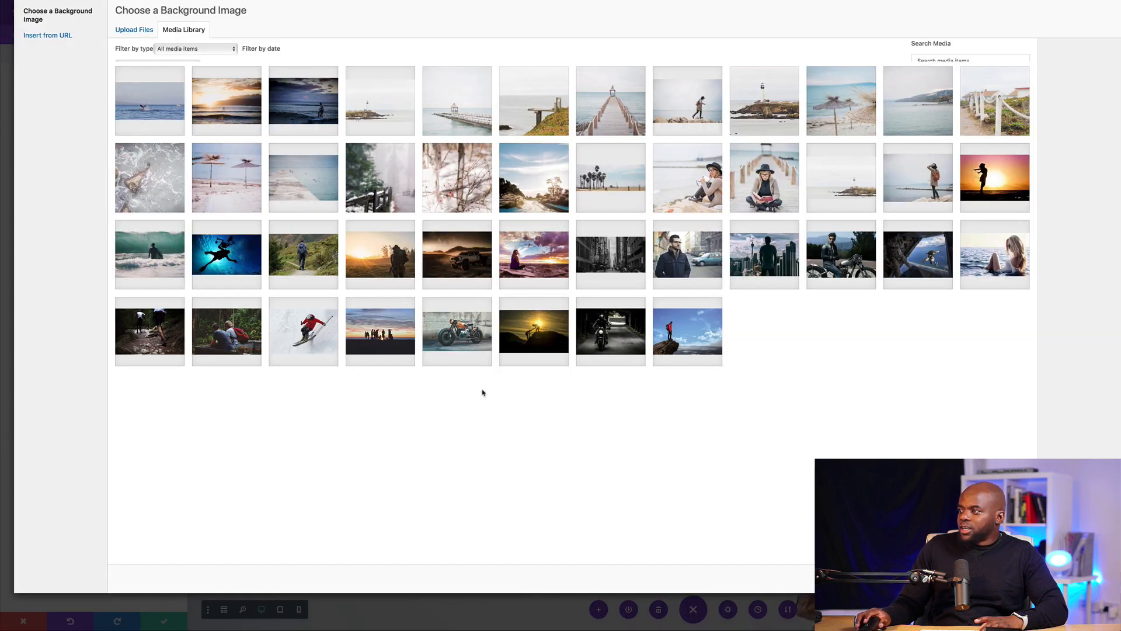
click(708, 336)
click(1117, 579)
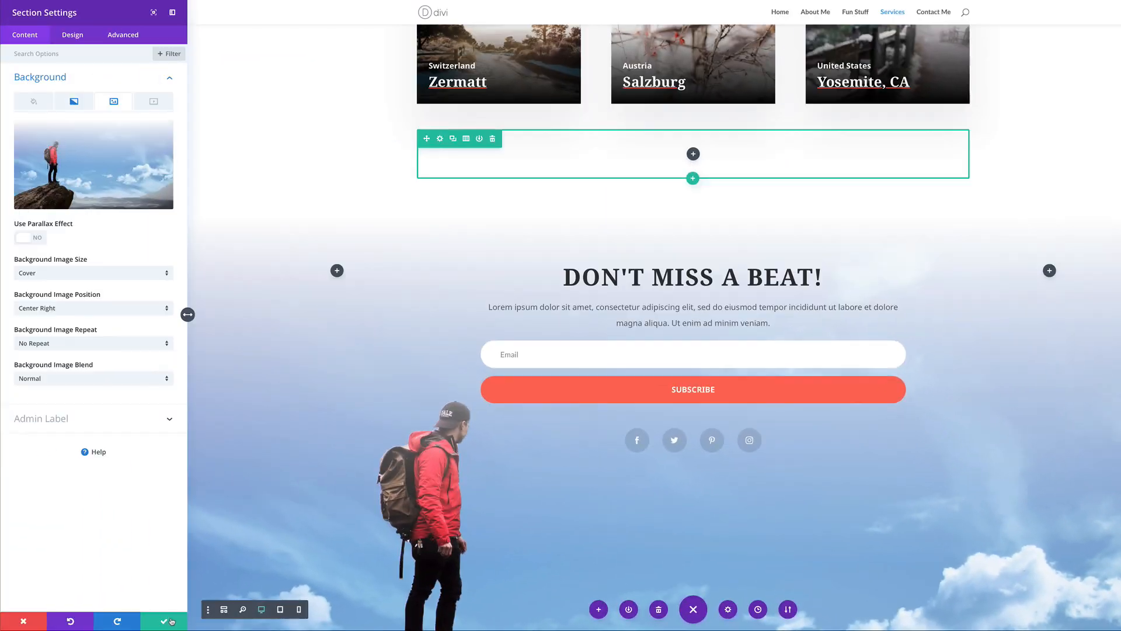
click(166, 622)
scroll(1088, 338, up, 2)
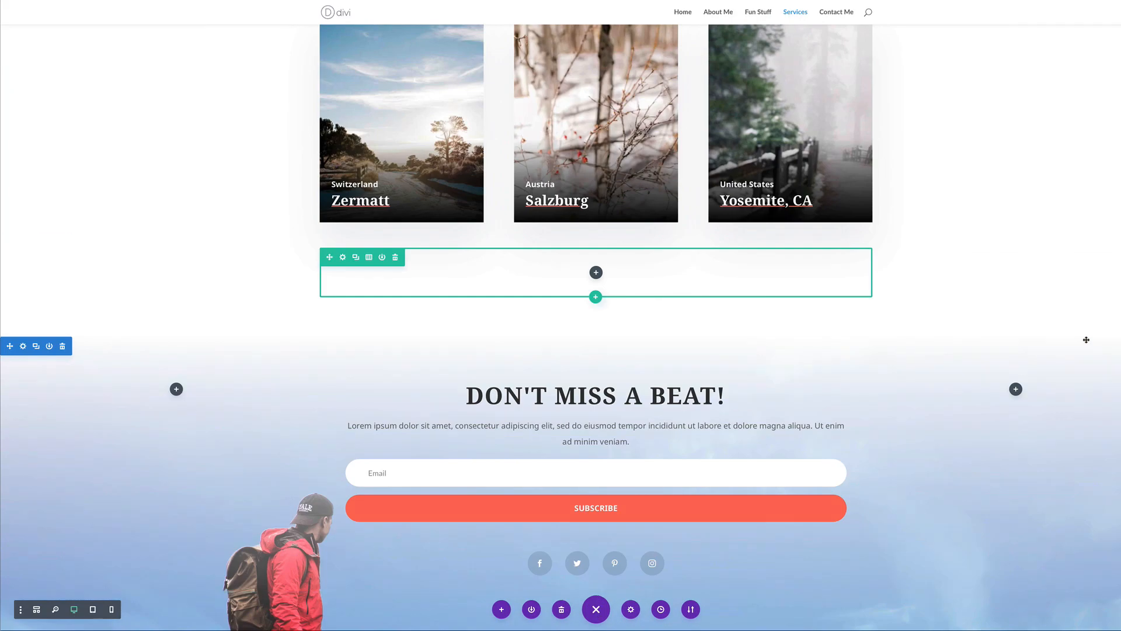
click(395, 258)
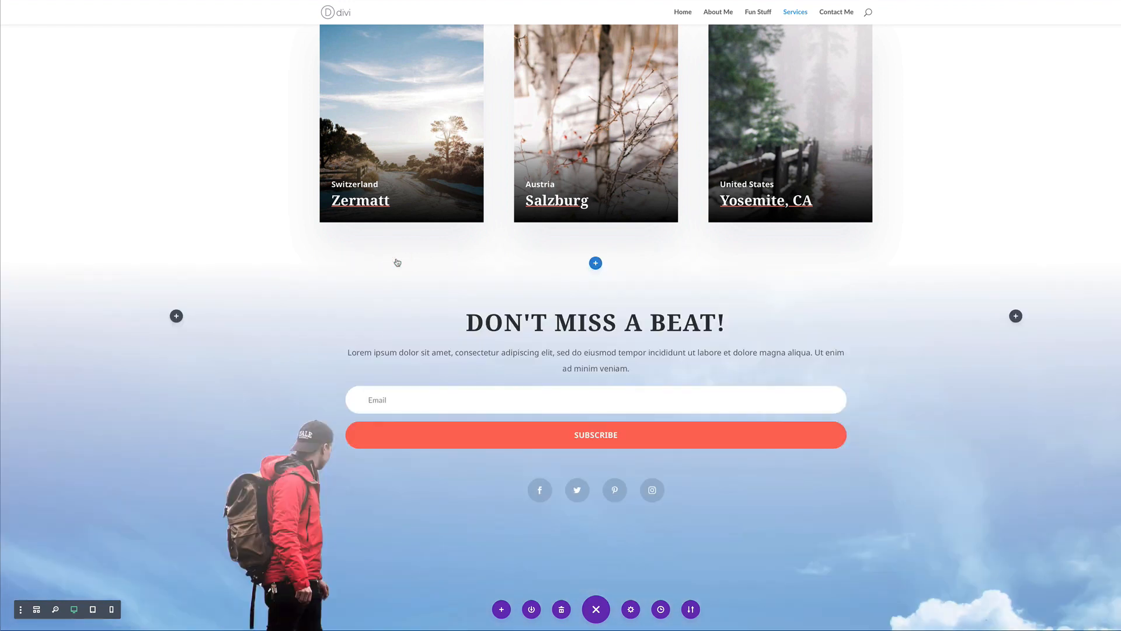
Step: Set the Travel History row's top margin to about 182 px and save the row settings
scroll(1079, 252, up, 10)
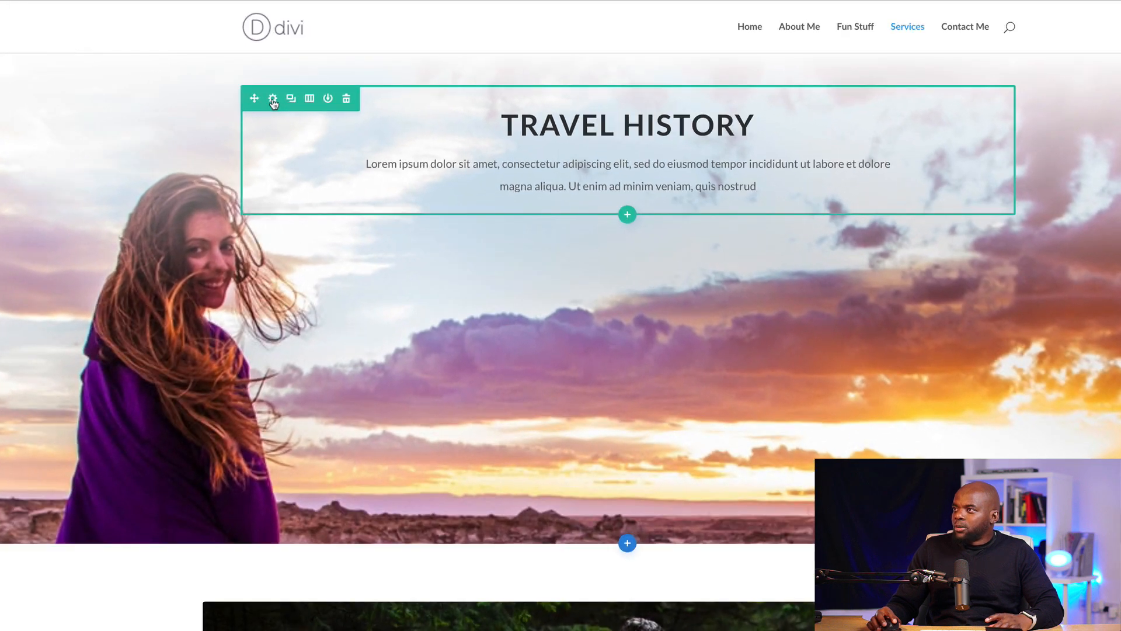
click(273, 100)
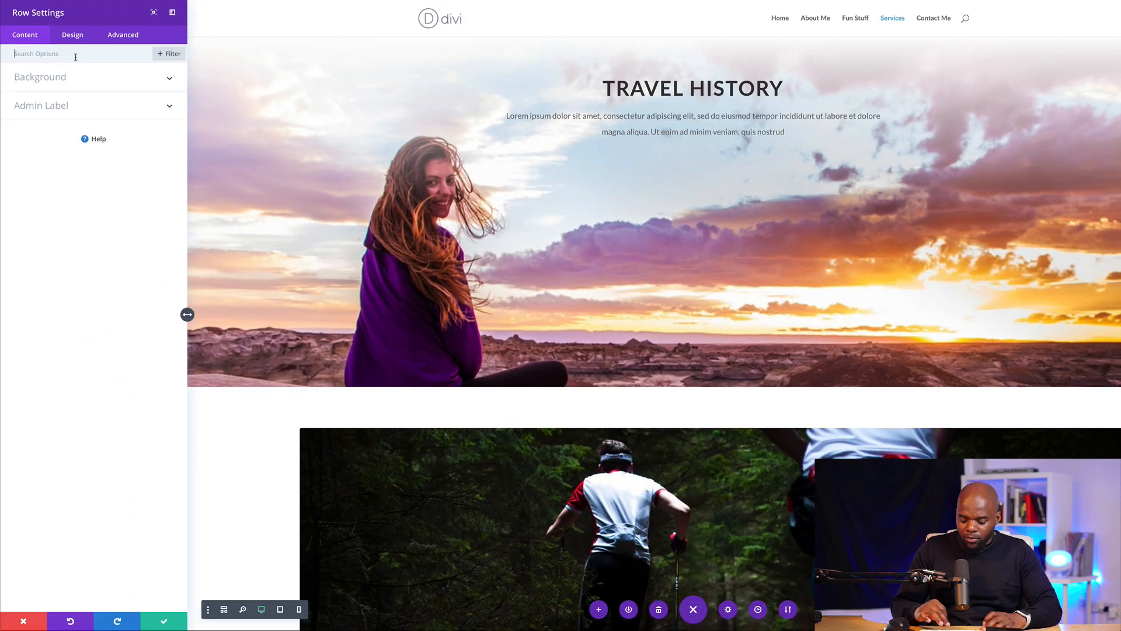
text(Margin)
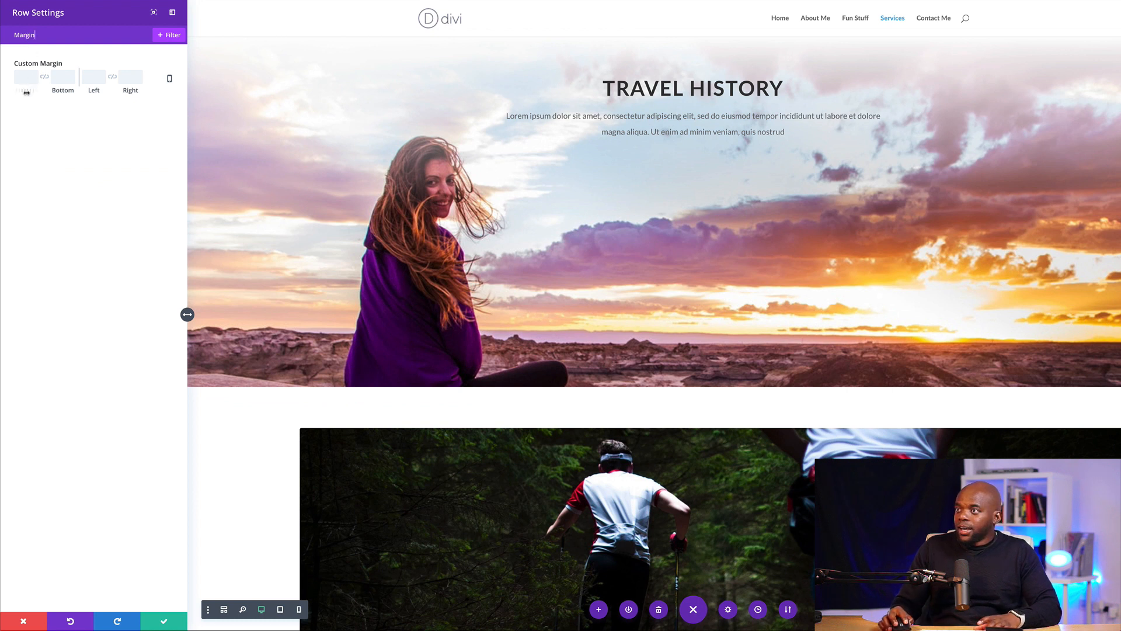
drag(33, 92, 78, 95)
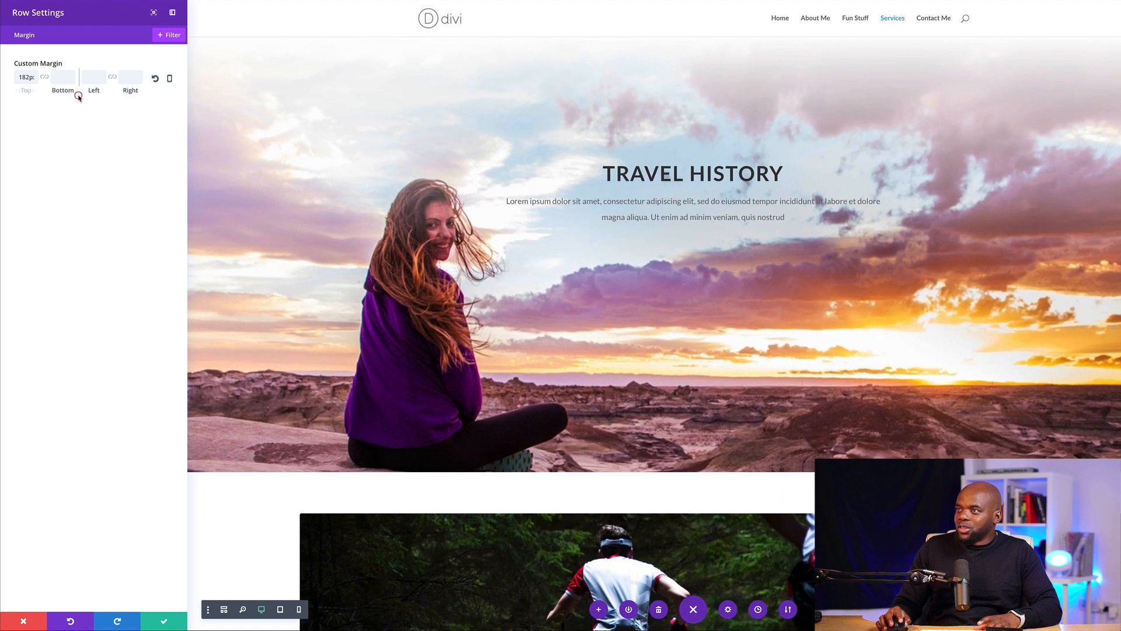
click(169, 621)
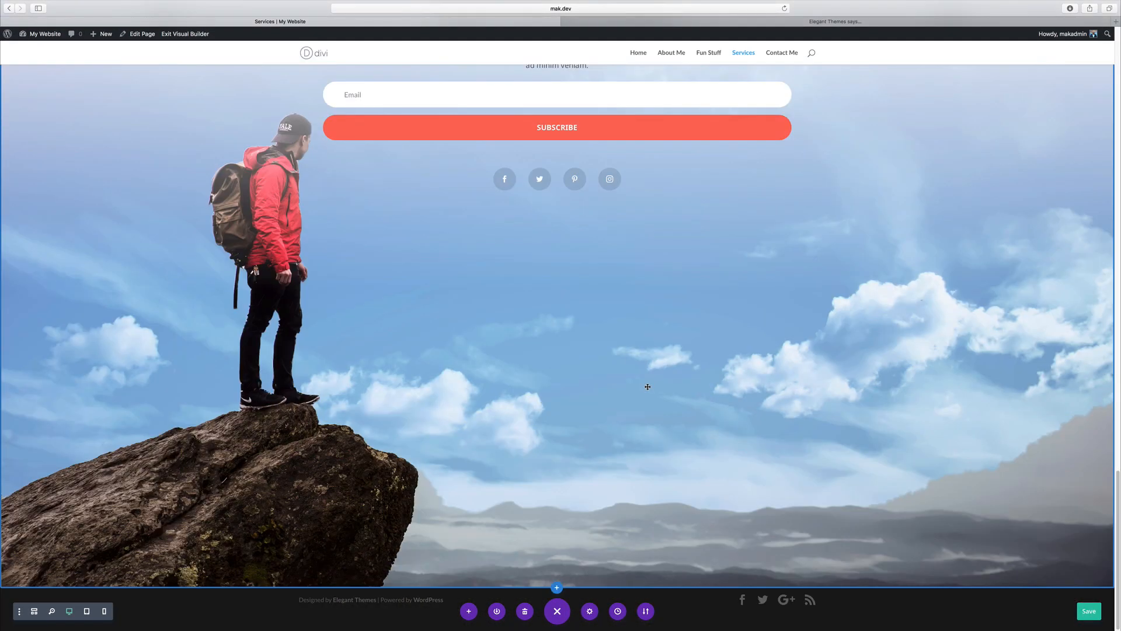
Step: Open the site's Contact Me page and start the Visual Builder on it
scroll(646, 383, up, 15)
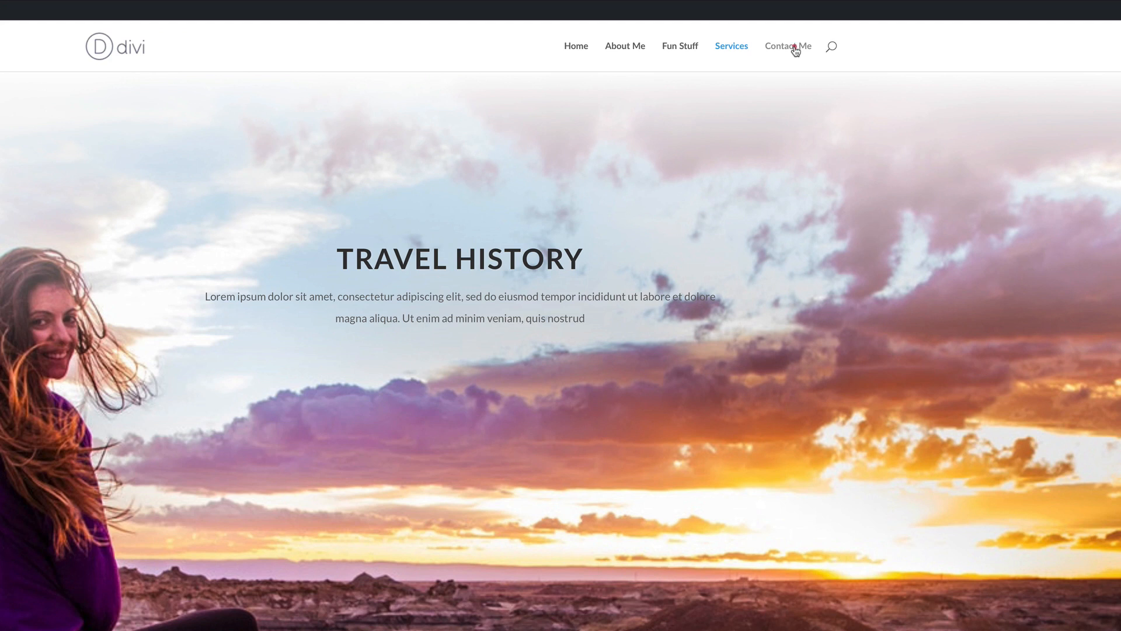
click(795, 52)
click(336, 58)
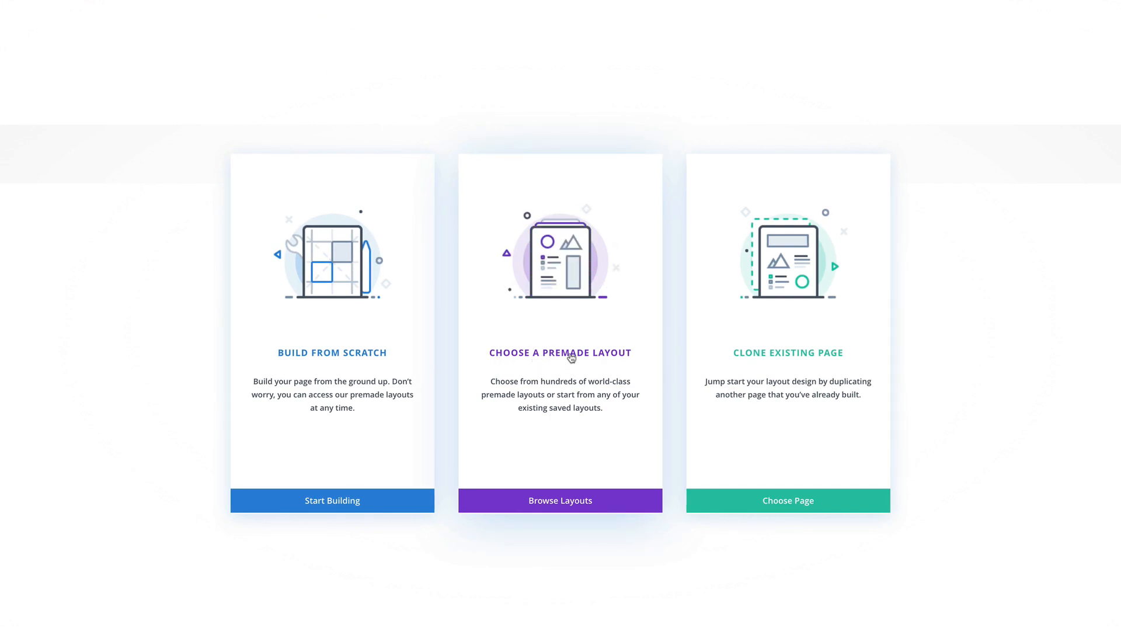
Step: Load the premade Contact layout from the Travel Blog layout pack onto the page
click(572, 358)
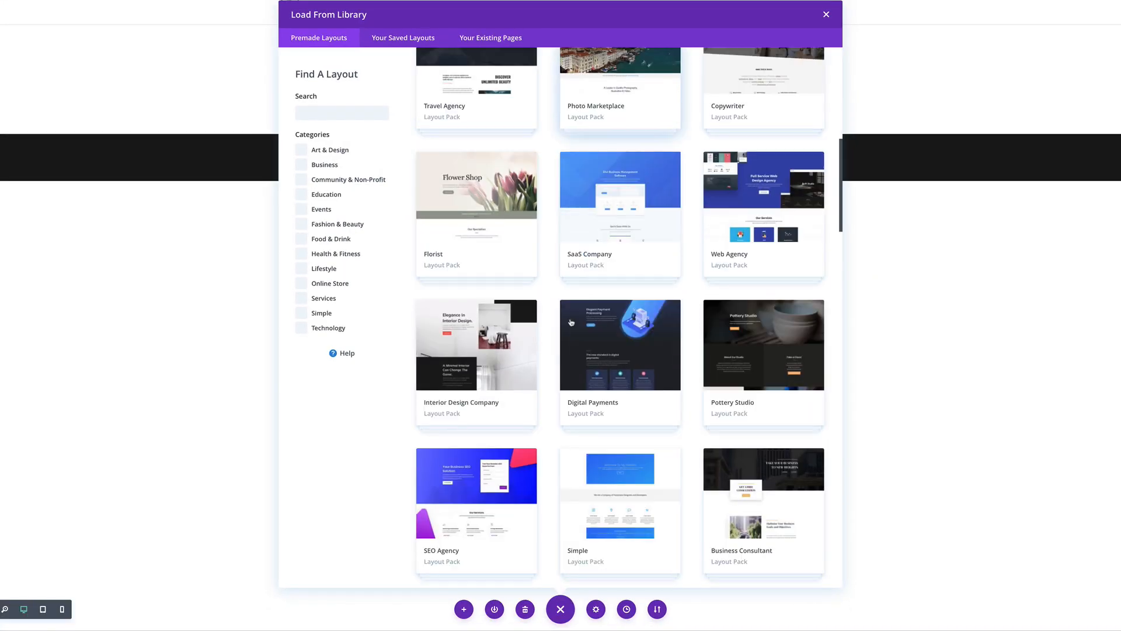
scroll(571, 323, down, 8)
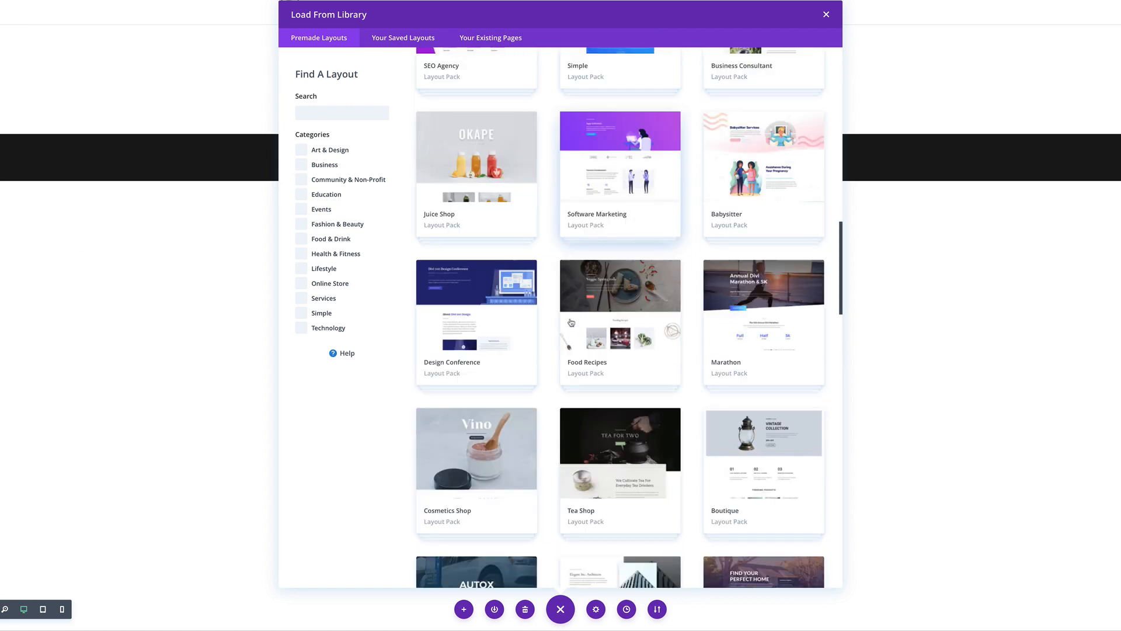
scroll(572, 323, down, 8)
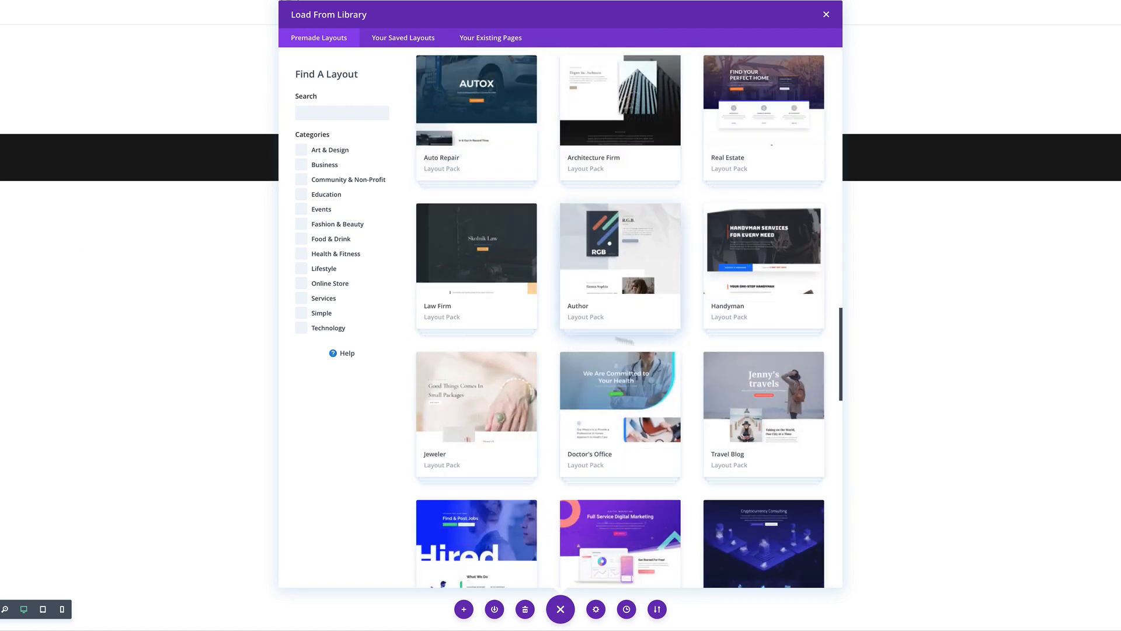
click(772, 388)
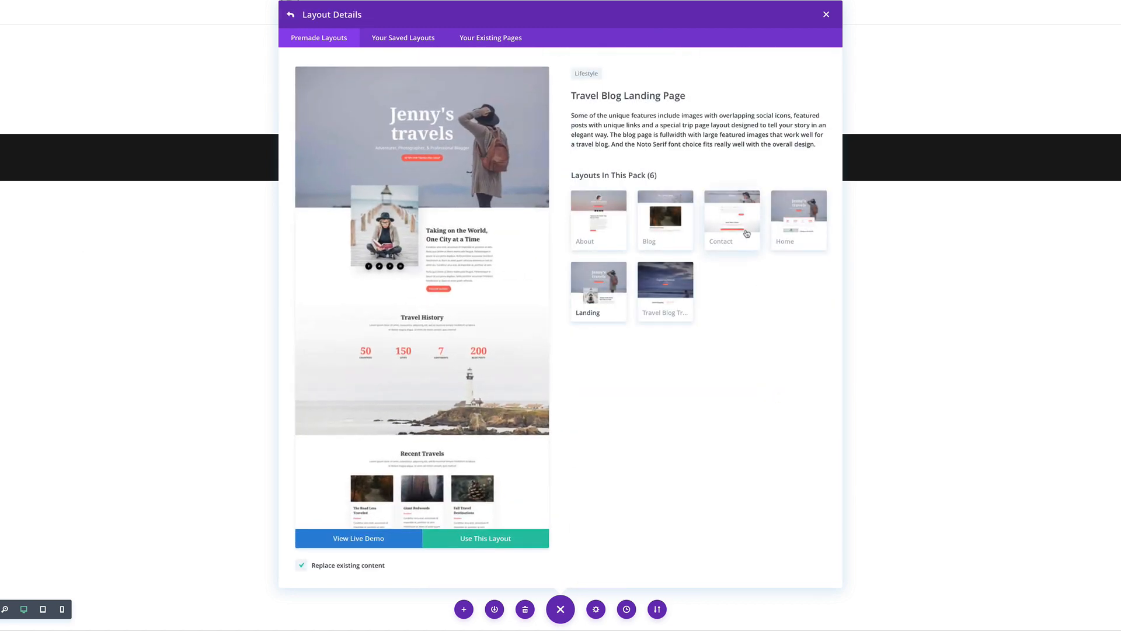
click(746, 233)
click(499, 538)
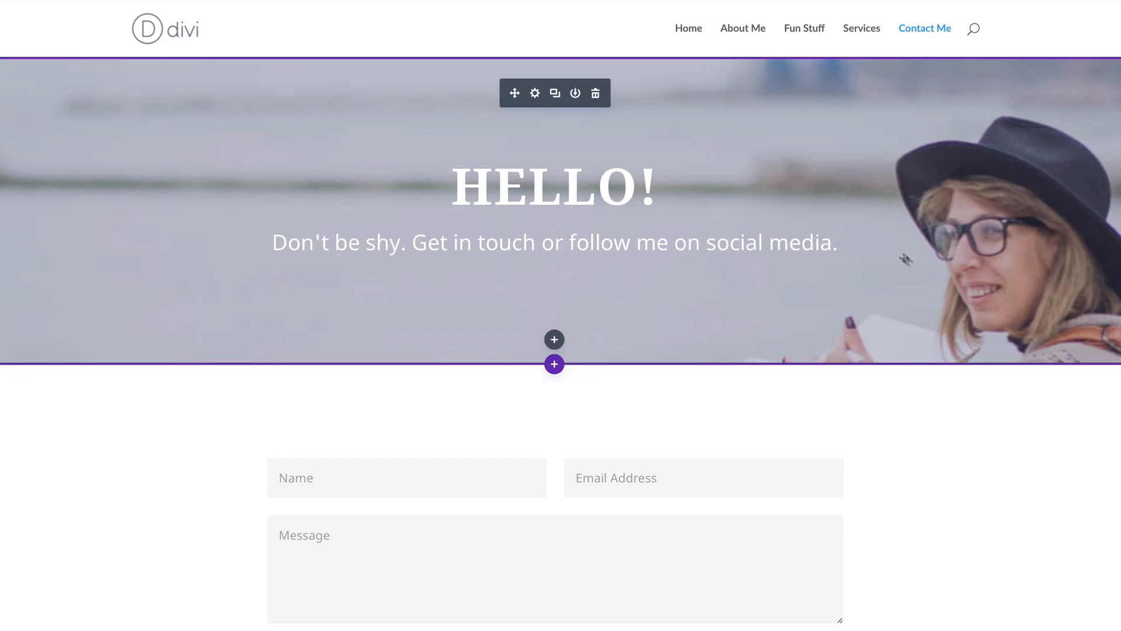
Step: Change the Hello! fullwidth header's background image to the black-and-white city street photo pexels-photo-1012508 and save the module
click(535, 94)
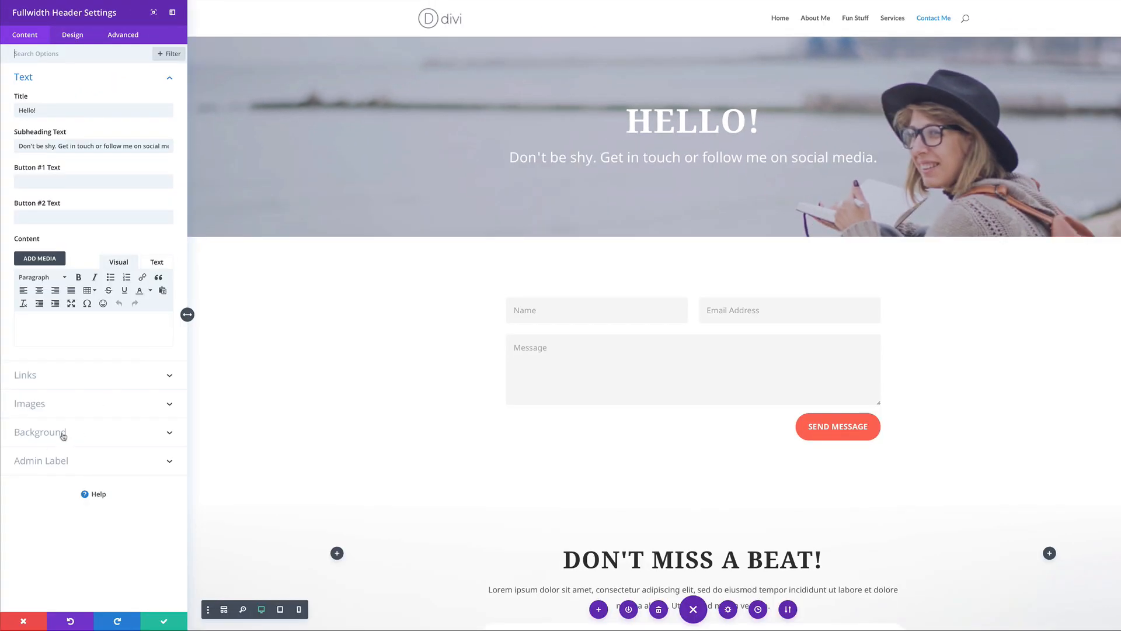
click(63, 435)
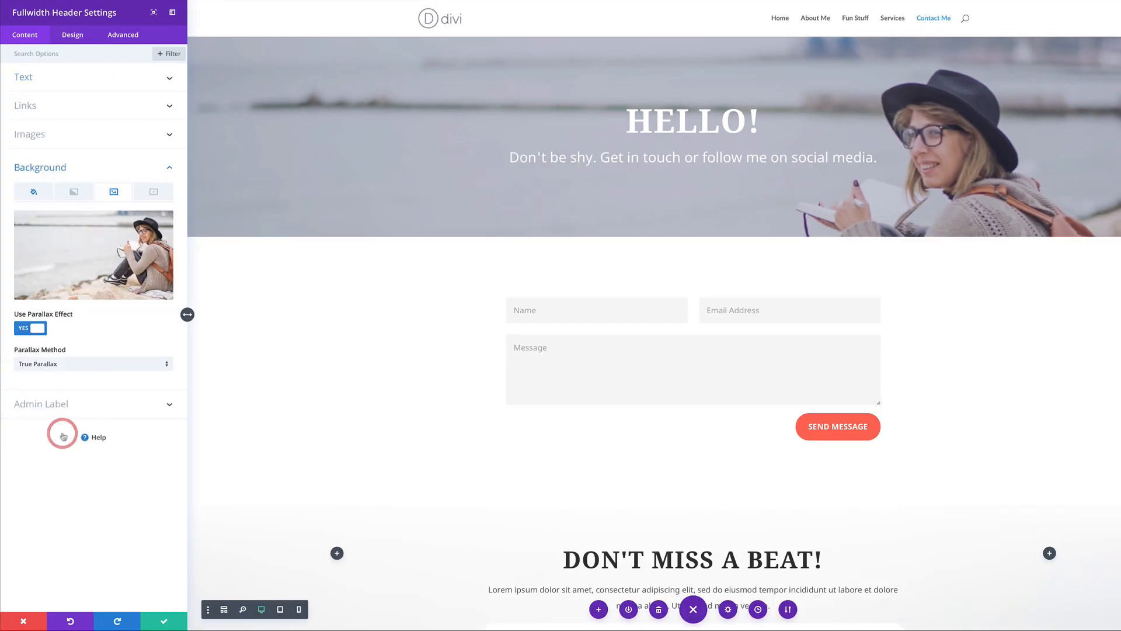
click(133, 250)
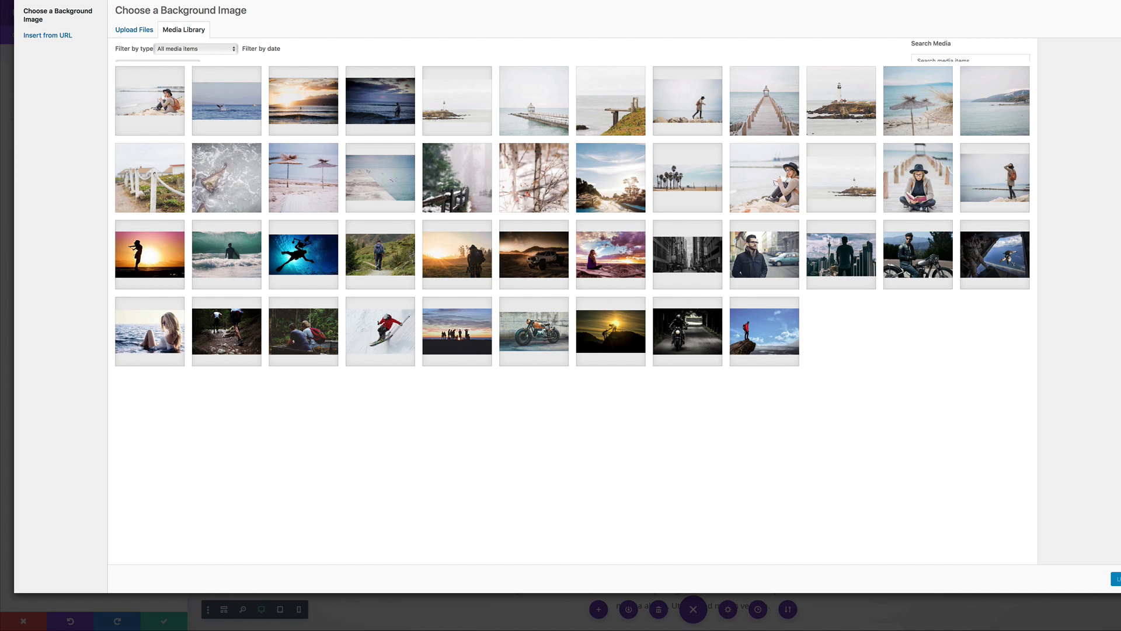
click(696, 260)
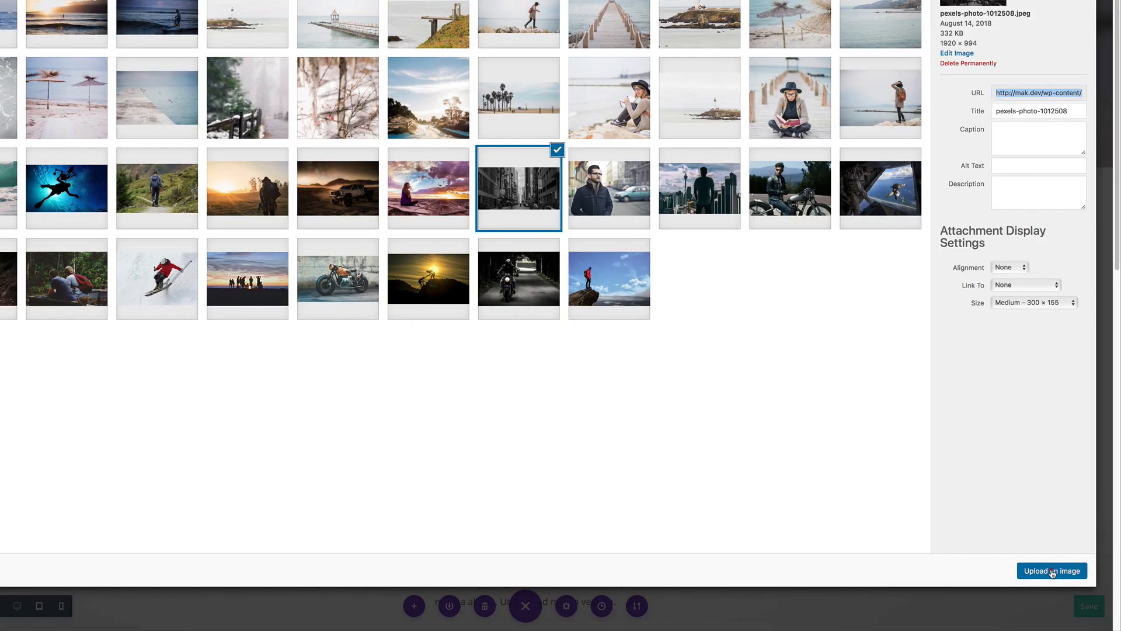
click(1053, 571)
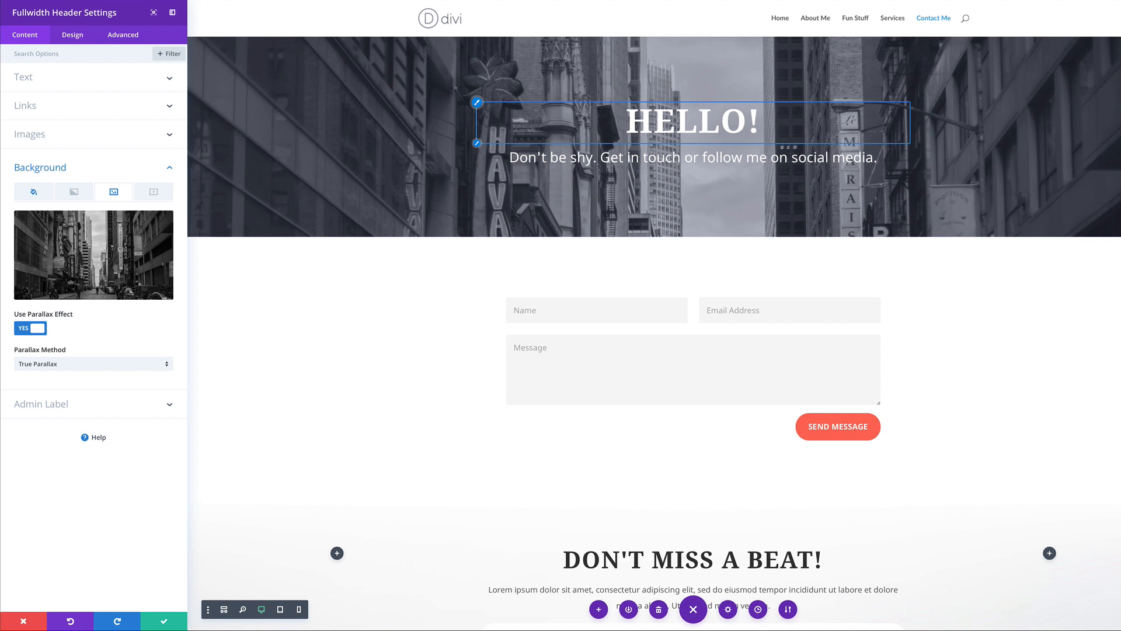
click(166, 623)
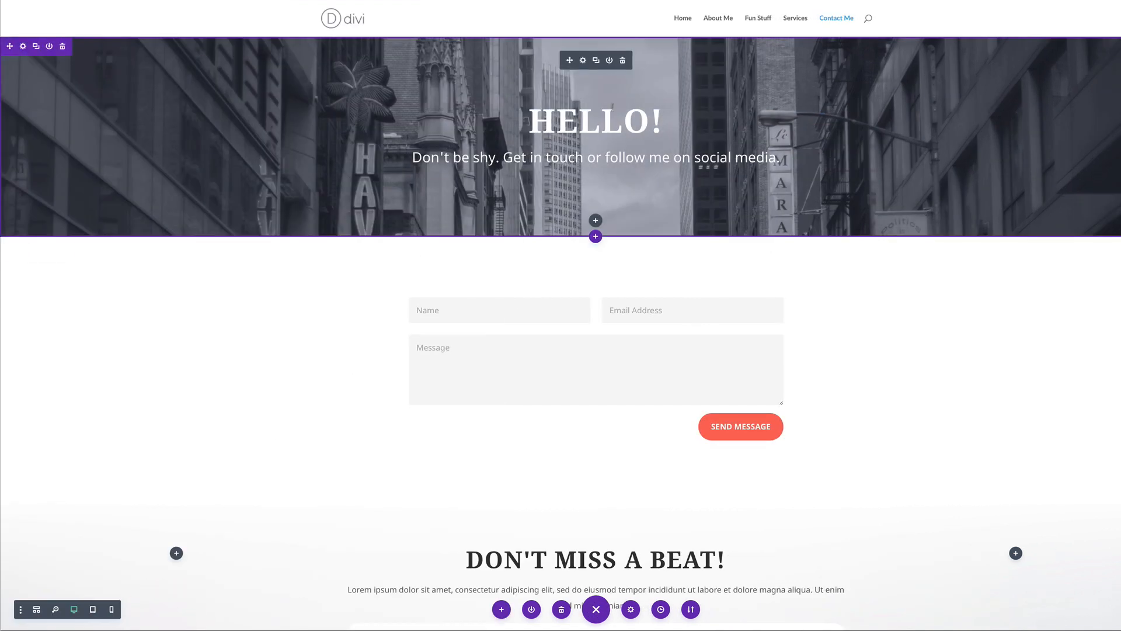
Step: Set the contact form's Send Message button background to red #e02b20 and its border color to red, and save the module
scroll(596, 315, down, 1)
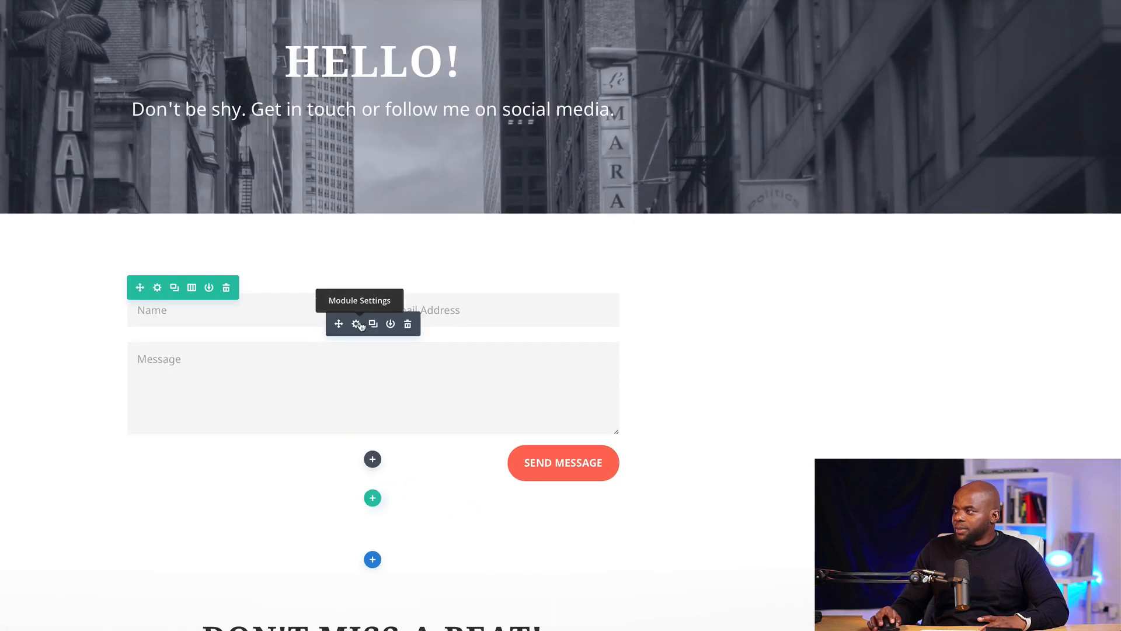
click(357, 324)
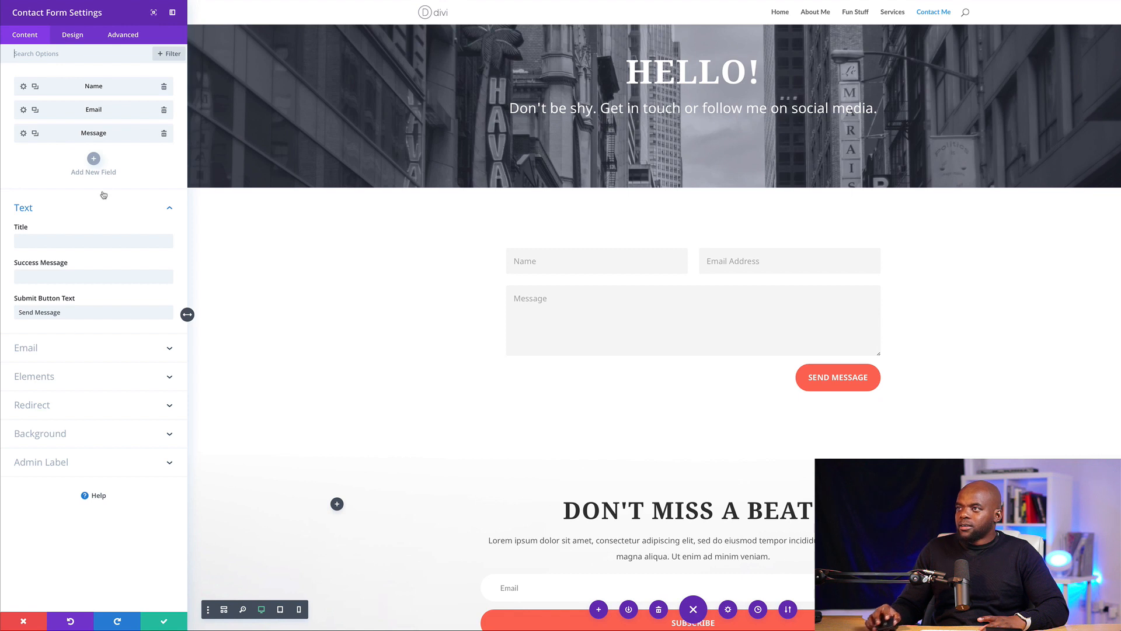
click(171, 55)
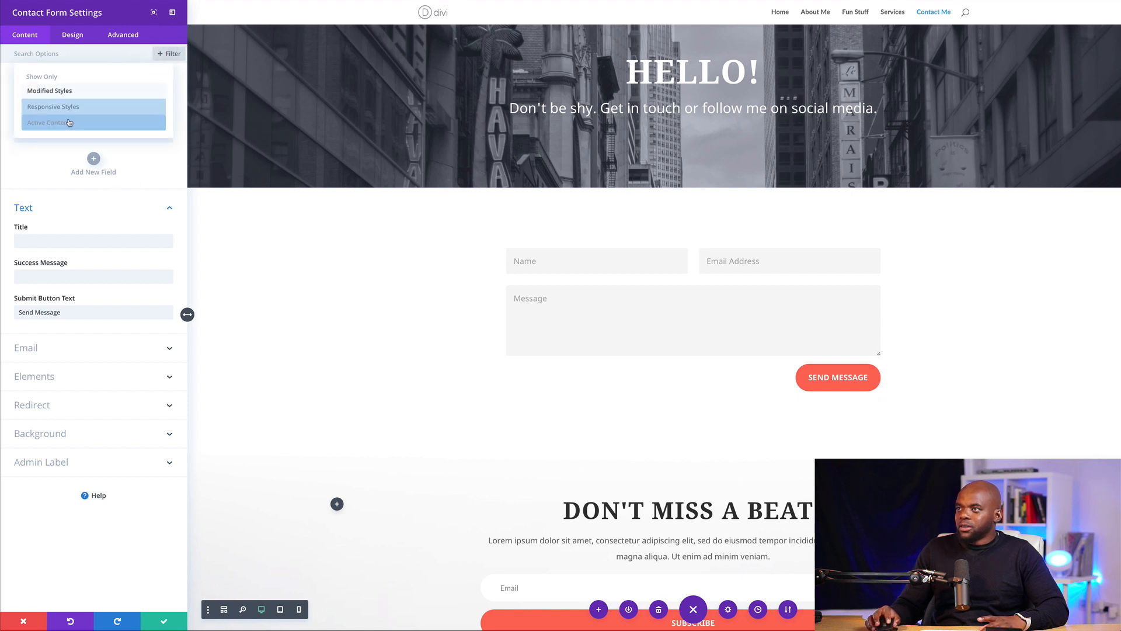
click(75, 88)
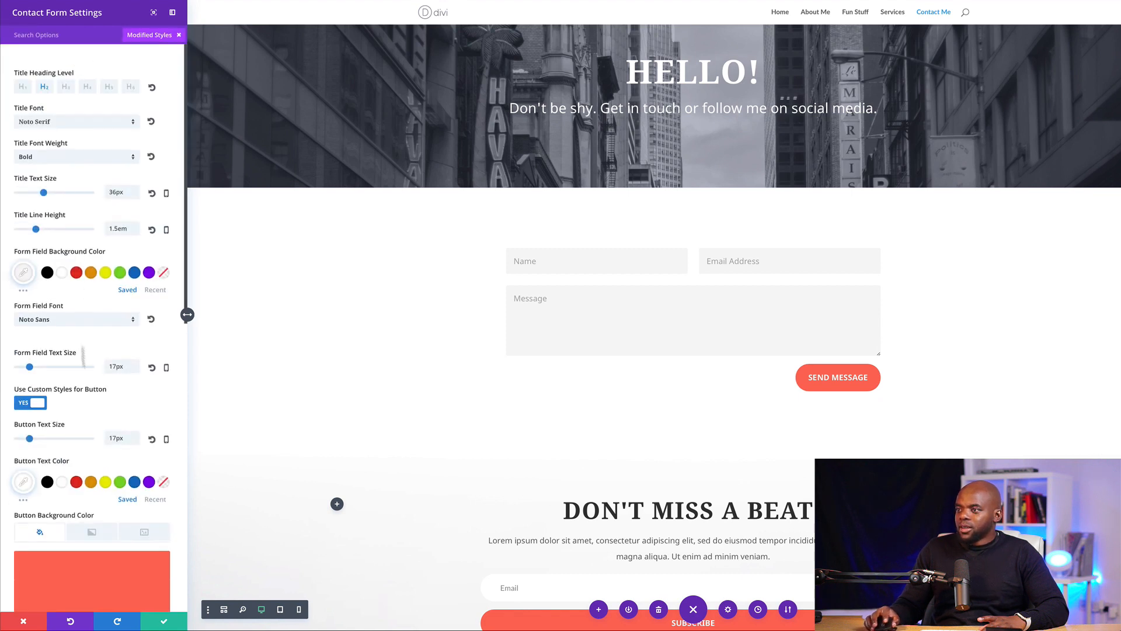
scroll(83, 358, down, 3)
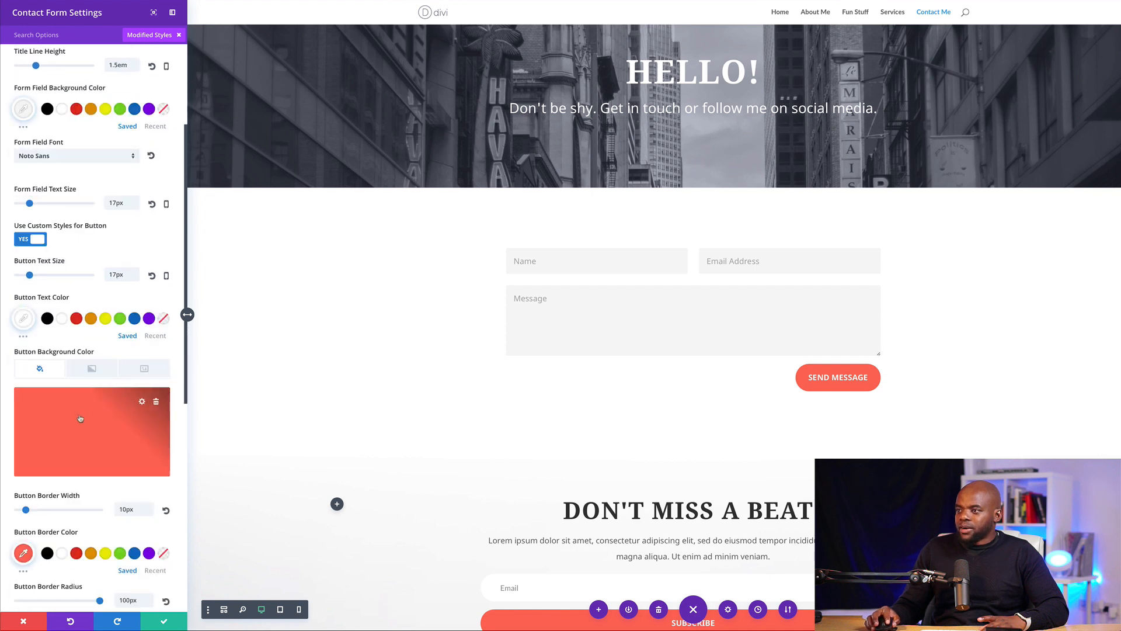
click(80, 418)
click(63, 478)
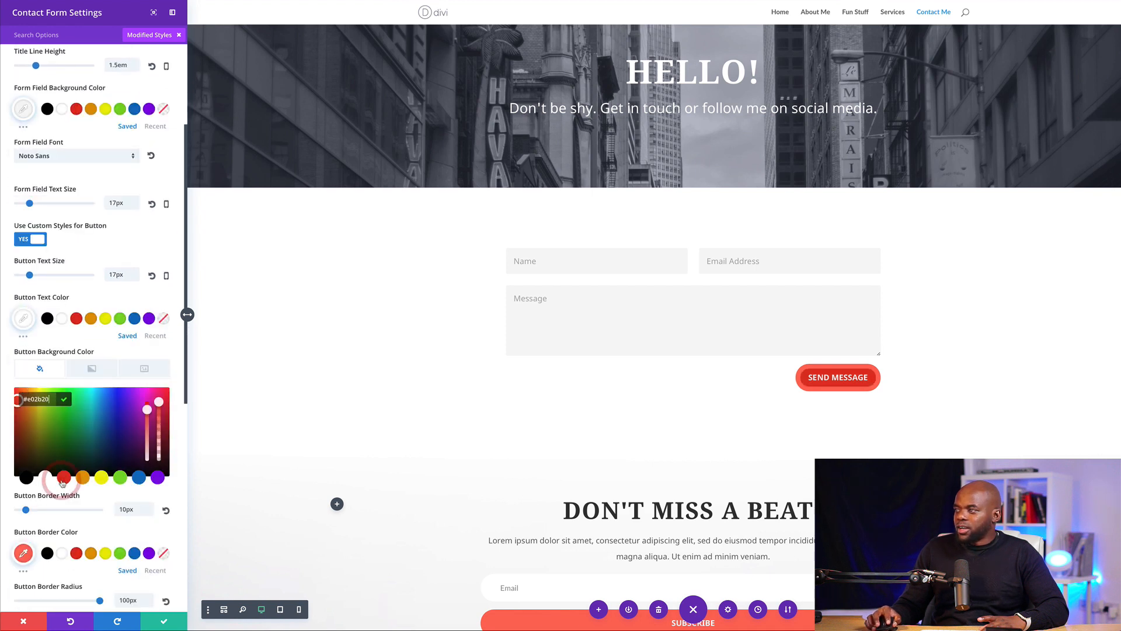
click(76, 556)
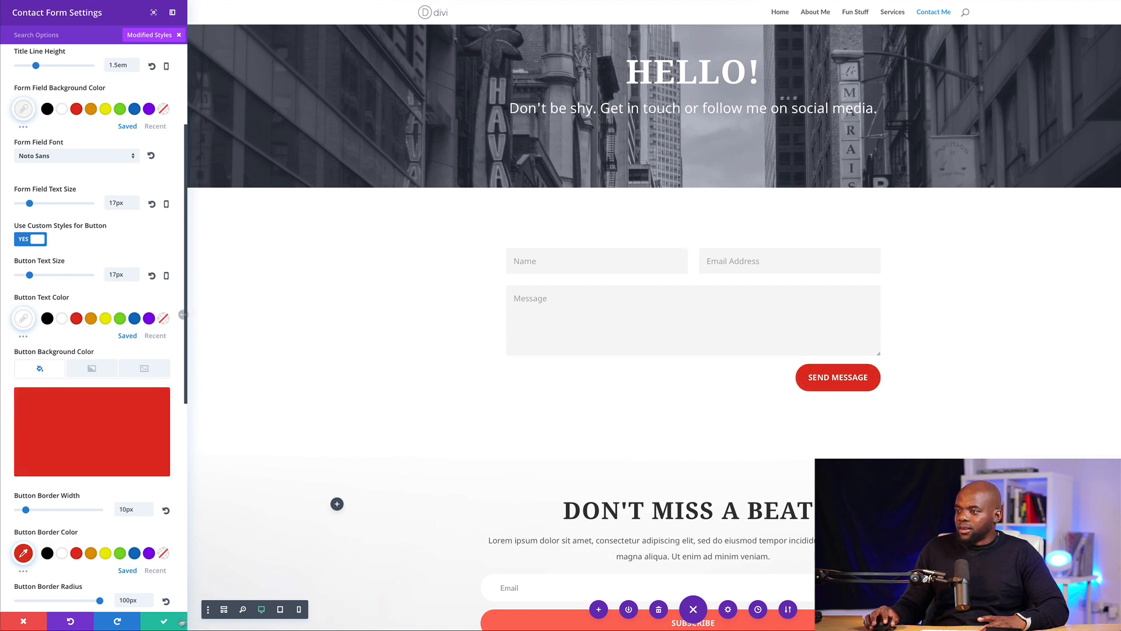
click(165, 622)
Step: Delete the Don't Miss a Beat section below the contact form
scroll(268, 403, down, 4)
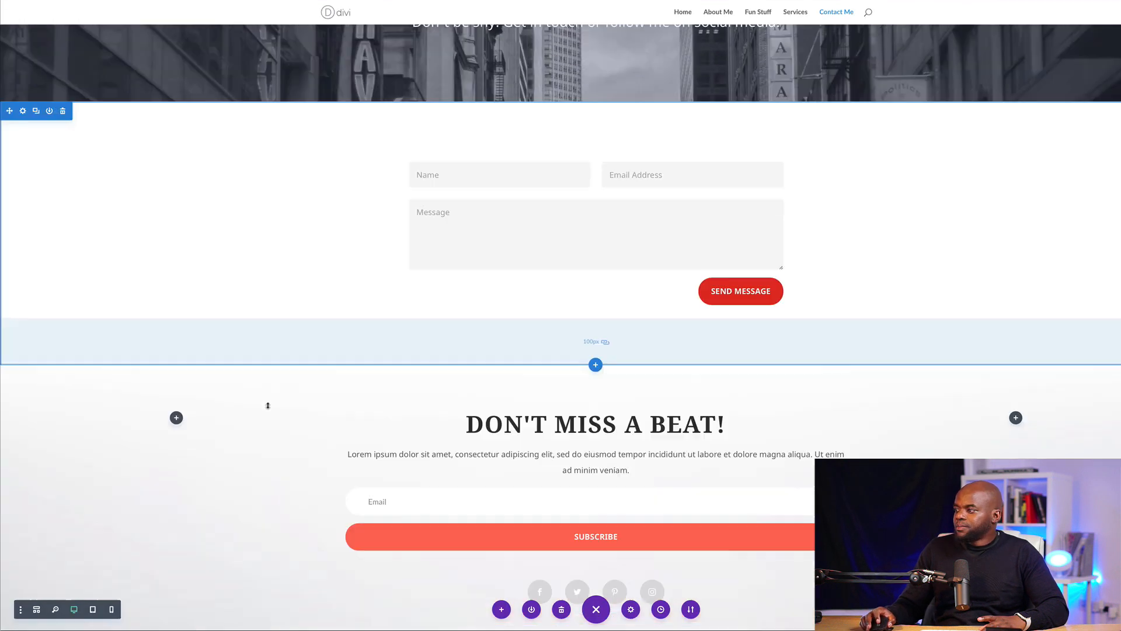
scroll(593, 407, down, 5)
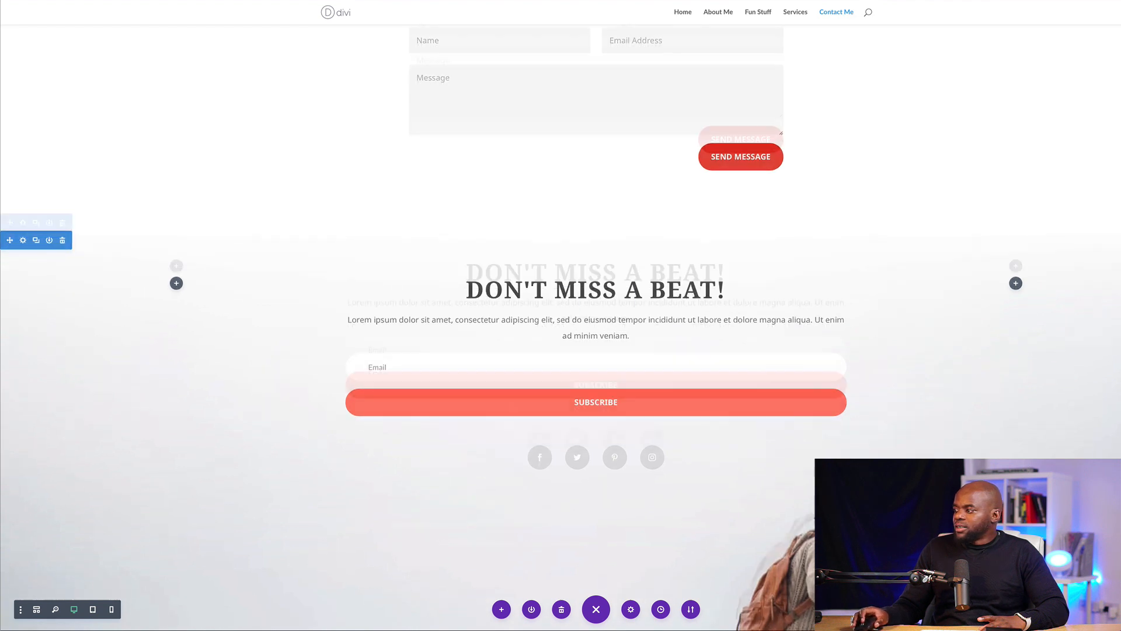
scroll(596, 380, up, 3)
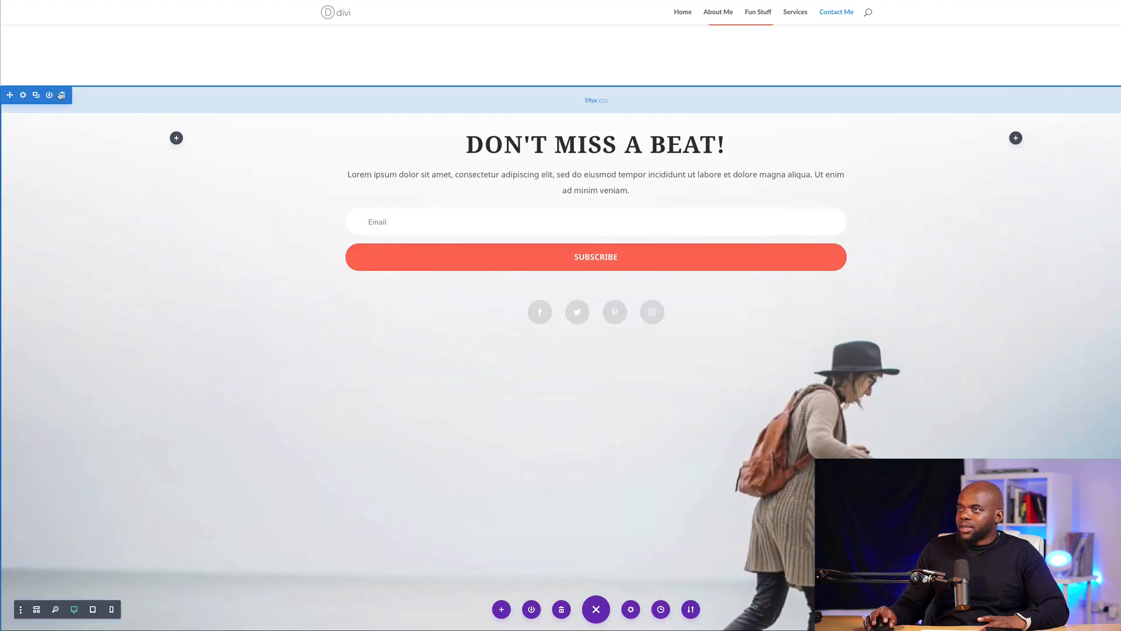
click(64, 96)
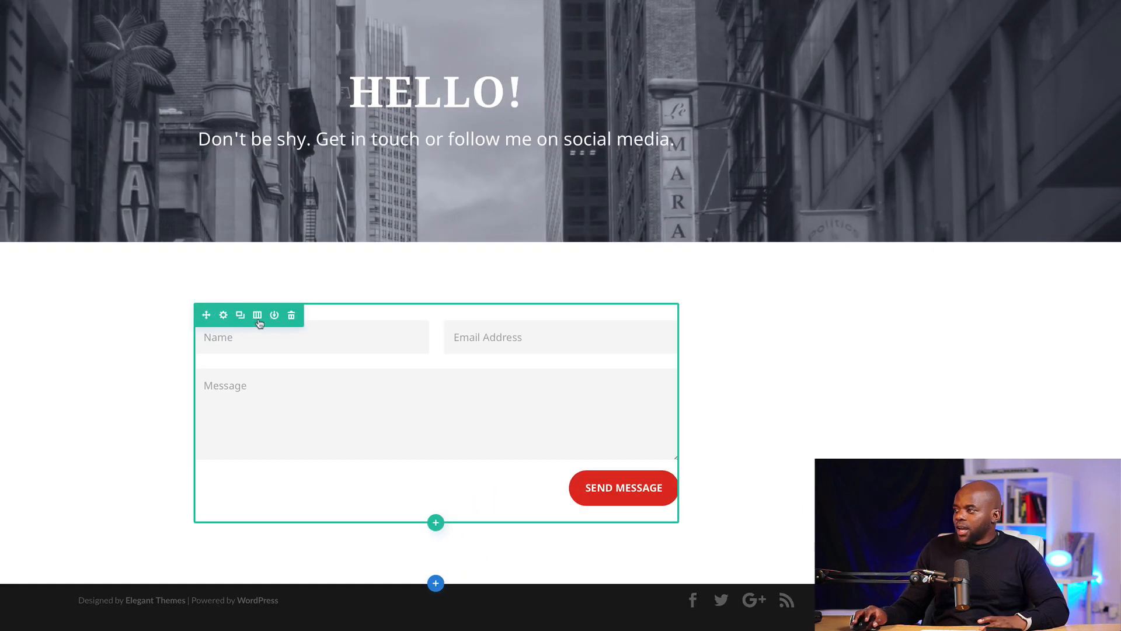
Step: Switch the contact form row's custom width unit to percent, set the width to 70%, and save the row
click(224, 316)
click(72, 35)
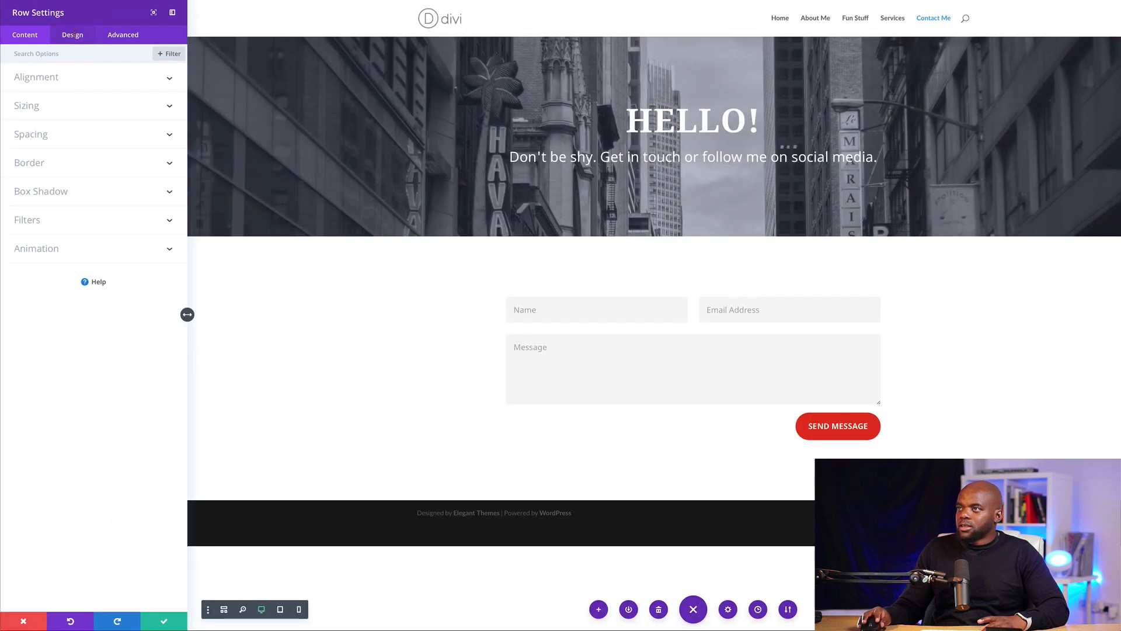
click(36, 110)
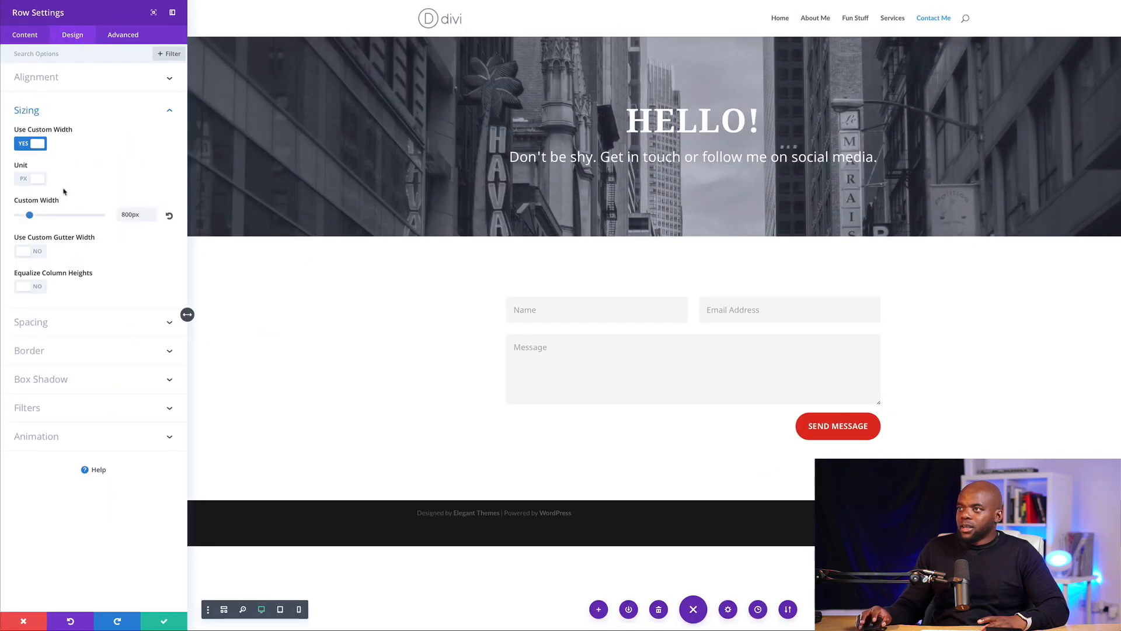
click(23, 179)
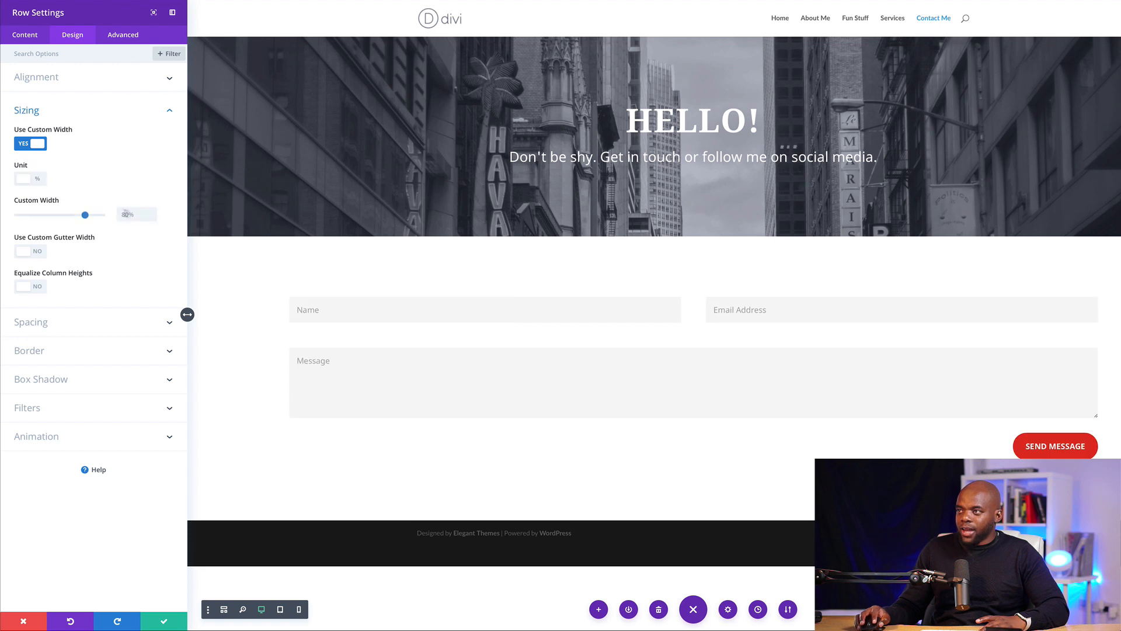
click(130, 214)
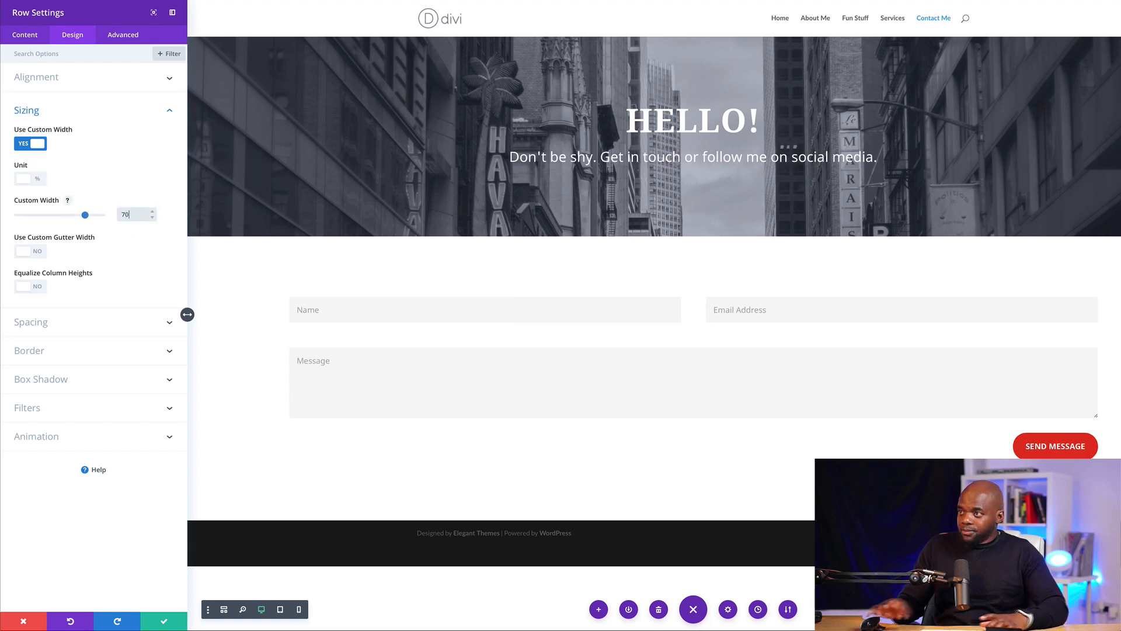
text(70%)
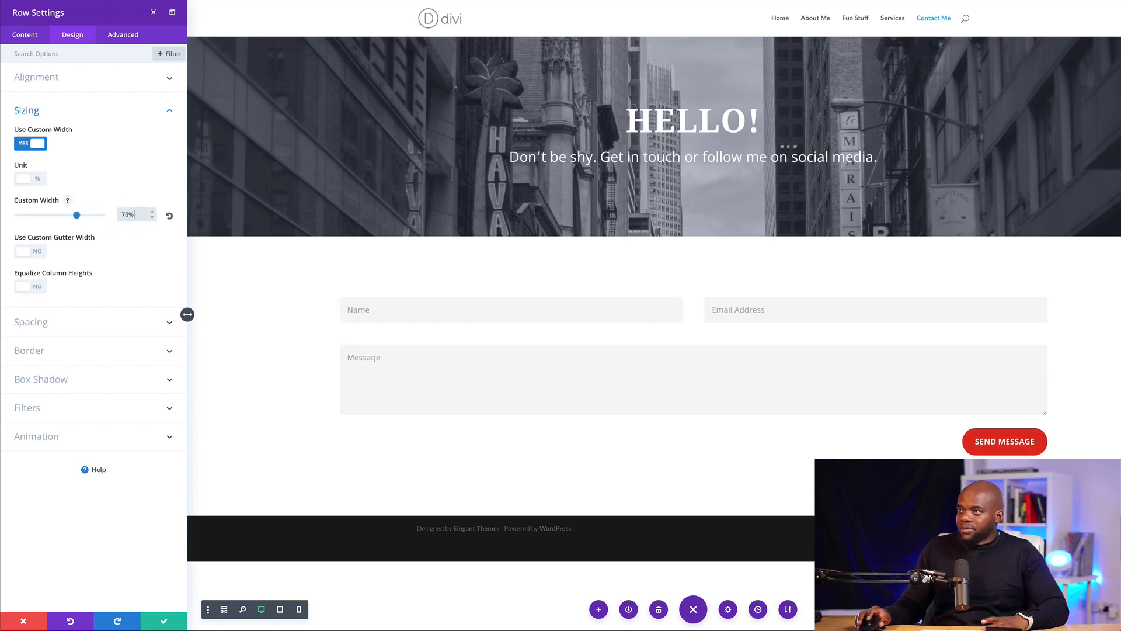
click(165, 622)
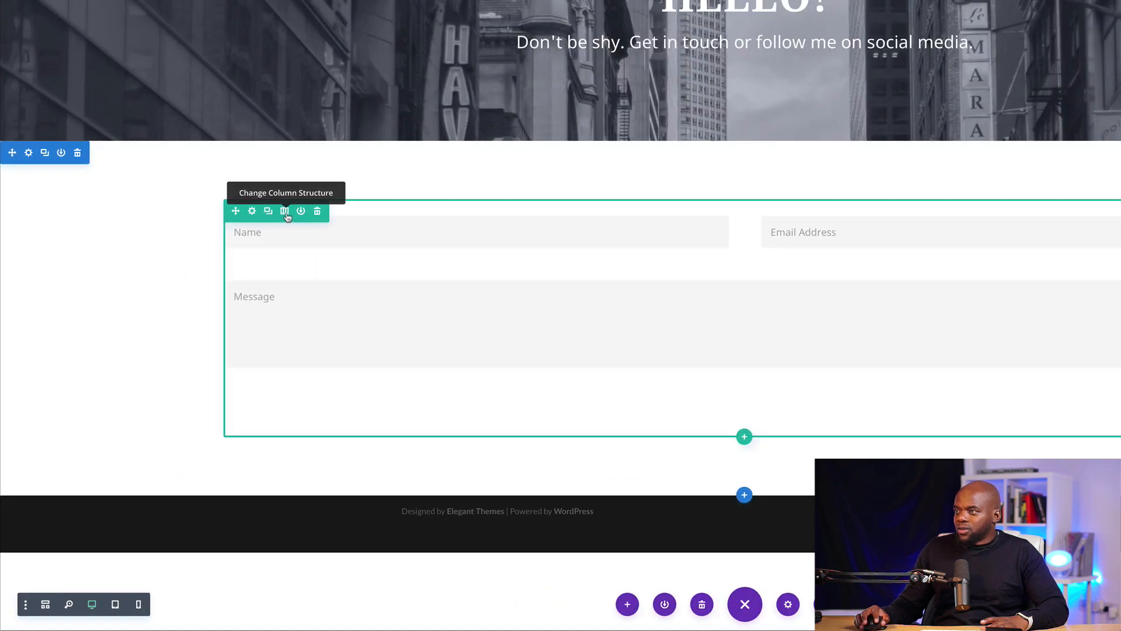
Step: Change the contact form row to a two-thirds and one-third column structure and insert a Text module in the empty narrow column
click(286, 212)
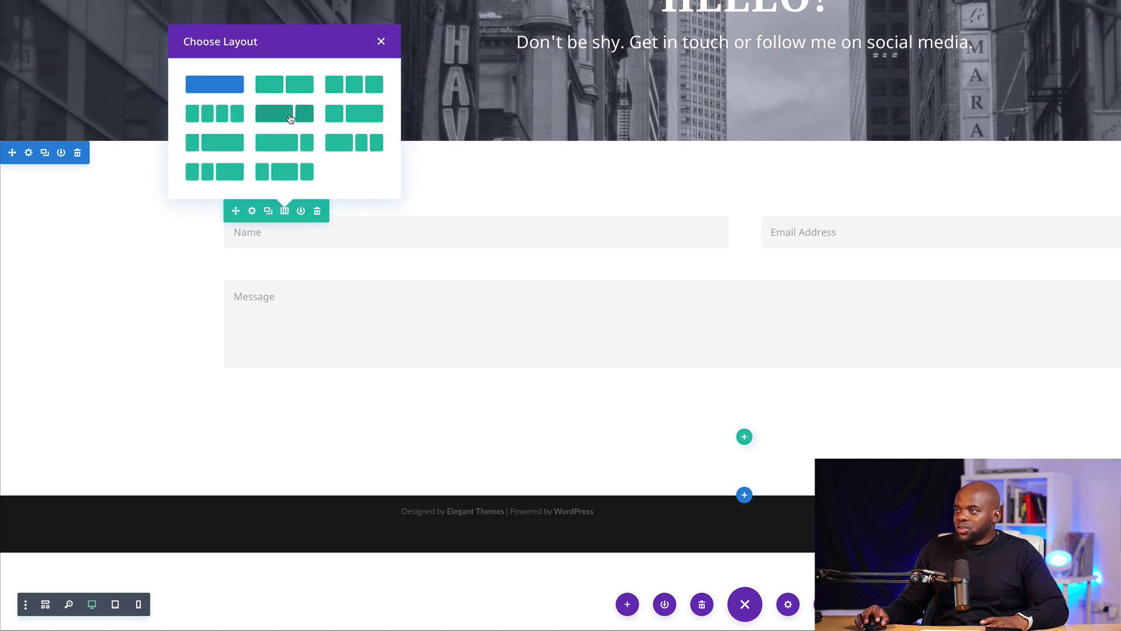
click(291, 118)
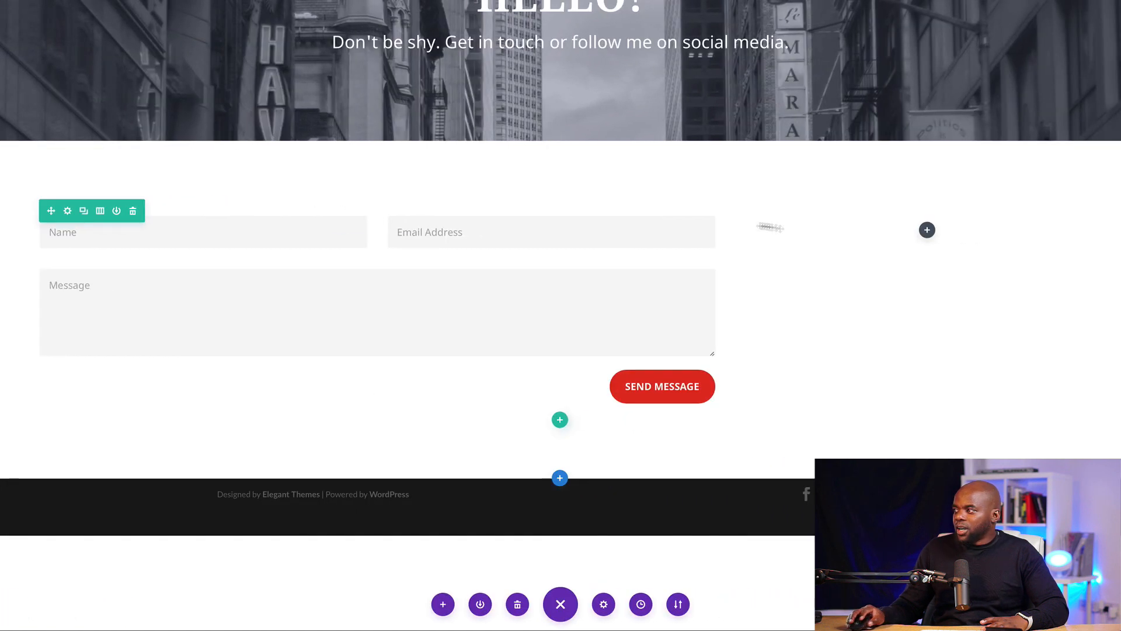
click(928, 231)
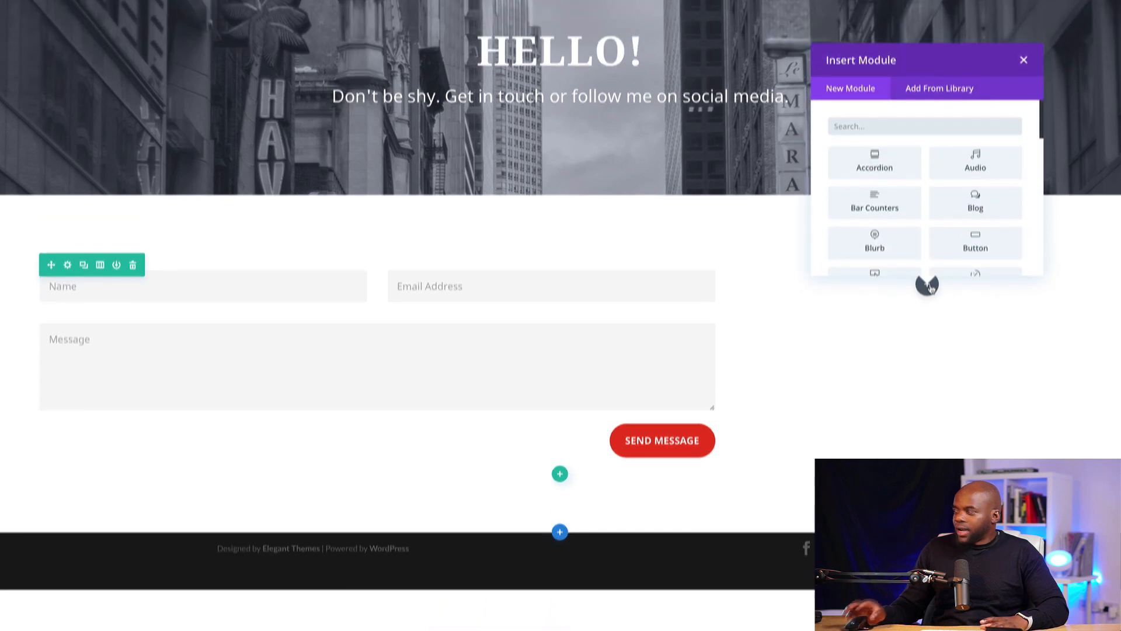
text(text)
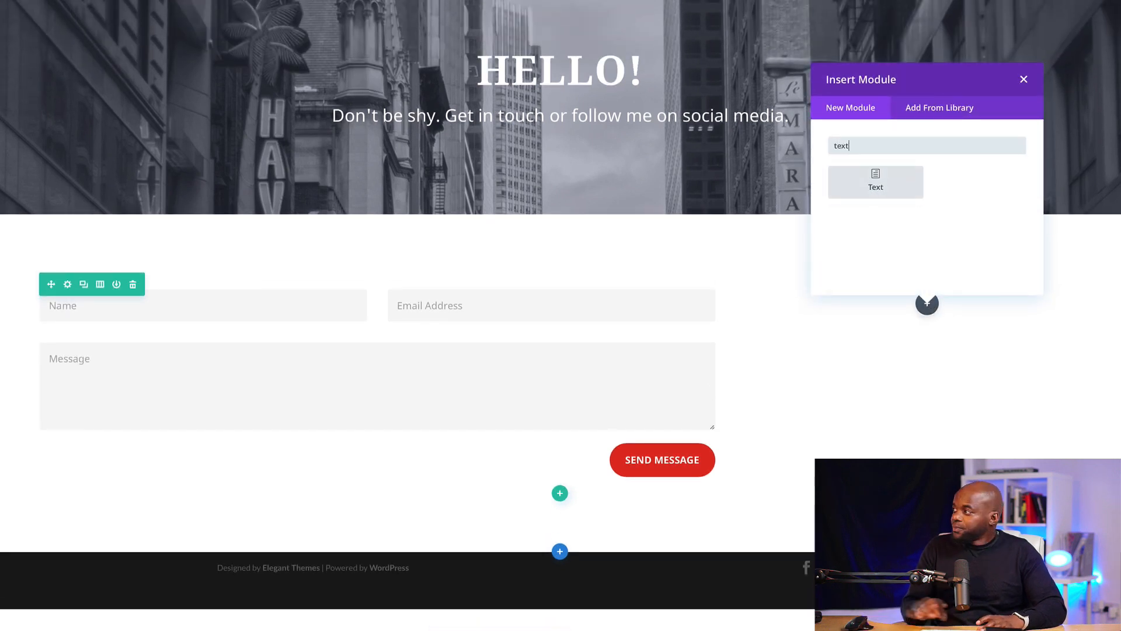
click(876, 183)
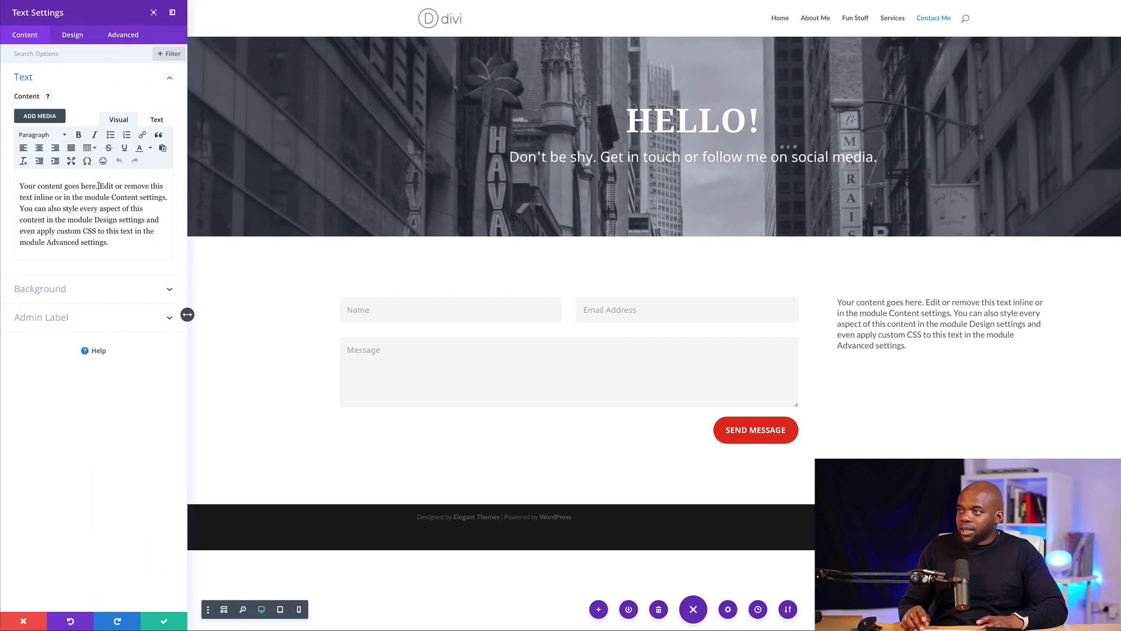
Step: Replace the Text module's placeholder with an Address heading, the postal address lines and a bold telephone number, and save the module
click(98, 186)
key(Return)
key(ctrl+a)
key(ctrl+v)
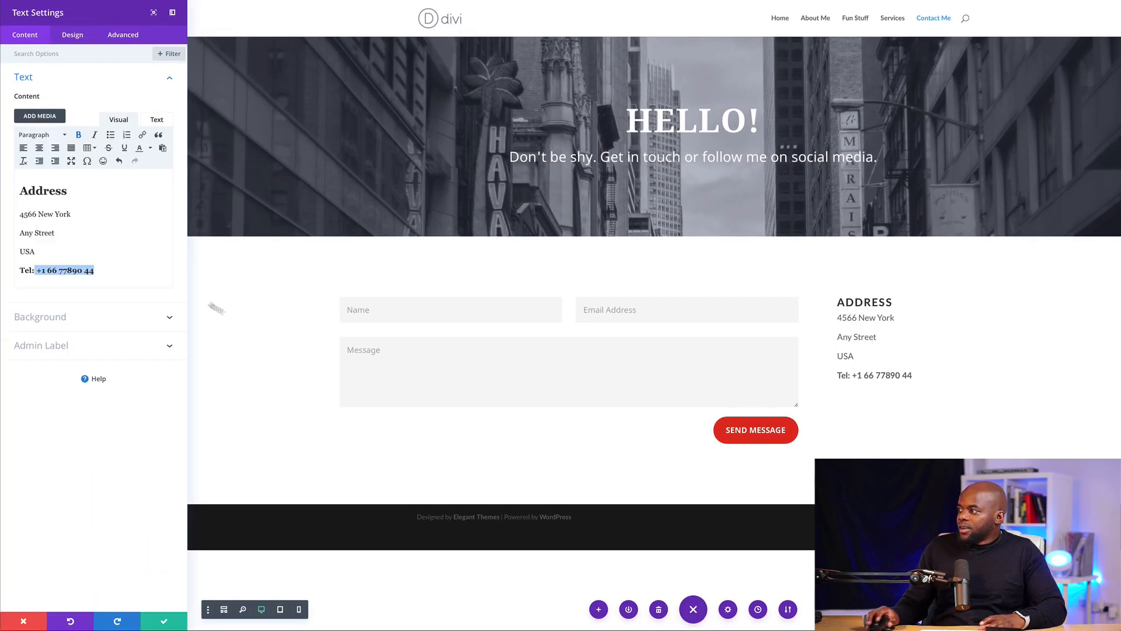
click(163, 624)
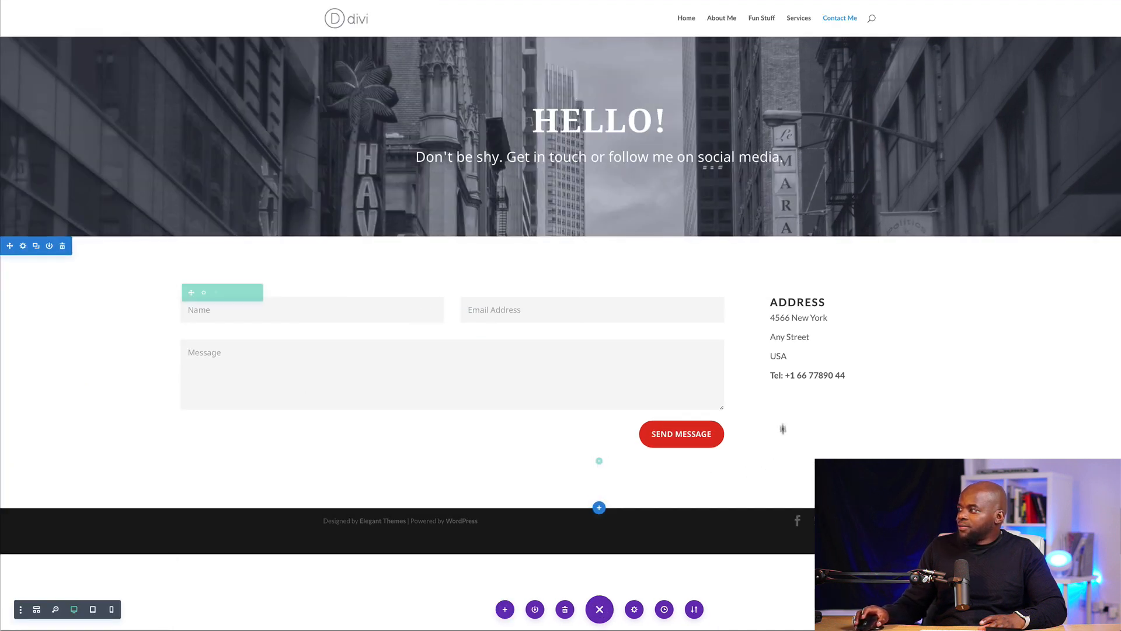
Step: Increase the spacing above and below the contact form by enlarging its section's top and bottom padding
drag(483, 496, 483, 542)
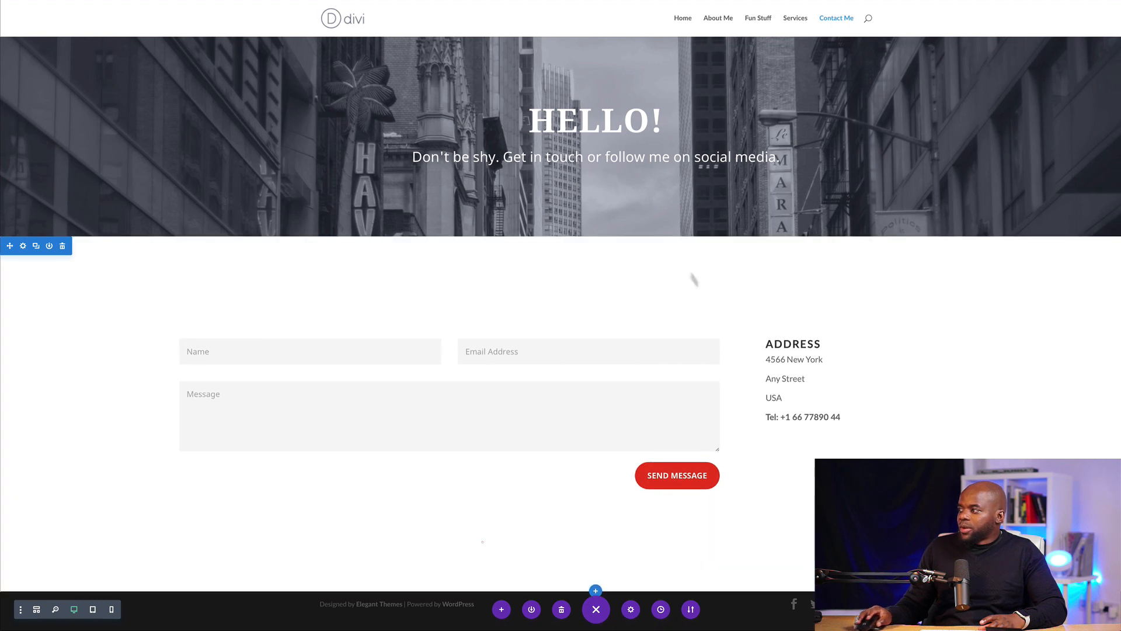
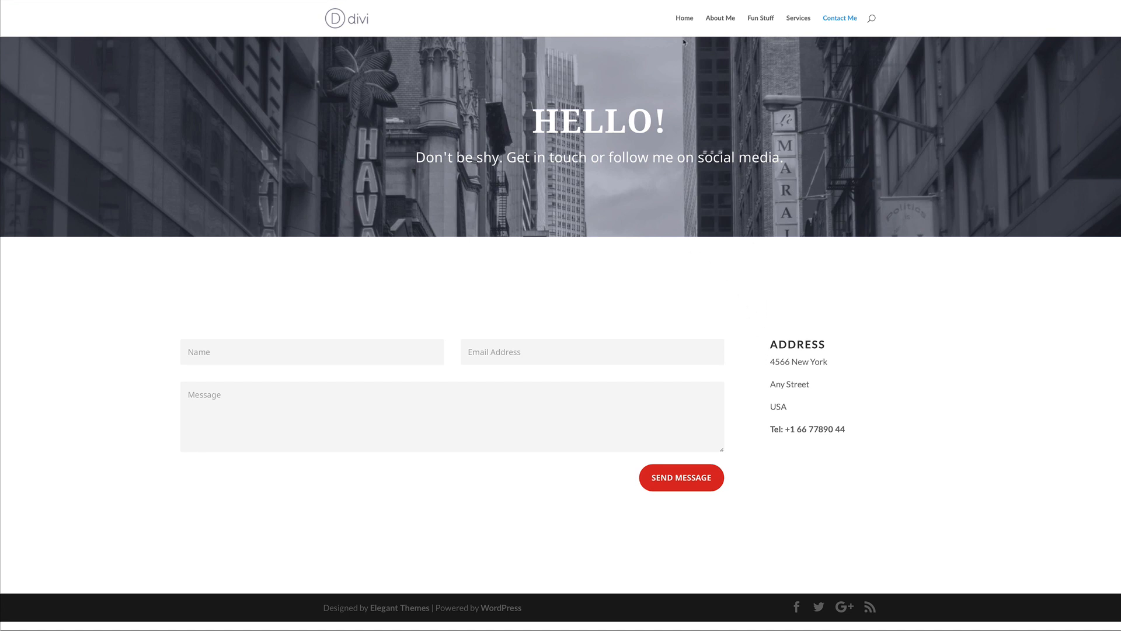
Step: Open the Home page in the visual builder and increase the three-blurb section's linked top and bottom padding to about 104 px
click(686, 18)
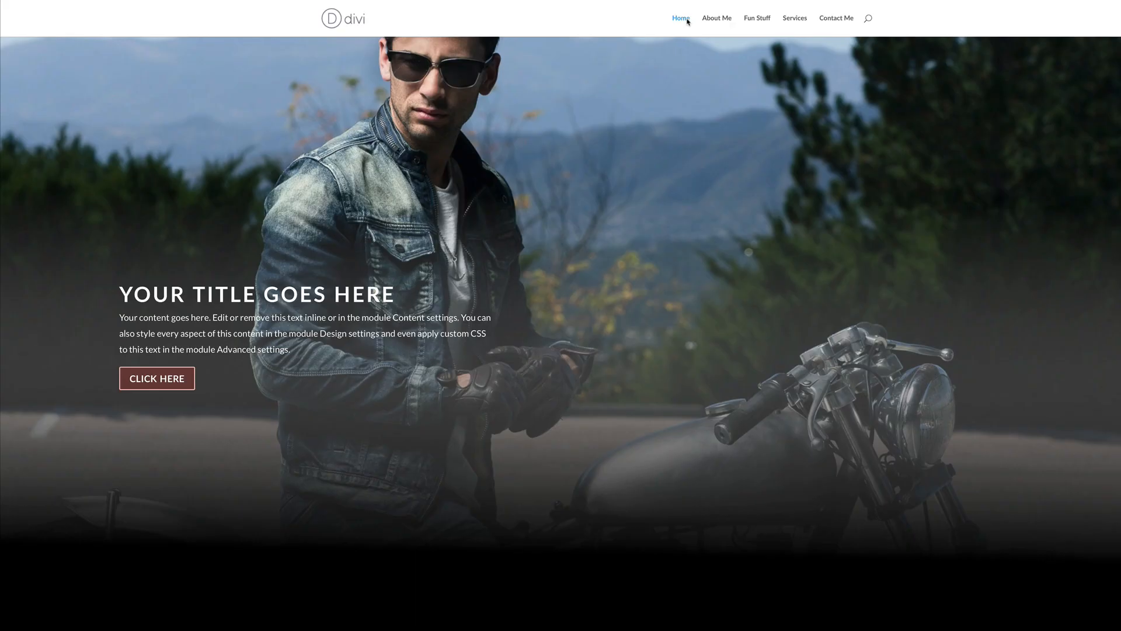
scroll(598, 347, down, 15)
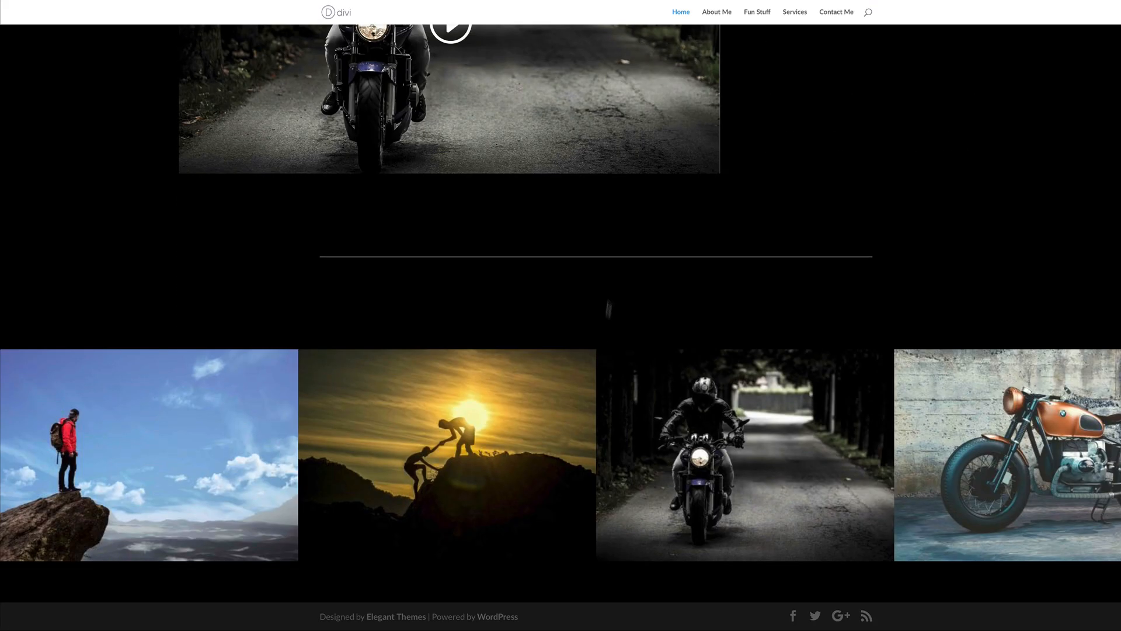
scroll(646, 307, up, 15)
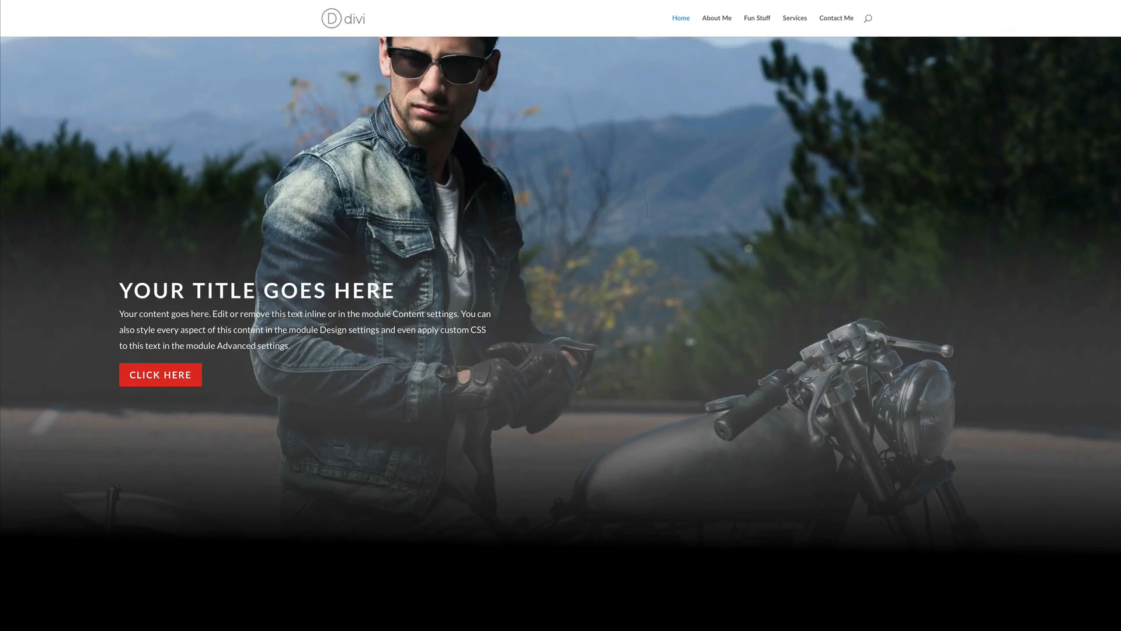
click(224, 0)
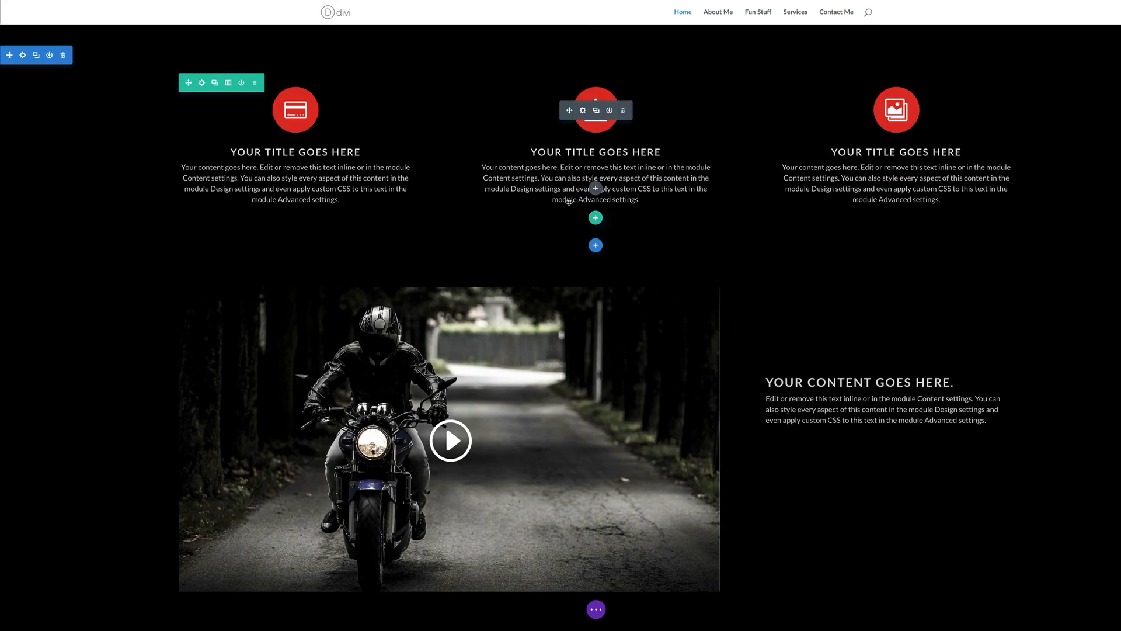
scroll(569, 203, up, 5)
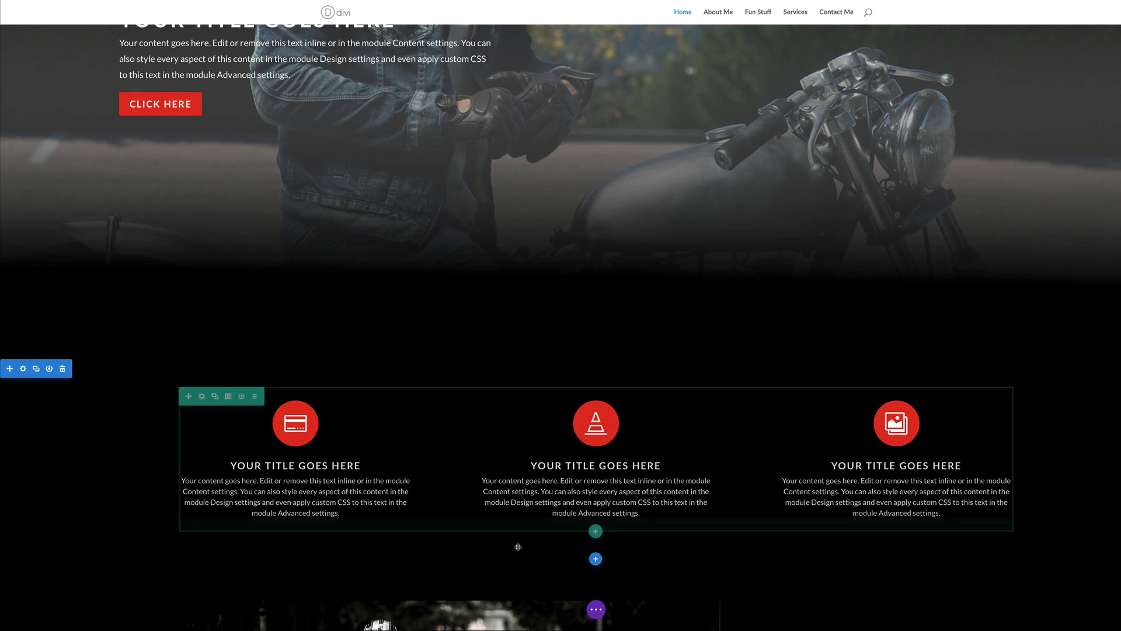
drag(522, 559, 522, 564)
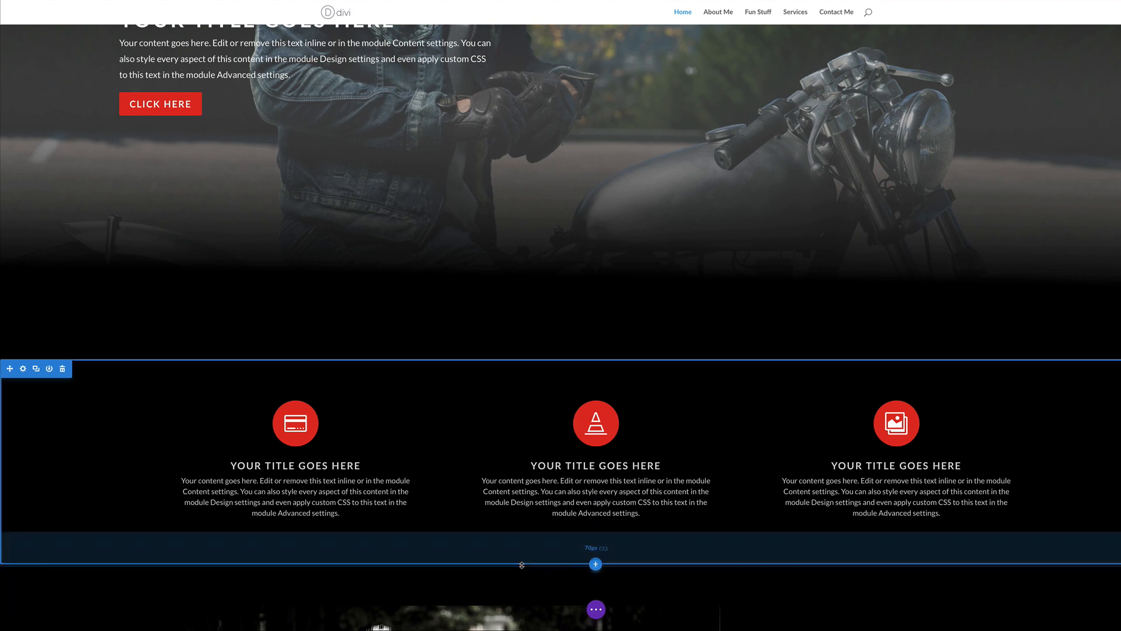
click(605, 554)
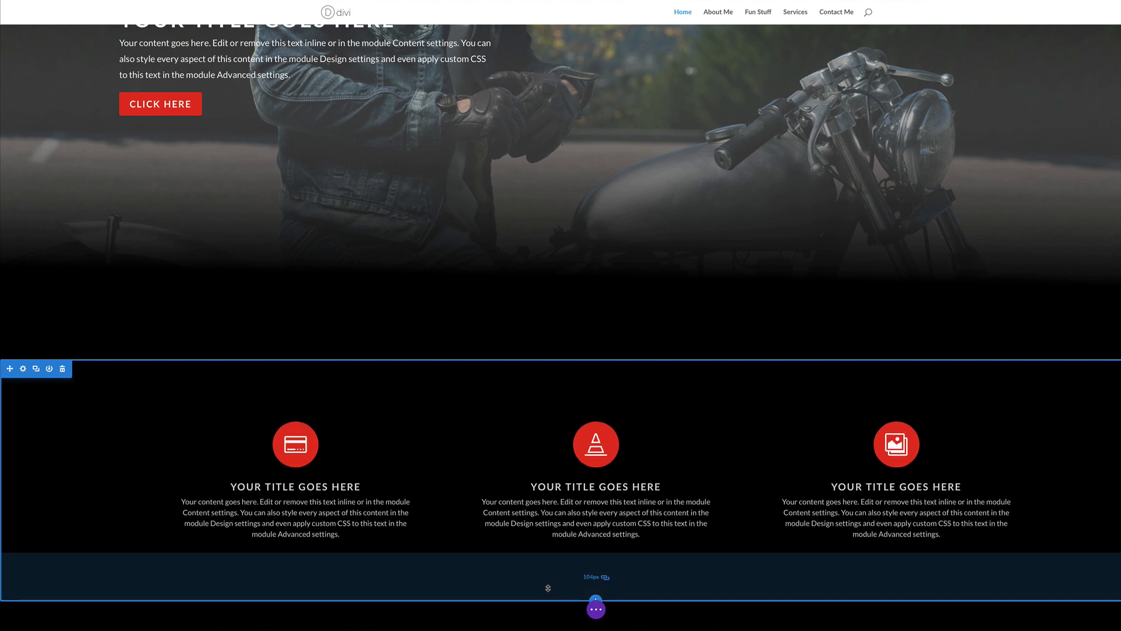
Step: Set the color of the divider above the image gallery to red and save the module
scroll(548, 582, down, 6)
scroll(556, 536, down, 7)
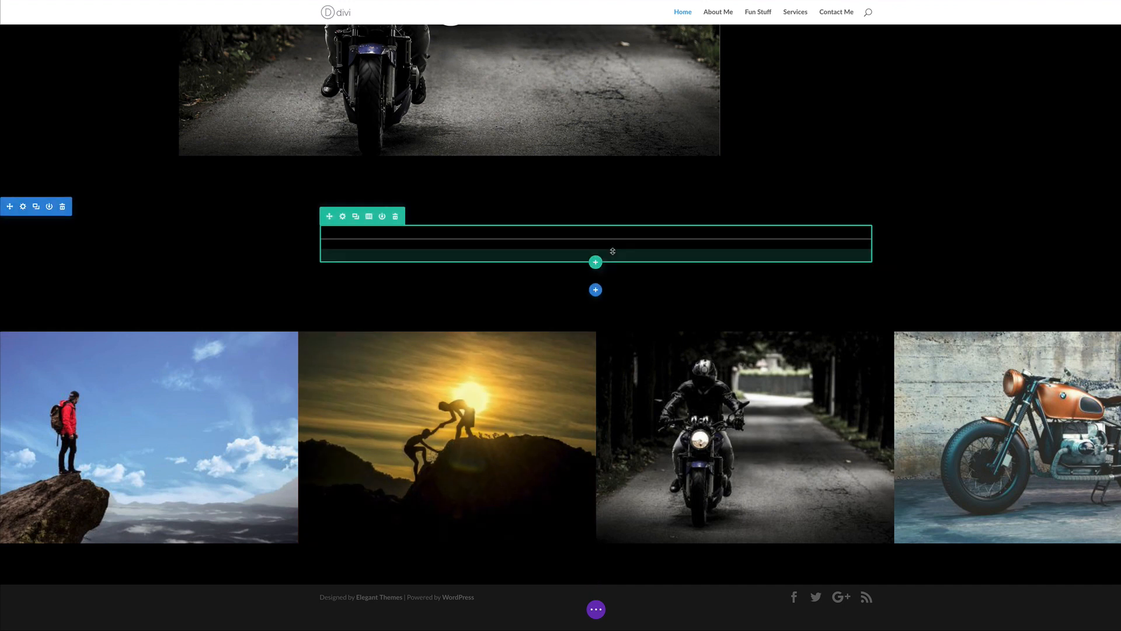
click(583, 243)
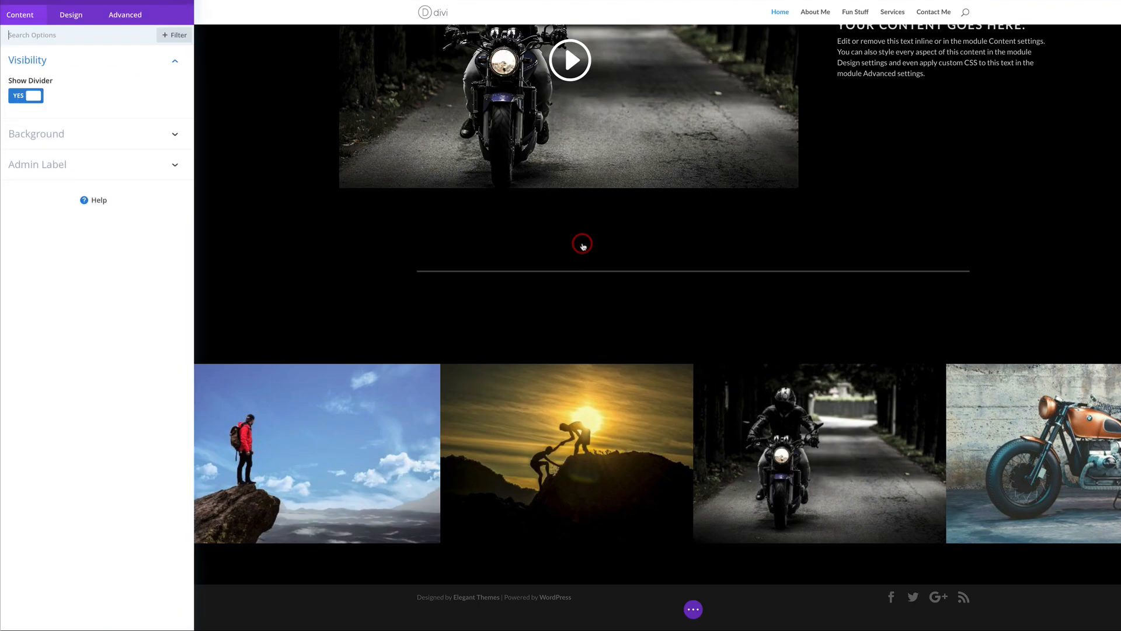
click(73, 34)
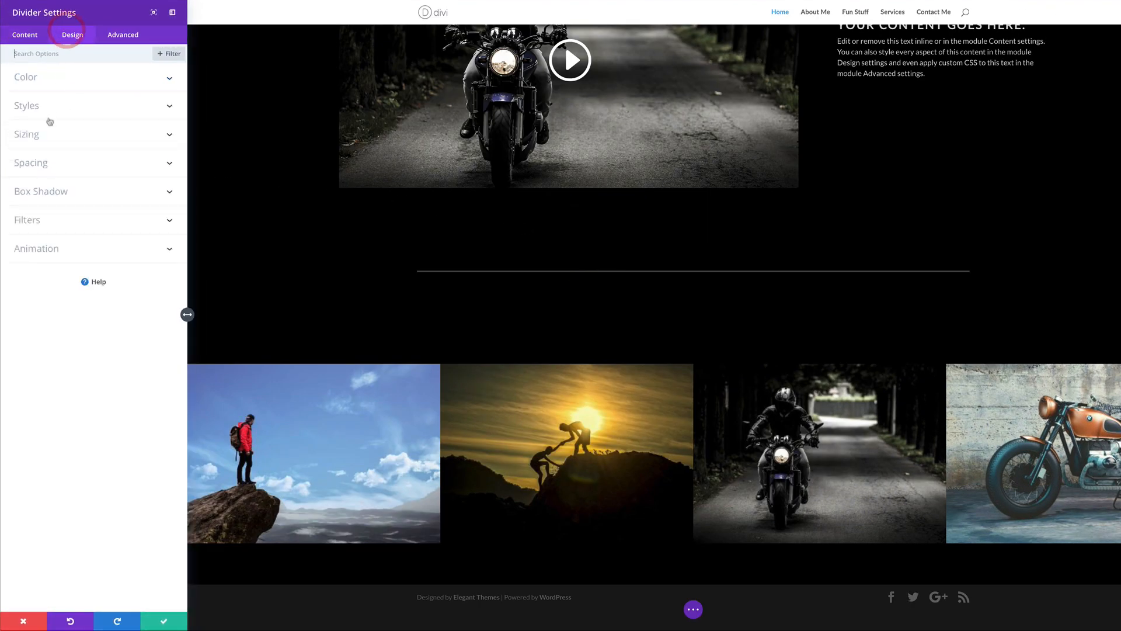
click(48, 106)
click(51, 82)
click(76, 119)
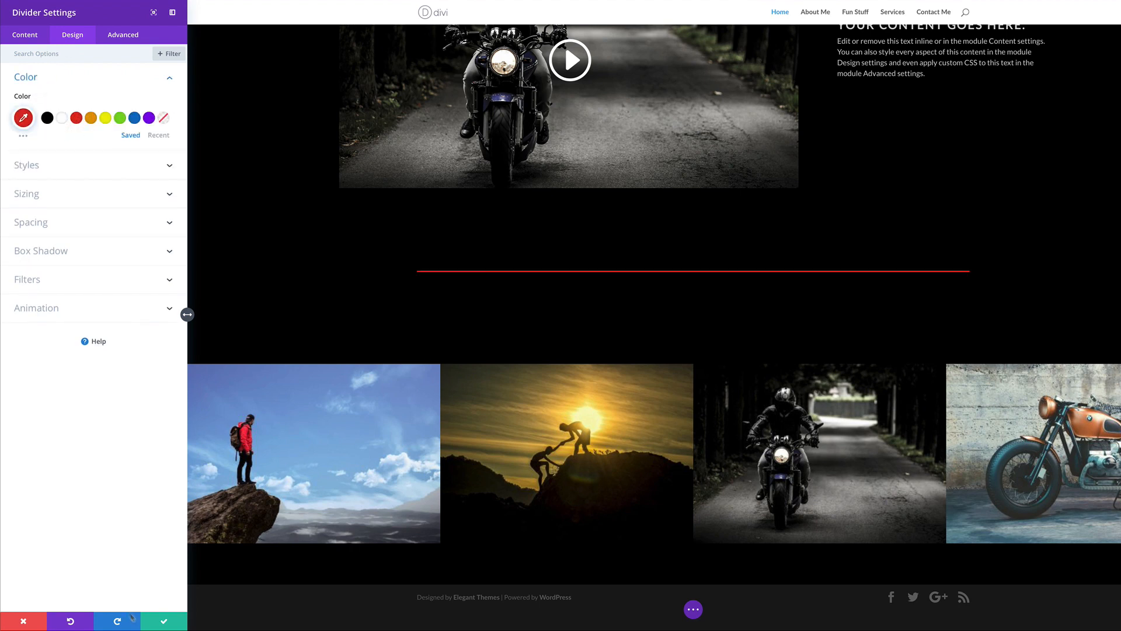
click(166, 621)
Step: Review the About Me, Fun Stuff, Services and Contact Me pages, and check the blurbs and divider on the Home page
scroll(842, 391, up, 15)
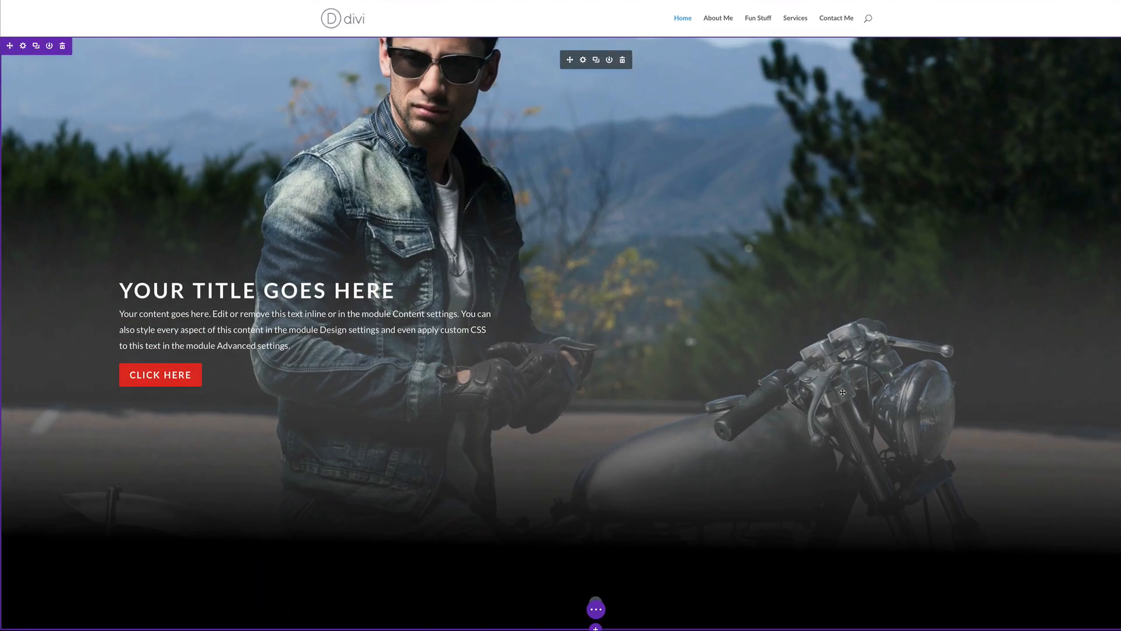
click(724, 18)
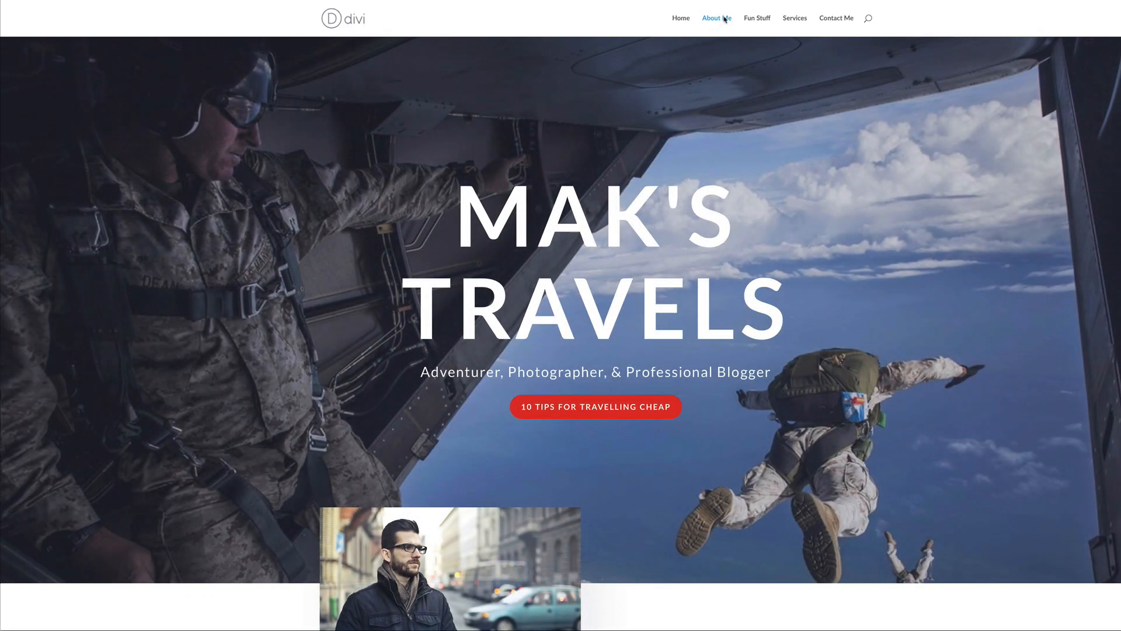
click(765, 19)
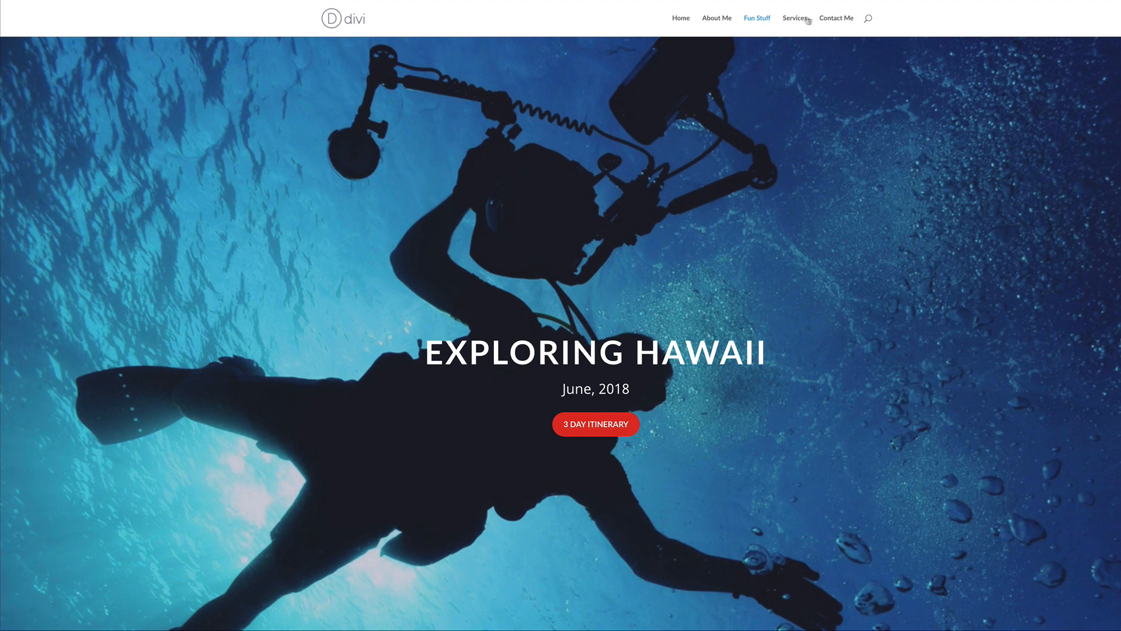
click(802, 20)
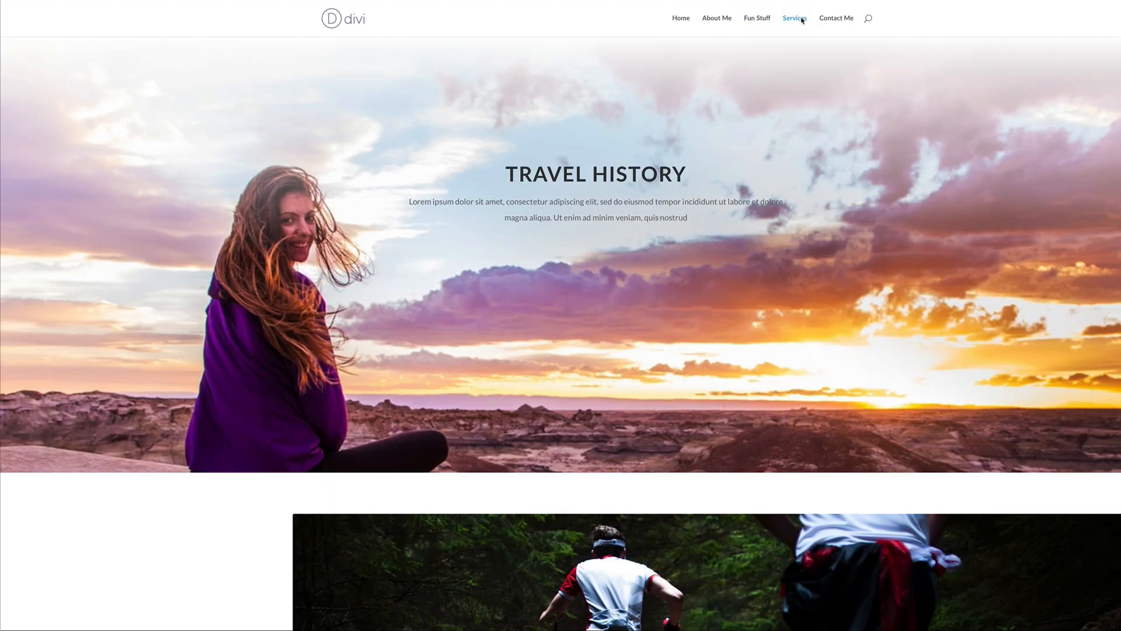
click(843, 21)
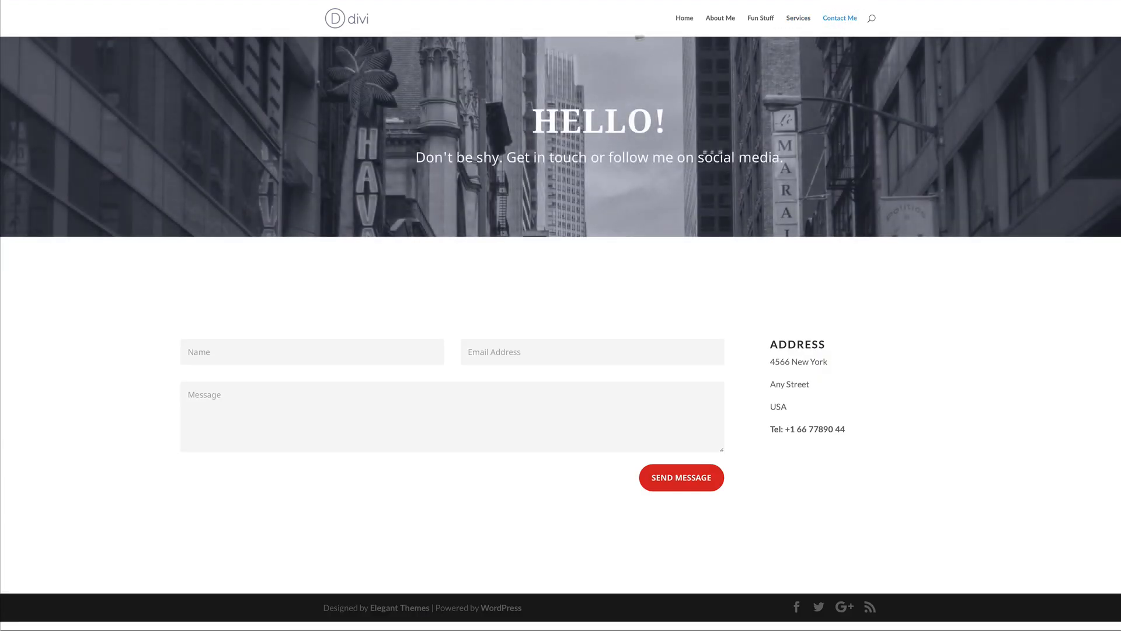
click(679, 21)
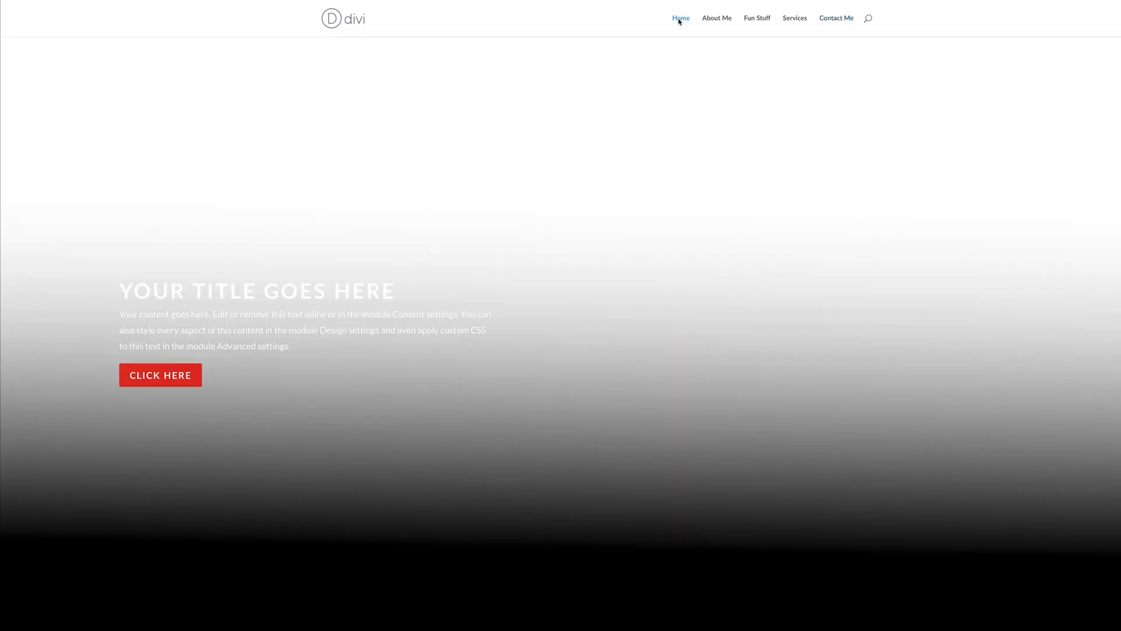
scroll(650, 371, down, 15)
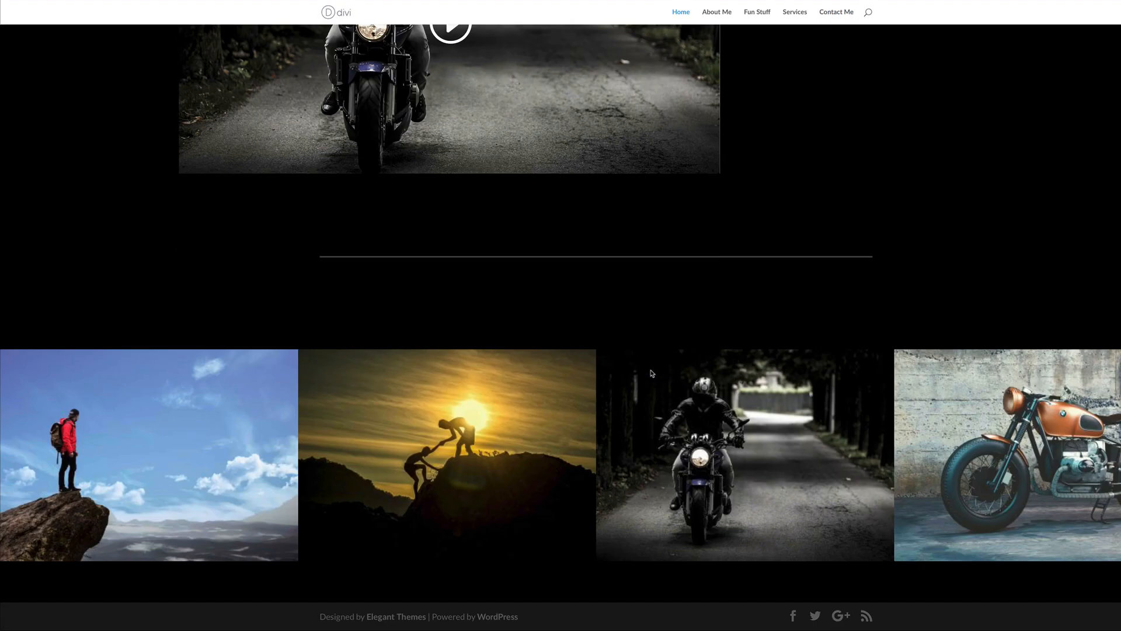
scroll(652, 374, up, 16)
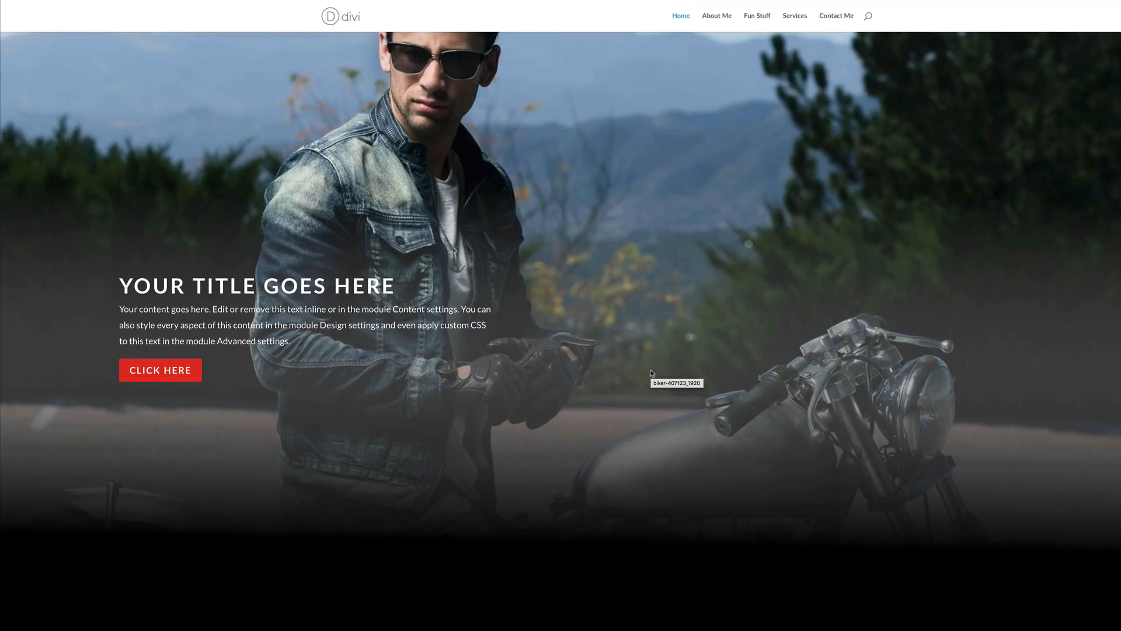
scroll(652, 374, down, 14)
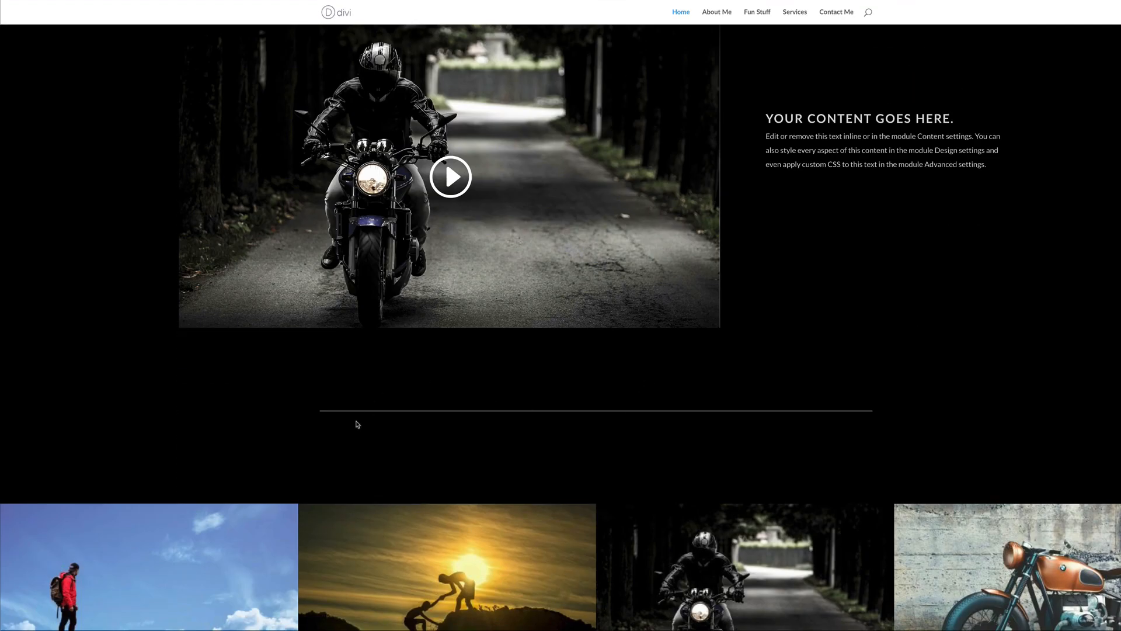
click(352, 406)
scroll(470, 416, up, 10)
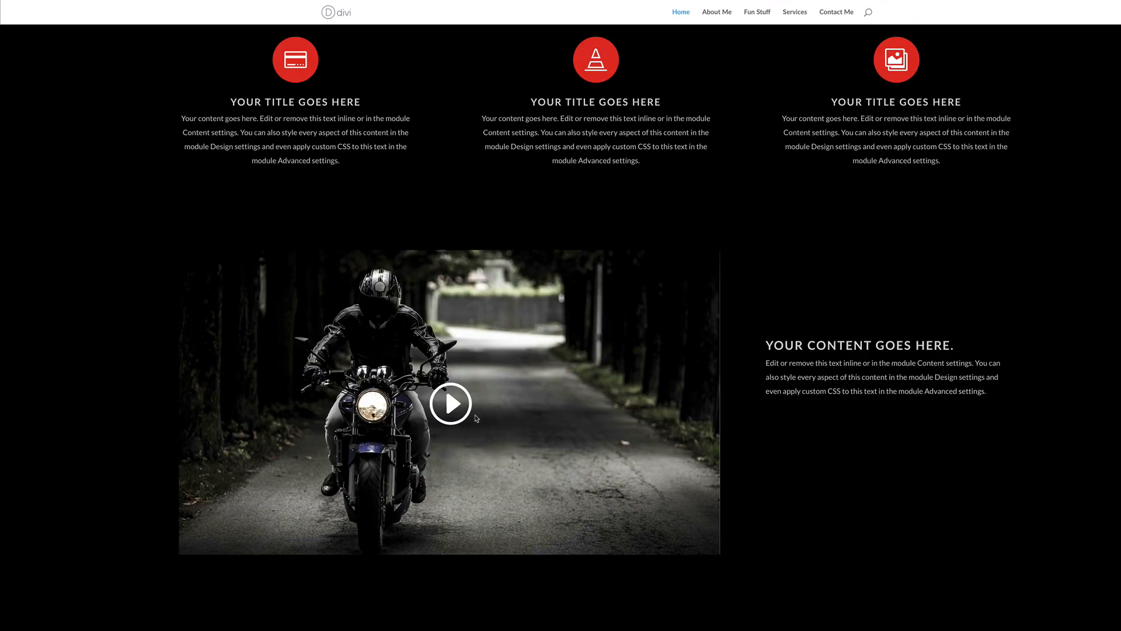
scroll(476, 418, up, 1)
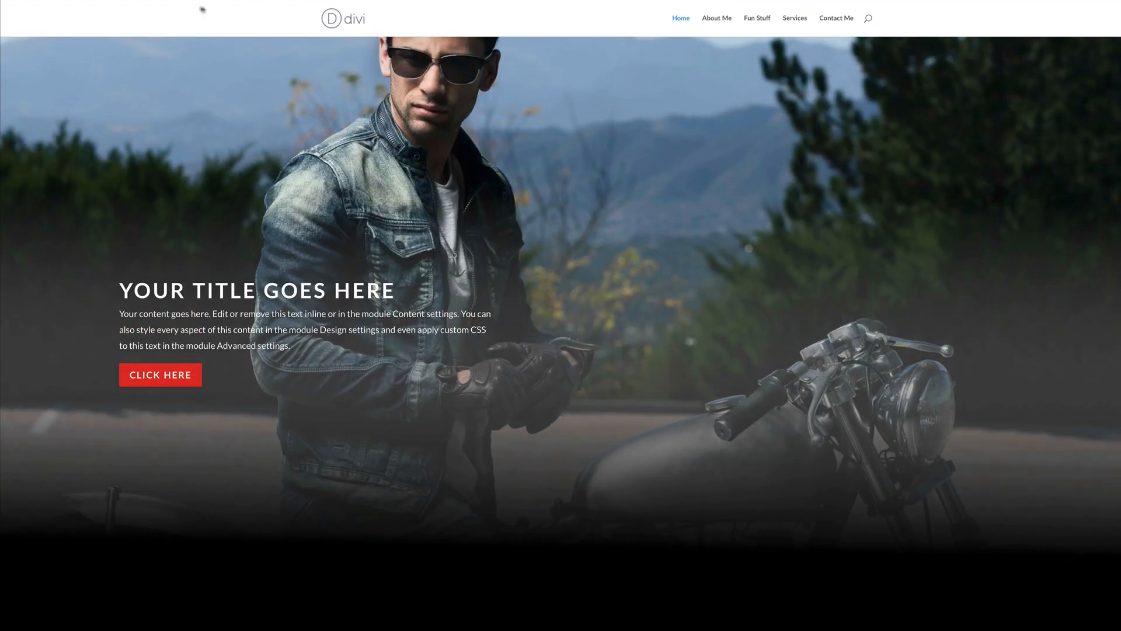
Step: Reopen the Home page in the visual builder, restore the browser backup, and expand the builder's page settings bar
click(224, 2)
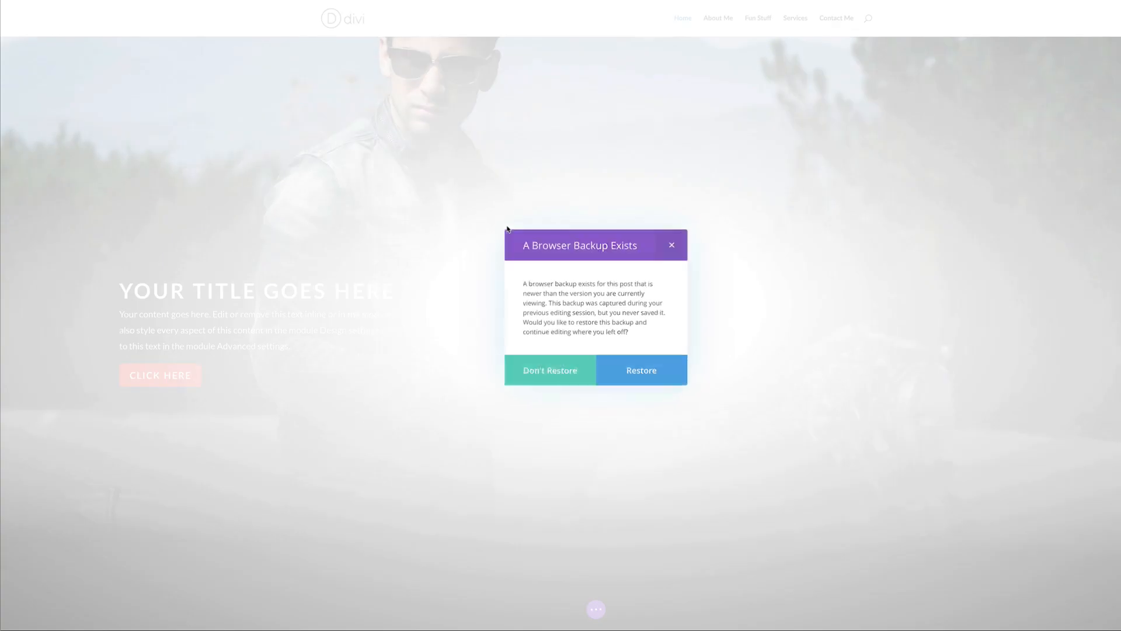
click(643, 373)
scroll(639, 365, down, 15)
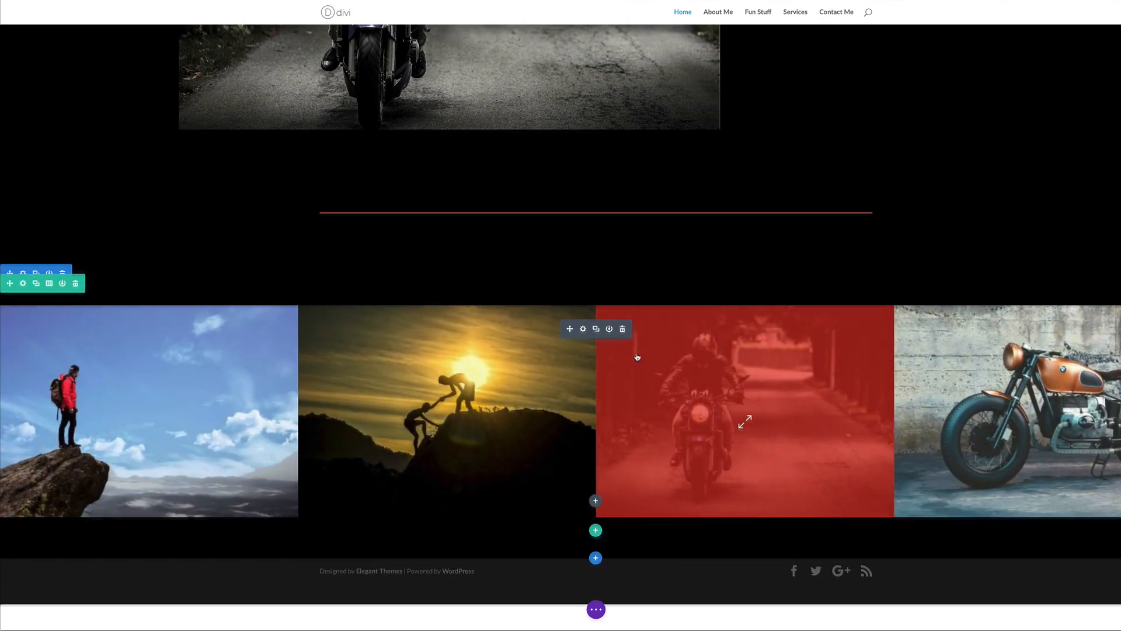
scroll(638, 357, up, 20)
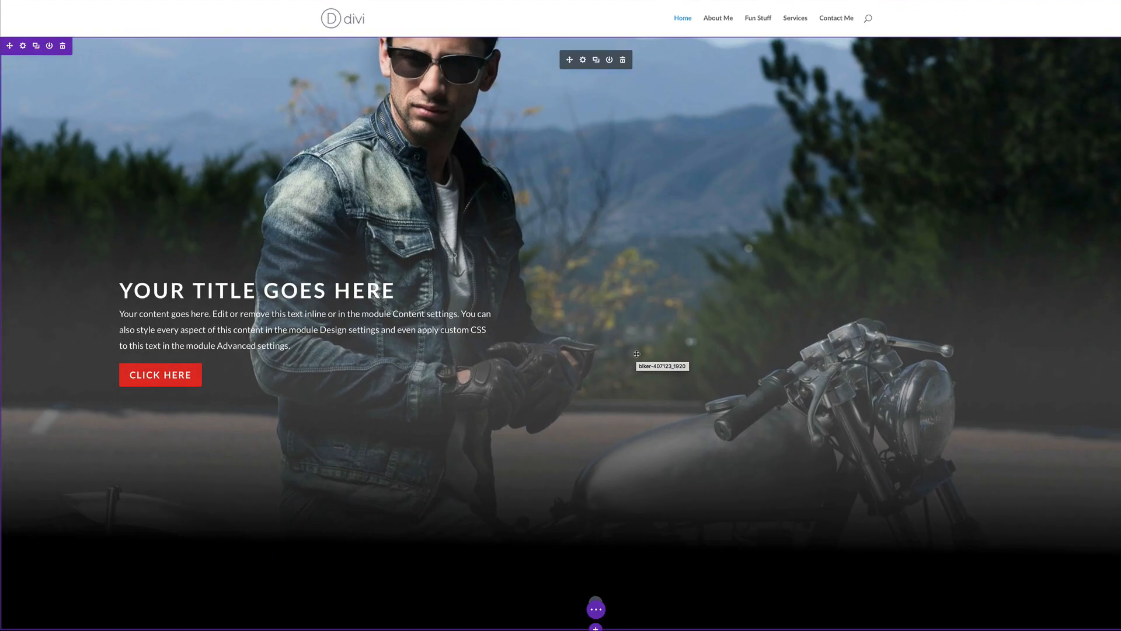
key(t)
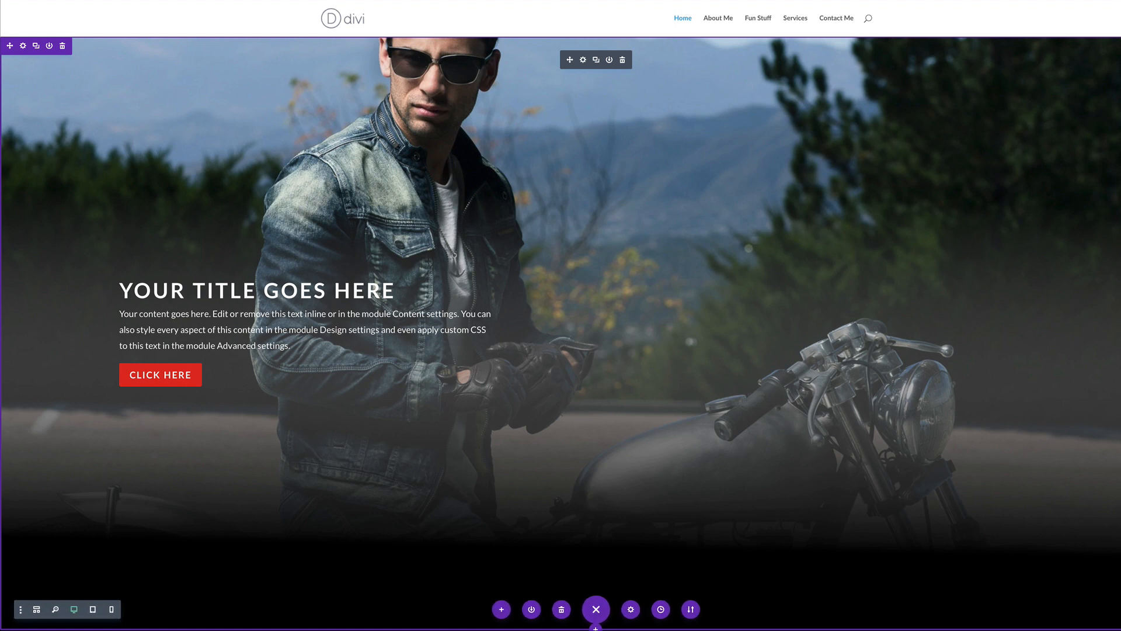
Step: Review the Home page down to the divider above the gallery, and the About Me page from header to footer
scroll(560, 327, down, 15)
scroll(745, 445, down, 2)
scroll(746, 445, up, 5)
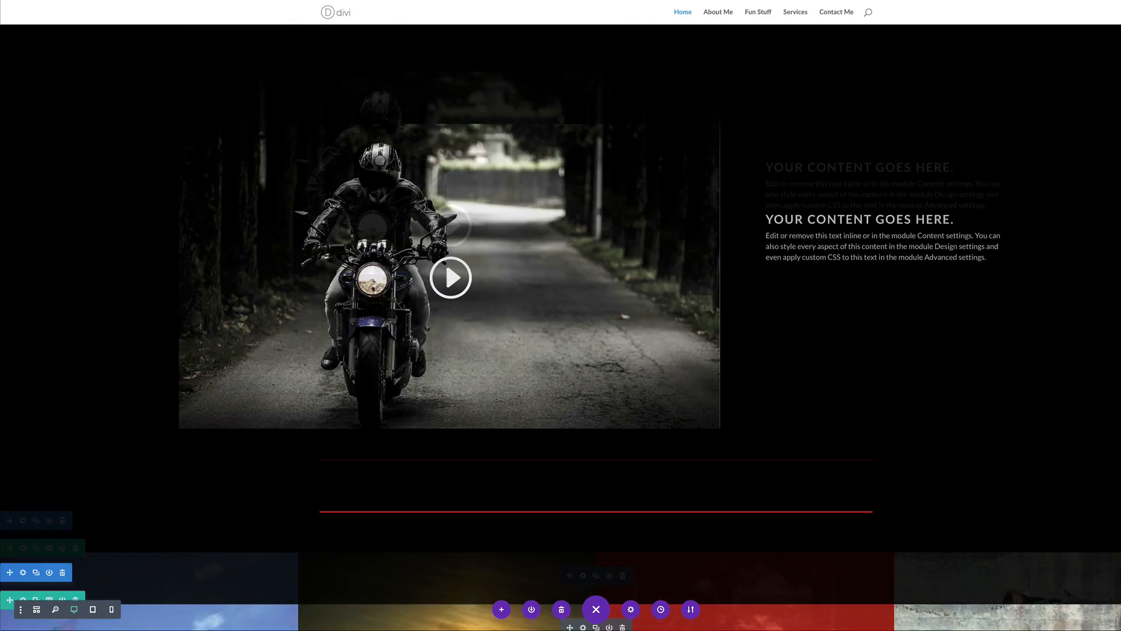
scroll(637, 355, up, 12)
click(713, 21)
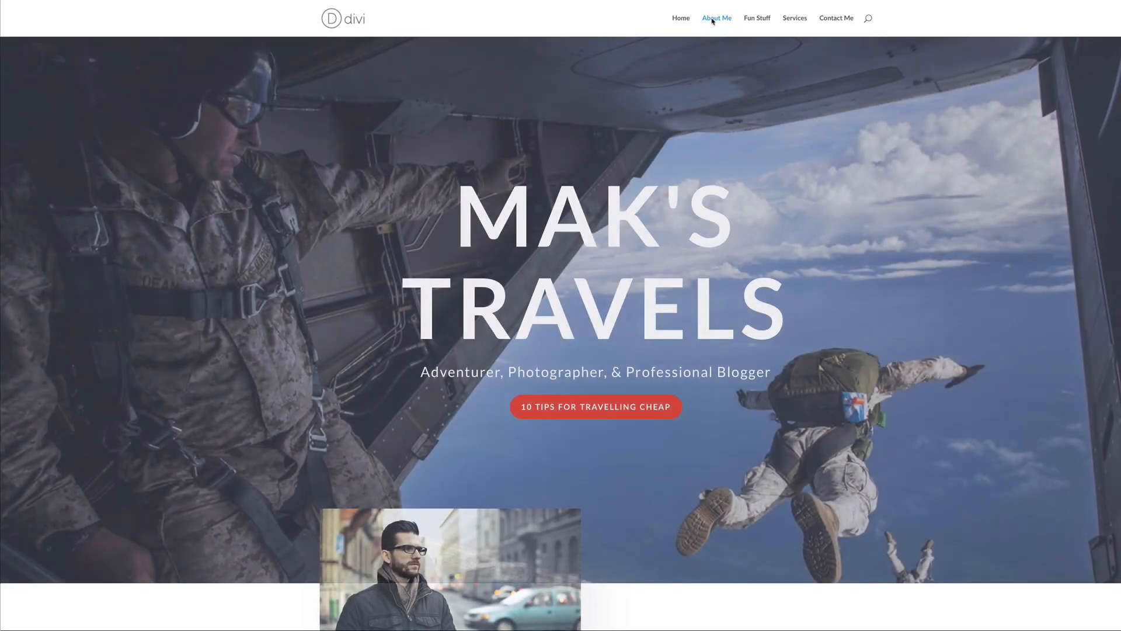
scroll(709, 237, down, 15)
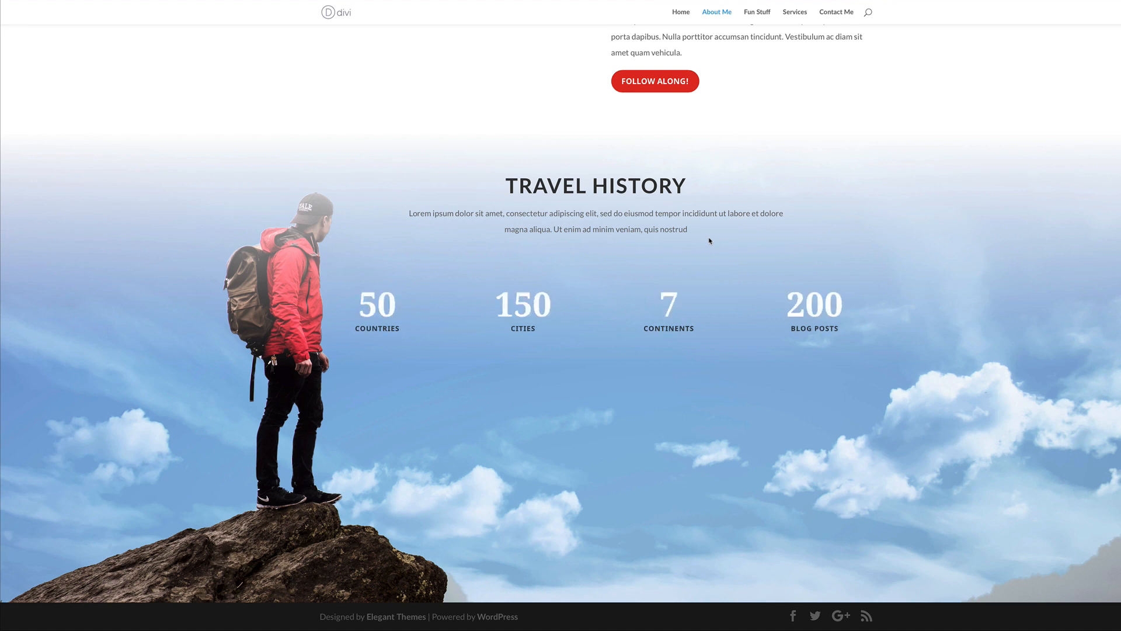
scroll(709, 241, up, 15)
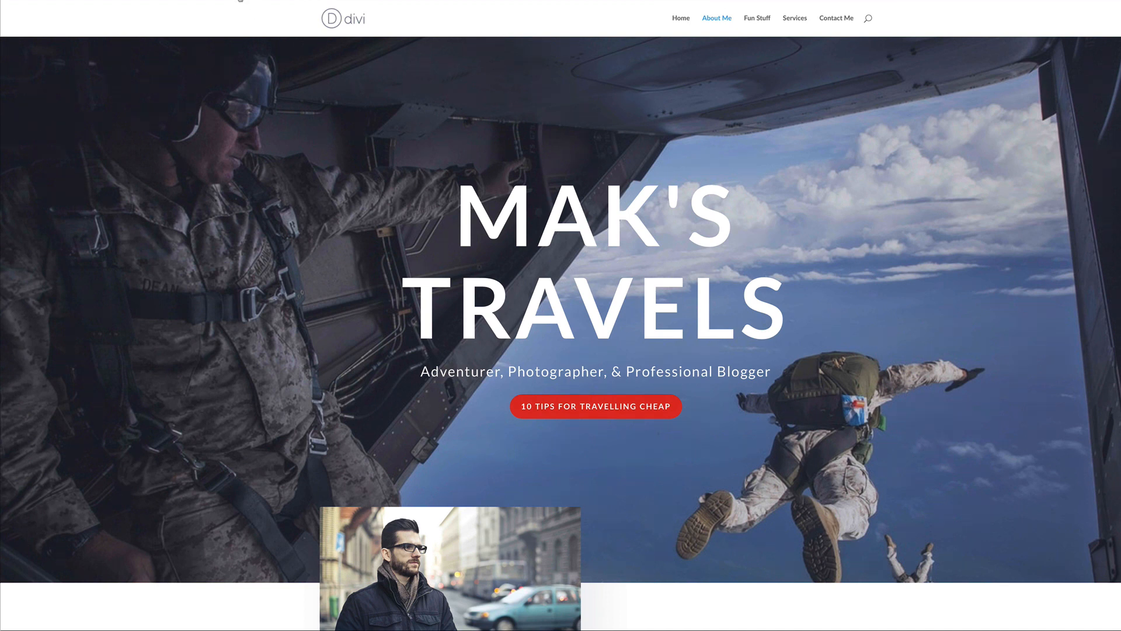
Step: Open the About Me page in the visual builder, set the fullwidth header's title text size to 5vw, and save
click(240, 1)
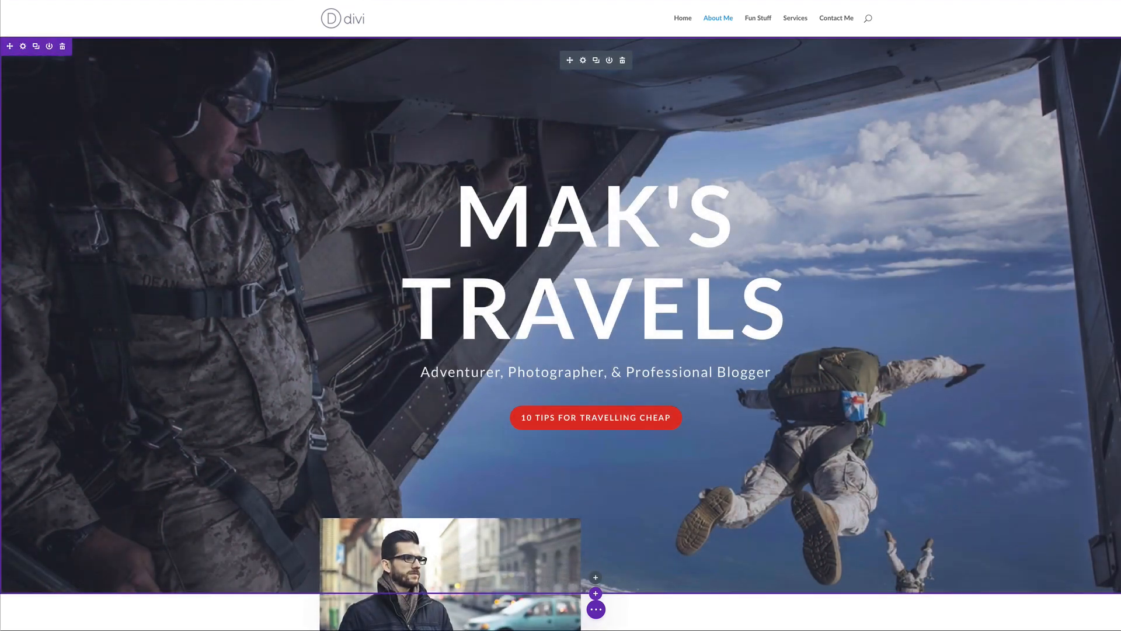
click(583, 60)
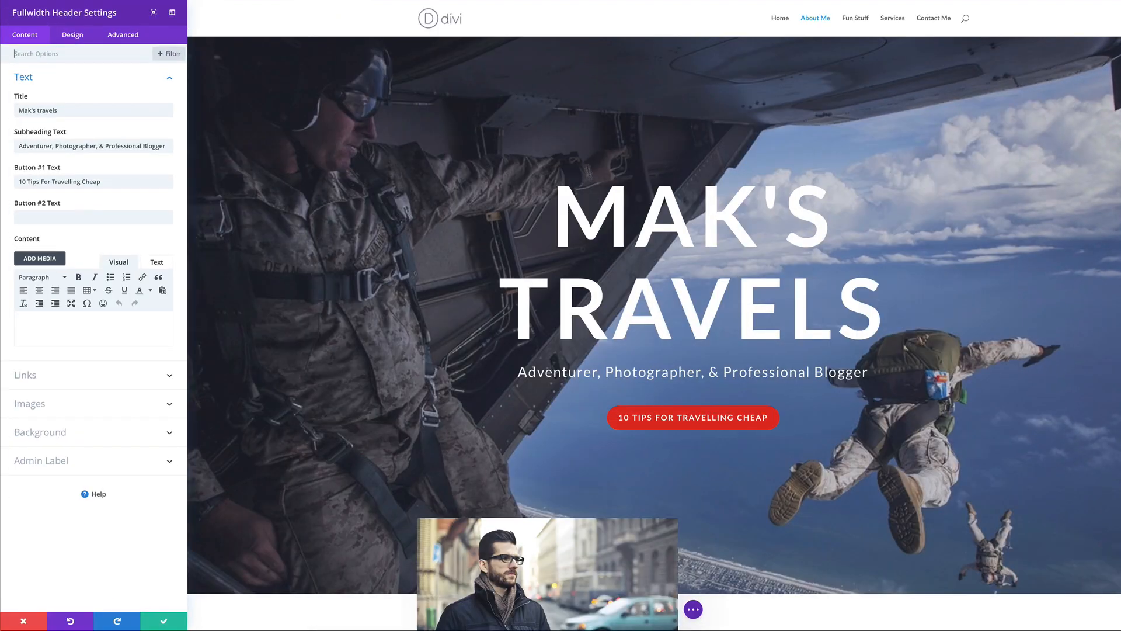
click(477, 168)
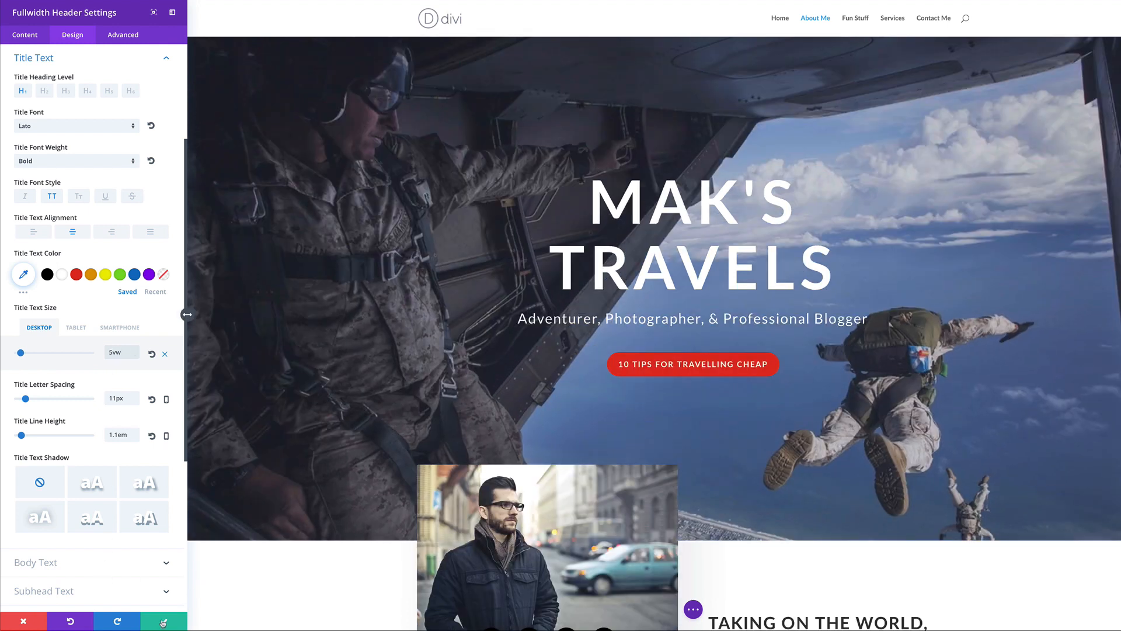
click(163, 623)
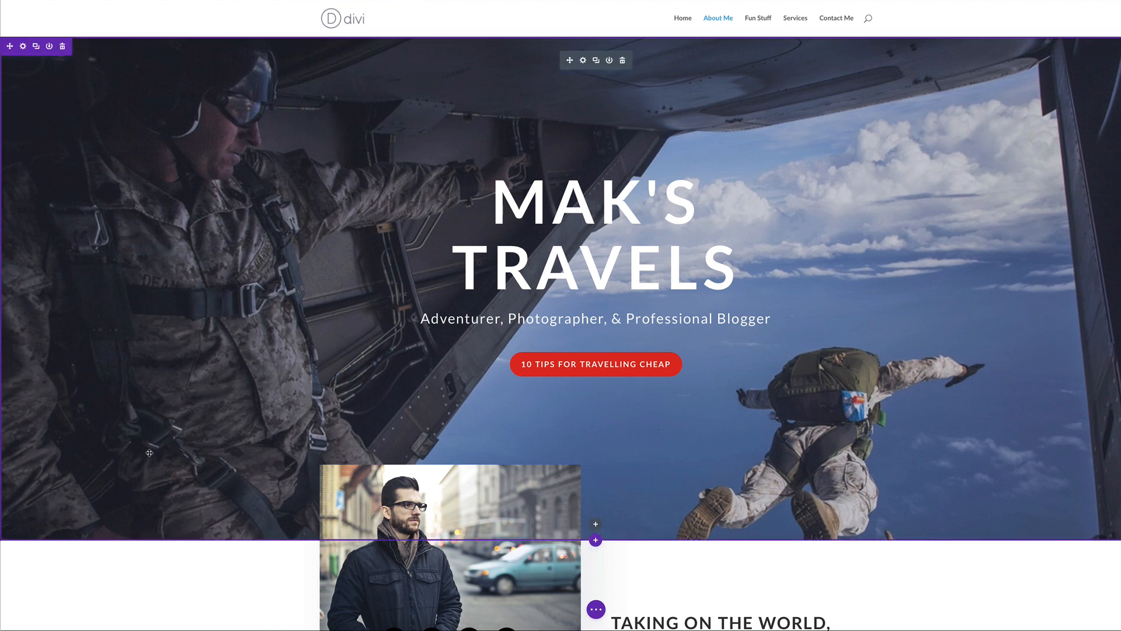
key(ctrl+s)
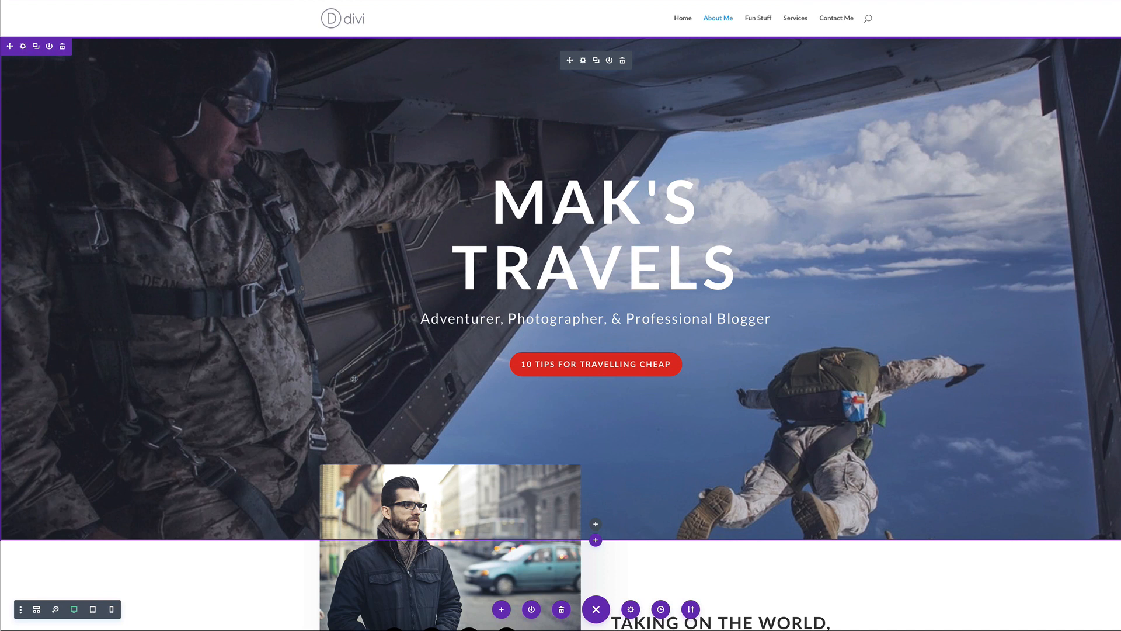
Step: Set the About Me header's subhead font weight to Bold and save the module
scroll(561, 334, down, 1)
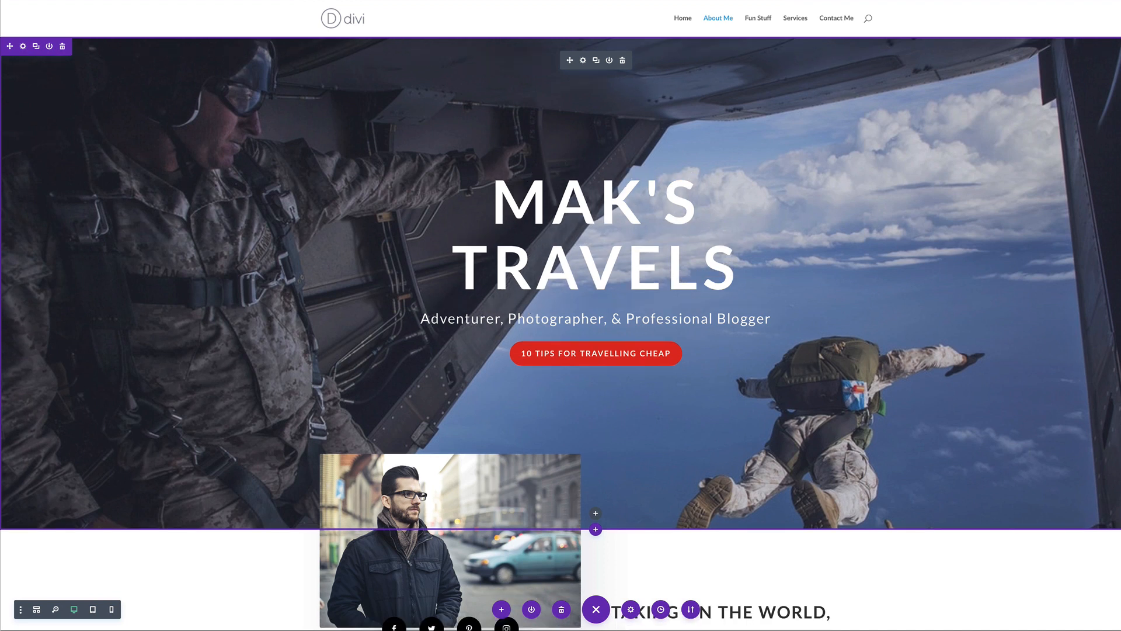
click(583, 61)
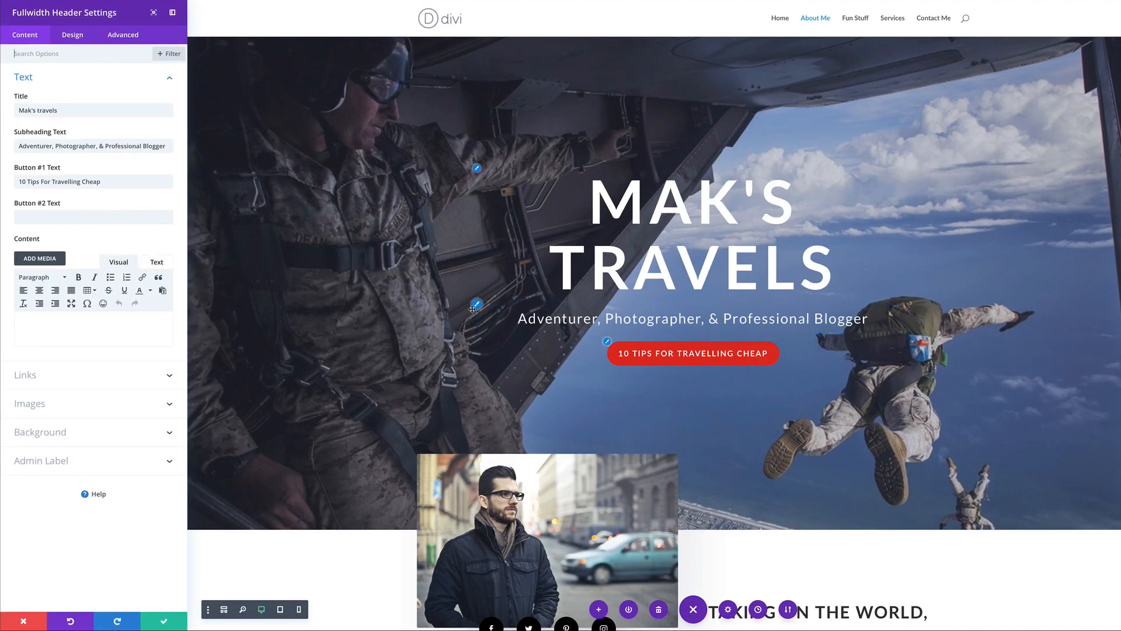
click(477, 304)
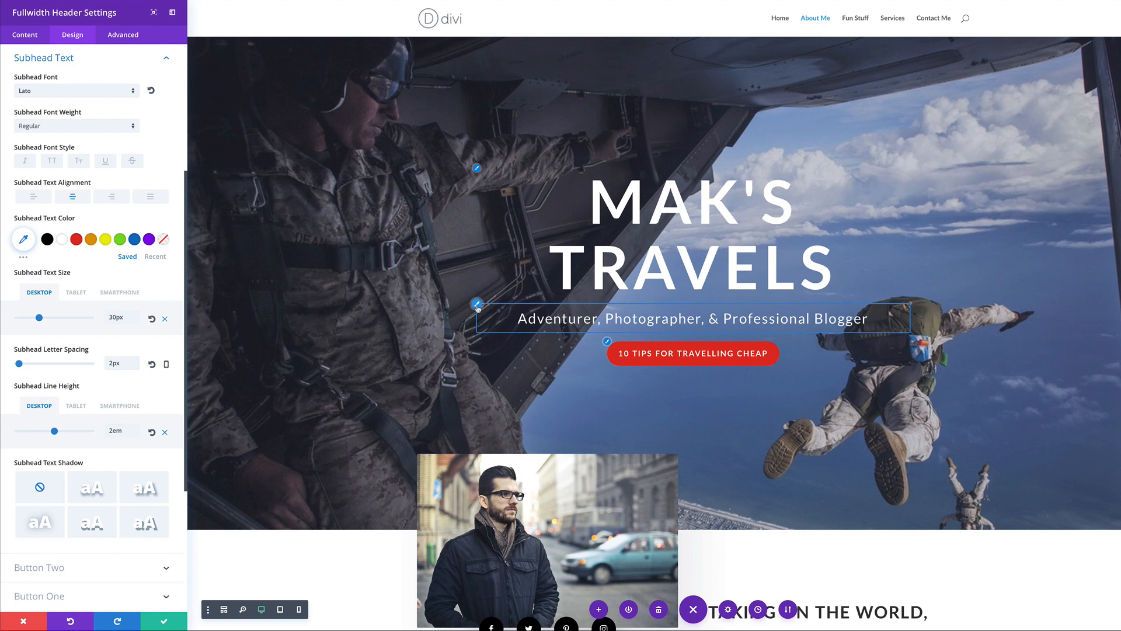
click(106, 127)
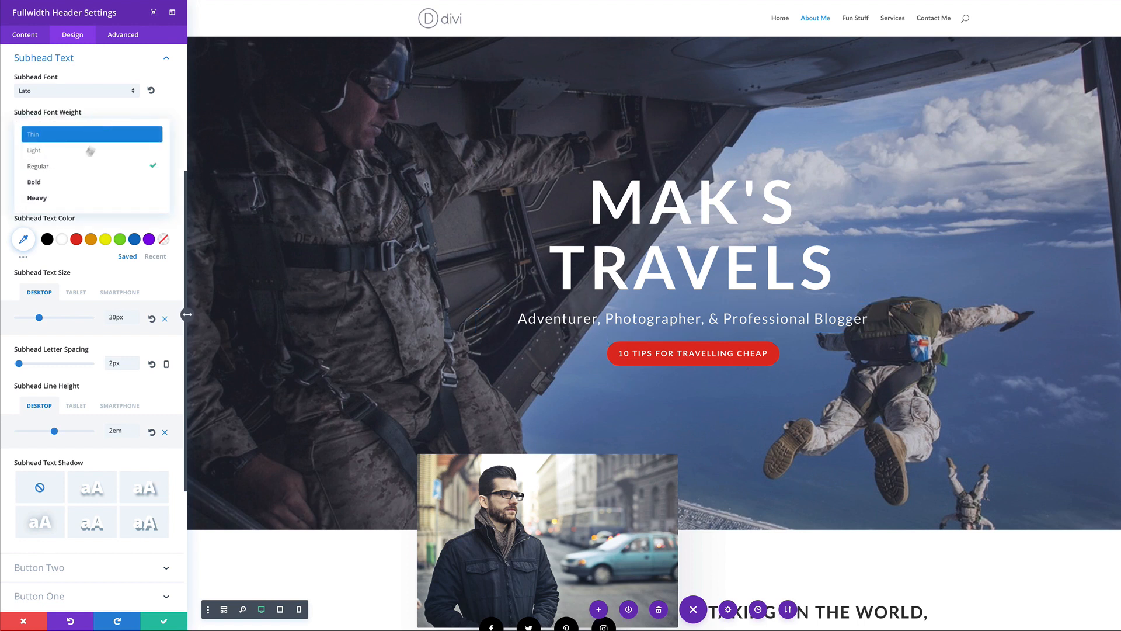
click(72, 183)
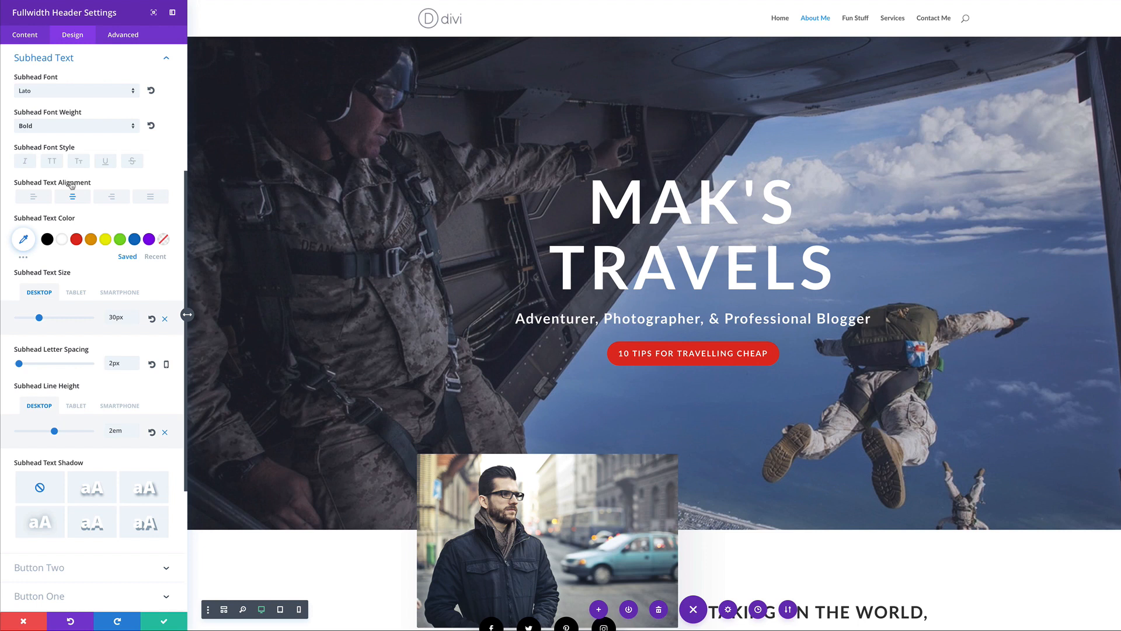
click(163, 622)
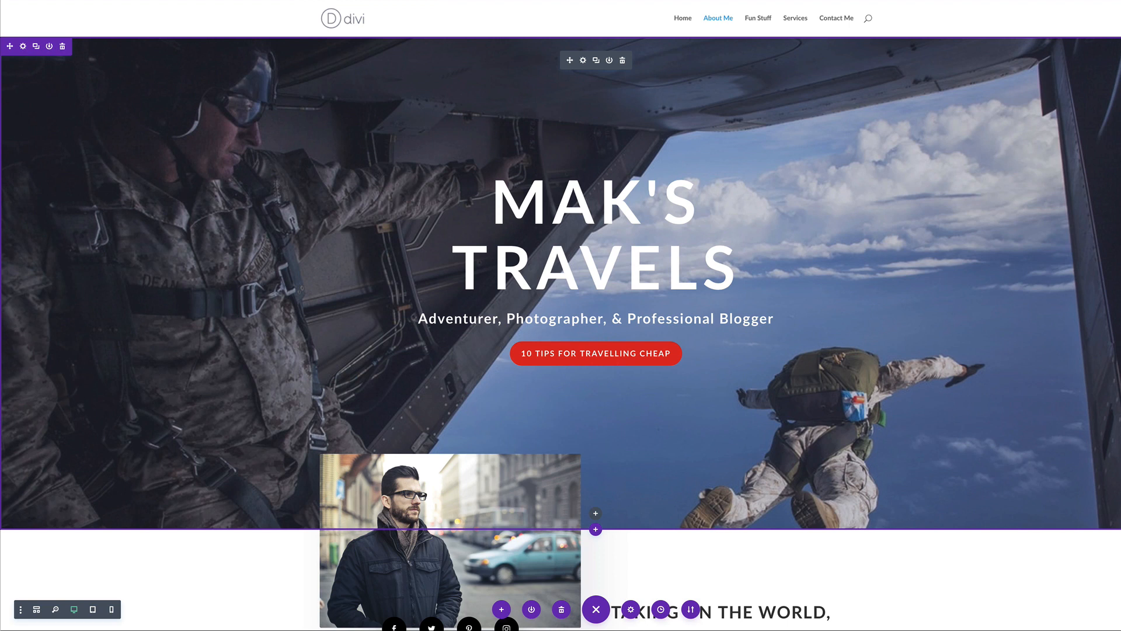
Step: Check the Fun Stuff, Services and Contact Me pages on the live site
click(760, 18)
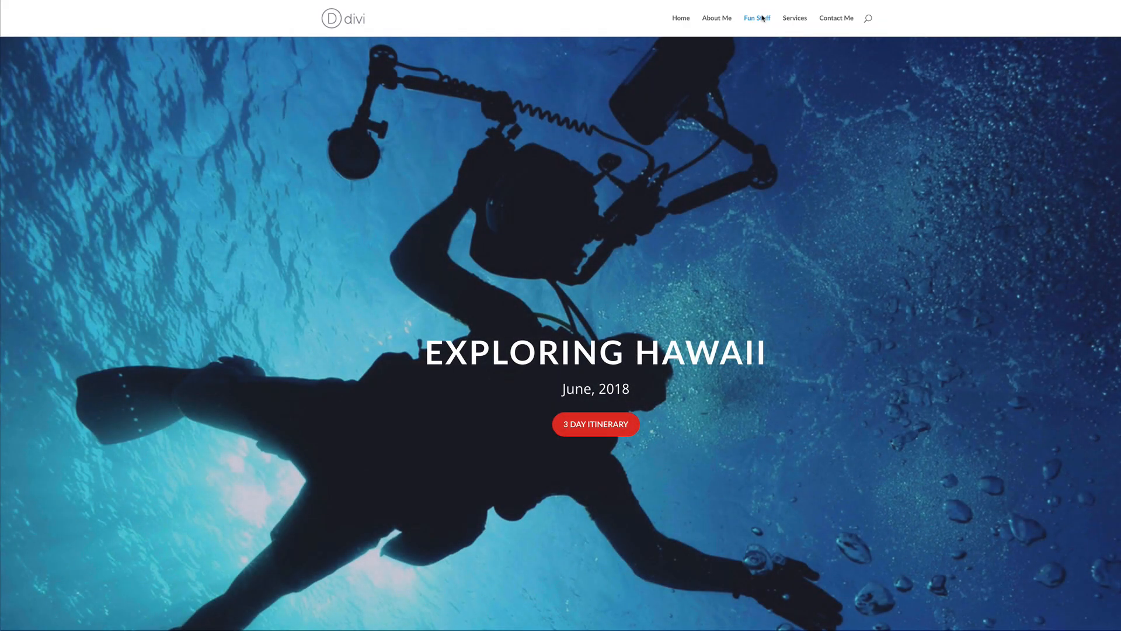
click(796, 19)
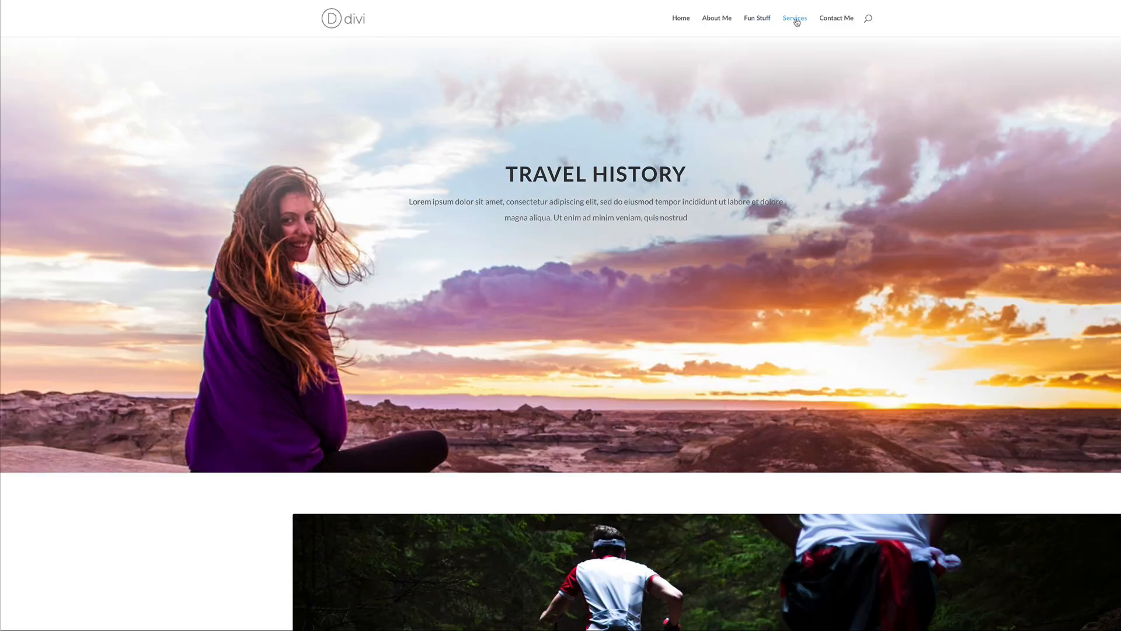
click(836, 19)
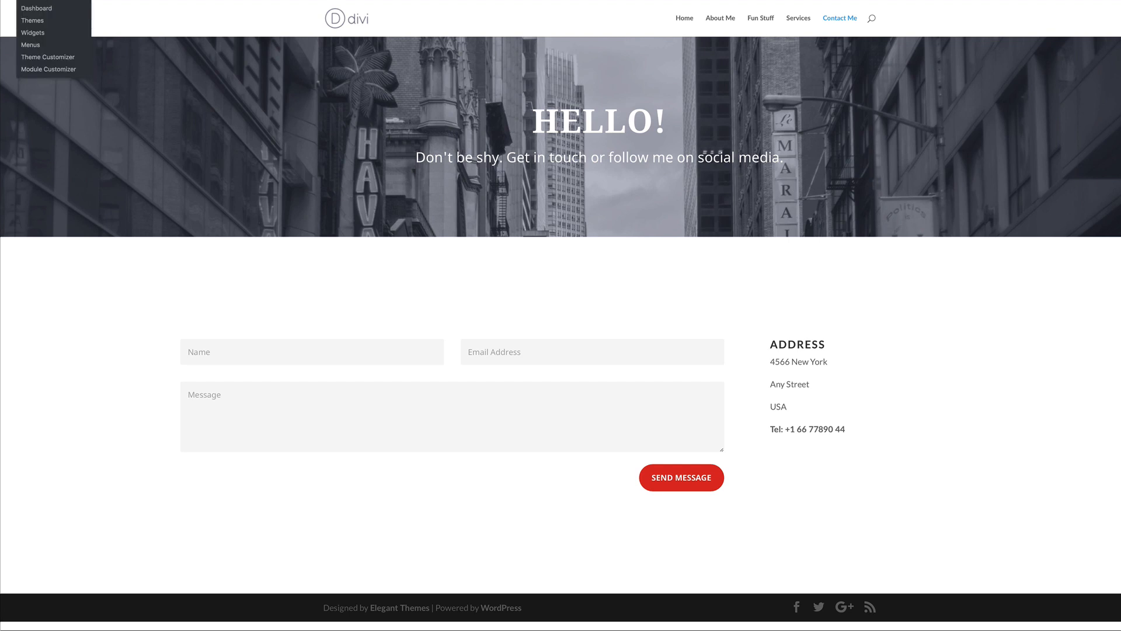
Step: Go to the WordPress dashboard and open the Primary Menu Bar settings for Header & Navigation in the theme customizer
click(43, 9)
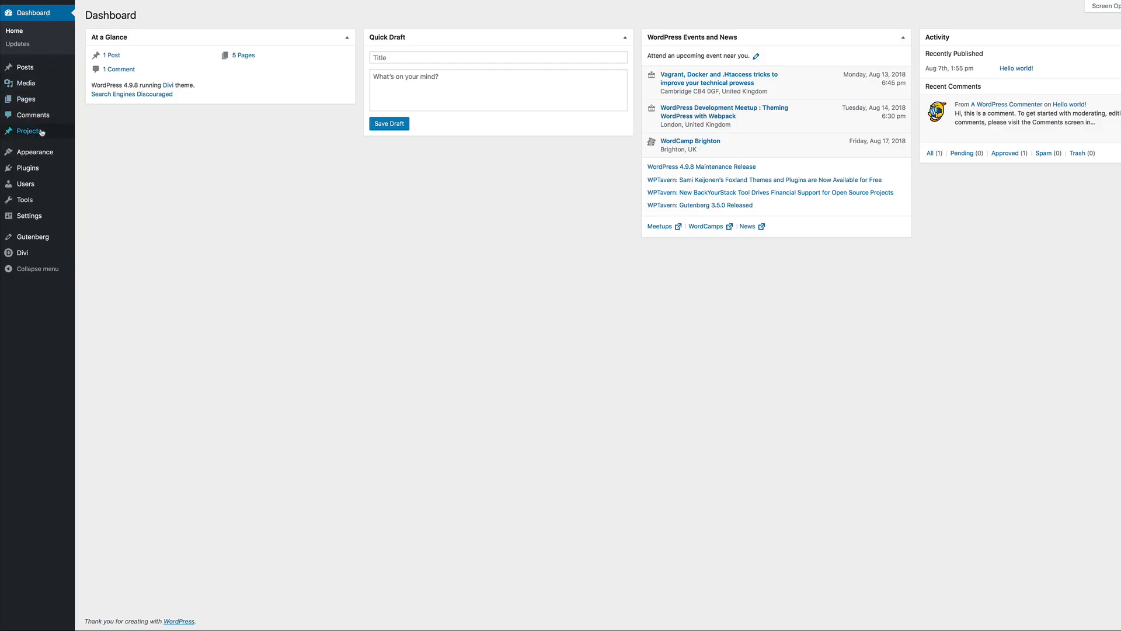
mouse_move(44, 156)
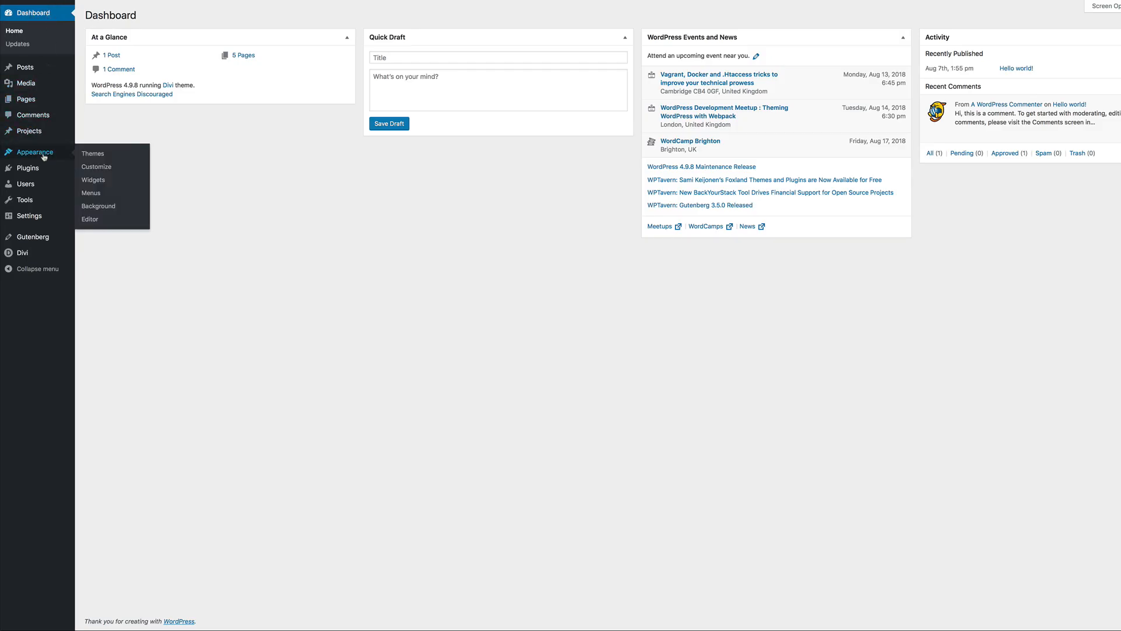
click(97, 170)
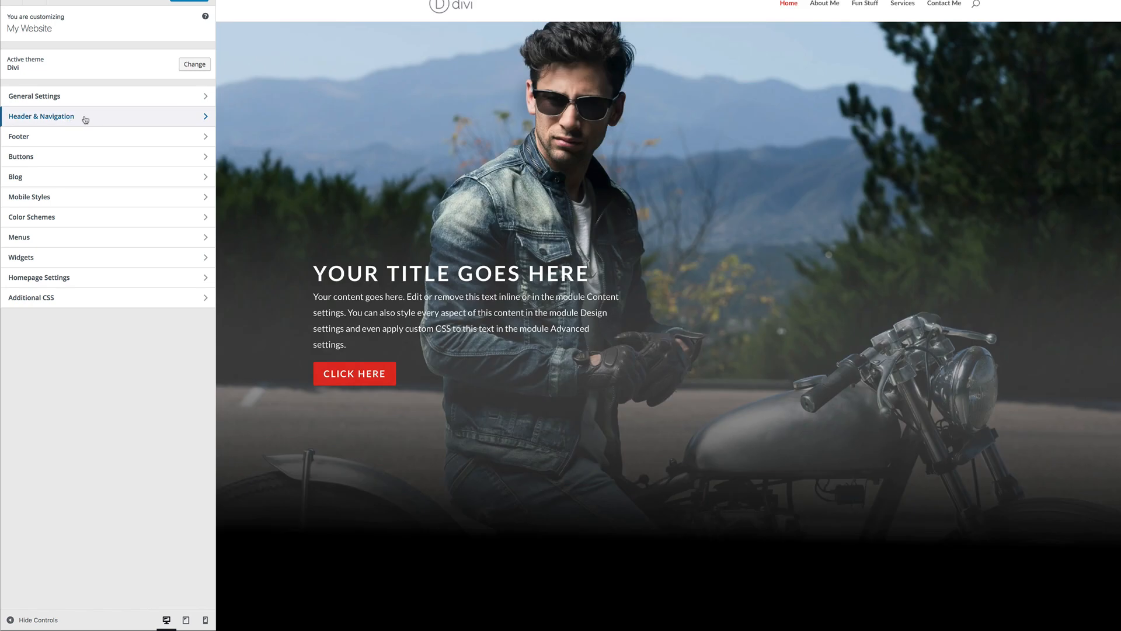
click(83, 117)
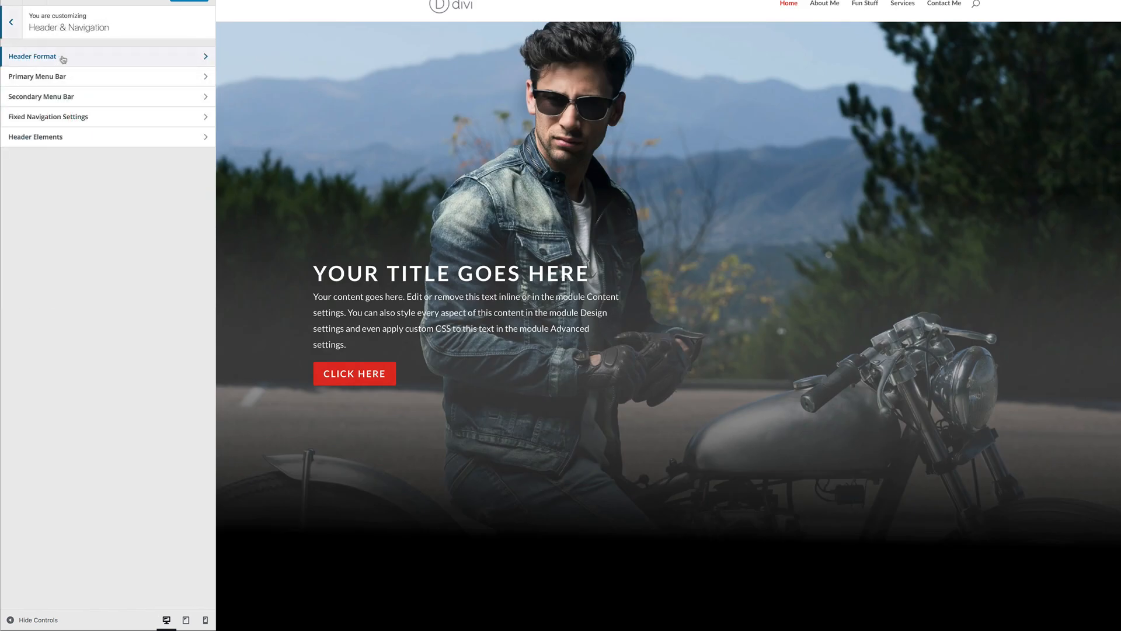
click(68, 79)
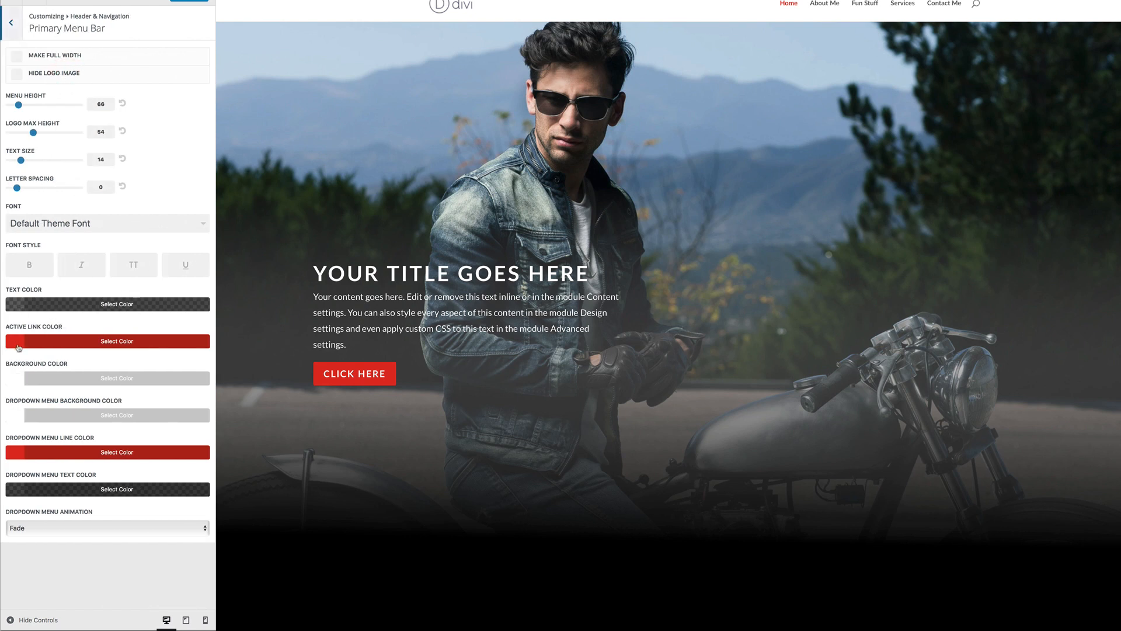
Step: Set the primary menu bar's text color to white, rgba(255,255,255,0.6), and its background color to black, #000000
click(20, 308)
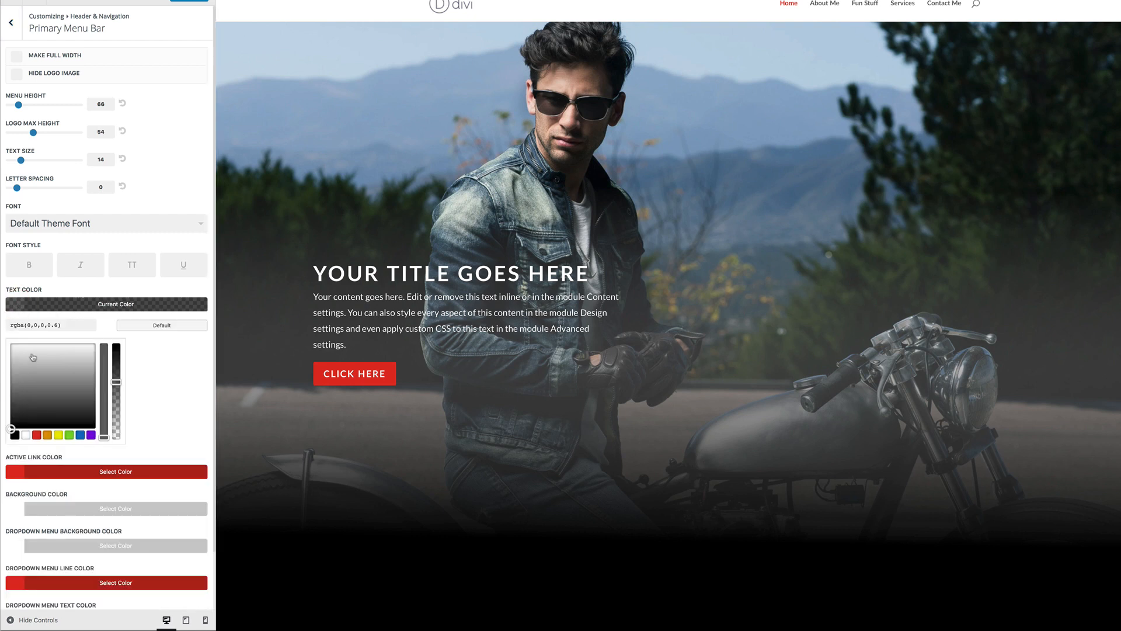
click(26, 435)
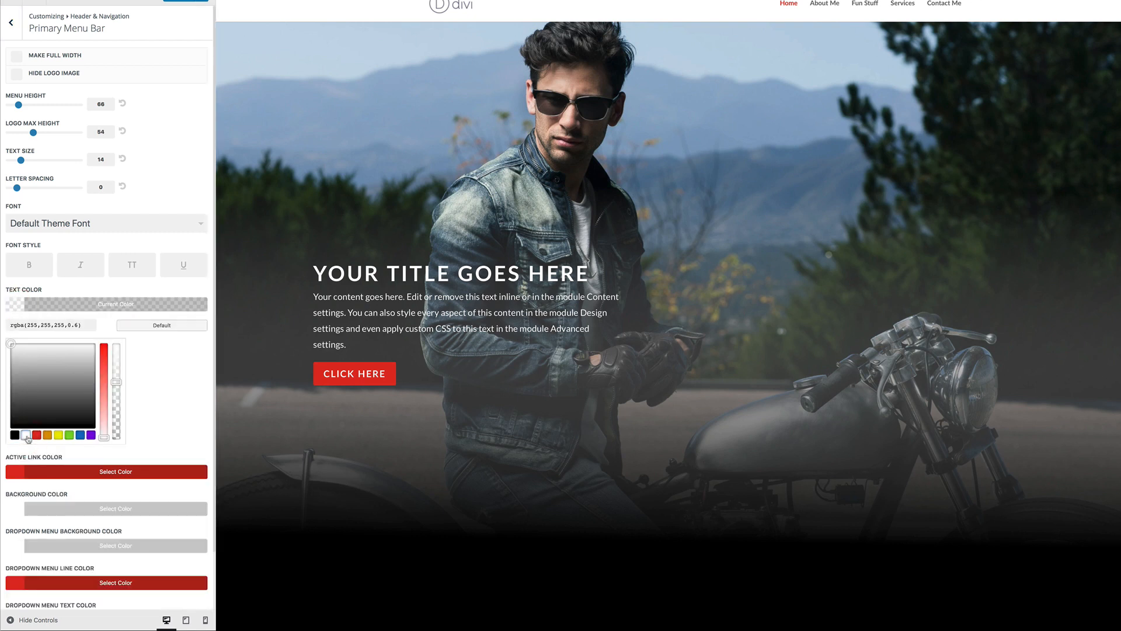
click(20, 509)
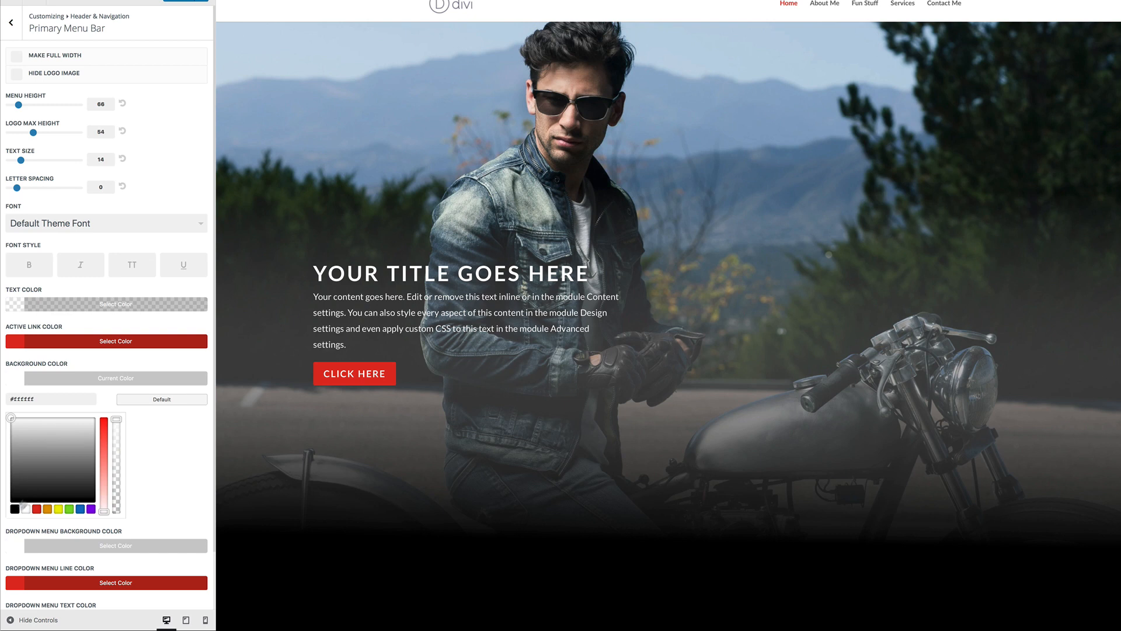
click(15, 510)
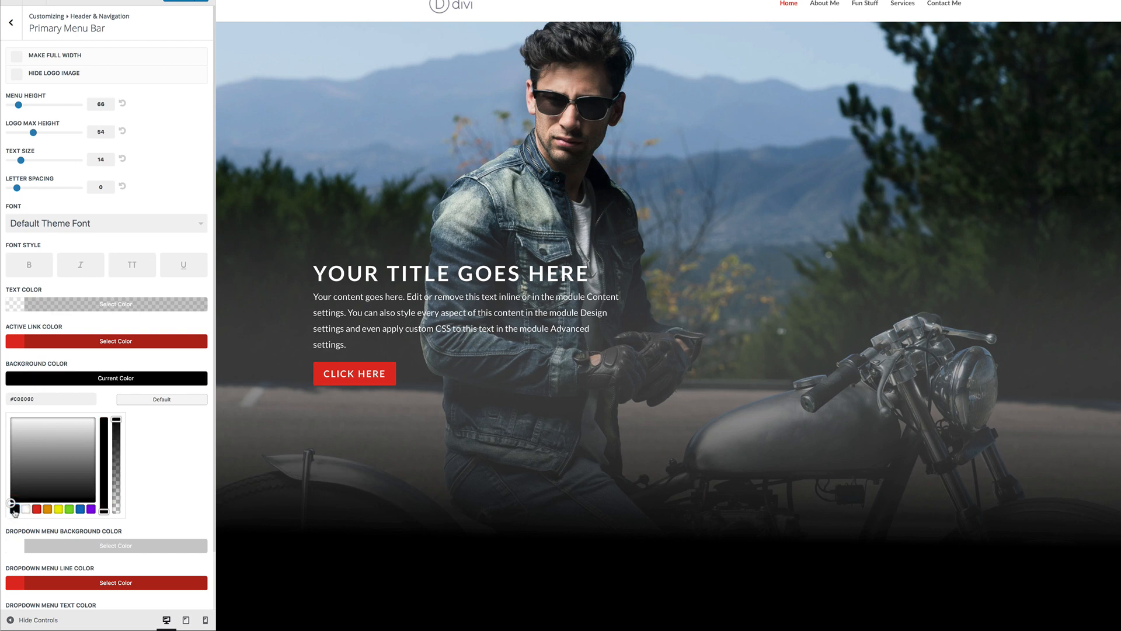
scroll(190, 452, down, 2)
scroll(190, 453, down, 1)
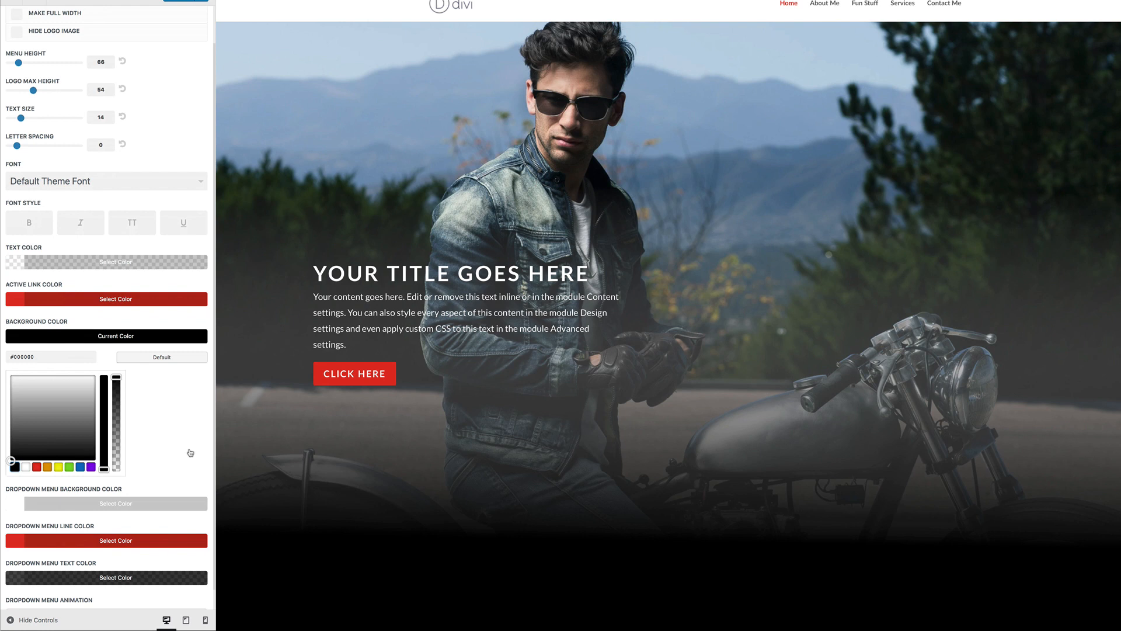
scroll(190, 452, up, 2)
scroll(190, 453, down, 3)
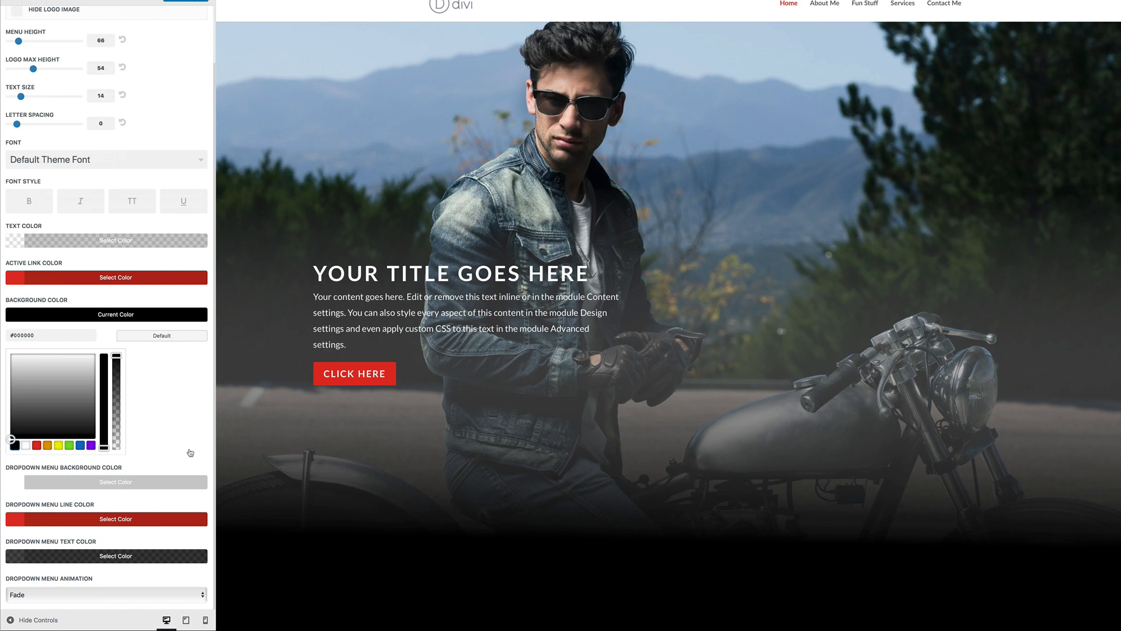
drag(46, 379, 3, 441)
click(3, 441)
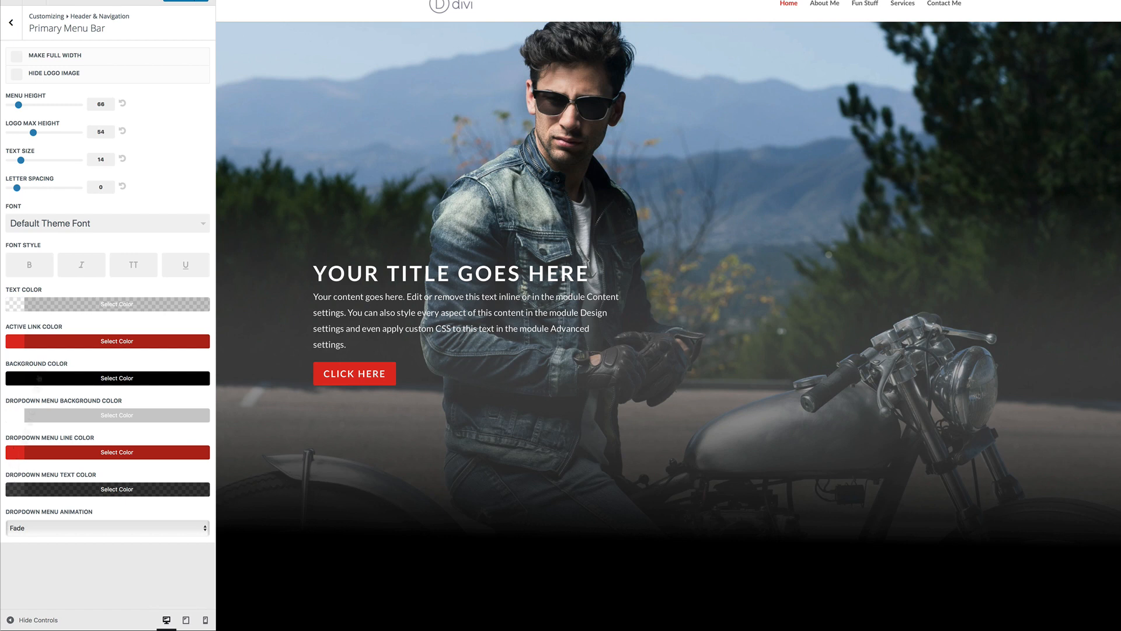
Step: Look over the Header Format options and the Primary Menu Bar color settings under Header & Navigation
click(12, 24)
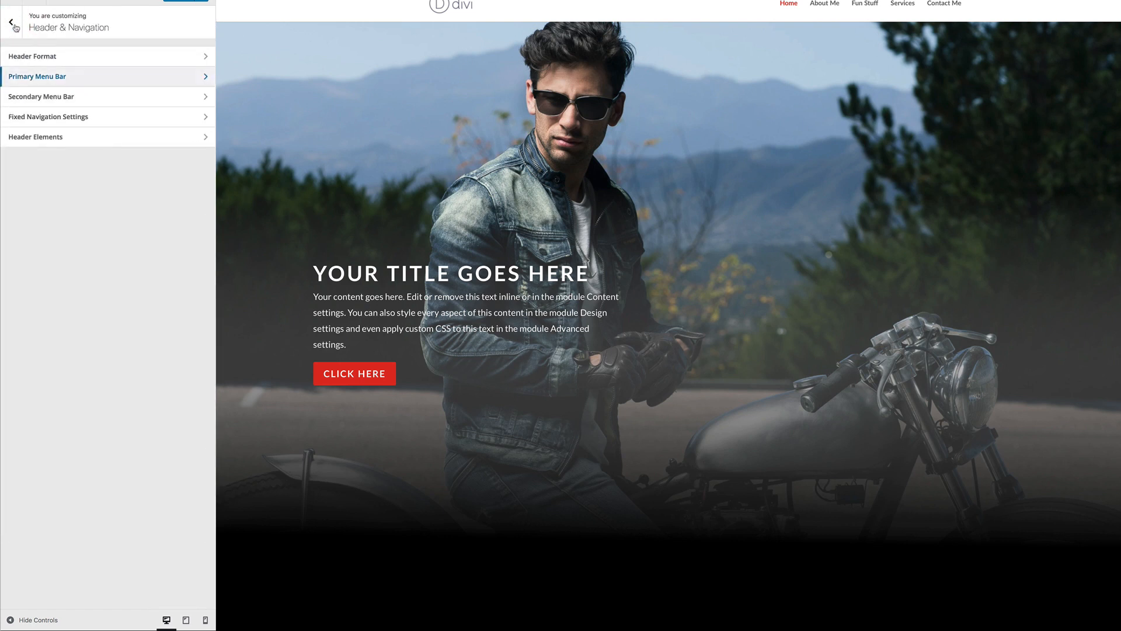
click(68, 56)
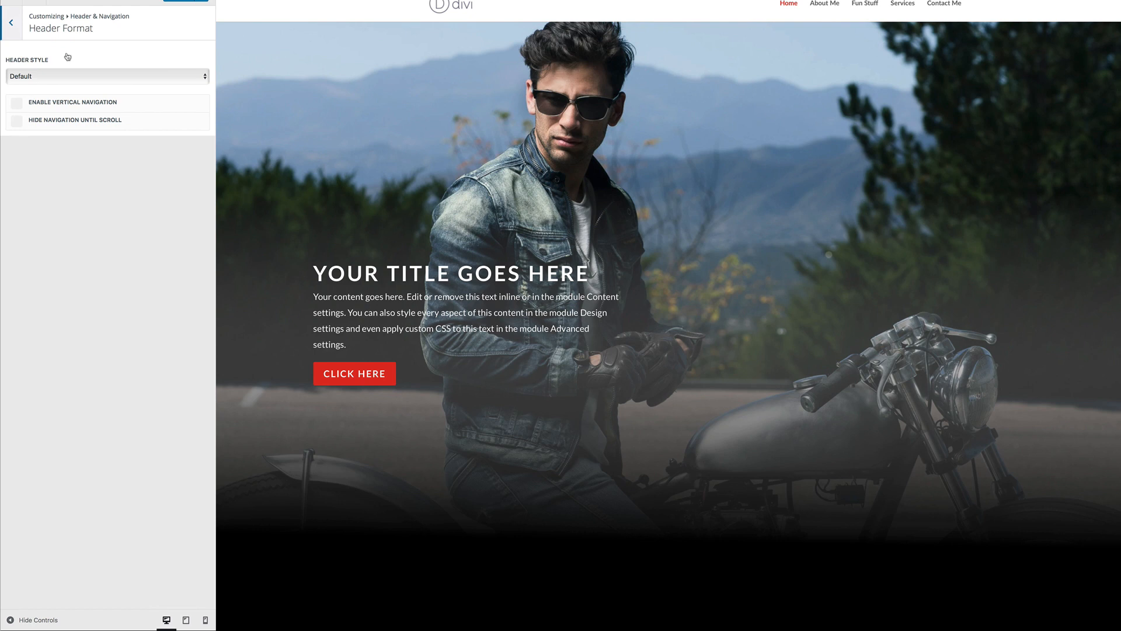
click(14, 30)
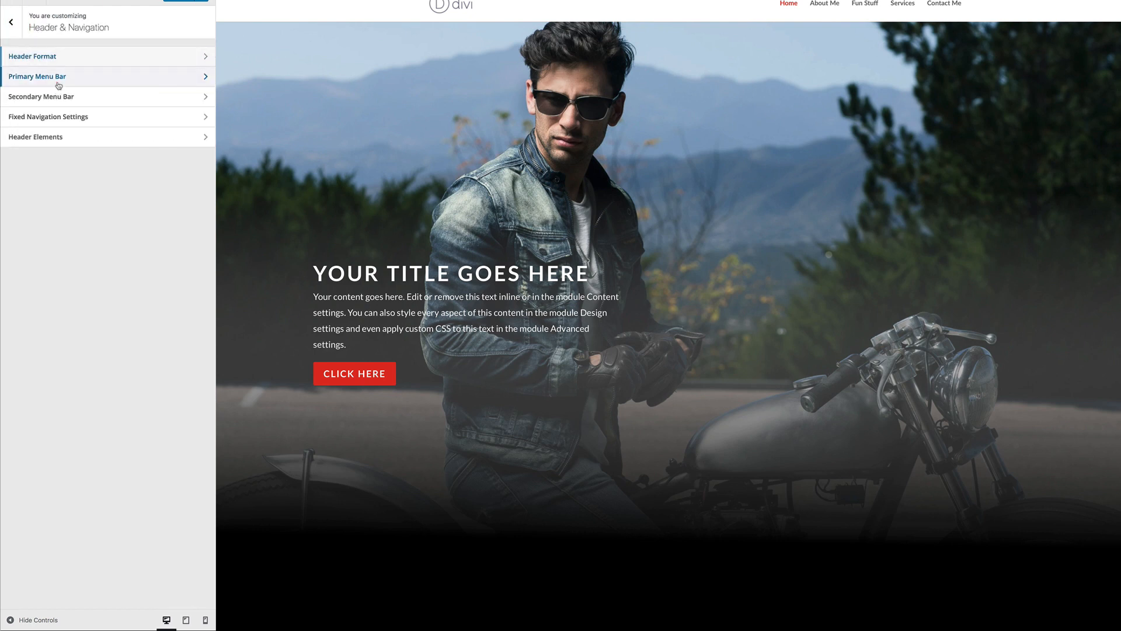
click(59, 82)
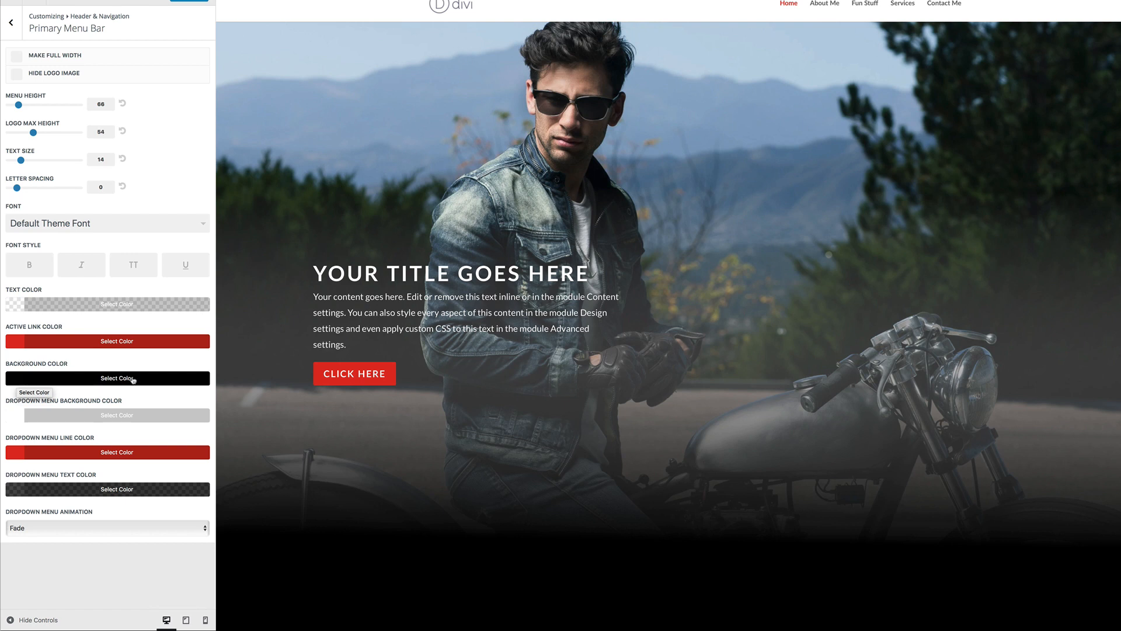
click(14, 28)
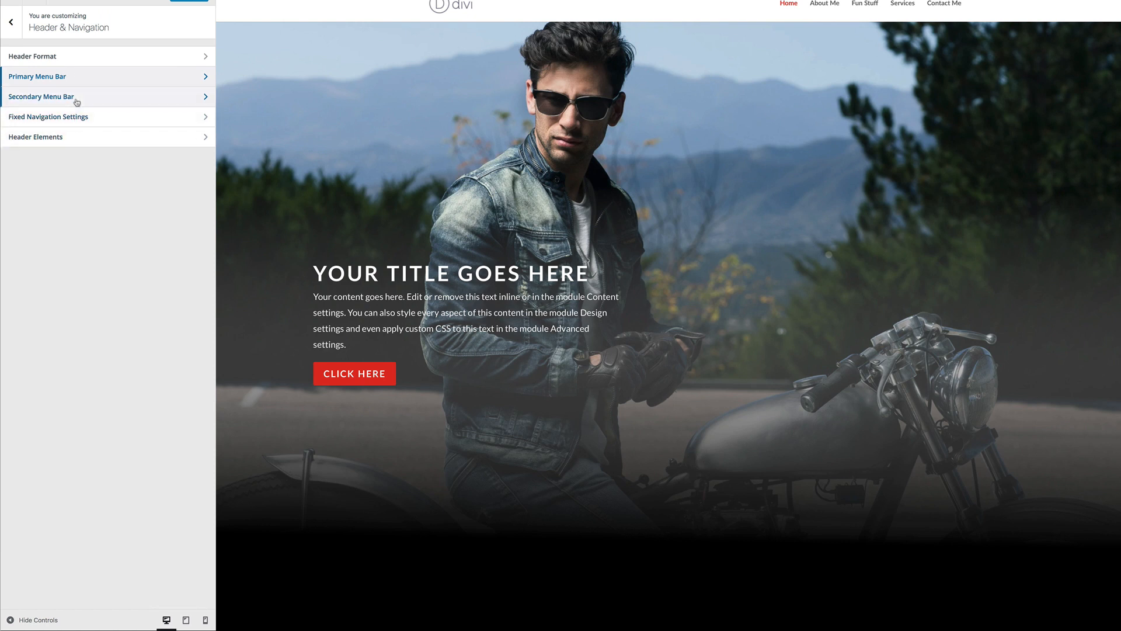
Step: Reopen the Primary Menu Bar settings and adjust the background color to near-black in the color picker
click(71, 78)
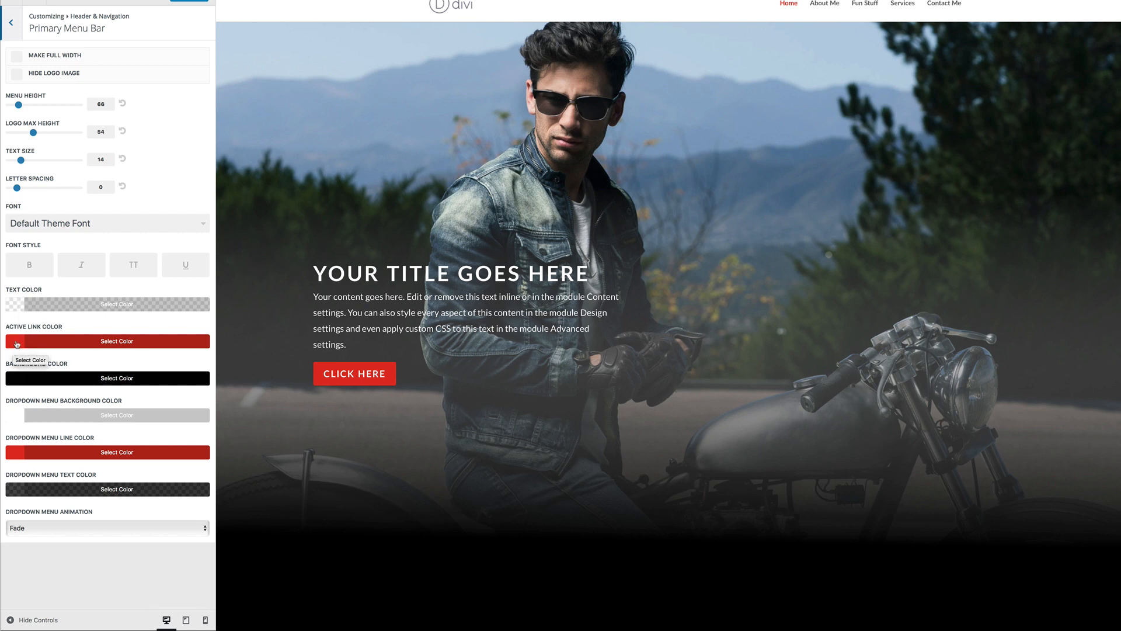
click(19, 381)
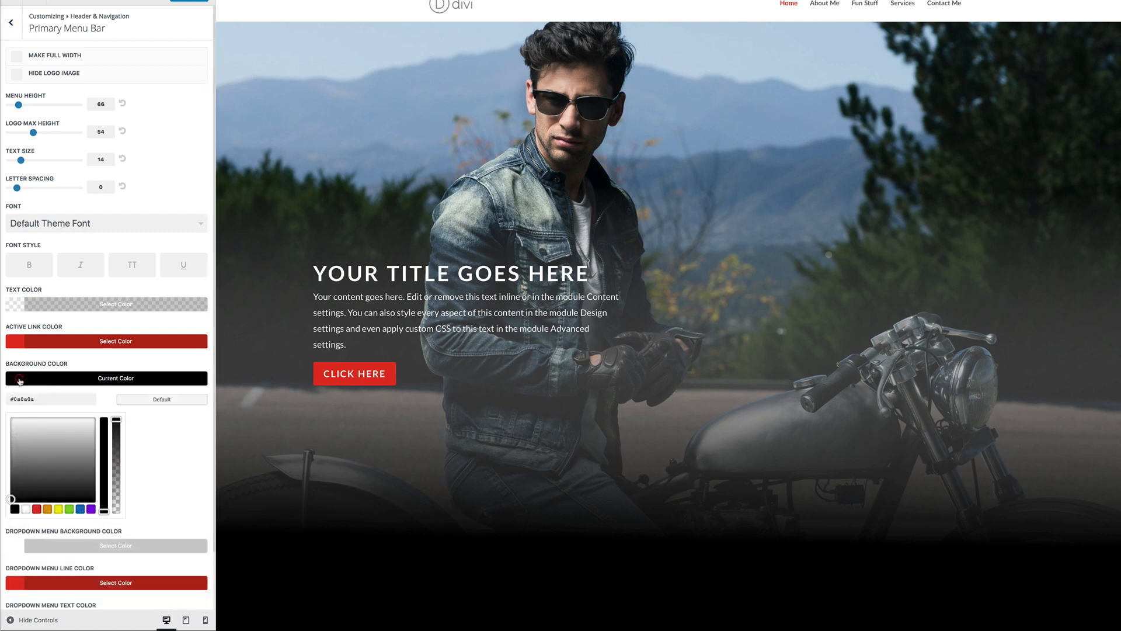
click(46, 432)
drag(60, 461, 10, 507)
Step: Make the primary menu bar text bold and uppercase, with a letter spacing of 1
click(37, 266)
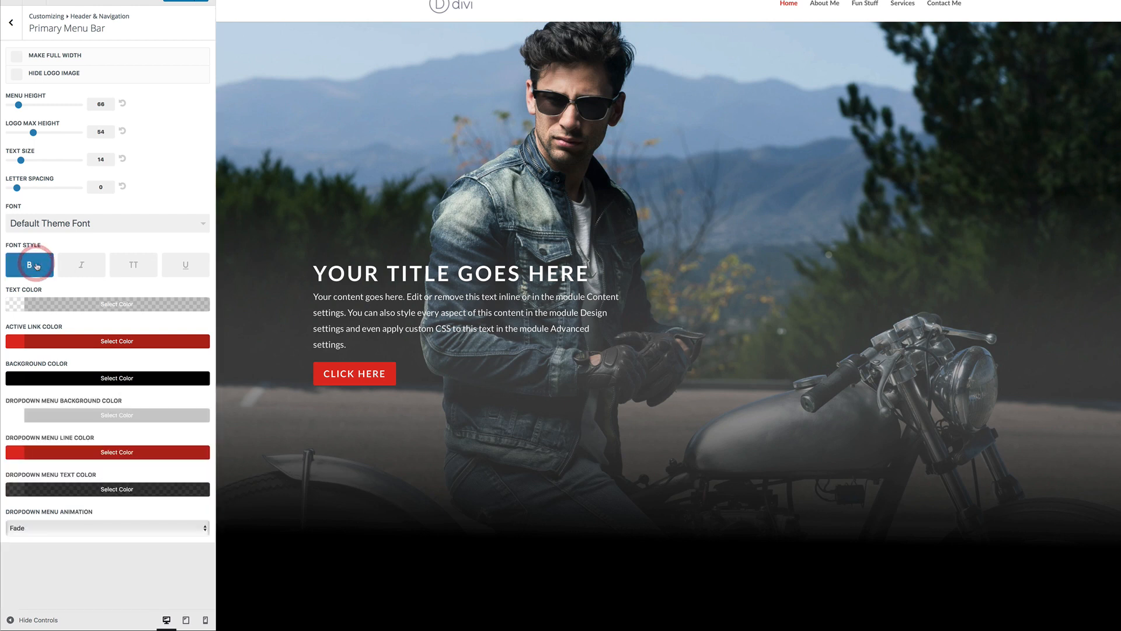
click(132, 268)
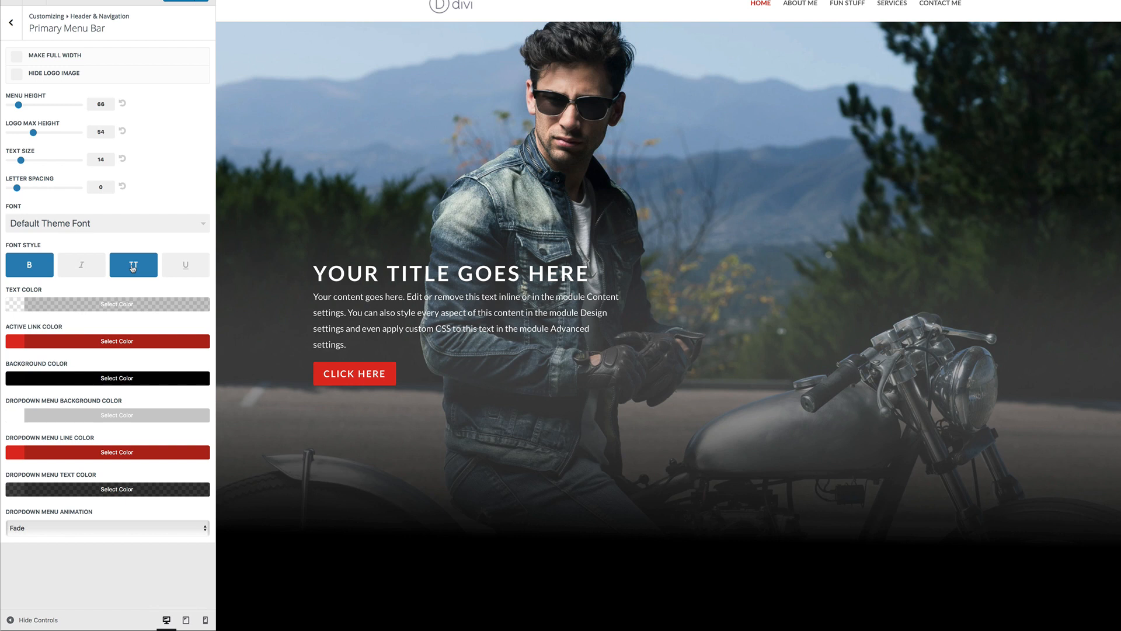
drag(19, 188, 28, 188)
Step: Set the primary menu bar's text color to black, rgba(0,0,0,0.6), and publish the changes
click(18, 305)
click(15, 436)
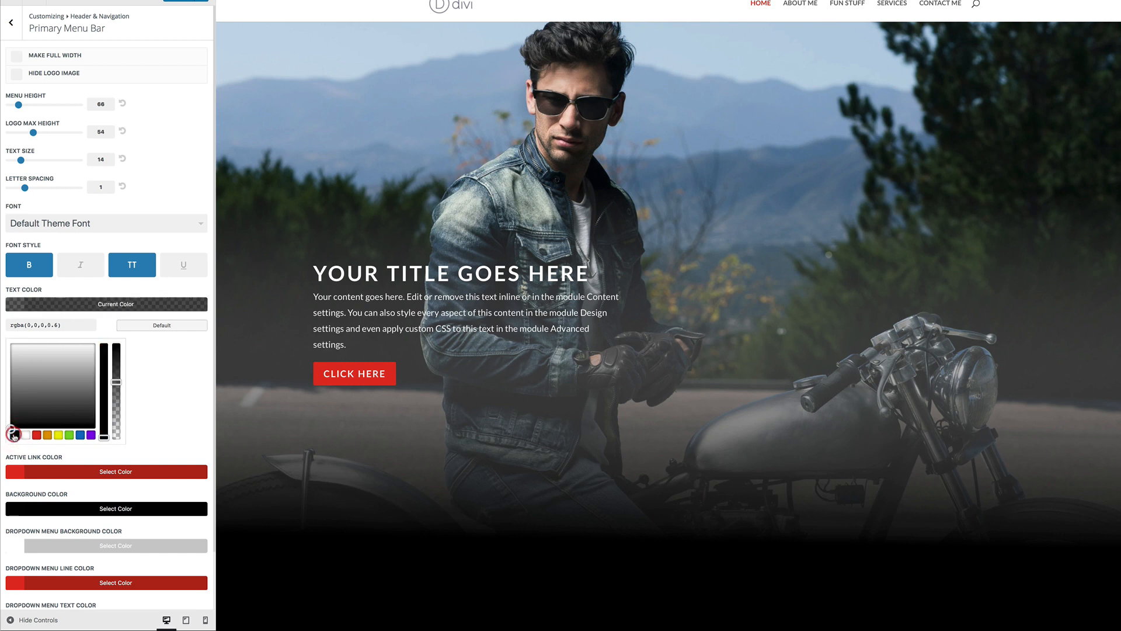
click(172, 383)
click(181, 1)
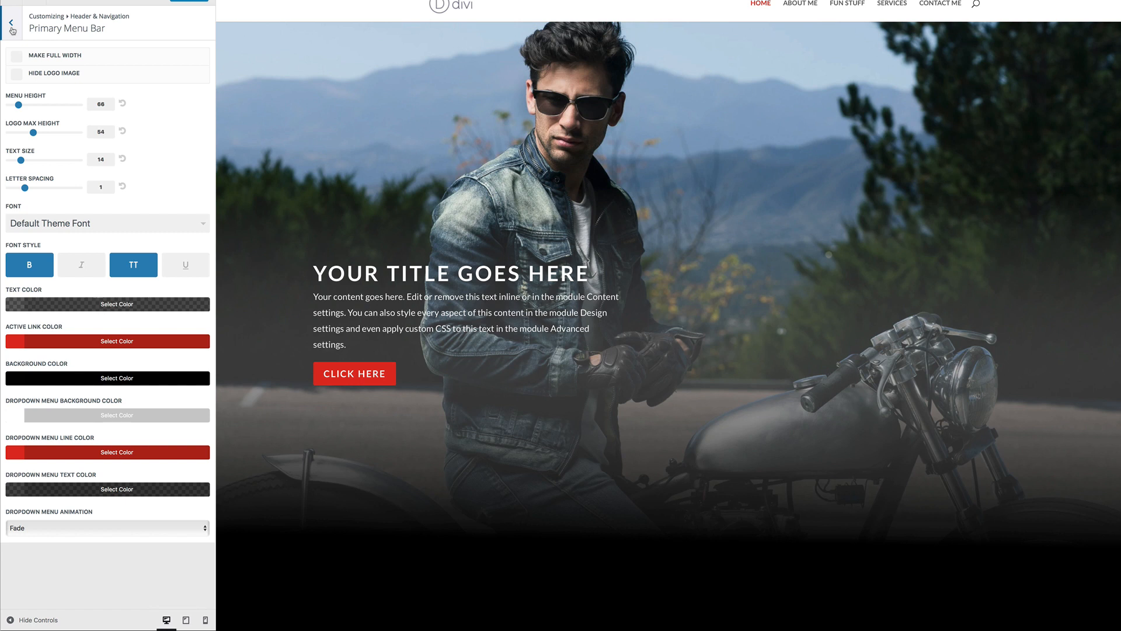
Step: Check the Header Elements options under Header & Navigation
click(12, 29)
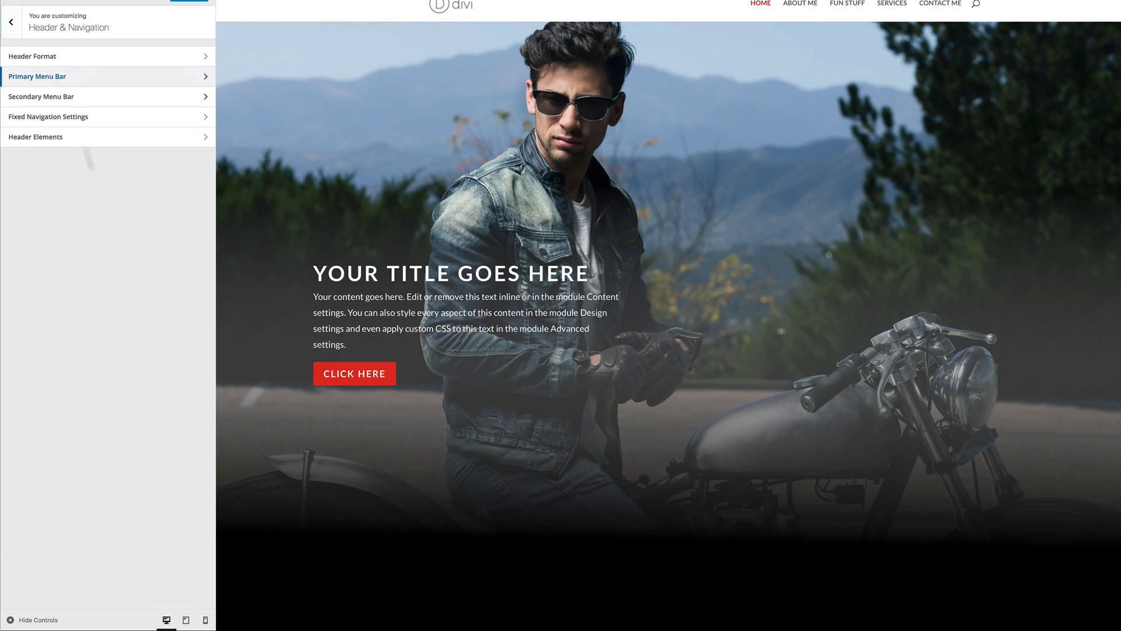
click(56, 141)
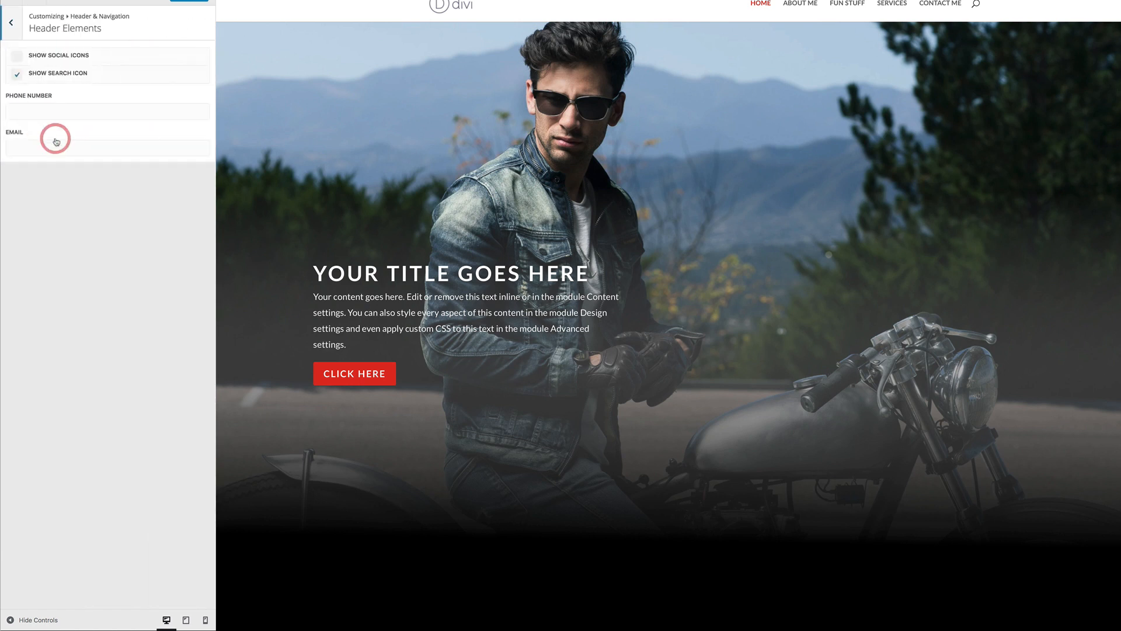
click(12, 22)
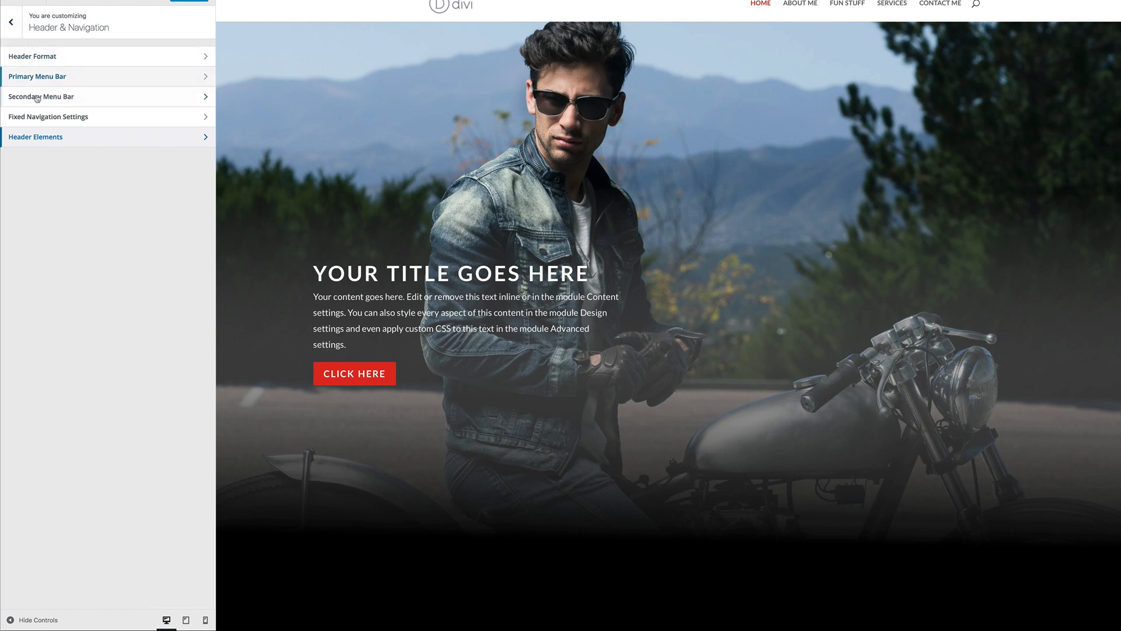
Step: Set the primary menu bar's background color to #0a0a0a and publish the changes
click(46, 79)
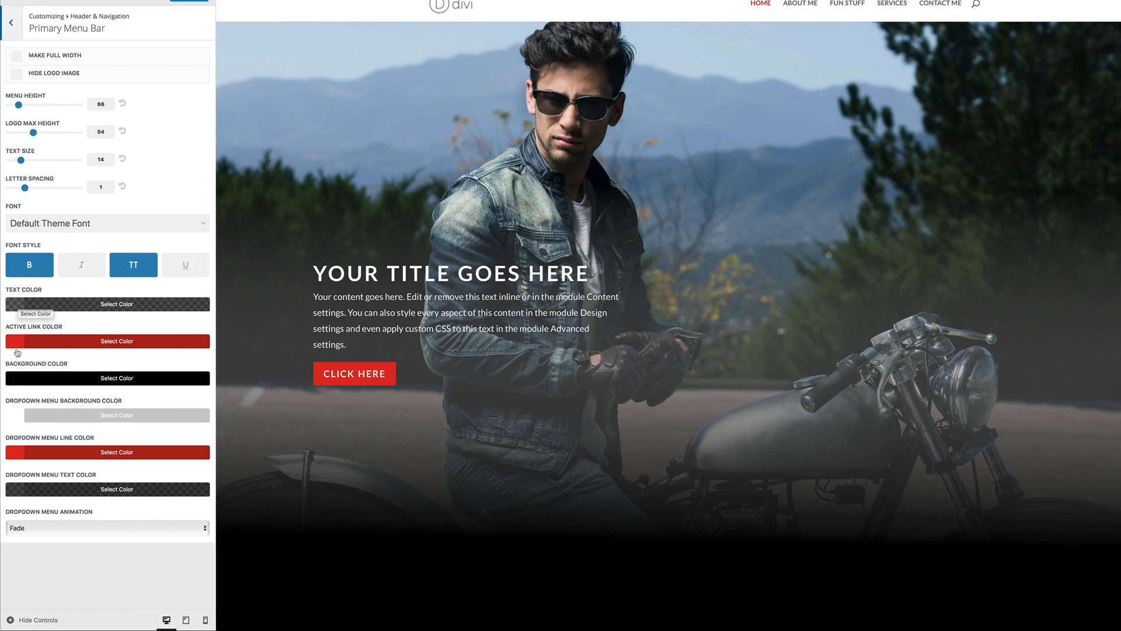
click(14, 378)
drag(55, 445, 10, 502)
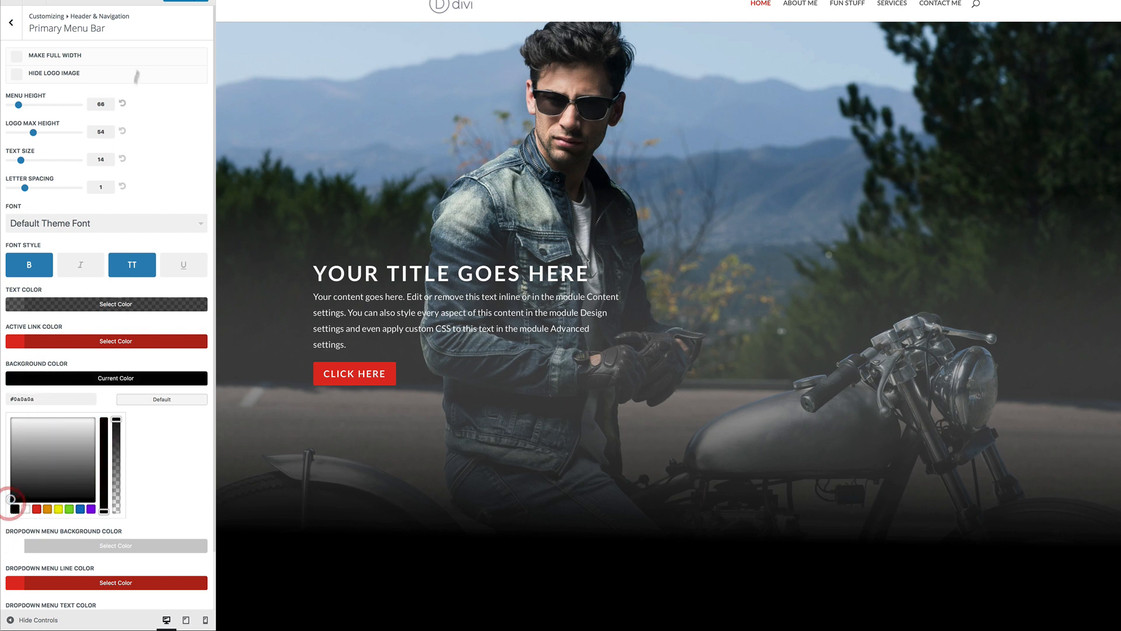
click(178, 4)
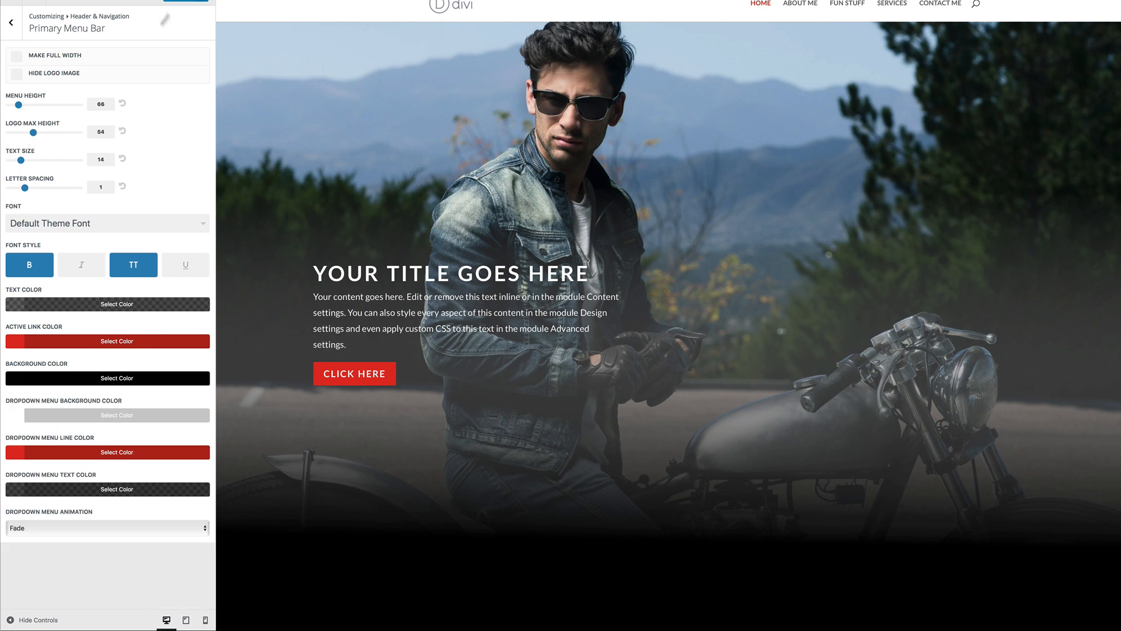
Step: Close the customizer and review the home page with its restyled navigation bar on the live site
click(11, 4)
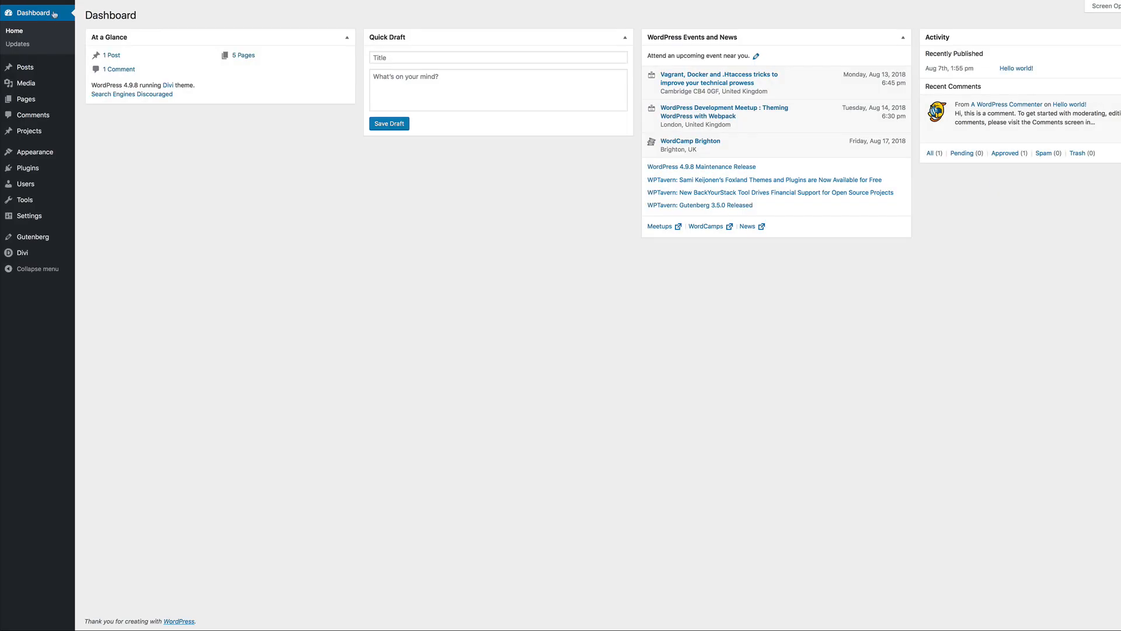
mouse_move(53, 1)
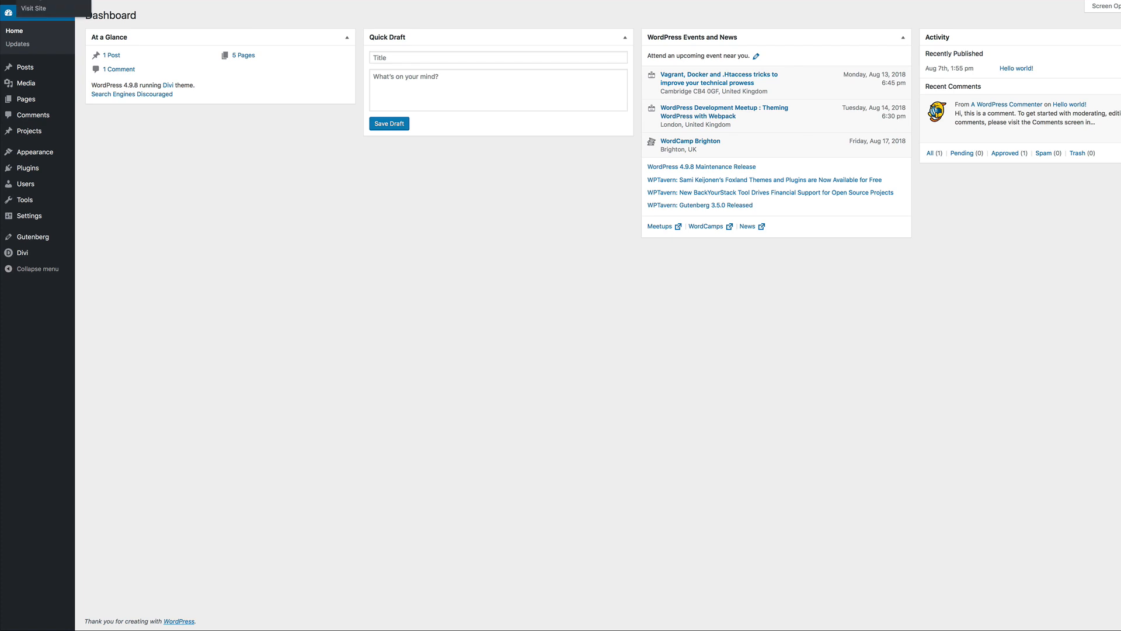
click(37, 7)
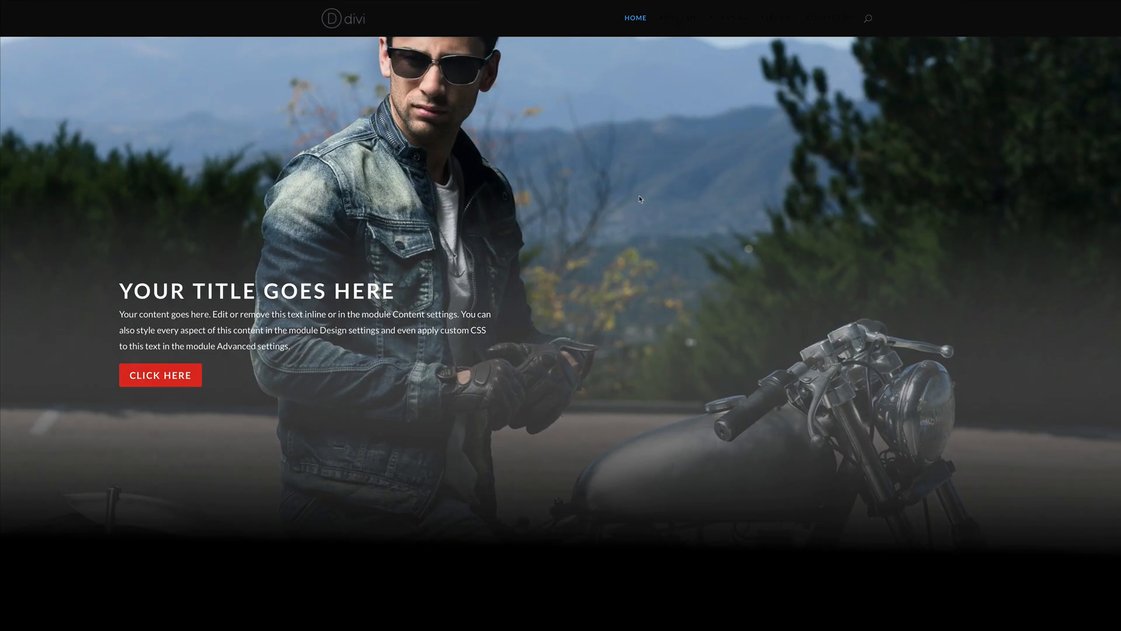
scroll(640, 199, down, 10)
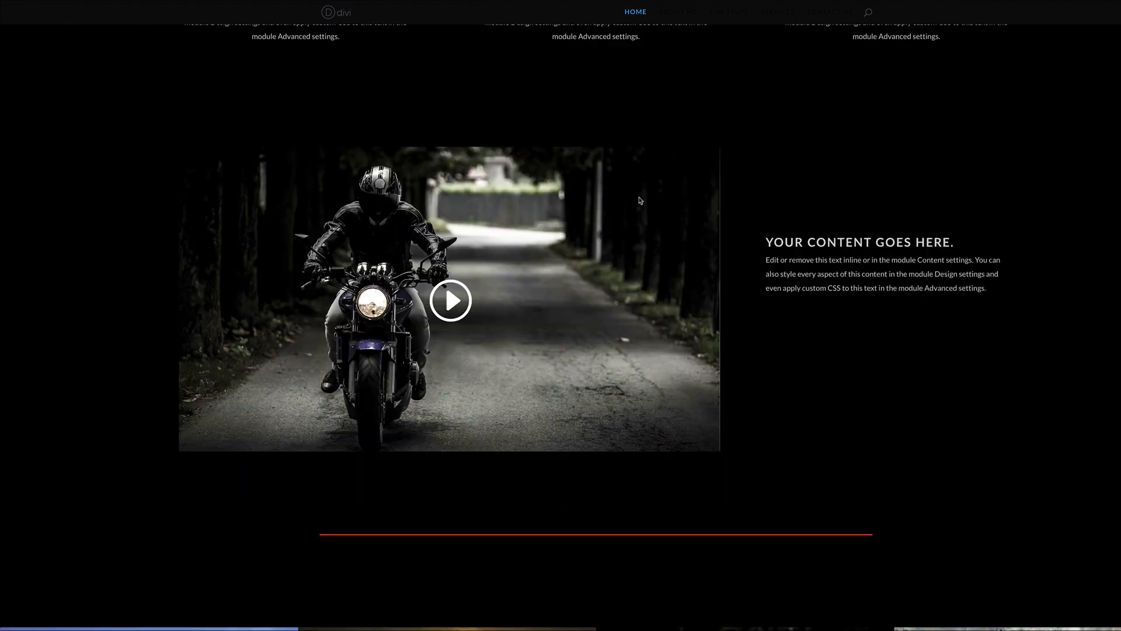
scroll(639, 200, down, 5)
scroll(639, 200, up, 15)
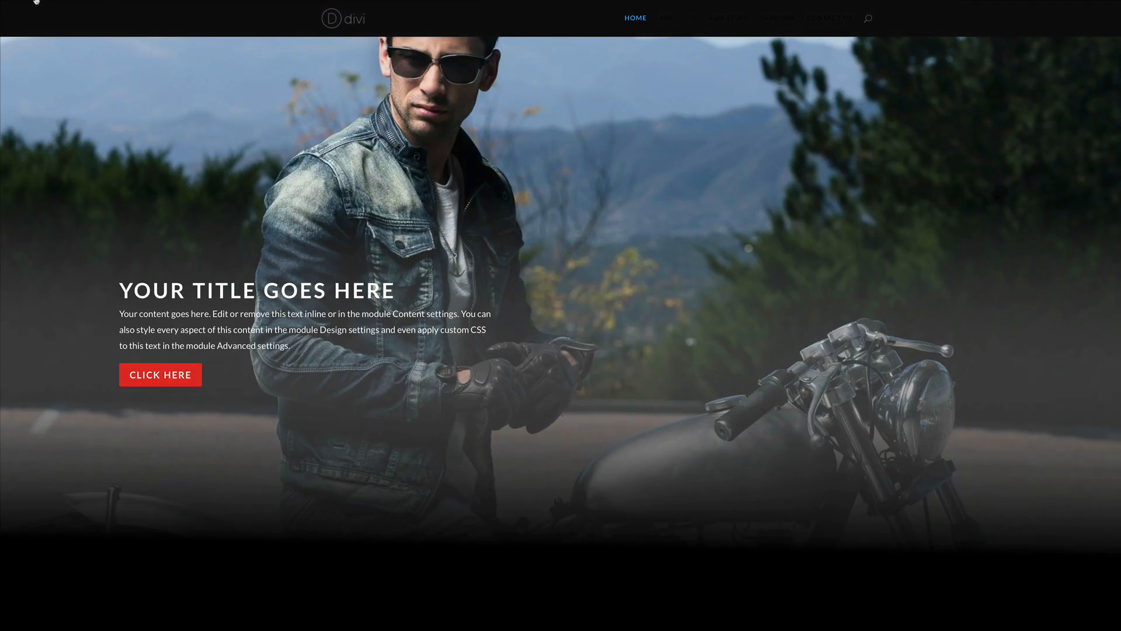
Step: Return to the theme customizer's Primary Menu Bar settings and set the text color to semi-transparent white, rgba(255,255,255,0.38)
click(36, 8)
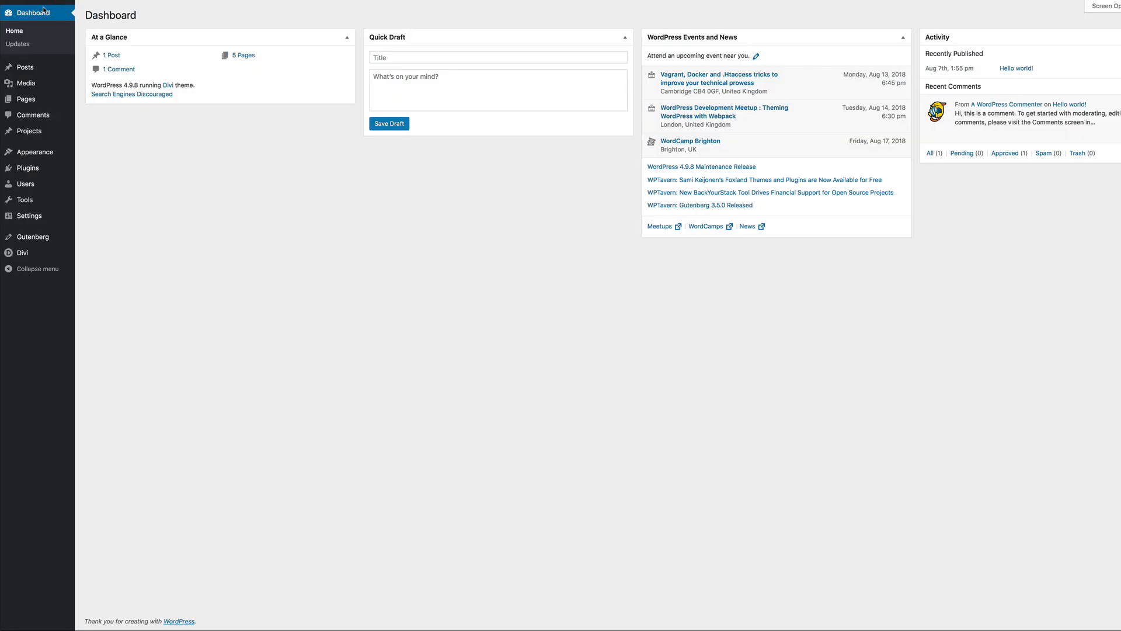
mouse_move(35, 151)
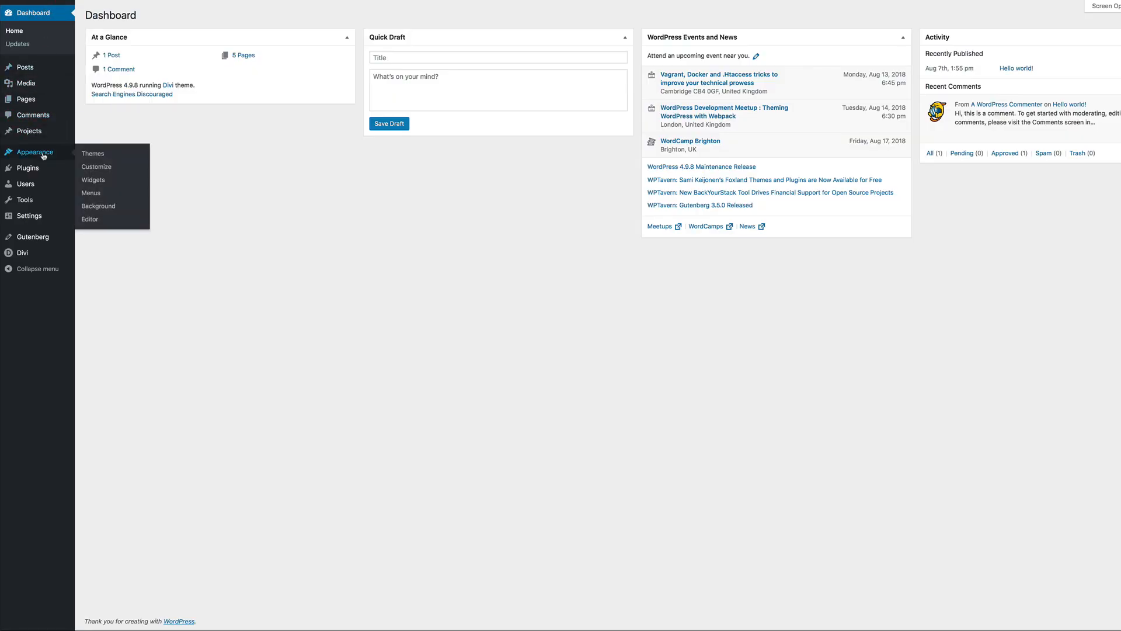
click(97, 167)
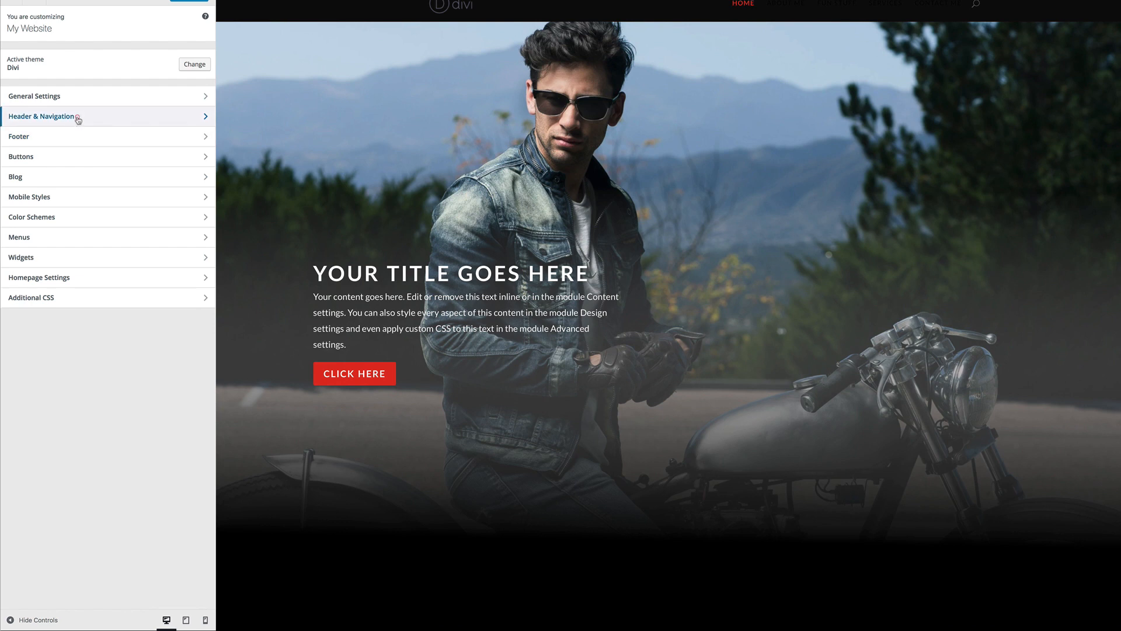
click(76, 118)
click(69, 80)
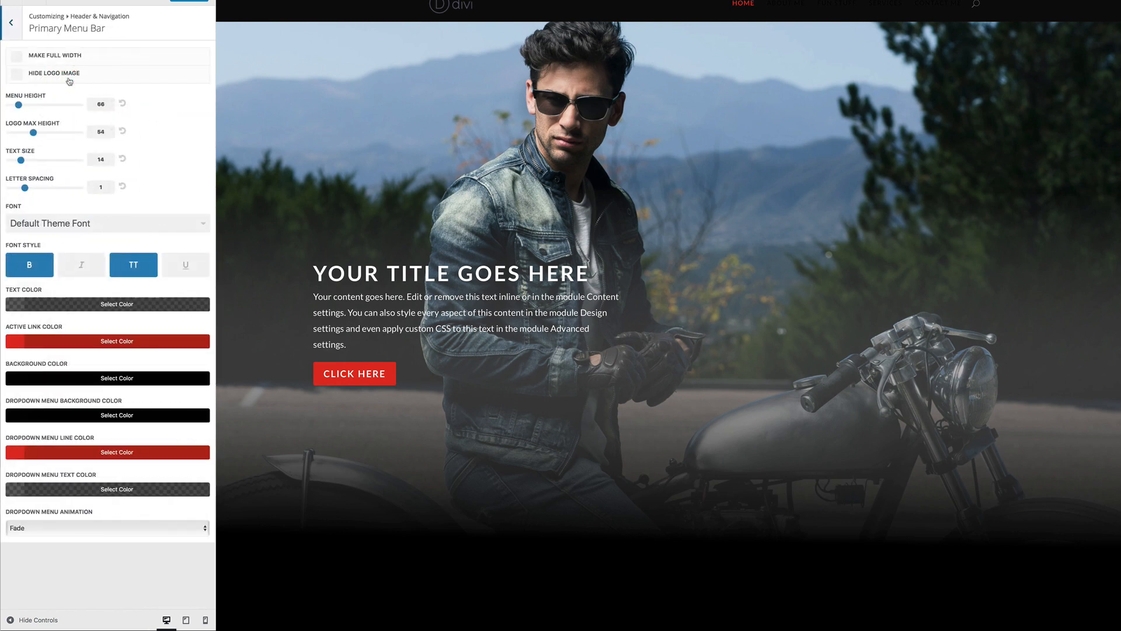
click(17, 305)
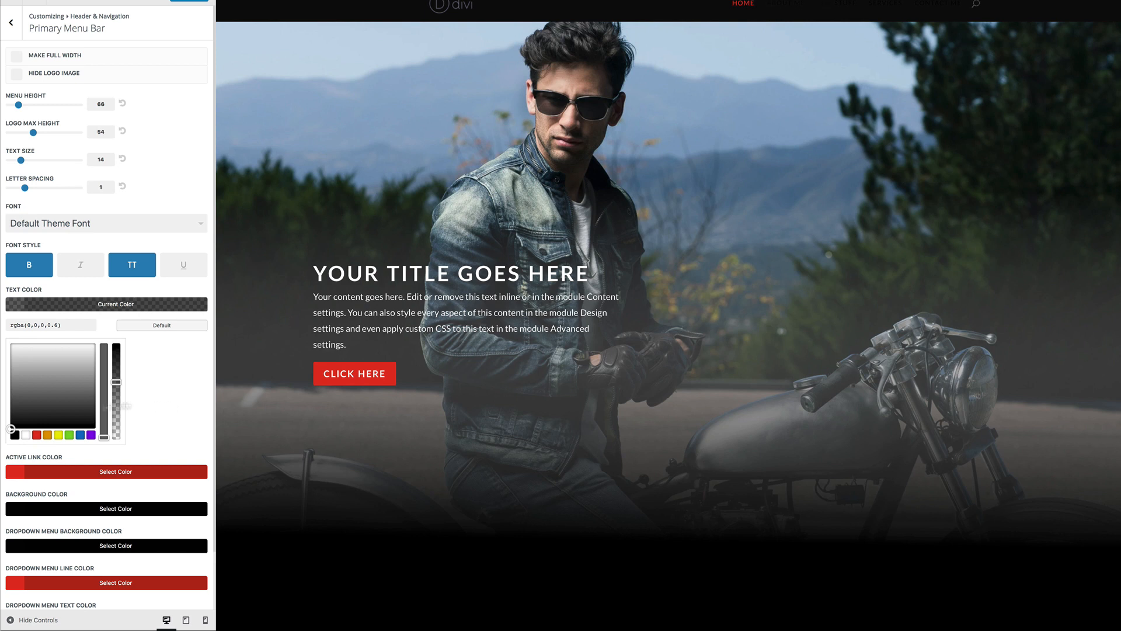
click(26, 434)
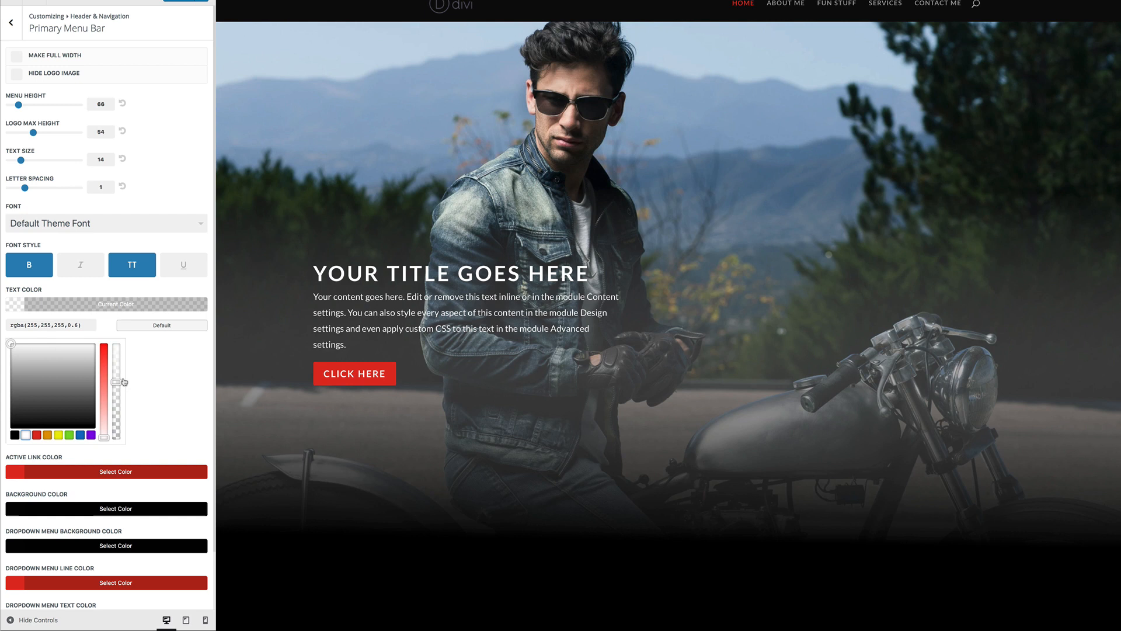
drag(119, 381, 125, 407)
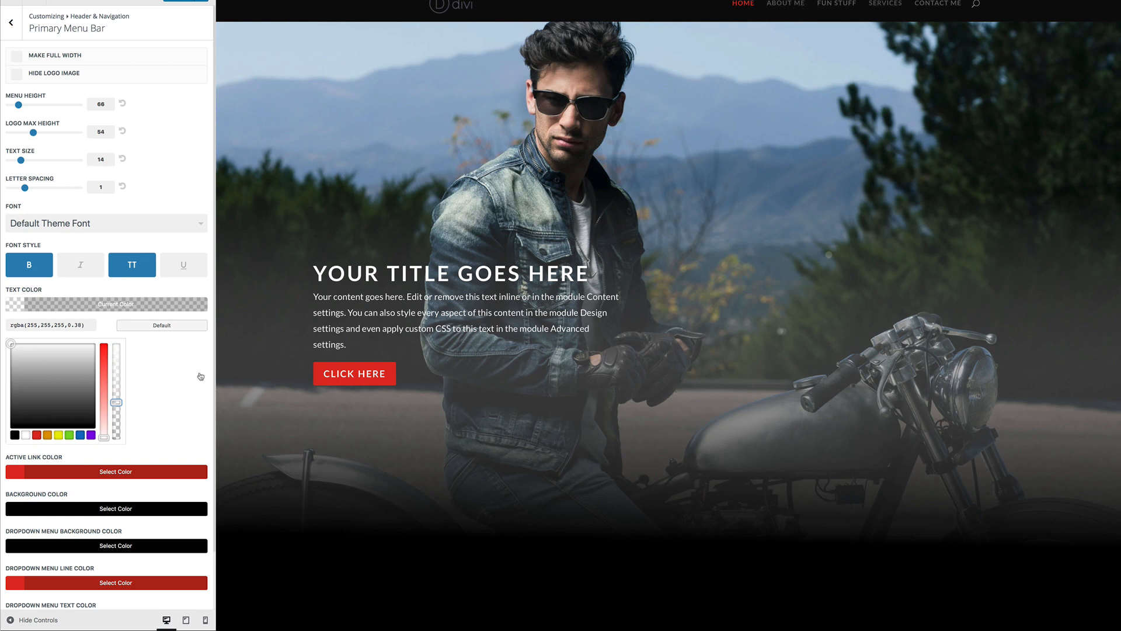
Step: Look through the home page preview and compare the menu text with bold off and on
scroll(206, 397, down, 2)
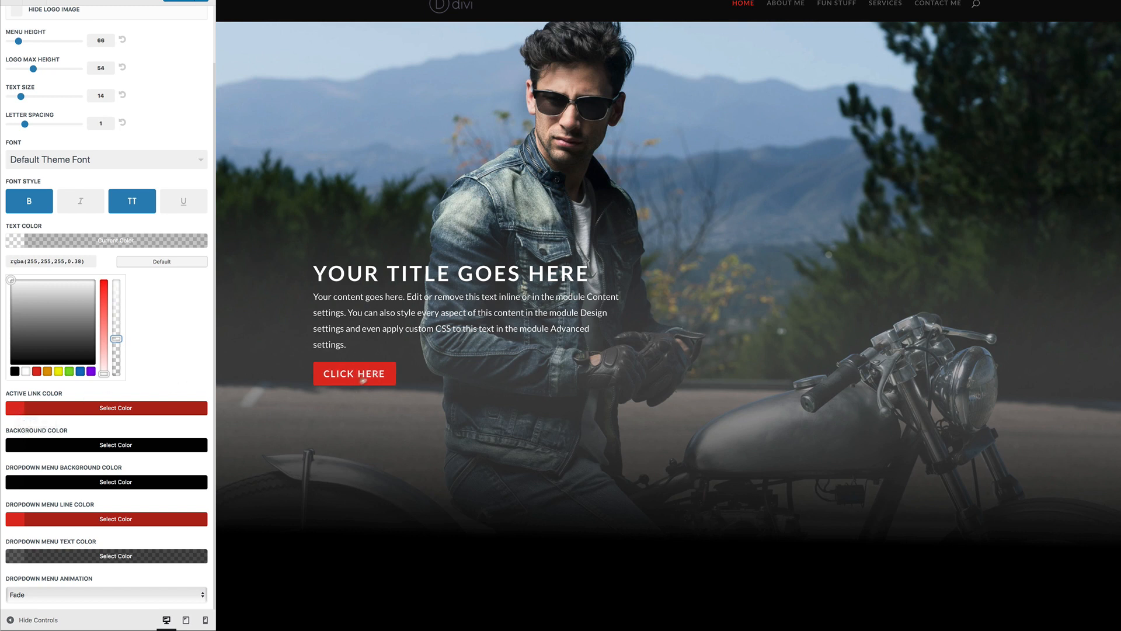
scroll(588, 492, down, 10)
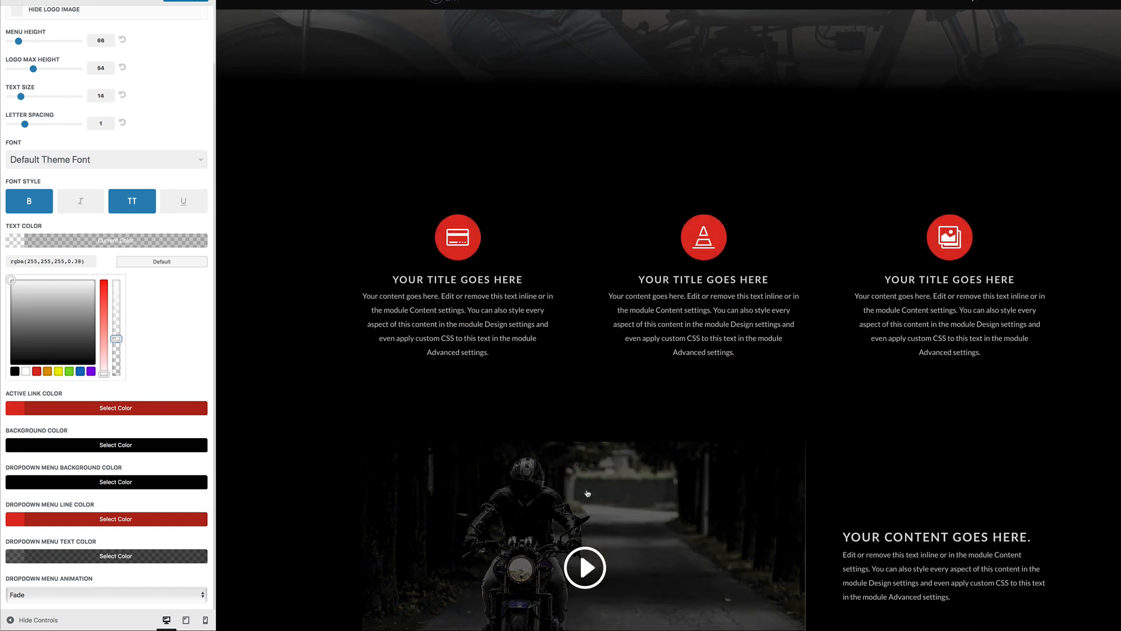
scroll(588, 493, down, 5)
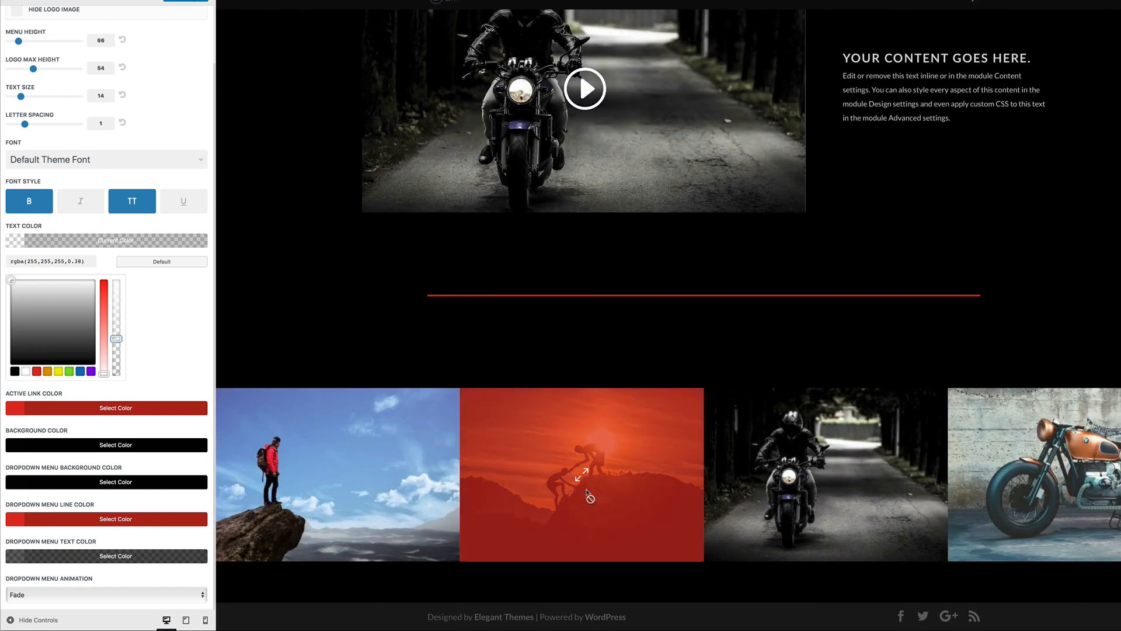
scroll(588, 492, up, 15)
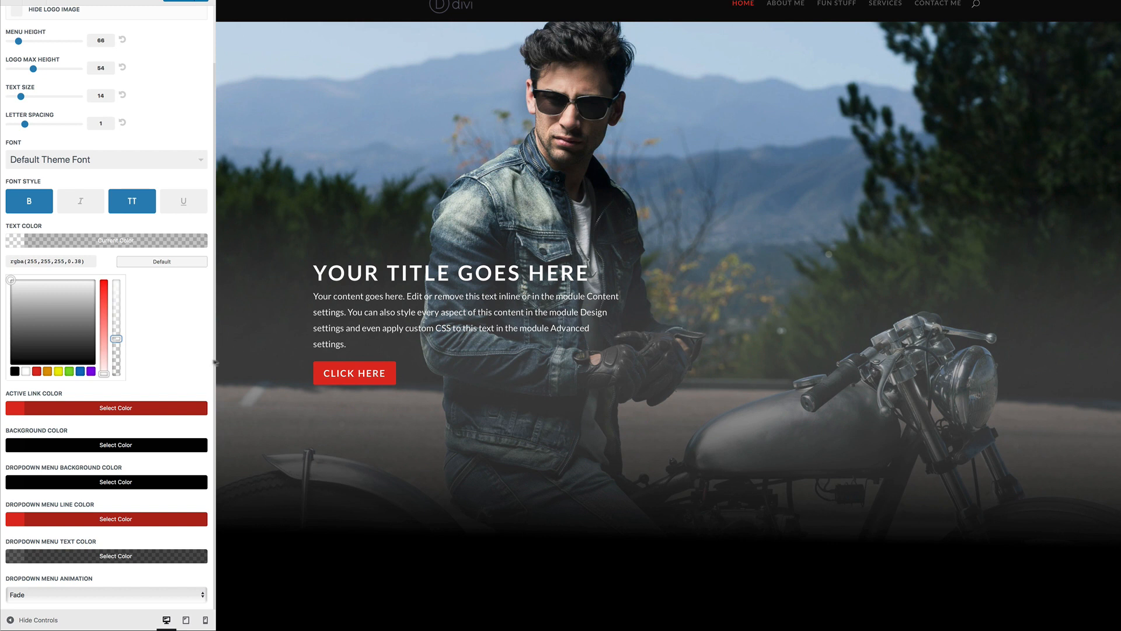
scroll(199, 362, up, 1)
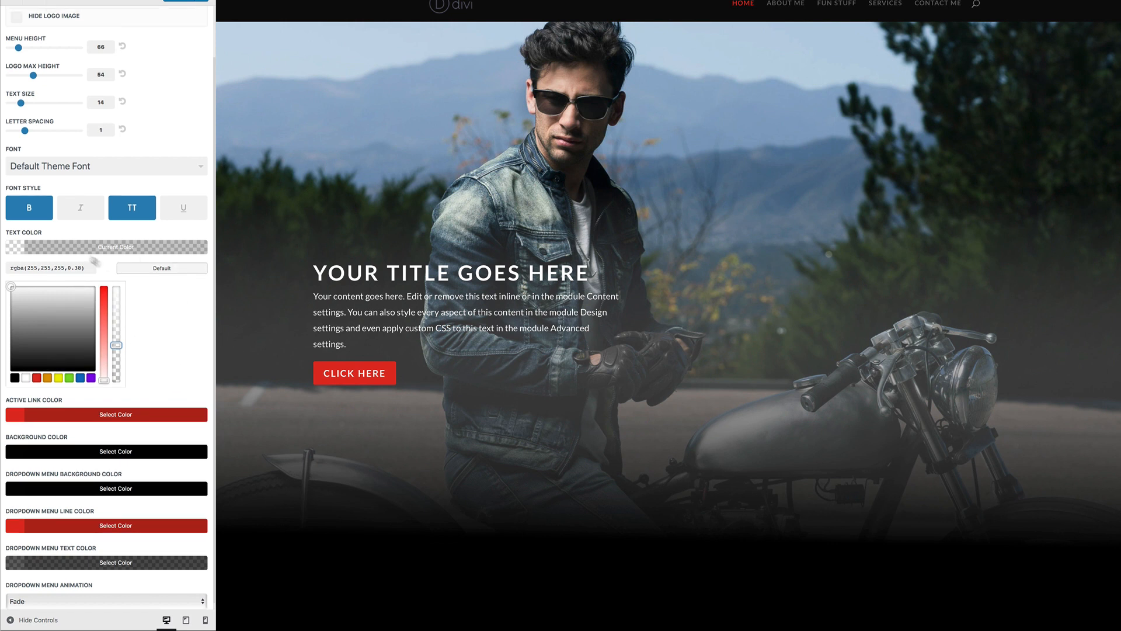
click(29, 209)
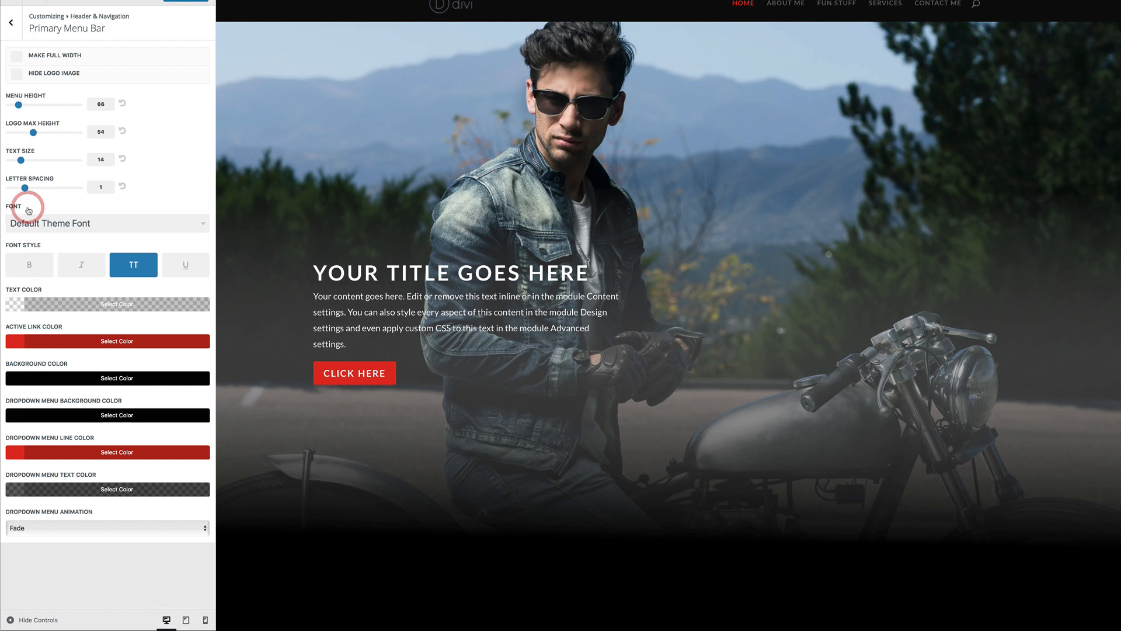
click(33, 270)
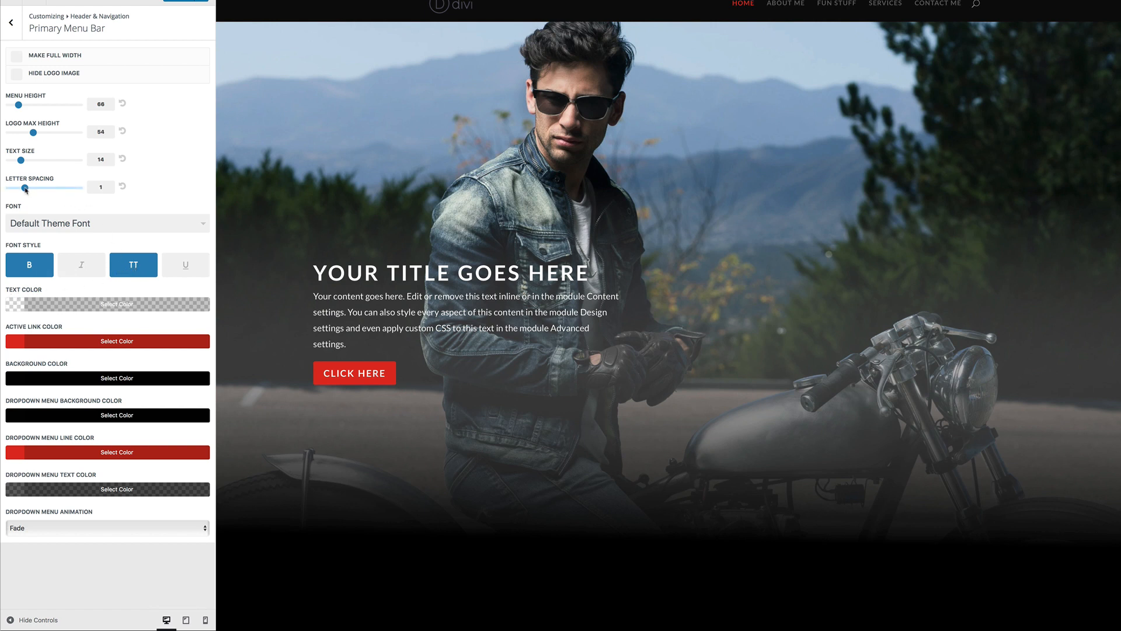
Step: Set the primary menu bar's letter spacing to 2 and its text size to 15
drag(26, 190, 32, 189)
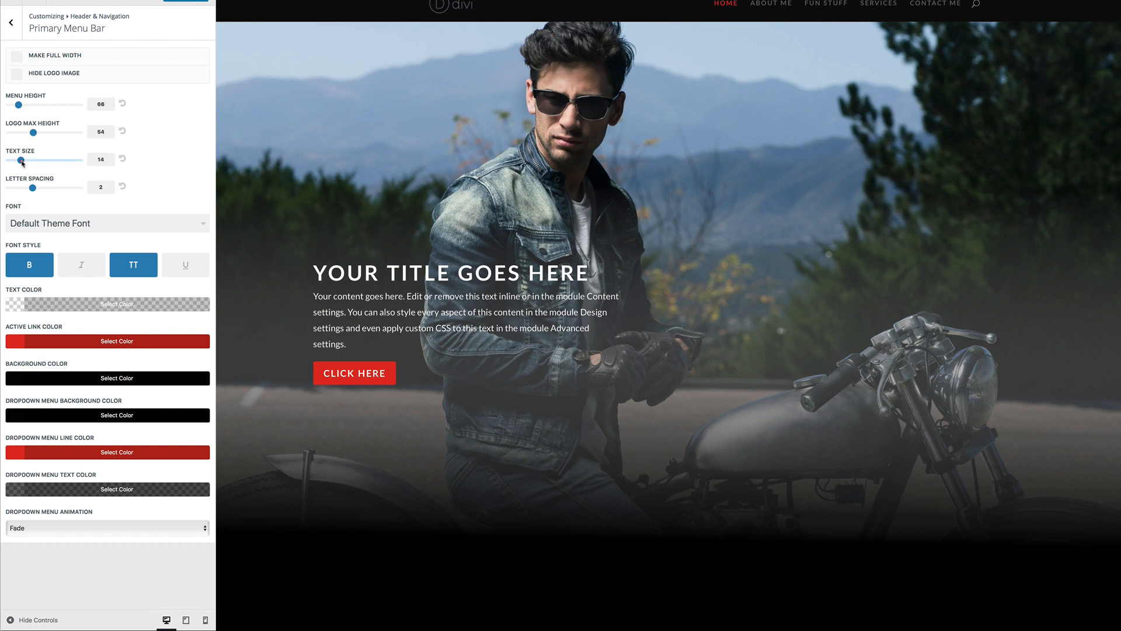
drag(25, 163, 26, 163)
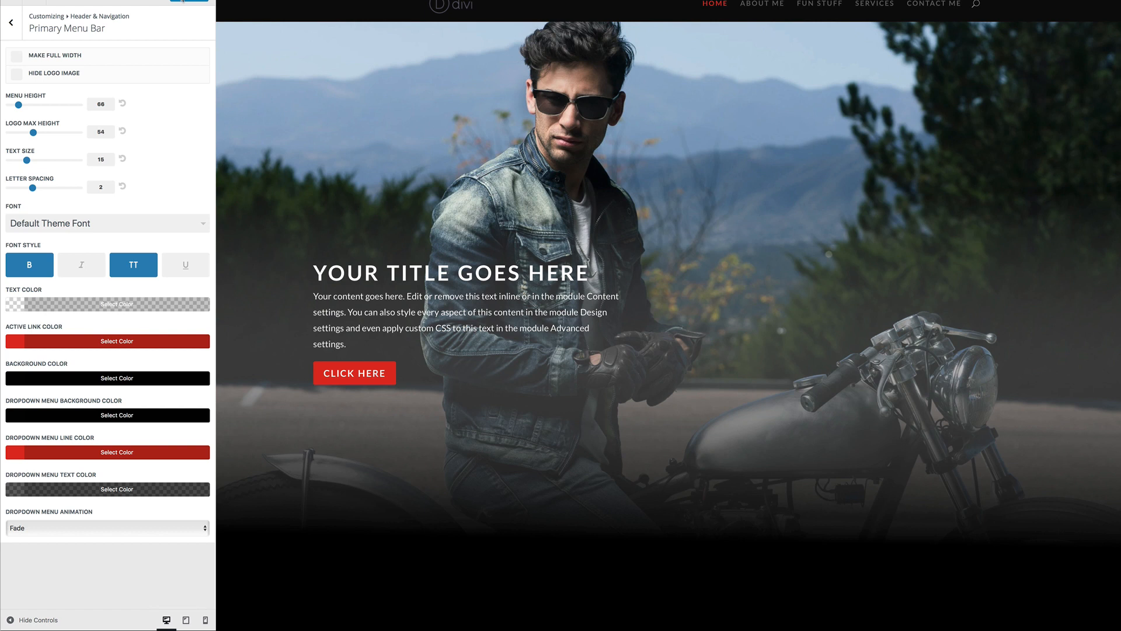
click(16, 25)
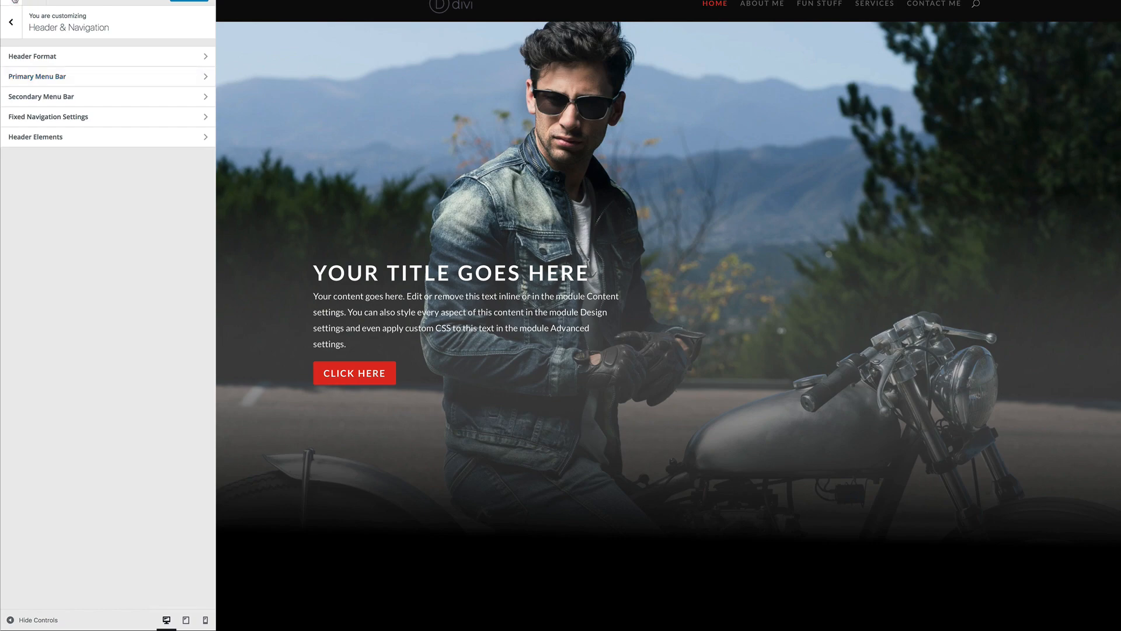
Step: Close the customizer and look through the live home page to check the navigation bar's new text styling
click(14, 4)
mouse_move(36, 7)
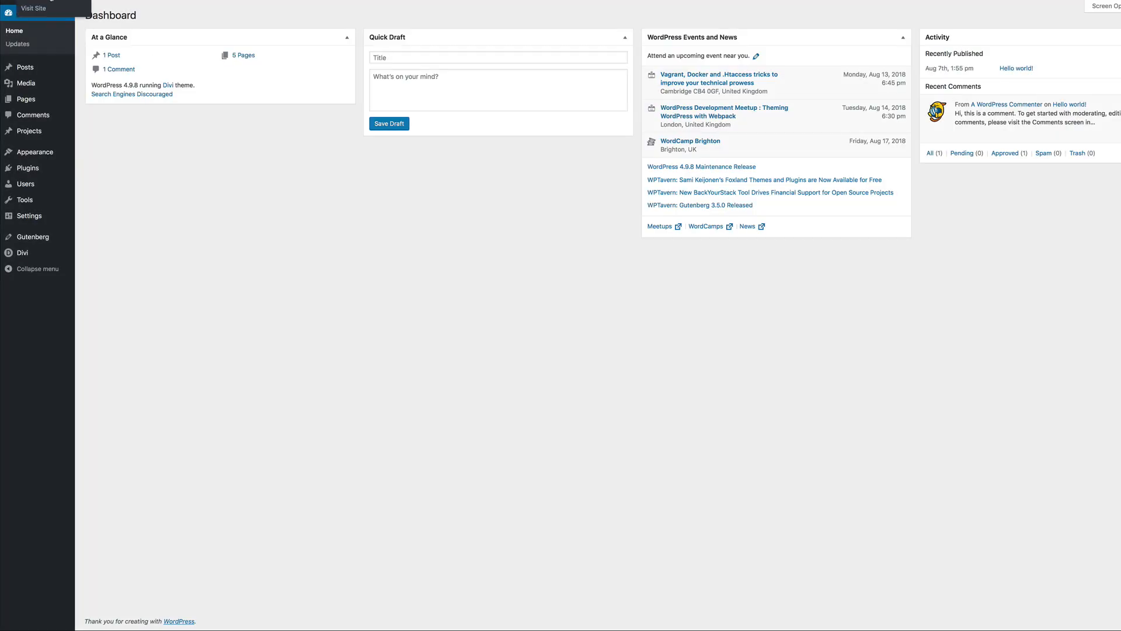
click(36, 9)
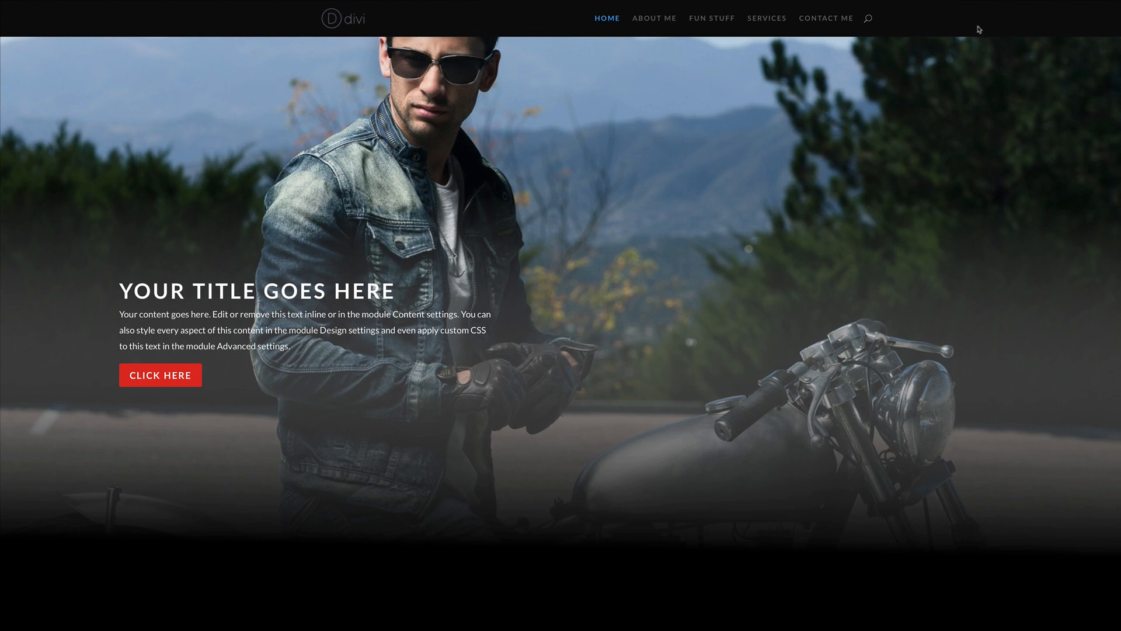
scroll(684, 332, down, 5)
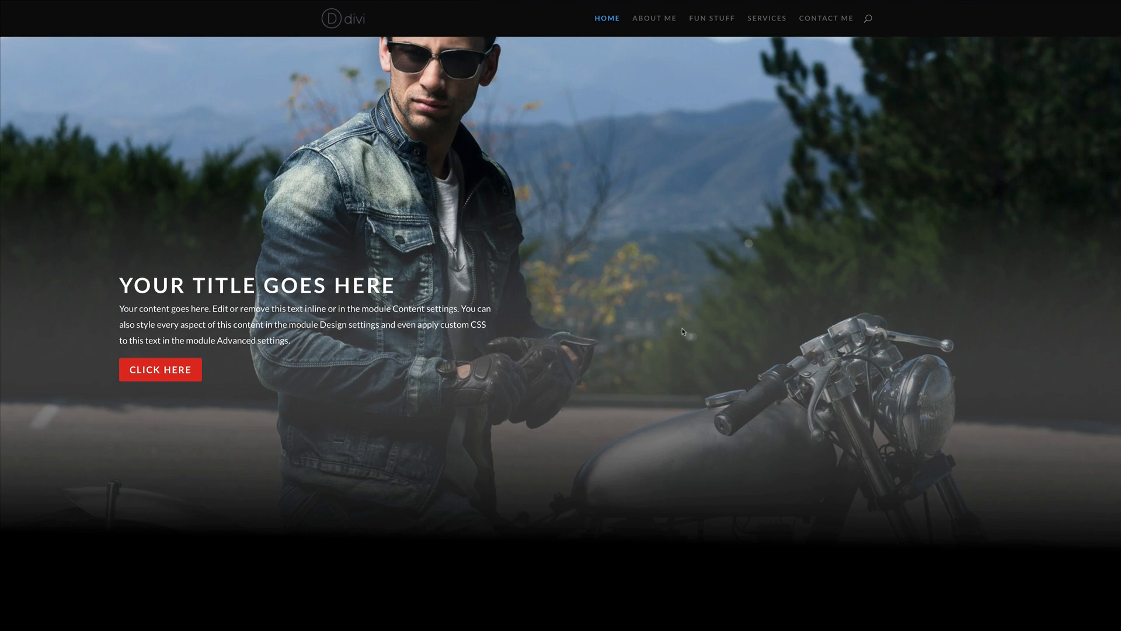
scroll(684, 332, down, 10)
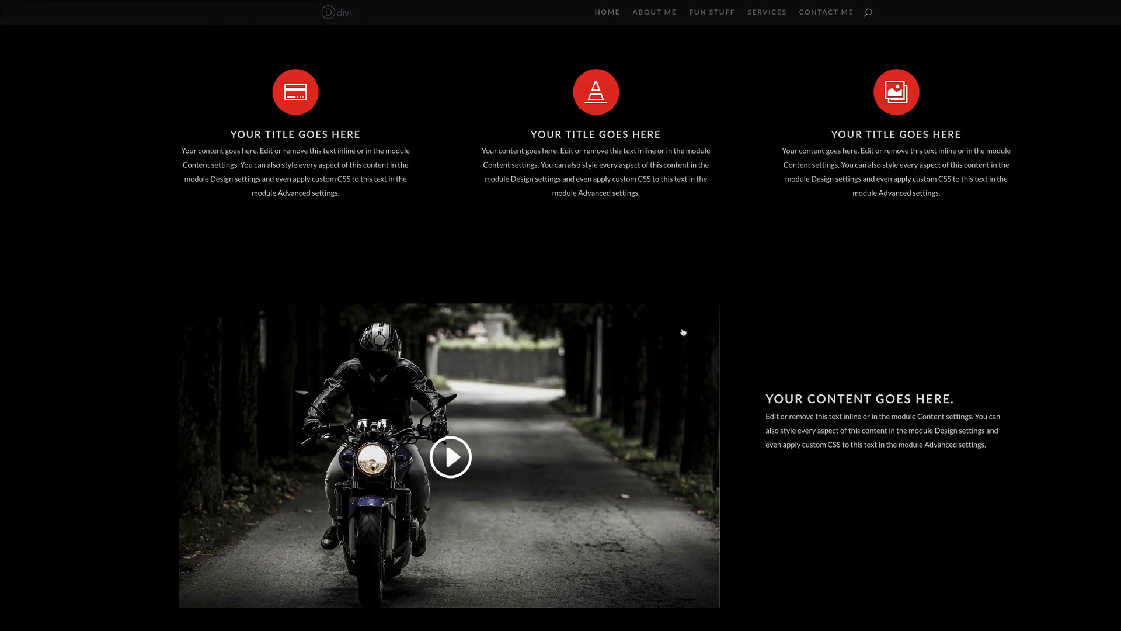
scroll(684, 332, up, 15)
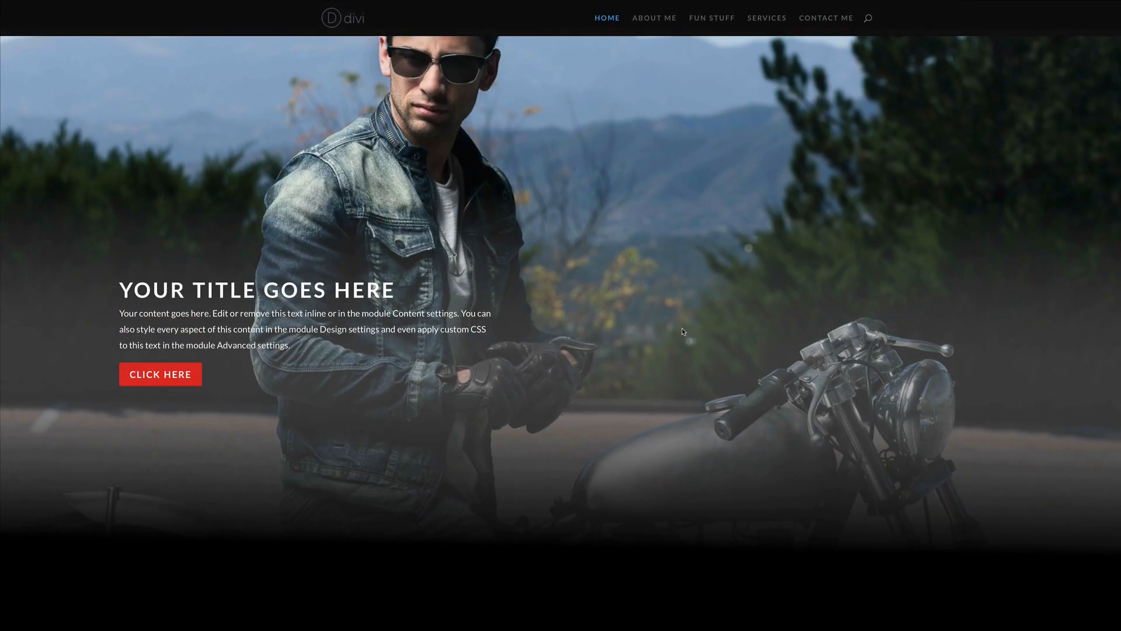
Step: Reopen the theme customizer's Primary Menu Bar settings and inspect the dropdown menu line color
click(39, 10)
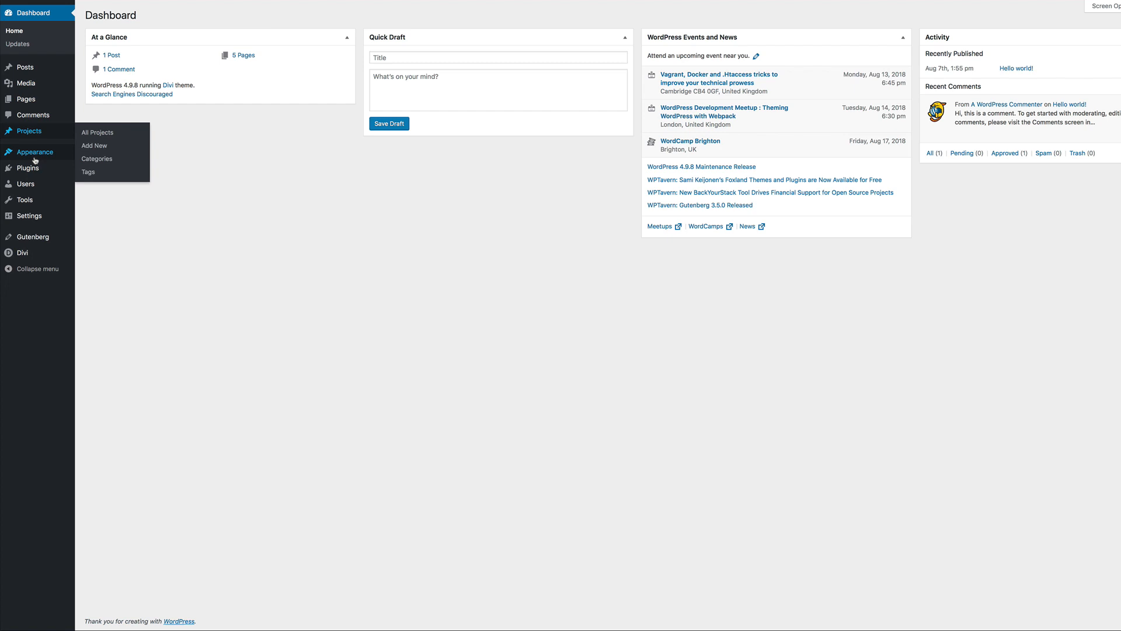
mouse_move(35, 160)
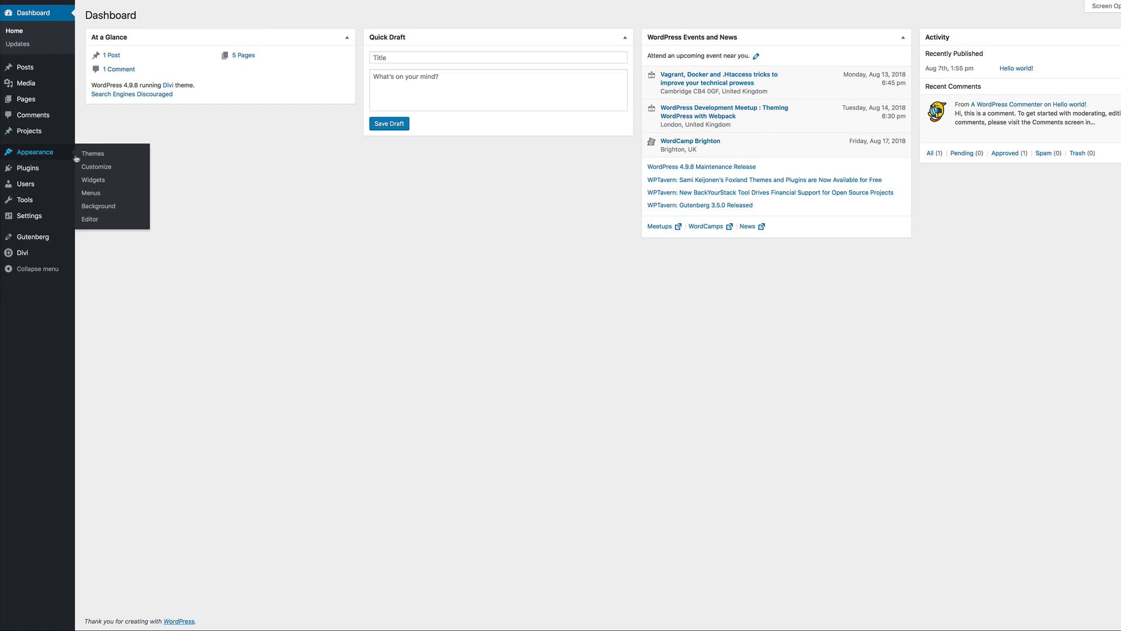
click(96, 168)
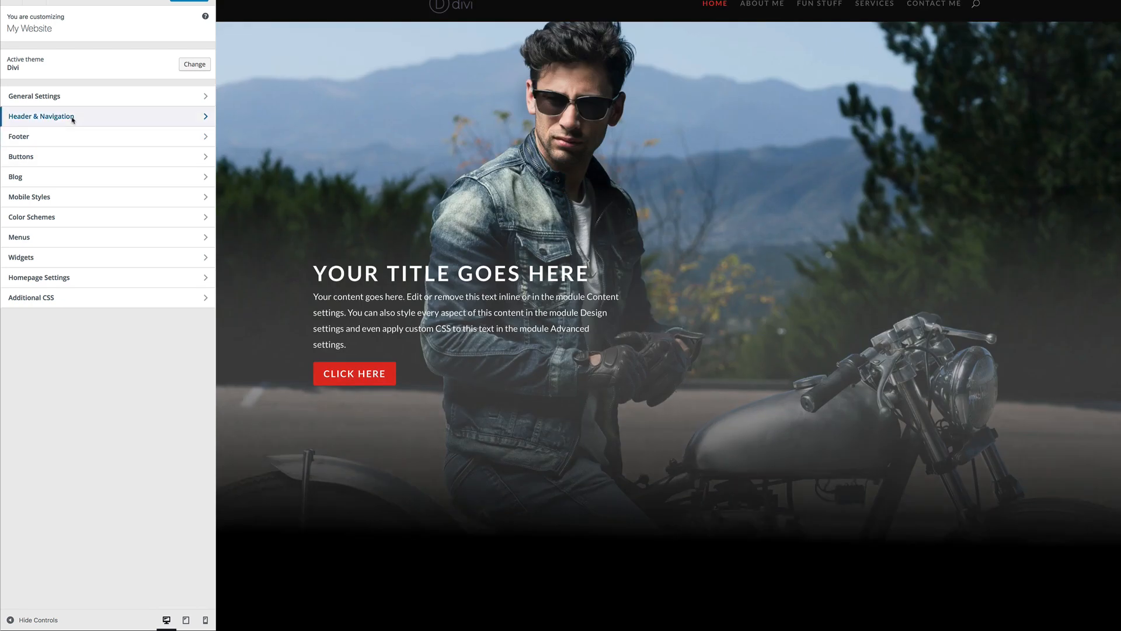
click(71, 115)
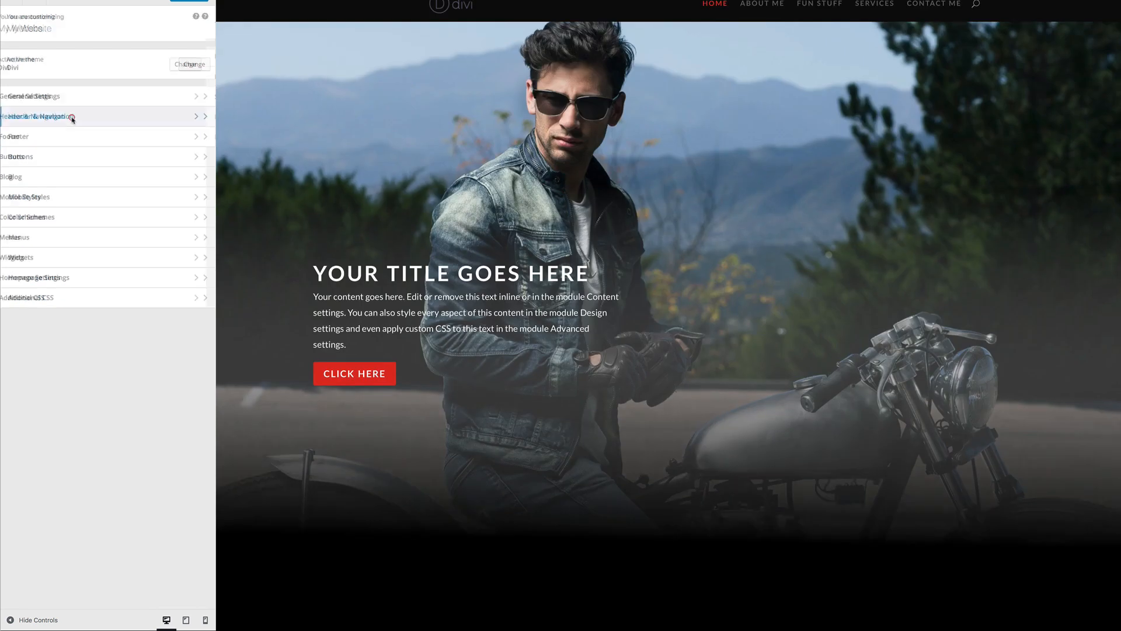
click(66, 77)
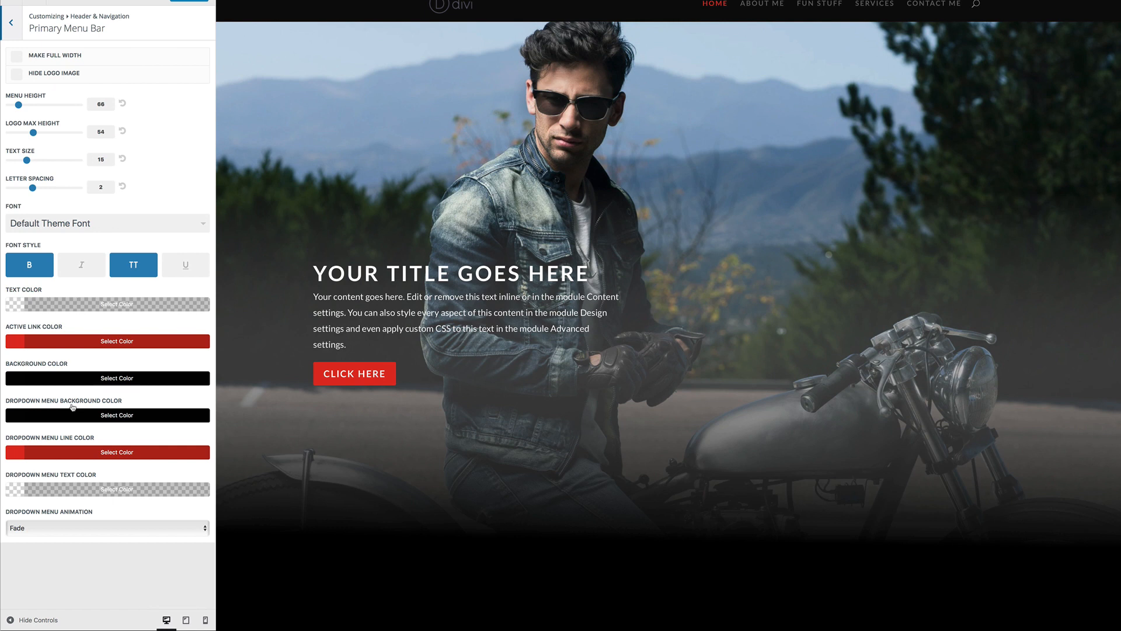
click(19, 453)
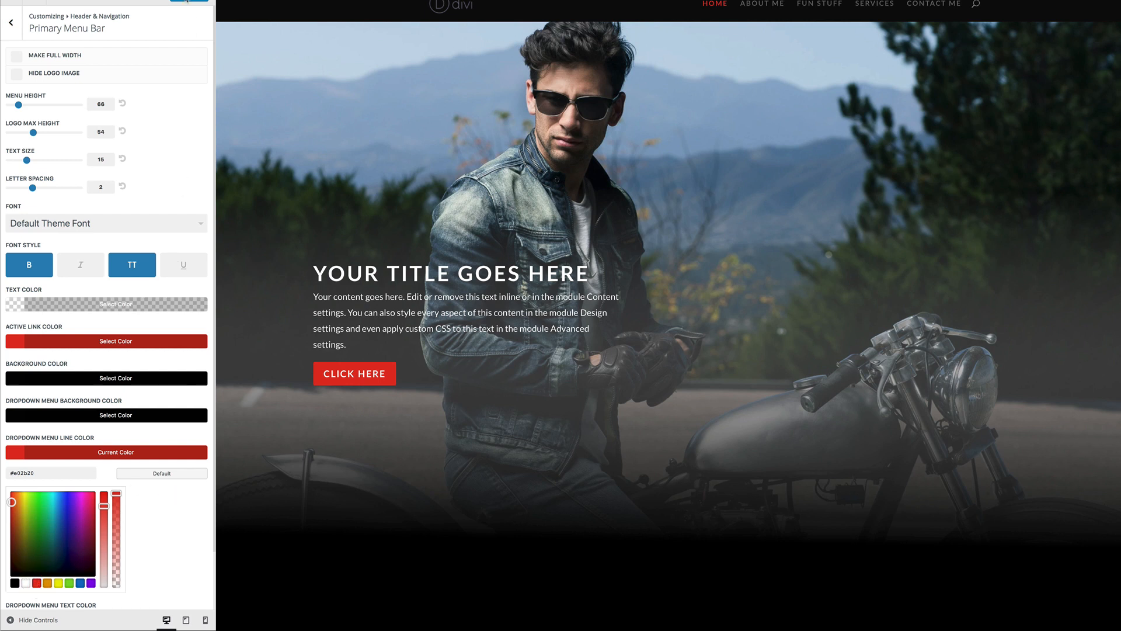
click(12, 30)
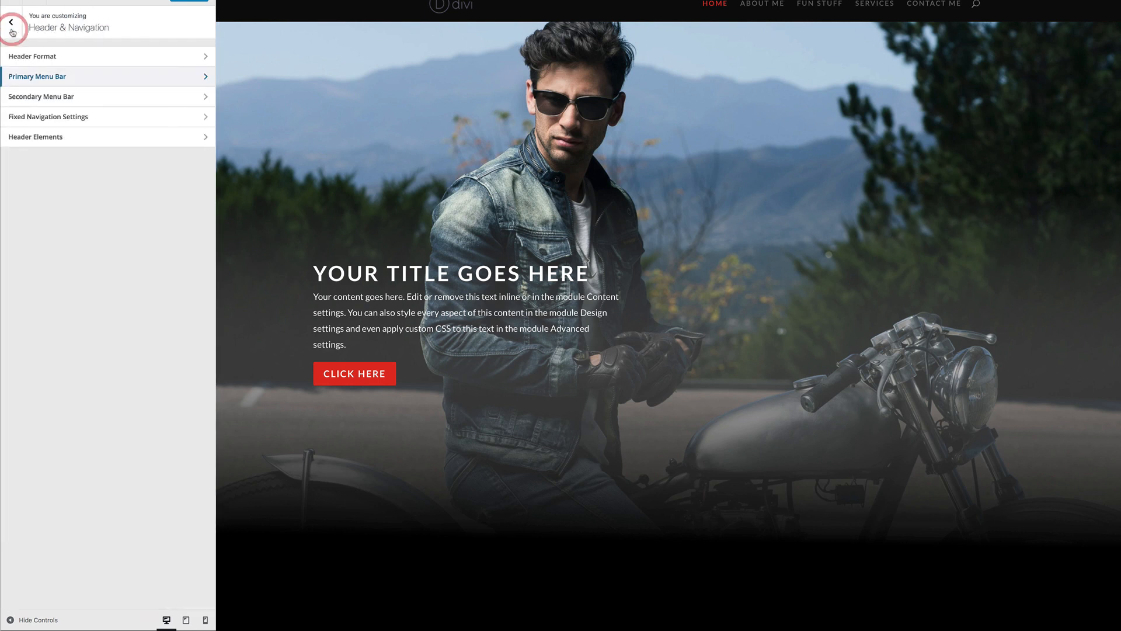
Step: Check the available header styles in the Header Format settings without changing the style, and return to the customizer's main list
click(53, 57)
click(61, 76)
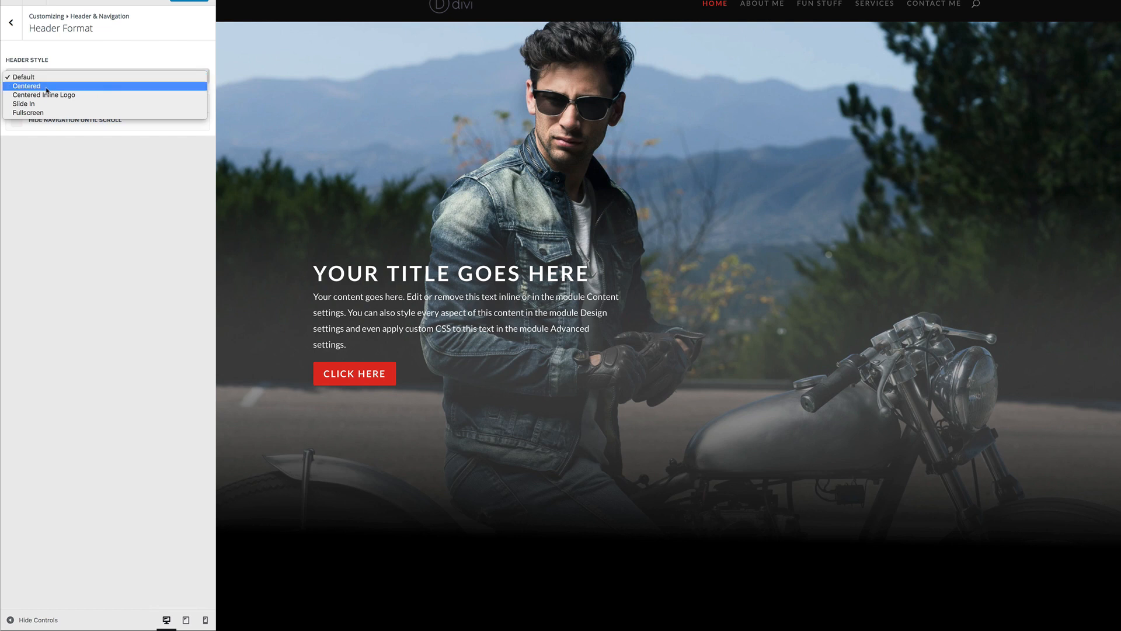
click(118, 44)
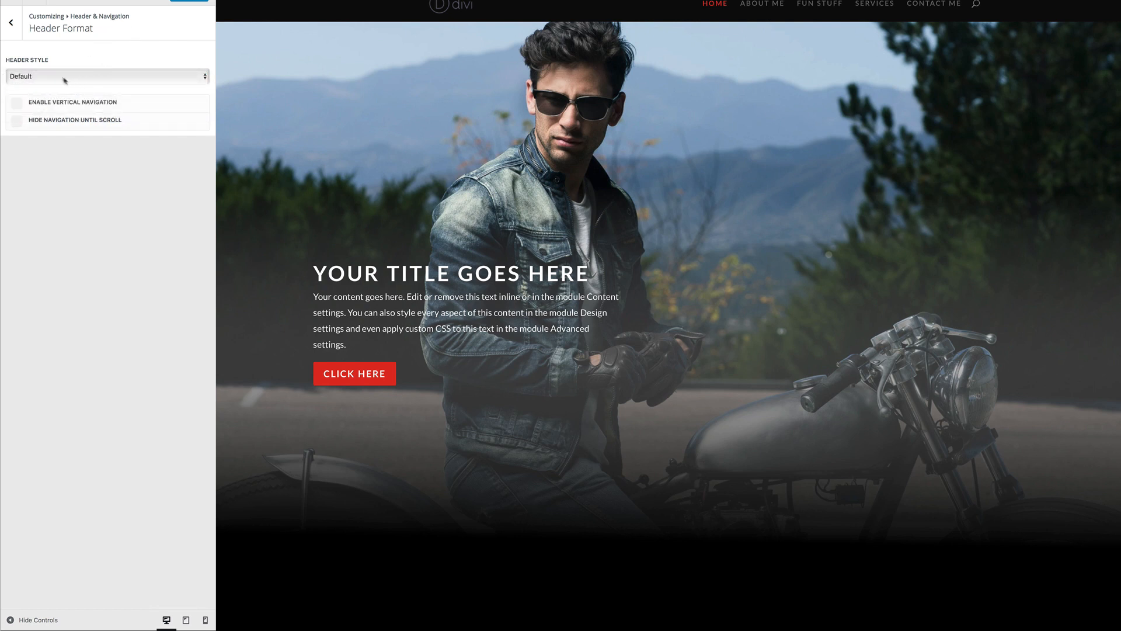
click(10, 22)
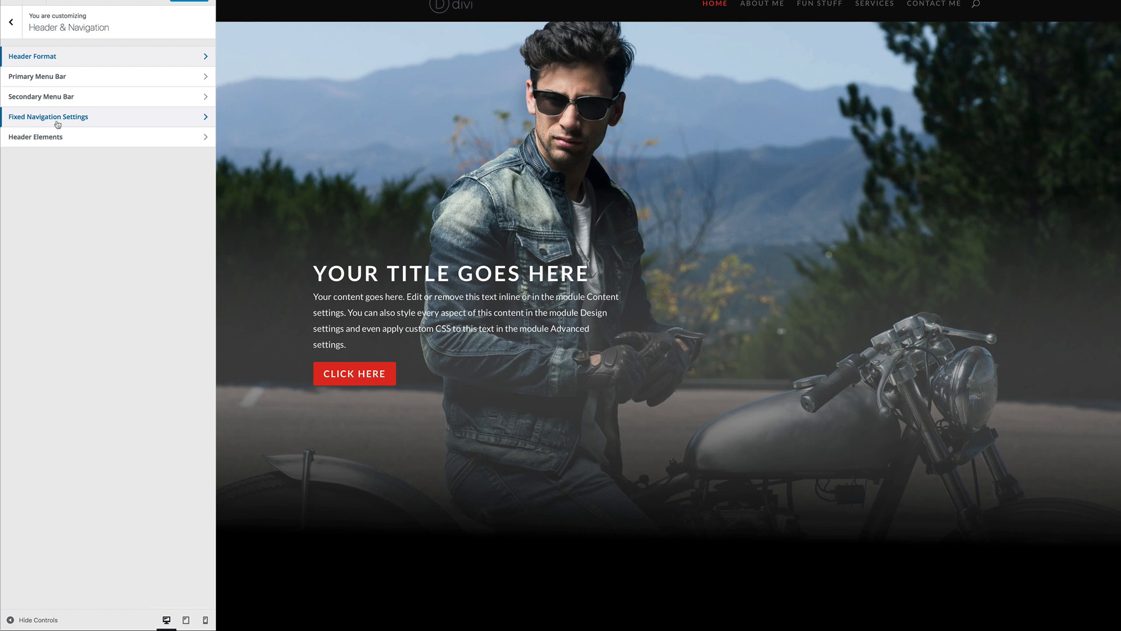
click(11, 22)
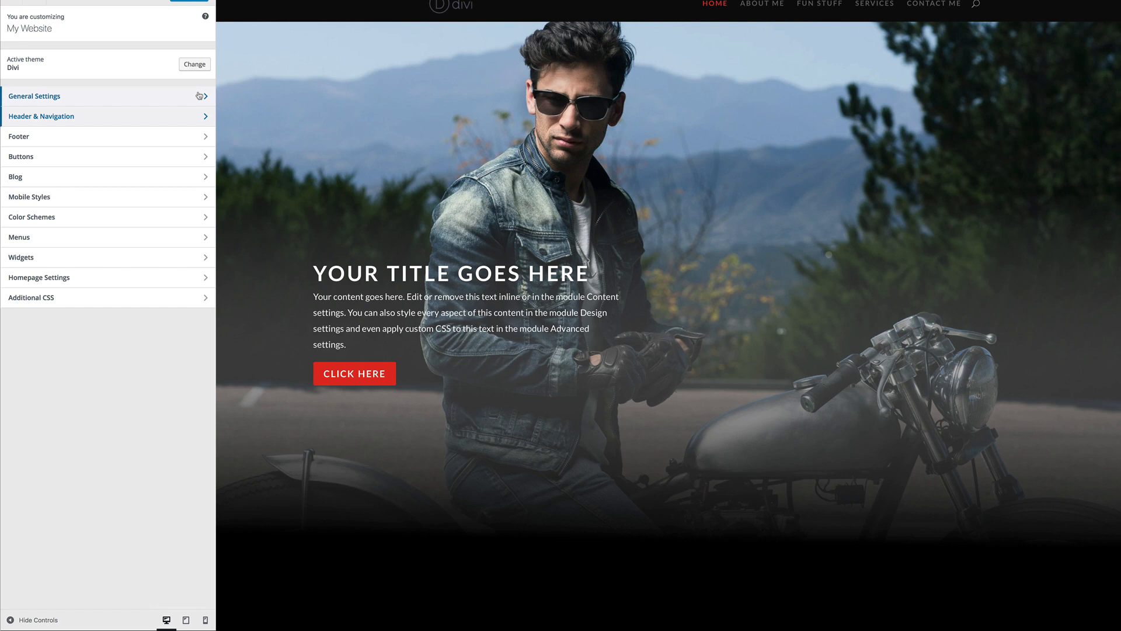
Step: Replace the footer credits in the Bottom Bar settings with "Designed by", the designer's name and "| 2018"
scroll(584, 489, down, 15)
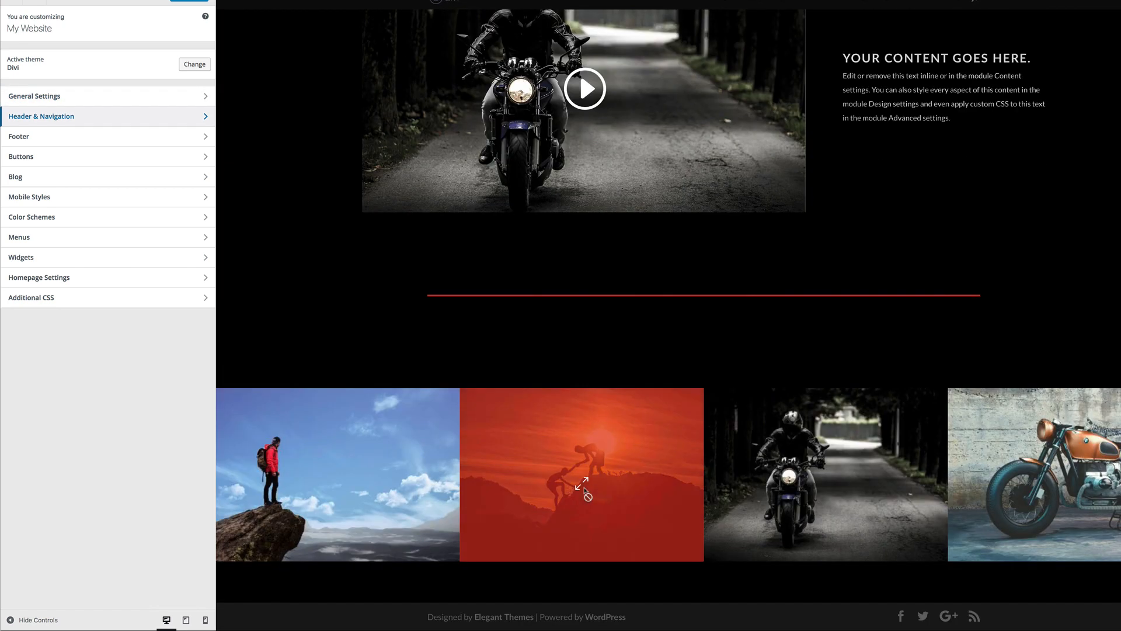
drag(428, 617, 633, 621)
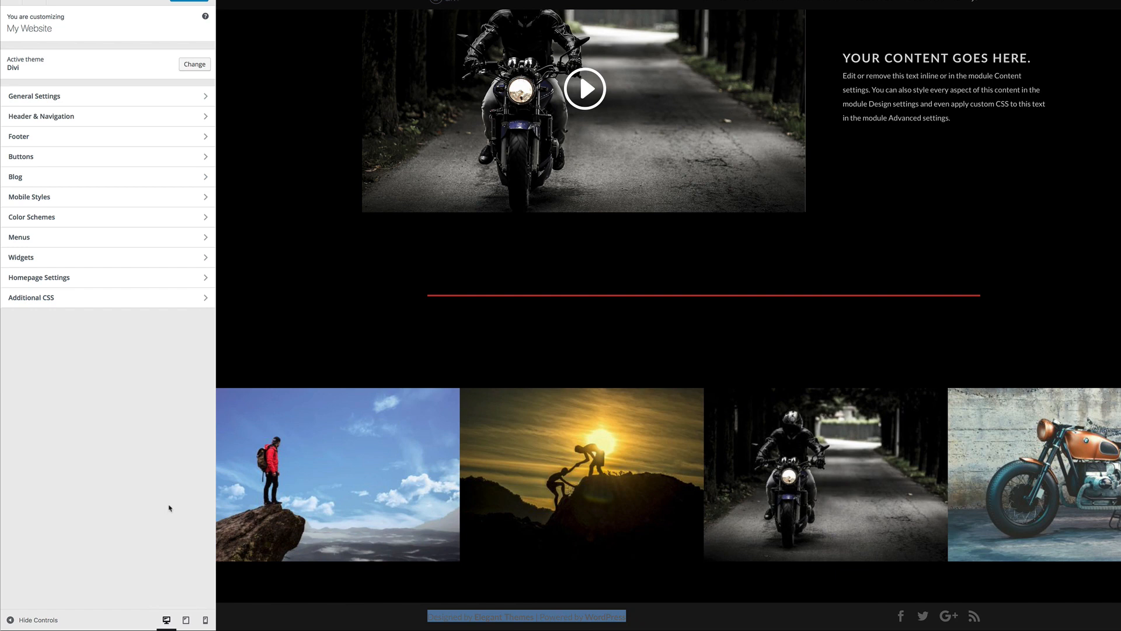
click(33, 141)
click(35, 139)
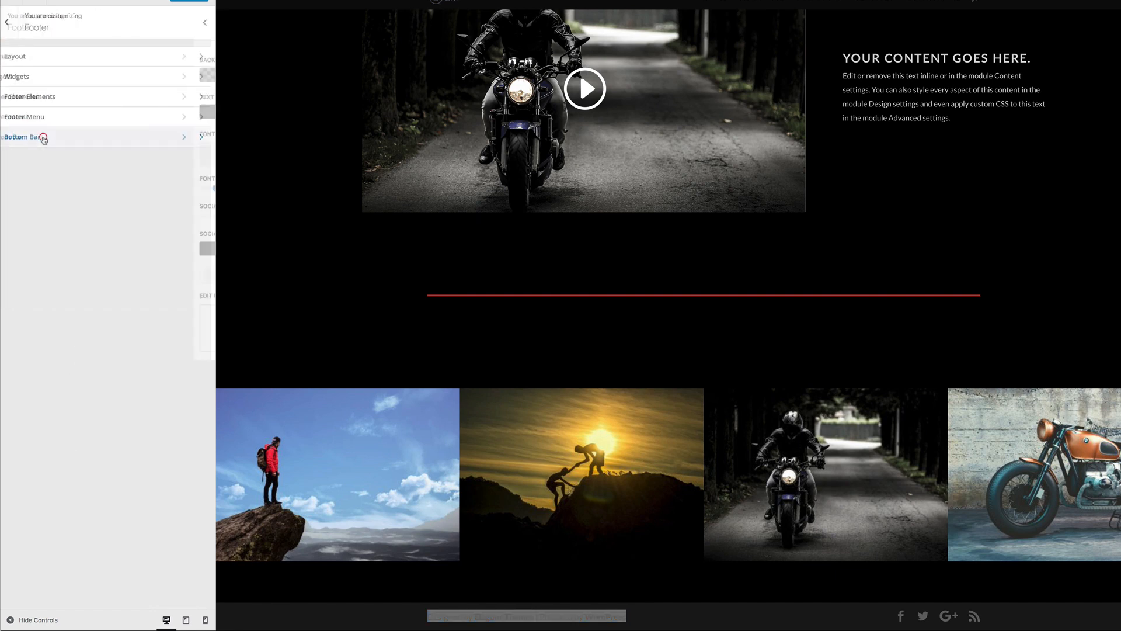
click(48, 314)
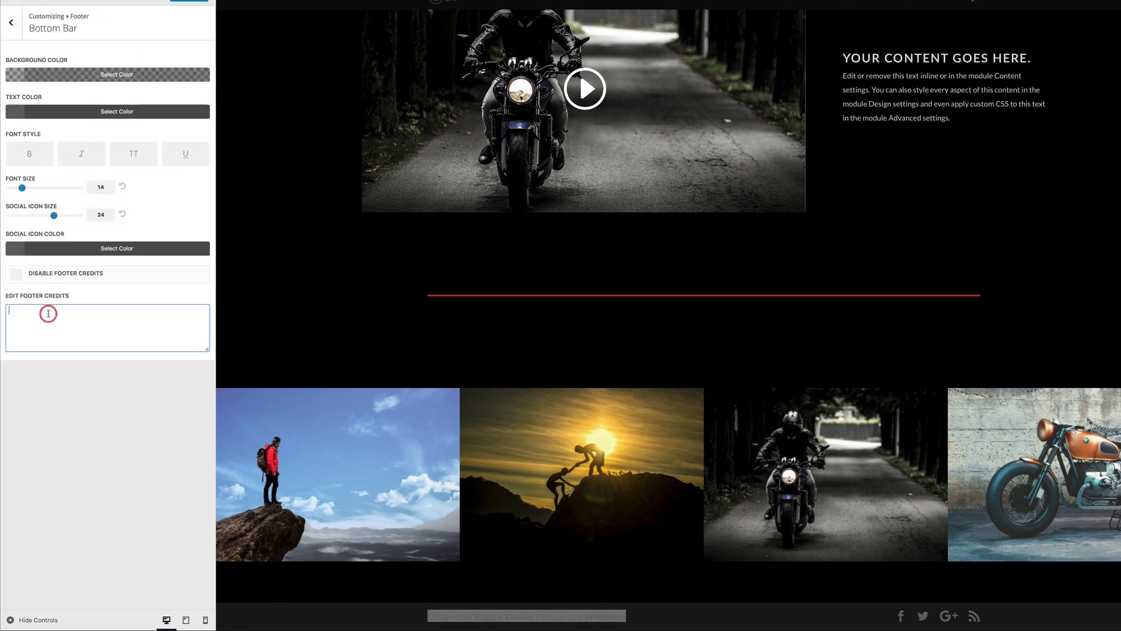
text(Des)
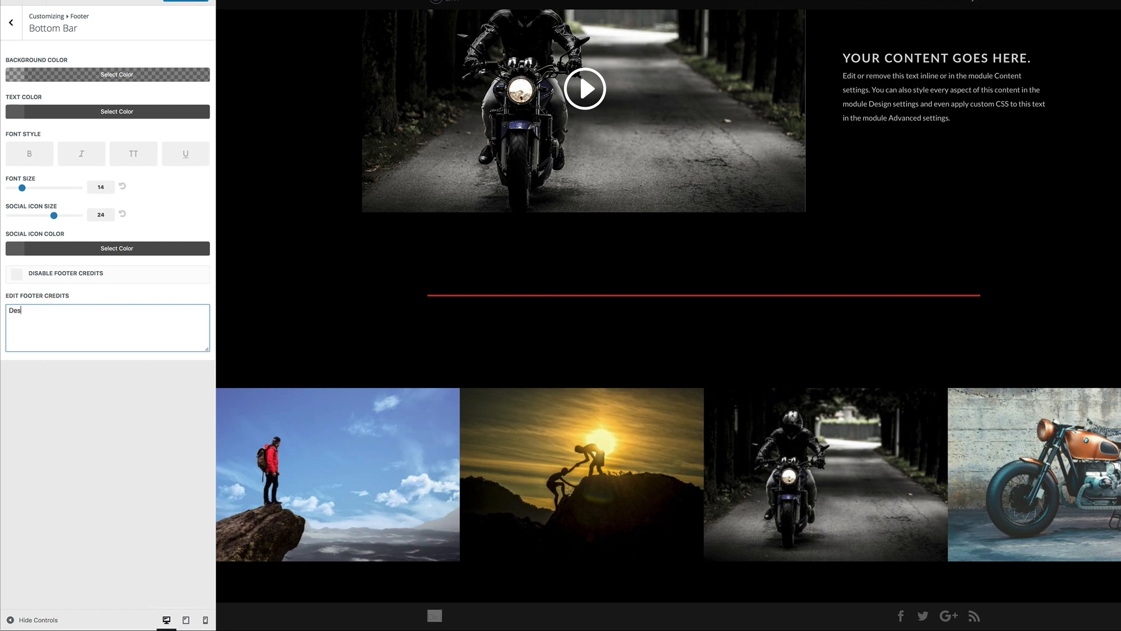
text(igned by Mak | )
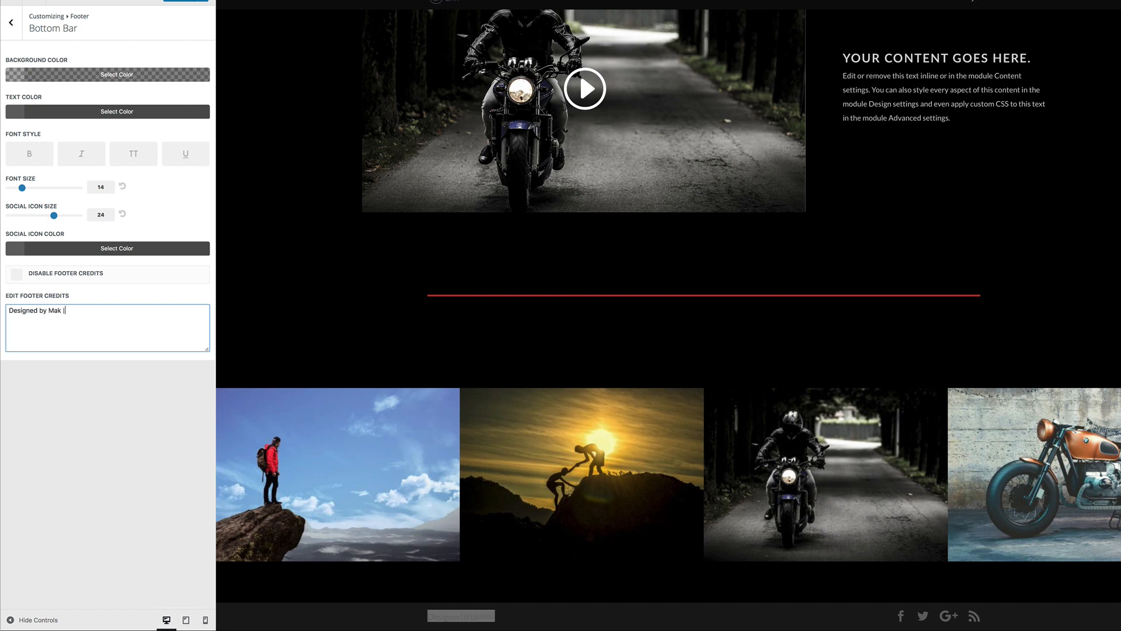
text(2018)
click(103, 332)
Step: Make the footer bottom bar's background color fully transparent, rgba(0,0,0,0), and keep its font size at 14
click(21, 75)
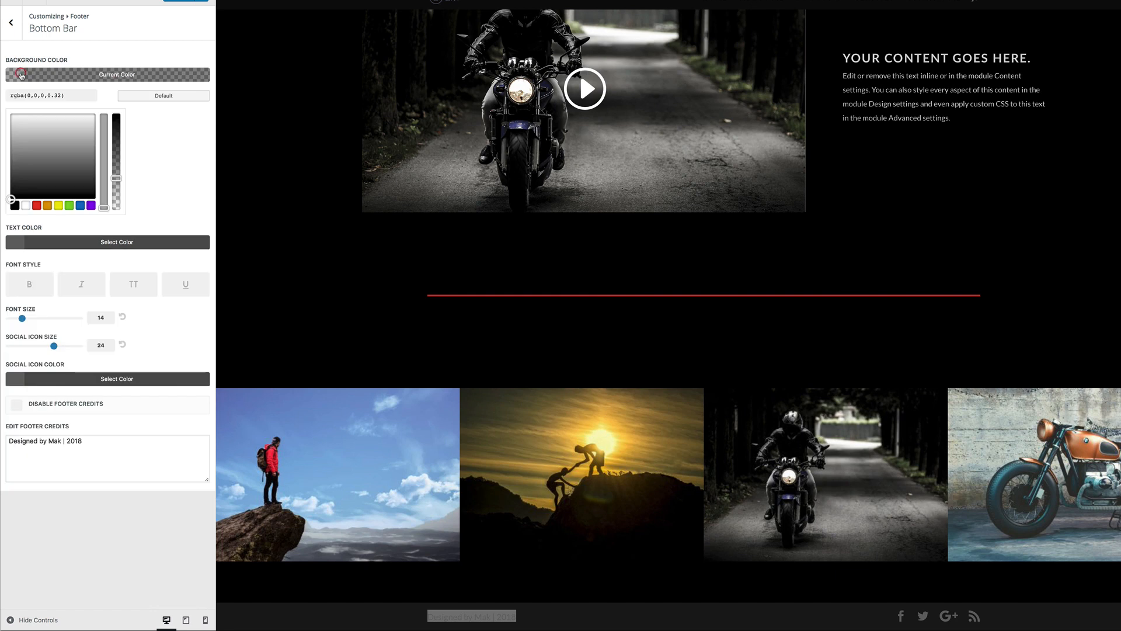
click(116, 213)
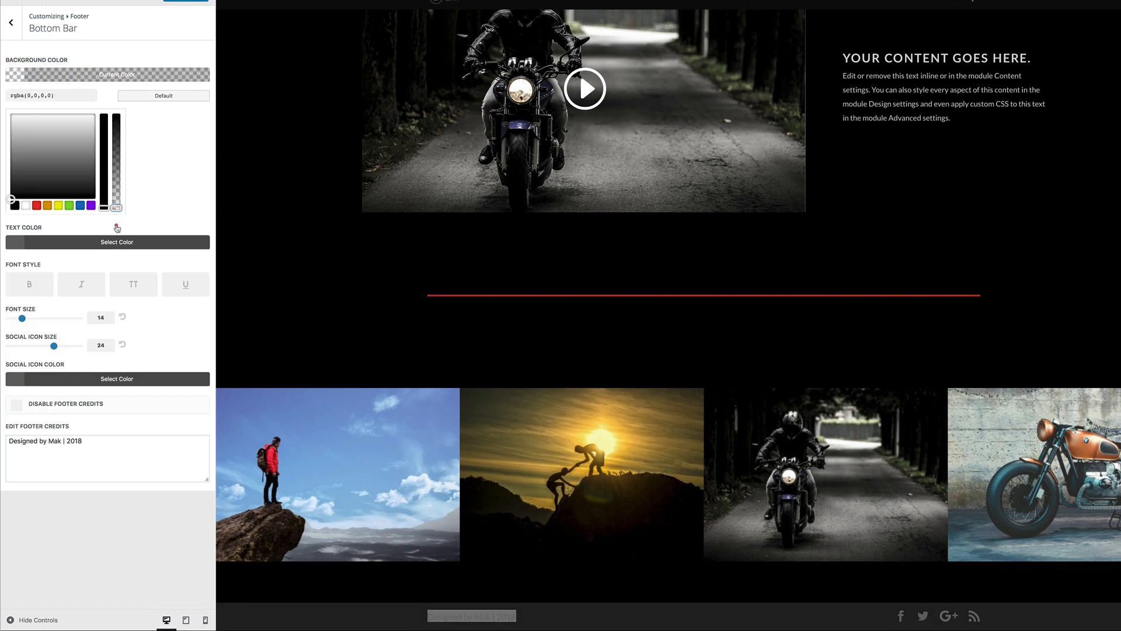
click(116, 226)
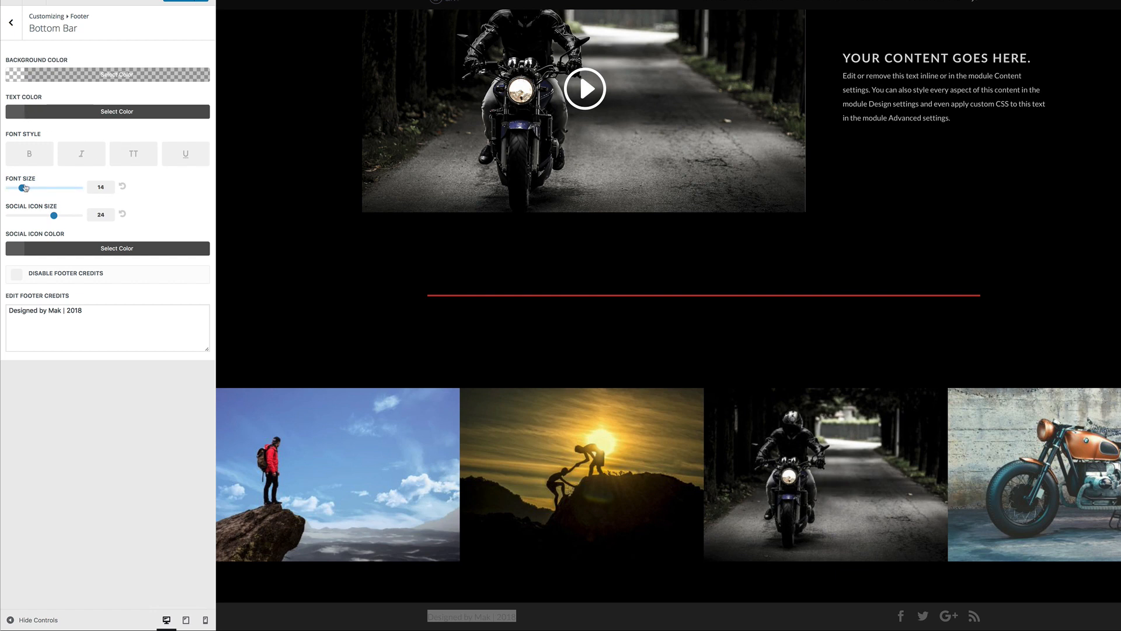
drag(22, 189, 22, 191)
click(23, 190)
Step: Compare the footer preview with the footer credits disabled and enabled again
click(19, 275)
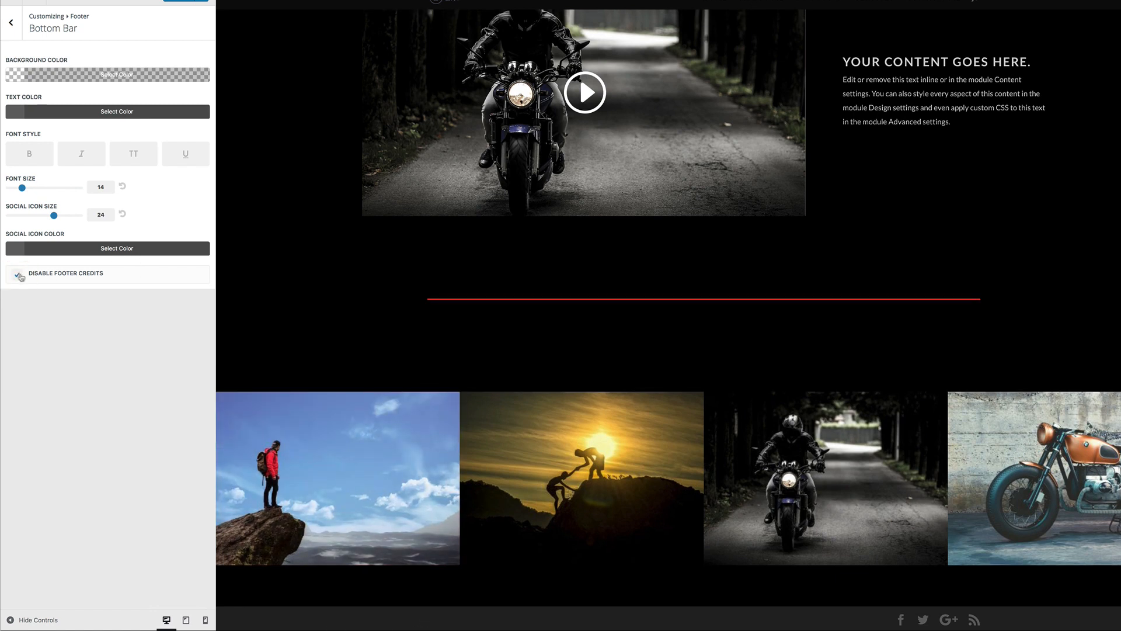
click(19, 276)
click(90, 314)
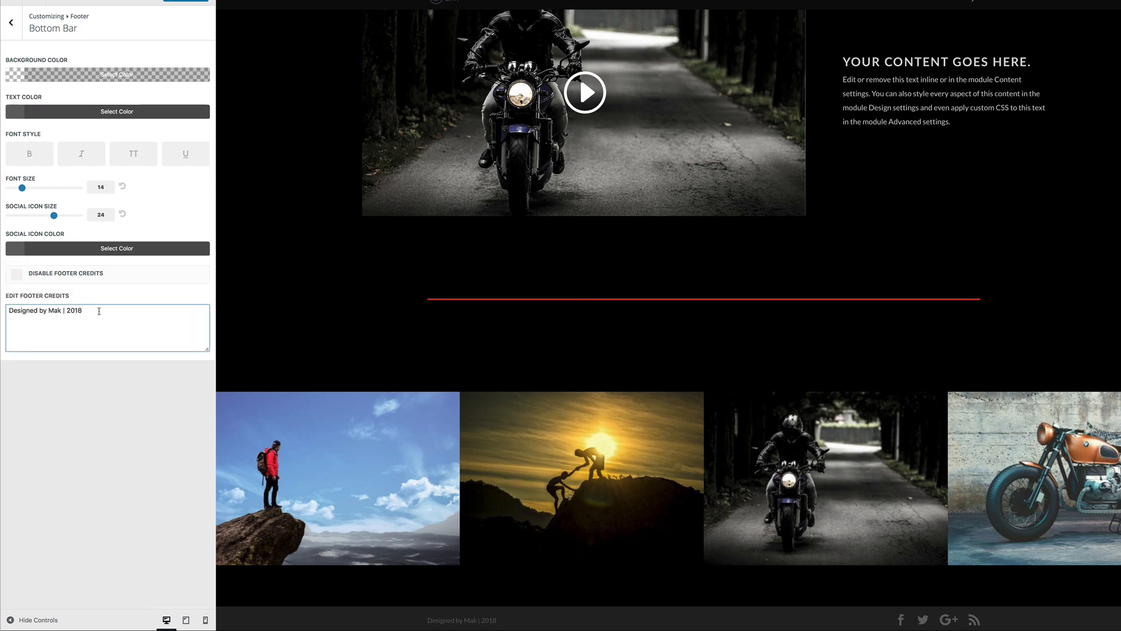
scroll(580, 563, down, 1)
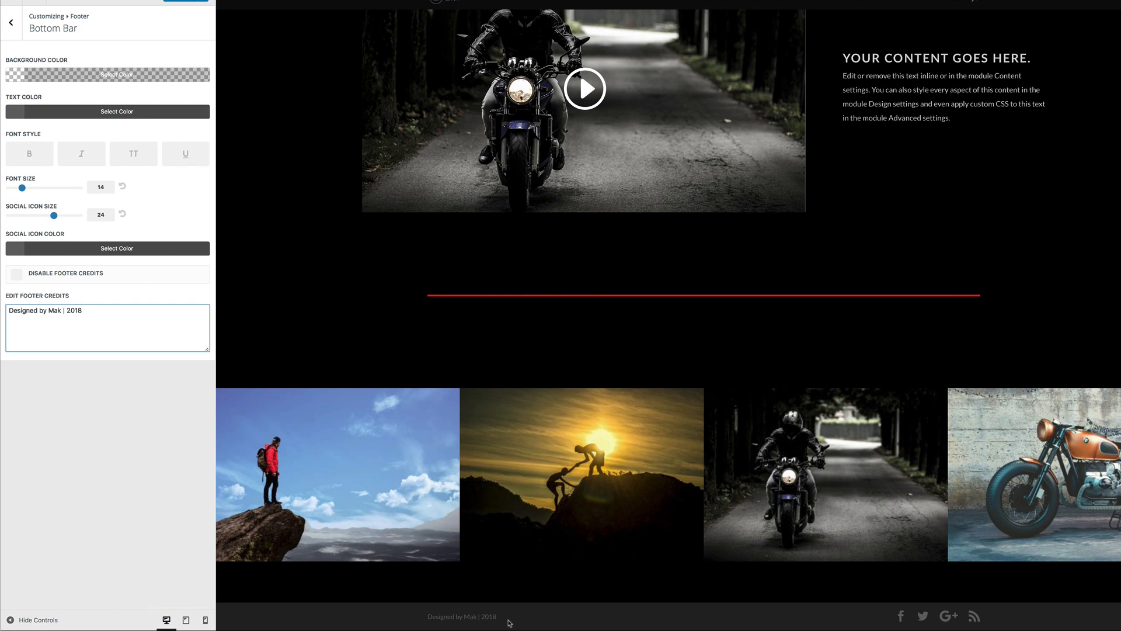
Step: Publish the footer changes, then leave the customizer for the live site
click(179, 1)
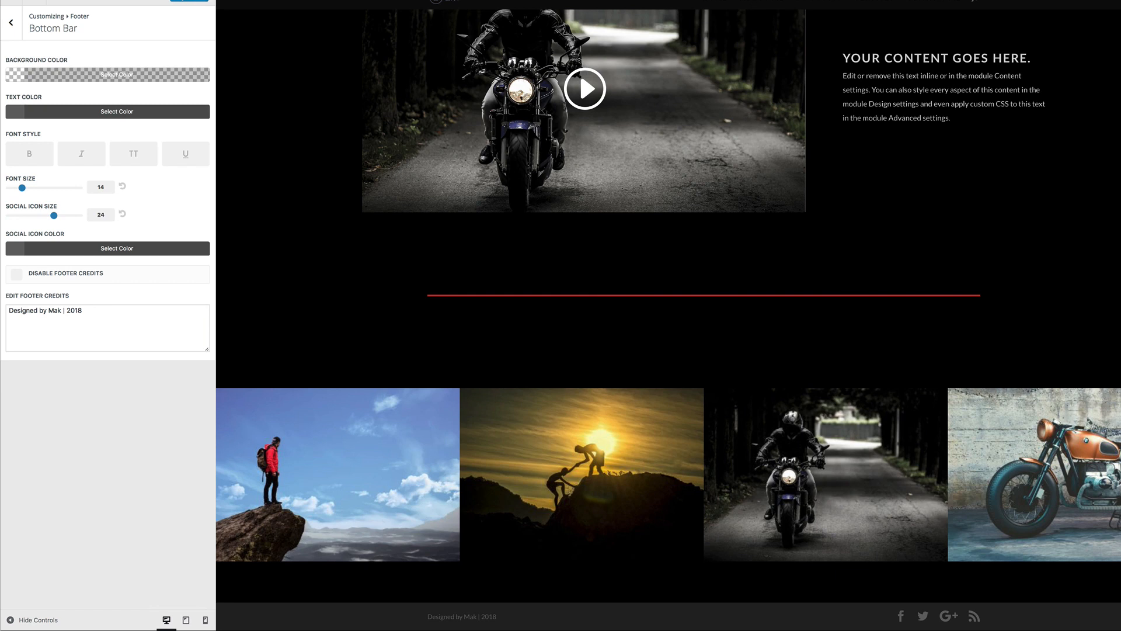
click(12, 5)
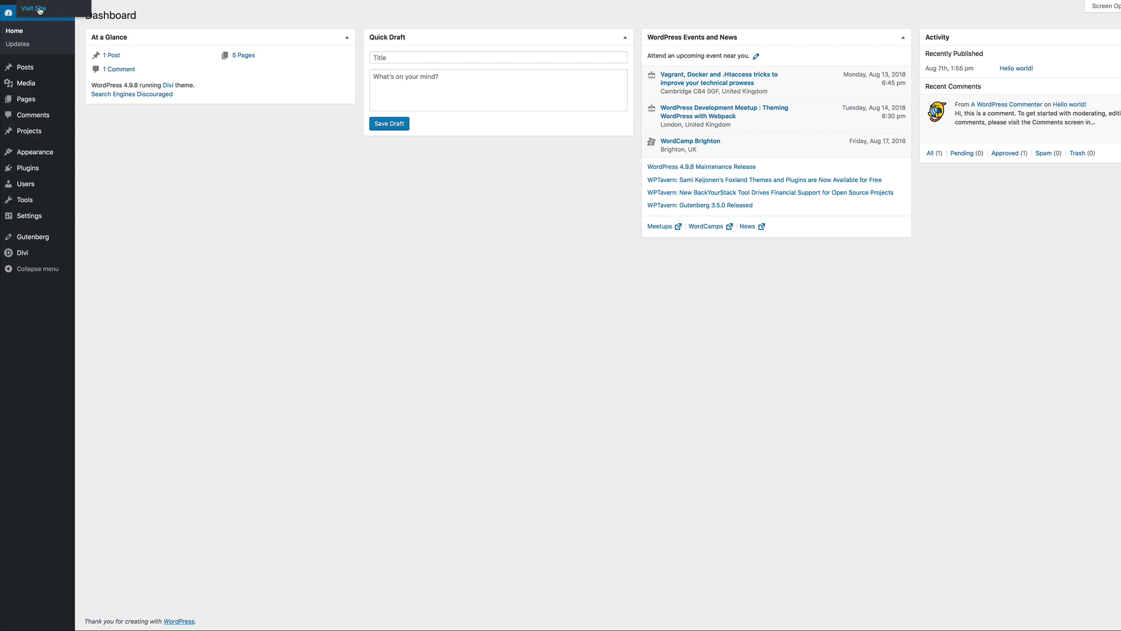
click(40, 10)
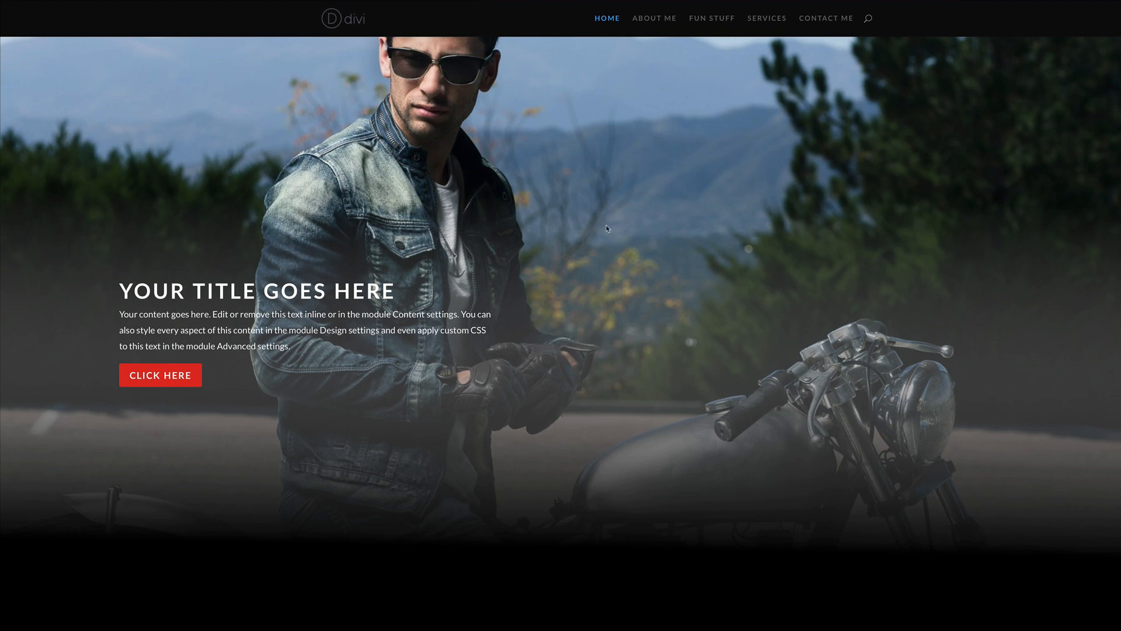
Step: Review the live home page down to its footer, then the About Me page, and return to the home page
scroll(607, 229, down, 15)
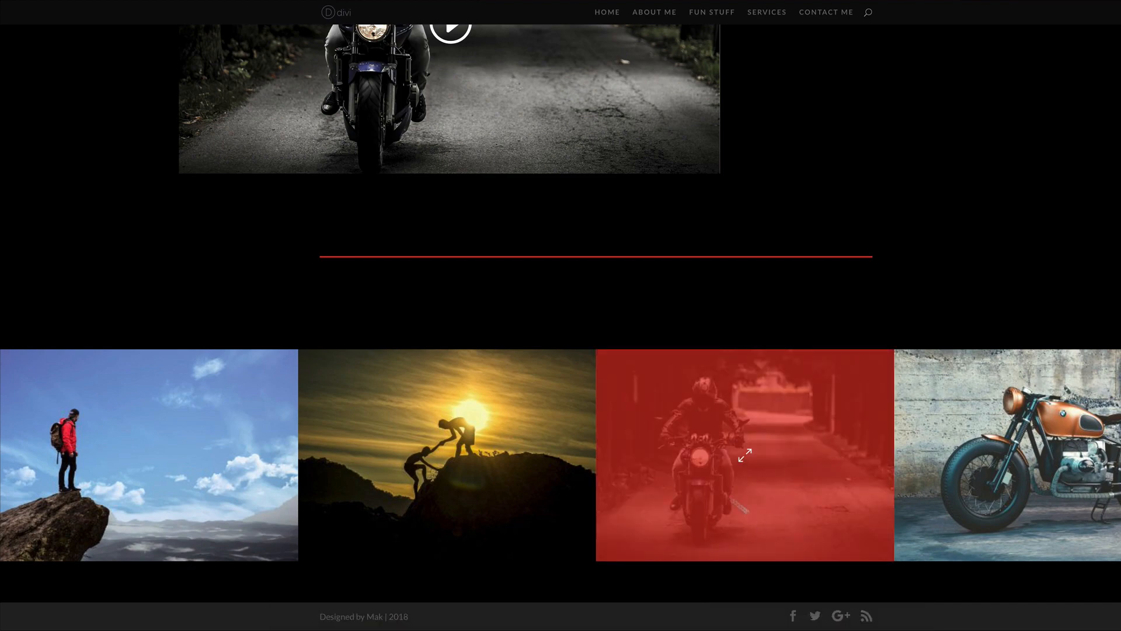
scroll(745, 455, up, 15)
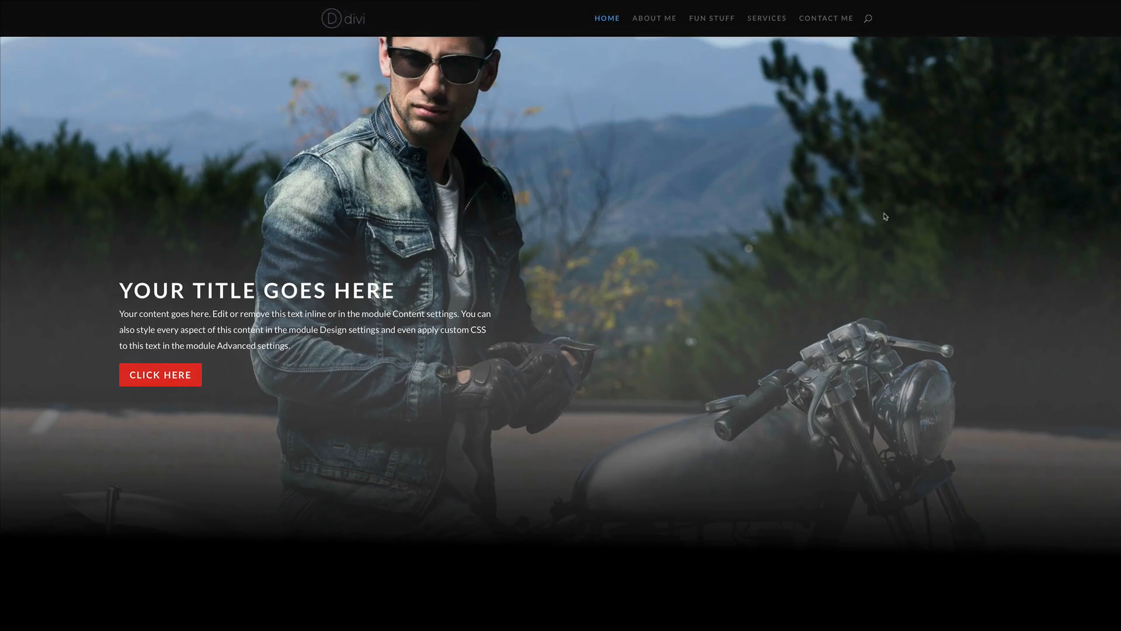
click(651, 21)
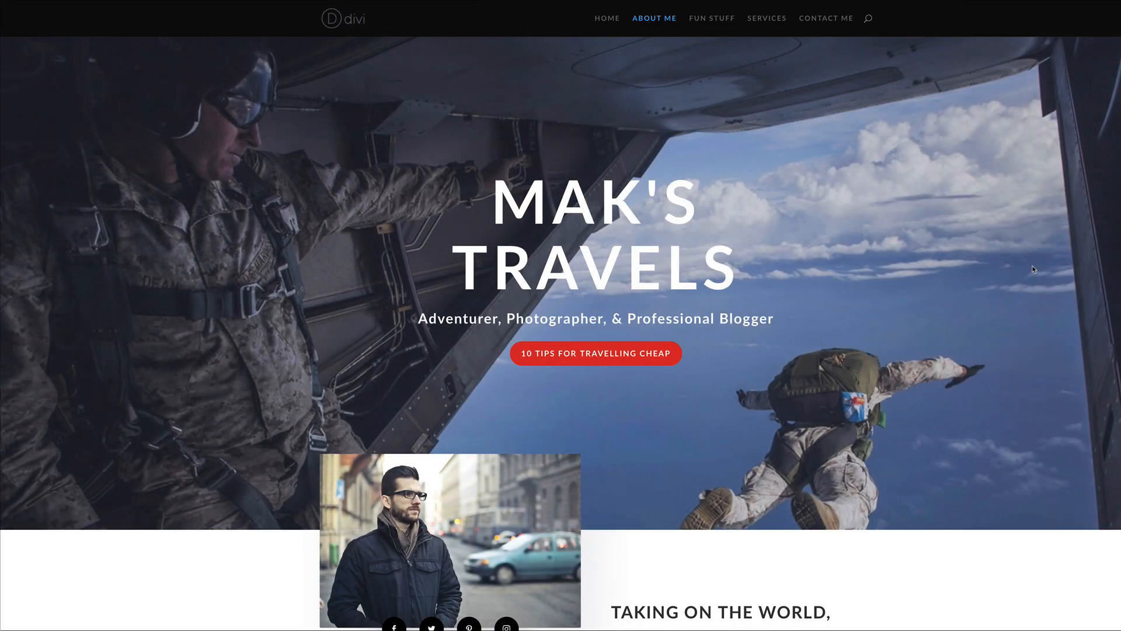
scroll(1034, 270, down, 8)
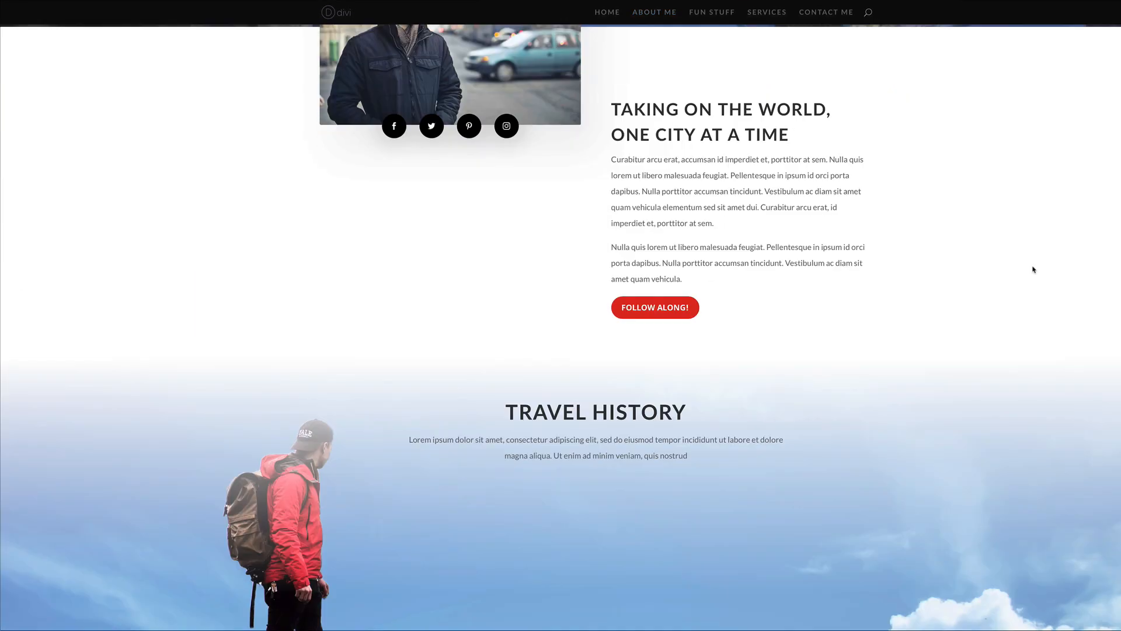
scroll(1034, 269, down, 4)
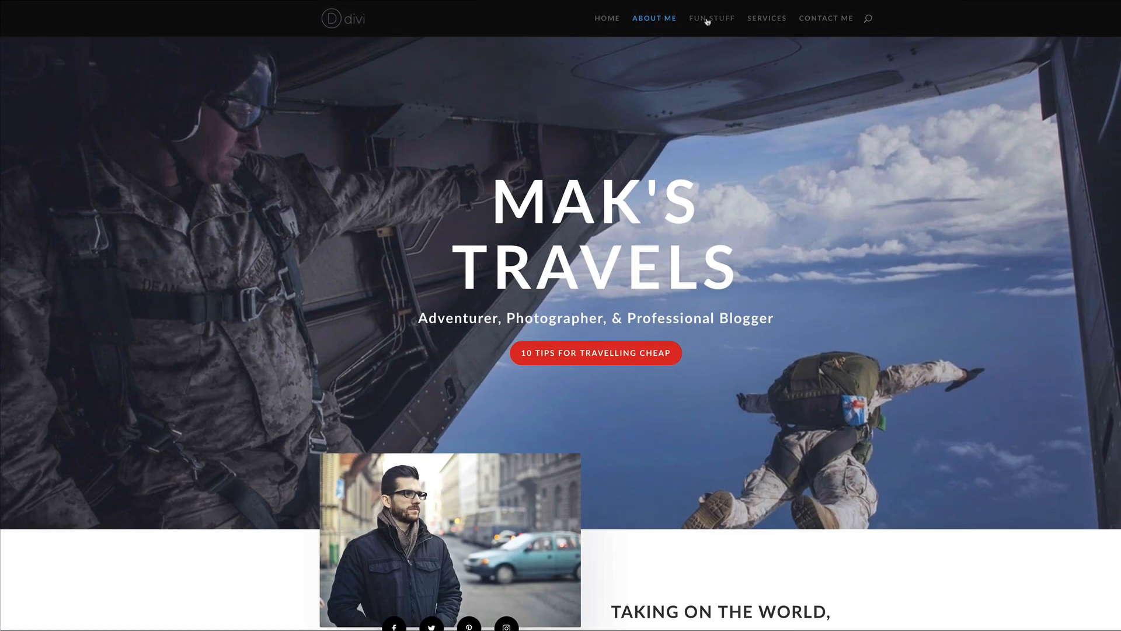
click(617, 22)
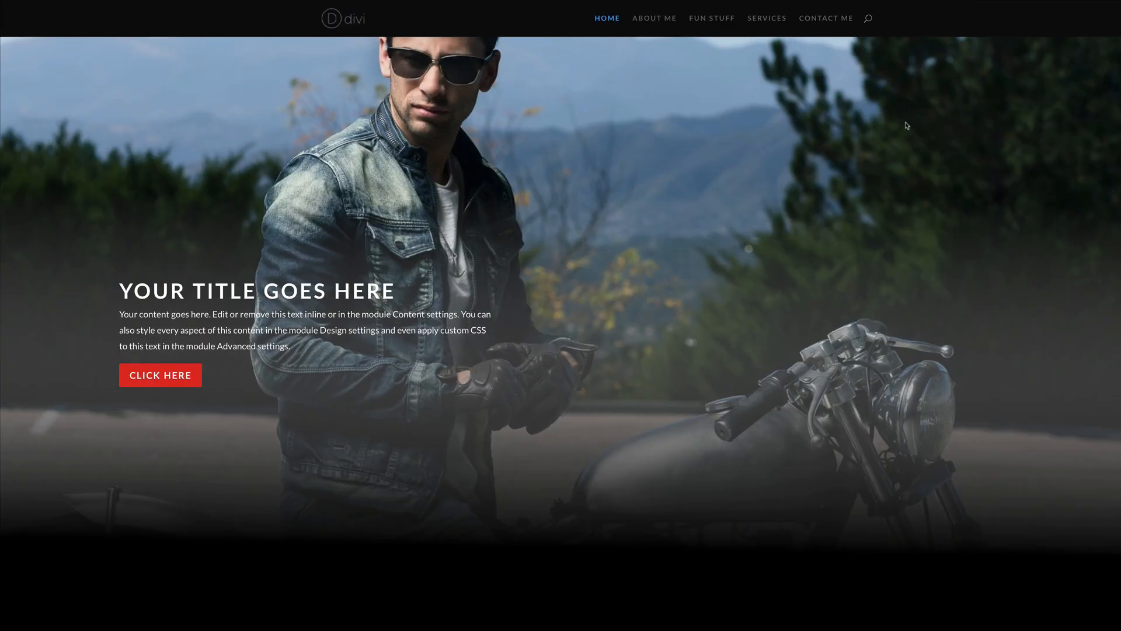
Step: In the Theme Customizer, look through the Layout Settings and Typography under General Settings, then the Primary Menu Bar under Header & Navigation
mouse_move(56, 6)
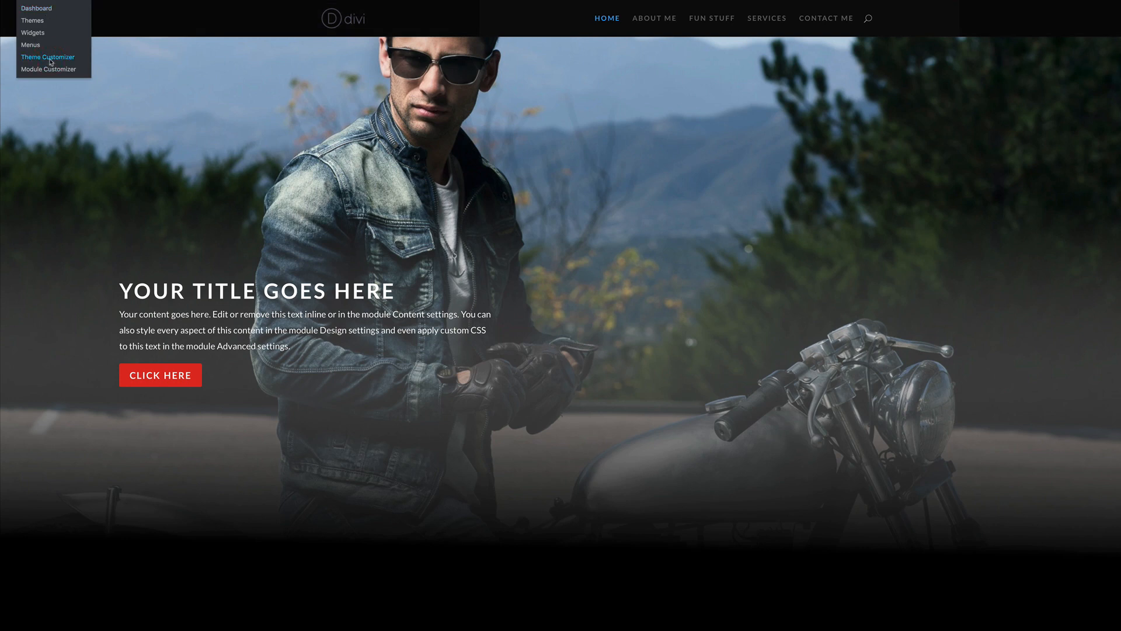
click(50, 58)
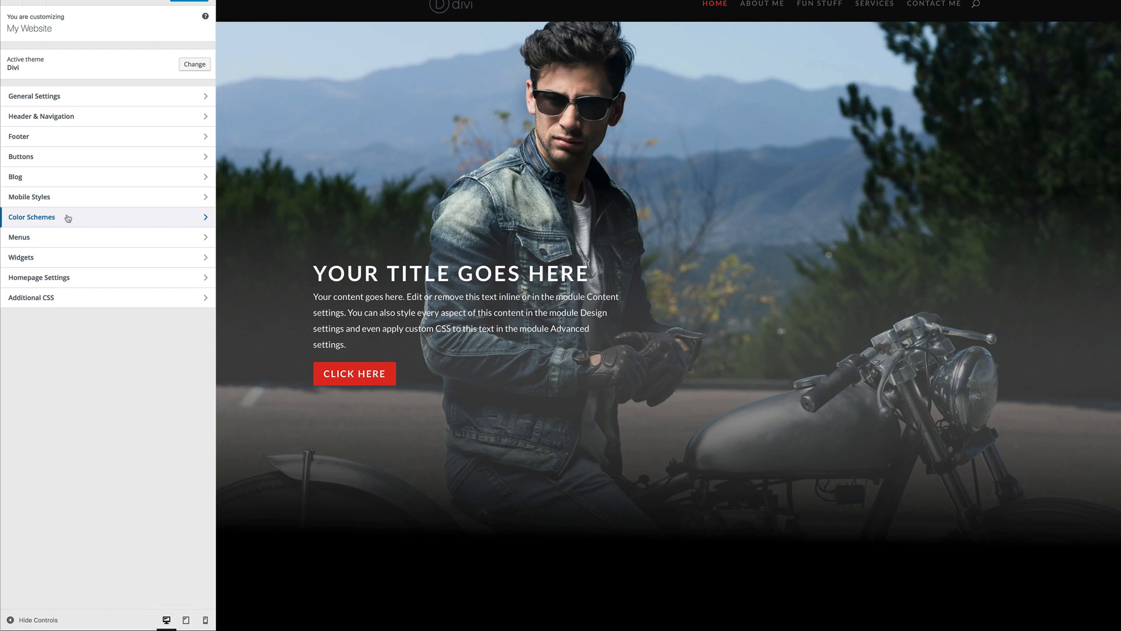
click(74, 103)
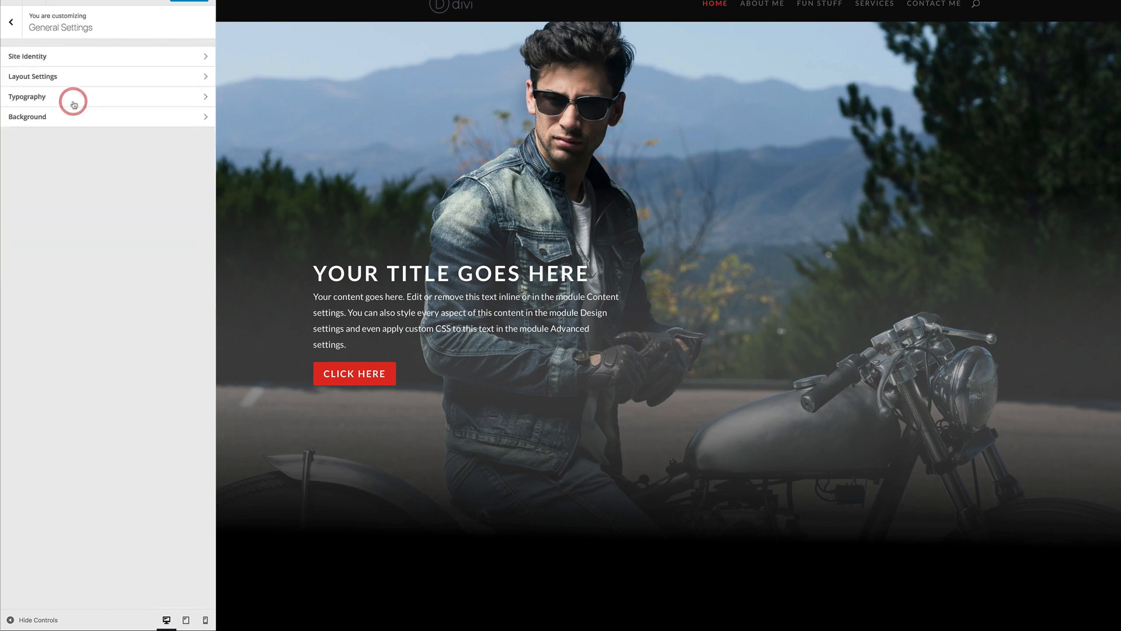
click(54, 79)
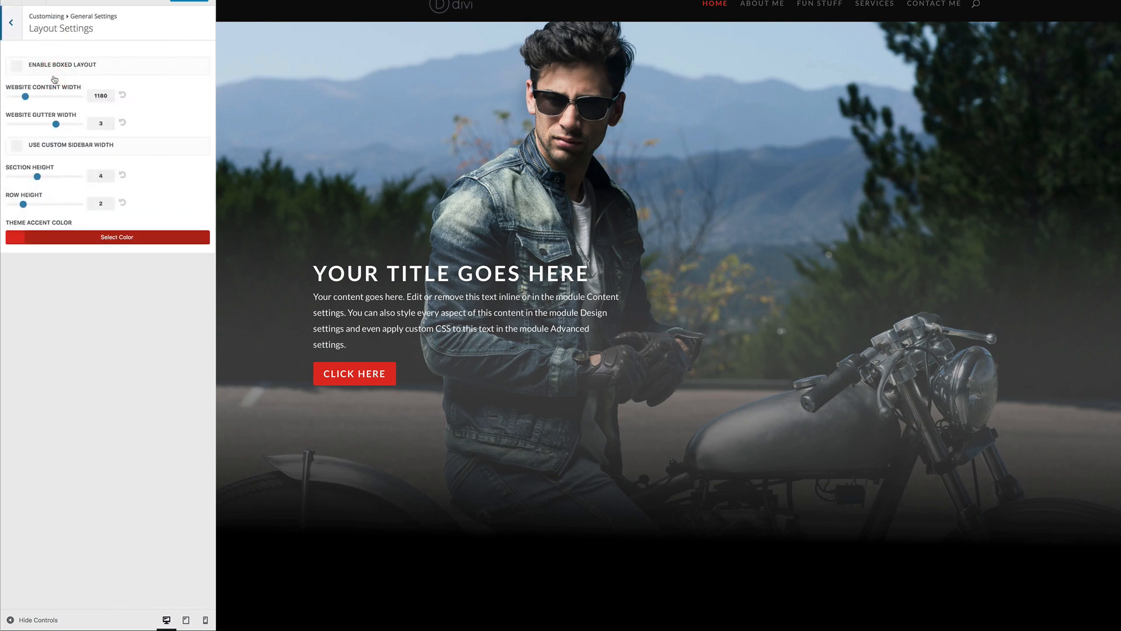
click(13, 24)
click(51, 97)
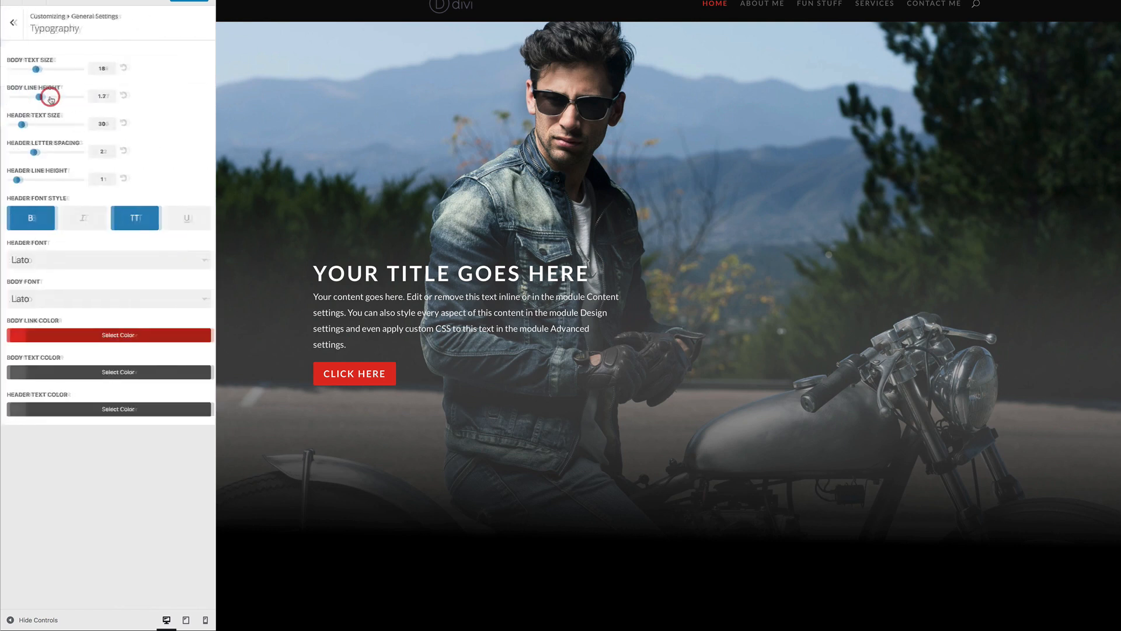
click(20, 31)
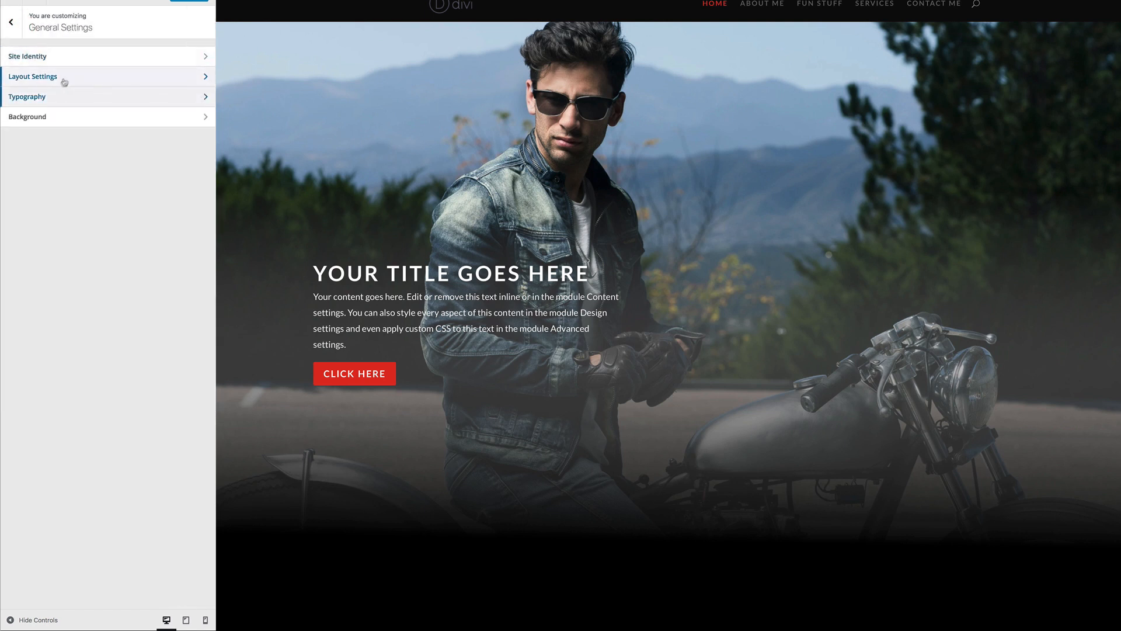
click(16, 26)
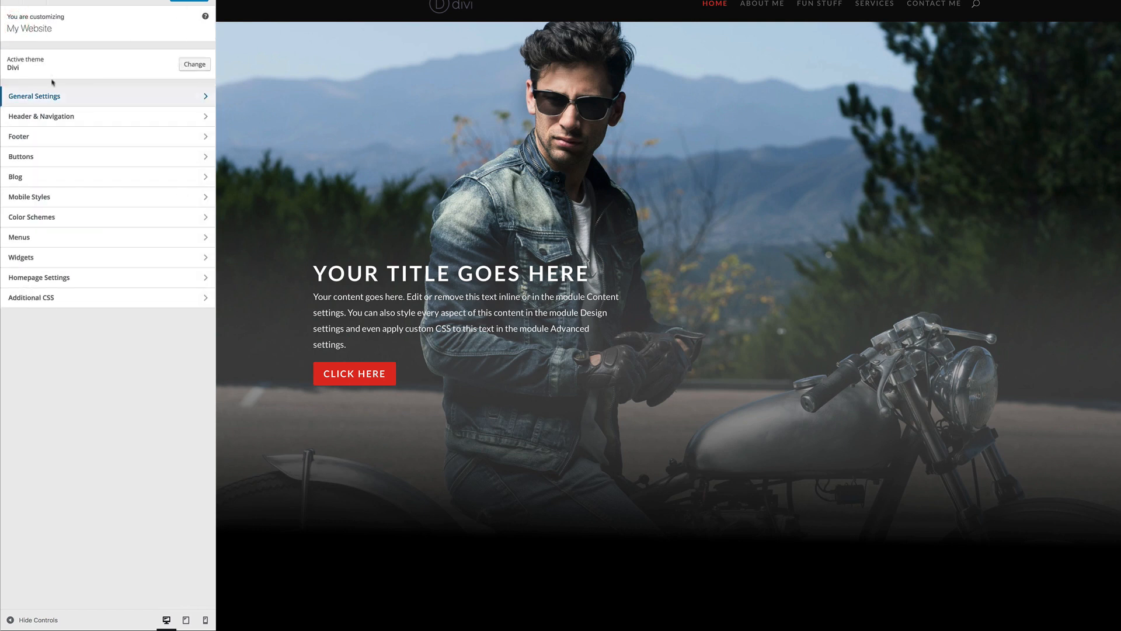
click(38, 122)
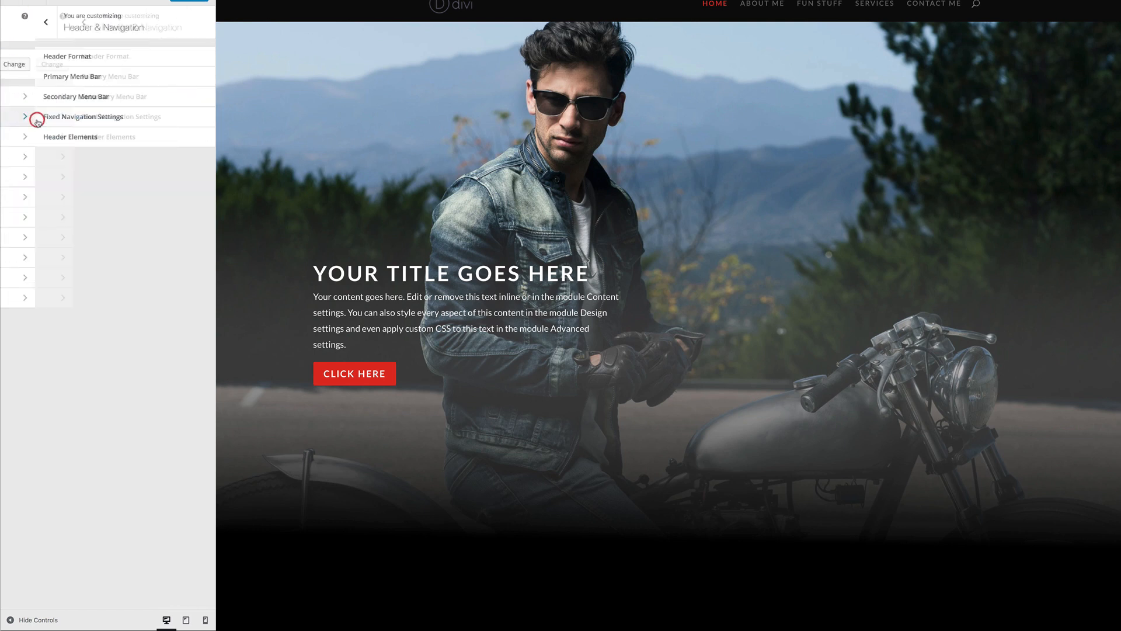
click(50, 78)
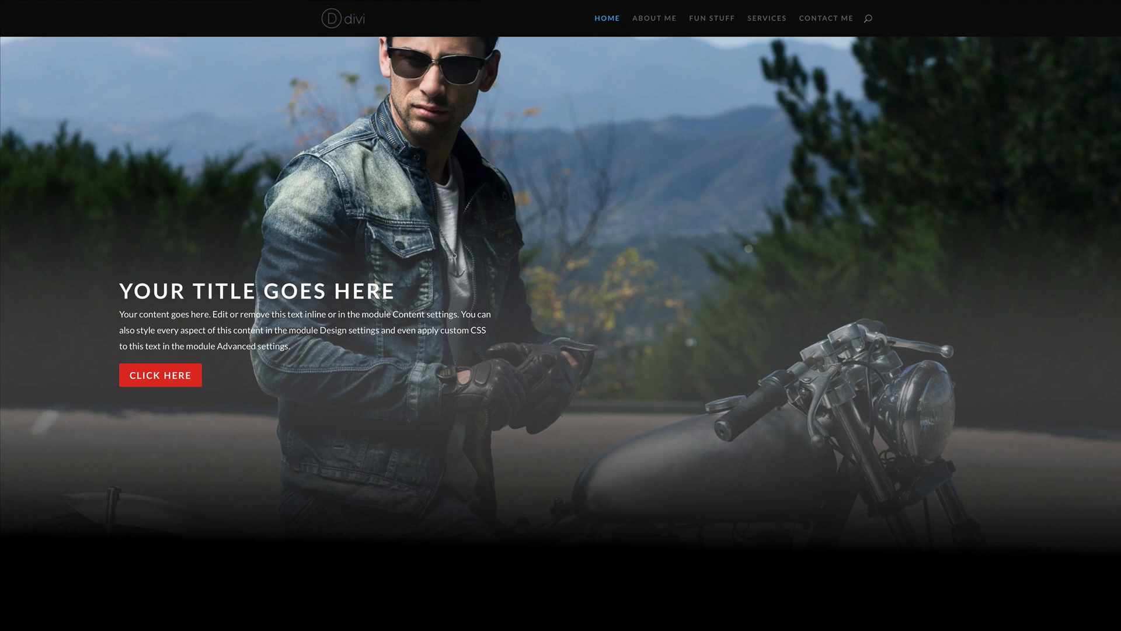
Step: Examine the live home page from the hero section to the image gallery and footer
scroll(766, 436, down, 15)
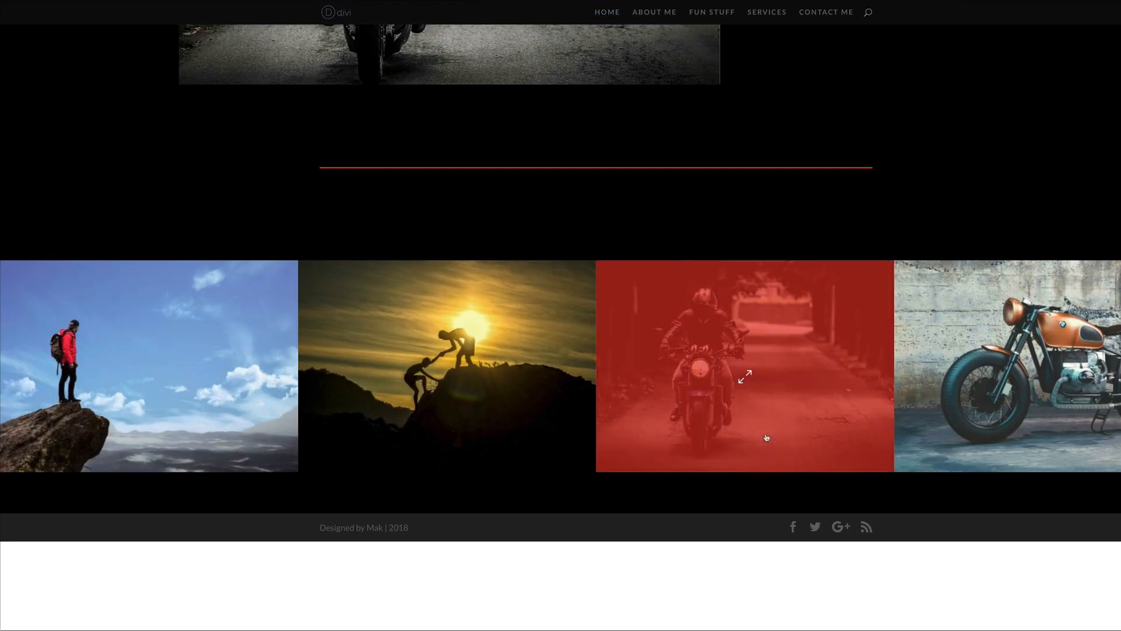
scroll(766, 437, up, 15)
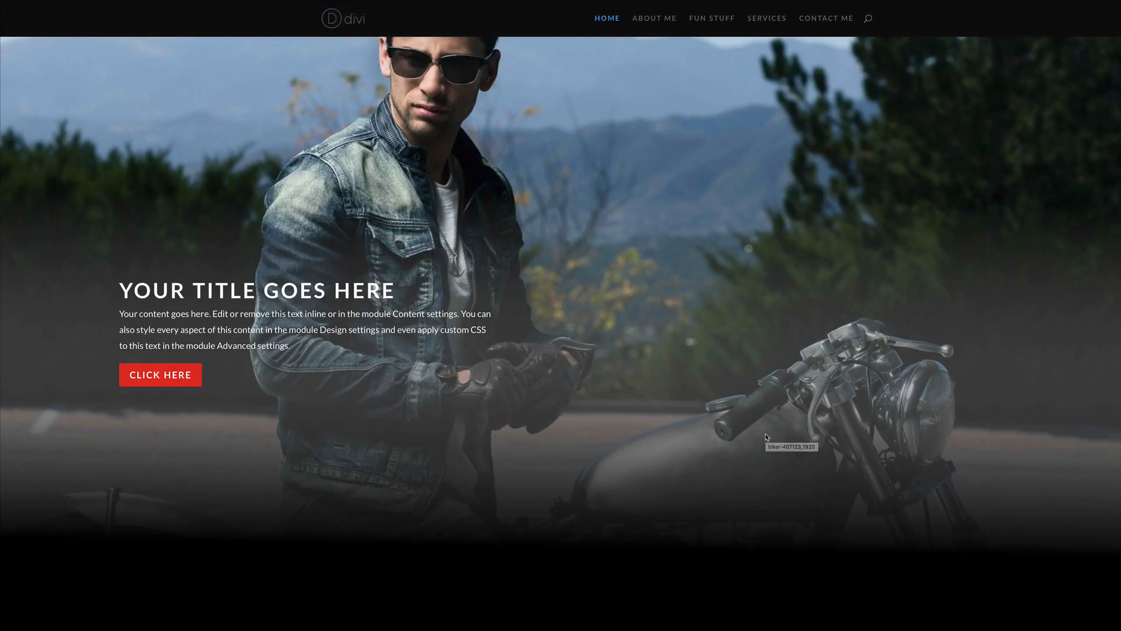
scroll(766, 437, down, 15)
scroll(766, 437, up, 15)
scroll(286, 438, down, 15)
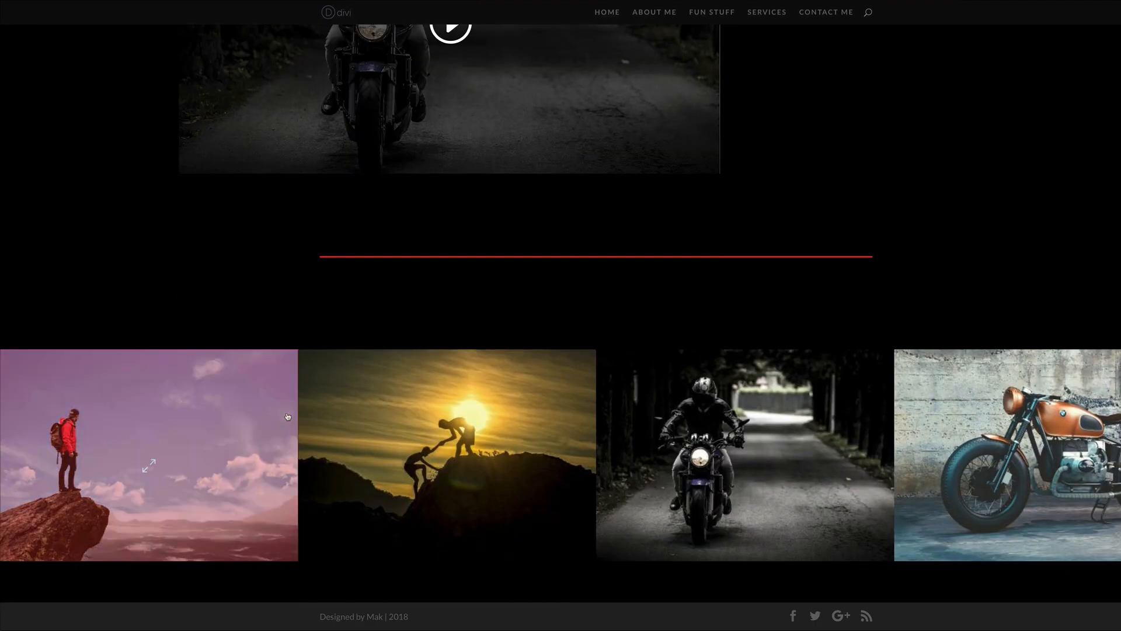
scroll(287, 416, up, 8)
scroll(287, 416, up, 5)
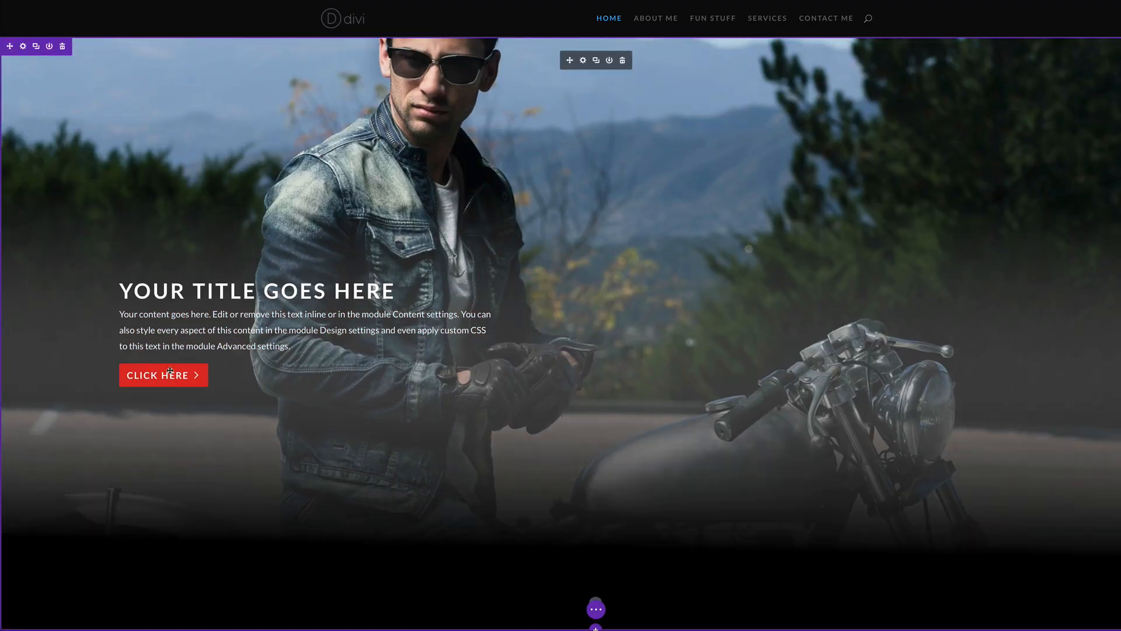
Step: Set the Button One border radius of the home page's fullwidth header to 68px and save the module settings
click(583, 60)
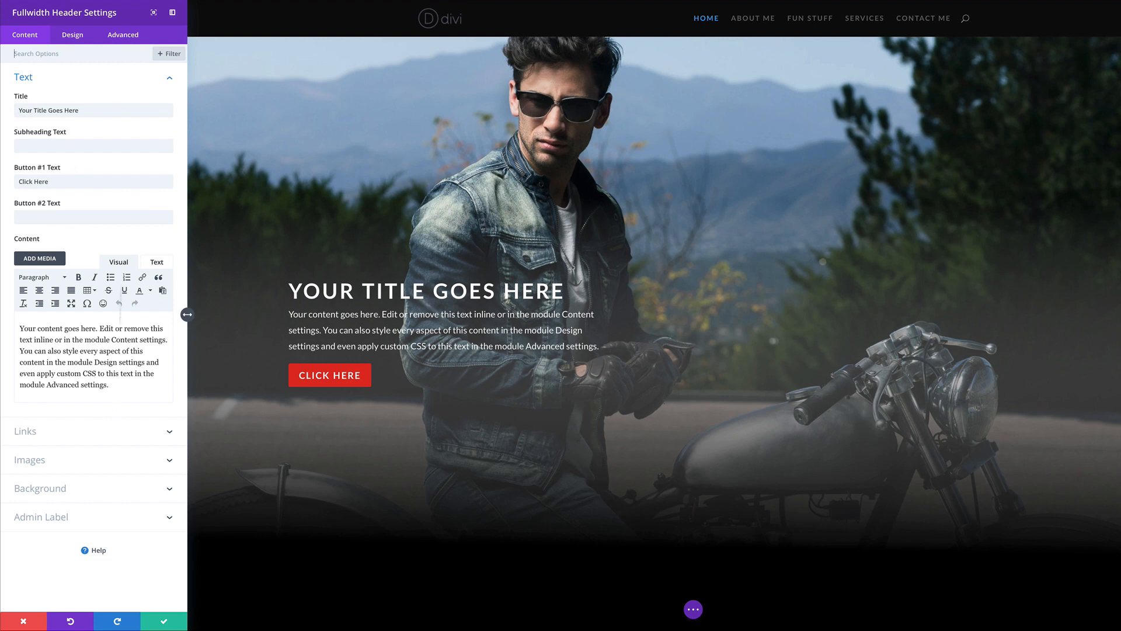
click(72, 35)
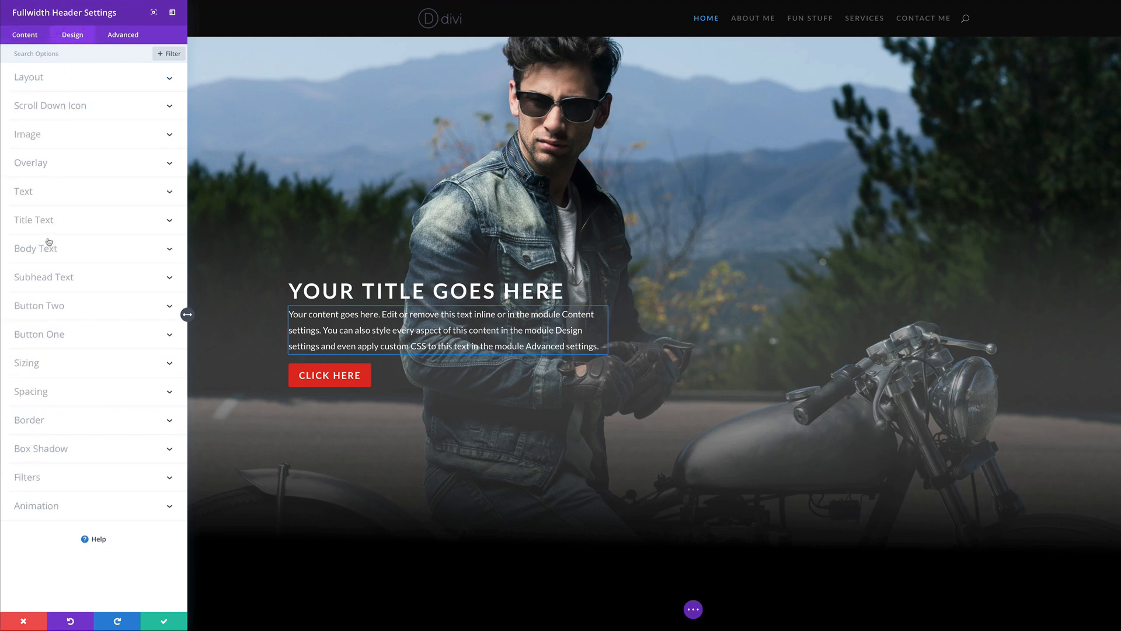
click(58, 334)
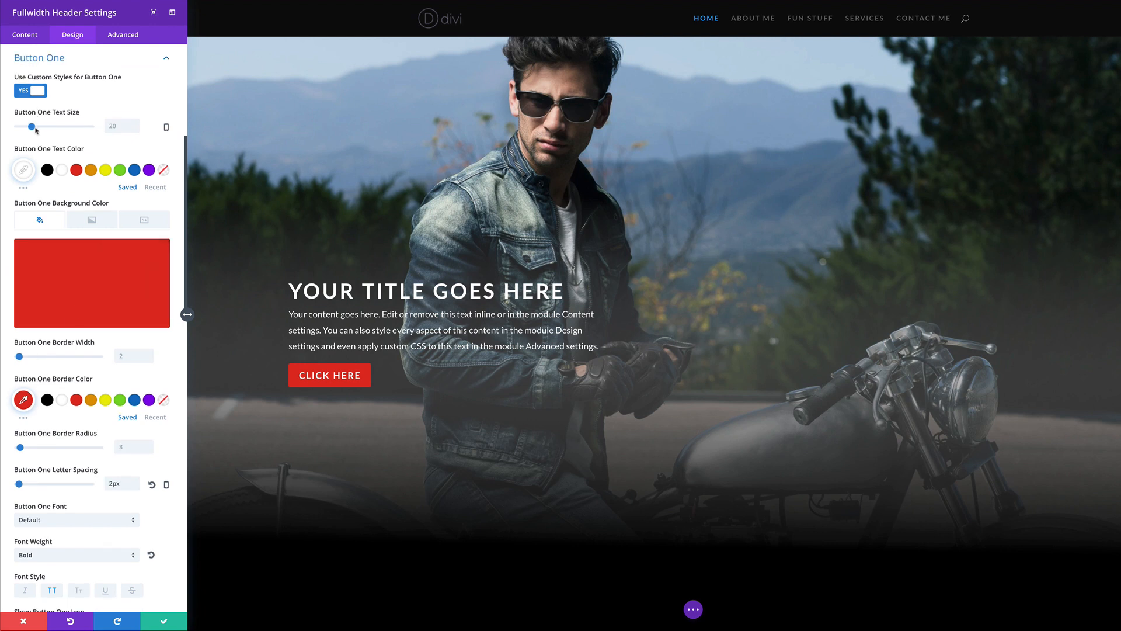
scroll(91, 192, down, 3)
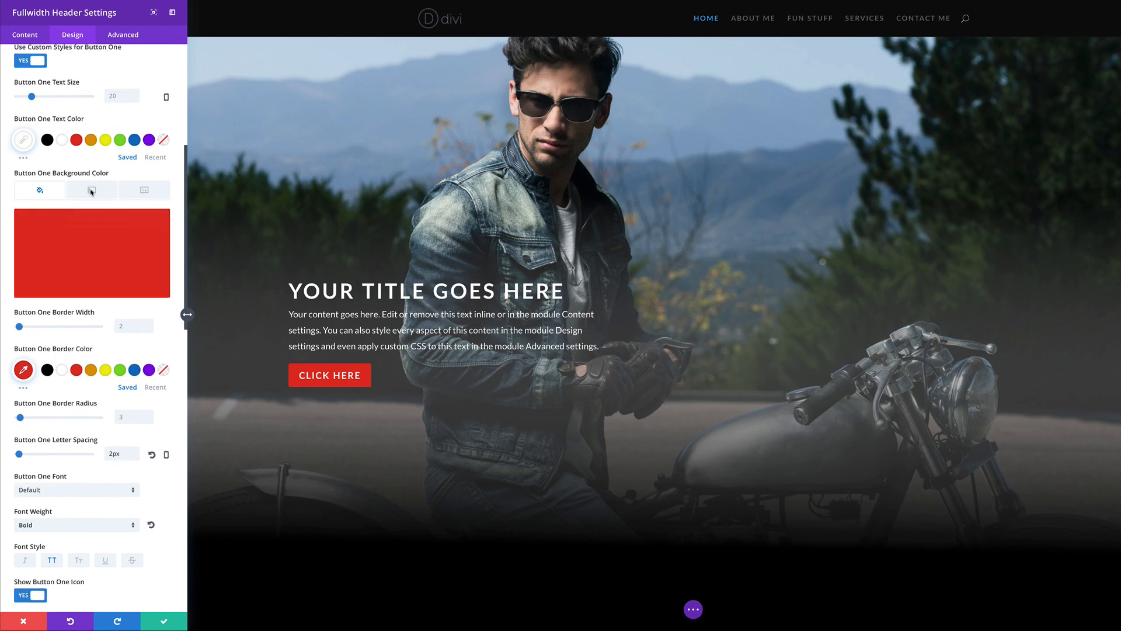
scroll(87, 205, down, 1)
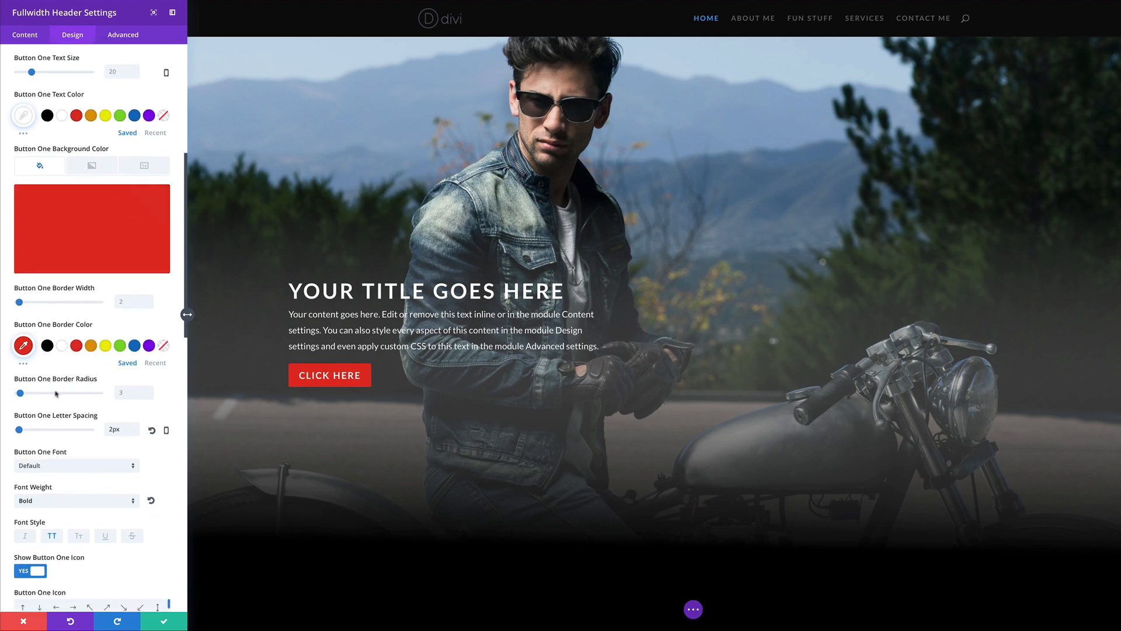
drag(21, 394, 73, 393)
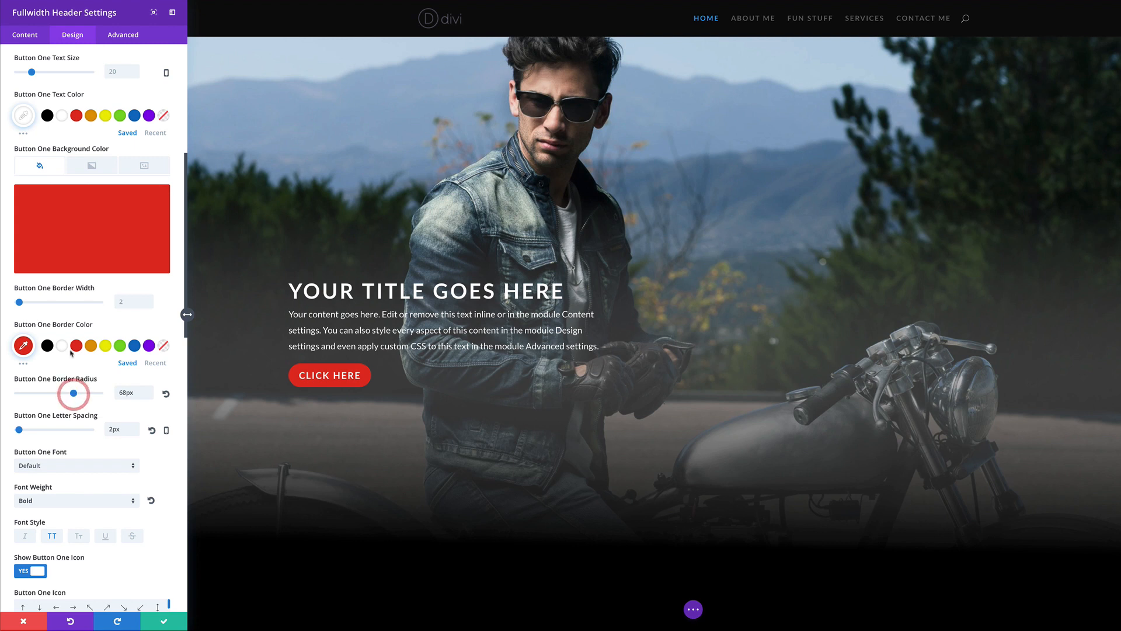
click(165, 623)
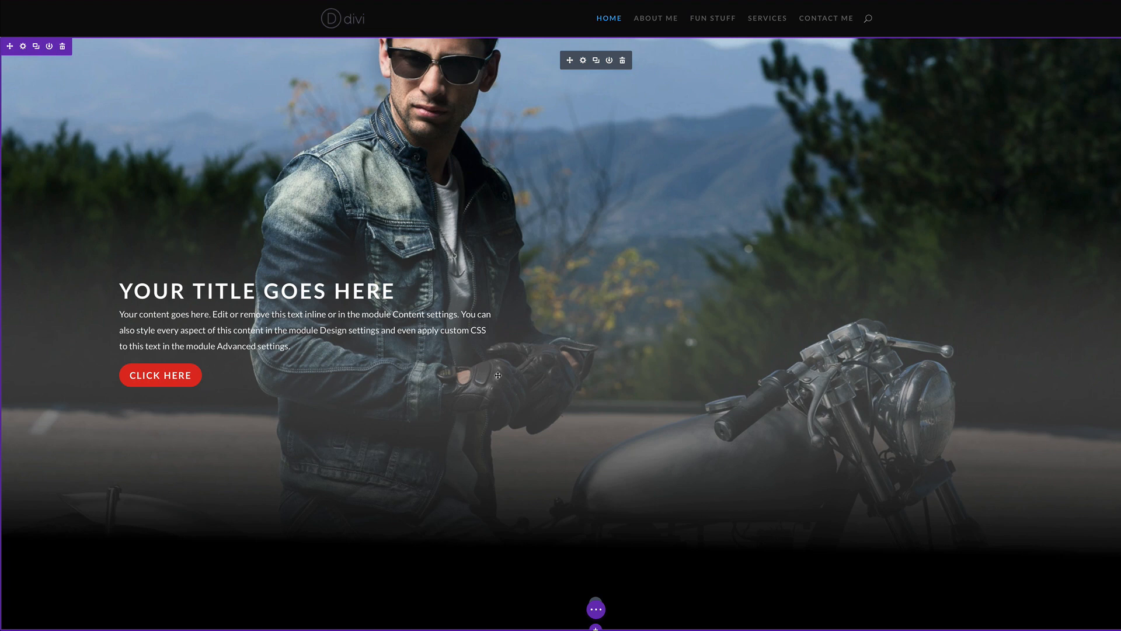
Step: Exit the visual builder to the live home page, confirming that the page should be left
click(596, 609)
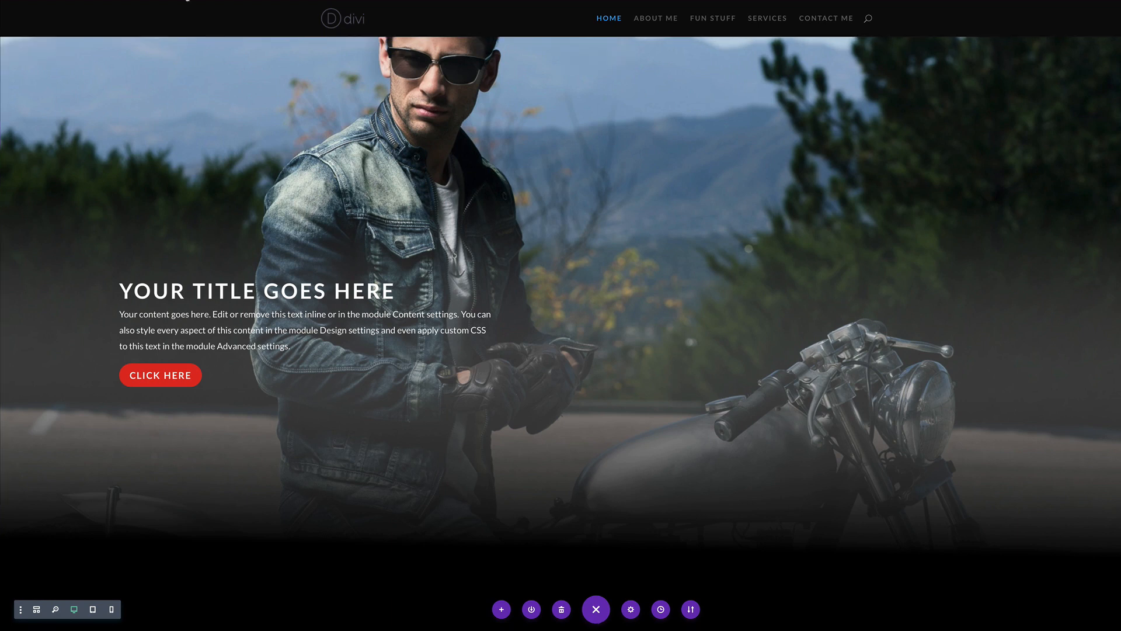
click(188, 0)
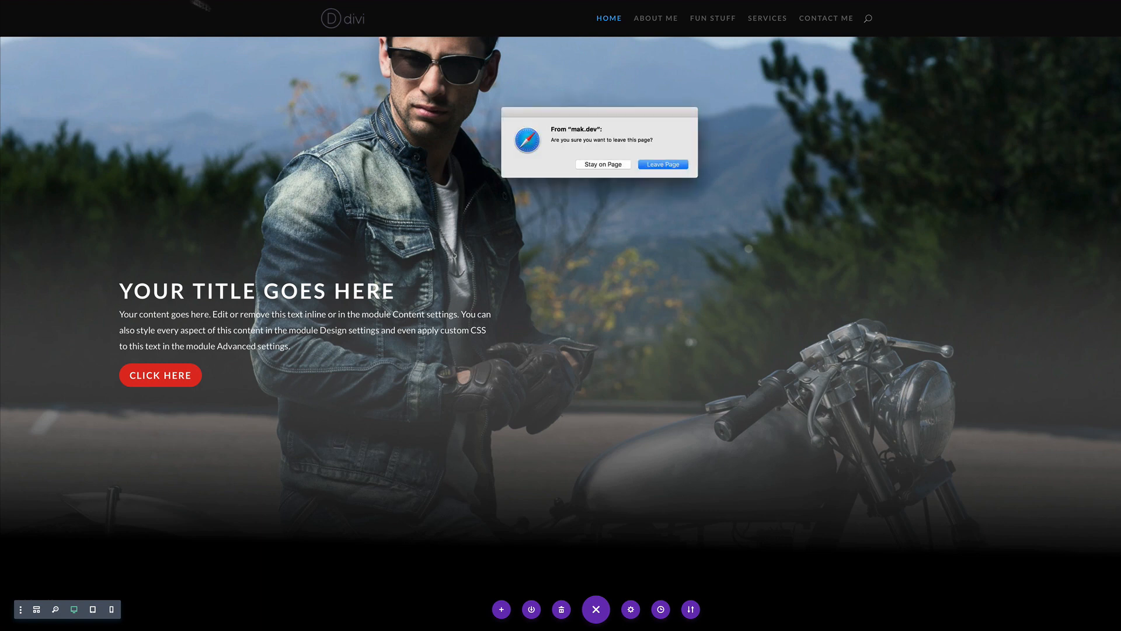
click(649, 165)
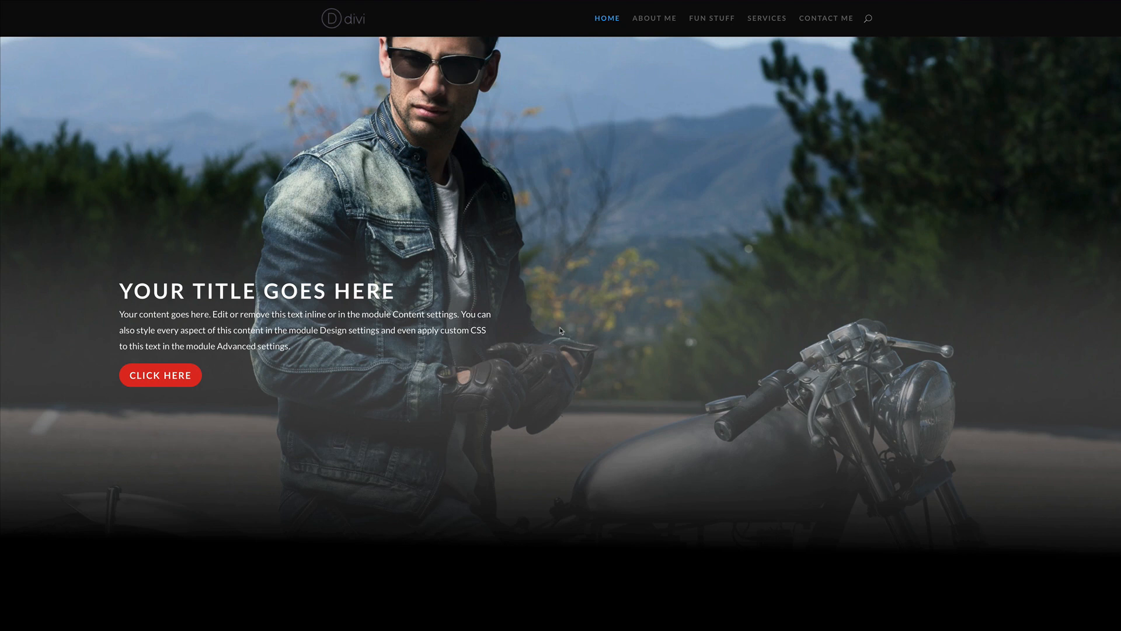
Step: Browse the live About Me, Fun Stuff and Services pages to check their button styling and layout
click(654, 18)
scroll(818, 331, down, 3)
scroll(818, 330, down, 10)
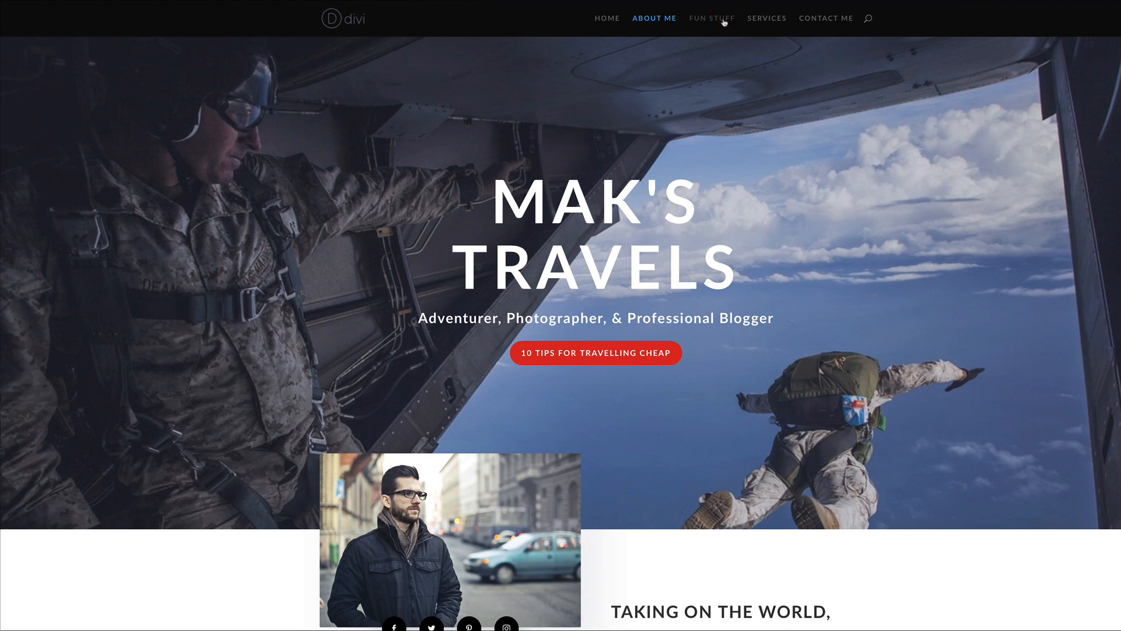
click(724, 21)
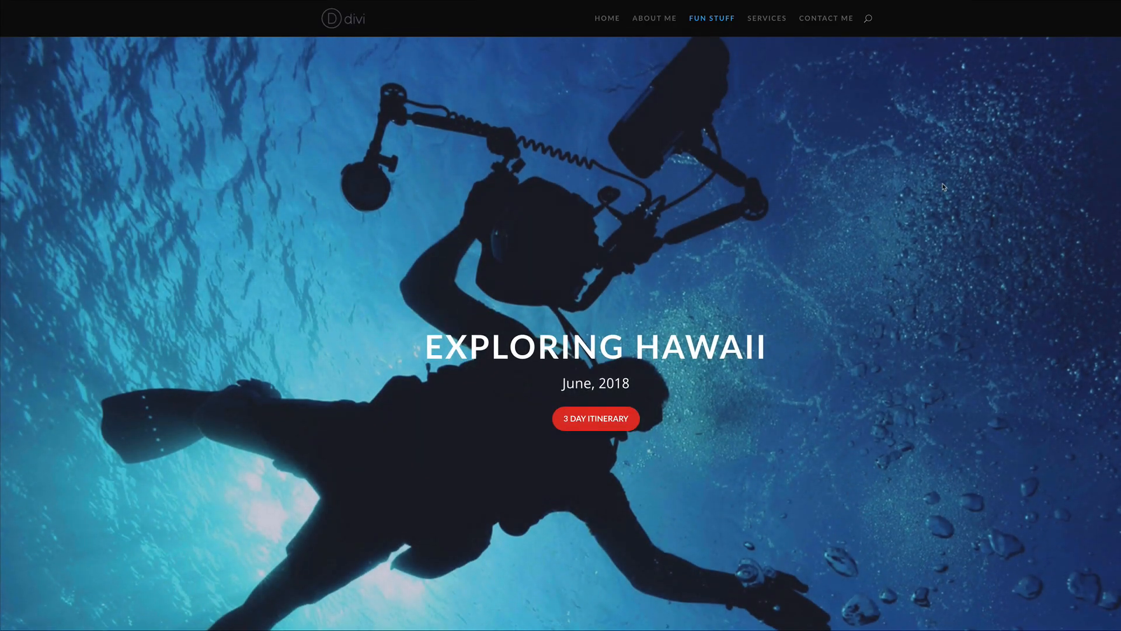
scroll(944, 187, down, 10)
scroll(945, 187, down, 6)
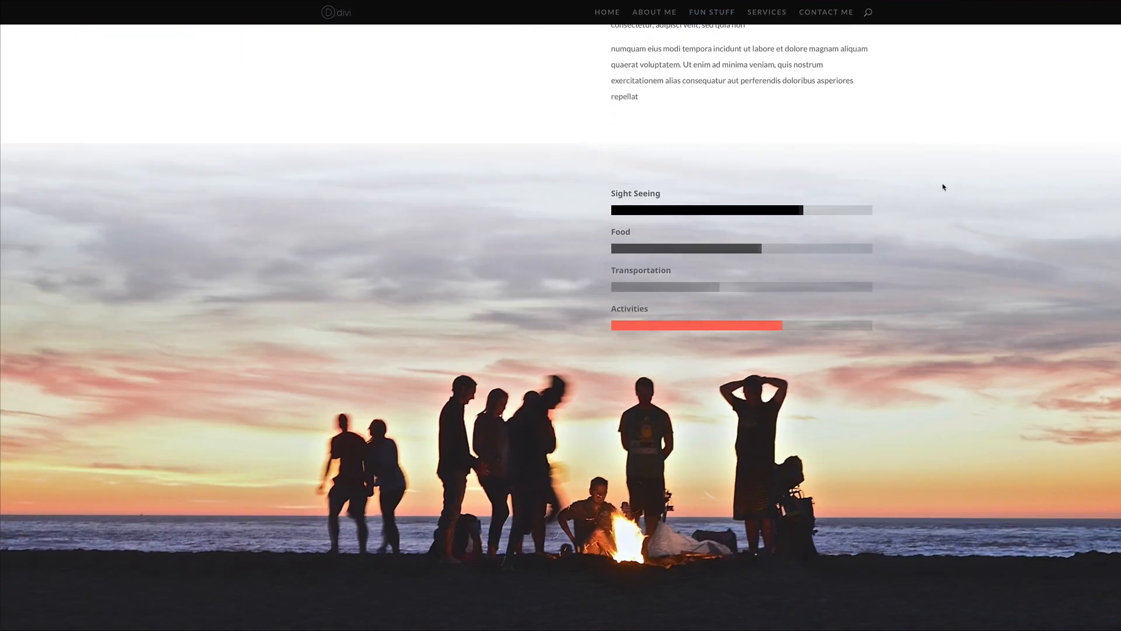
scroll(945, 187, up, 16)
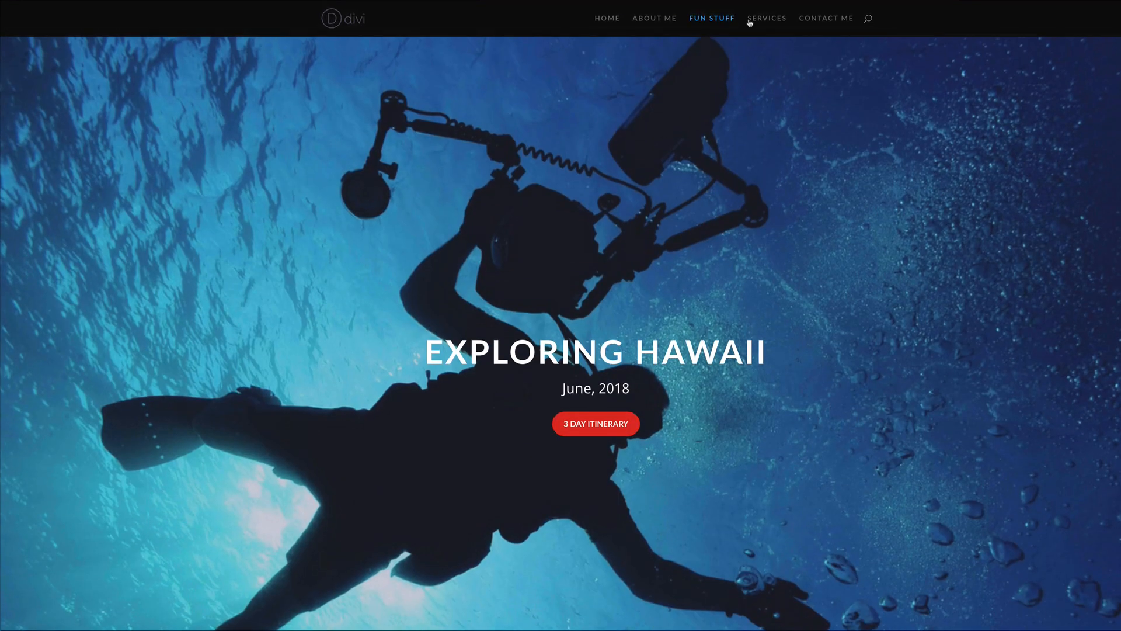
click(762, 20)
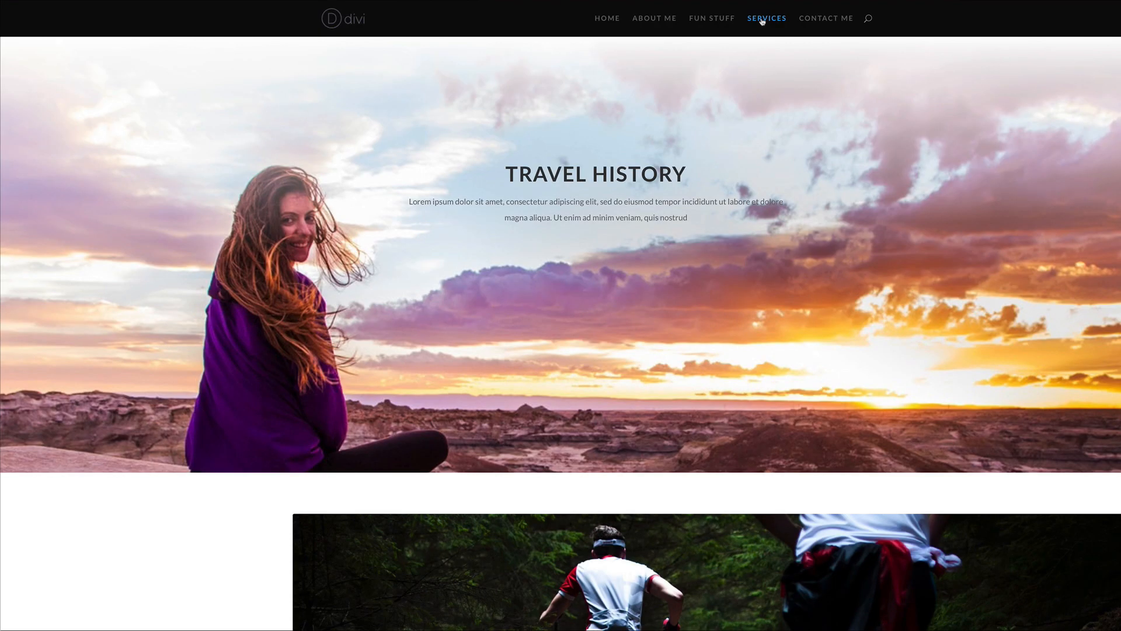
scroll(850, 153, down, 10)
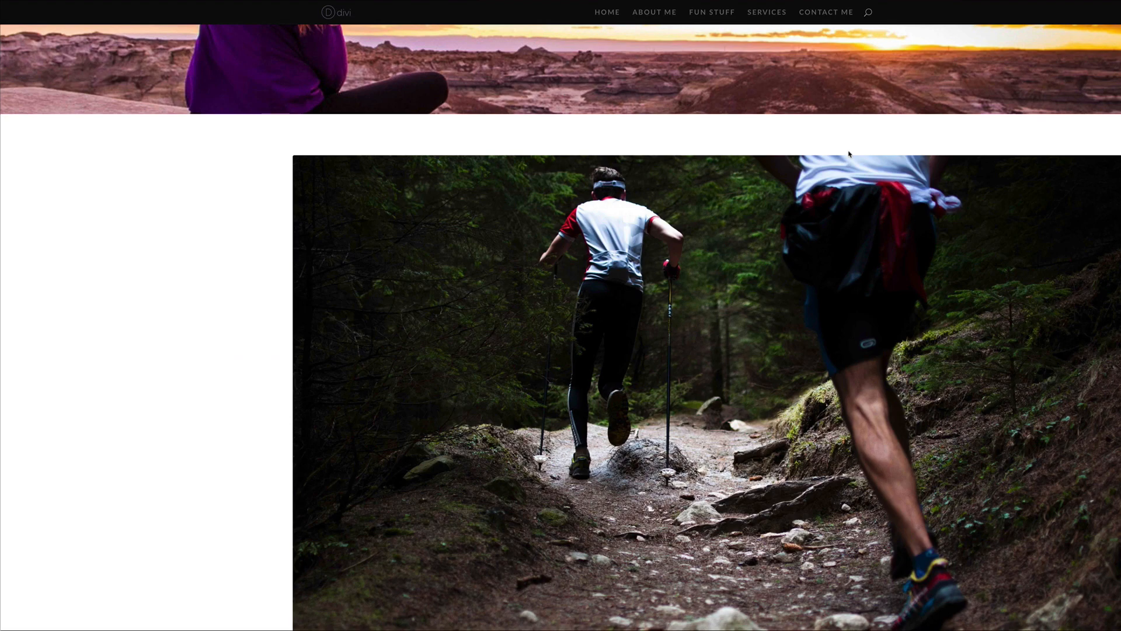
Step: Check the Services page's blog post button and upcoming trips section, and open the Contact Me page
scroll(850, 153, down, 10)
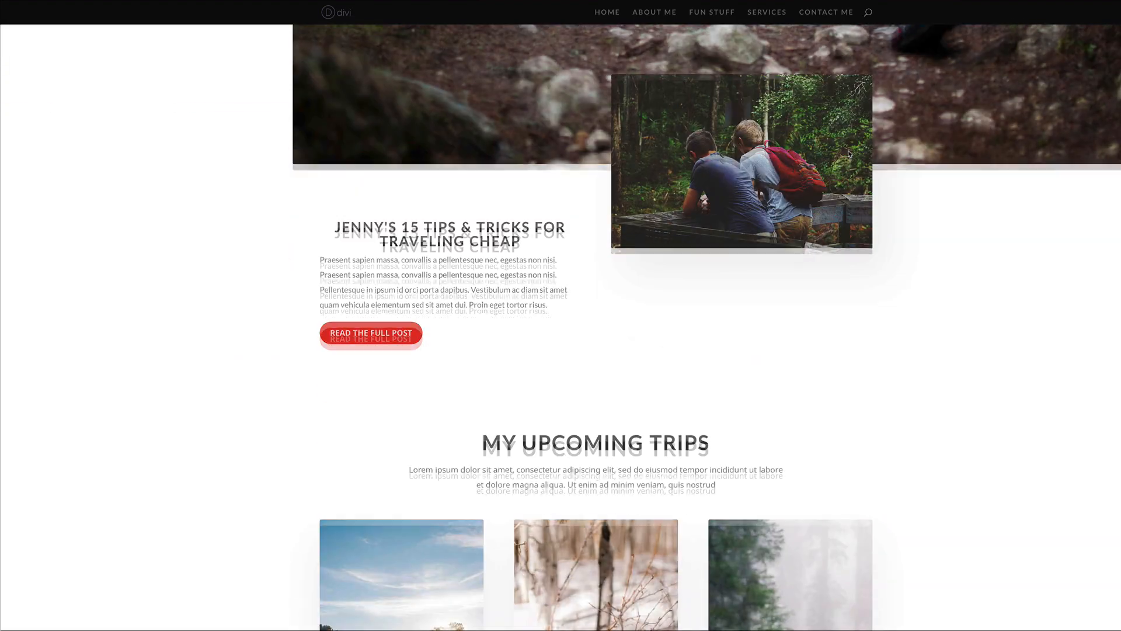
scroll(850, 154, down, 10)
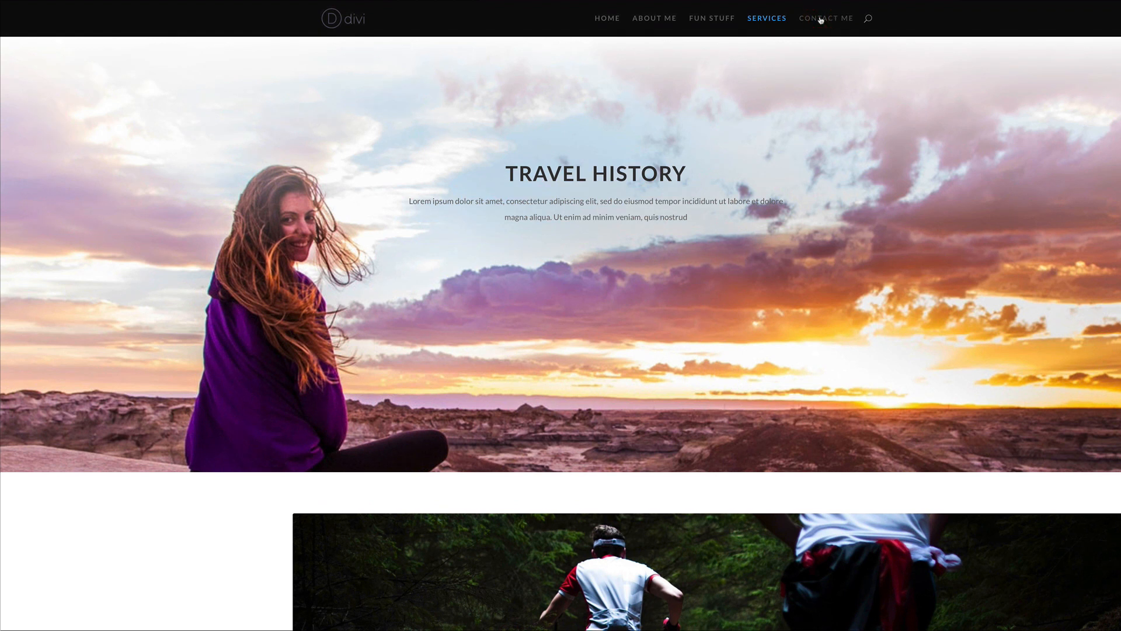
click(821, 20)
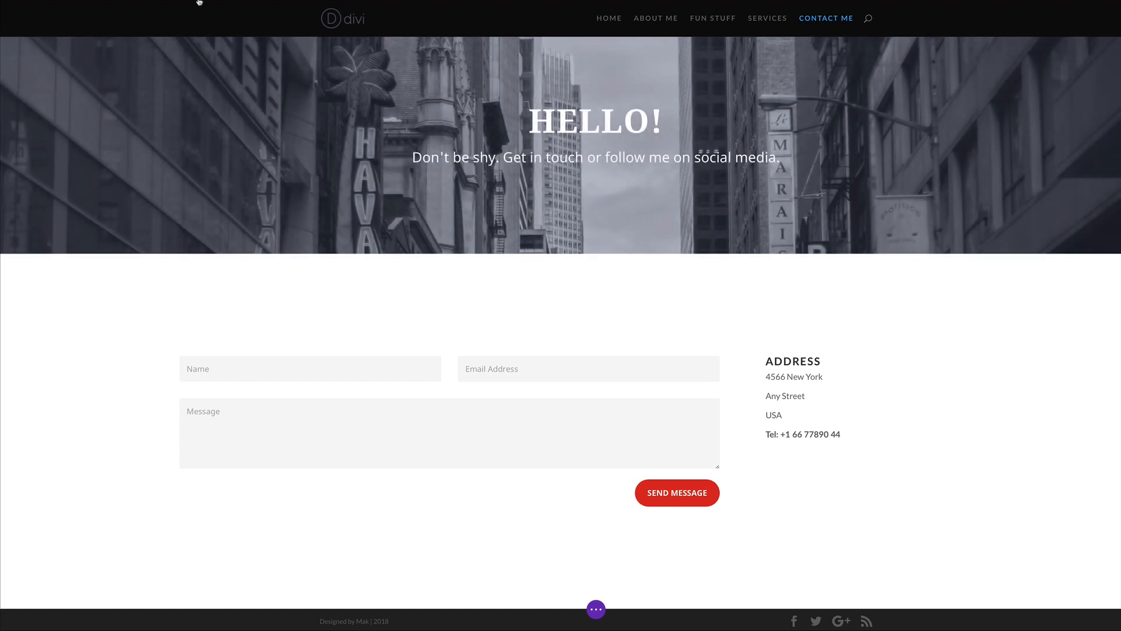
Step: Set the title font of the Contact Me page's fullwidth header to Lato
click(583, 60)
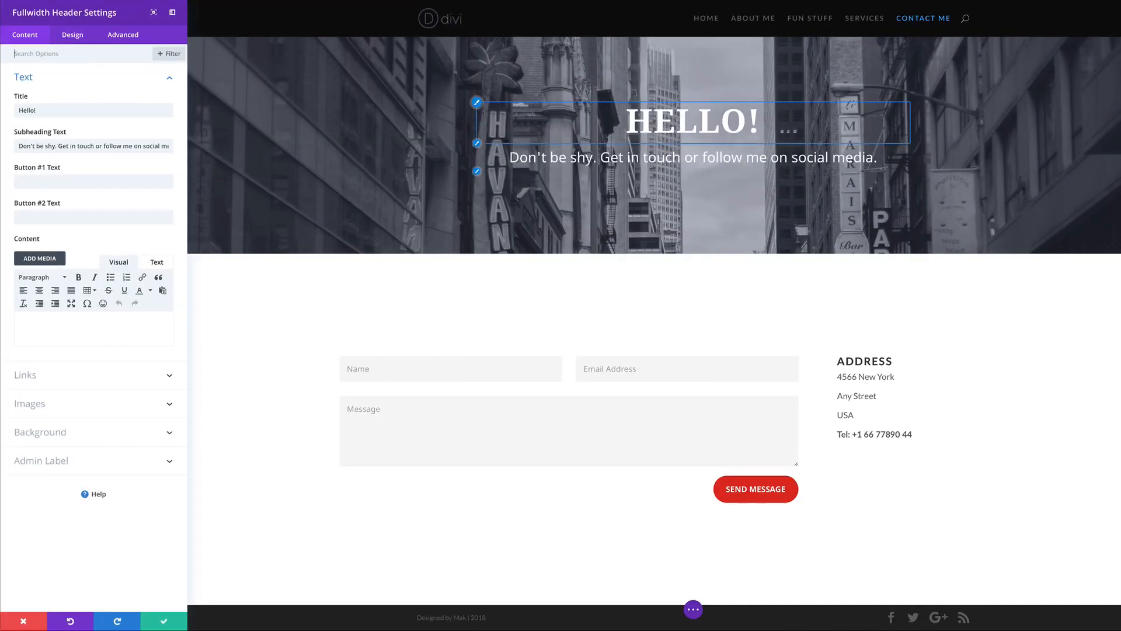
click(476, 103)
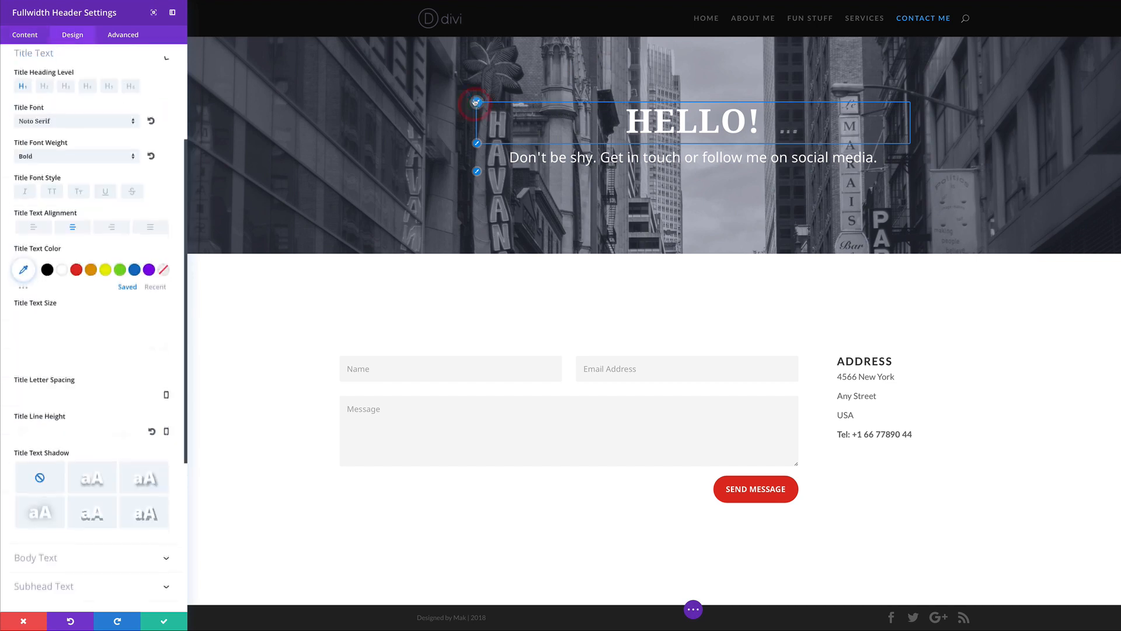
click(96, 128)
click(69, 212)
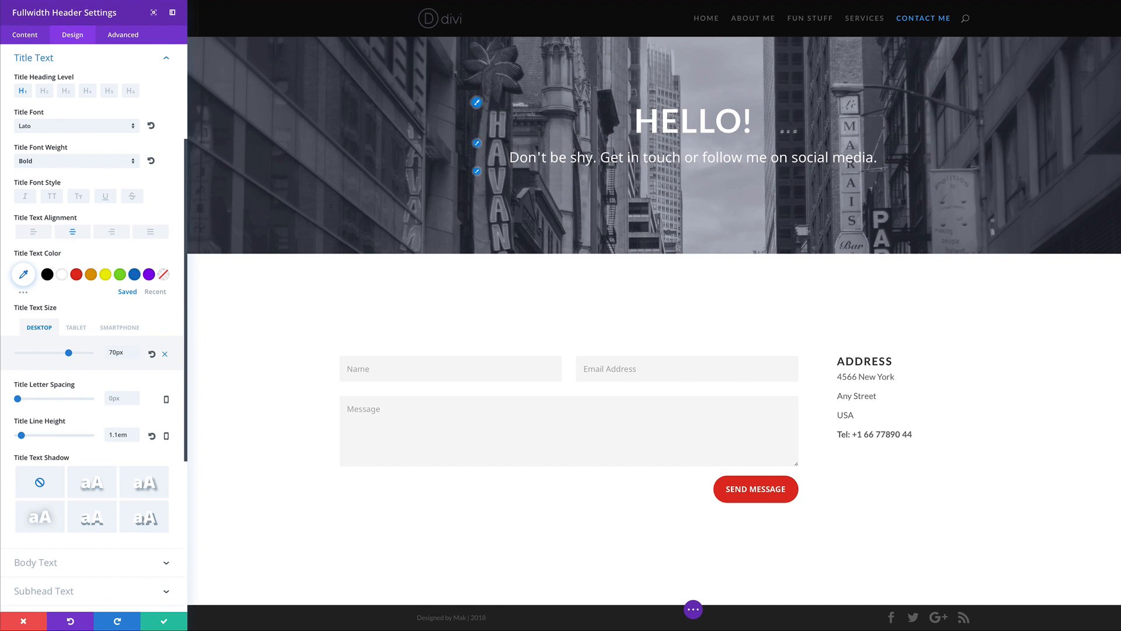
Step: Open the subhead font choices for the Contact Me page's fullwidth header
click(477, 143)
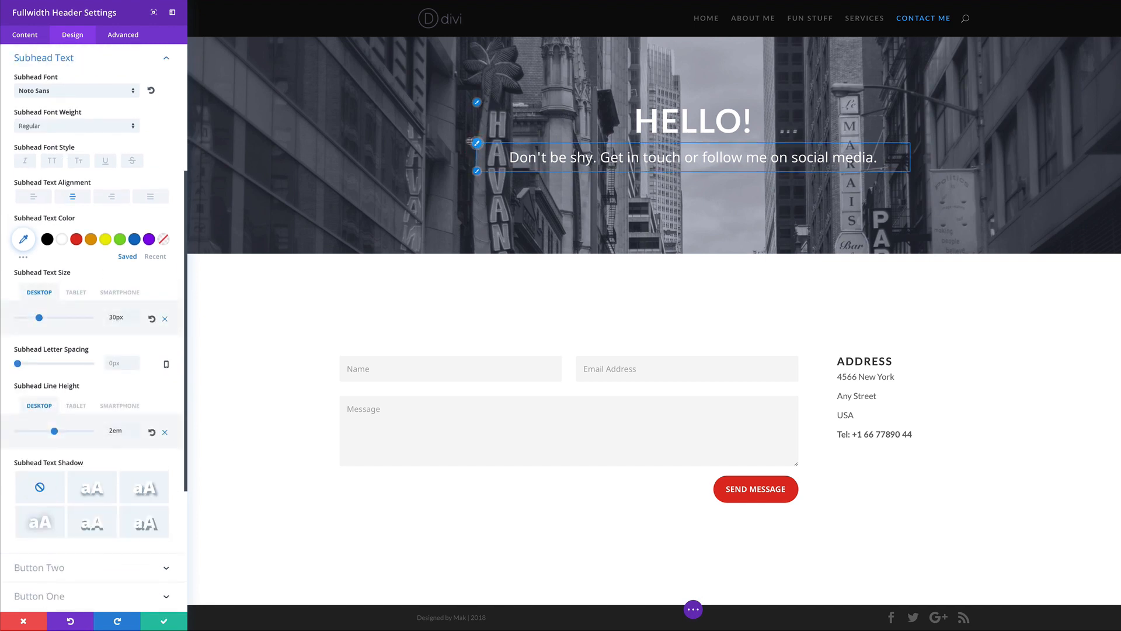
click(83, 94)
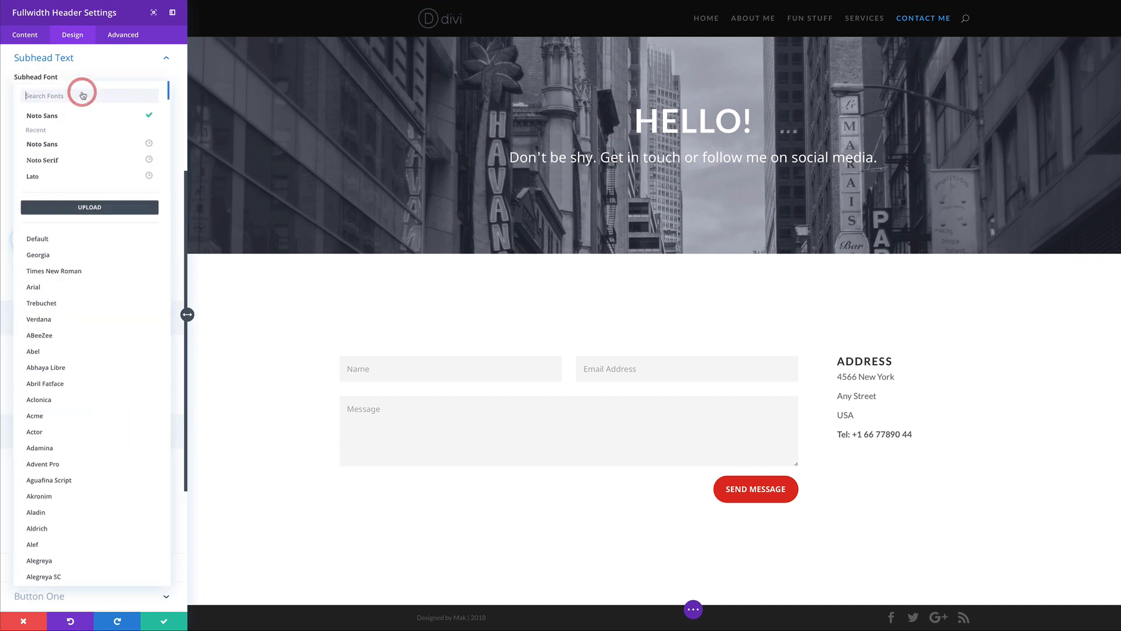